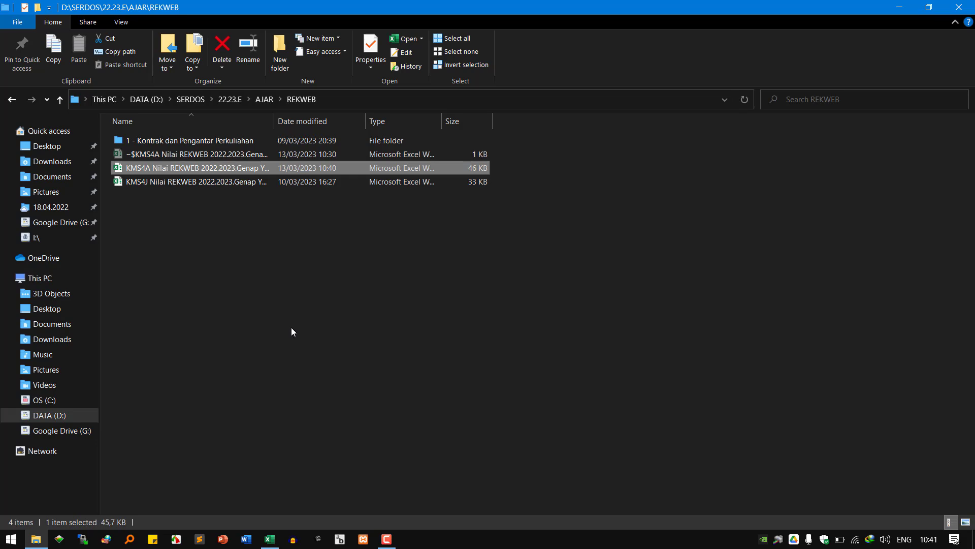
- In the untitled Sublime Text note, type the heading 'persiapan rekayasa web' and leave a blank line
click(199, 539)
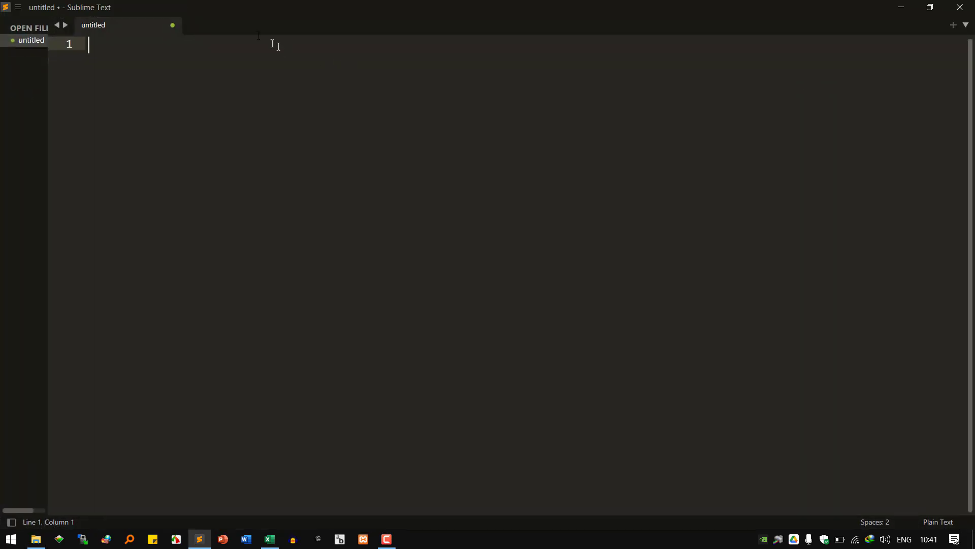
text(per)
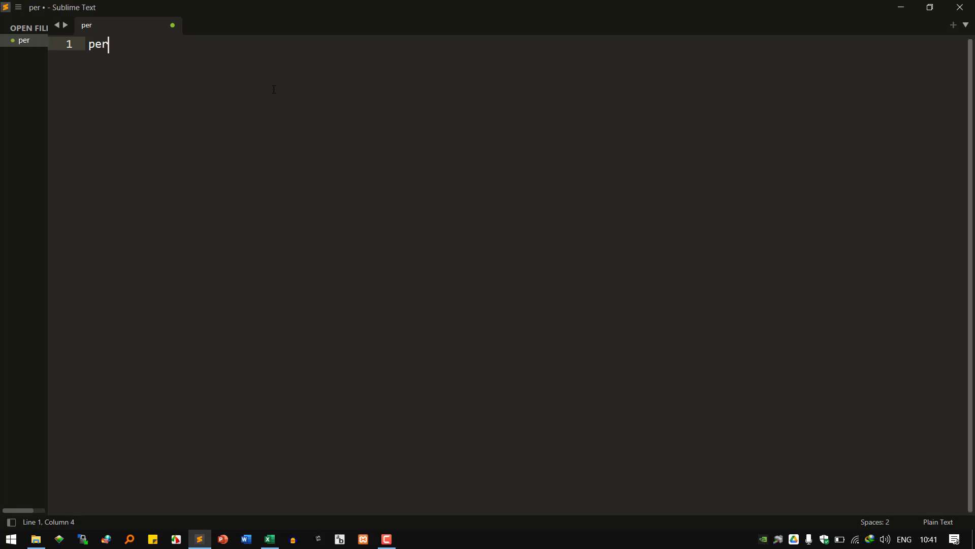
text(siapan rekayasa web)
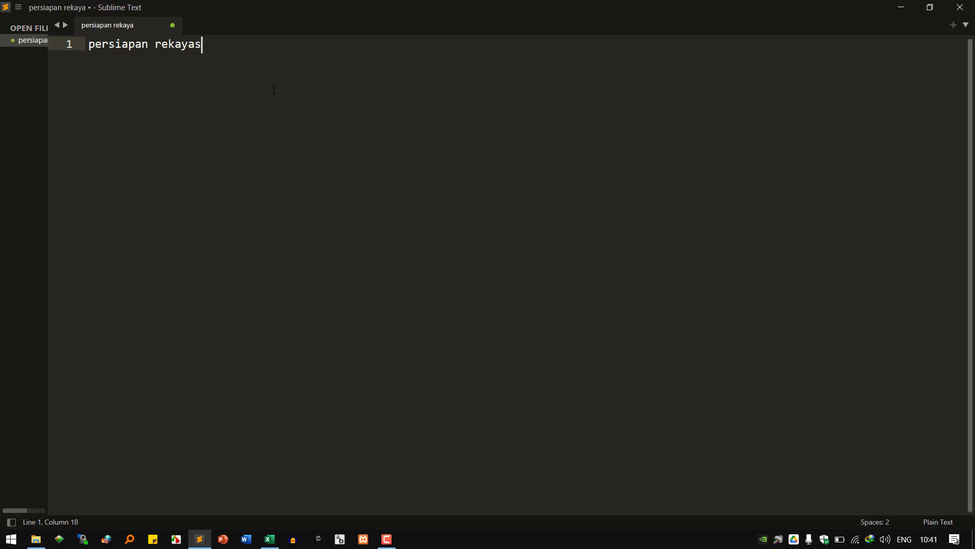
key(Return)
key(Return)
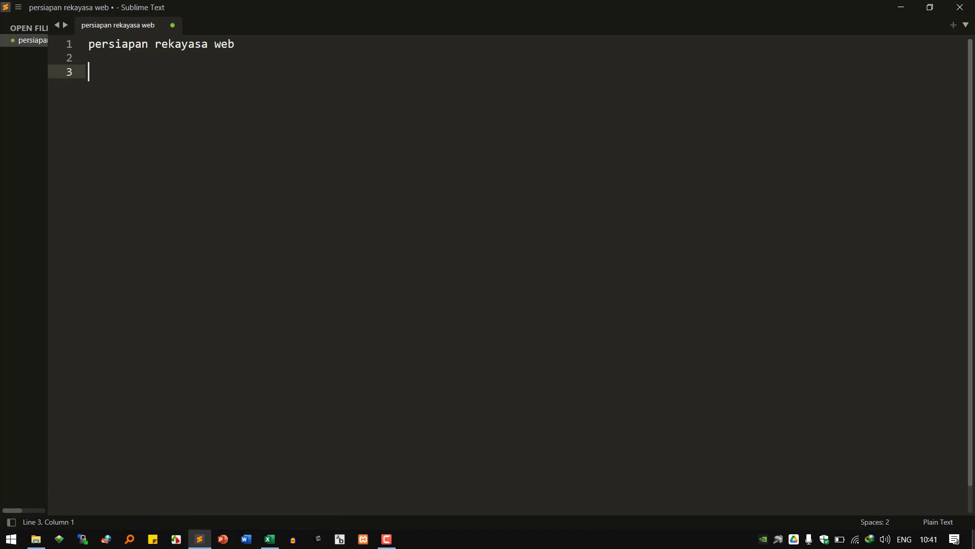
- Open the Rekayasa Web Part 1 deck from 22.23.E > AJAR > REKWEB > 1 - Kontrak dan Pengantar Perkuliahan
click(972, 538)
double_click(792, 346)
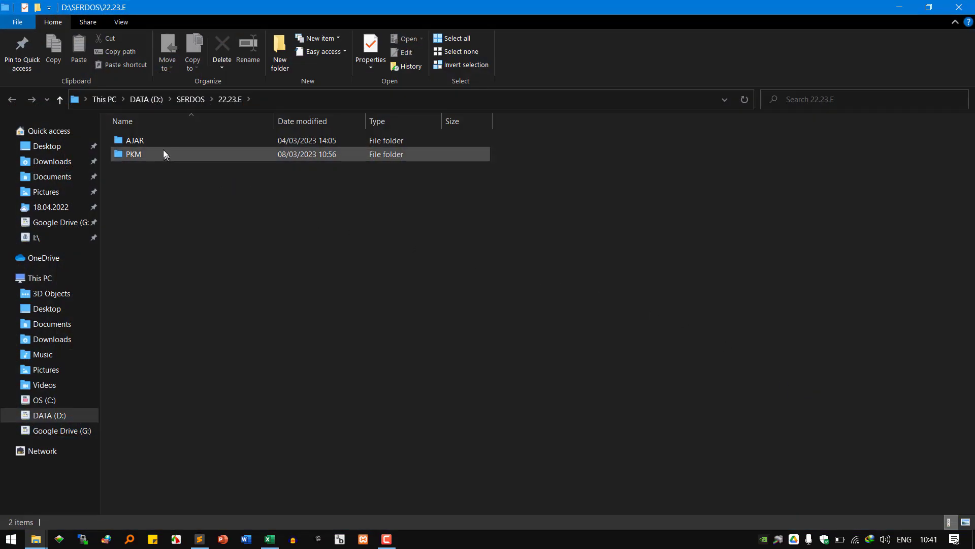
double_click(162, 146)
double_click(159, 155)
double_click(187, 142)
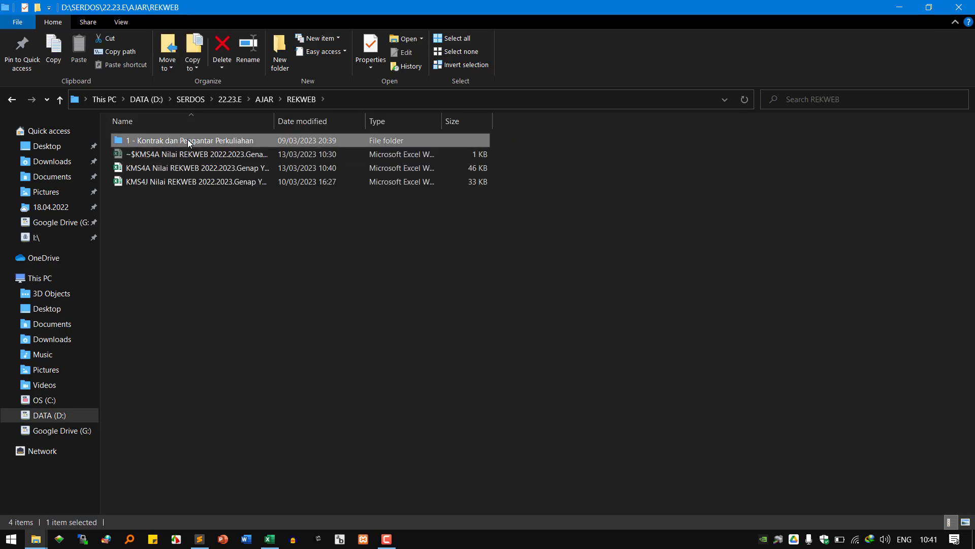
double_click(195, 141)
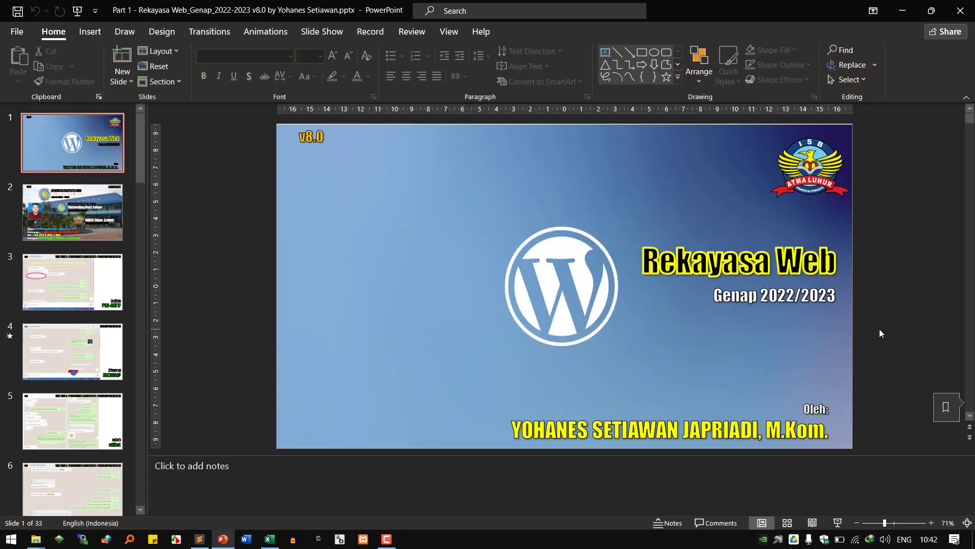
- Go to slide 27, select the first meeting item's text, then show the desktop
scroll(115, 402, down, 10)
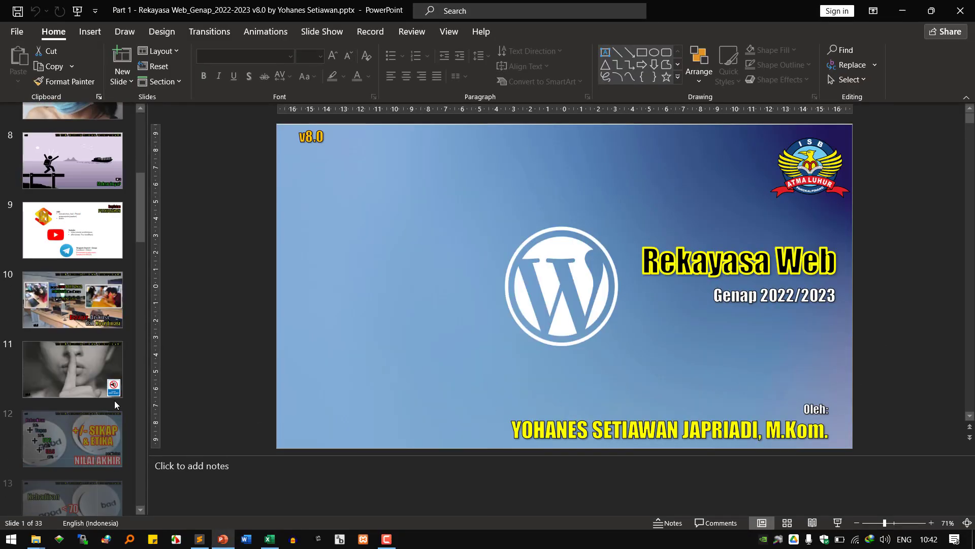
scroll(115, 401, down, 15)
scroll(105, 349, down, 7)
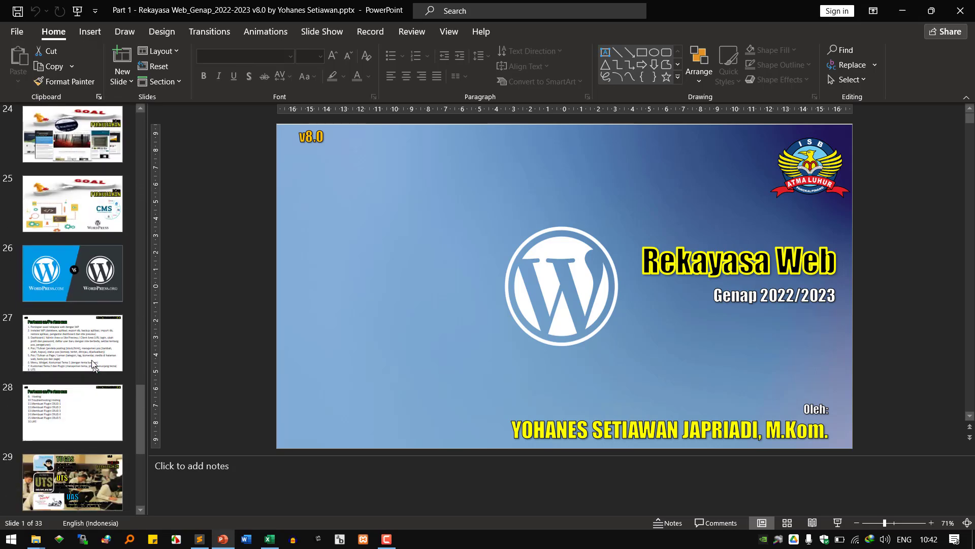
click(95, 370)
click(449, 193)
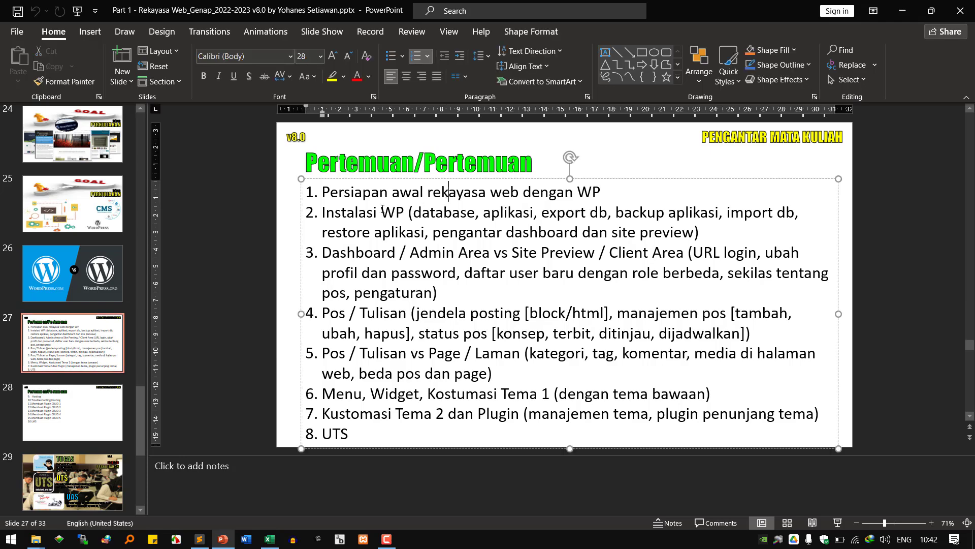
drag(385, 192, 564, 191)
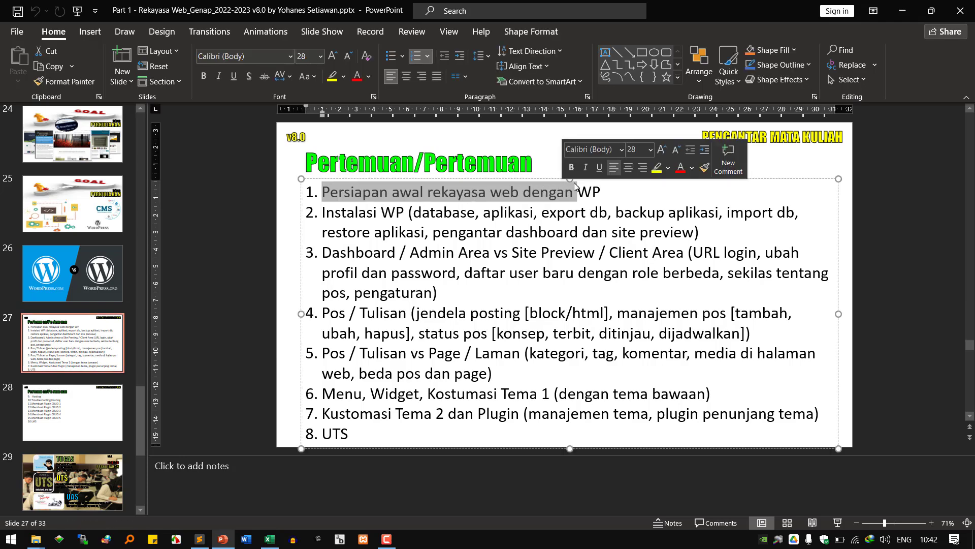
key(super+d)
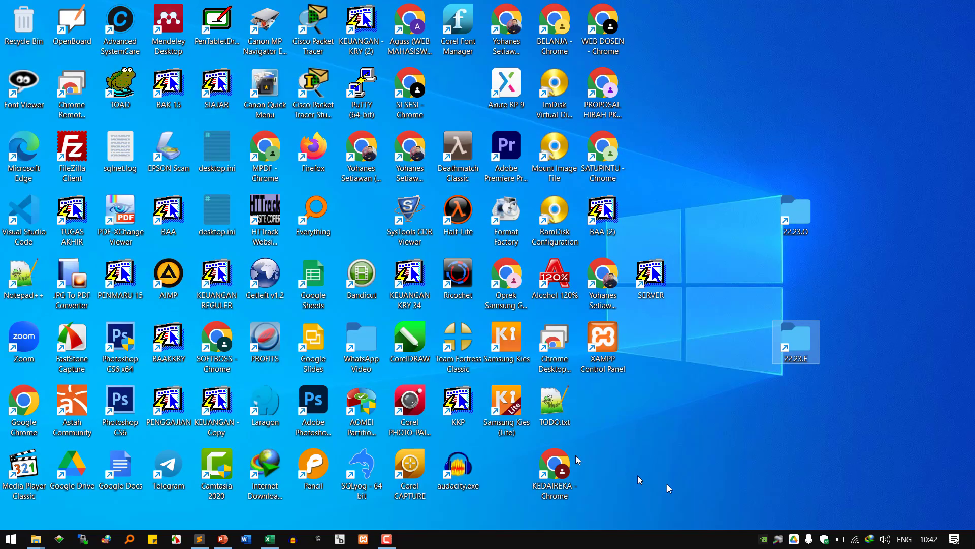
- Launch Laragon and start all servers, Apache on port 80 and MySQL on 3306
double_click(265, 404)
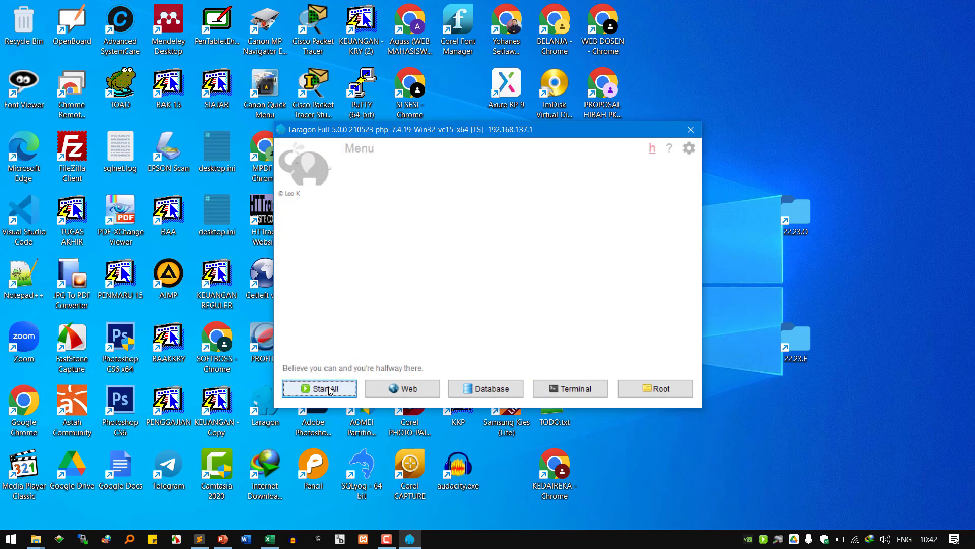
click(327, 392)
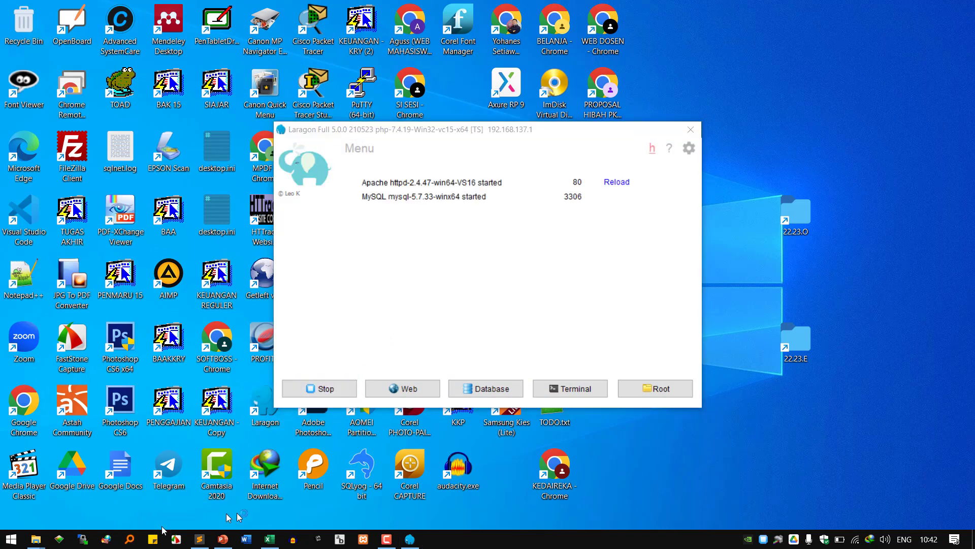
- Launch Chrome and add a new profile named KMS4A without signing in to an account
double_click(14, 410)
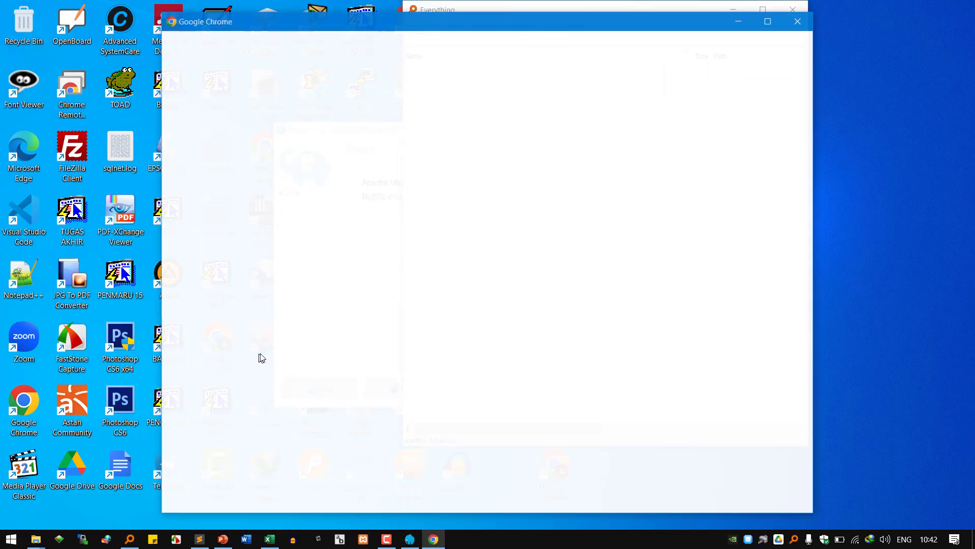
scroll(520, 331, down, 5)
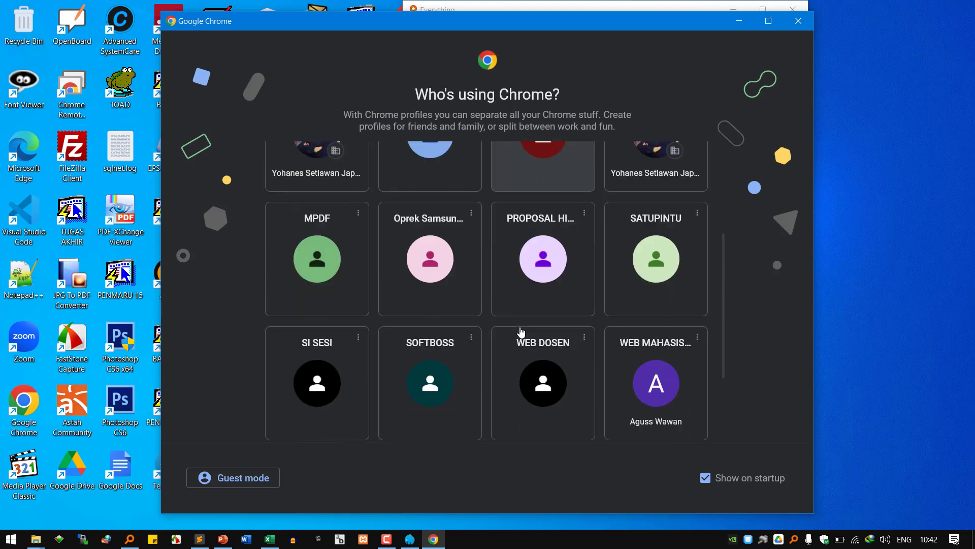
click(290, 389)
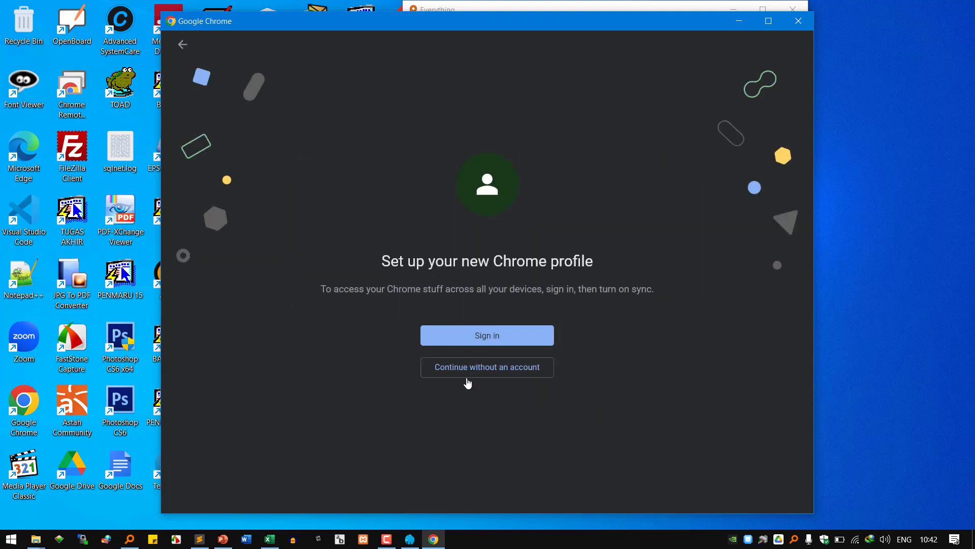
click(471, 372)
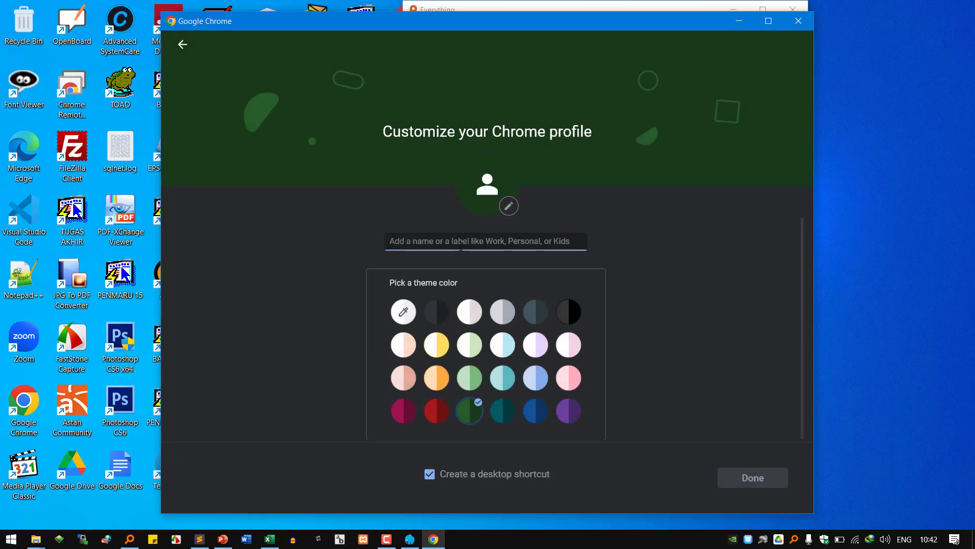
text(KMS4A)
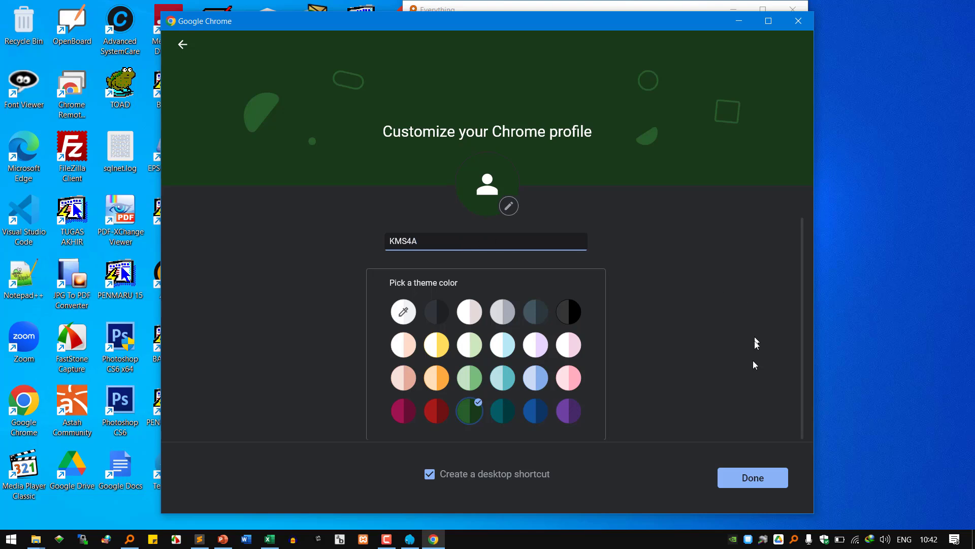
click(753, 477)
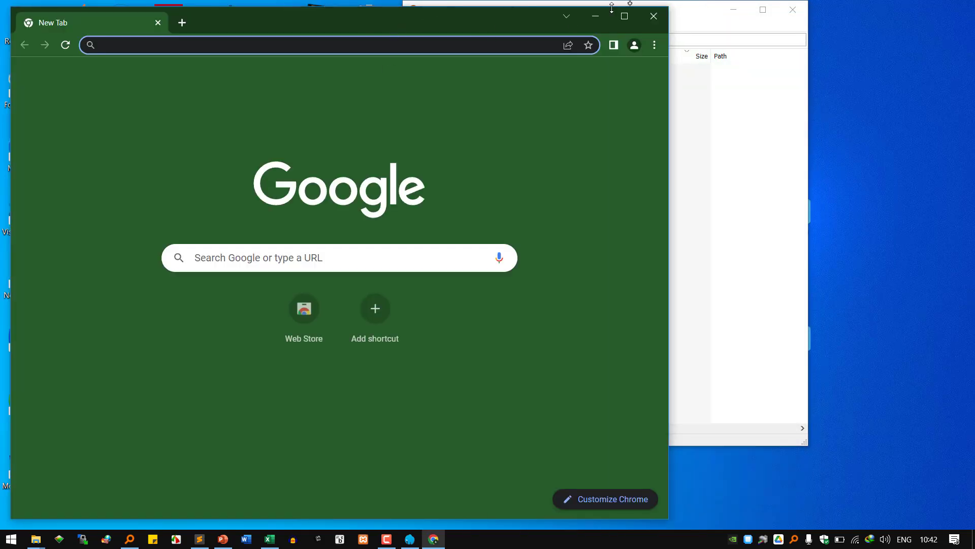
- Maximise the new KMS4A browser window after confirming Laragon's servers are still running
click(625, 17)
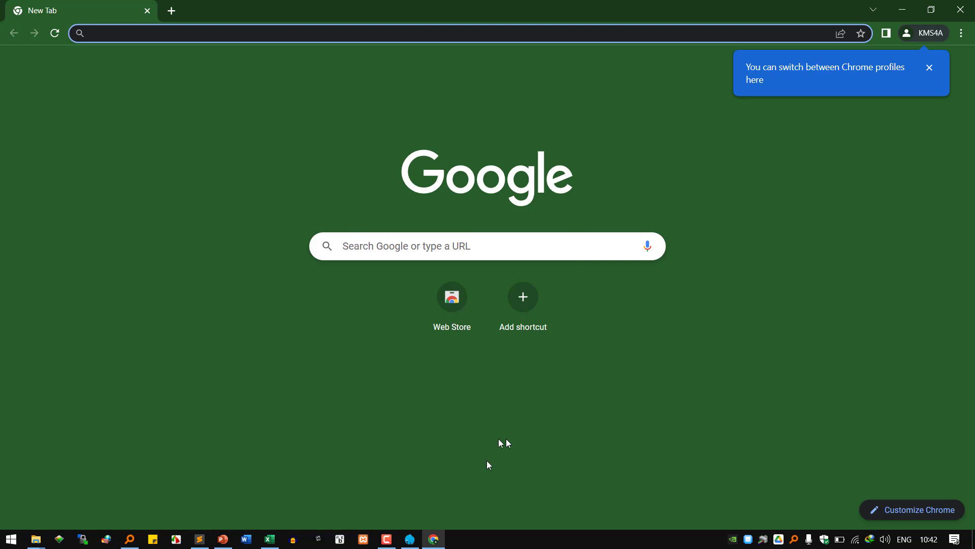
click(414, 543)
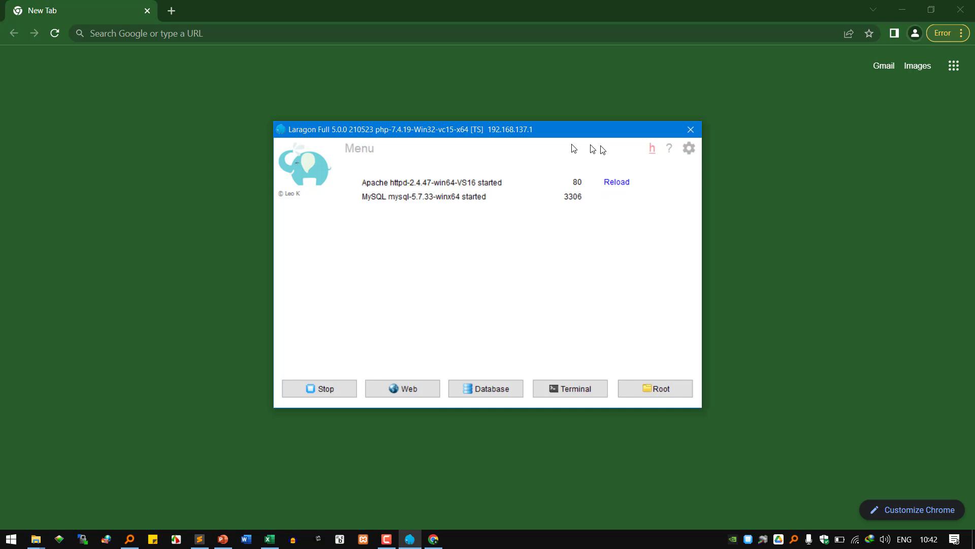
click(465, 21)
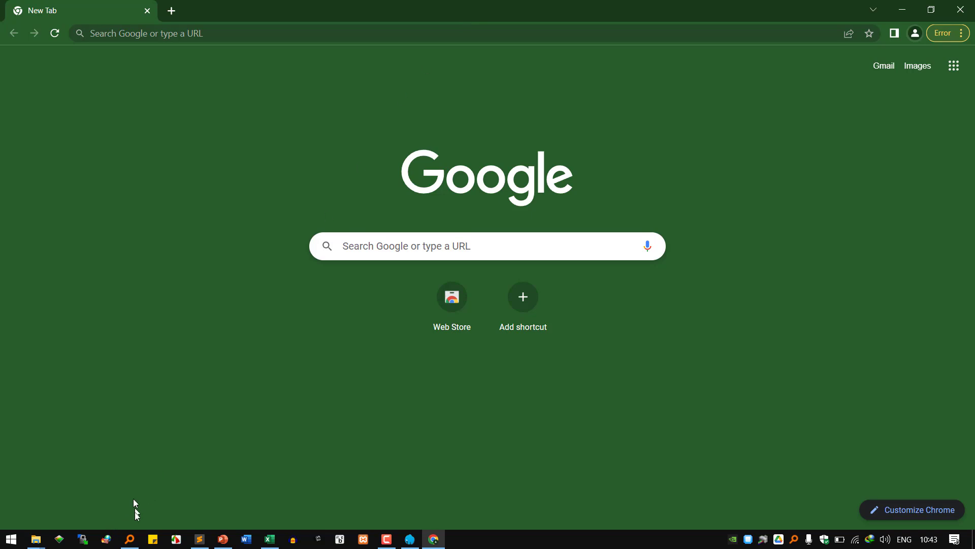
- Locate wordpress-6.1.1-id_ID.zip in the course folder window, then return to the PowerPoint slides
click(131, 539)
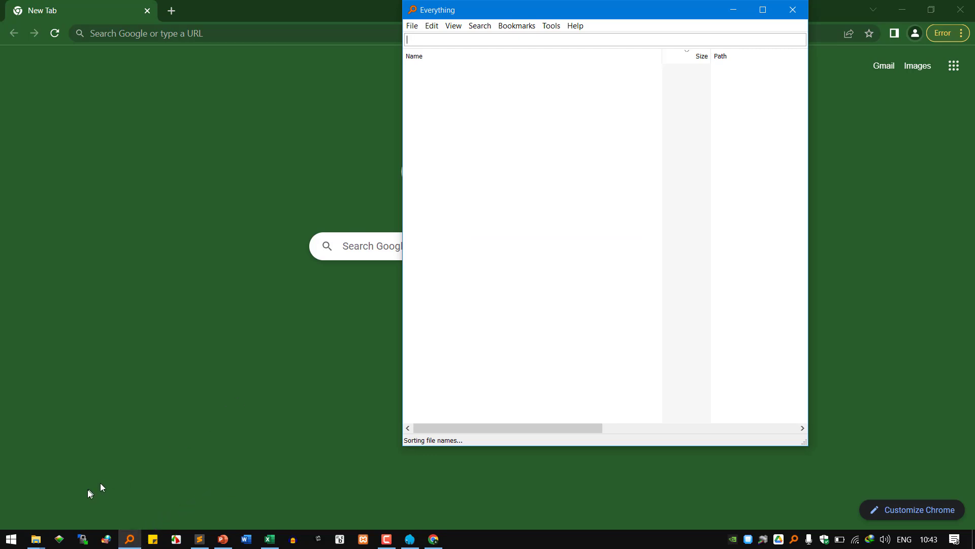
click(36, 540)
click(232, 490)
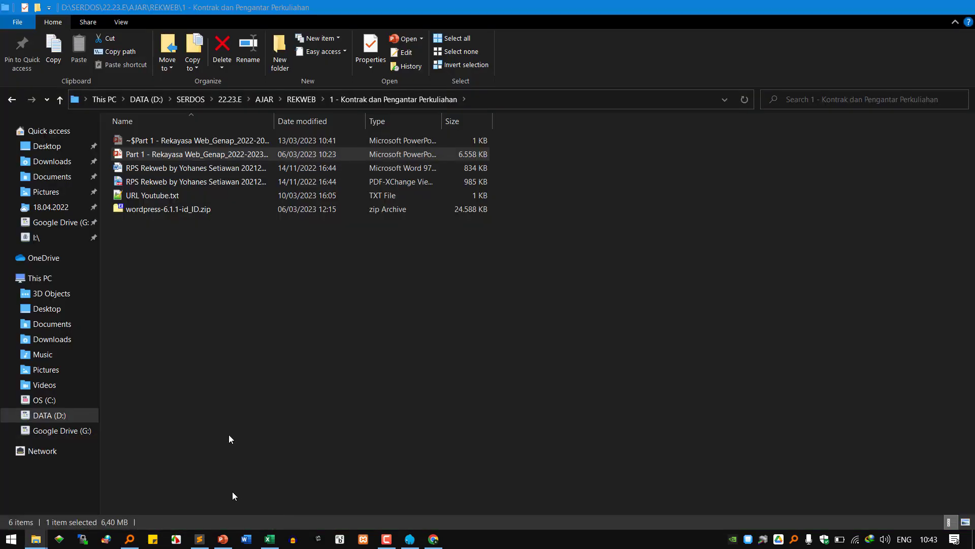
click(195, 209)
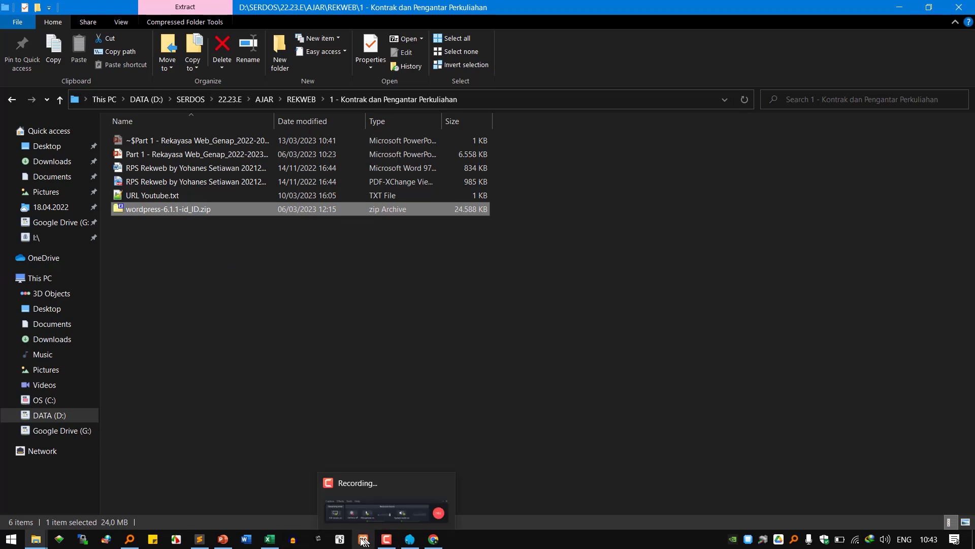
click(224, 539)
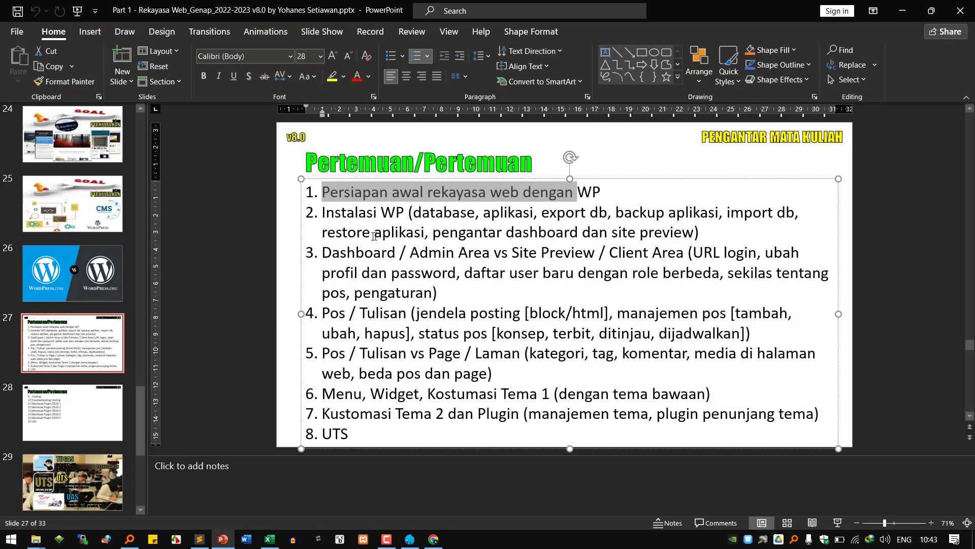
- On slide 27, select item 2's full text 'Instalasi WP (database, aplikasi, export db, backup aplikasi, …)'
click(382, 222)
drag(324, 214, 403, 220)
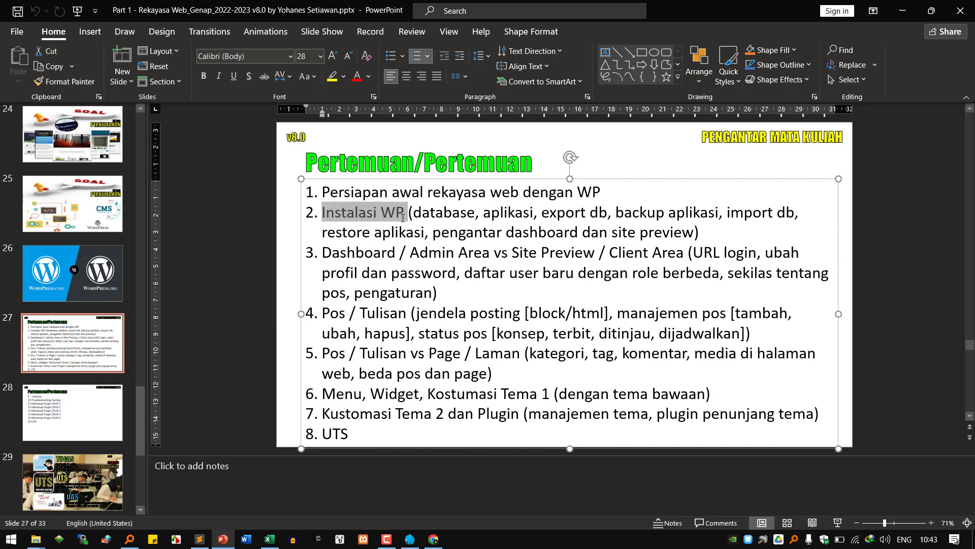
click(454, 215)
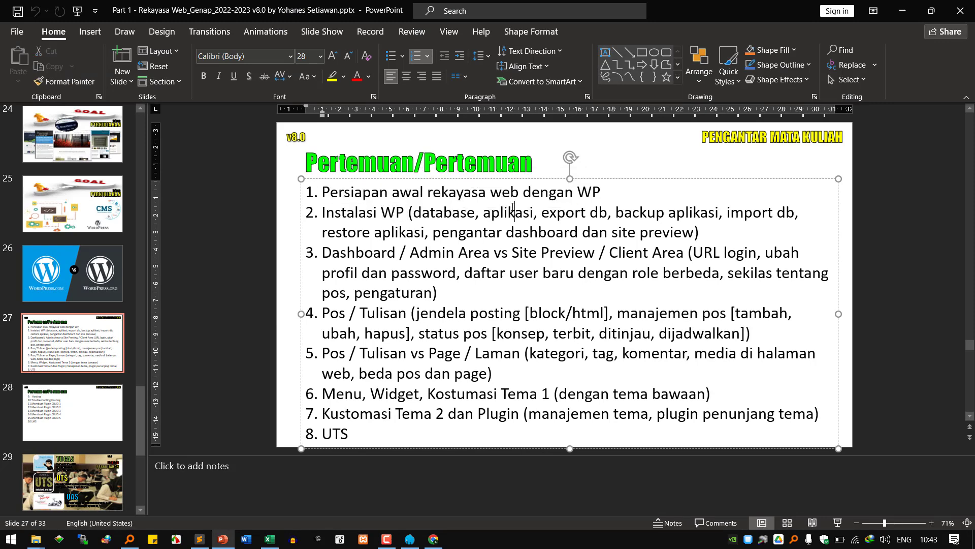
click(657, 212)
drag(329, 215, 689, 244)
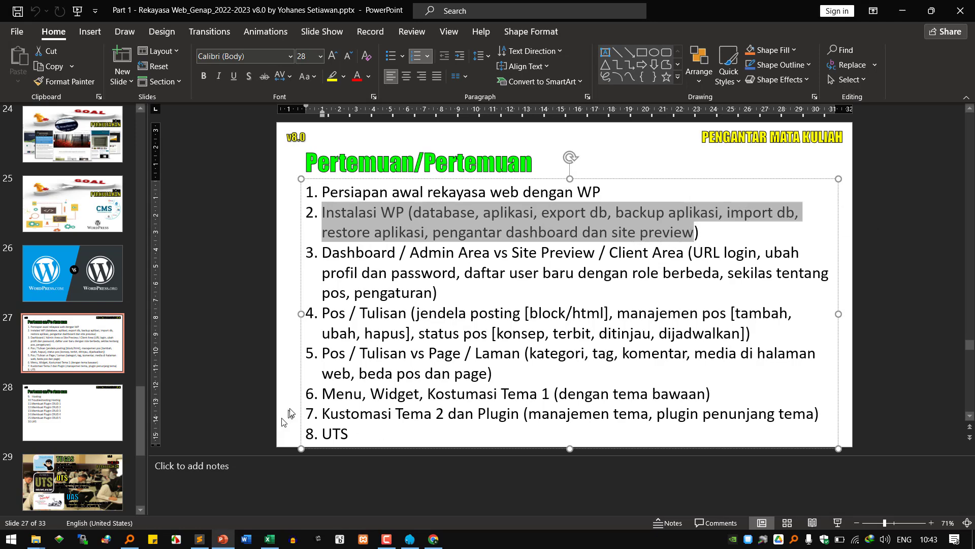
- Append 'v' to the 'persiapan rekayasa web' heading and start an indented line below it
mouse_move(40, 546)
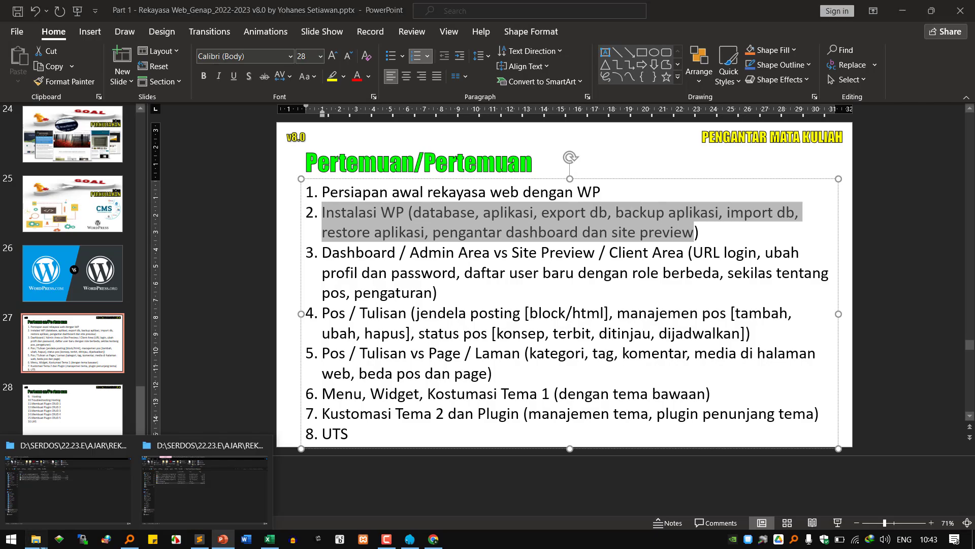
click(170, 495)
click(196, 544)
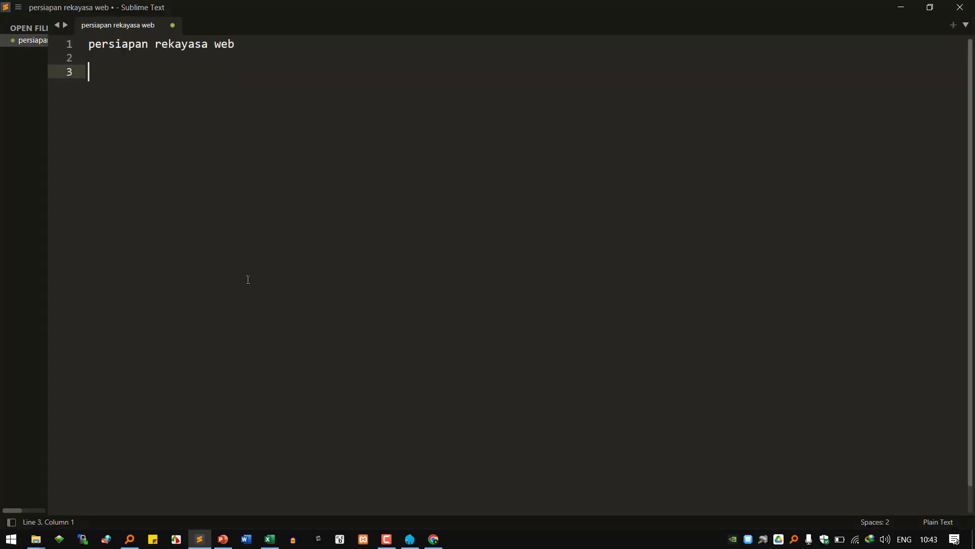
click(284, 45)
text(v)
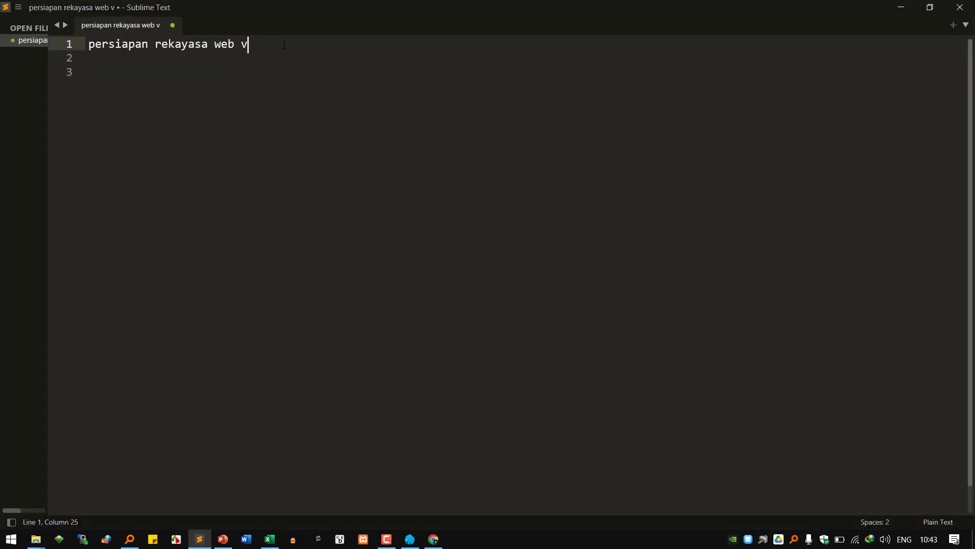
key(Return)
key(Tab)
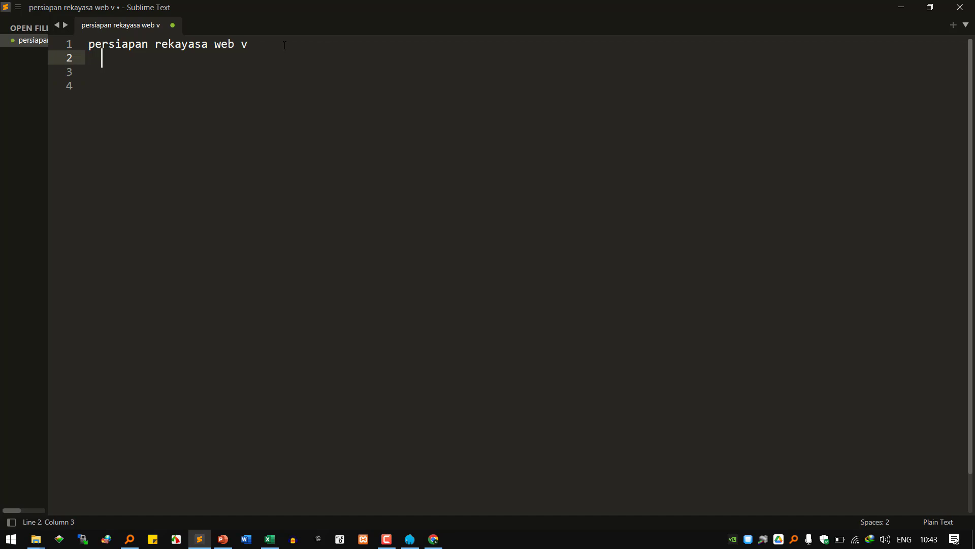
- Add the item 'xampp/laragon (apache dan mysql dalam keadaan running)'
text(xampp/laragon)
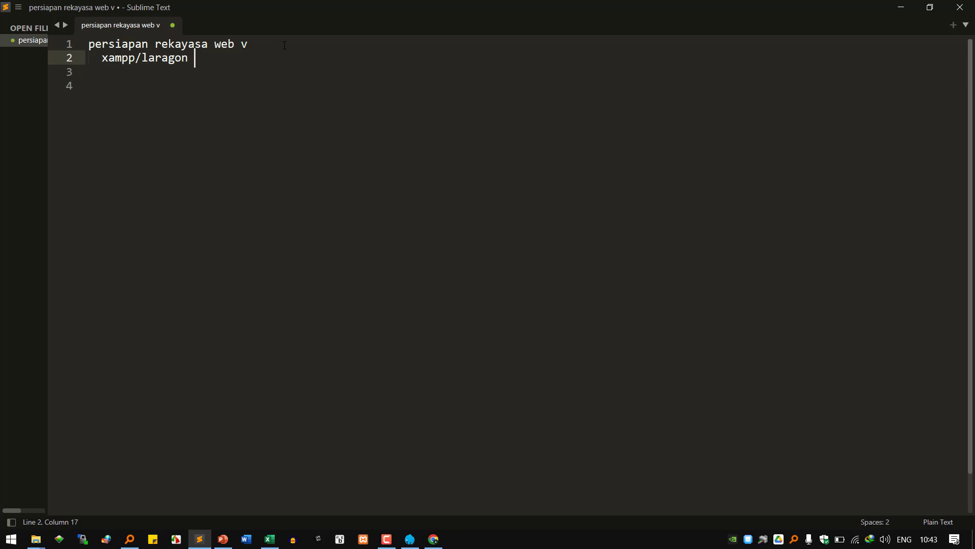
scroll(413, 233, up, 10)
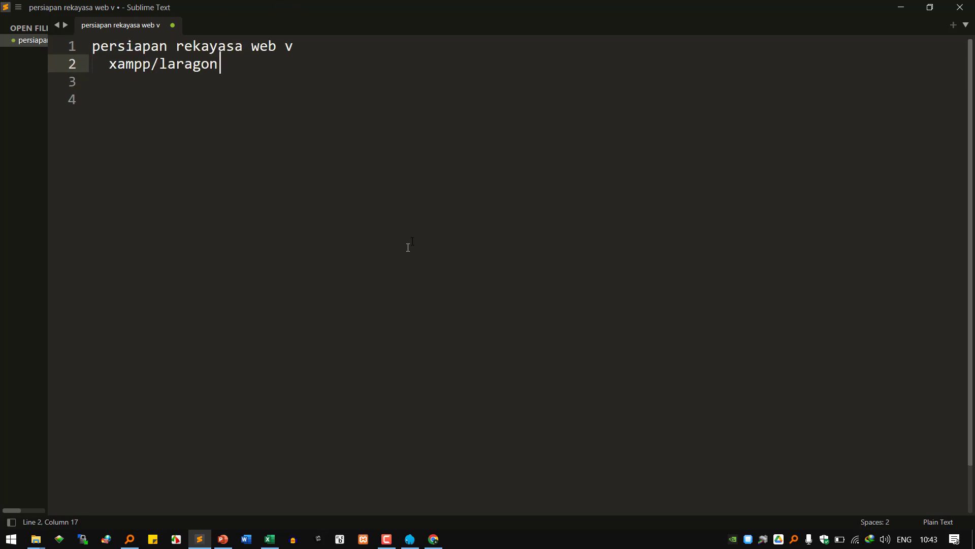
text((apache d)
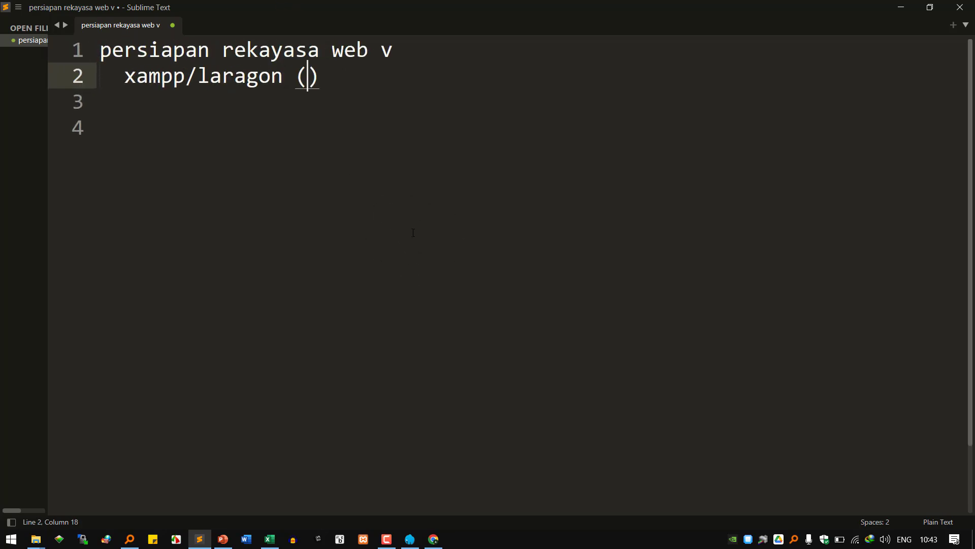
text(an)
key(BackSpace)
key(BackSpace)
key(BackSpace)
text(dan mysql dalam kea)
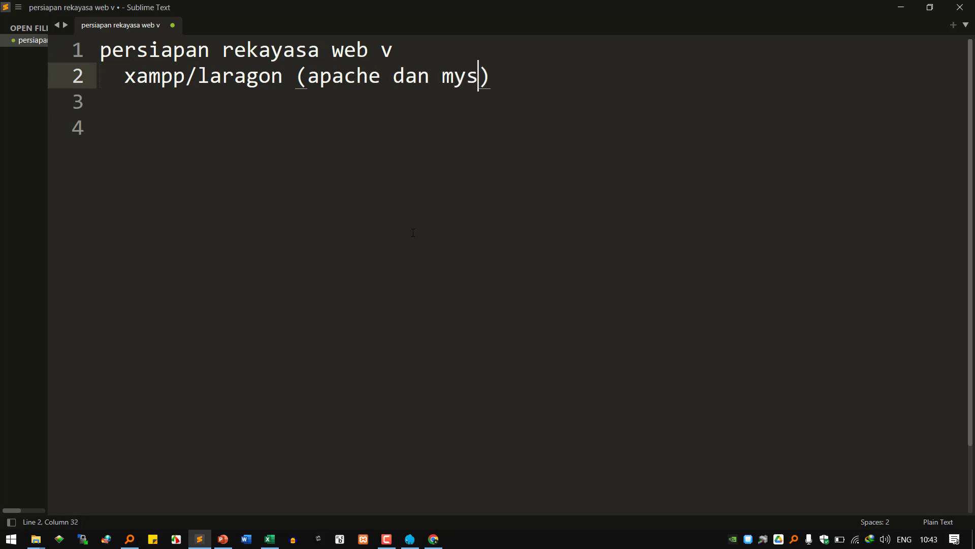
text(daan running)
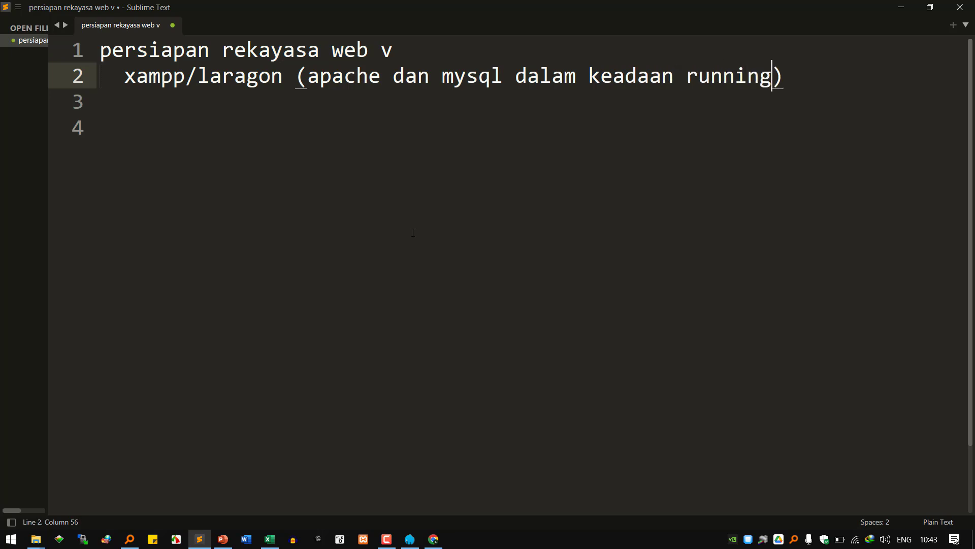
key(End)
key(Return)
- Add the item 'browser (chrome, firefox)', correcting the typo and spacing
text(browser)
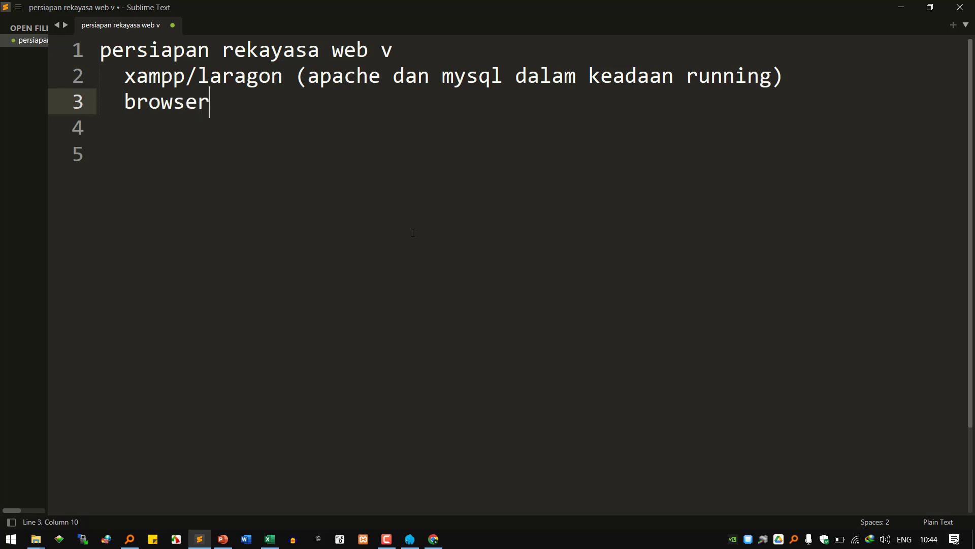
text(()
text(chrome, )
text(firexo)
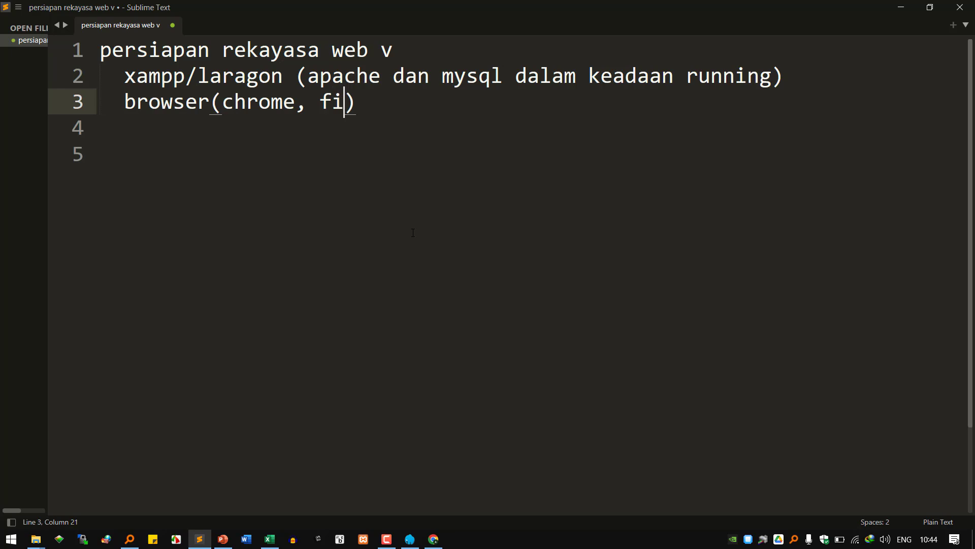
key(BackSpace)
key(BackSpace)
text(fox)
key(ctrl+Left)
key(ctrl+Left)
key(Left)
key(Left)
key(Right)
key(End)
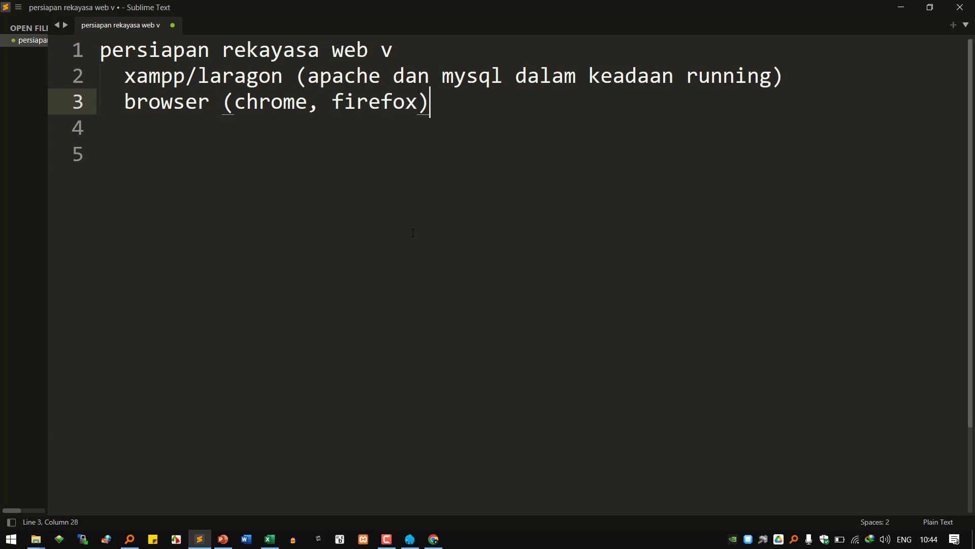
key(Return)
- Add 'wordpress.zip yang terbaru', then an 'instalasi wordpress' heading with an indented line beneath
text(wo)
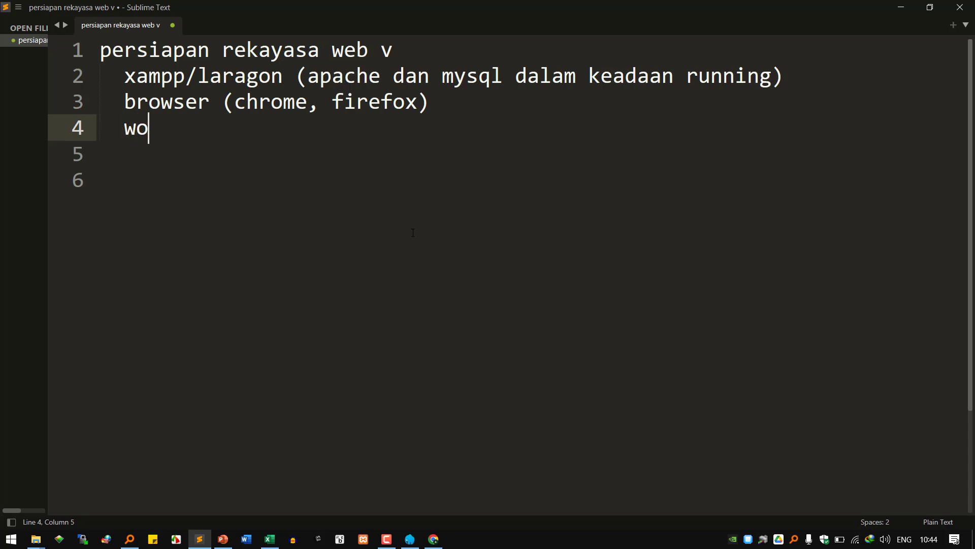
text(rdpress.zi)
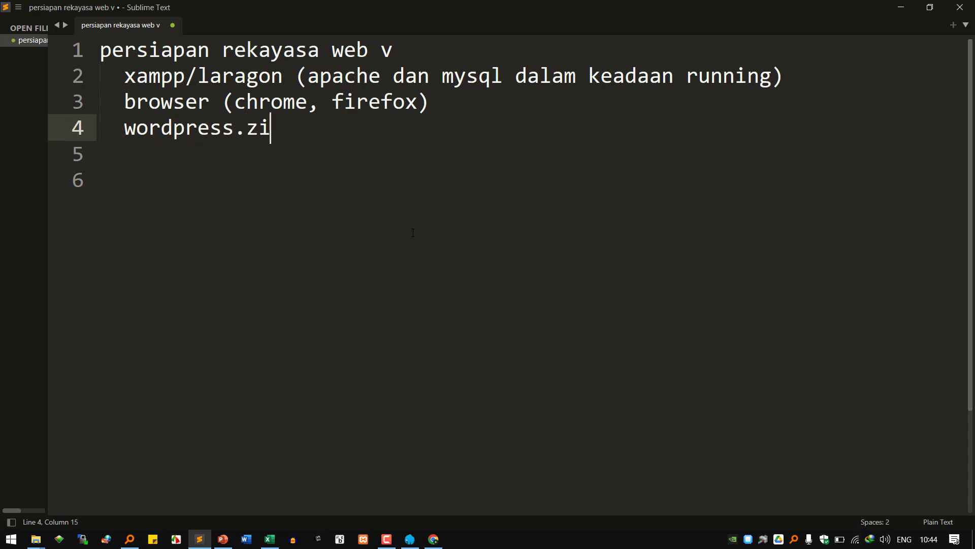
text(p yang terbaru)
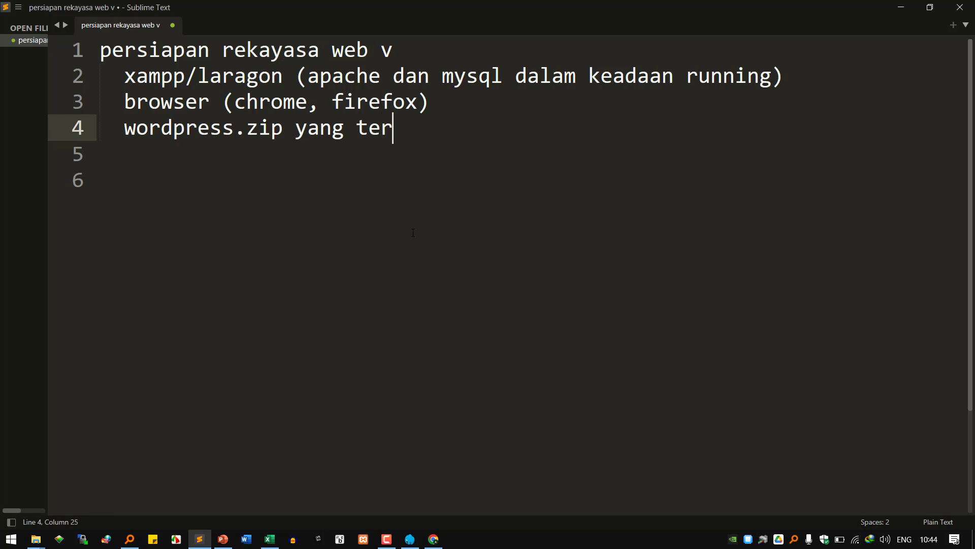
key(Down)
key(Down)
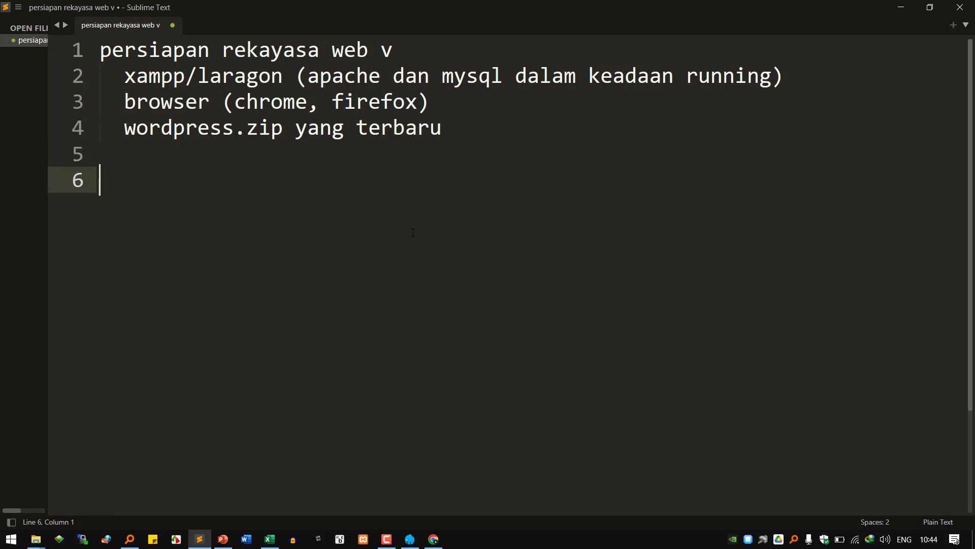
text(instalasi wordpress)
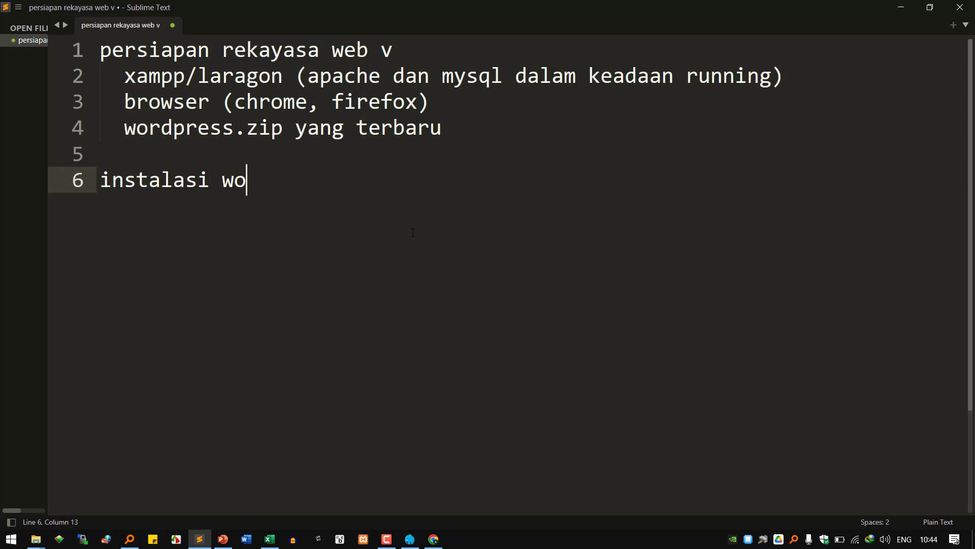
key(Return)
key(Tab)
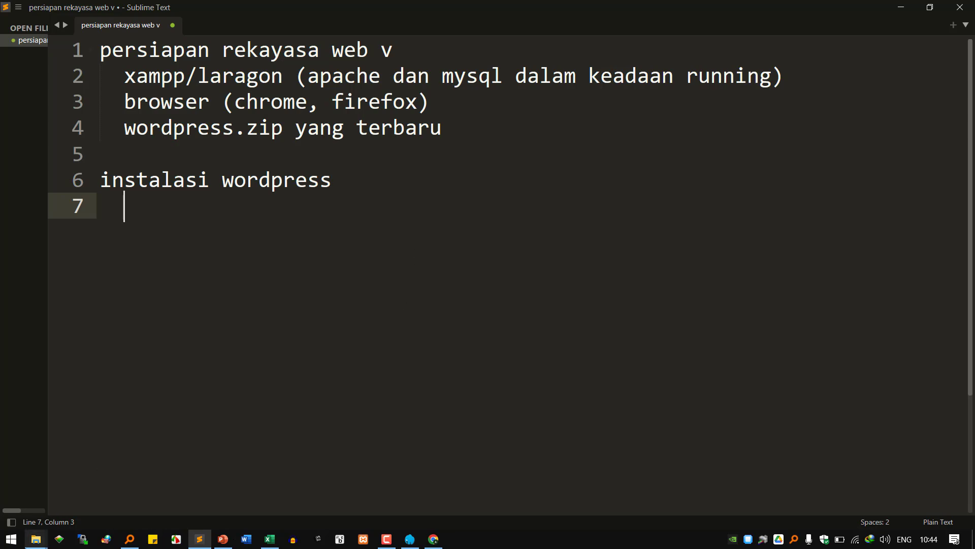
click(41, 542)
- Bring up the course folder and zoom the screen in with the Windows Magnifier
click(203, 496)
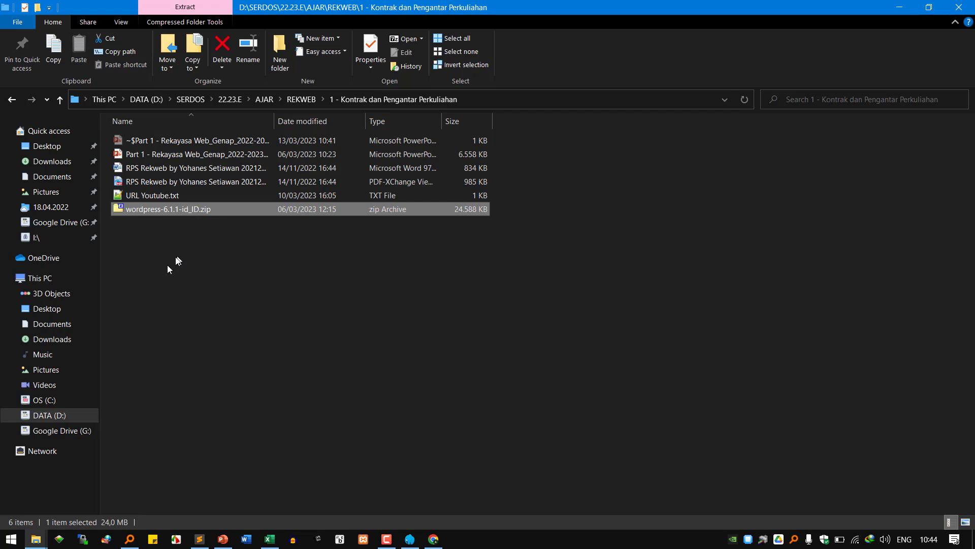
click(11, 539)
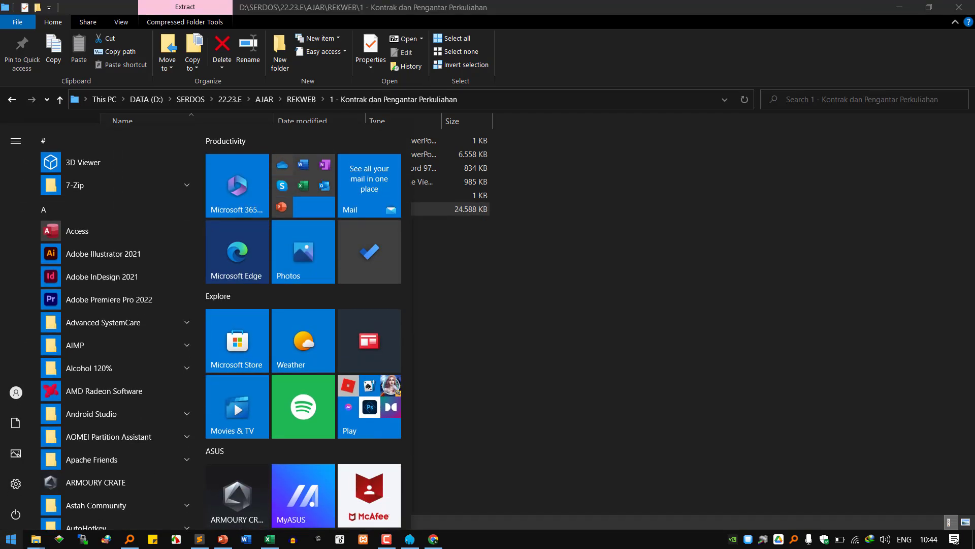
text(magni)
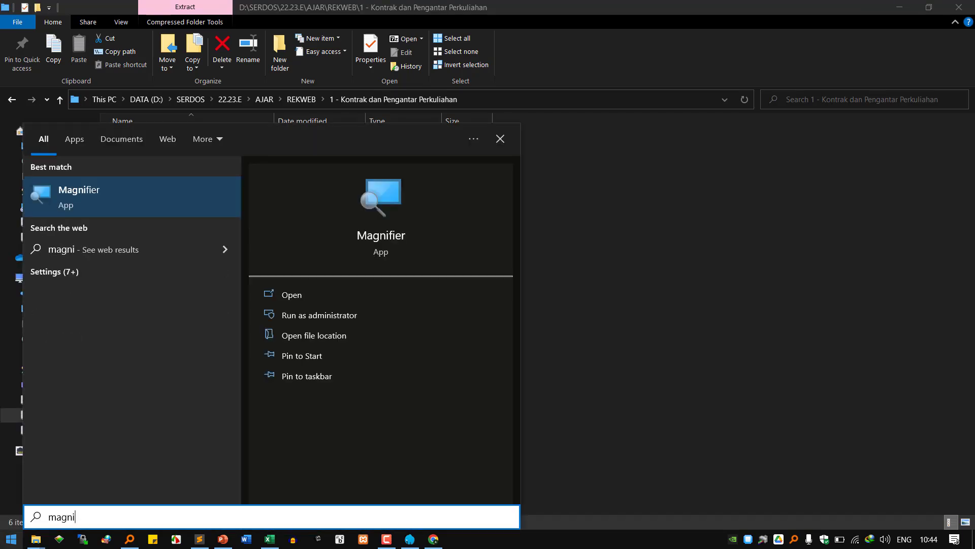
click(126, 192)
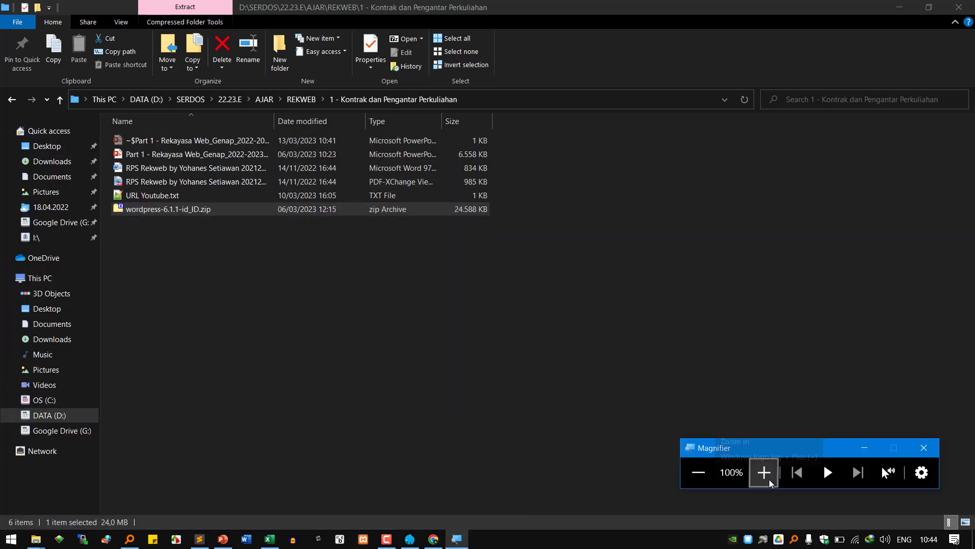
click(764, 475)
- Extract wordpress-6.1.1-id_ID.zip in place with 7-Zip's Extract Here
click(346, 297)
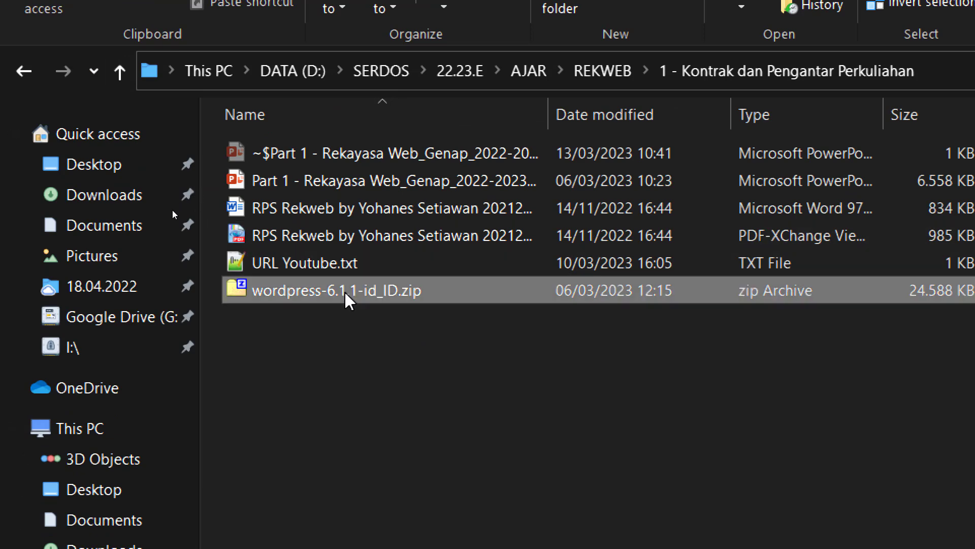
right_click(345, 298)
mouse_move(584, 420)
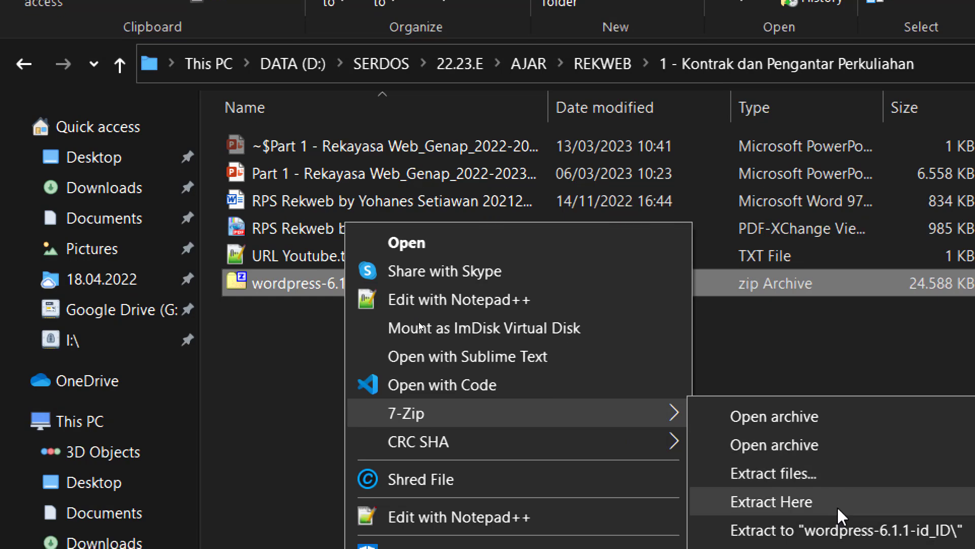
click(837, 507)
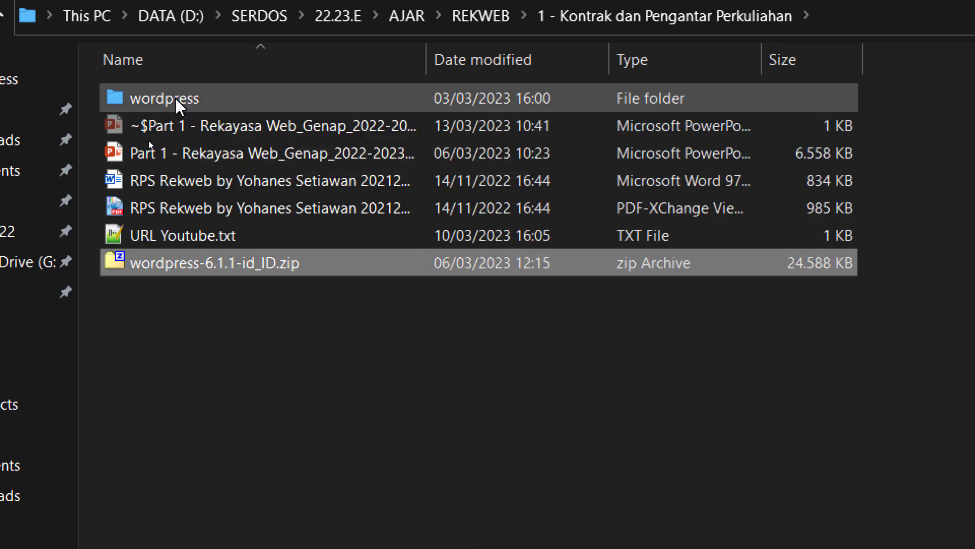
- Rename the extracted wordpress folder to 'setia'
click(175, 99)
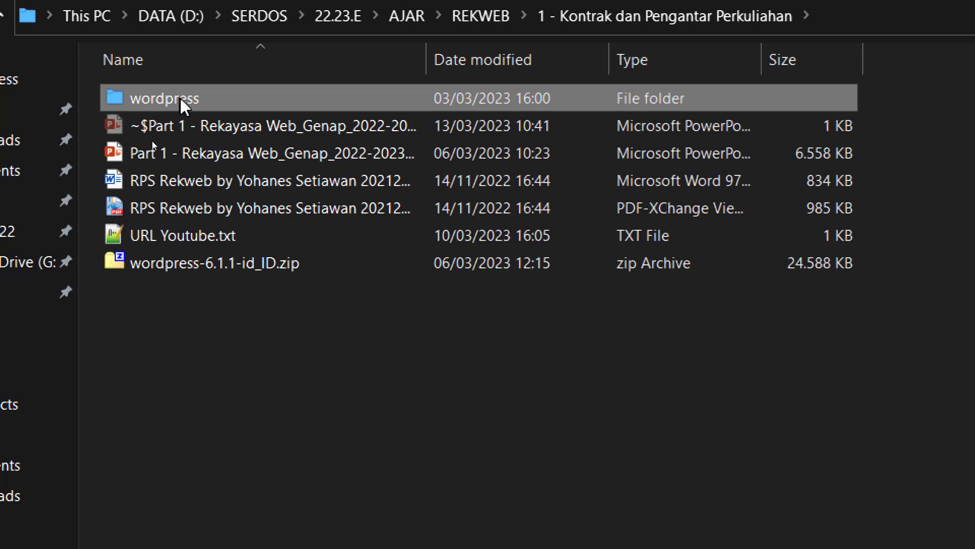
mouse_move(184, 99)
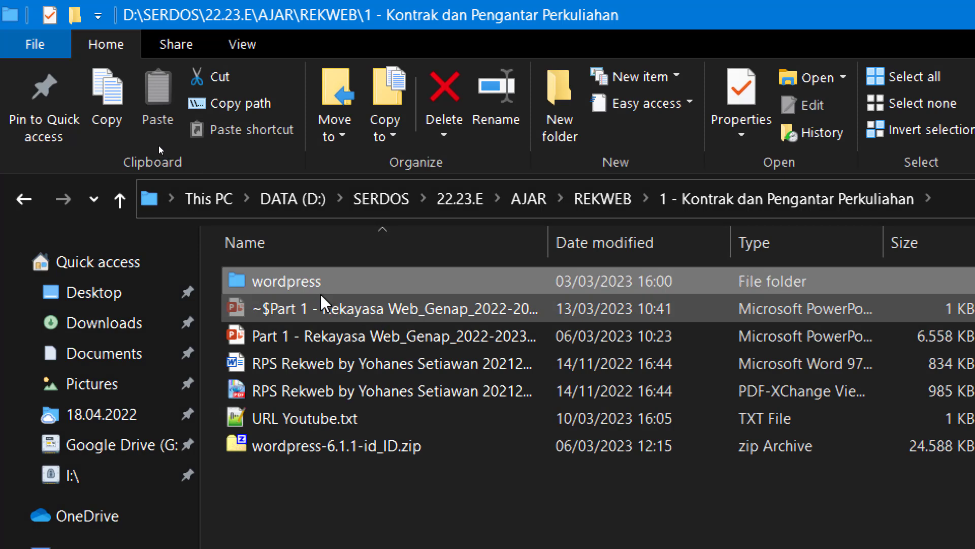
click(313, 281)
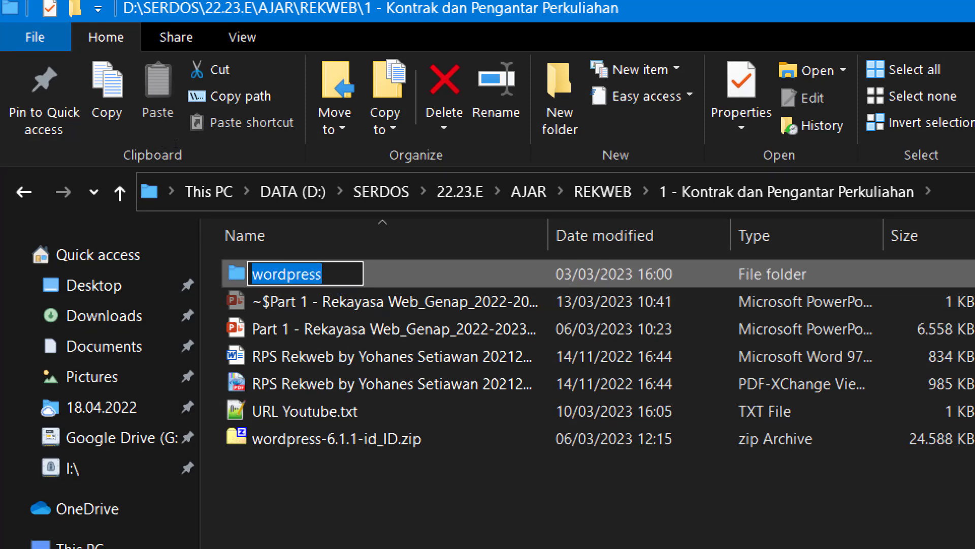
text(setia)
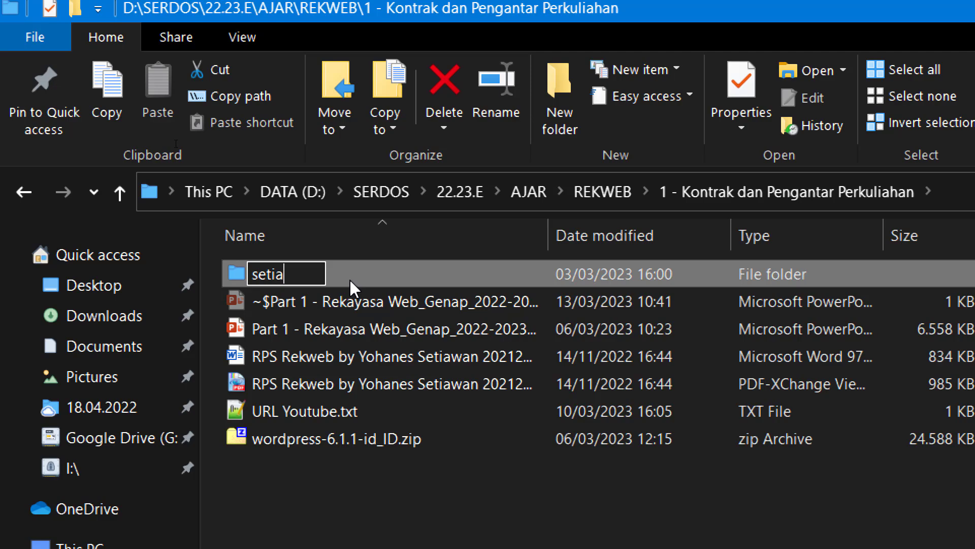
key(Return)
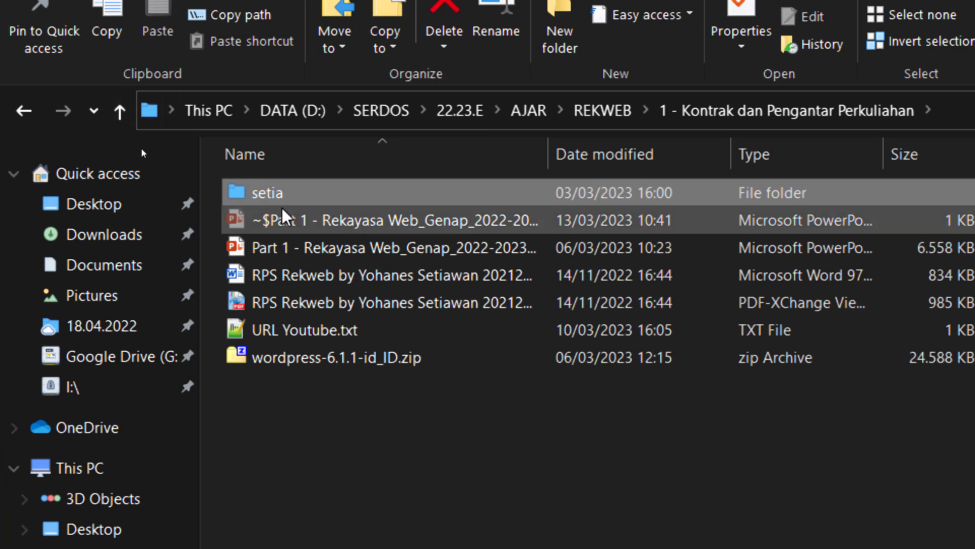
- Cut the setia folder so it can be moved
right_click(181, 107)
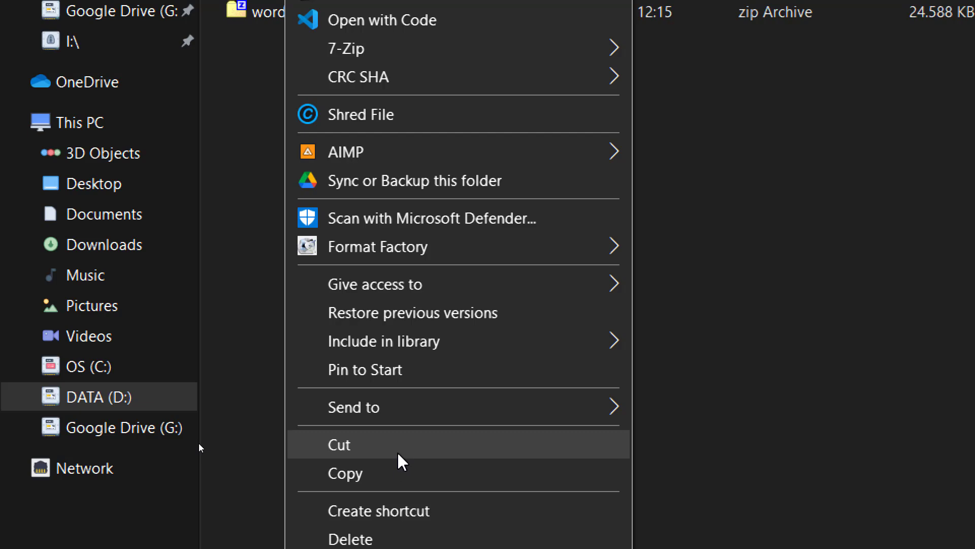
click(399, 454)
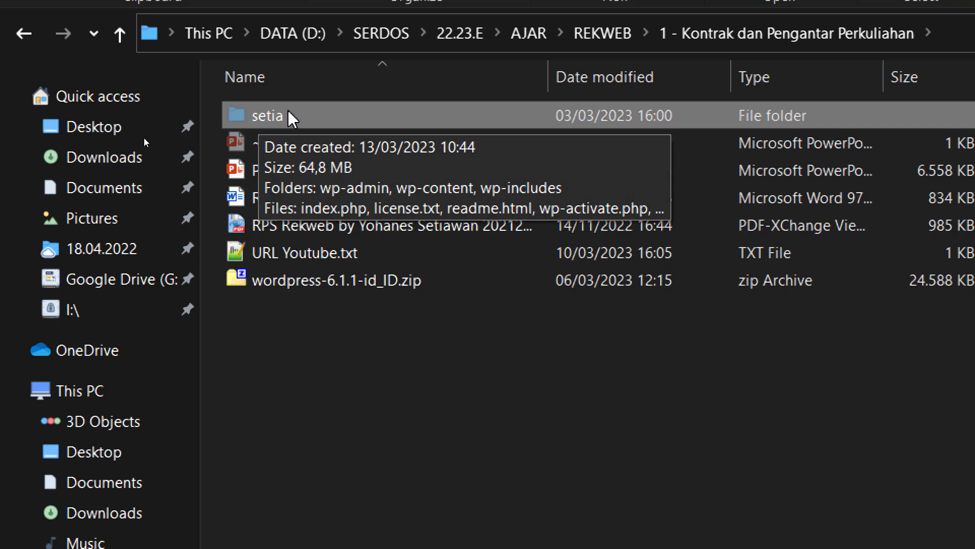
right_click(287, 116)
click(388, 510)
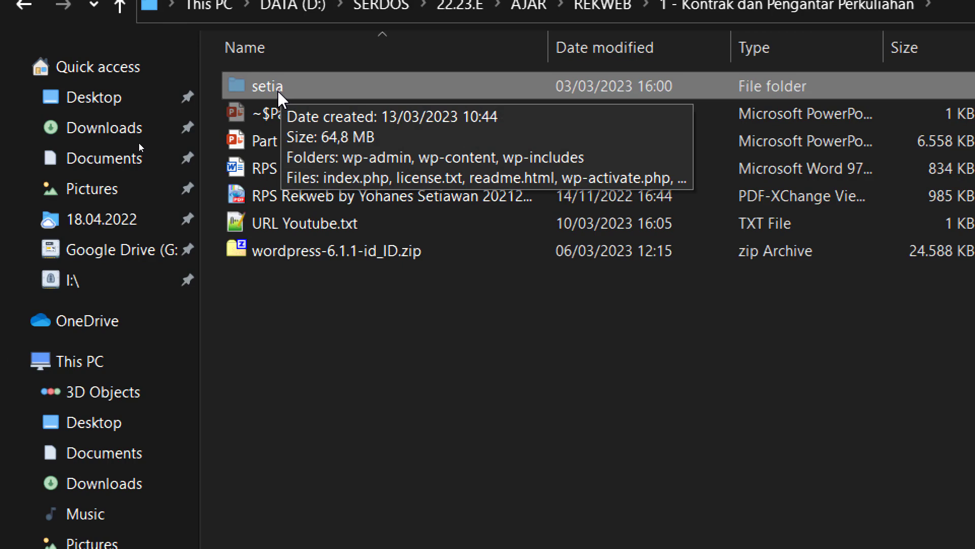
- Browse to D:\laragon7\www and sort its contents by name
mouse_move(772, 530)
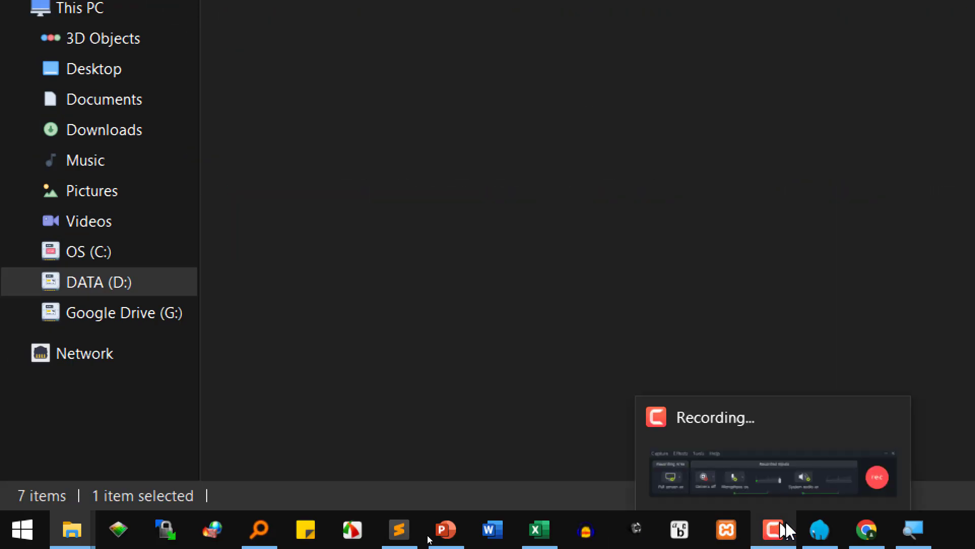
click(820, 529)
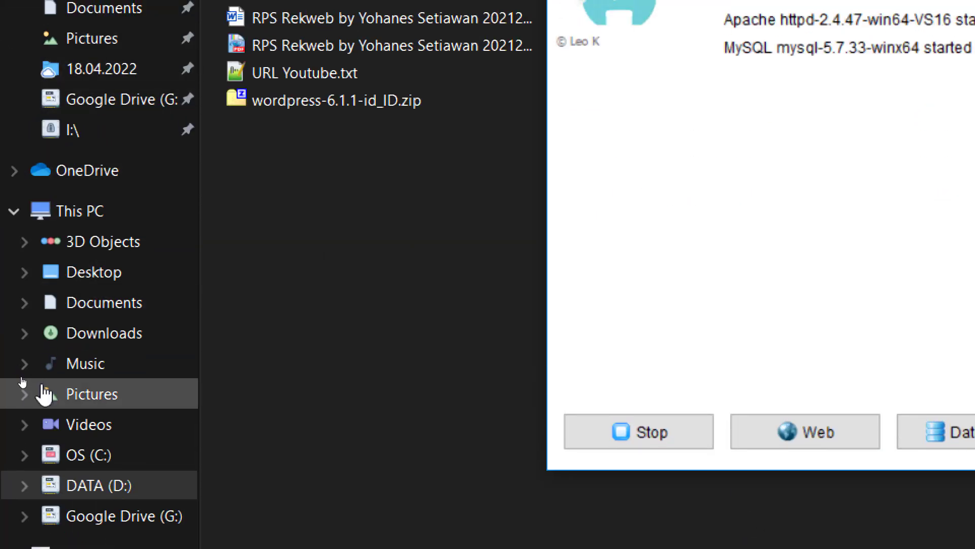
click(121, 500)
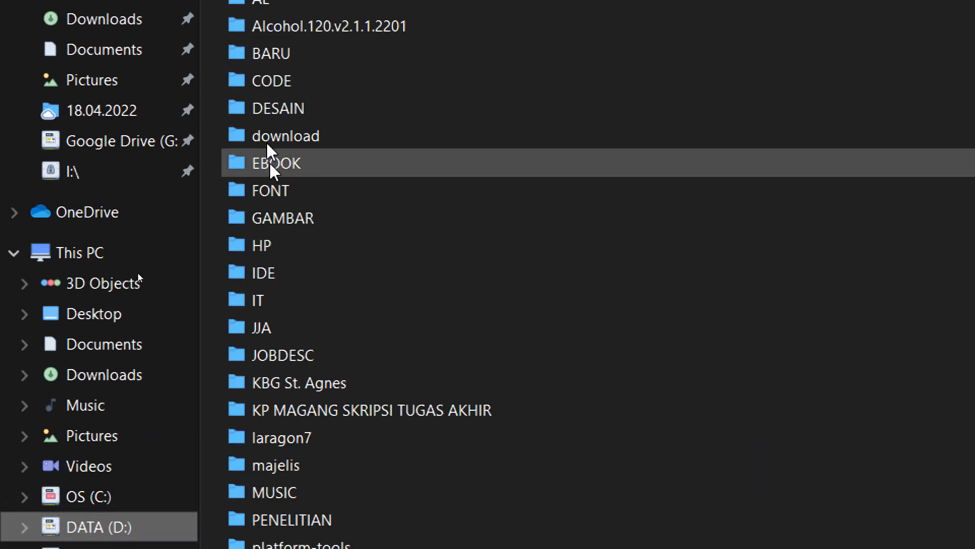
double_click(307, 405)
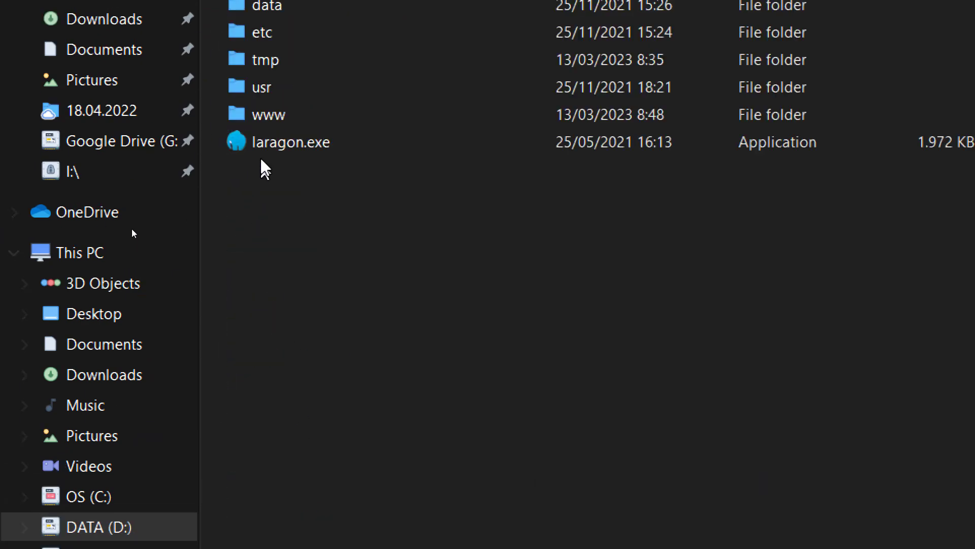
double_click(270, 114)
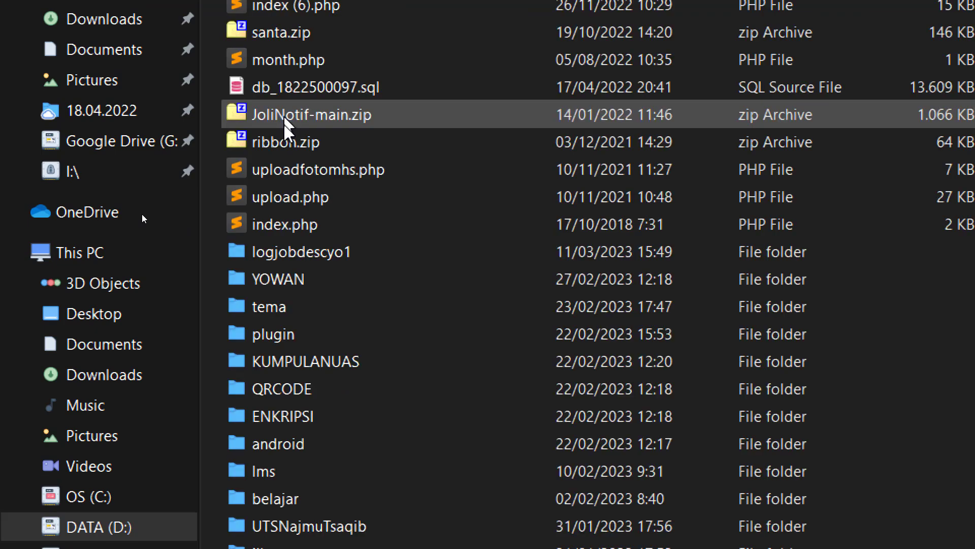
click(299, 64)
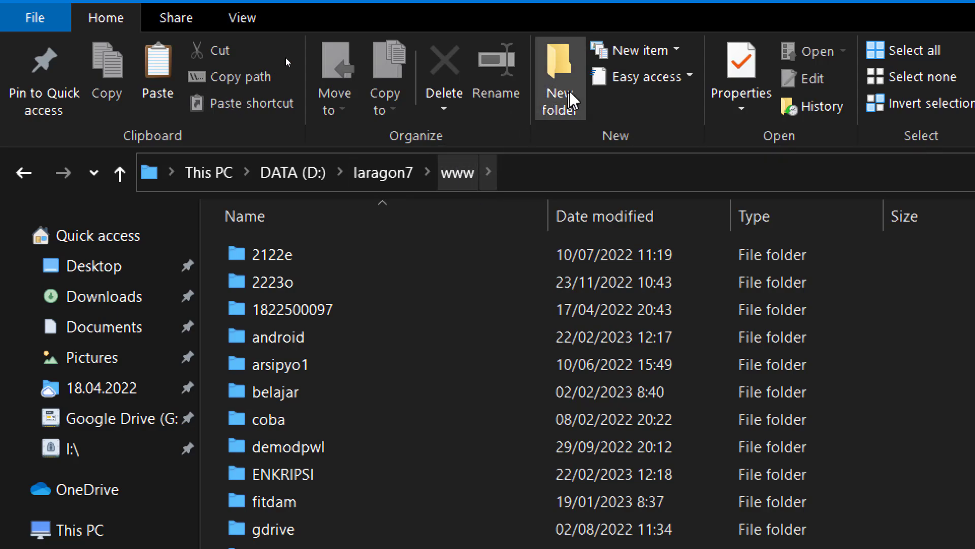
click(560, 77)
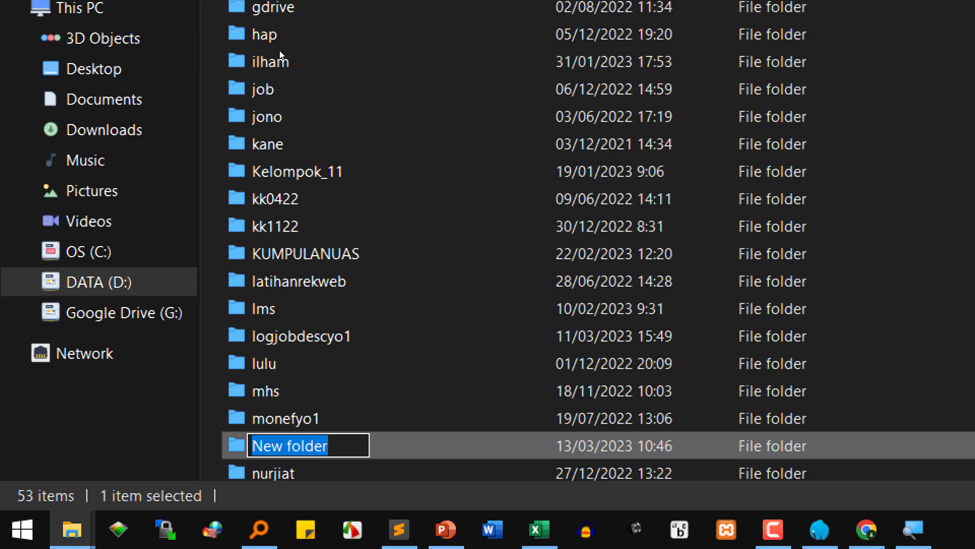
text(22)
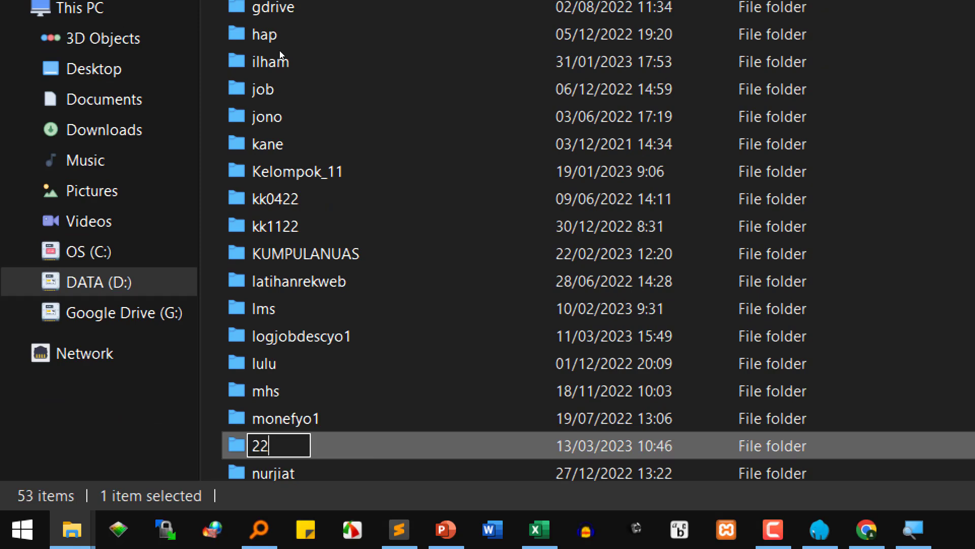
text(23e)
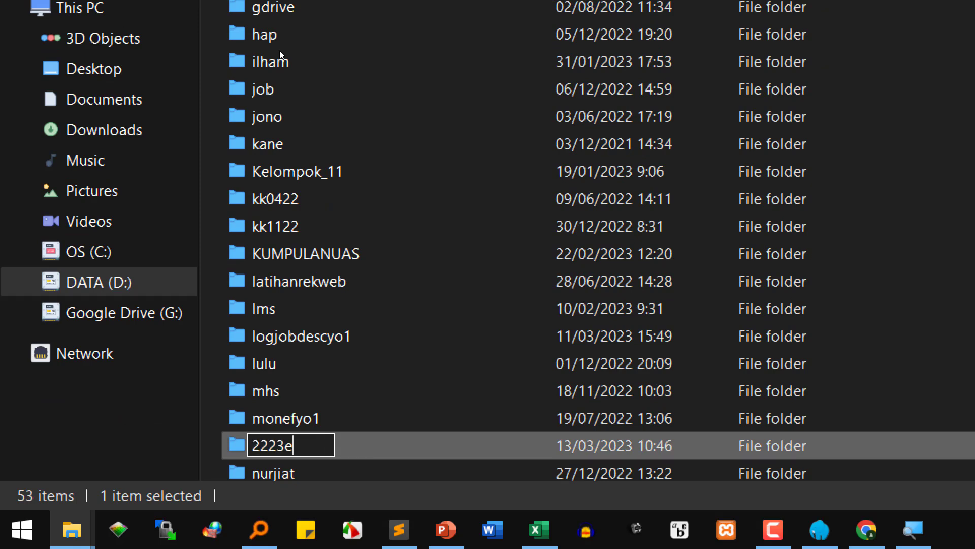
key(Return)
key(Return)
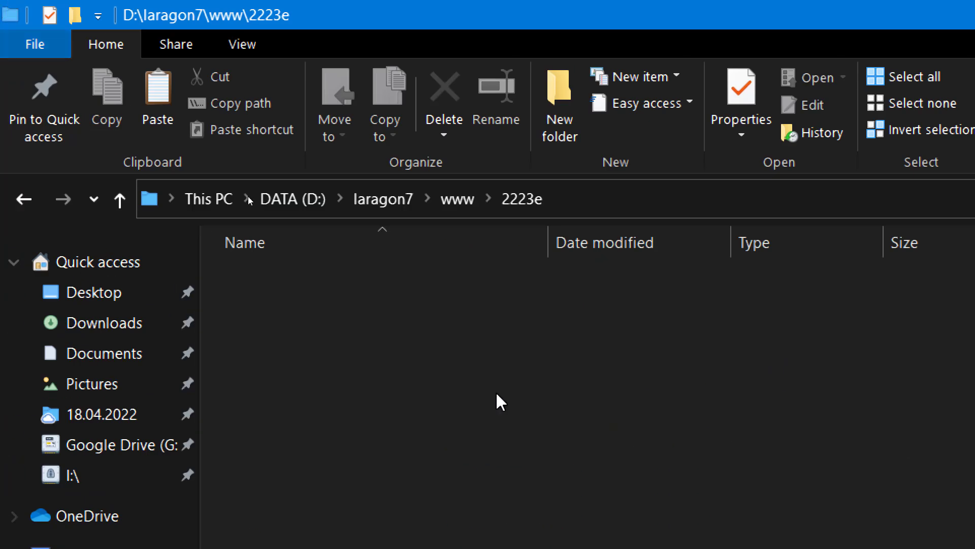
- Paste the setia folder into the empty 2223e folder
right_click(369, 354)
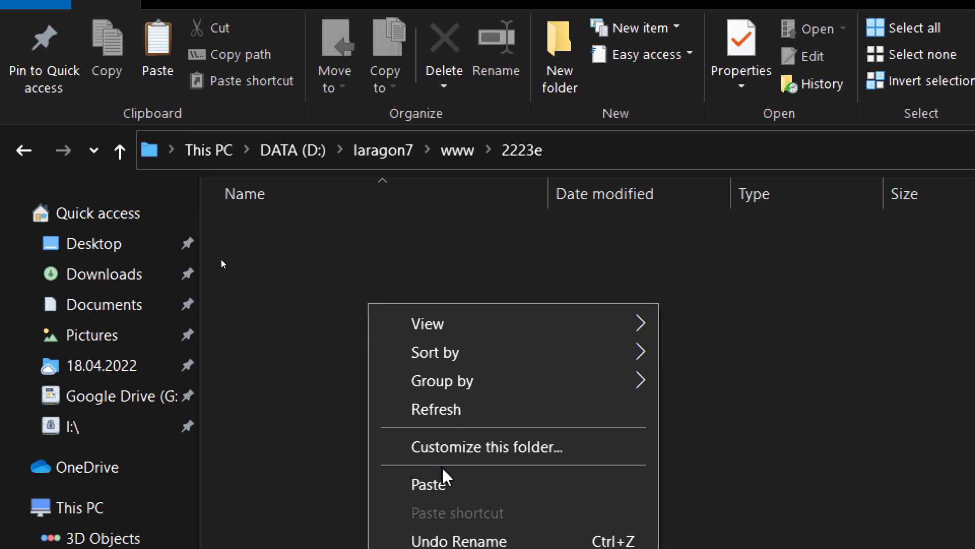
click(443, 474)
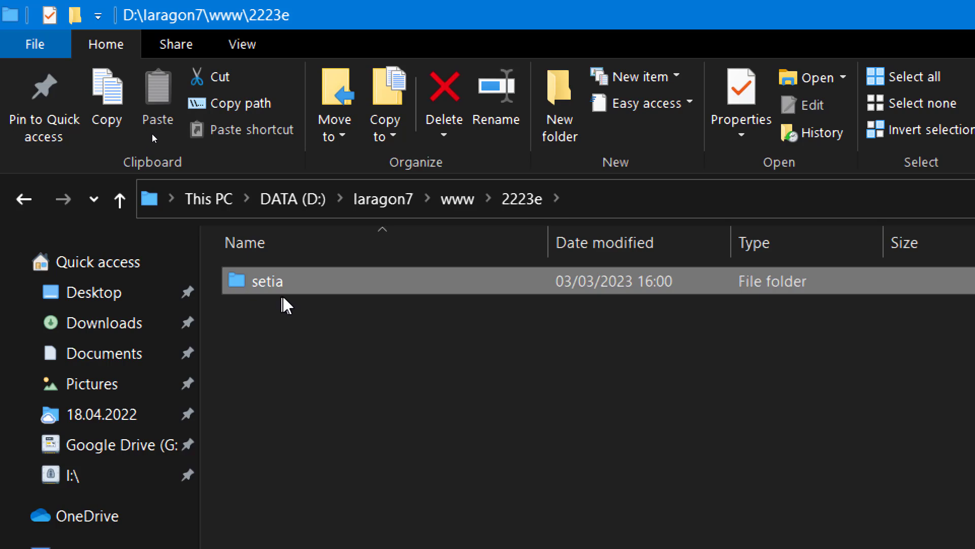
mouse_move(323, 287)
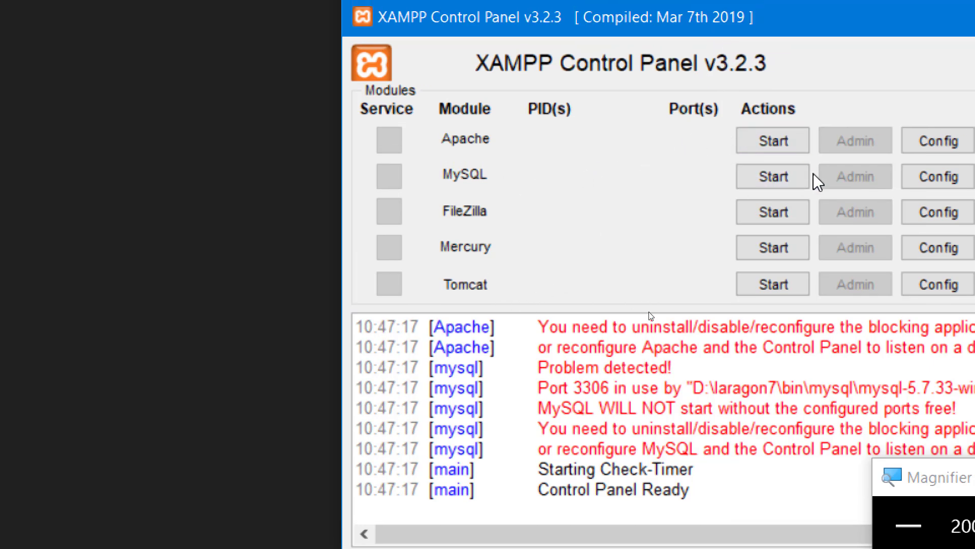
- Move the 'd:\xampp\' installation directory text onto the Checking for prerequisites log line
scroll(601, 419, up, 5)
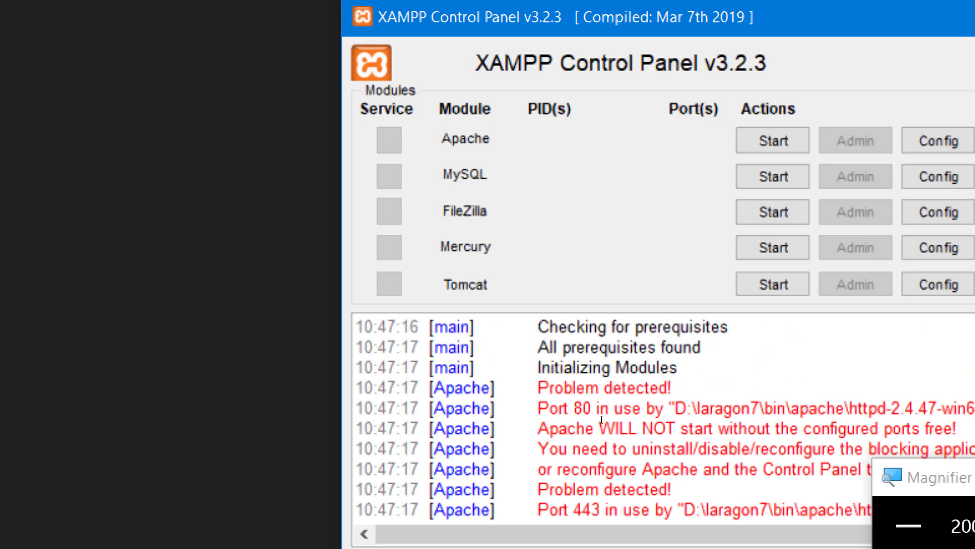
drag(538, 389, 675, 398)
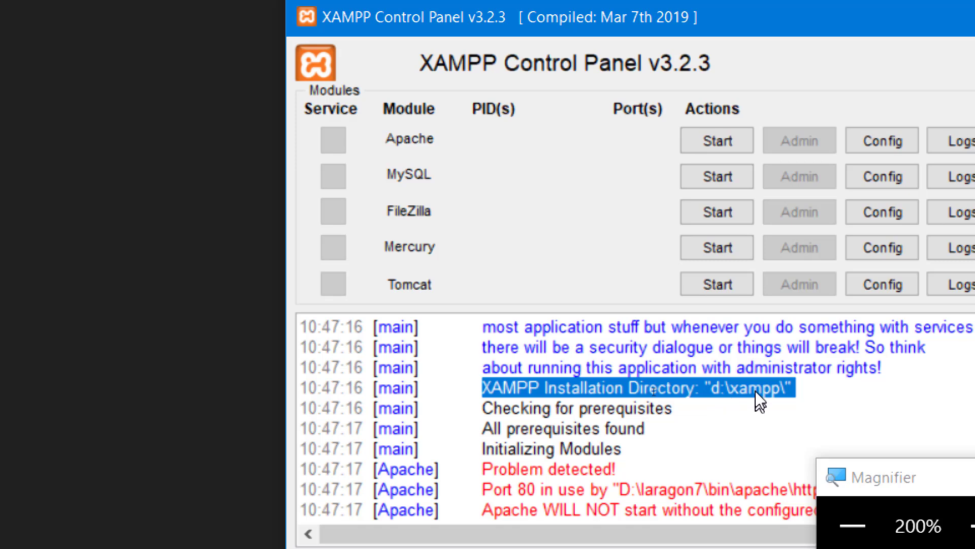
drag(714, 387, 711, 409)
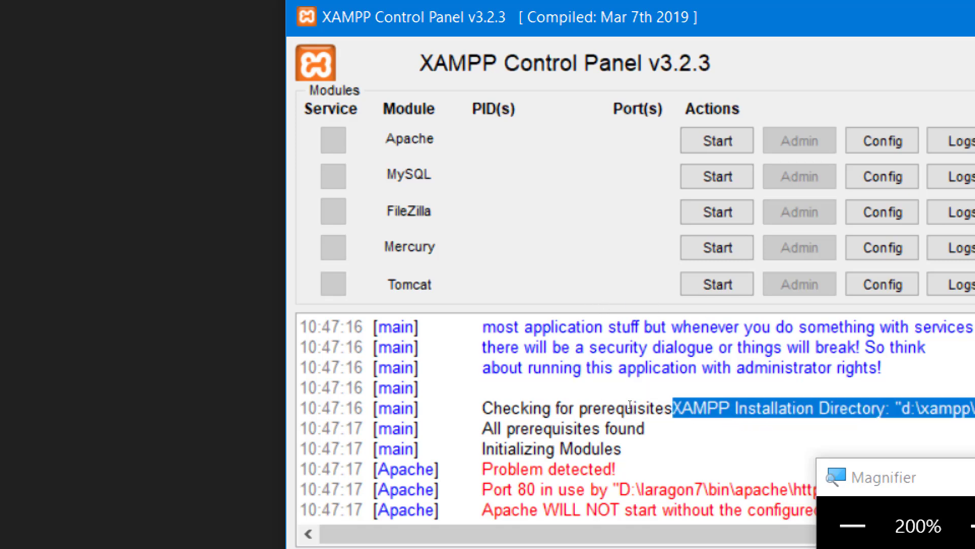
- Show drive DATA (D:) and pick out the xampp7, xampp7al, xampp7job and xampp32 folders
click(765, 347)
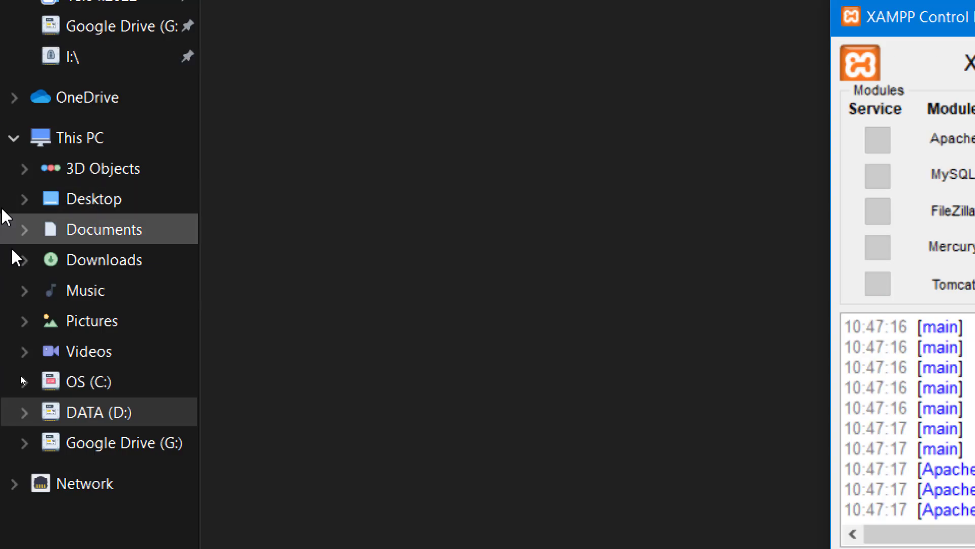
click(99, 414)
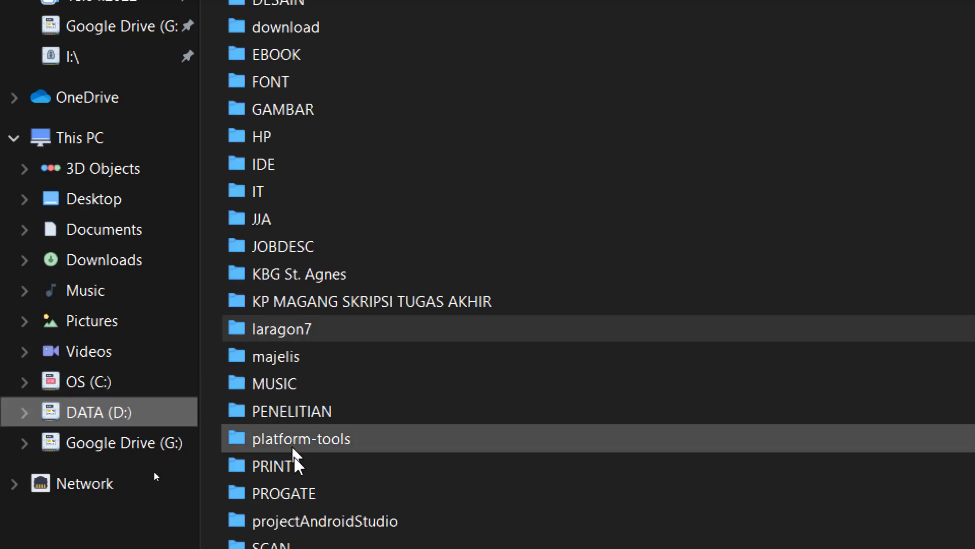
scroll(315, 458, down, 4)
scroll(322, 442, down, 3)
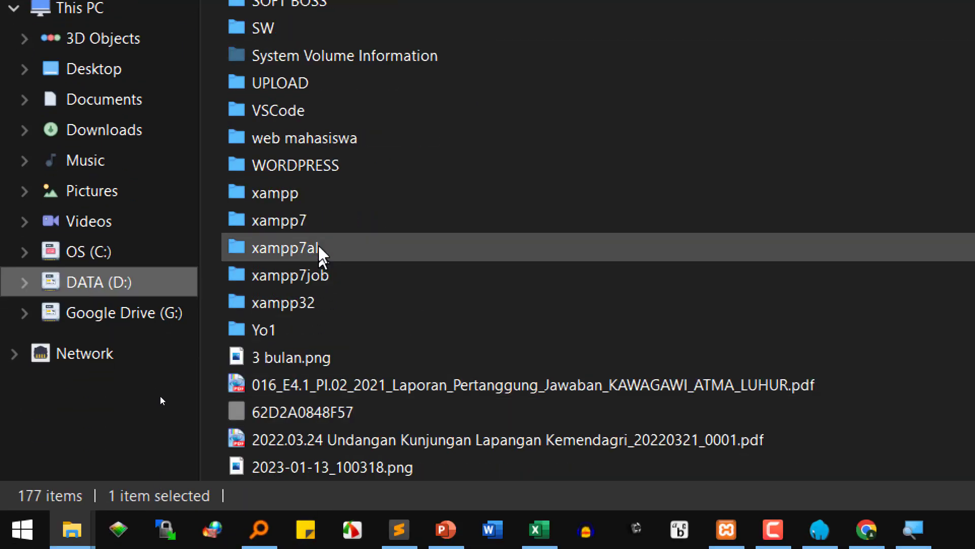
click(326, 221)
click(324, 247)
click(312, 277)
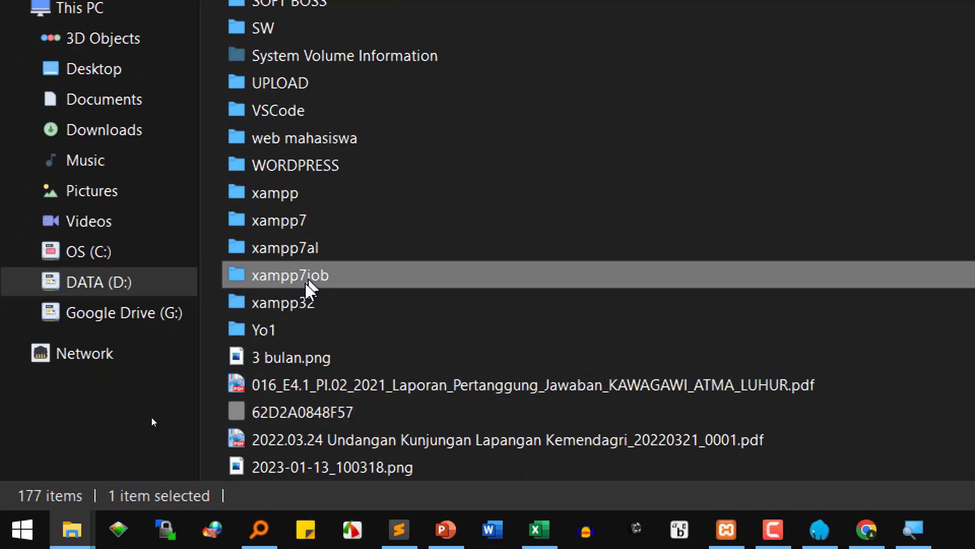
click(304, 303)
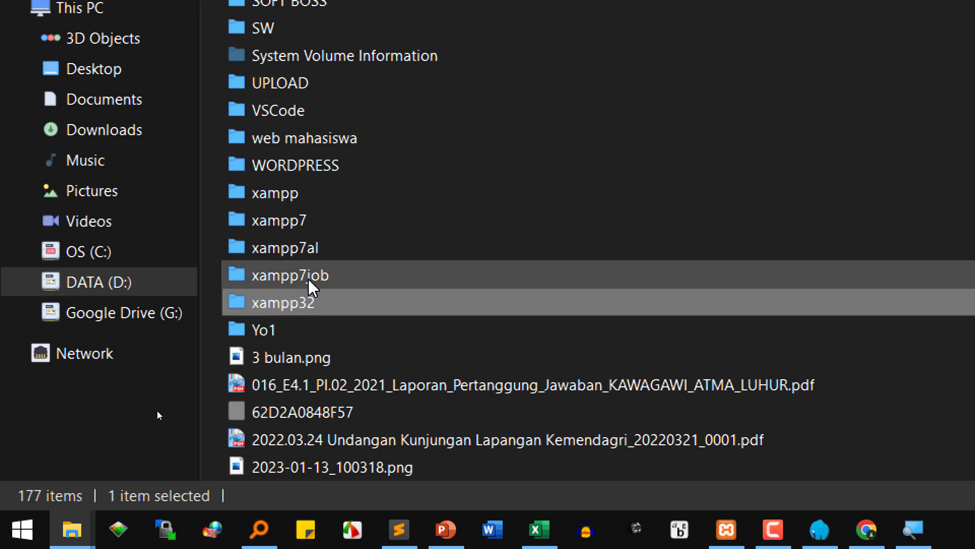
click(740, 537)
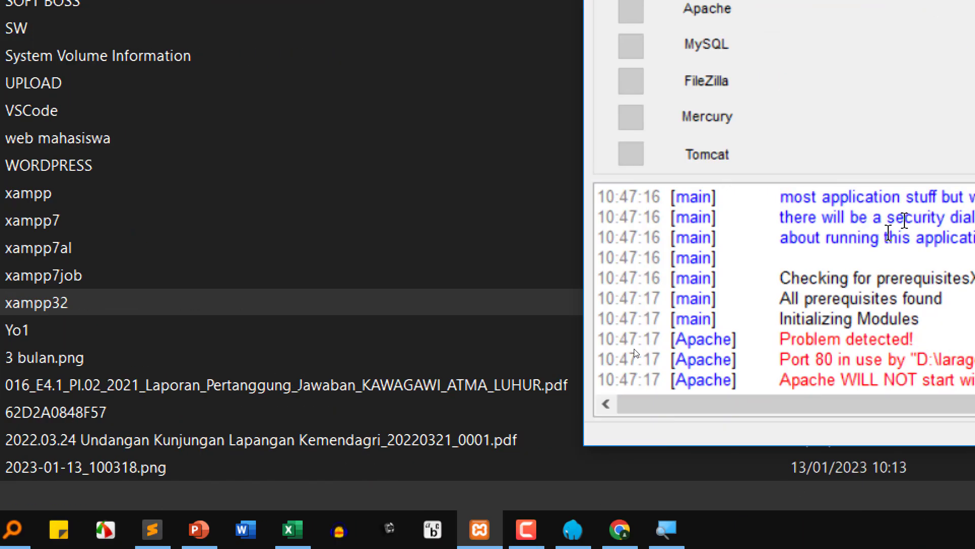
click(602, 278)
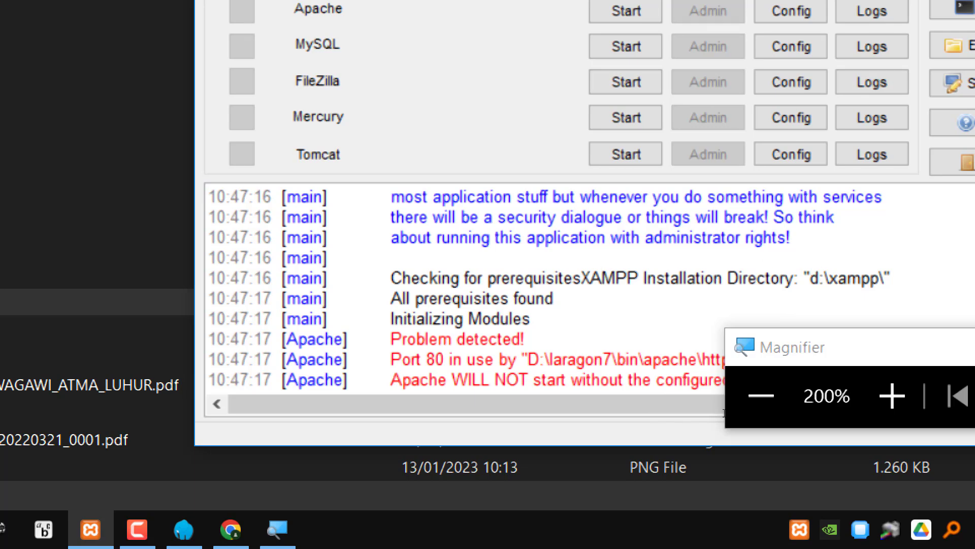
key(shift+Left)
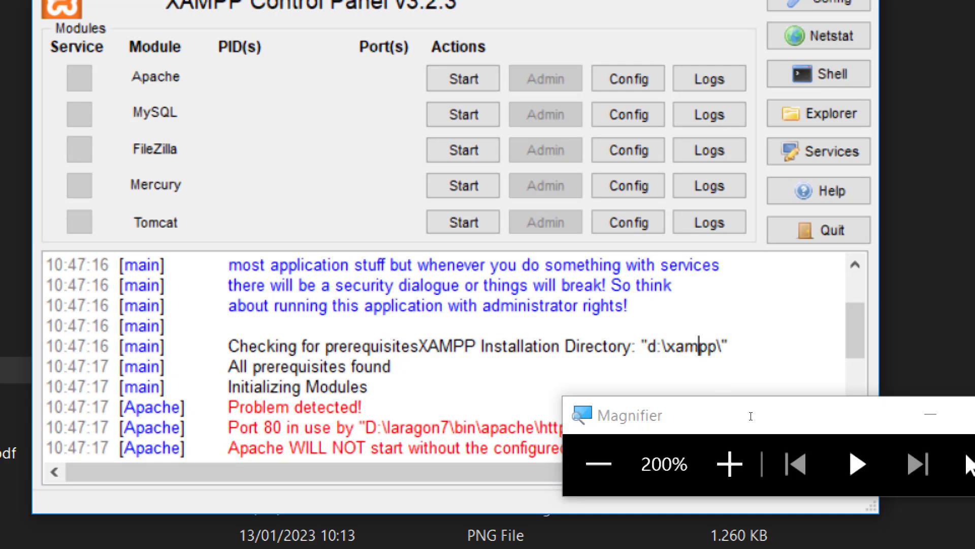
double_click(705, 353)
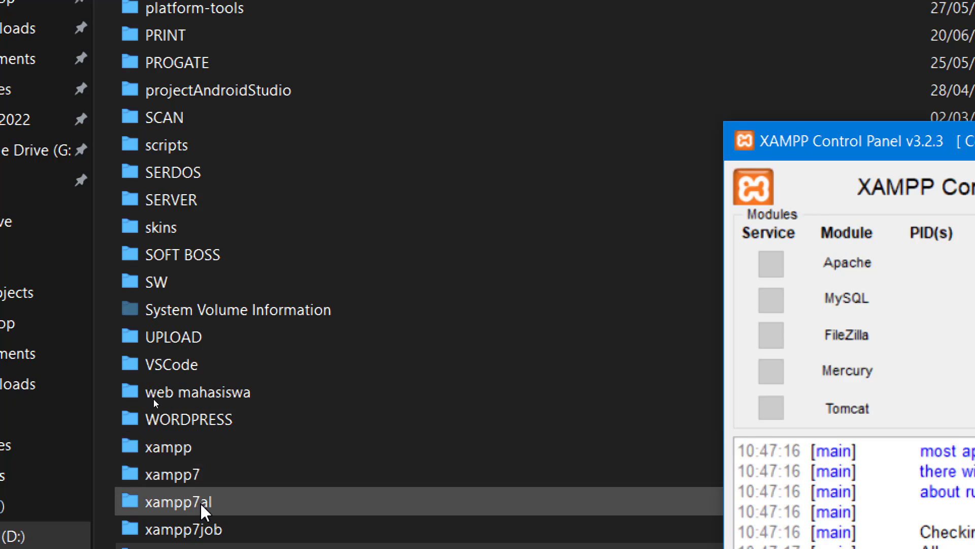
- Open D:\xampp\htdocs and create a folder named 2223e there
click(183, 449)
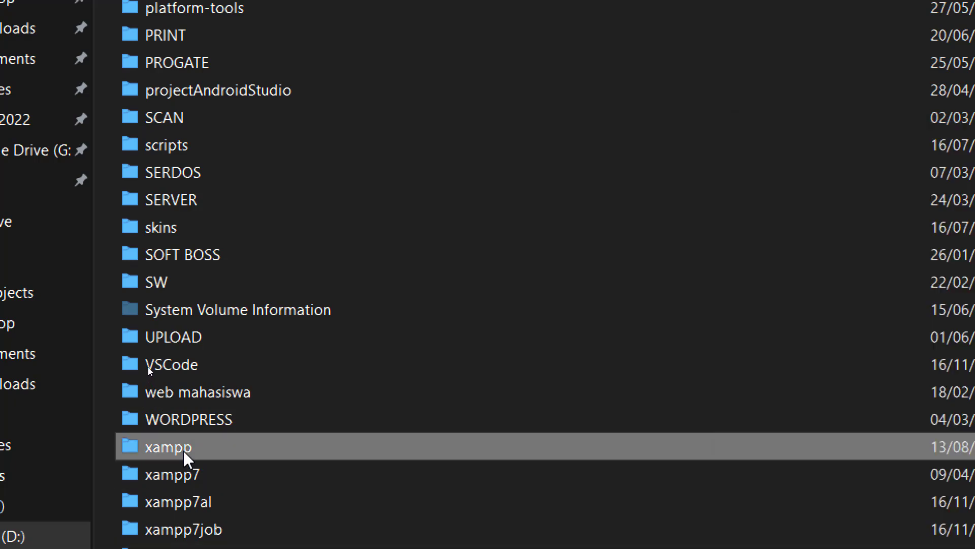
double_click(182, 449)
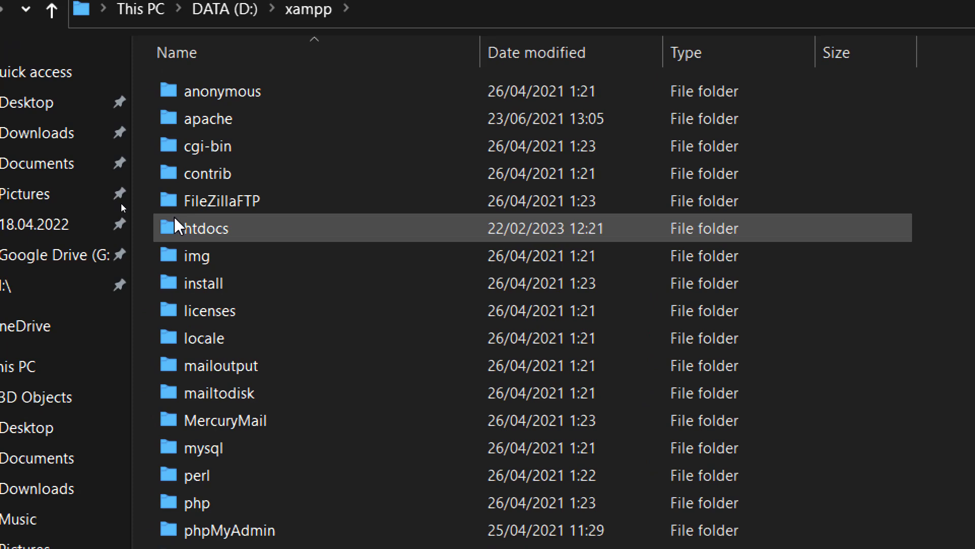
double_click(175, 226)
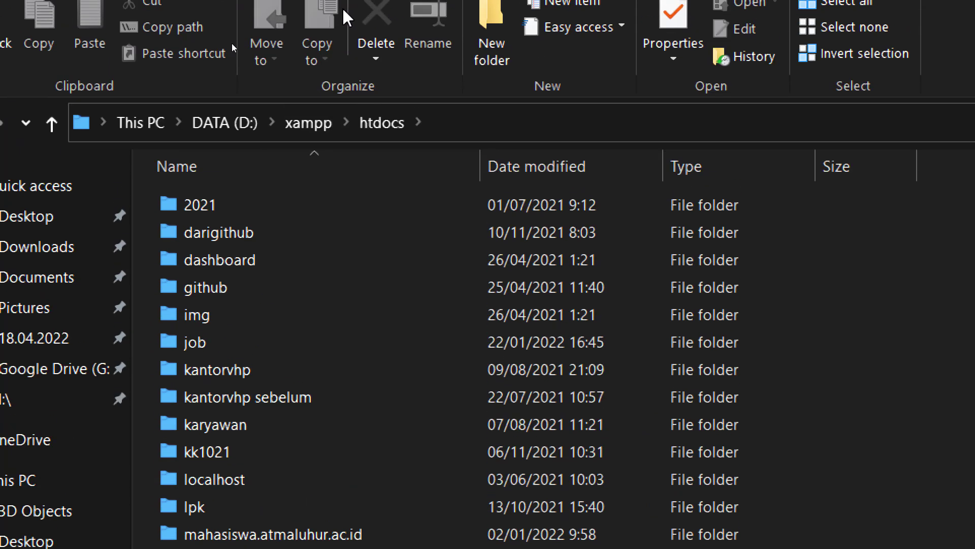
click(504, 28)
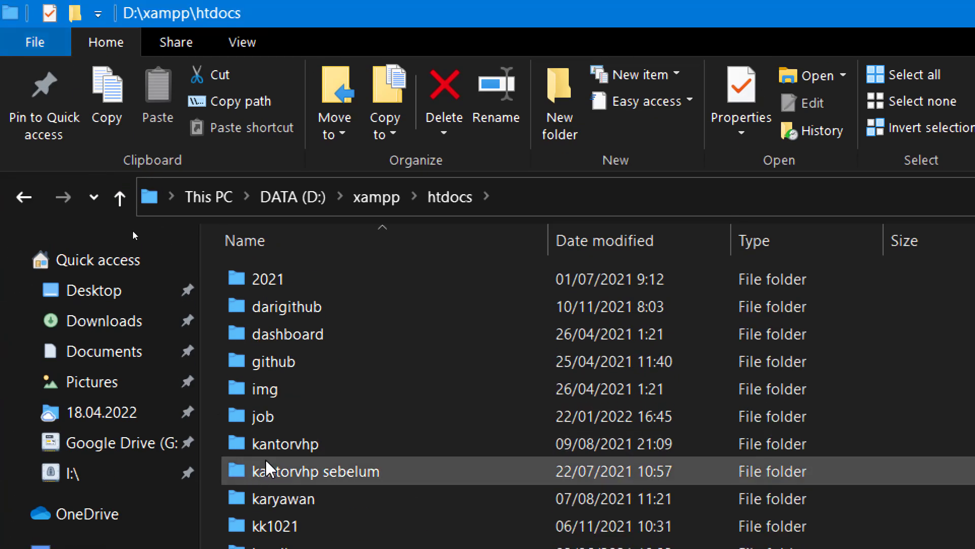
text(2223e)
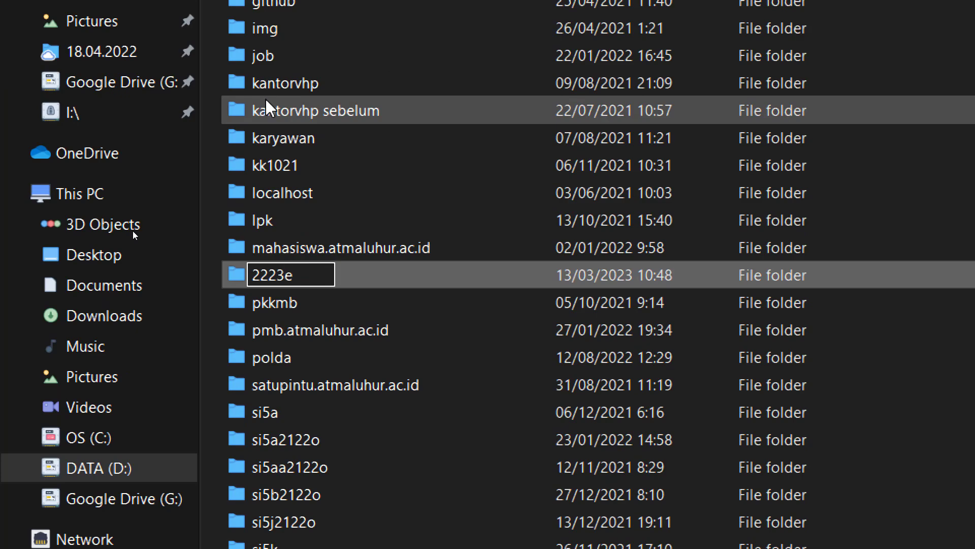
key(Return)
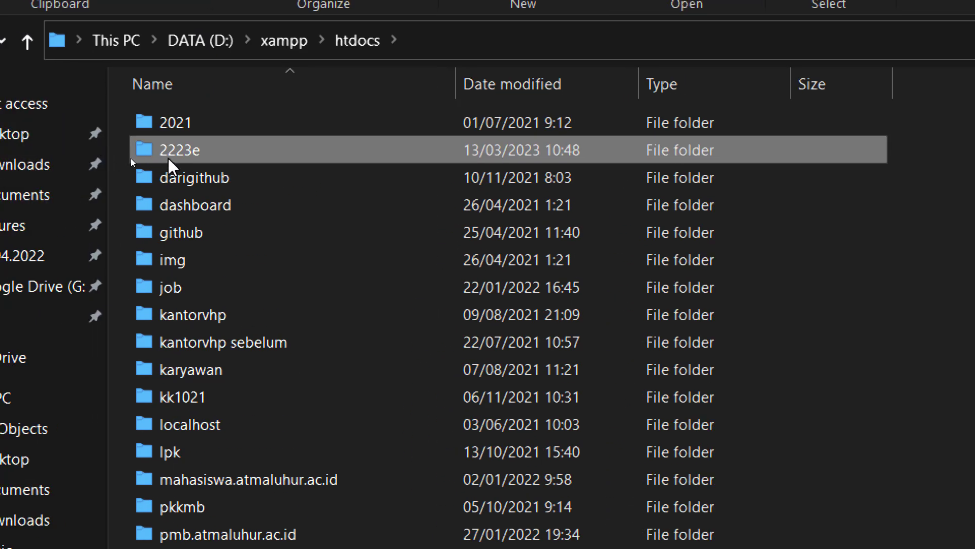
mouse_move(191, 152)
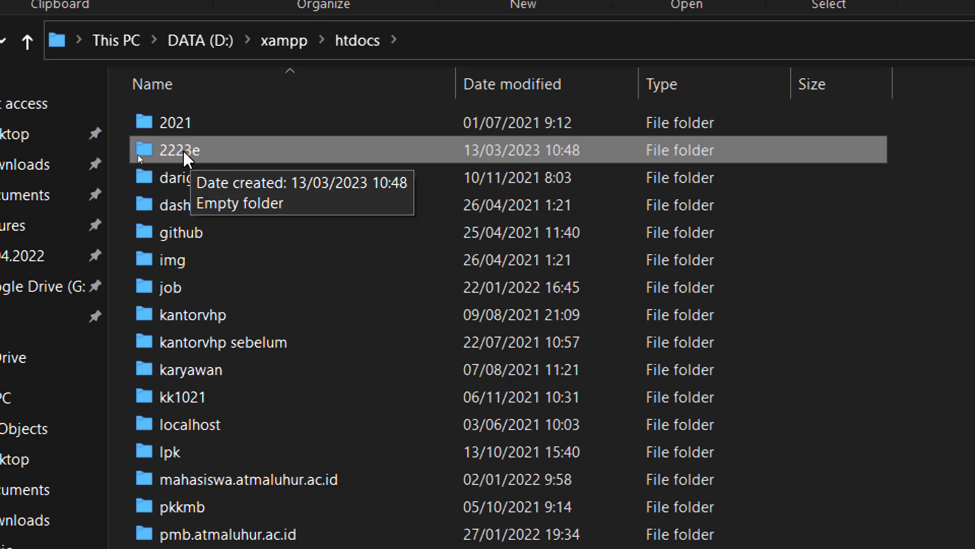
- Open the empty htdocs\2223e folder, then return to the Sublime Text install notes
double_click(184, 151)
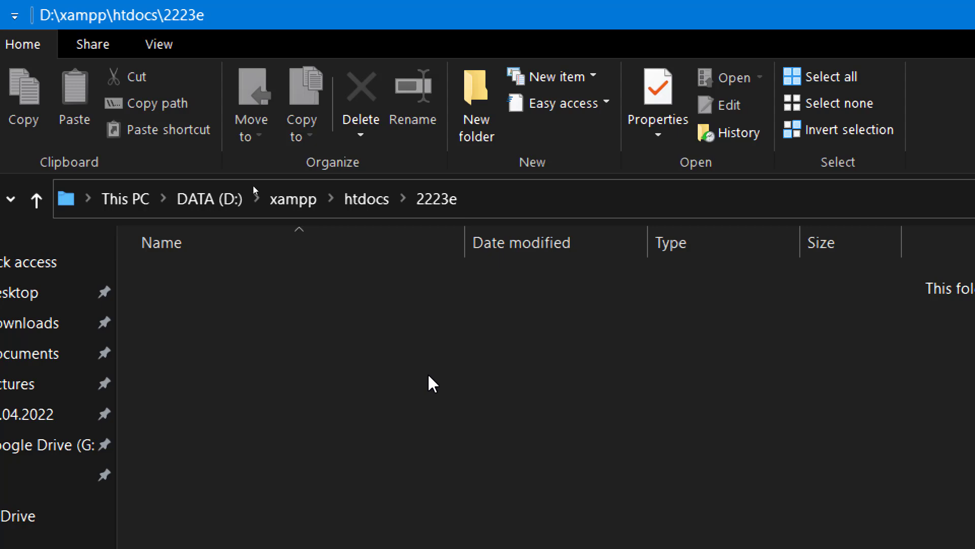
right_click(331, 377)
mouse_move(342, 381)
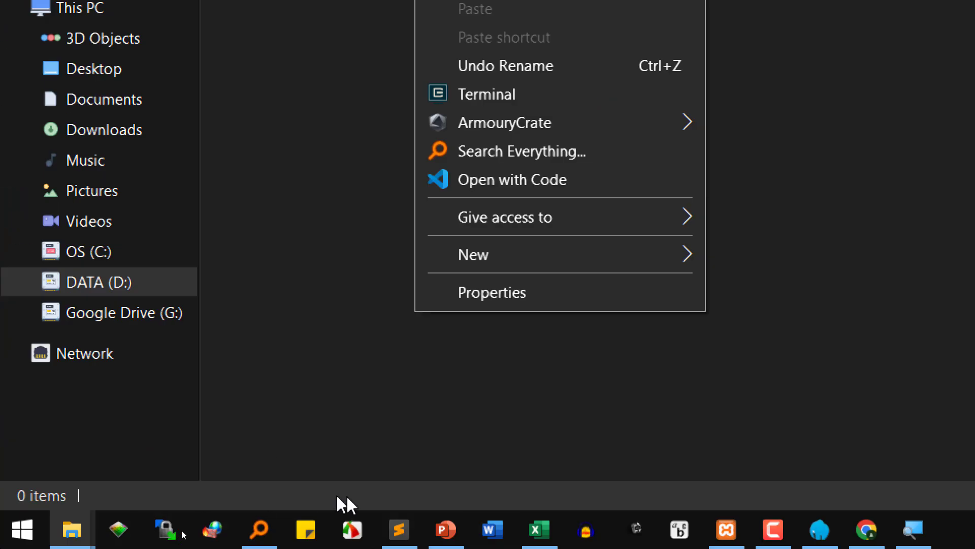
click(397, 538)
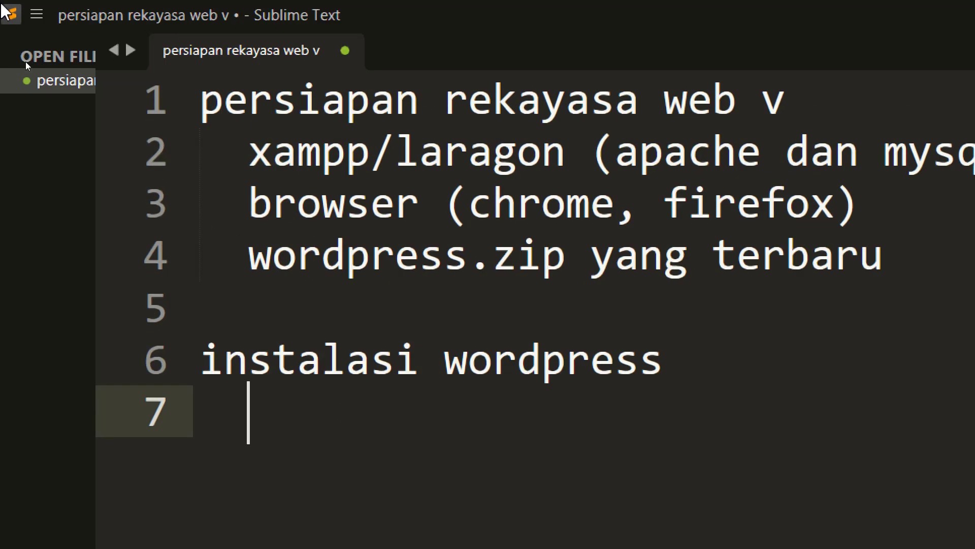
- Add a 'direktori kerja' subheading and paste the htdocs 2223e folder path below it
text(direkto)
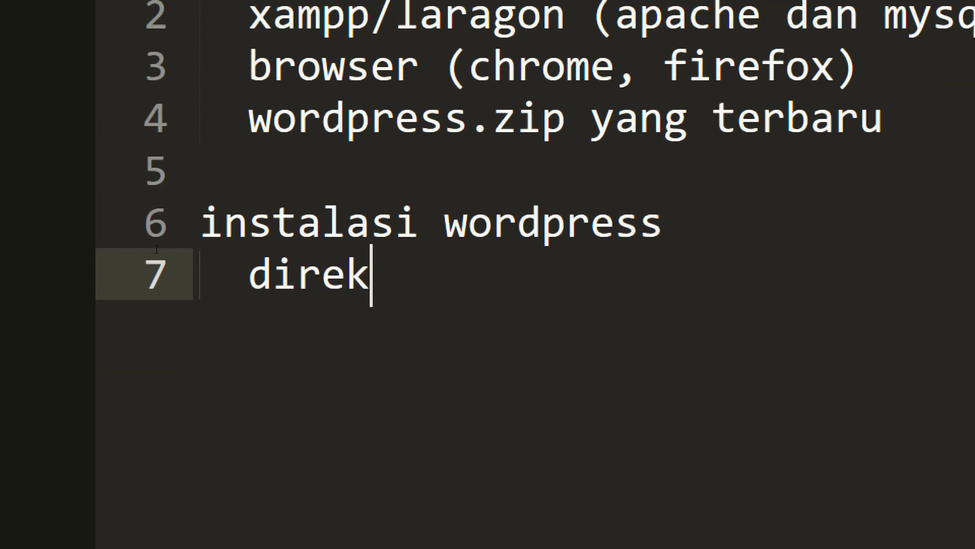
text(ri kerja)
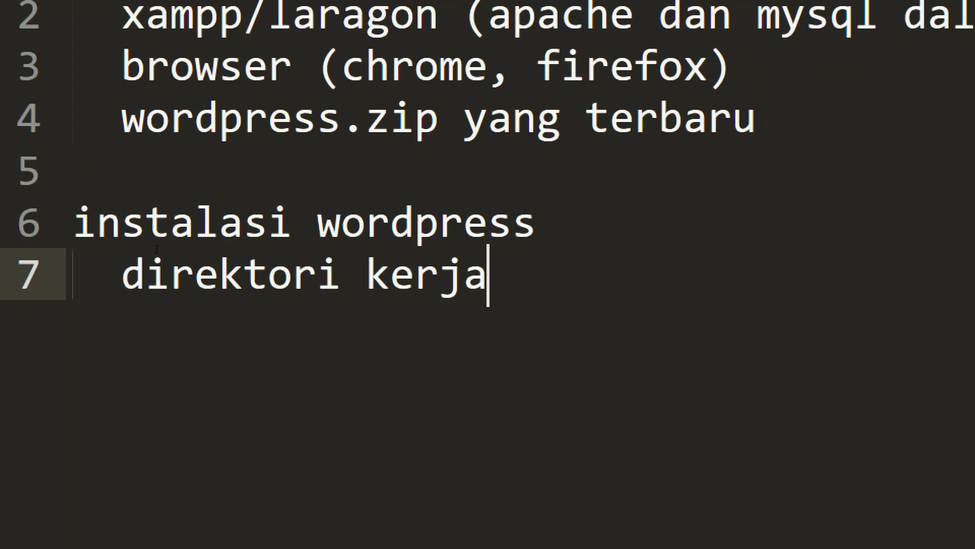
key(Return)
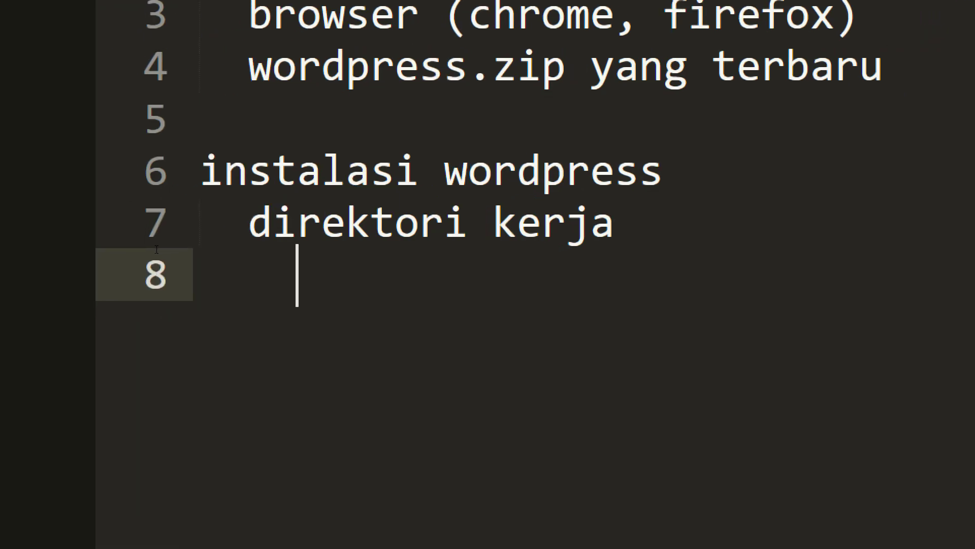
mouse_move(74, 508)
click(447, 405)
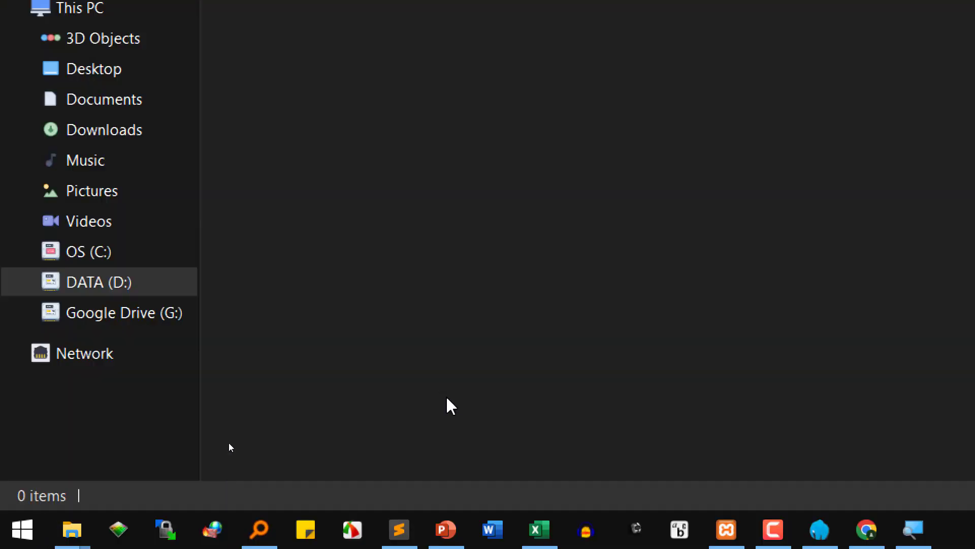
click(627, 203)
key(ctrl+c)
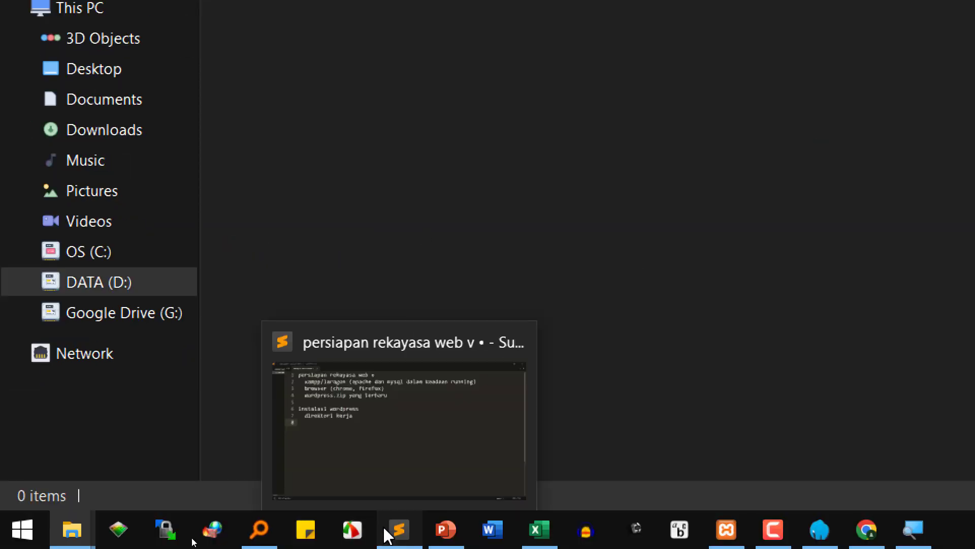
click(388, 533)
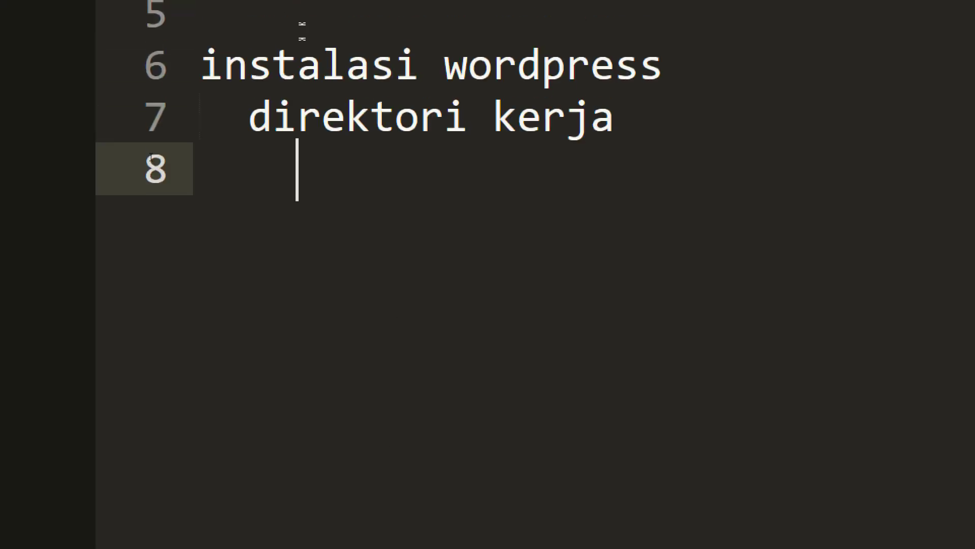
key(ctrl+v)
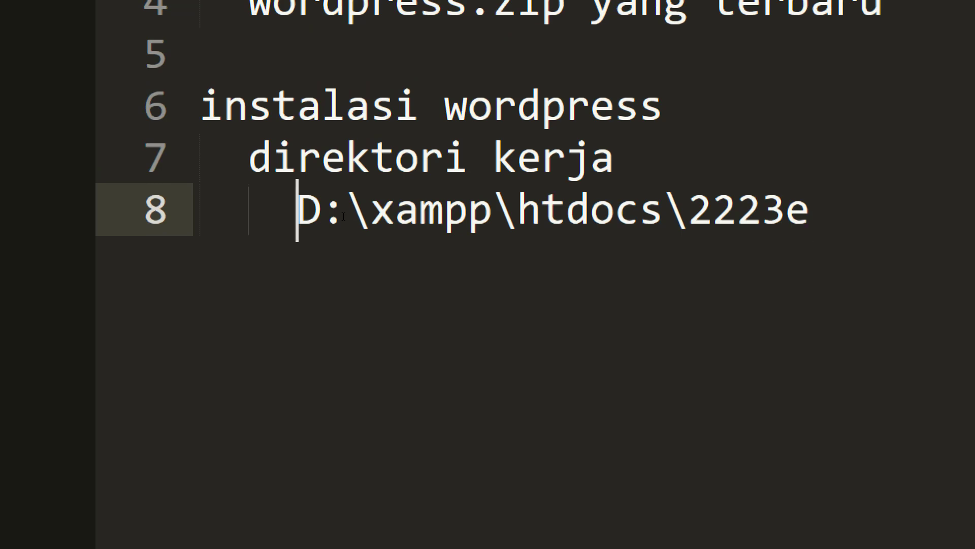
- Strip 'D:' from the path and append ' => jika menggunakan xampp'
key(Home)
key(Delete)
key(Delete)
key(End)
text(=> jika meng)
text(gunakan xampp)
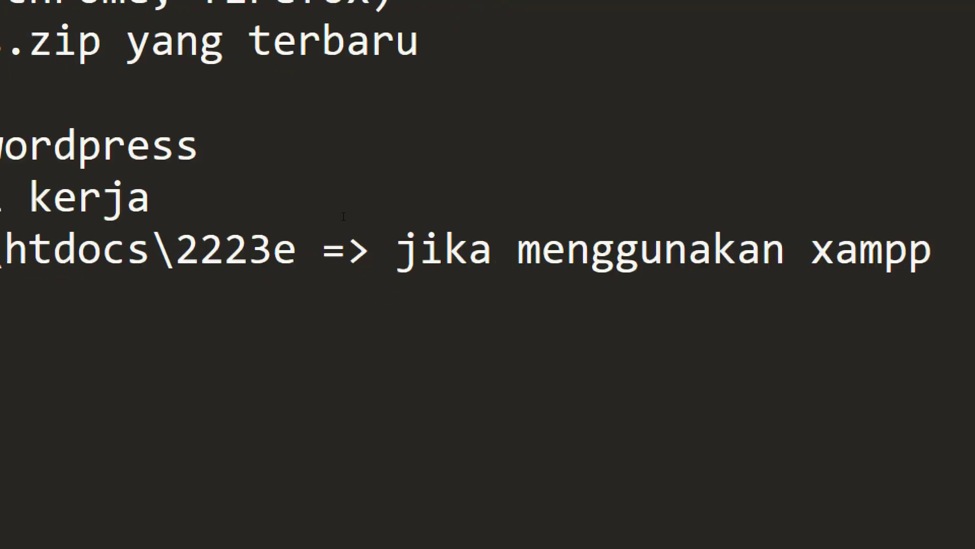
key(Return)
- Browse to D:\laragon7\www\2223e and copy its address bar path
mouse_move(76, 529)
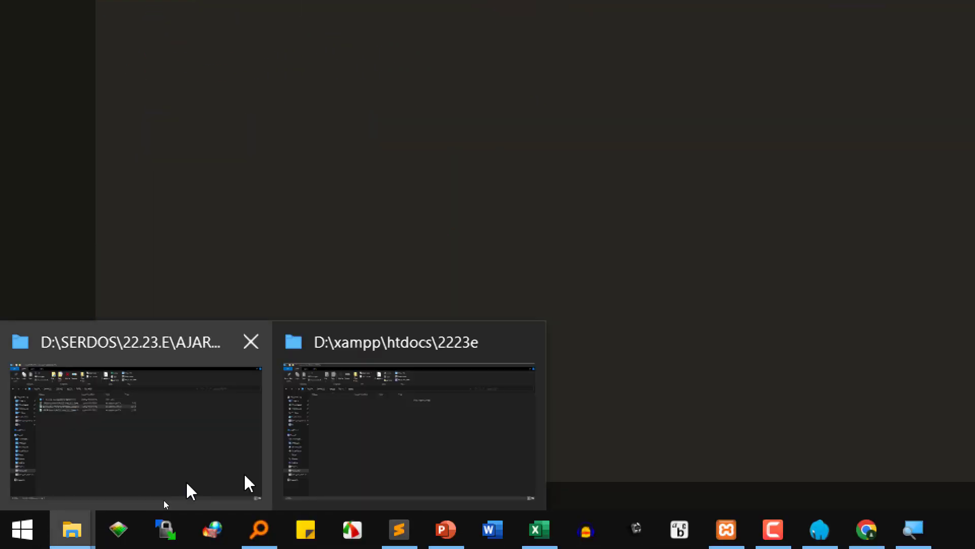
click(373, 437)
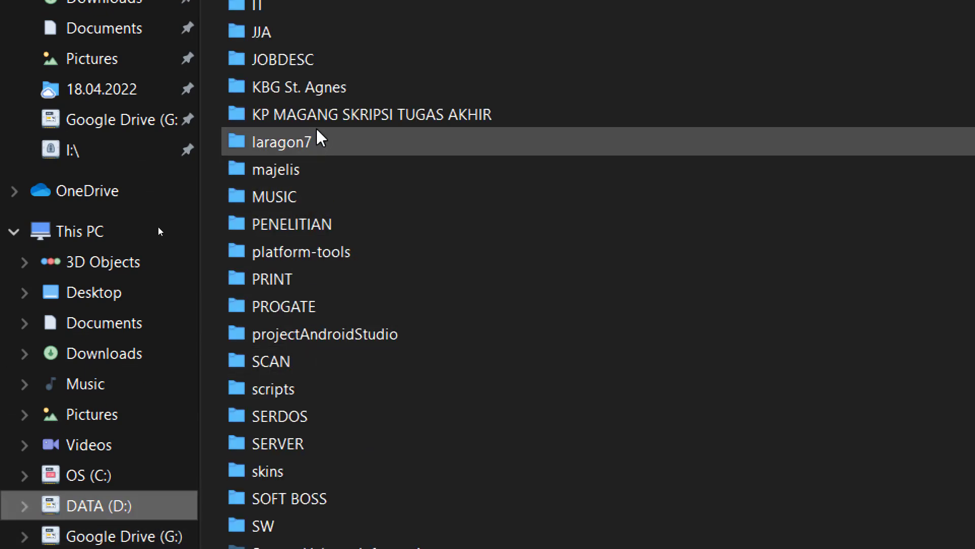
double_click(319, 139)
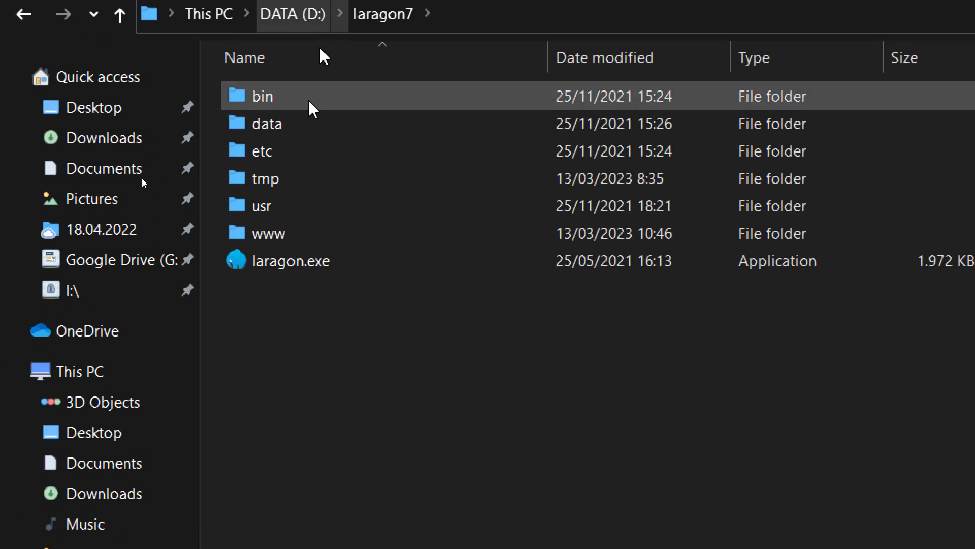
double_click(278, 233)
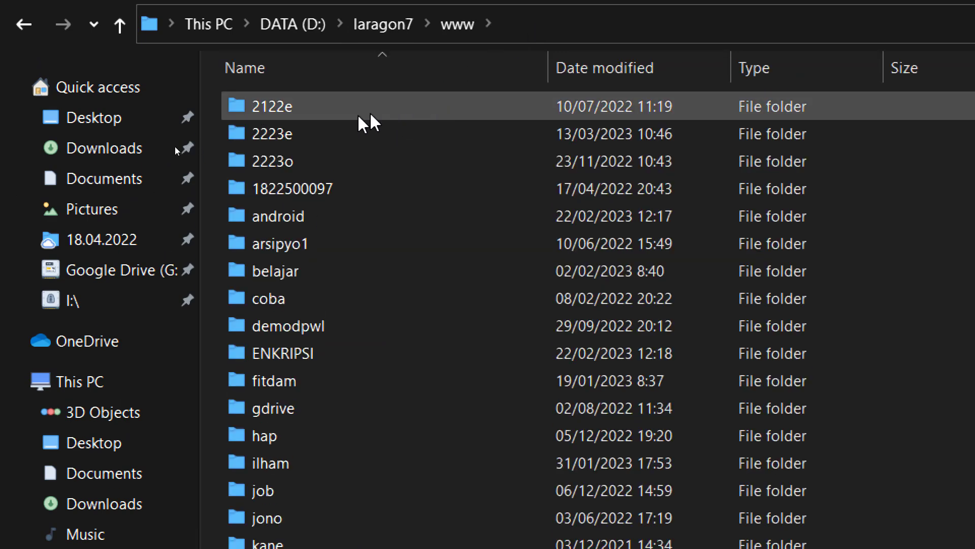
click(282, 138)
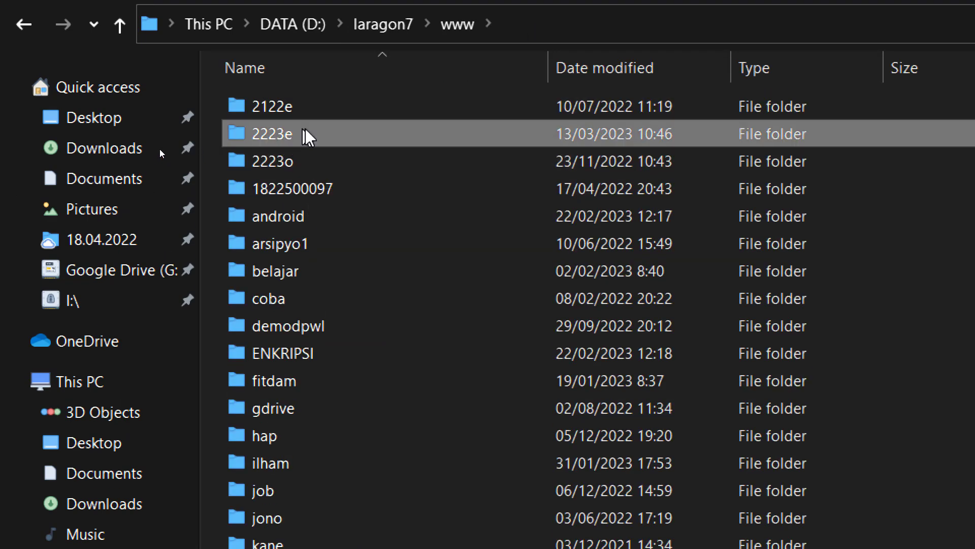
double_click(305, 135)
click(689, 37)
key(ctrl+c)
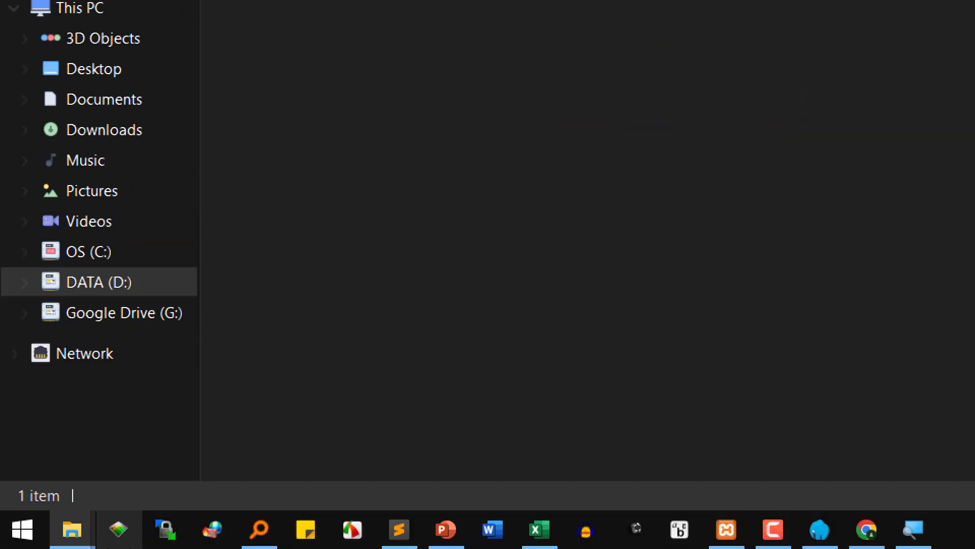
- Paste the path on line 9, drop 'D:', and append ' => jika menggunakan laragon'
click(404, 536)
key(ctrl+v)
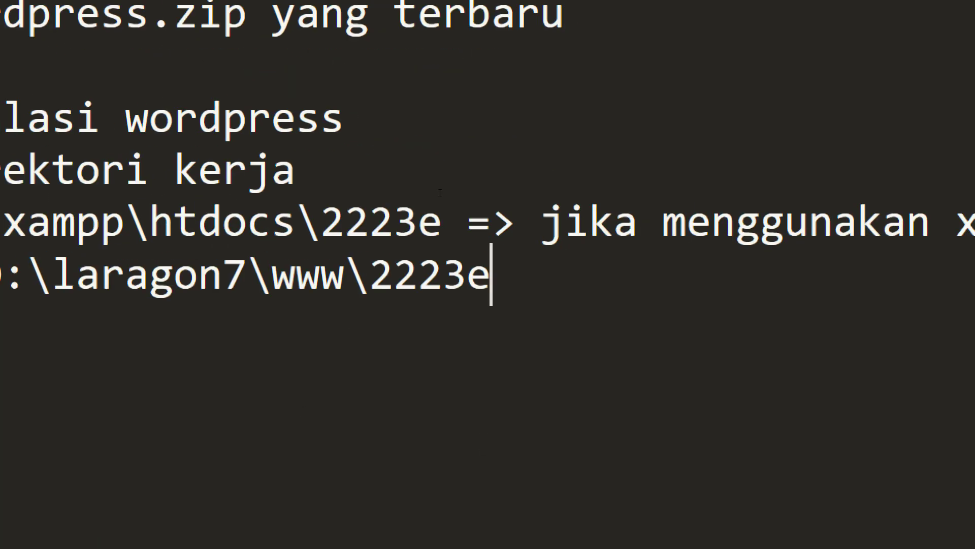
key(Home)
key(Delete)
key(Delete)
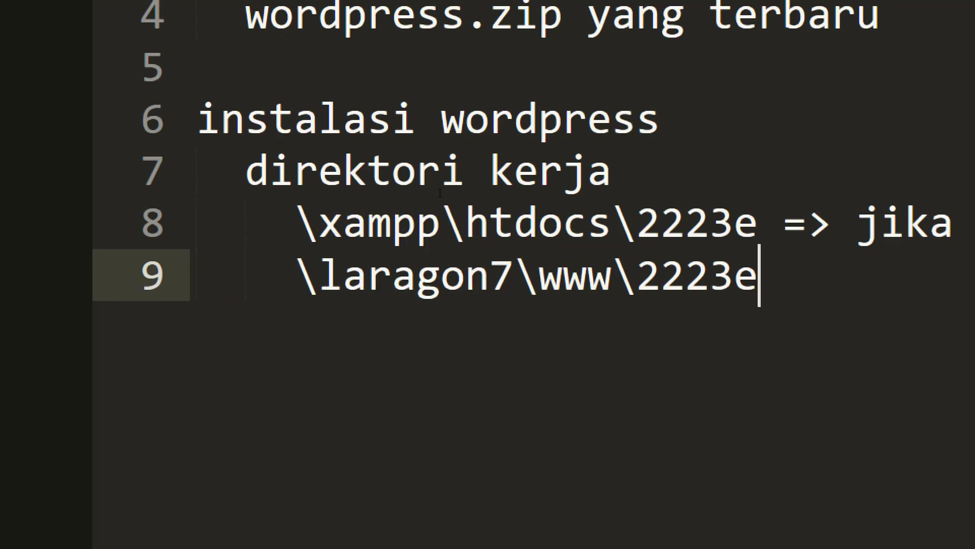
key(End)
text(=> jika menggunakan laragon)
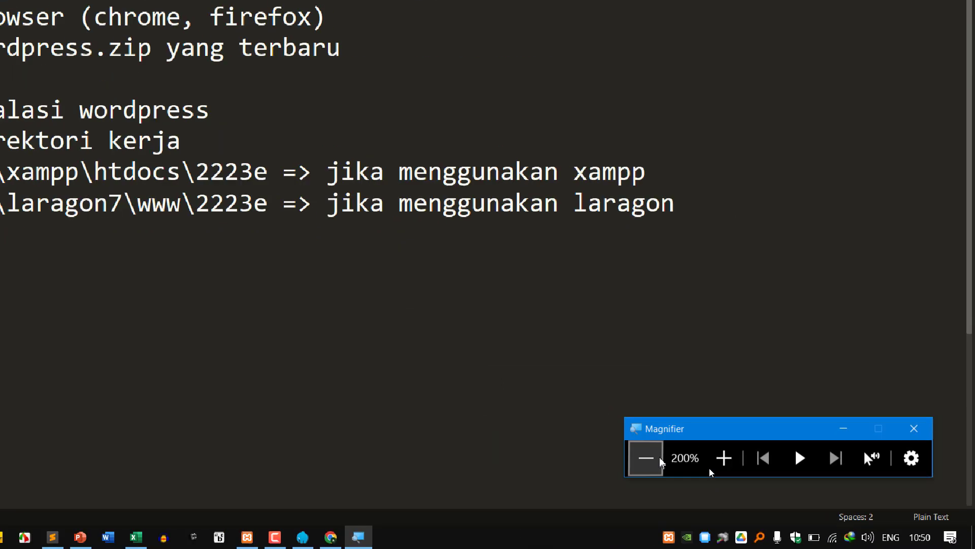
- Reset screen magnification to 100% and highlight the folder names in both paths
click(648, 457)
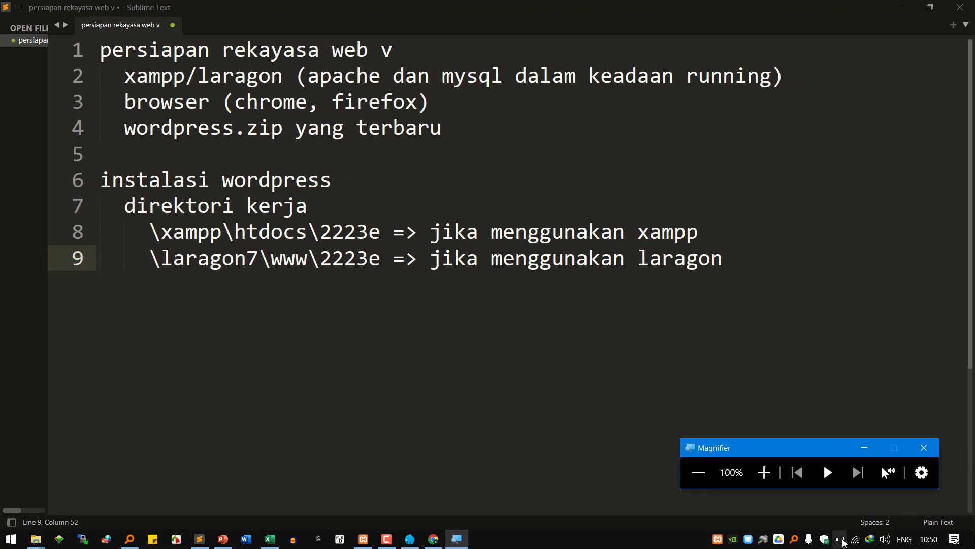
click(235, 208)
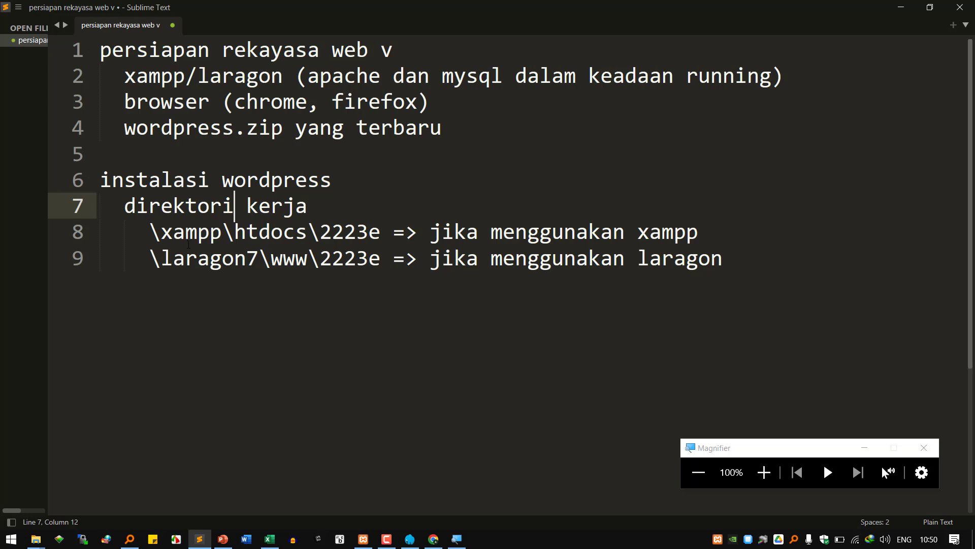
double_click(187, 247)
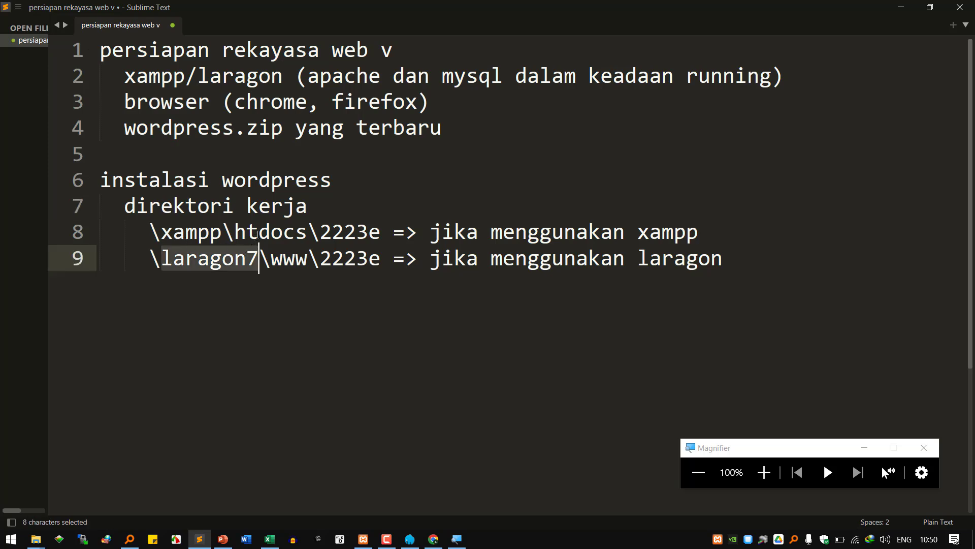
double_click(262, 237)
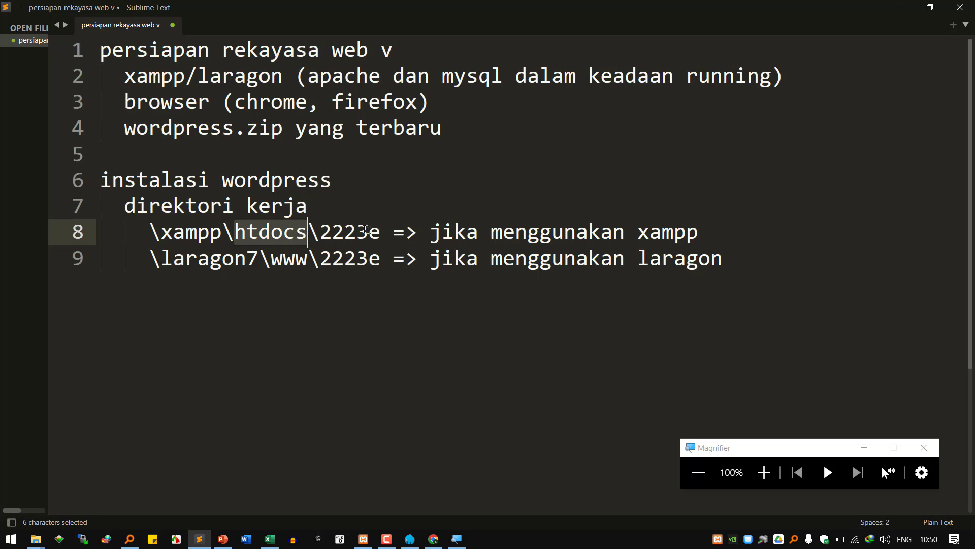
double_click(358, 231)
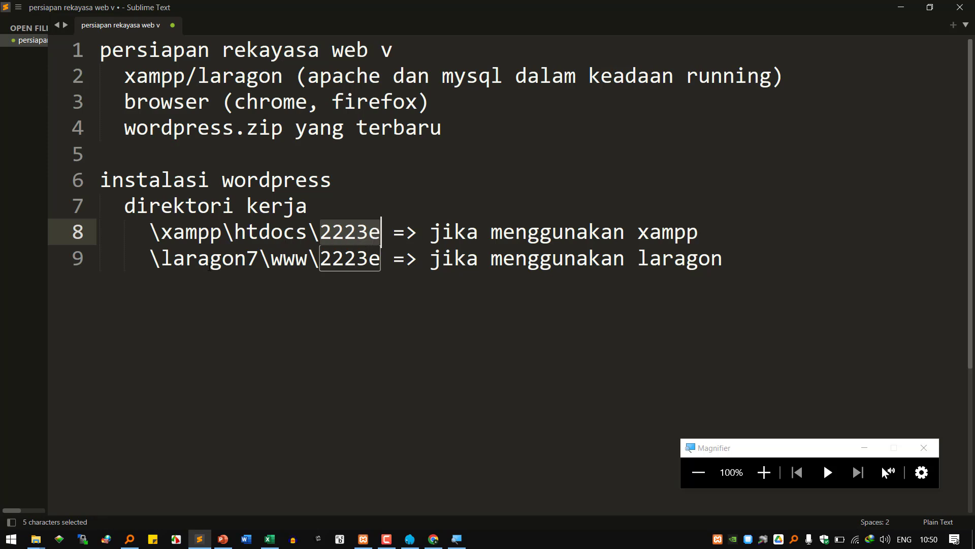
double_click(208, 262)
double_click(282, 259)
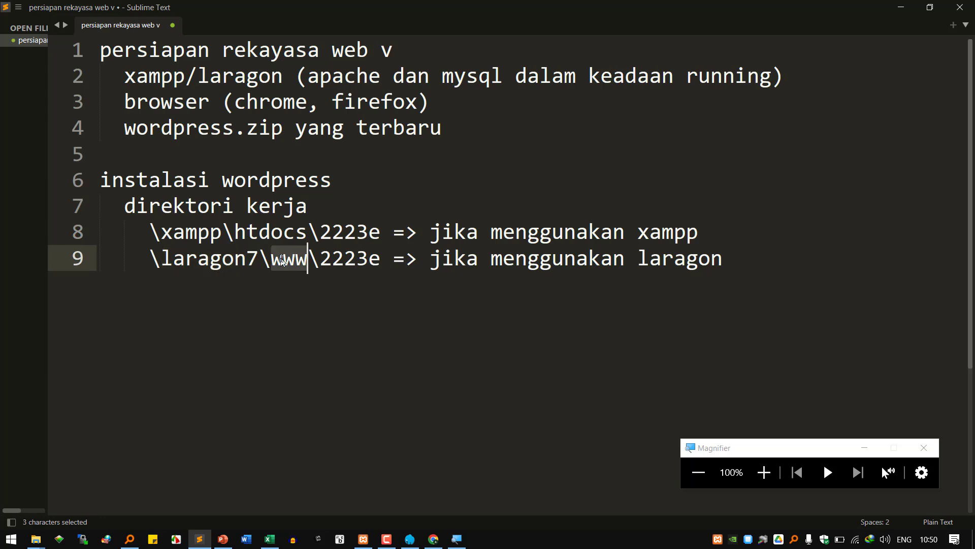
double_click(368, 260)
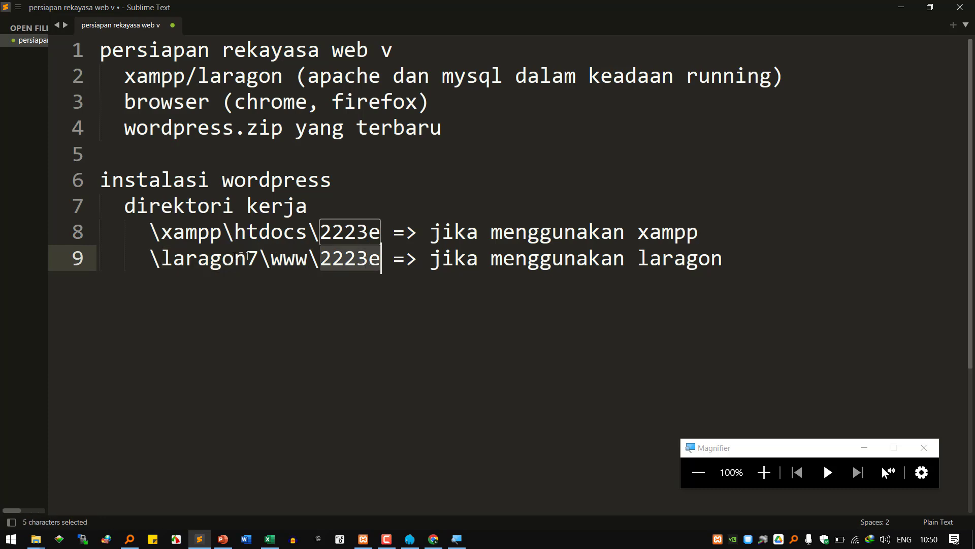
double_click(214, 260)
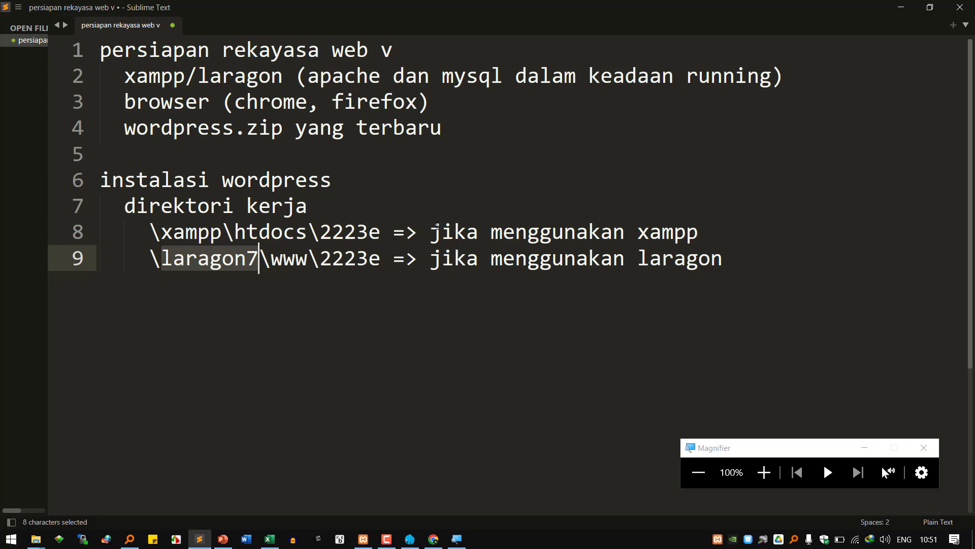
click(385, 296)
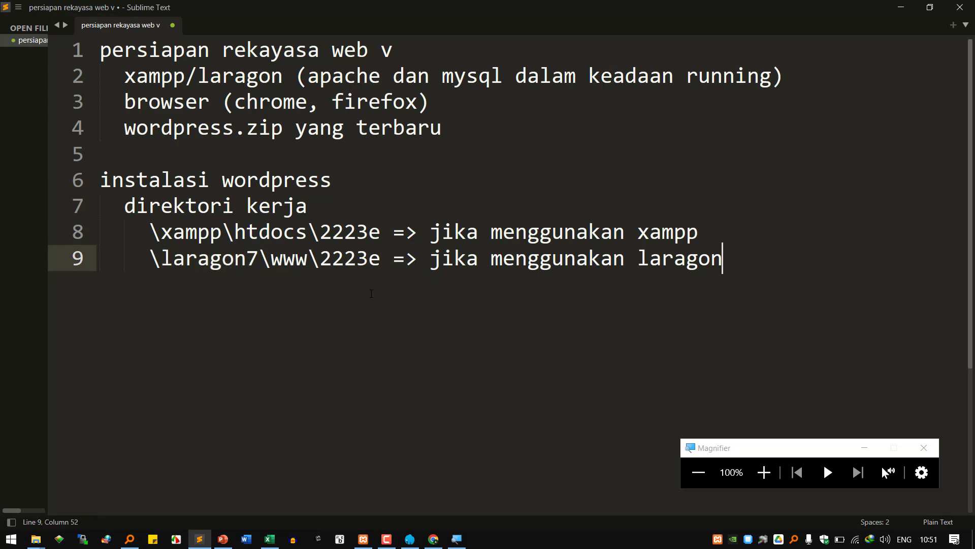
- Append \setia after 2223e in both the xampp and laragon paths
click(384, 233)
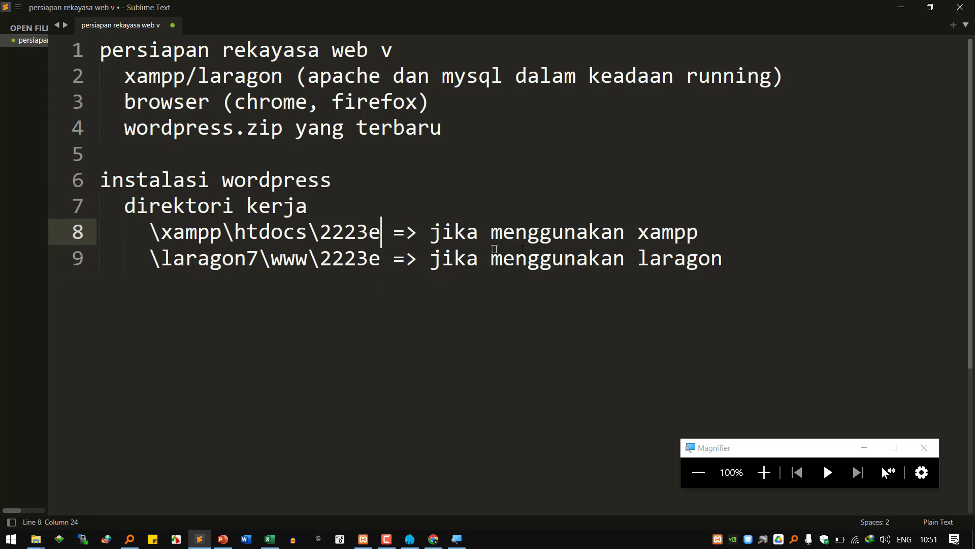
text(\seti)
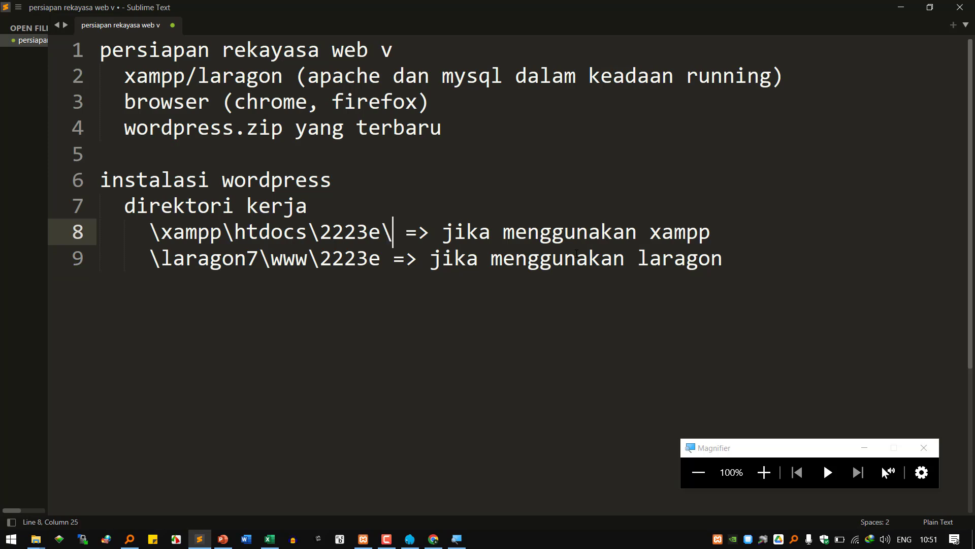
key(Down)
key(Left)
key(Left)
key(Left)
key(Left)
key(Left)
key(Left)
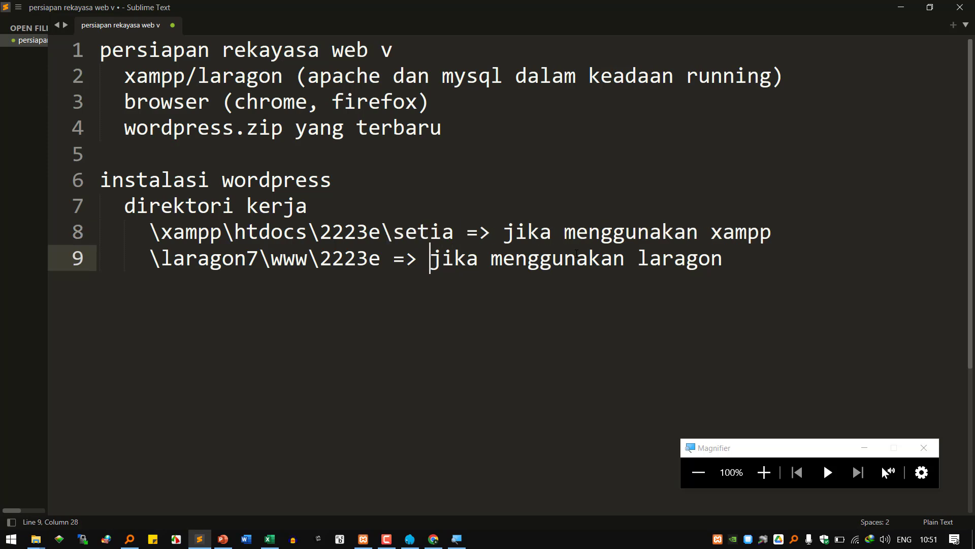
text(\setia)
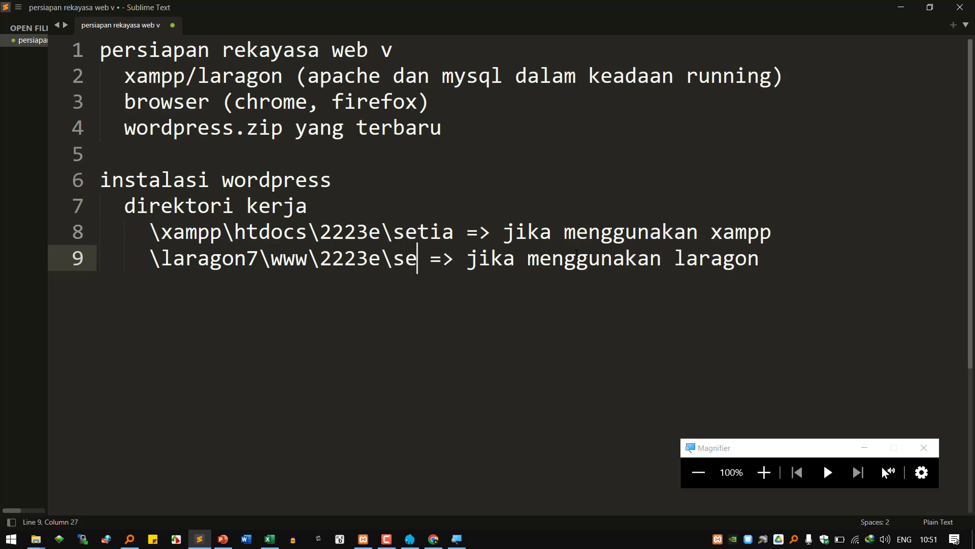
key(End)
- Add the indented line 'dimana "setia" adalah folder wordpress yang sudah direname'
key(Return)
key(Tab)
key(Tab)
text(d)
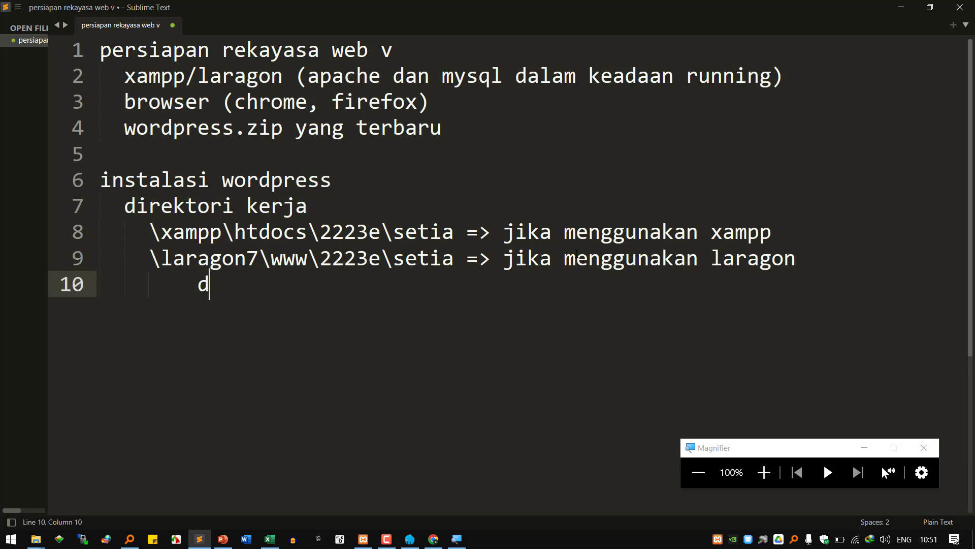
text(imana "setia)
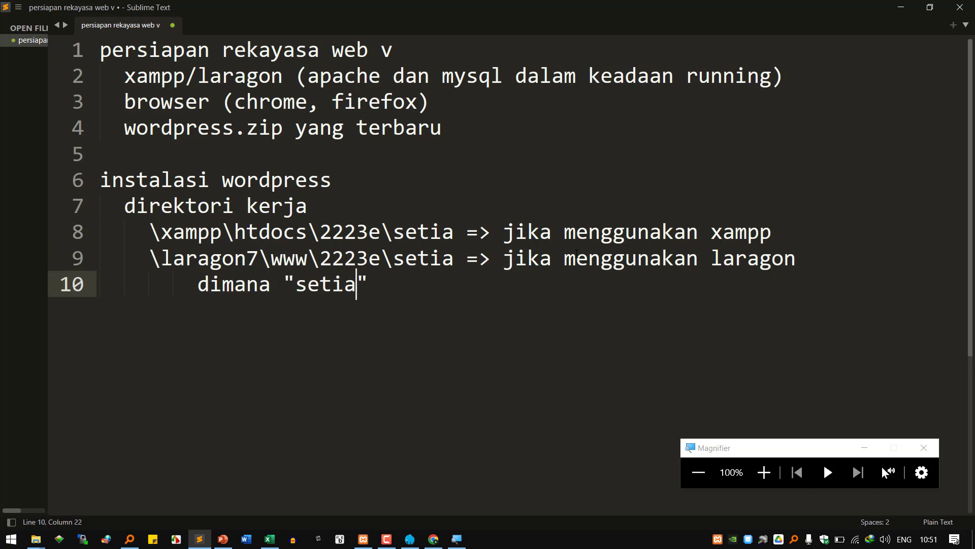
text(" adalah fol)
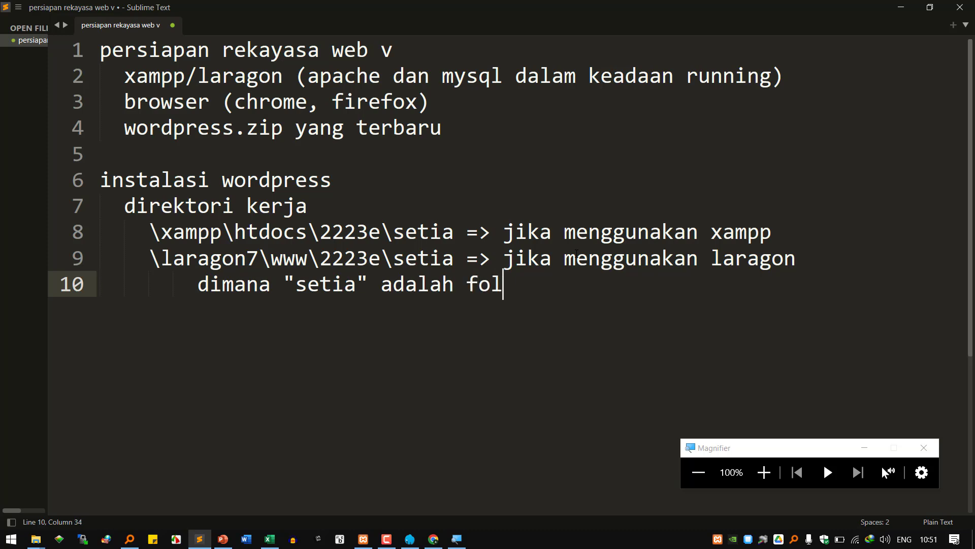
text(der wordpre)
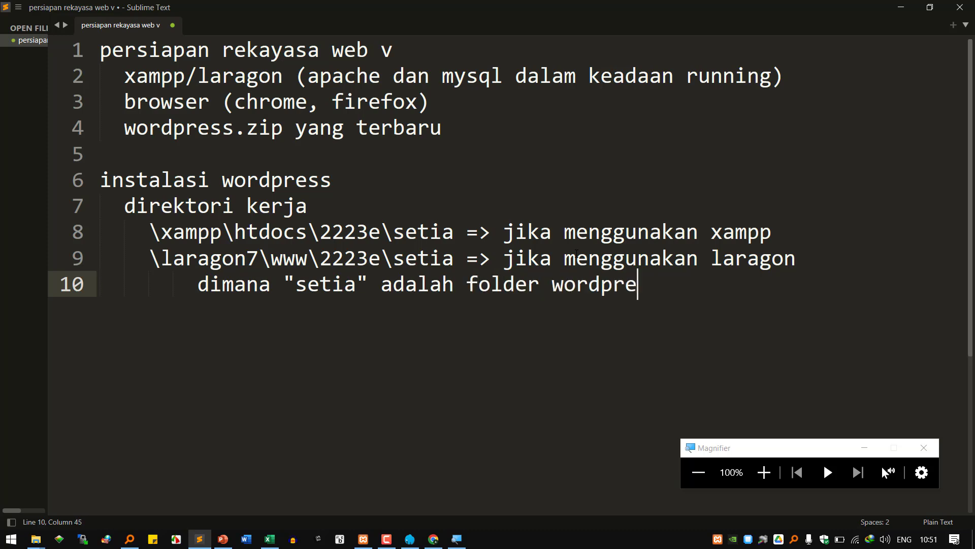
text(ss yang sudah direname)
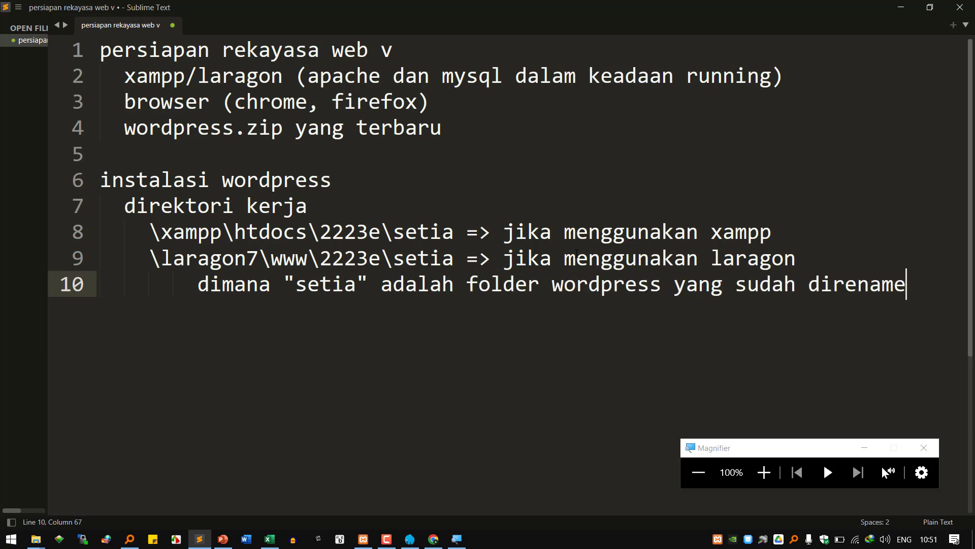
key(Return)
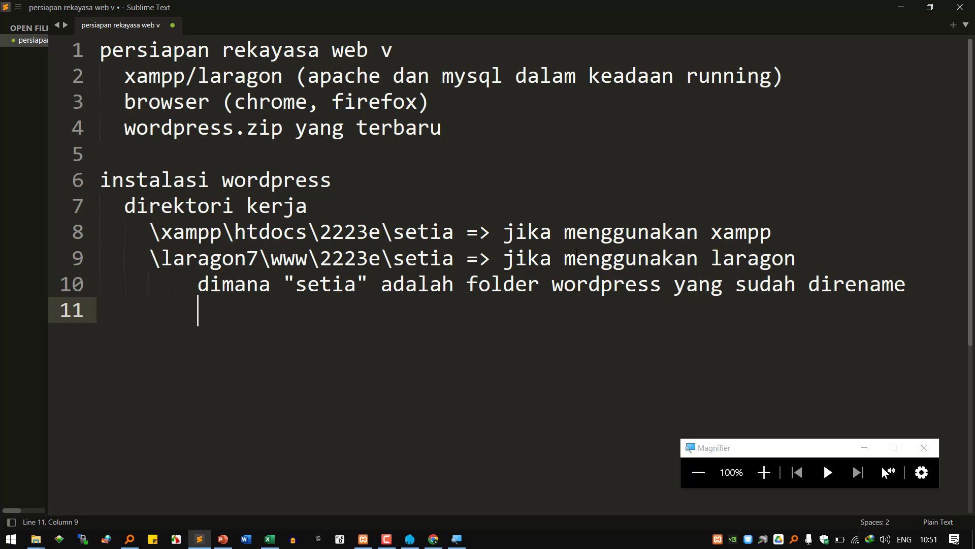
- Add the heading 'URL aplikasi WP' with an indented line beneath it
key(BackSpace)
key(BackSpace)
key(BackSpace)
text(URL aplikasi)
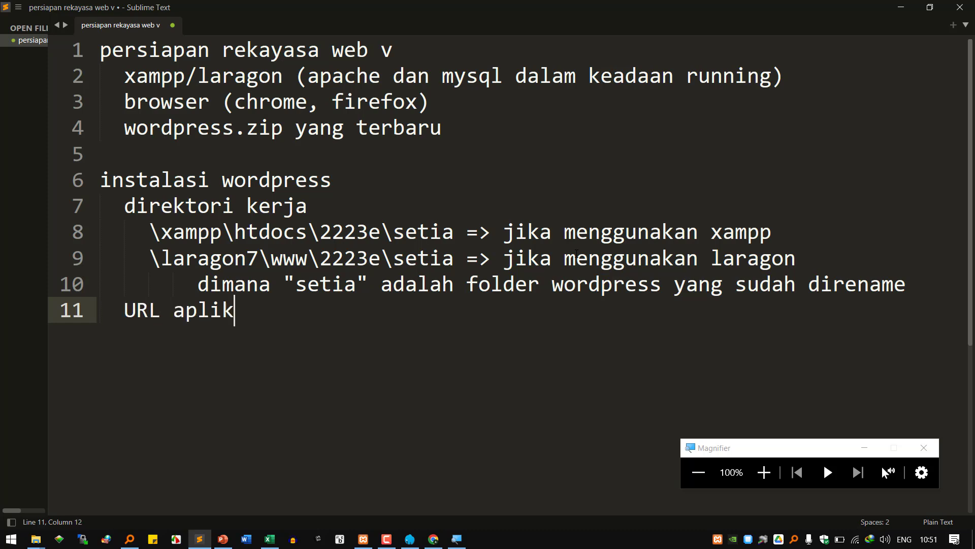
key(Return)
key(Tab)
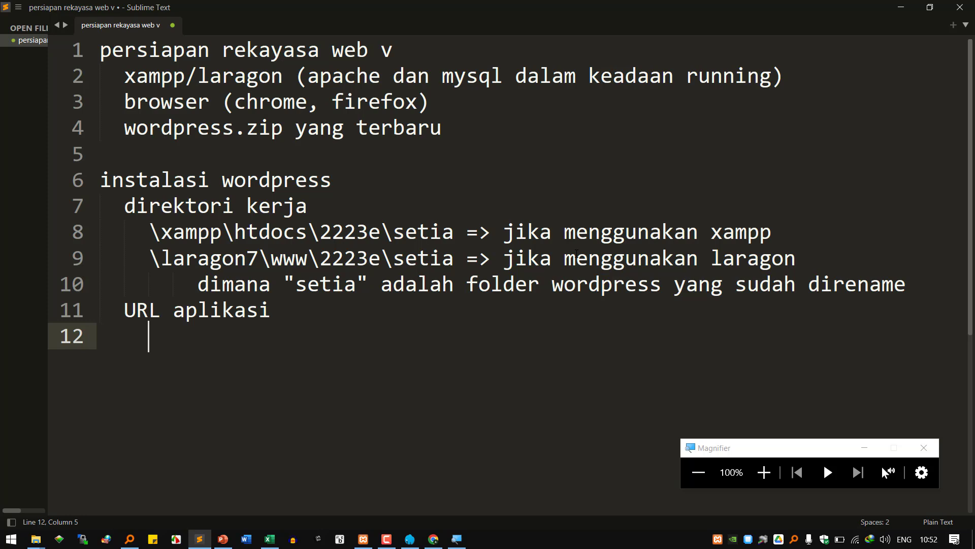
key(Up)
key(End)
text(WP)
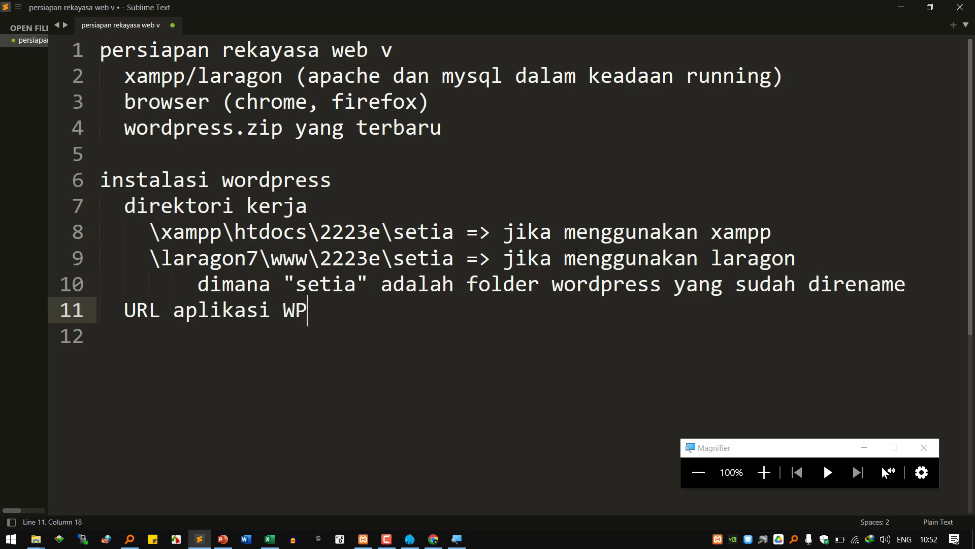
key(Down)
key(Tab)
key(Tab)
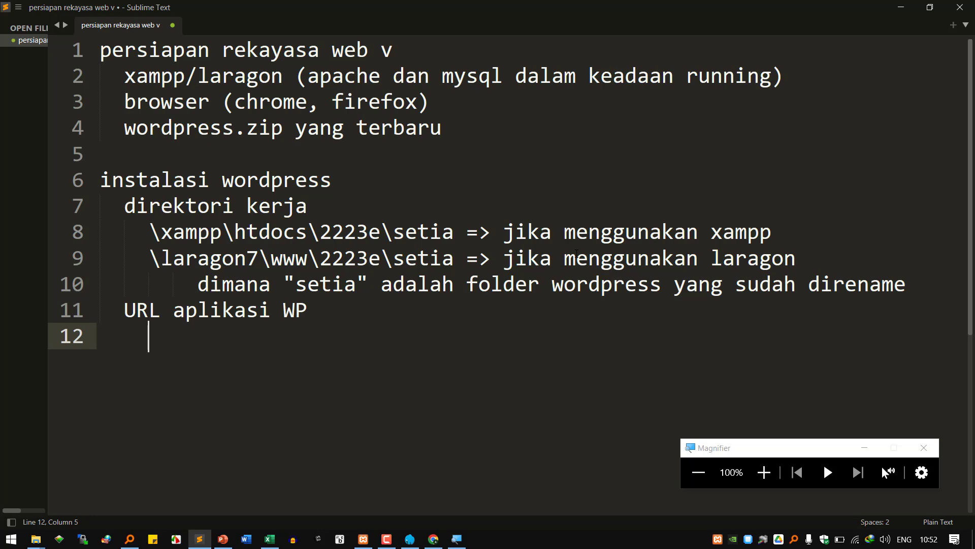
text(localhost/2223/setia)
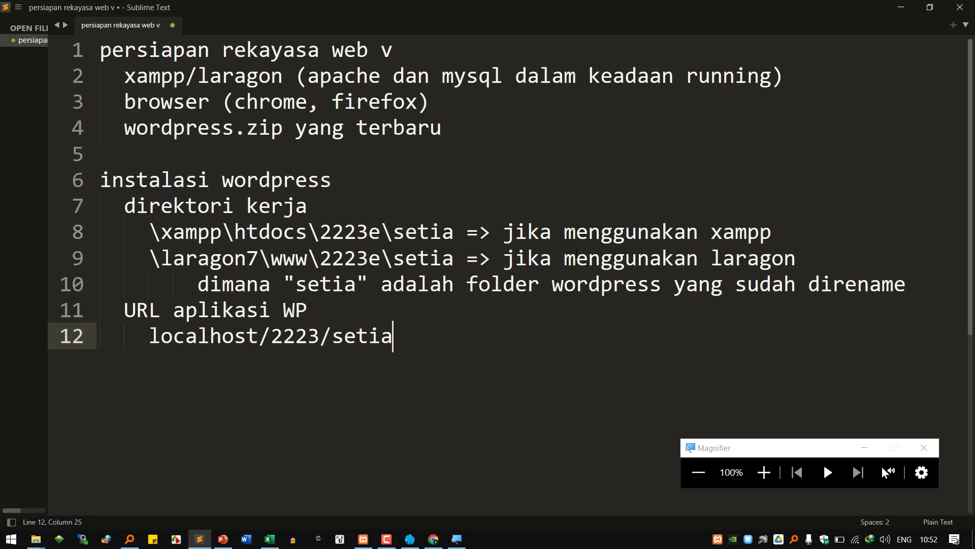
key(Return)
key(Up)
text(http://)
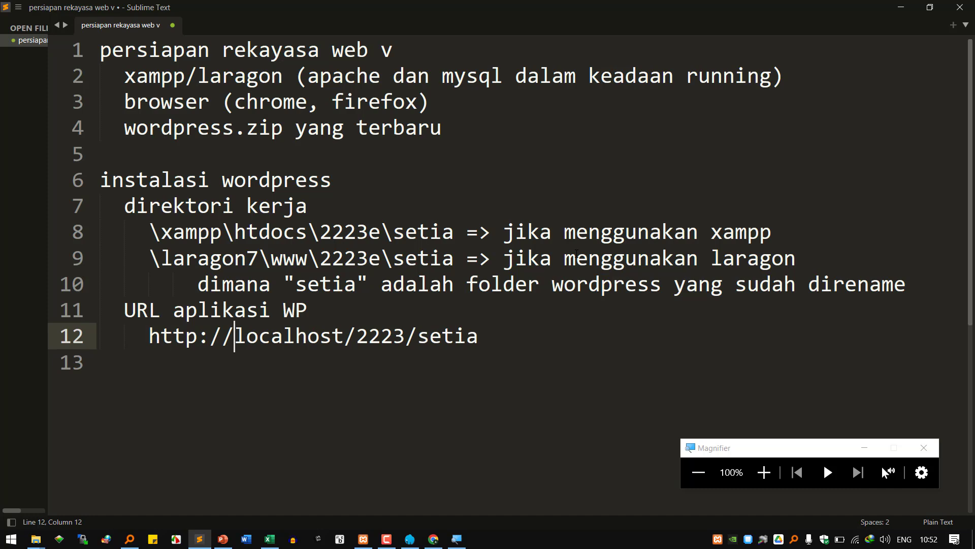
key(Right)
key(Right)
key(Right)
key(Right)
key(Right)
key(Right)
key(Right)
key(Right)
key(Right)
key(Right)
key(Right)
key(Left)
key(Right)
key(Right)
key(Right)
key(Right)
key(Up)
key(Up)
key(Up)
key(Left)
key(Left)
key(Left)
key(Left)
key(Left)
key(Left)
key(Right)
key(Right)
key(Right)
key(Right)
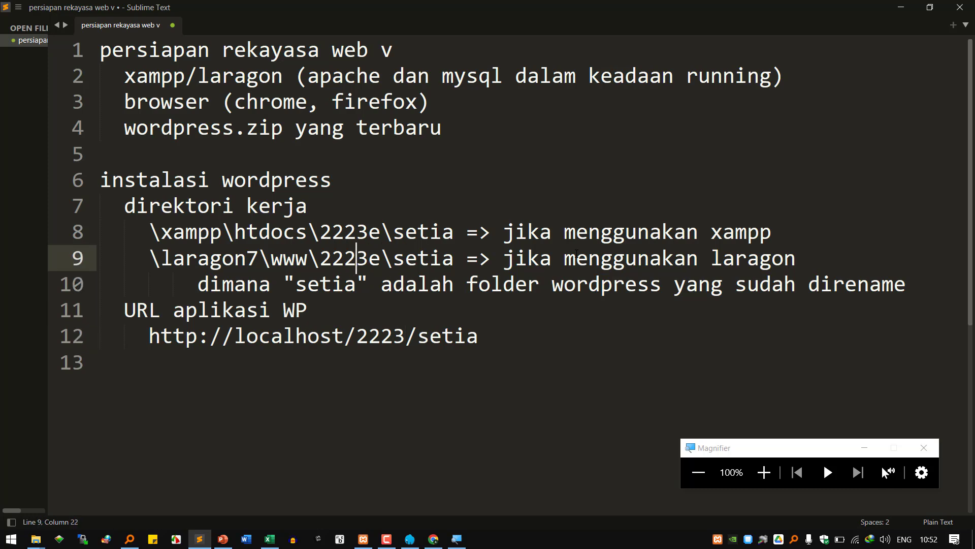
key(Left)
key(Left)
key(Left)
key(Down)
key(Down)
key(Down)
key(Right)
key(Right)
key(Right)
key(Right)
key(Right)
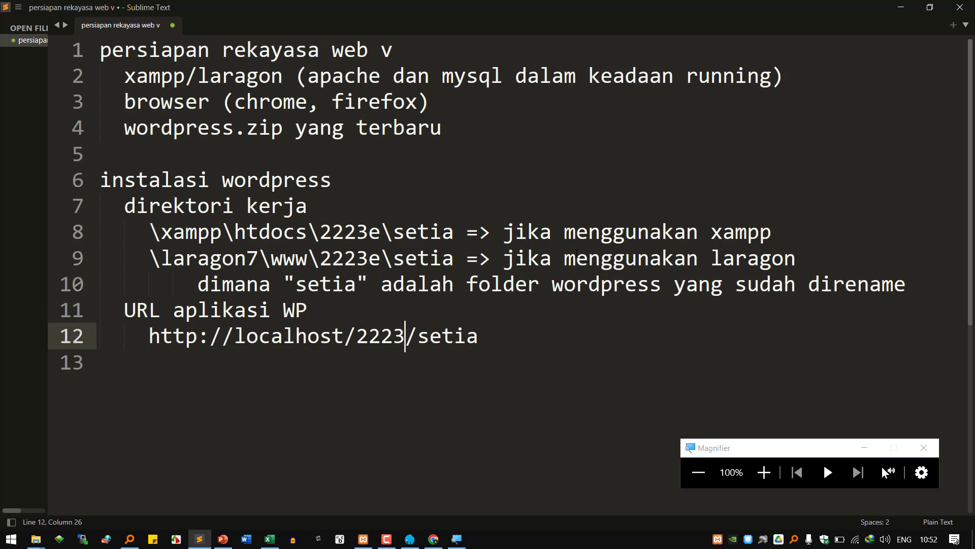
text(e)
key(Right)
key(Right)
key(Right)
key(Right)
key(Right)
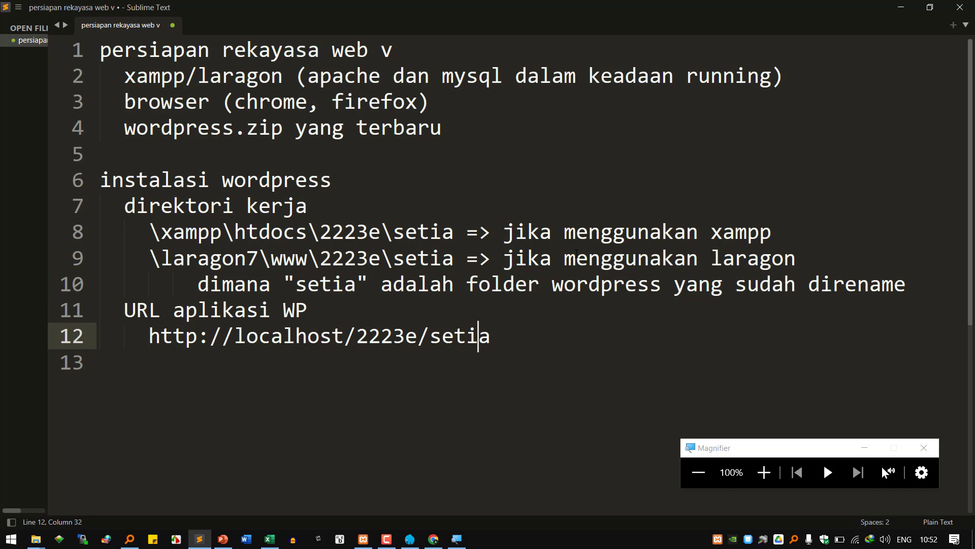
key(Right)
key(Return)
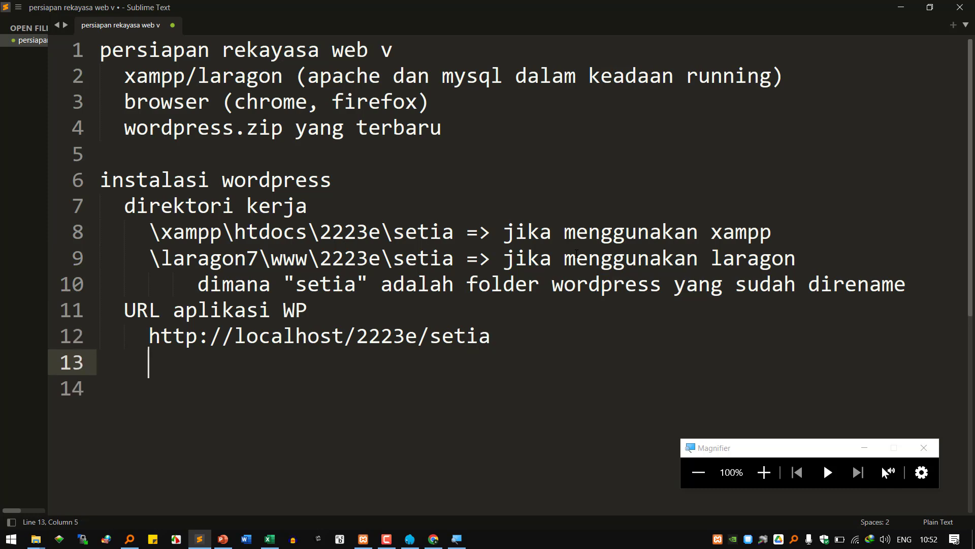
key(BackSpace)
key(Up)
key(Up)
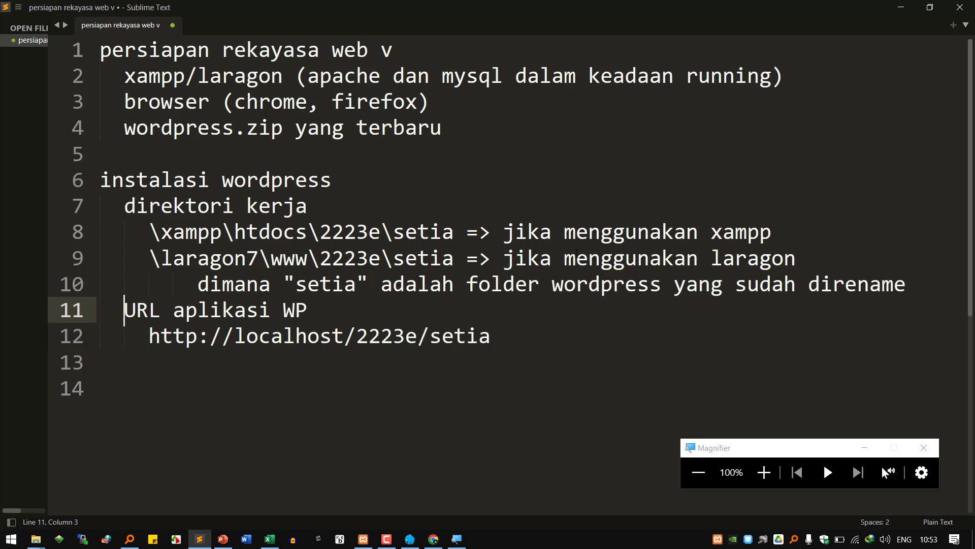
key(Down)
key(Right)
key(Right)
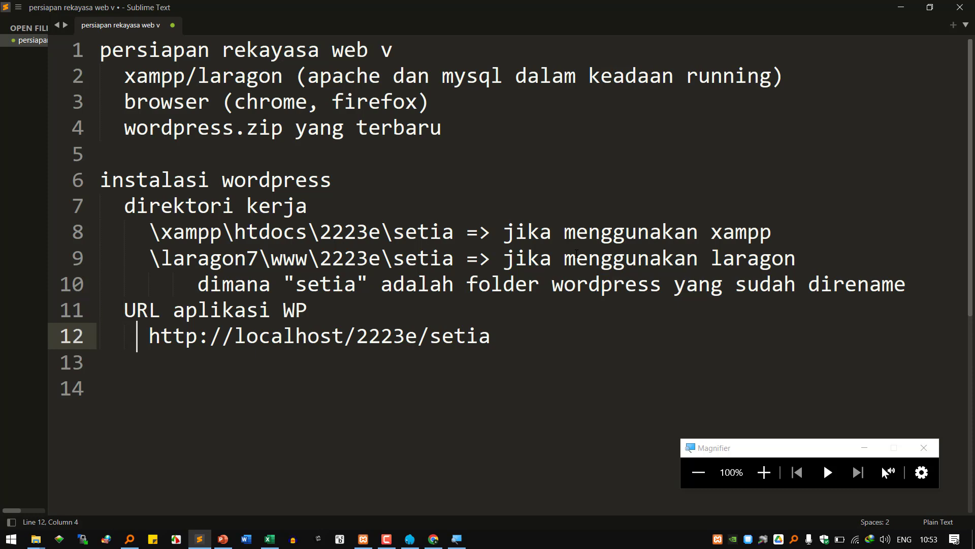
key(shift+End)
key(ctrl+c)
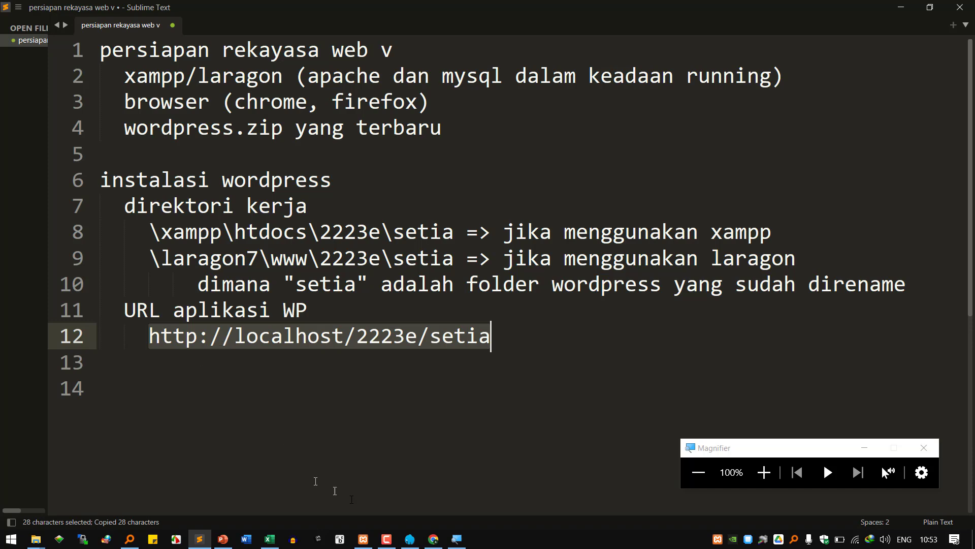
click(433, 539)
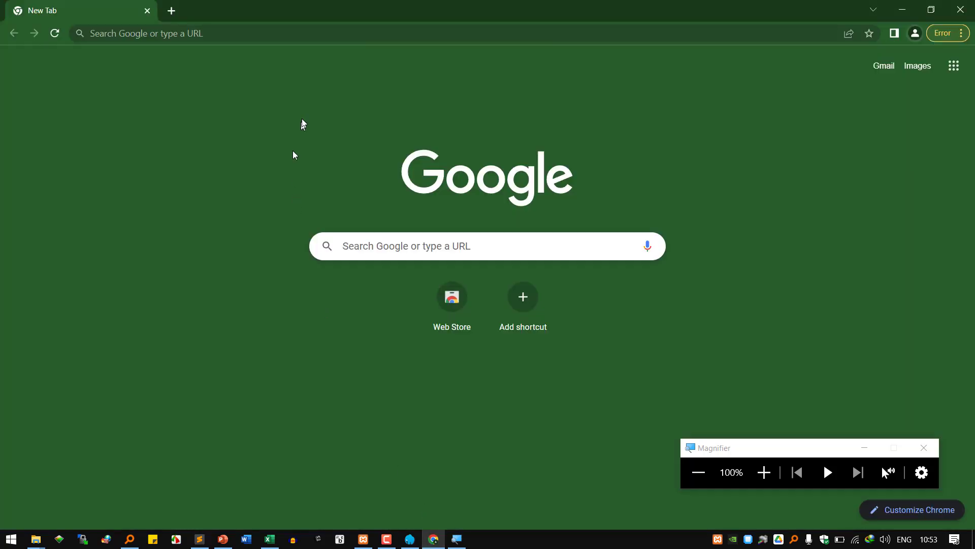
right_click(197, 40)
click(251, 136)
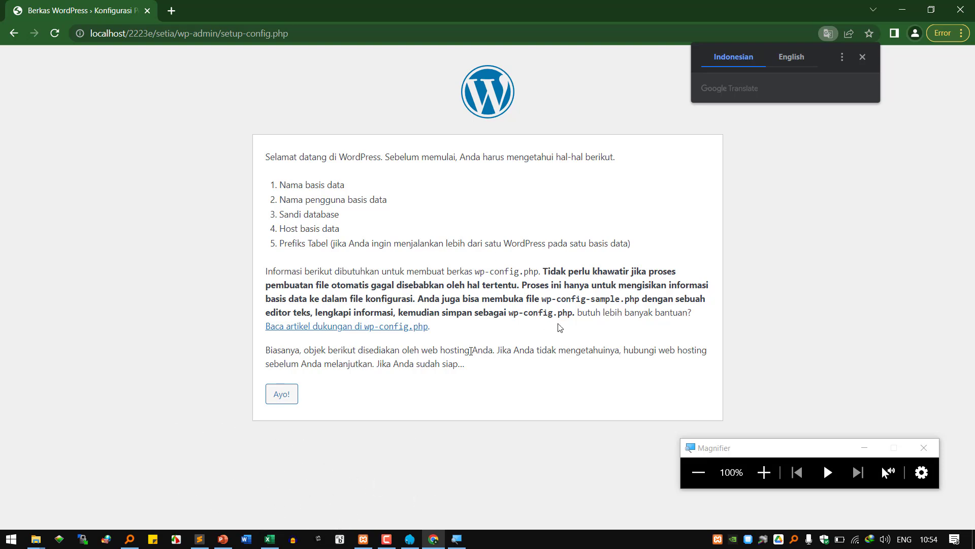
click(764, 476)
click(764, 476)
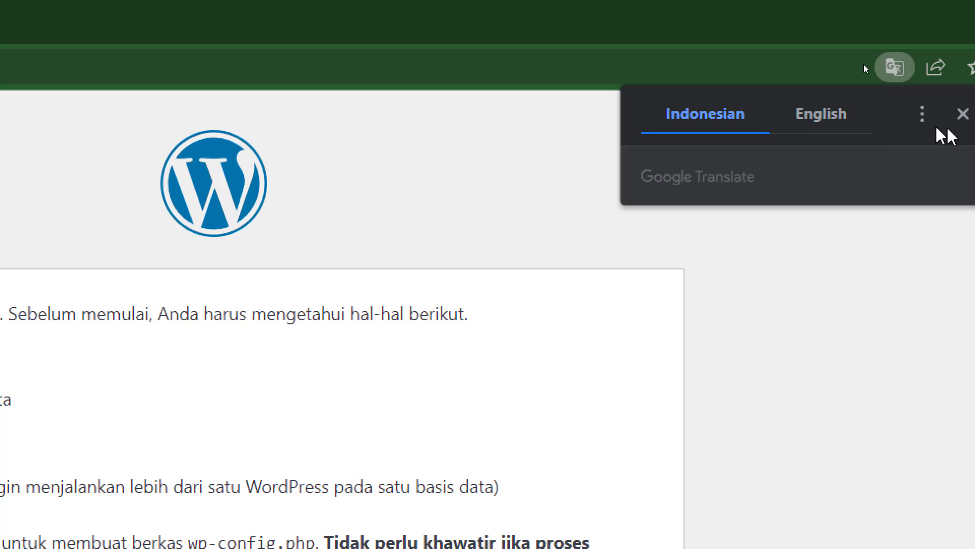
click(811, 115)
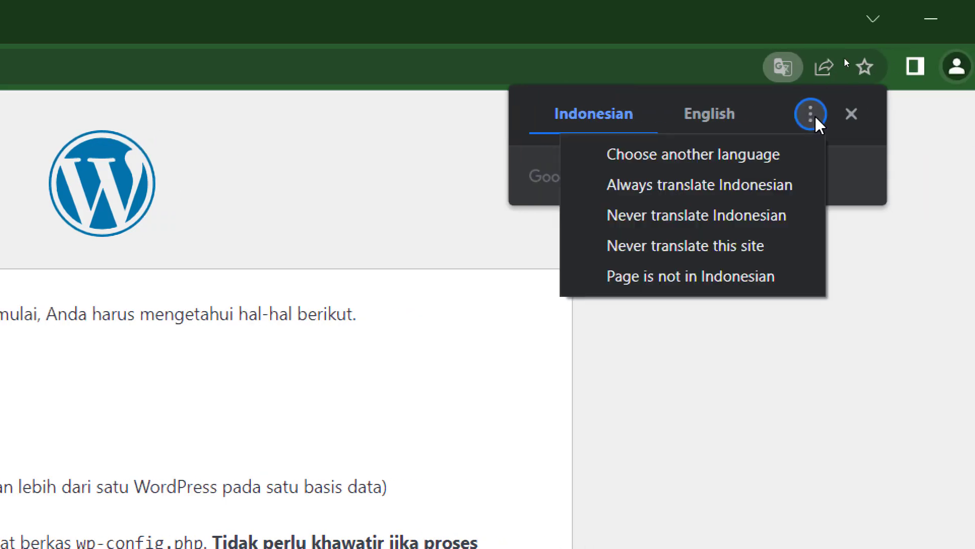
click(737, 246)
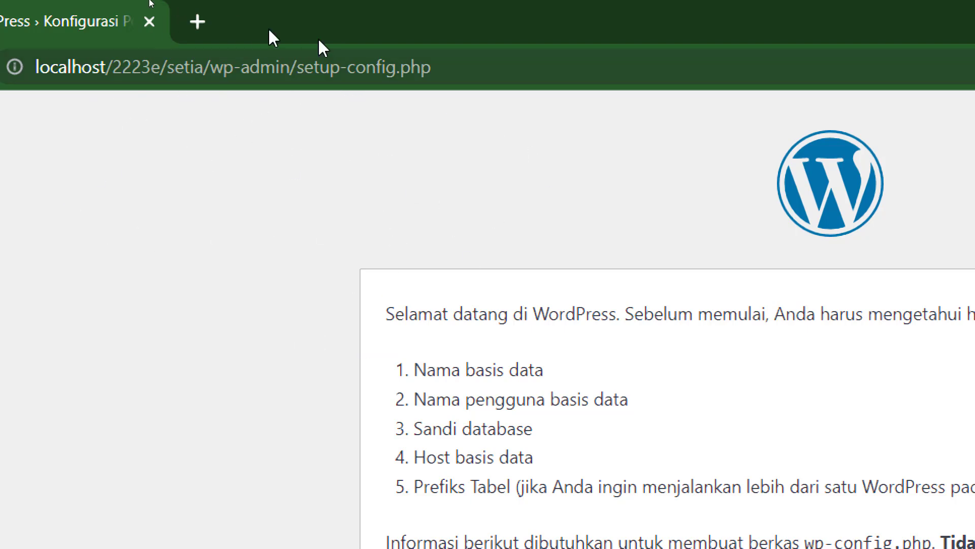
click(152, 71)
right_click(210, 75)
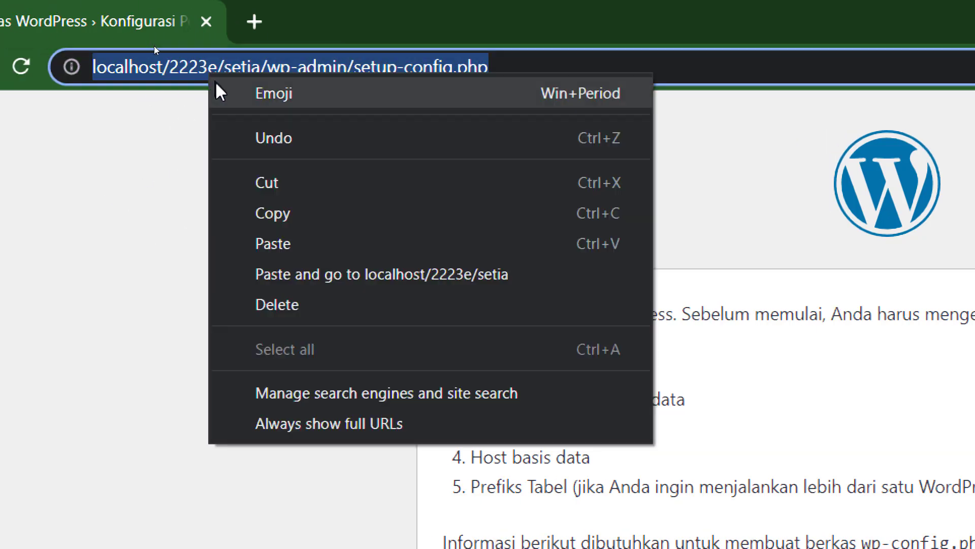
click(314, 245)
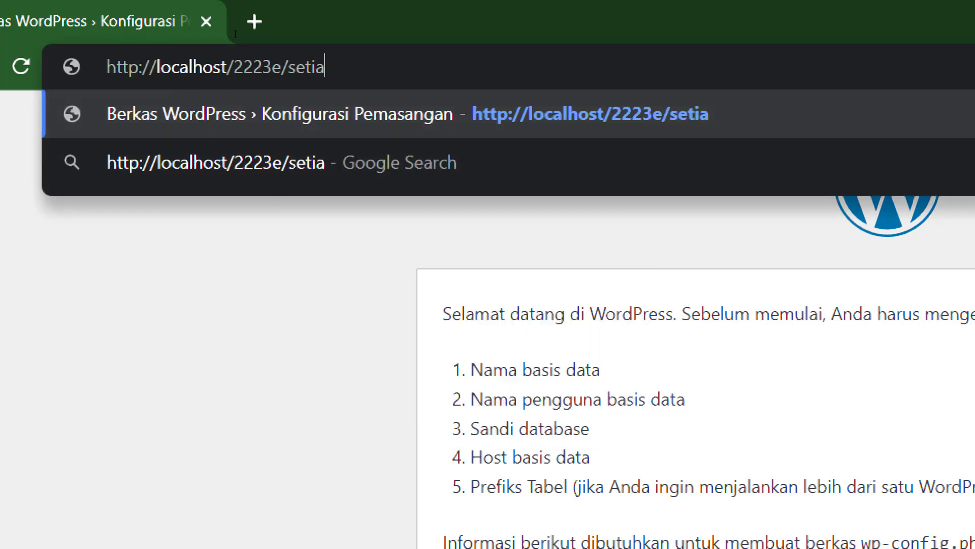
double_click(181, 71)
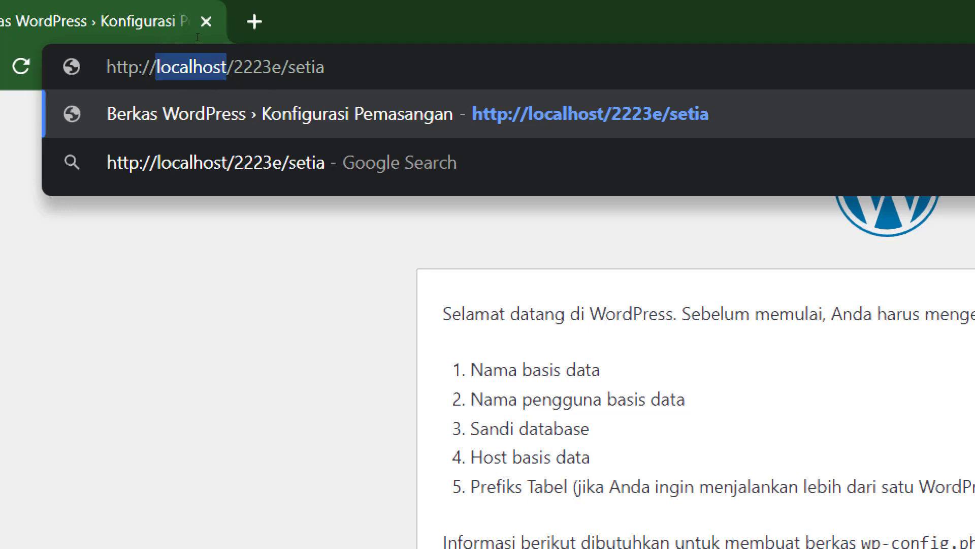
click(392, 72)
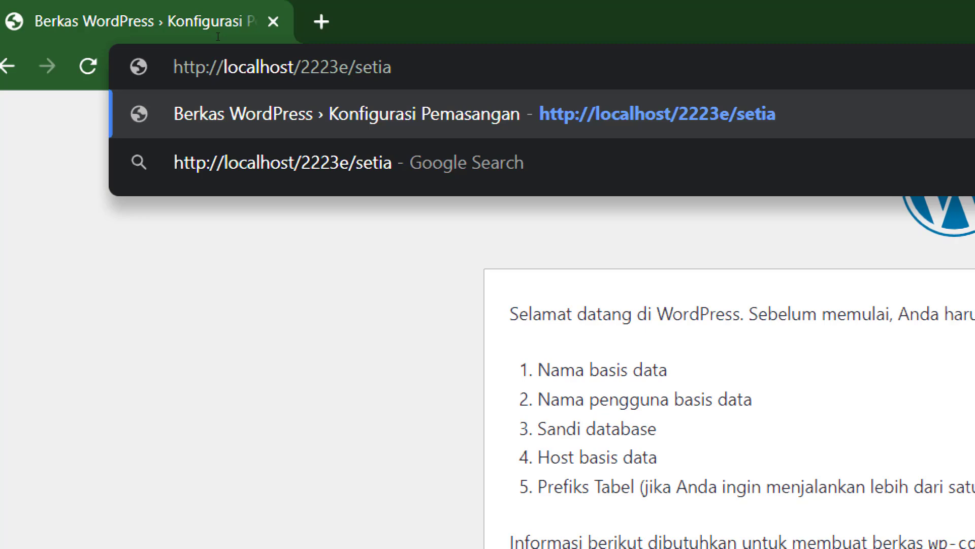
key(Return)
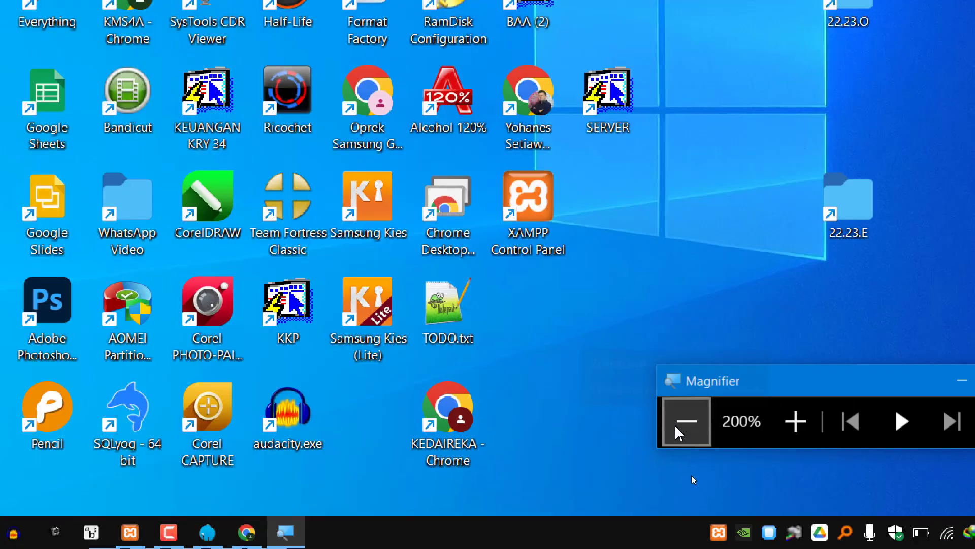
- Open the new photo in the KMS4A Senin Rekweb Diskusi group and magnify its wp-blog-header.php error
click(676, 427)
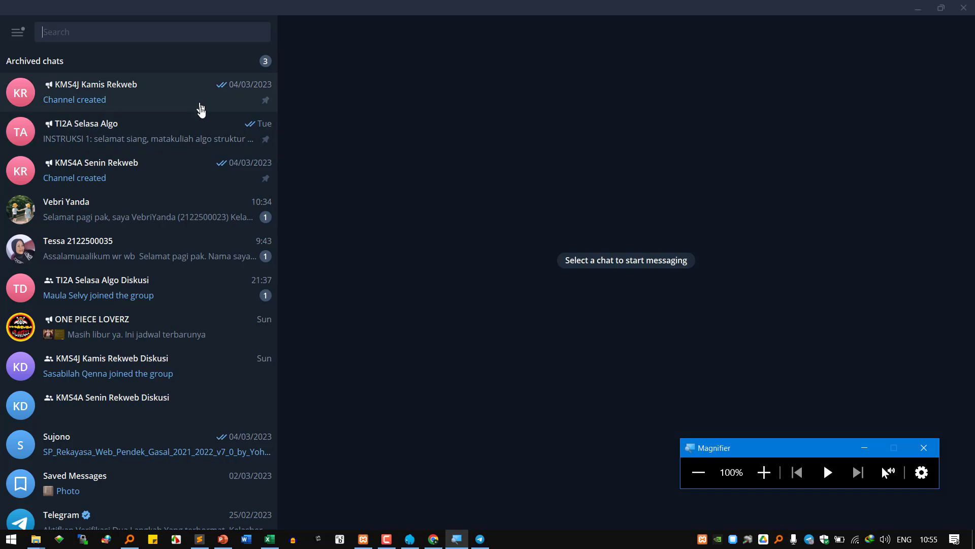
click(178, 216)
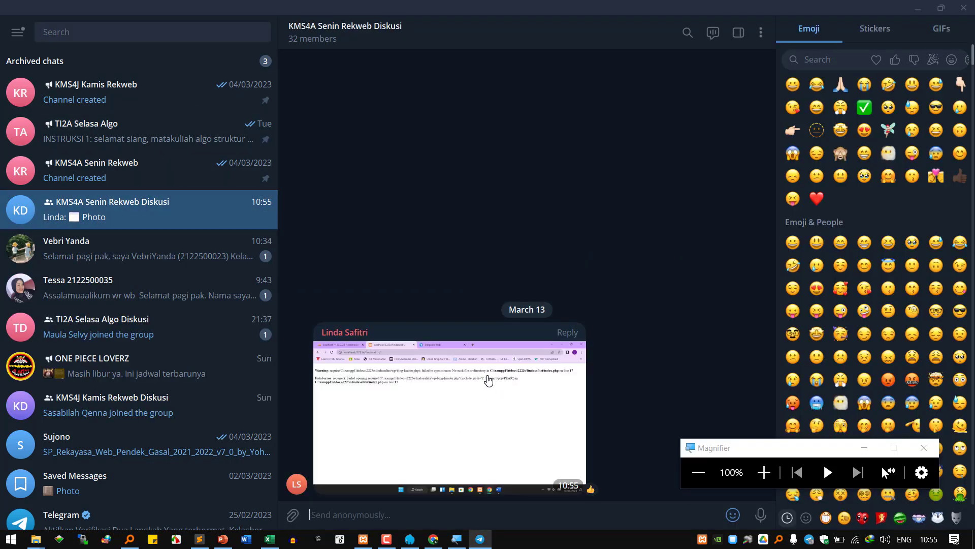
click(488, 380)
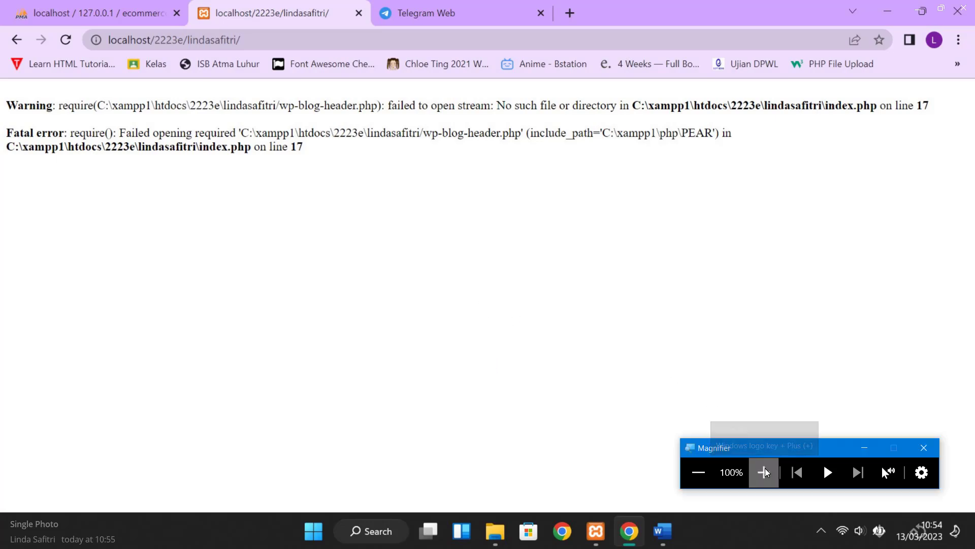
click(766, 470)
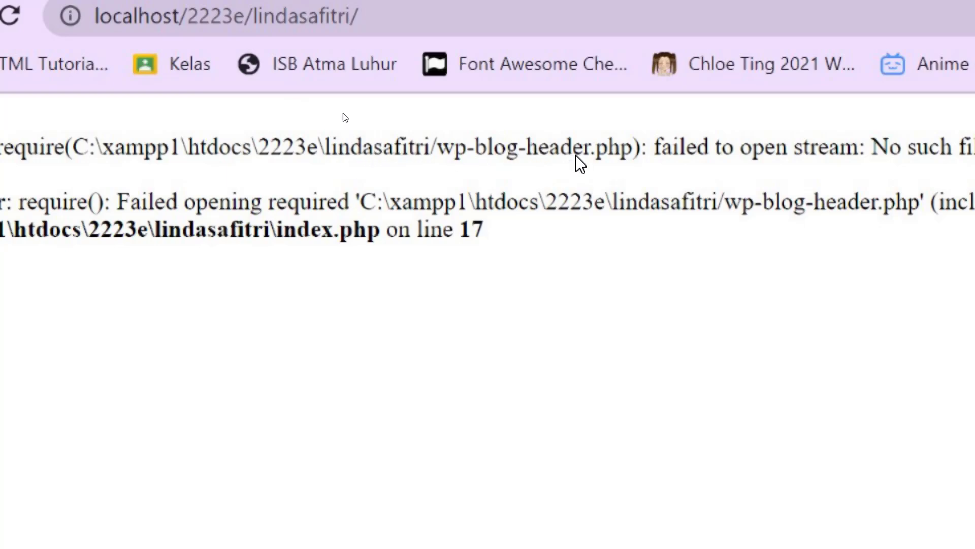
- Open the setia folder in the 2223e Explorer window, then minimize Explorer
click(21, 529)
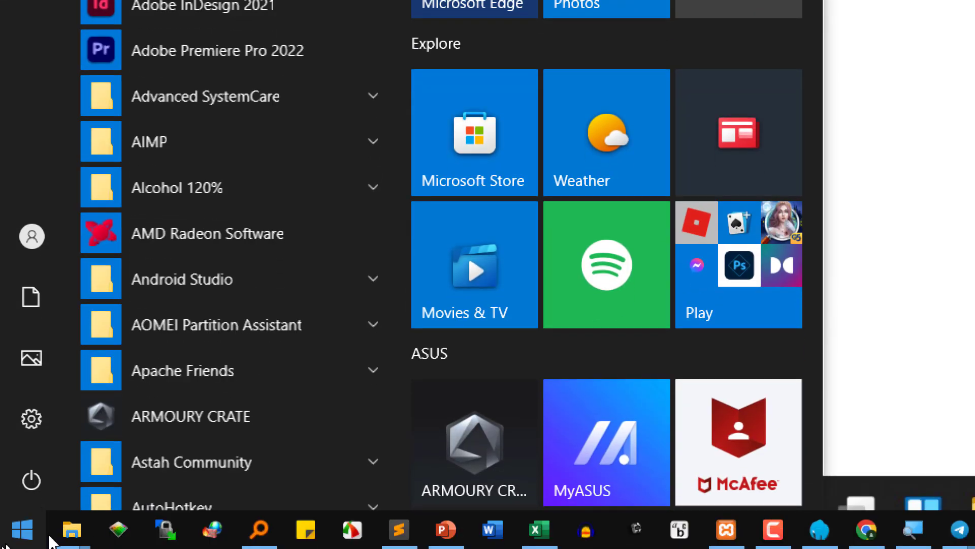
mouse_move(72, 529)
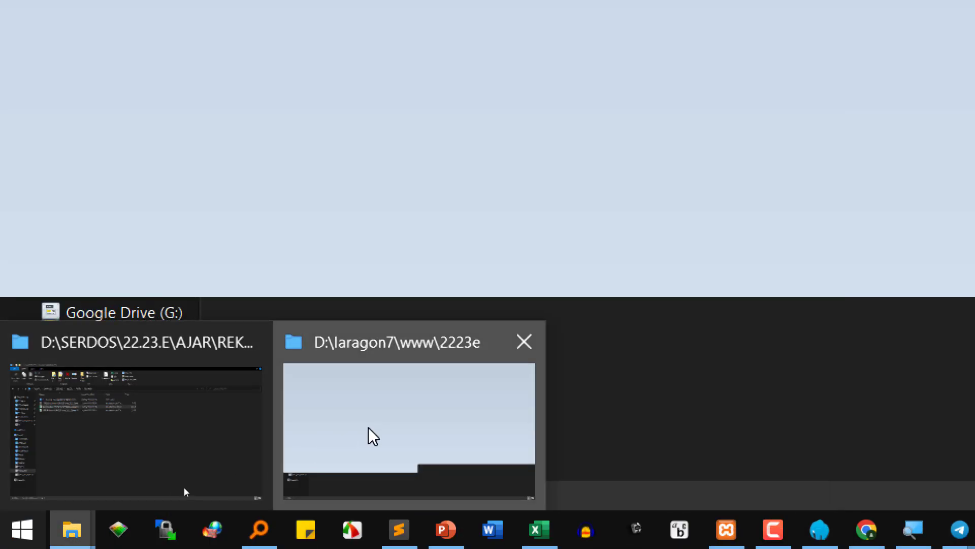
click(368, 435)
double_click(307, 298)
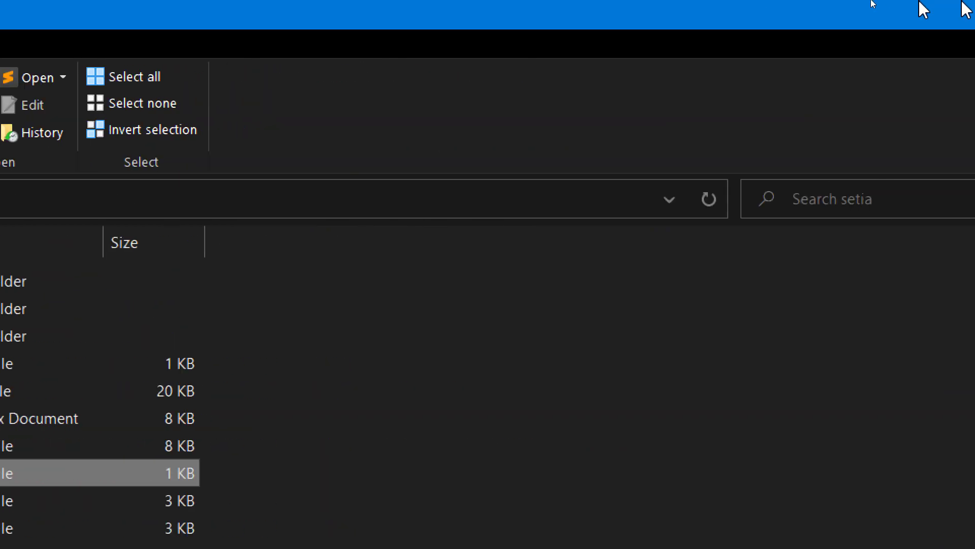
click(831, 11)
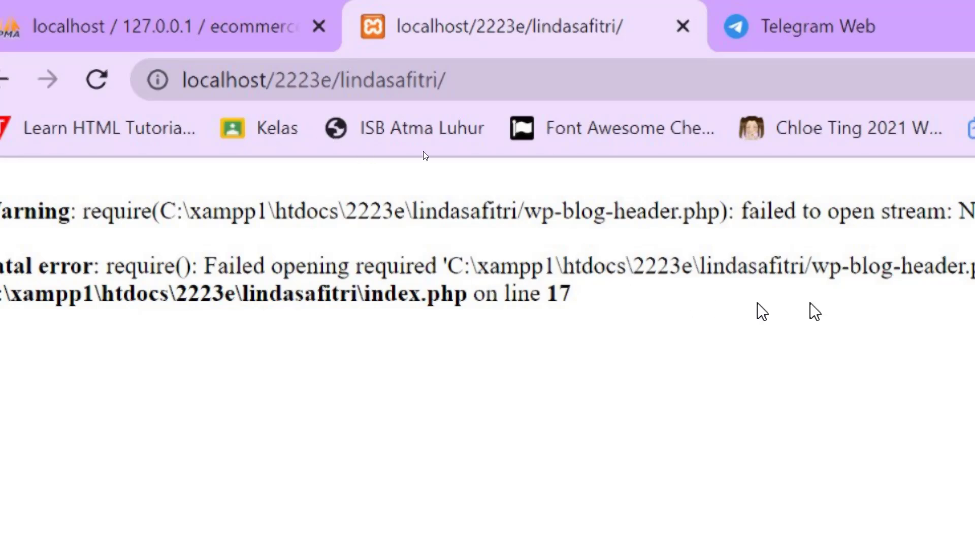
- Leave the full-size error photo with Alt+Tab
key(alt+Tab)
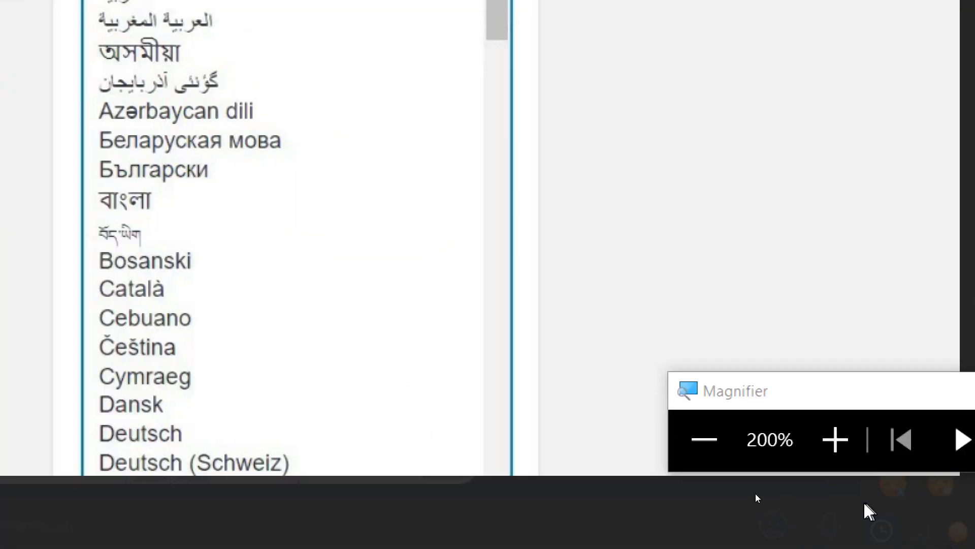
- Zoom Magnifier back out and close the language-list photo
click(721, 440)
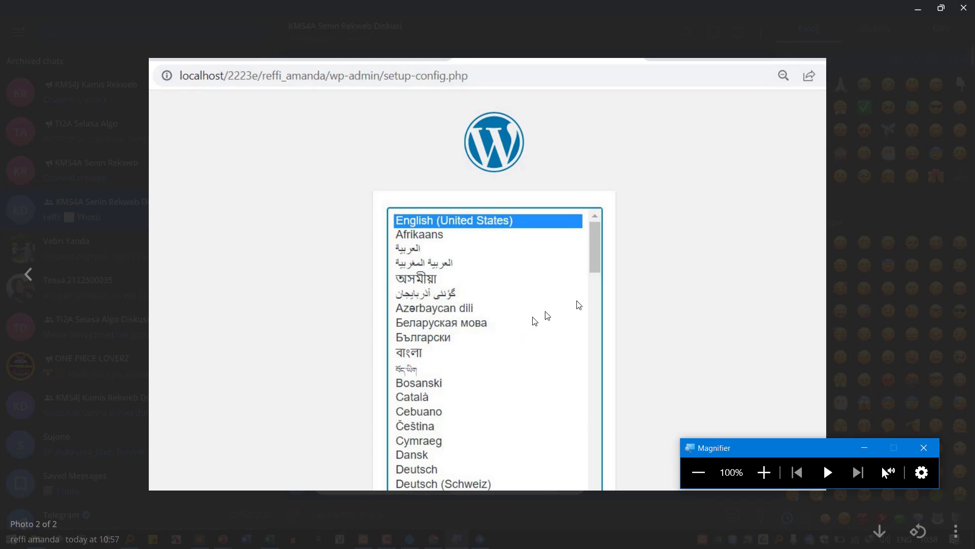
click(879, 285)
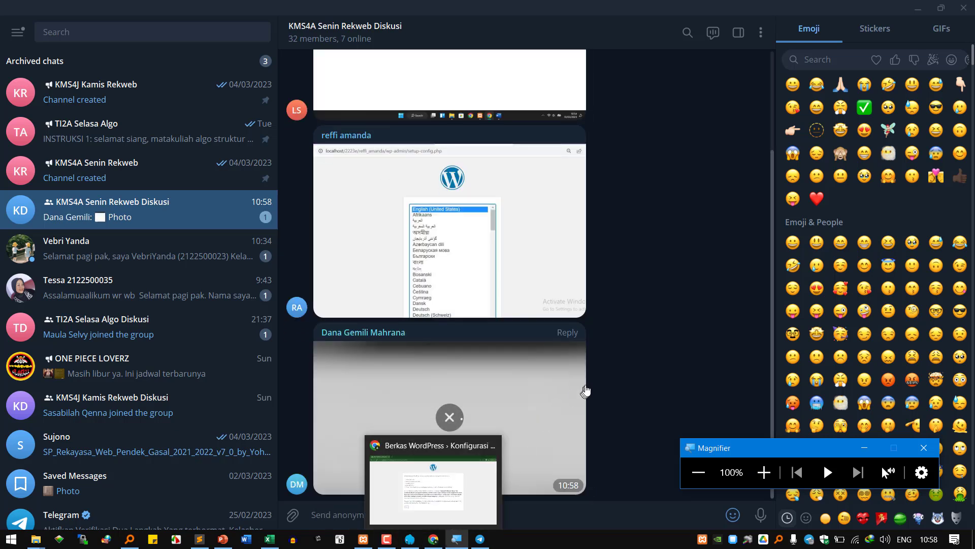
- View and close the PHP 5.6.11 version-error screenshot, then return to the PowerPoint slides
click(534, 395)
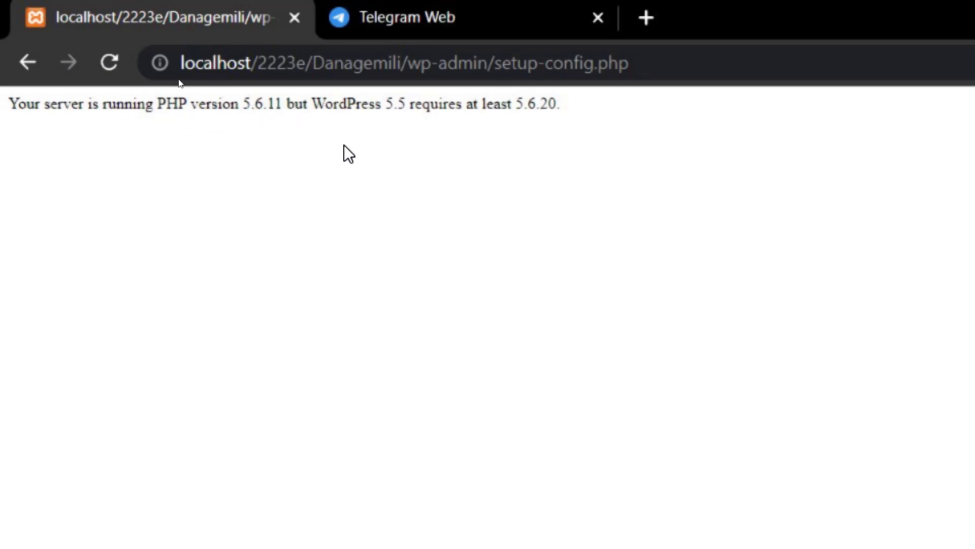
key(Escape)
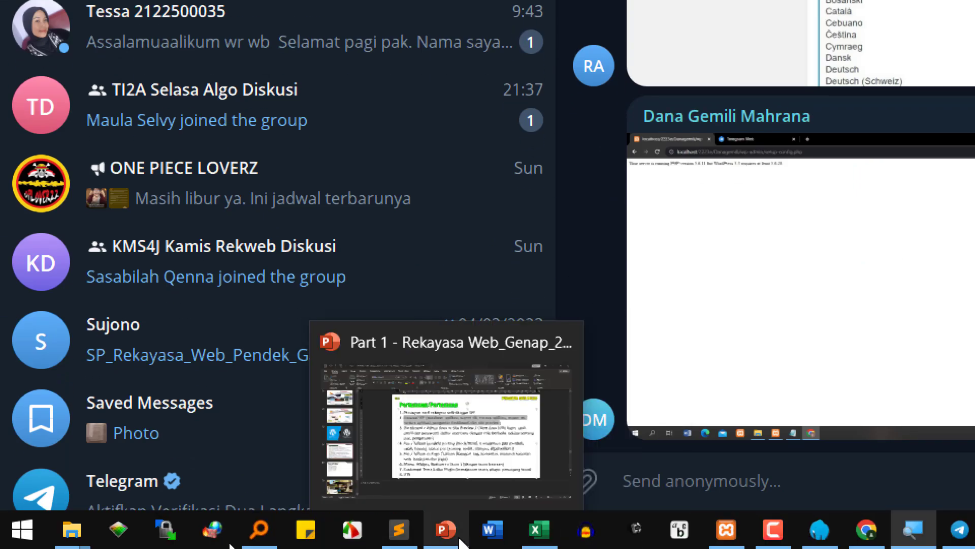
click(445, 529)
scroll(105, 404, down, 5)
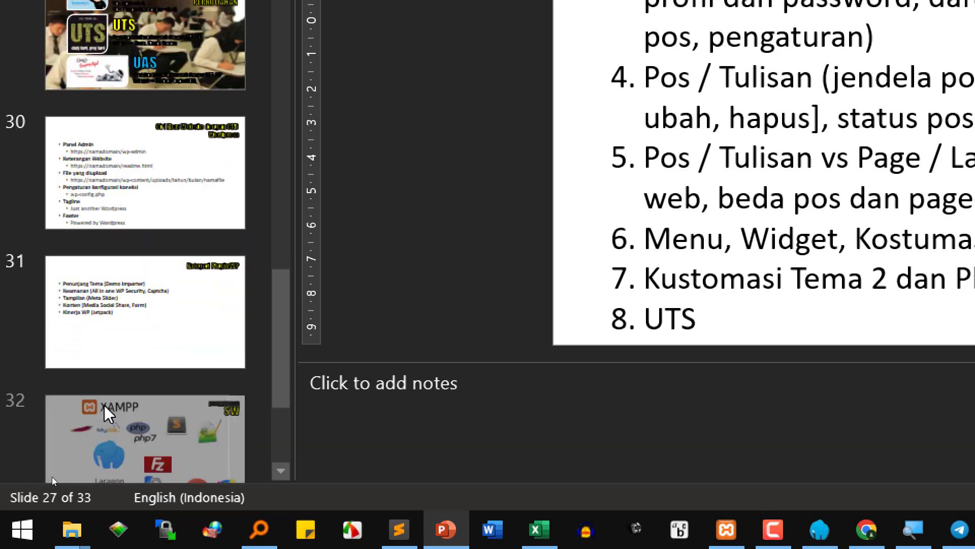
- Show slide 32 with the XAMPP, Laragon, FileZilla and Chrome logos
scroll(105, 404, down, 3)
click(157, 290)
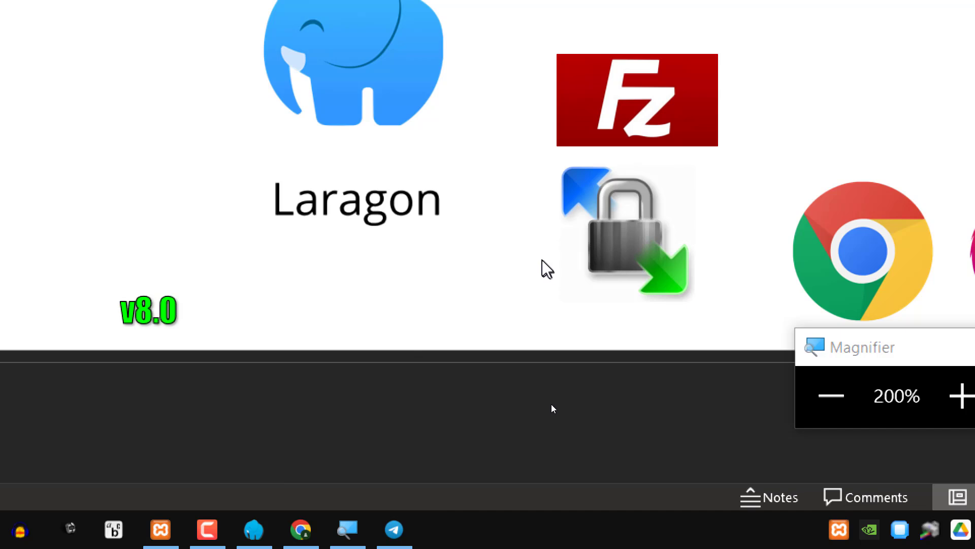
- Back in Telegram, view and close the PHP version-error and language-list screenshots
click(394, 529)
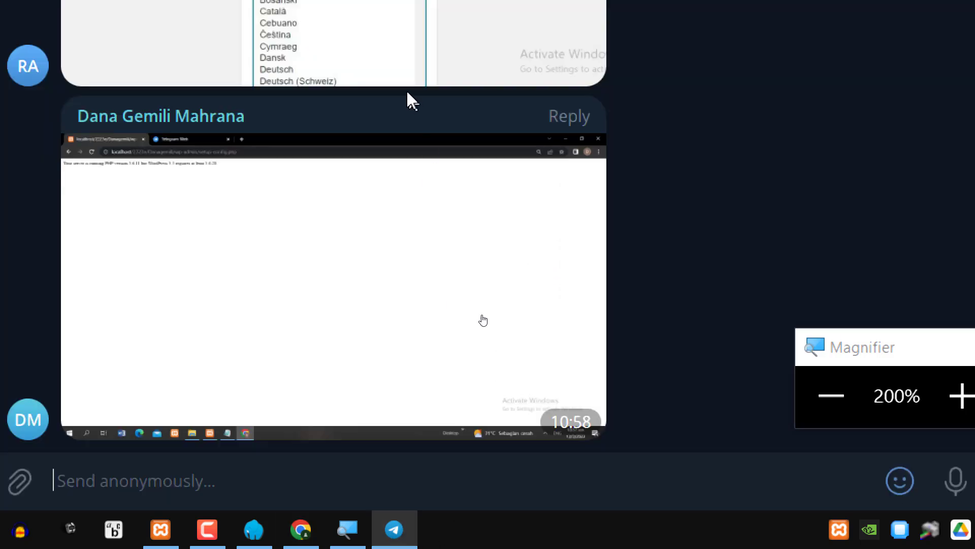
click(180, 261)
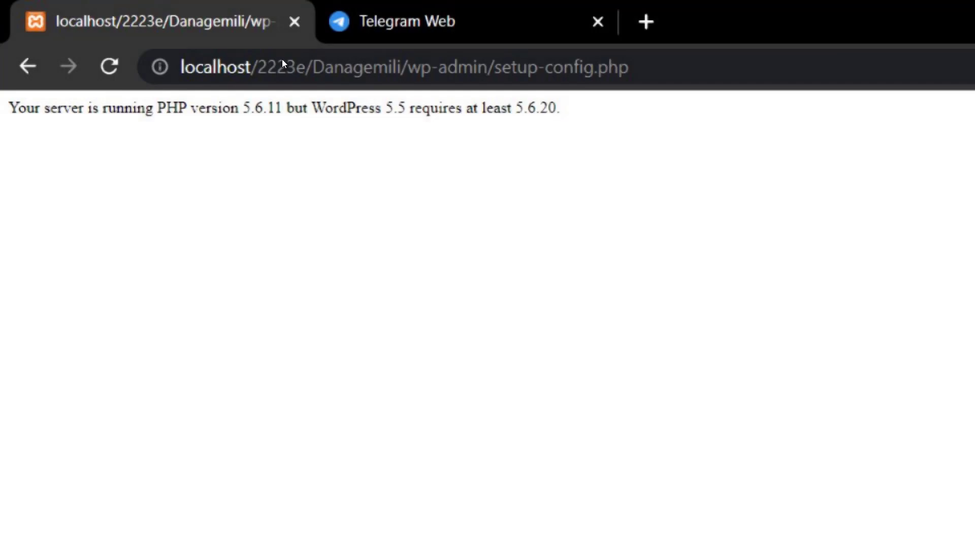
click(371, 138)
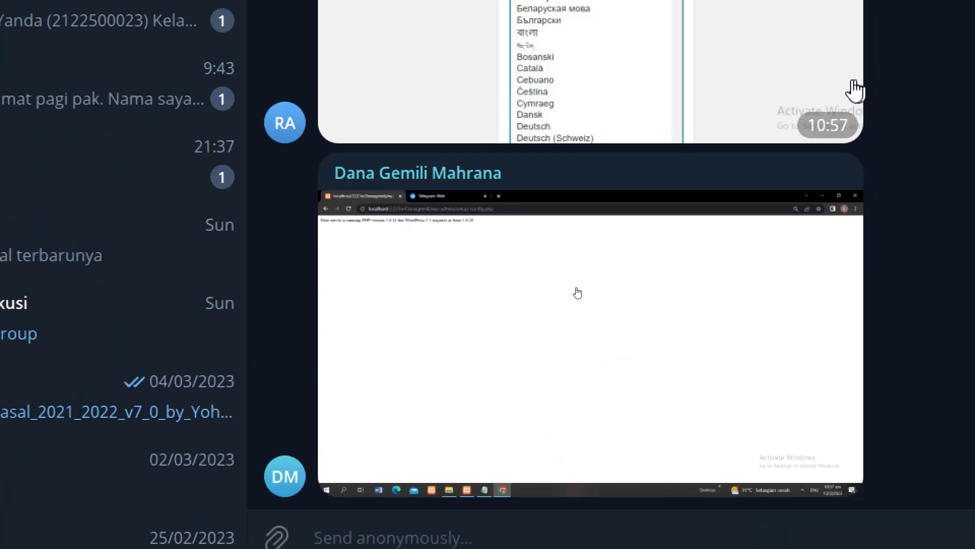
mouse_move(777, 120)
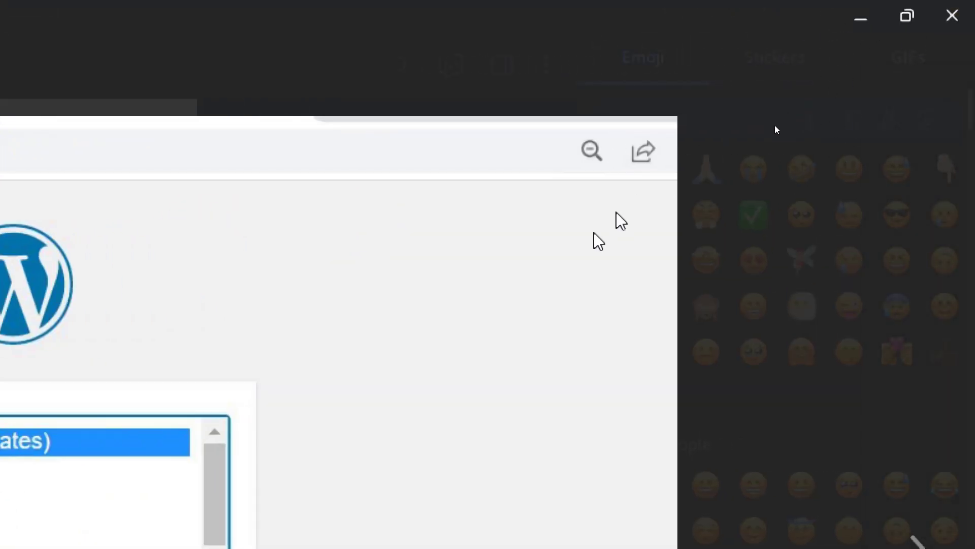
click(760, 365)
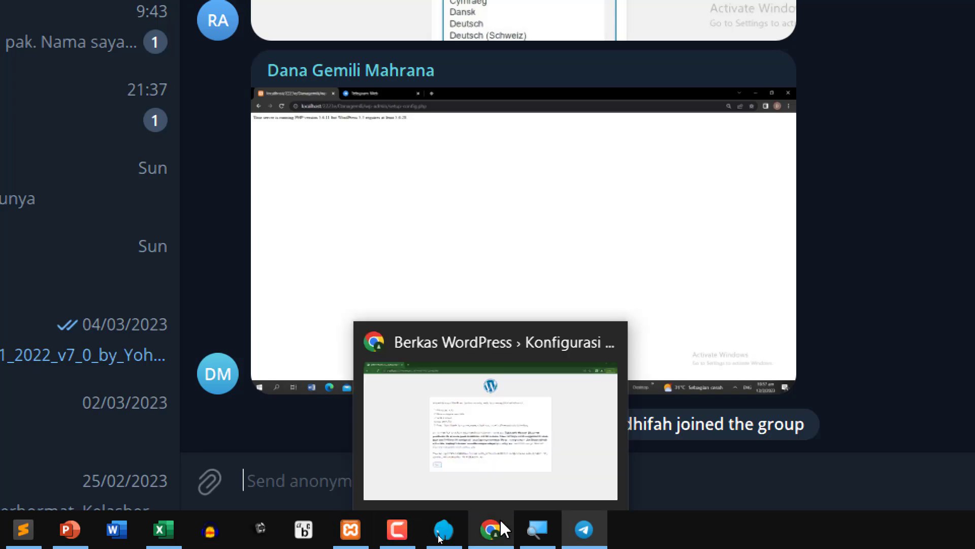
- Bring the WordPress setup-config.php welcome page at localhost/2223e/setia back to the front in Chrome
click(501, 525)
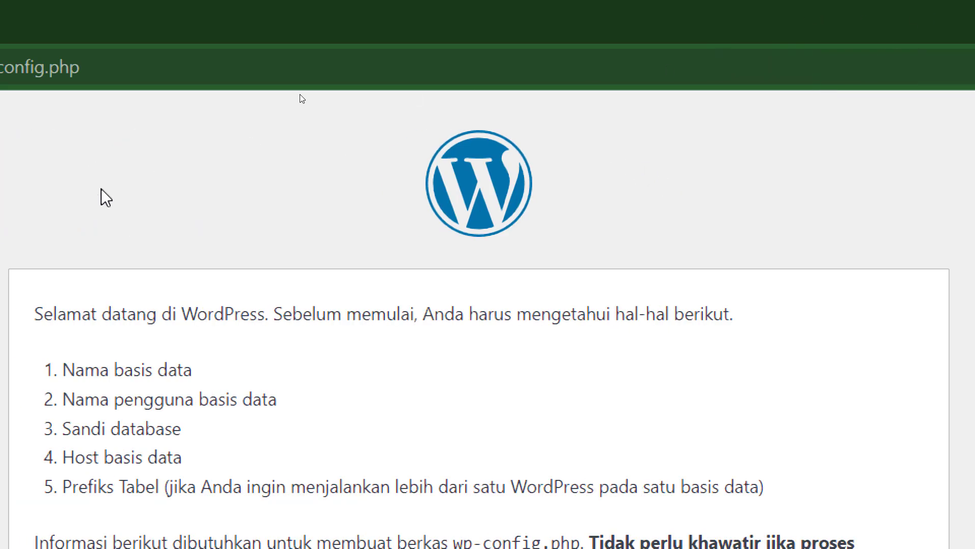
click(961, 71)
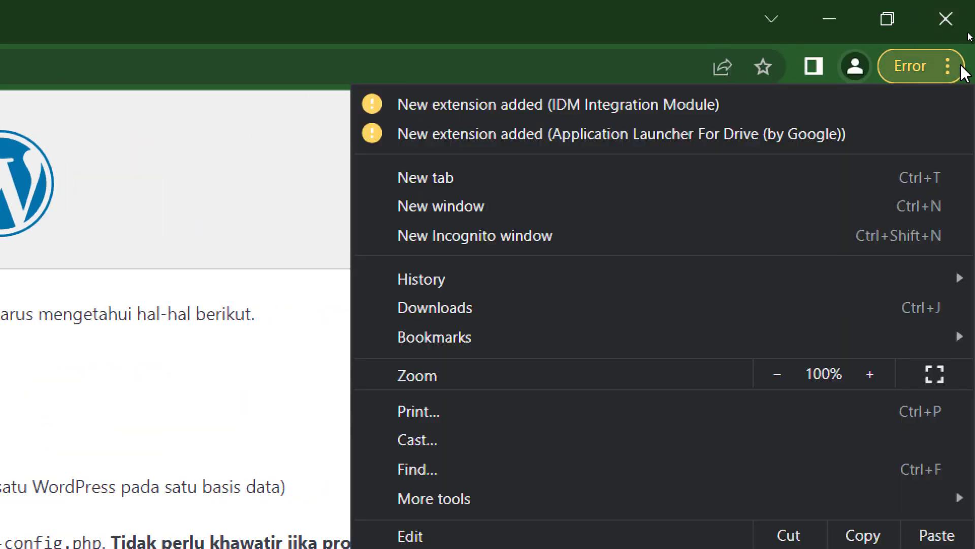
click(242, 204)
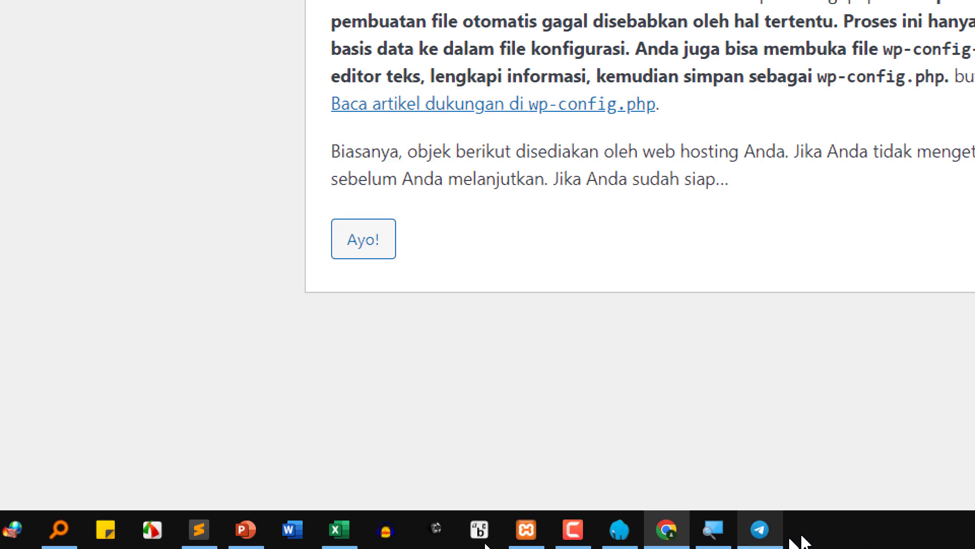
mouse_move(760, 541)
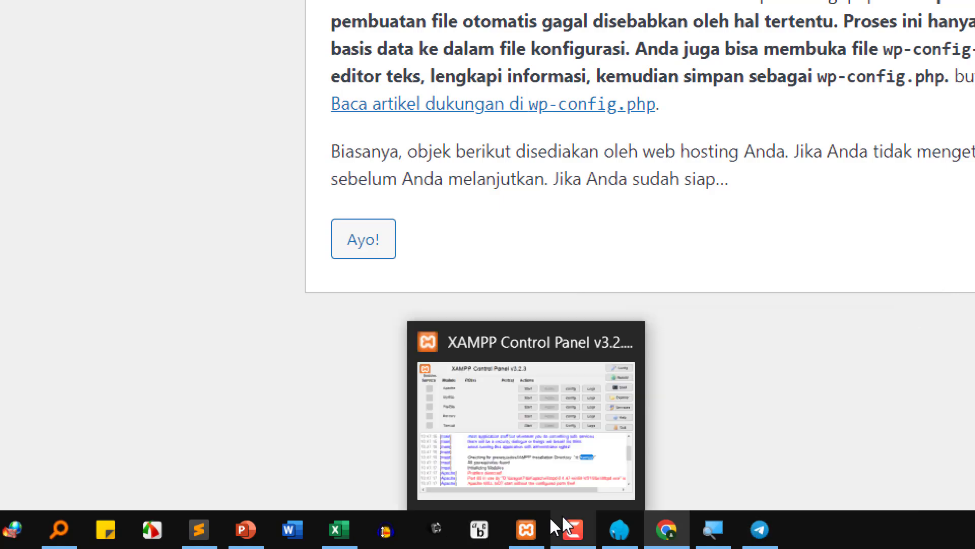
click(526, 529)
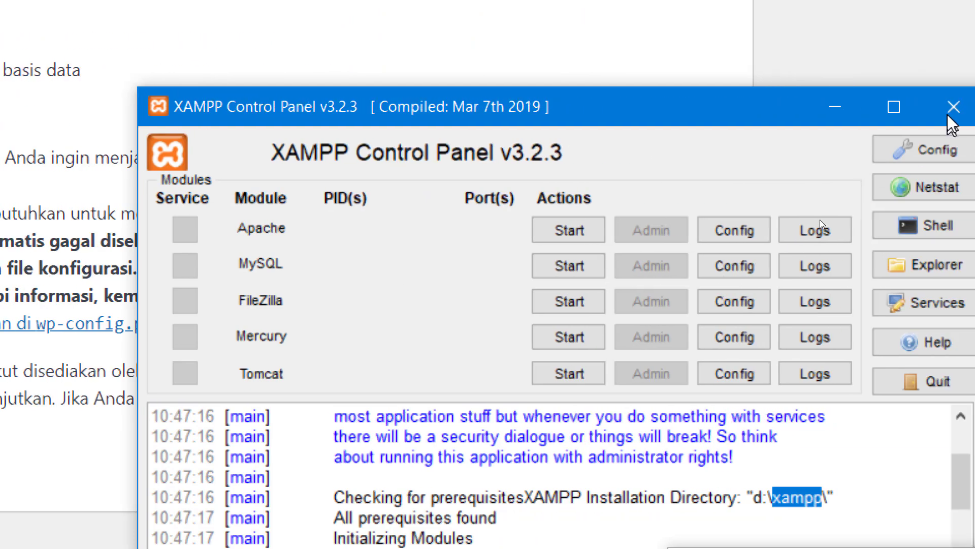
click(954, 107)
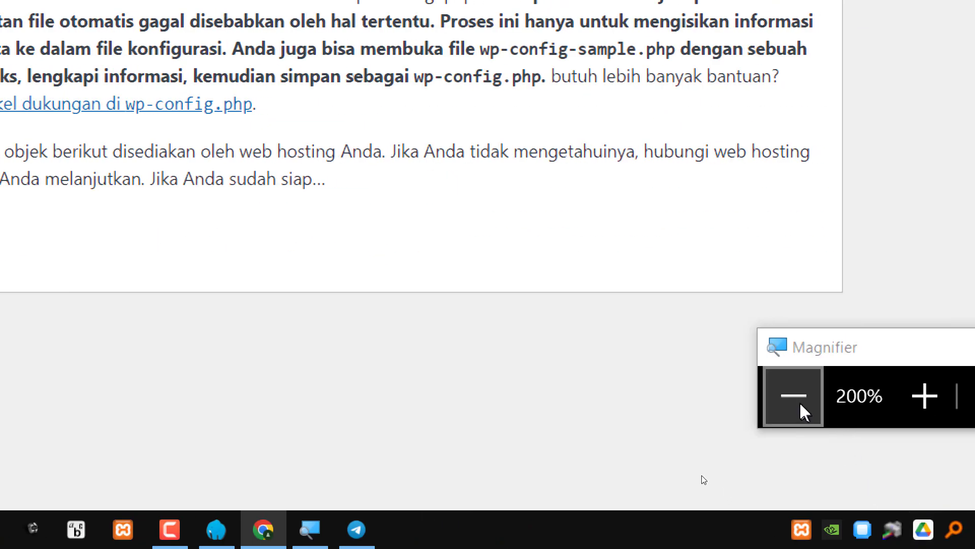
click(795, 397)
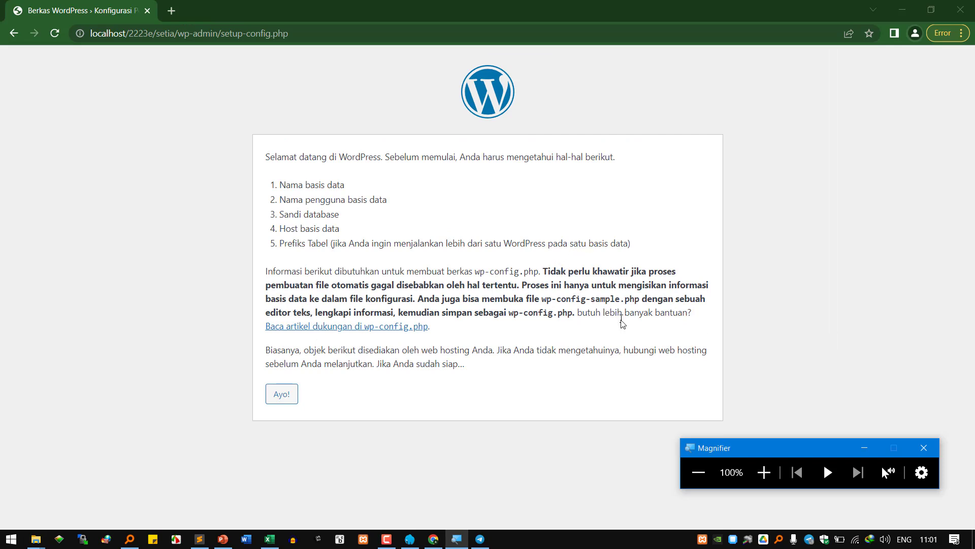
click(775, 480)
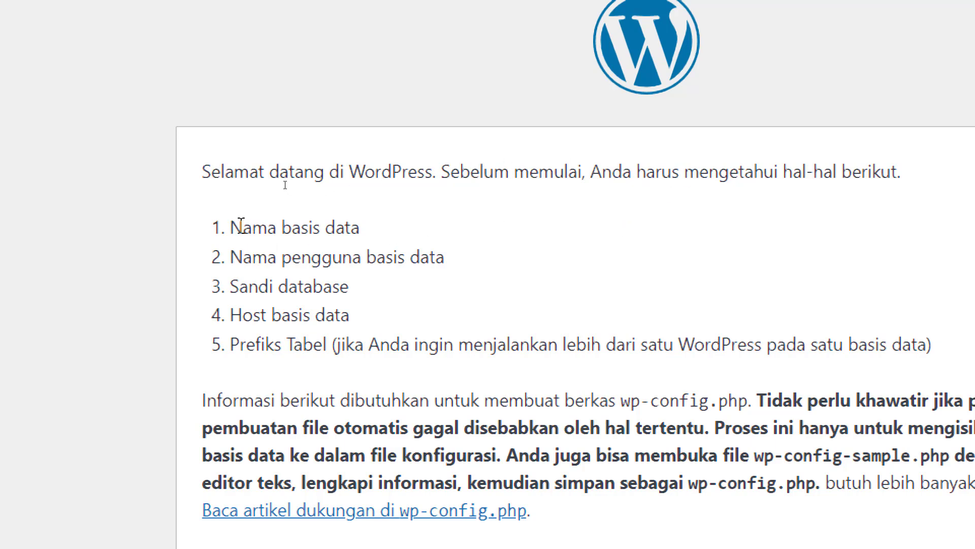
drag(252, 227, 399, 232)
drag(267, 255, 462, 251)
drag(248, 286, 323, 286)
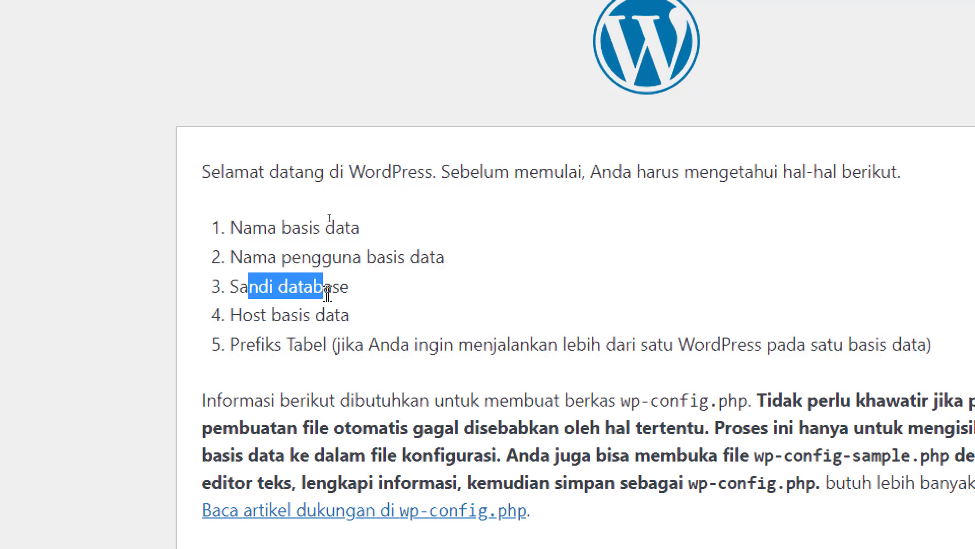
drag(303, 344, 519, 341)
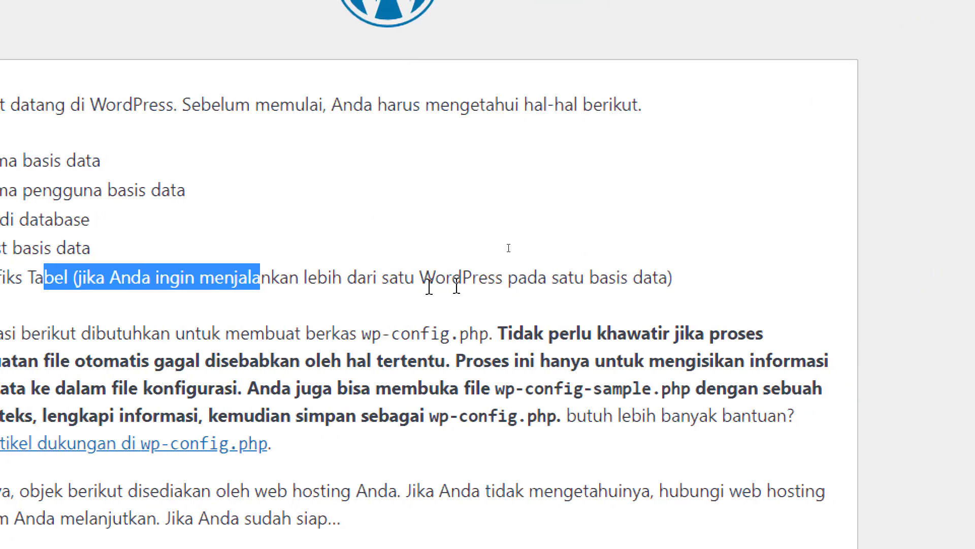
click(598, 282)
drag(405, 279, 504, 278)
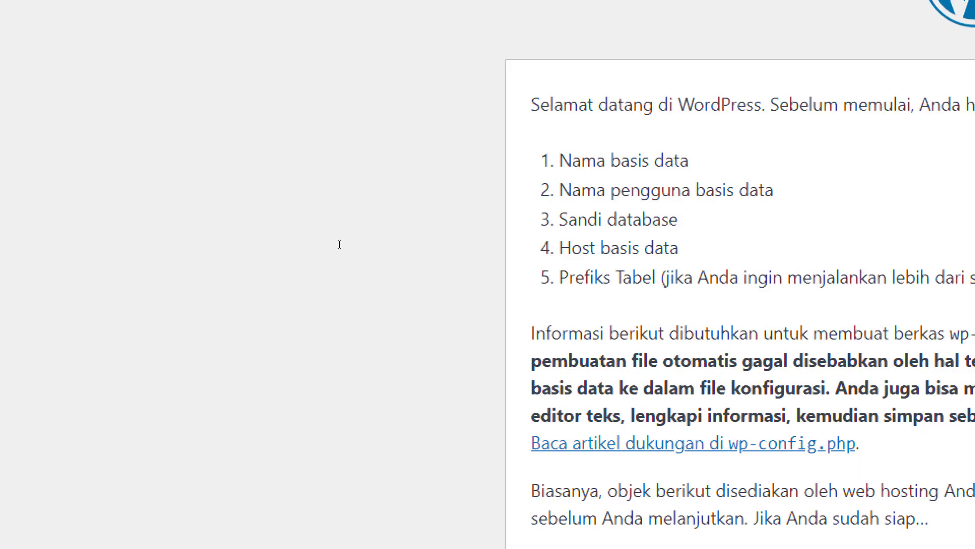
drag(578, 278, 877, 285)
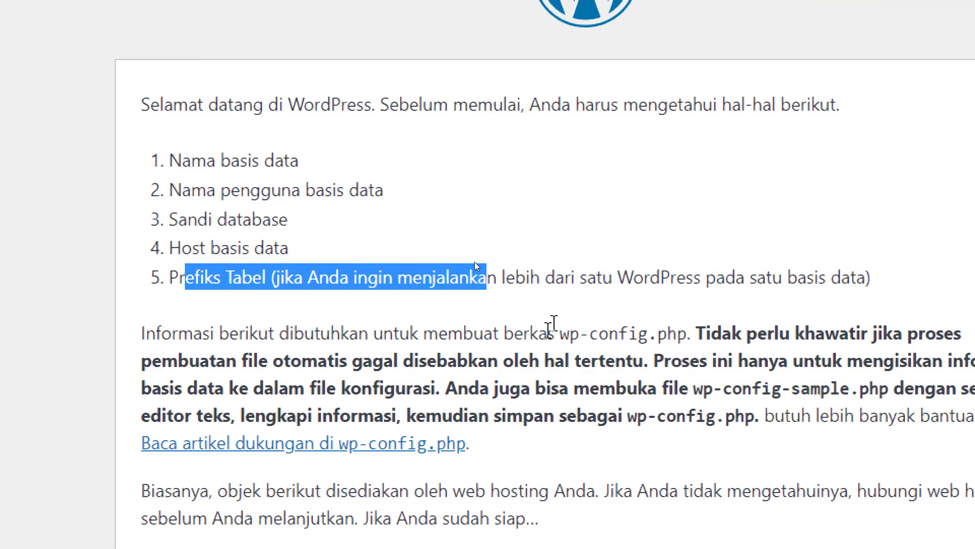
drag(555, 333, 690, 334)
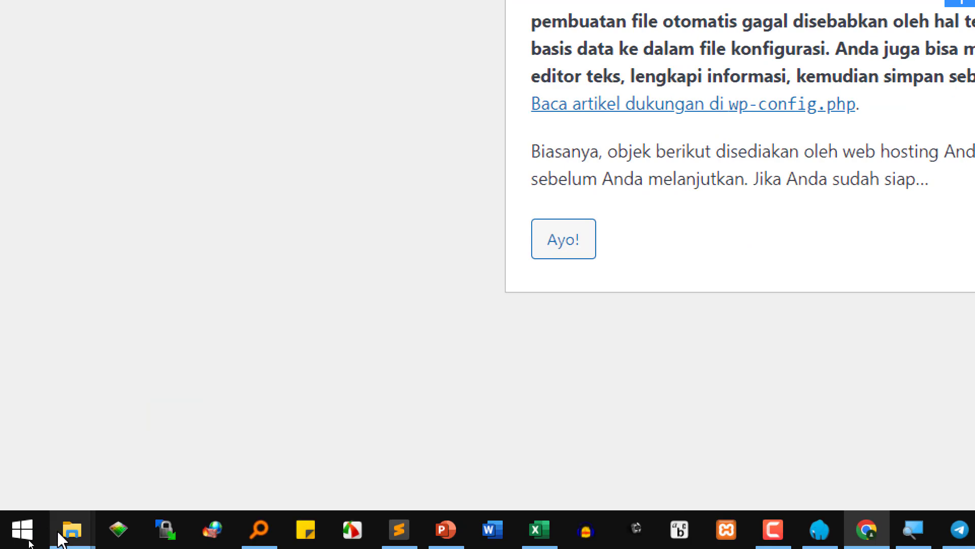
mouse_move(61, 538)
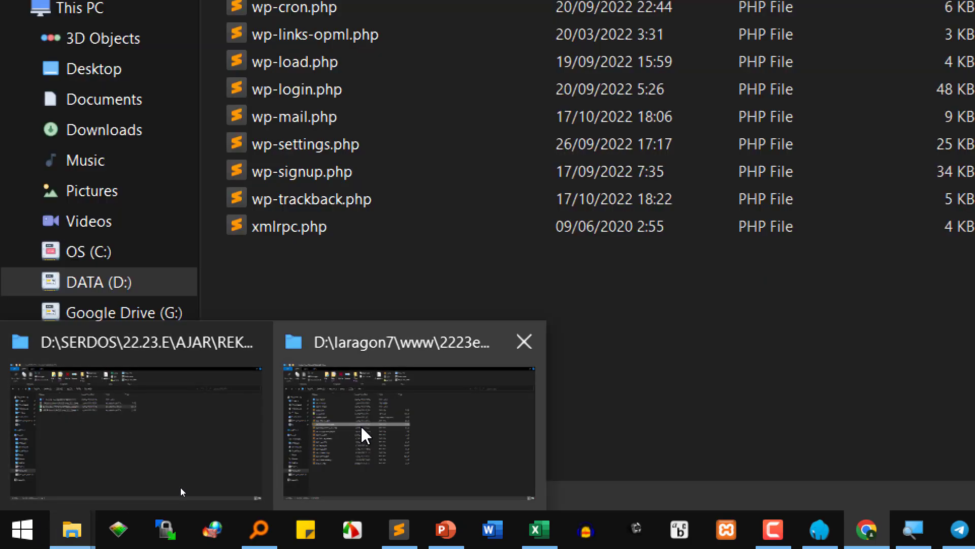
- Open konfig.php from www\2223o\SI3A\ANDREAS\UTS_DPWL_SI3A (pakai) in Sublime Text
click(365, 434)
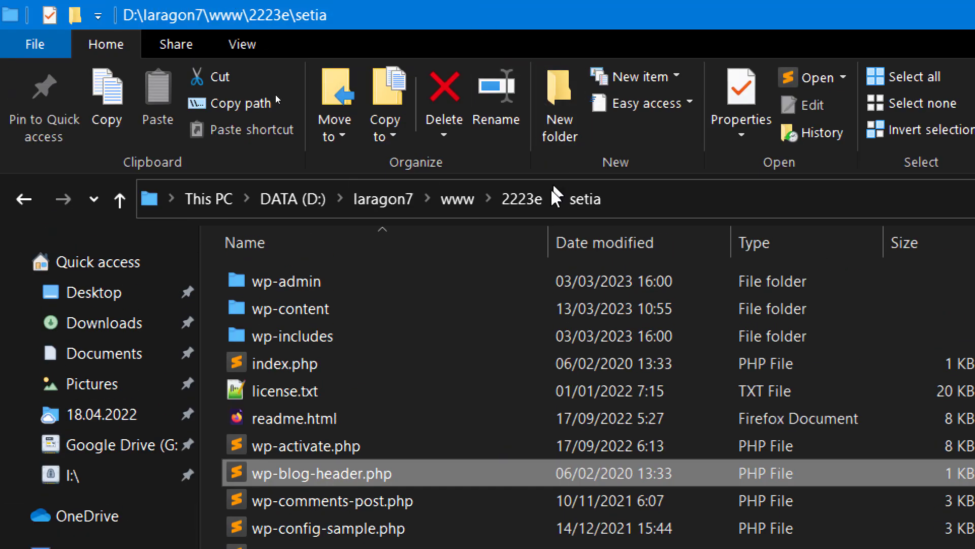
click(447, 199)
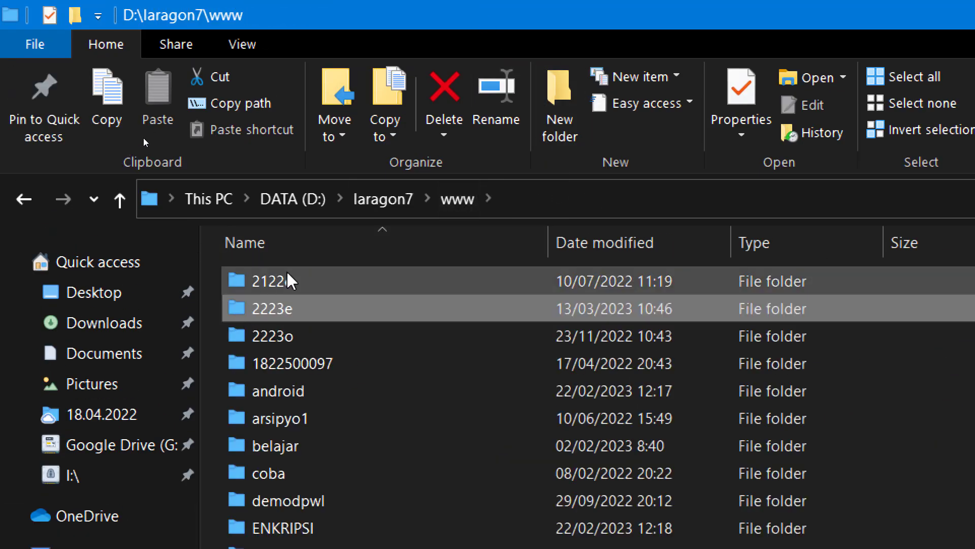
double_click(282, 339)
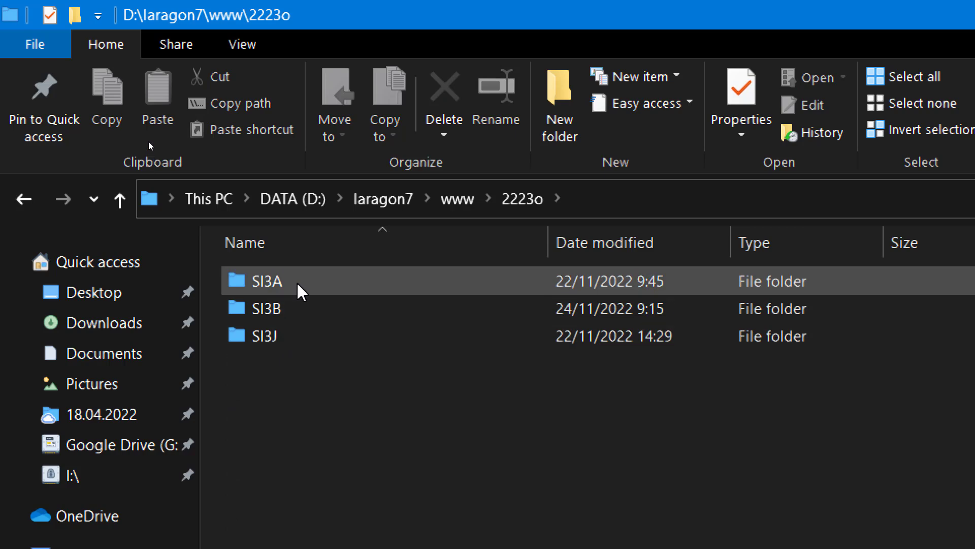
double_click(296, 281)
double_click(299, 282)
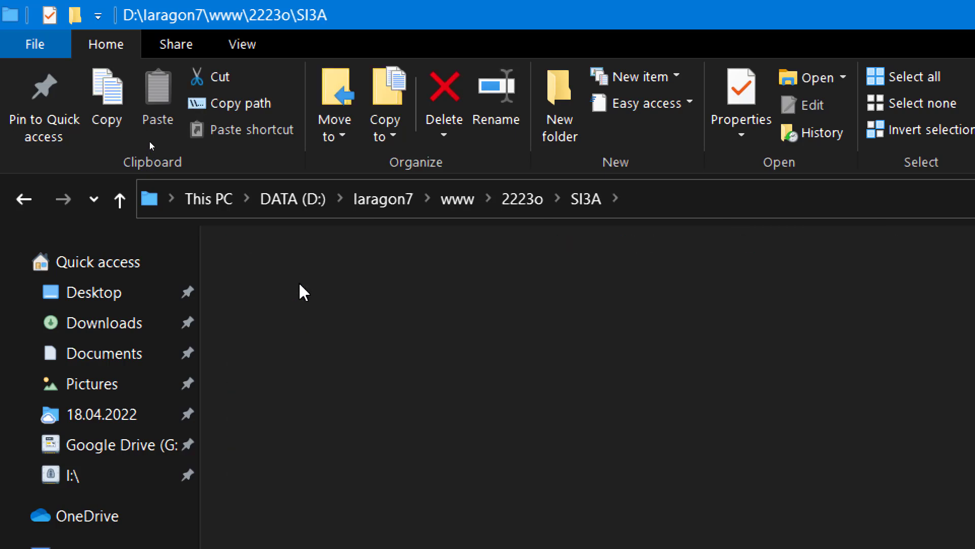
double_click(306, 308)
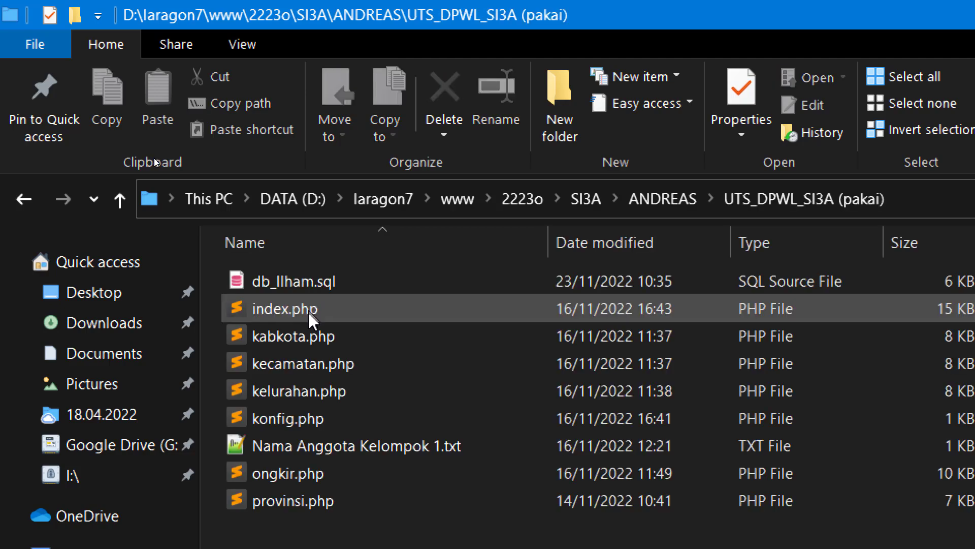
double_click(286, 420)
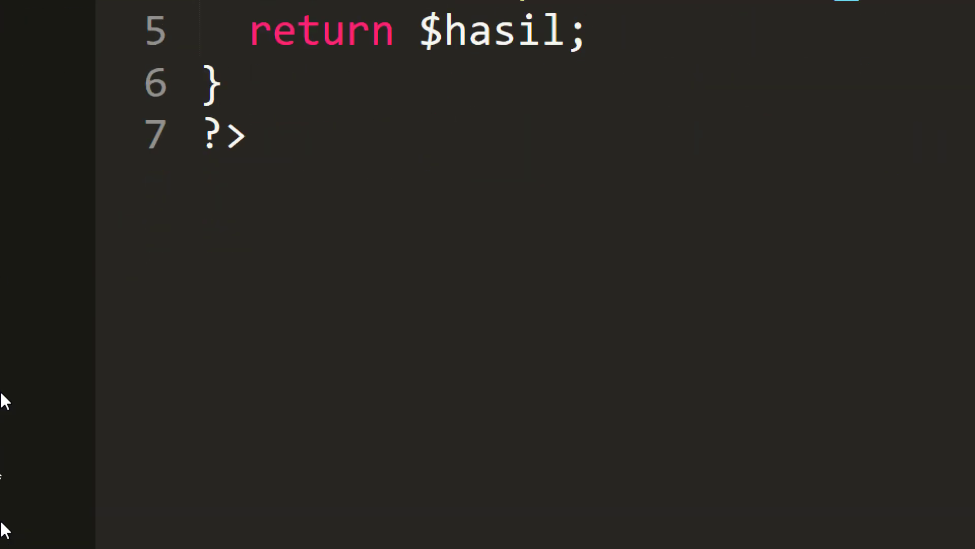
- Navigate File Explorer back to the www\2223e\setia WordPress folder
mouse_move(71, 531)
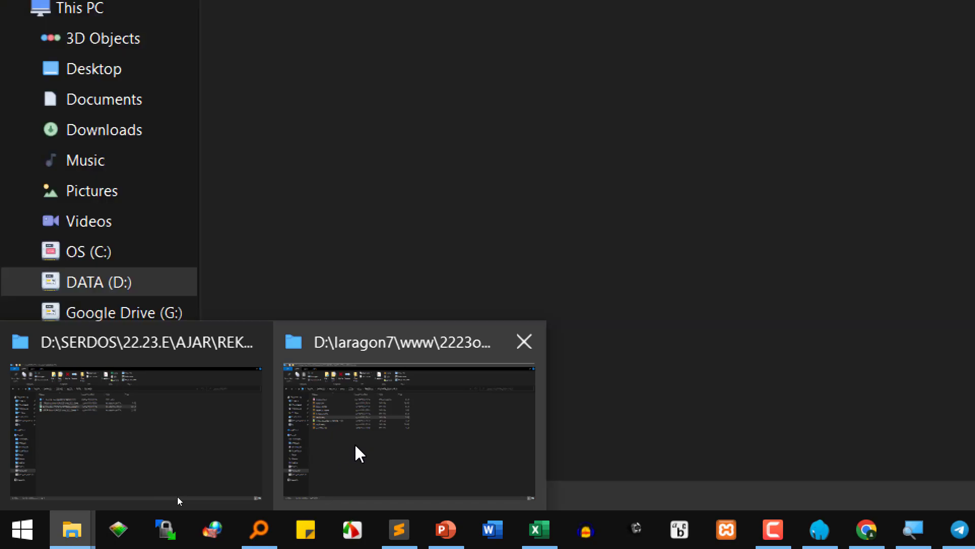
click(354, 447)
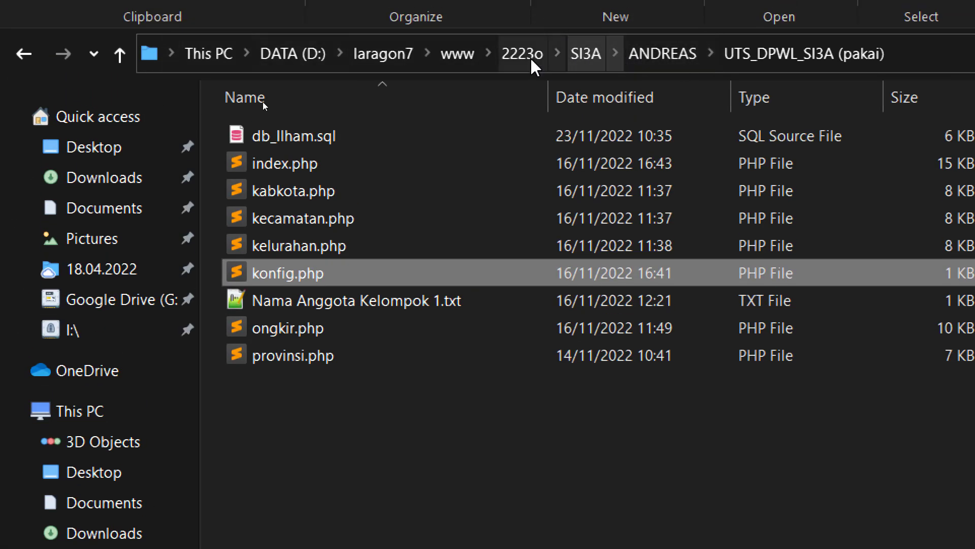
click(457, 54)
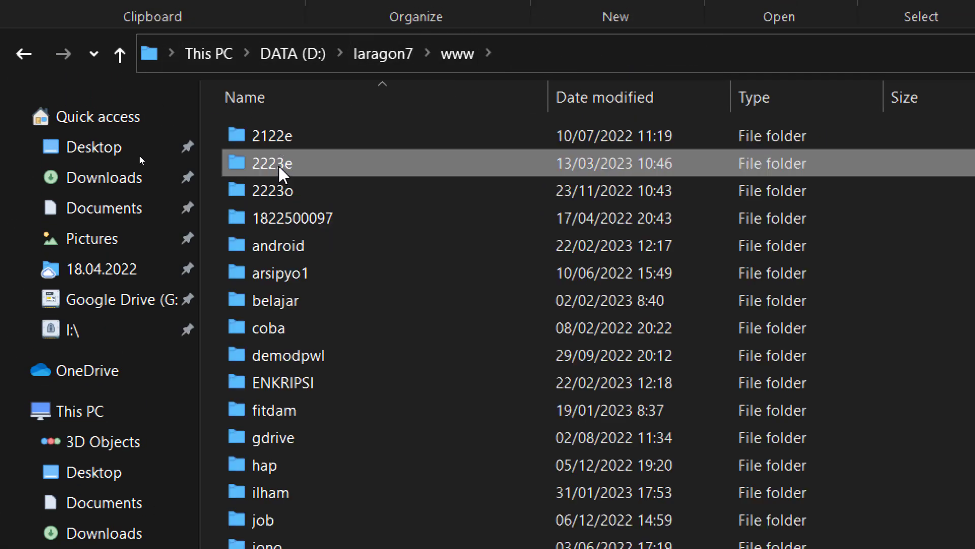
double_click(285, 162)
double_click(308, 148)
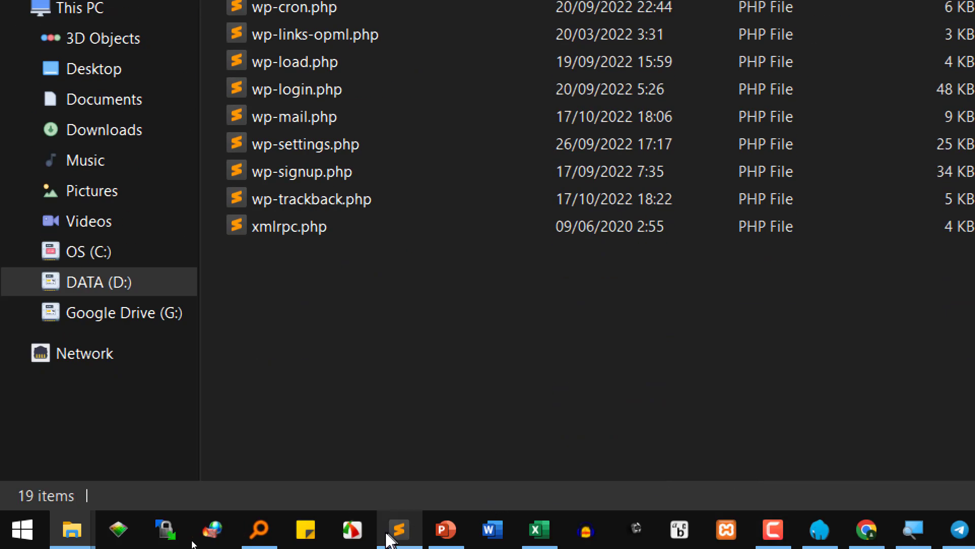
- Type 'instalasi database' on line 13 of the 'persiapan rekayasa web v' notes
click(406, 530)
click(228, 60)
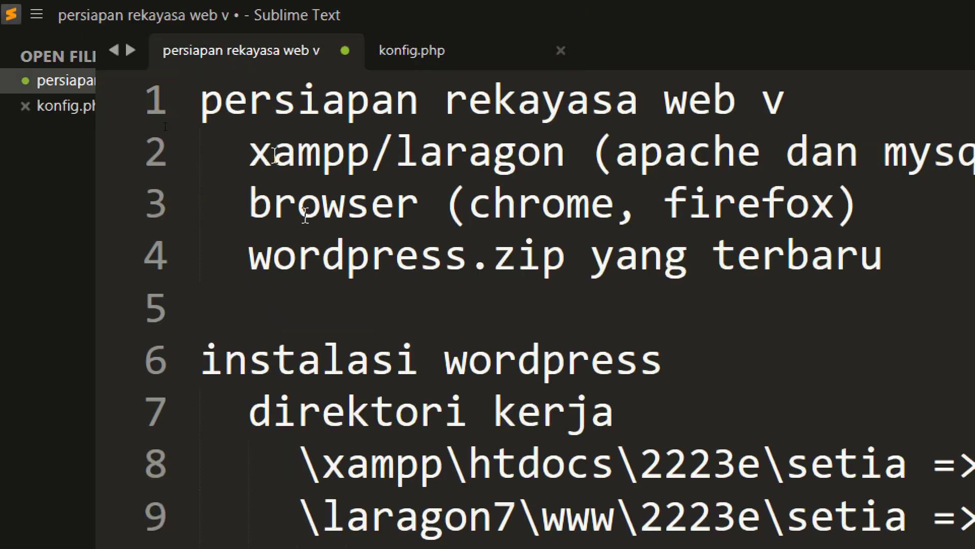
click(199, 386)
click(344, 323)
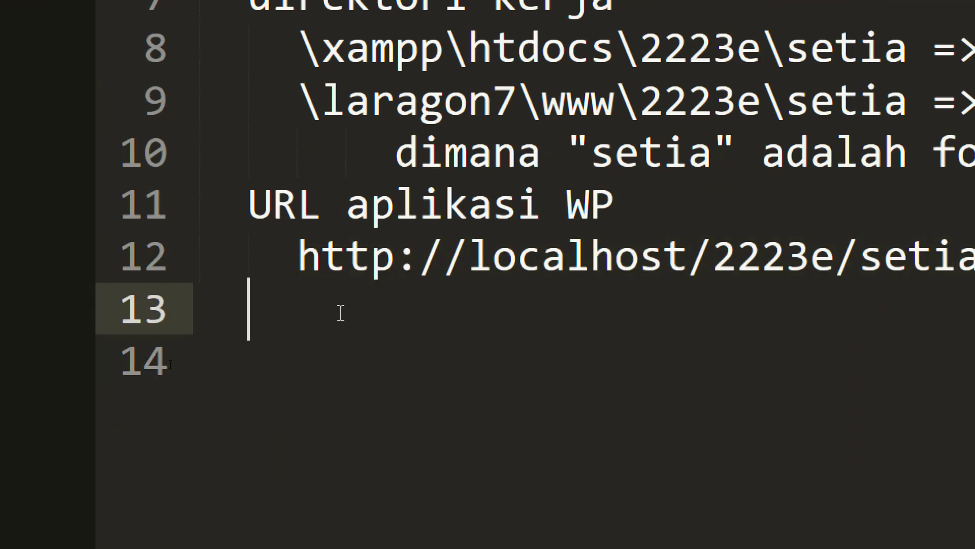
text(instalasi )
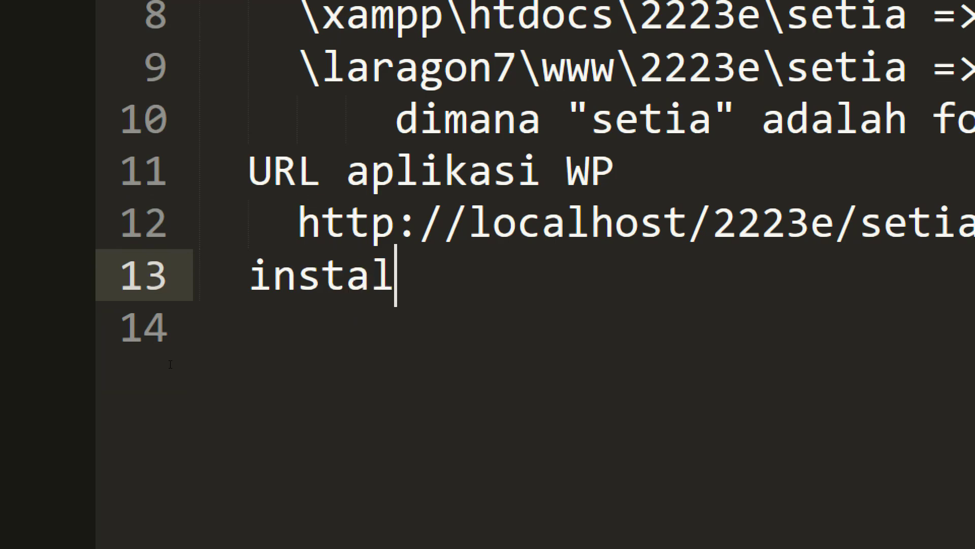
text(data)
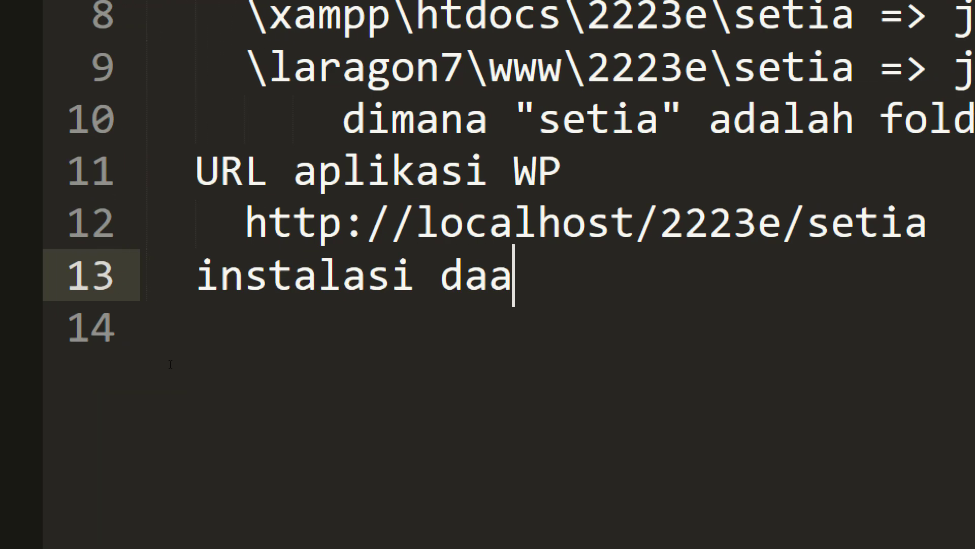
key(BackSpace)
text(tabase)
- Add an indented 'wp-config.php' line beneath the 'instalasi database' heading
key(Return)
key(Tab)
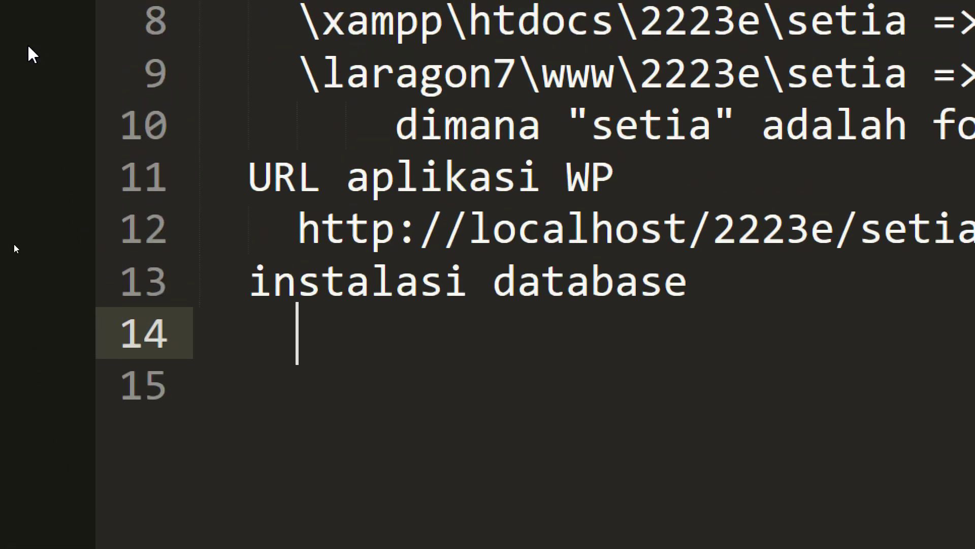
text(wp-cong)
text(if)
key(BackSpace)
key(BackSpace)
key(BackSpace)
text(fig.php)
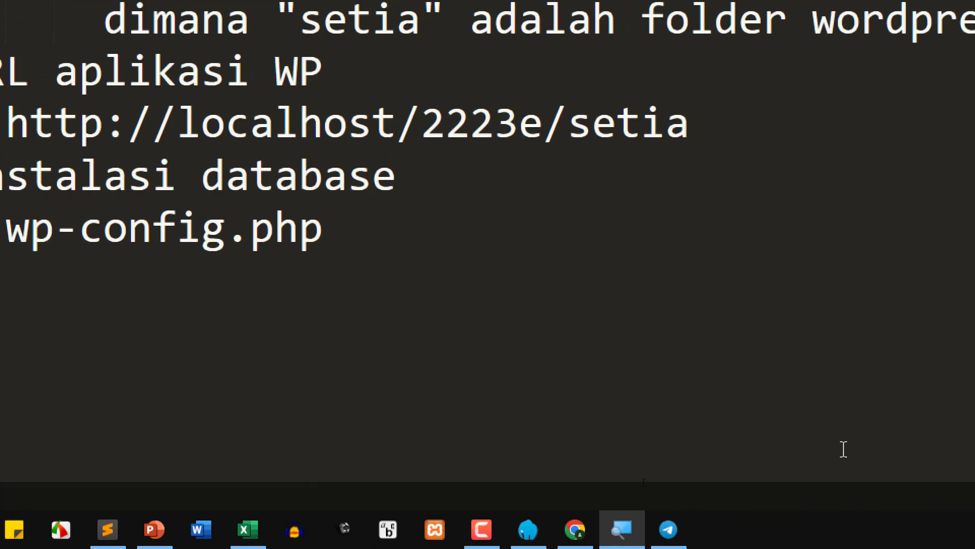
click(575, 529)
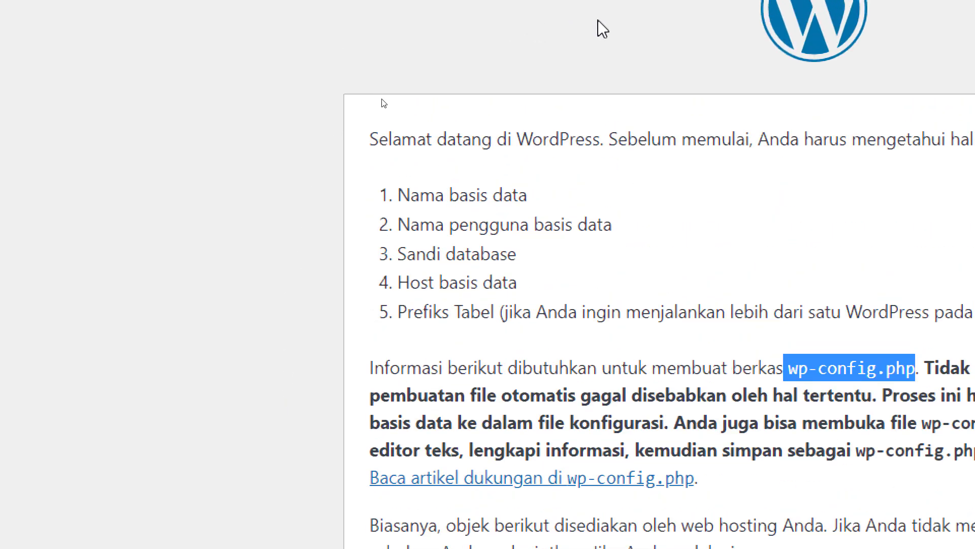
- Continue the WordPress setup with 'Ayo!' to reach the database name, username, password and host form
click(742, 271)
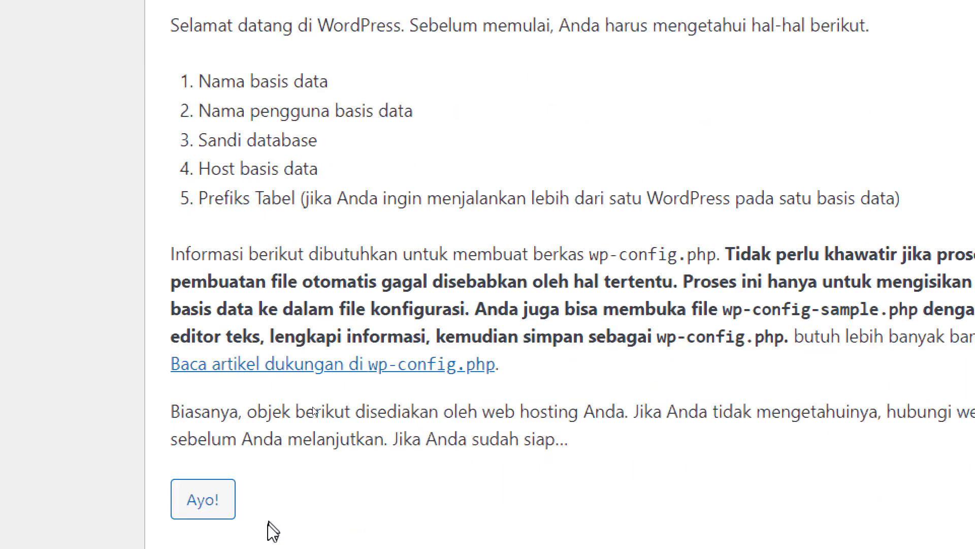
click(217, 491)
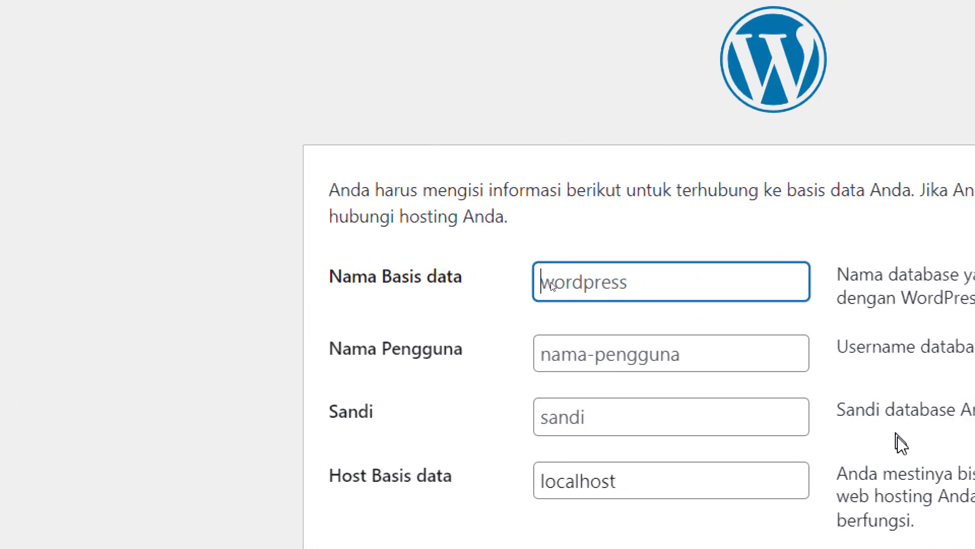
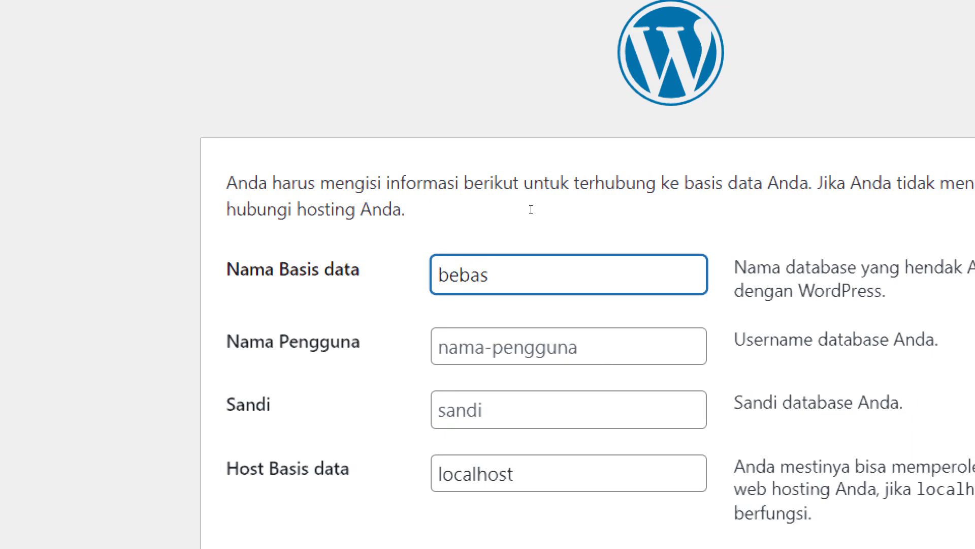
- Enter database name bebas, then the database username and password
key(Tab)
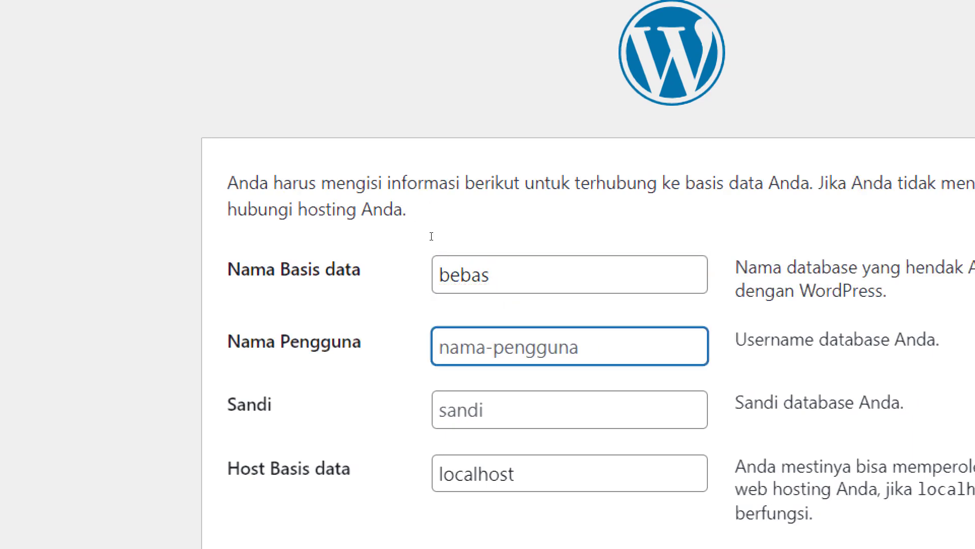
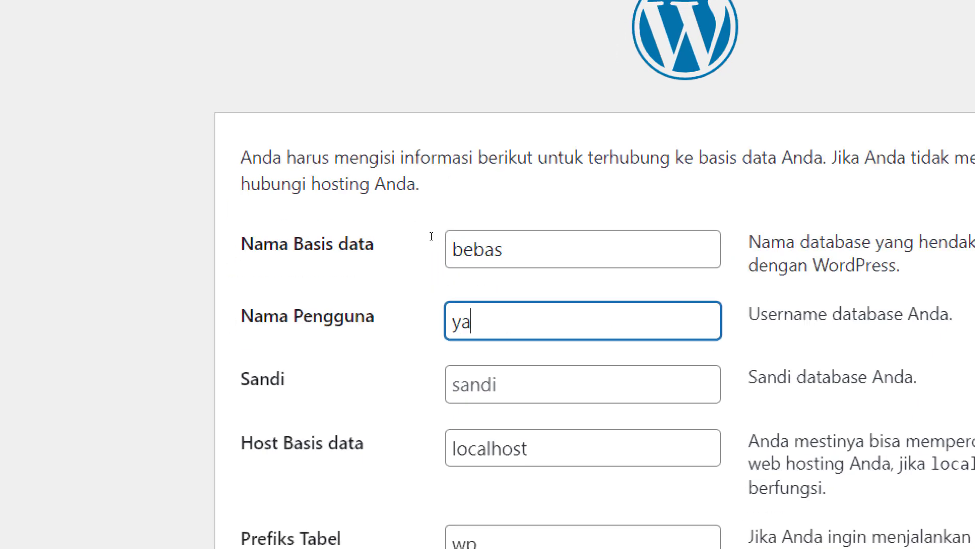
key(Tab)
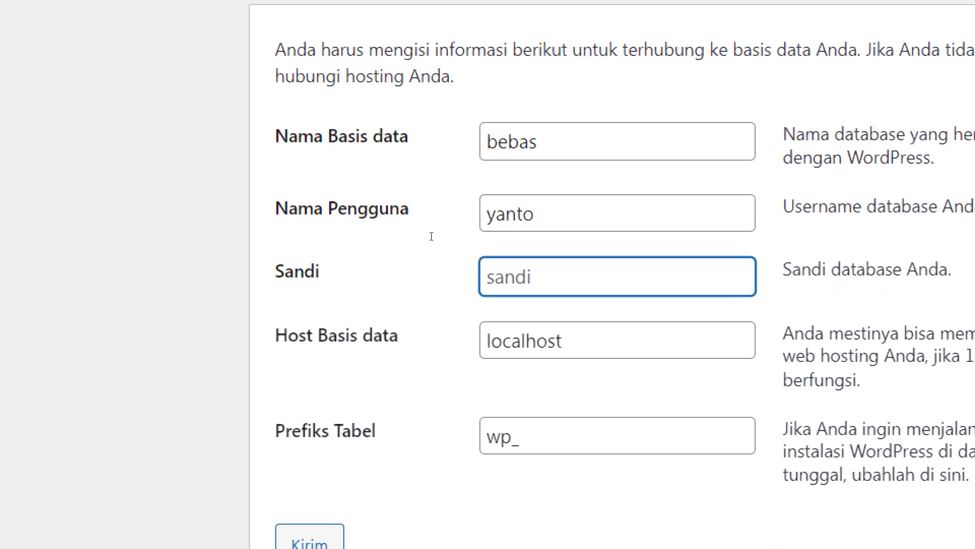
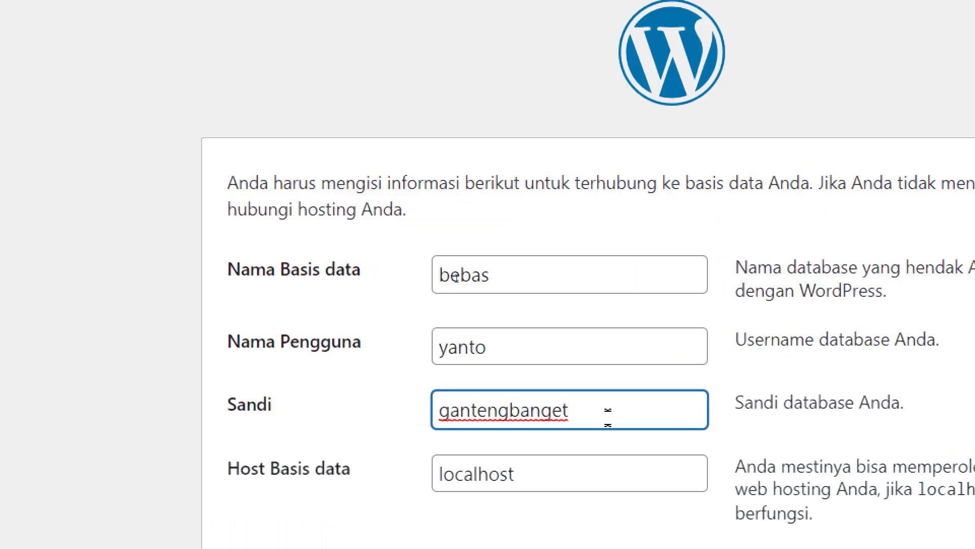
key(Tab)
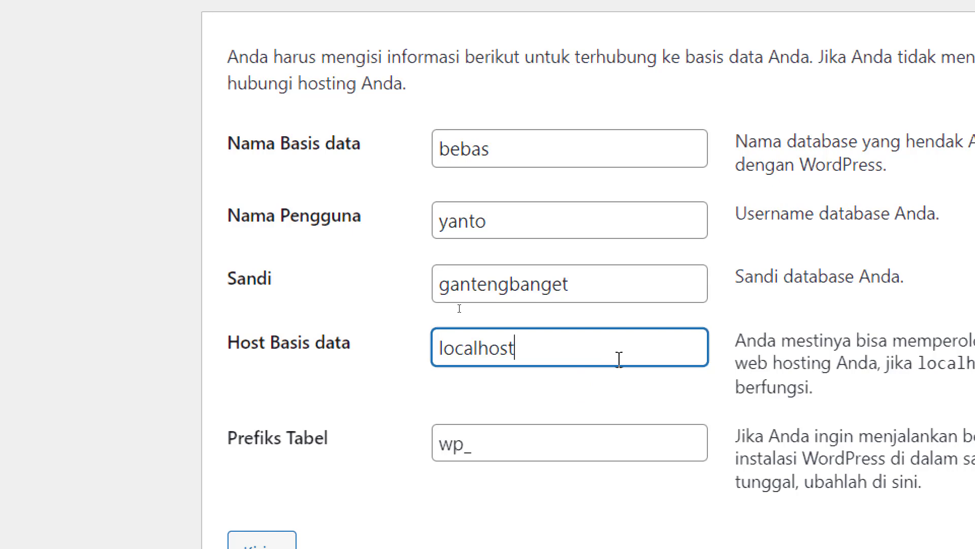
- Replace the host localhost with hosting and the table prefix wp_ with kreatif
double_click(500, 354)
text(hosti)
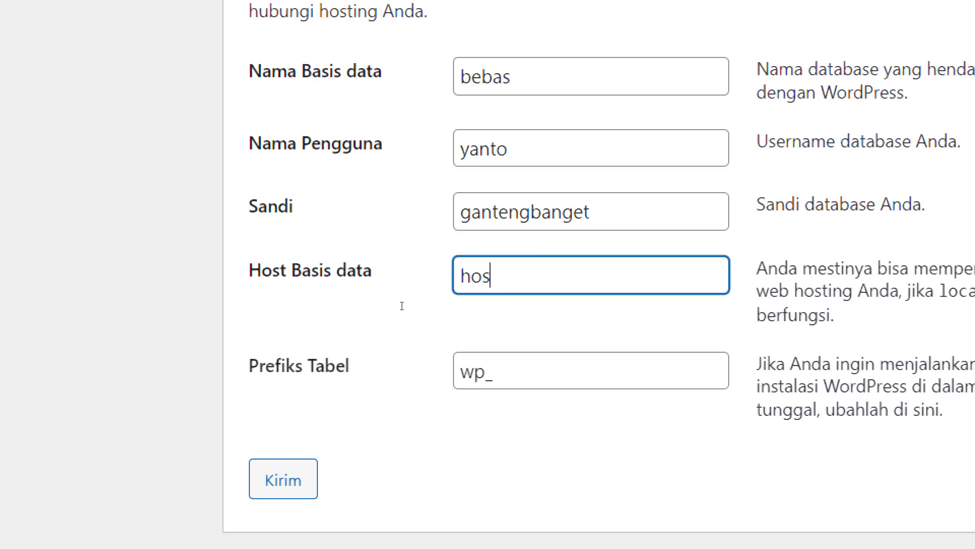
text(ng)
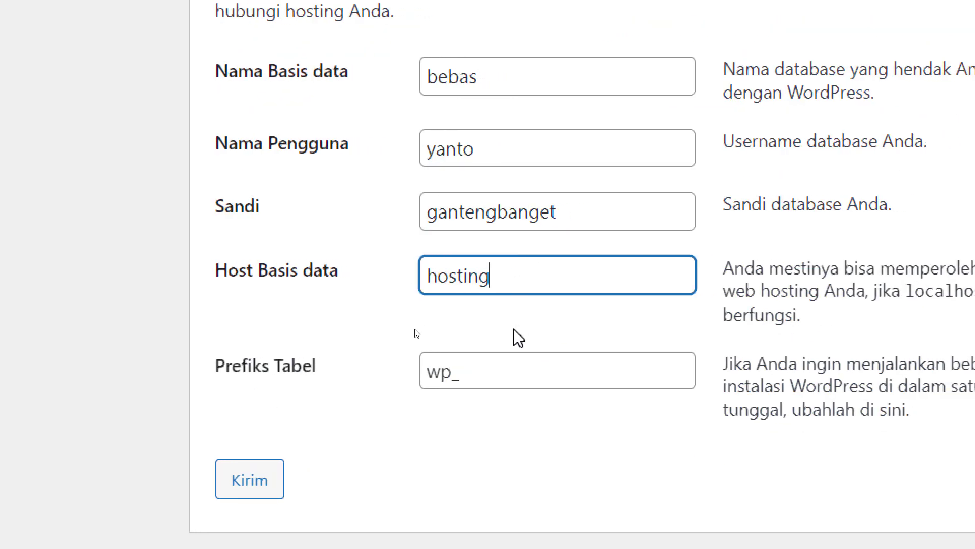
drag(469, 370, 419, 359)
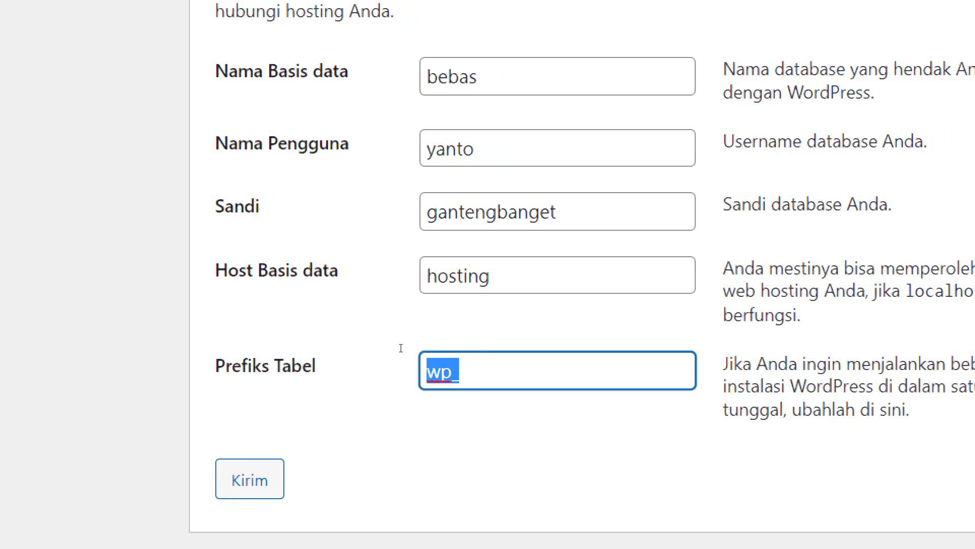
text(kreatif)
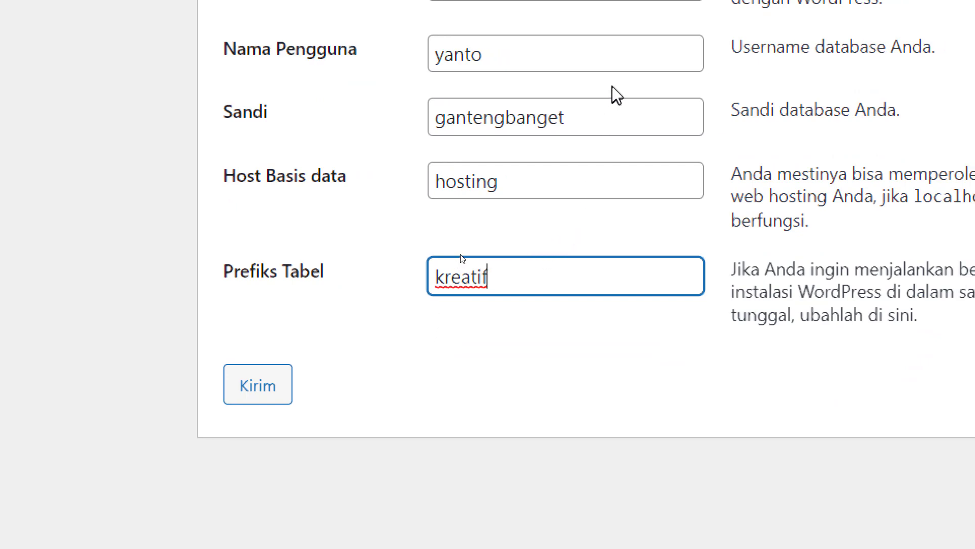
- Submit the details, note the Galat connection error, and retry back to the filled form
click(283, 427)
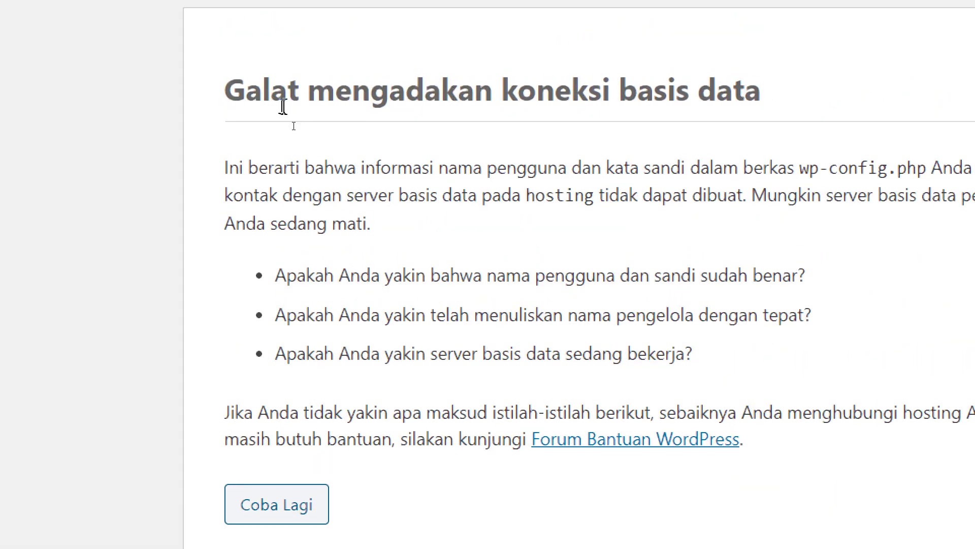
drag(297, 94, 222, 89)
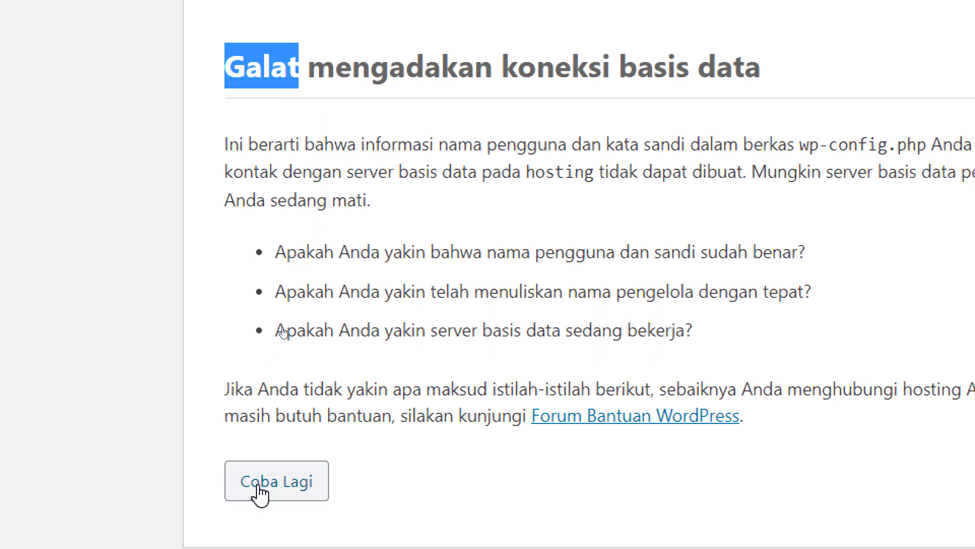
click(257, 514)
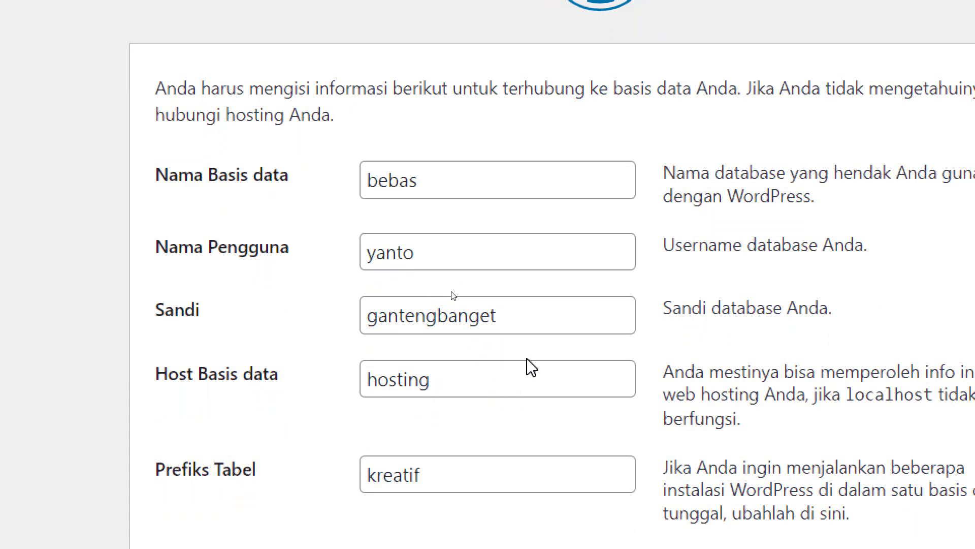
click(436, 187)
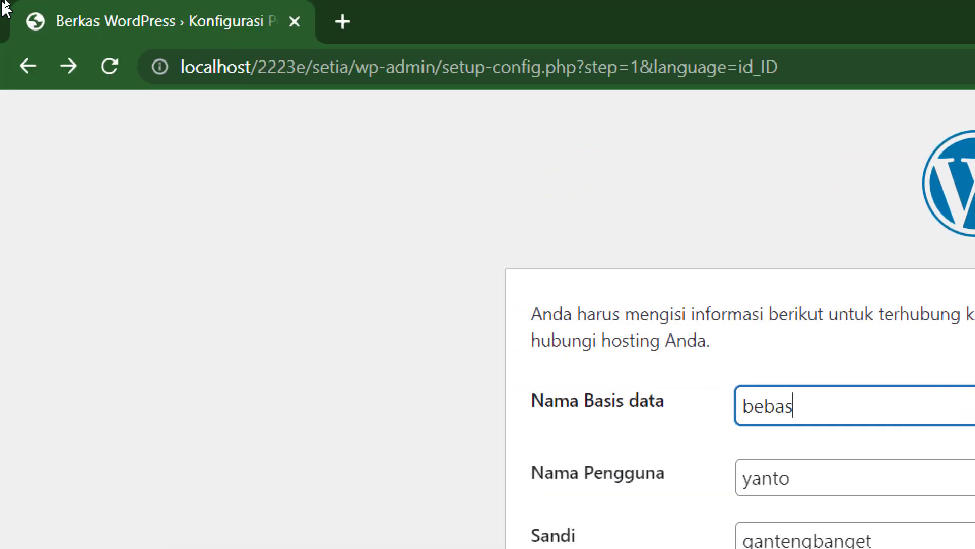
- Load localhost/phpmyadmin in a new browser tab and bring up the Sublime Text notes
click(344, 21)
text(localhost/phpma)
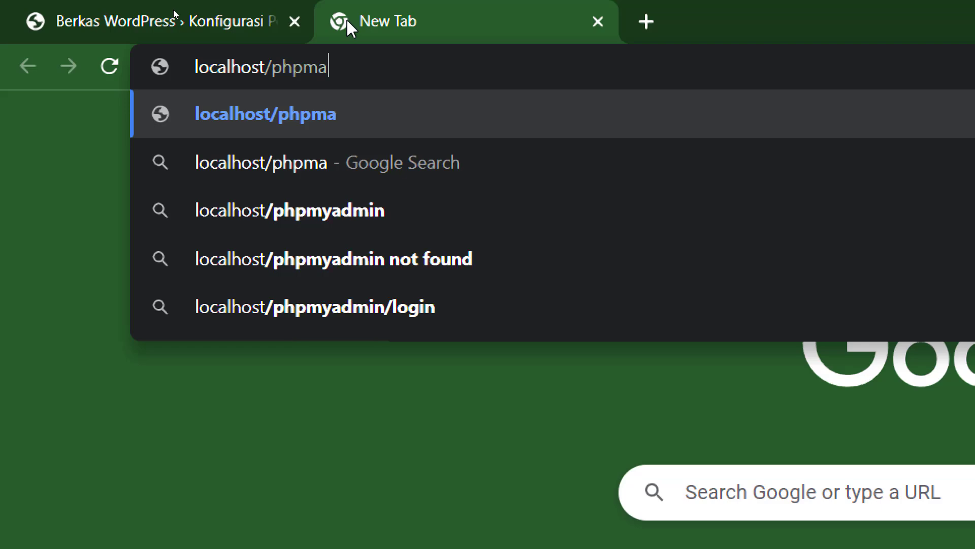
key(BackSpace)
text(yadmin)
key(Return)
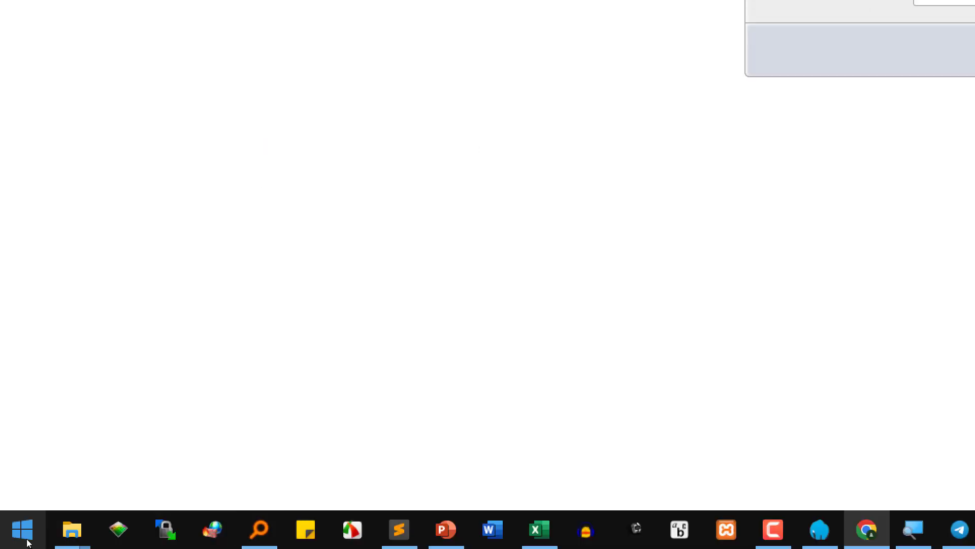
click(399, 529)
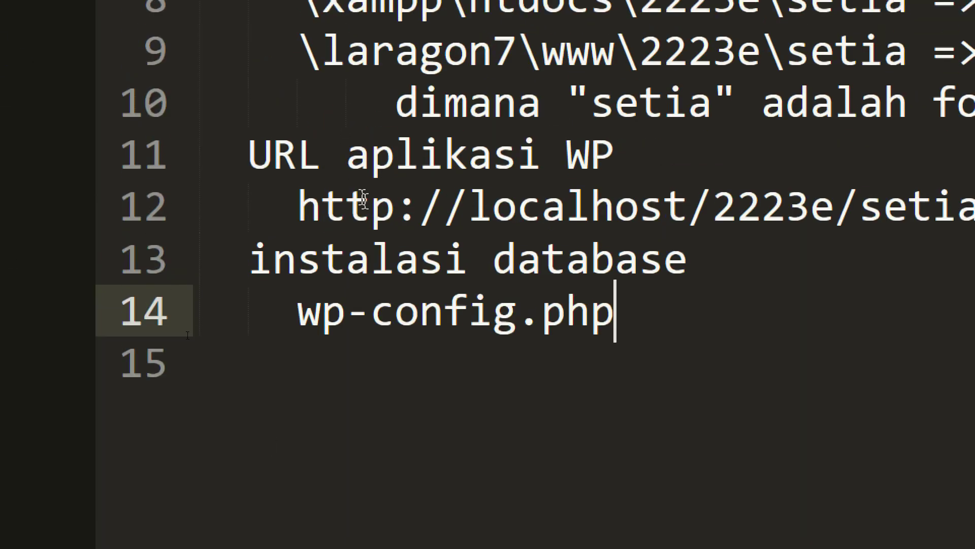
- Log in to phpMyAdmin as root and open the Databases list
click(714, 529)
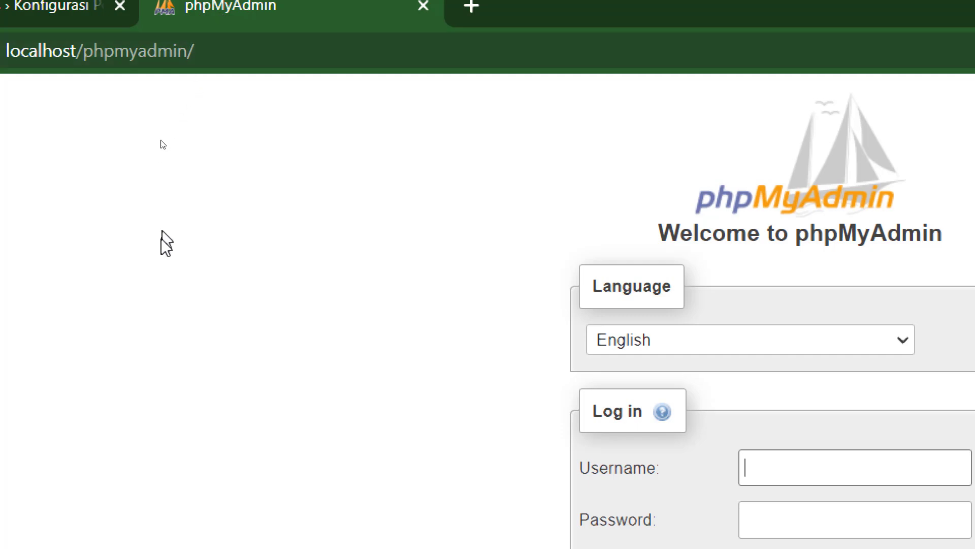
text(root)
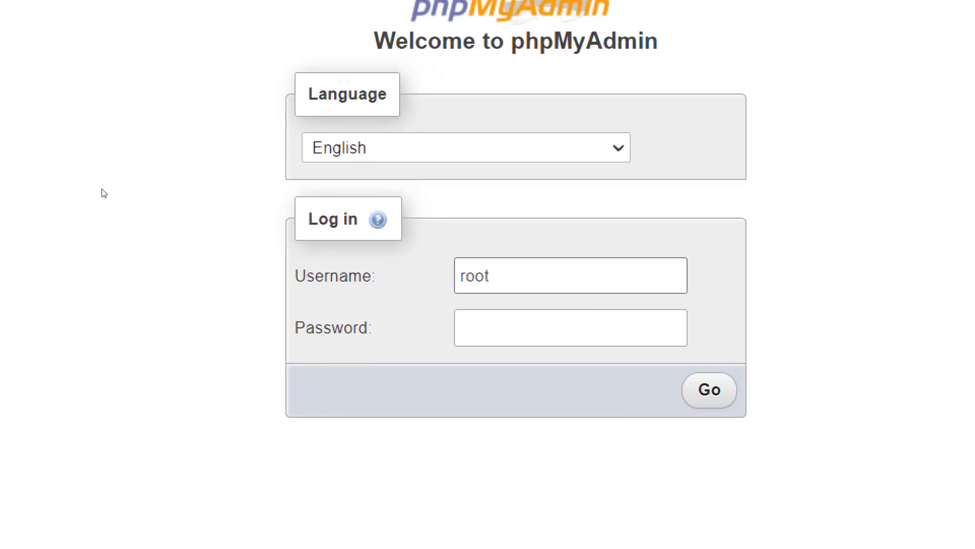
key(Return)
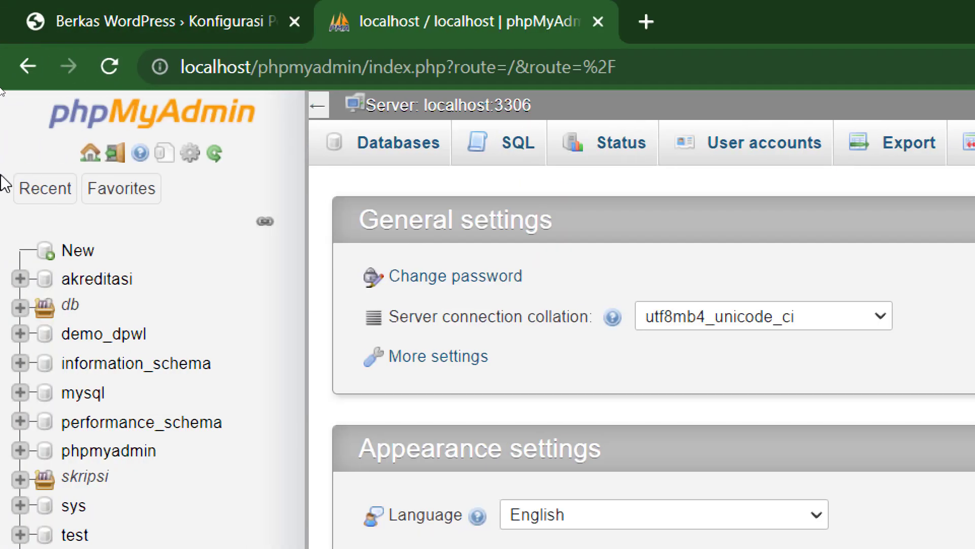
click(394, 151)
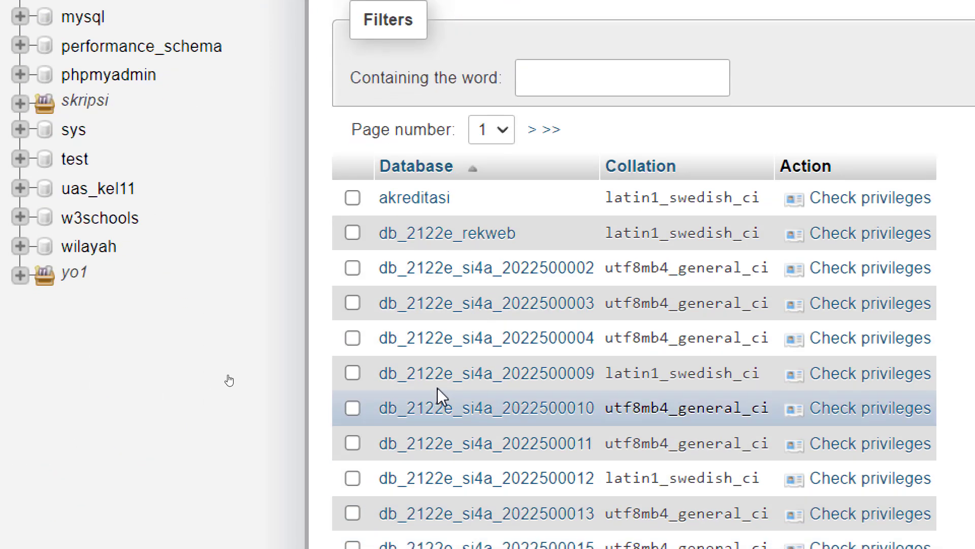
- Browse the database list across pages two and three, then back to page one
scroll(549, 338, down, 2)
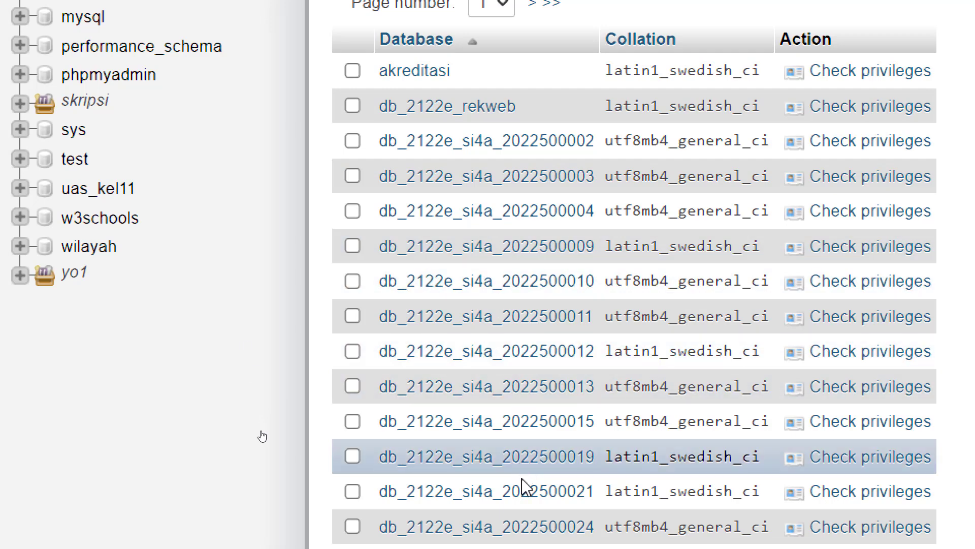
scroll(525, 487, down, 20)
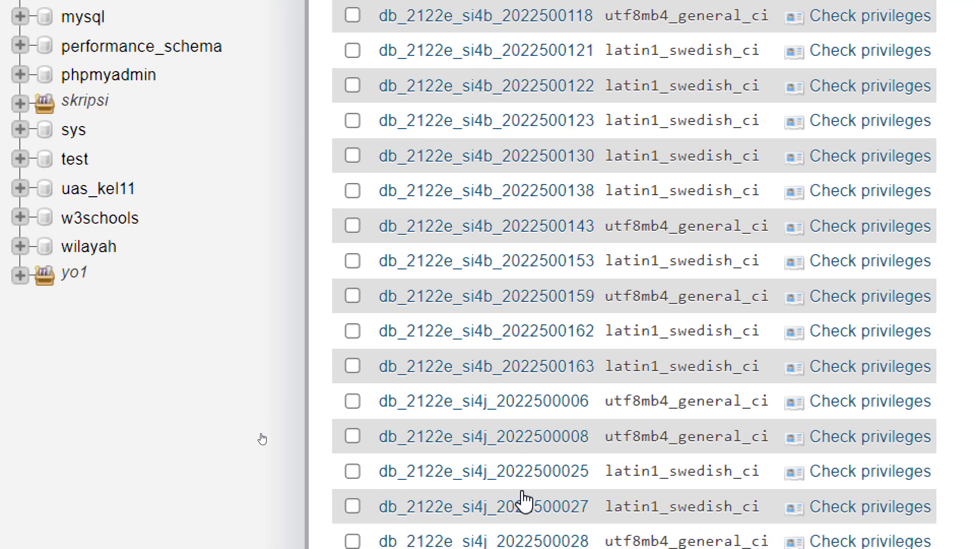
scroll(526, 500, down, 20)
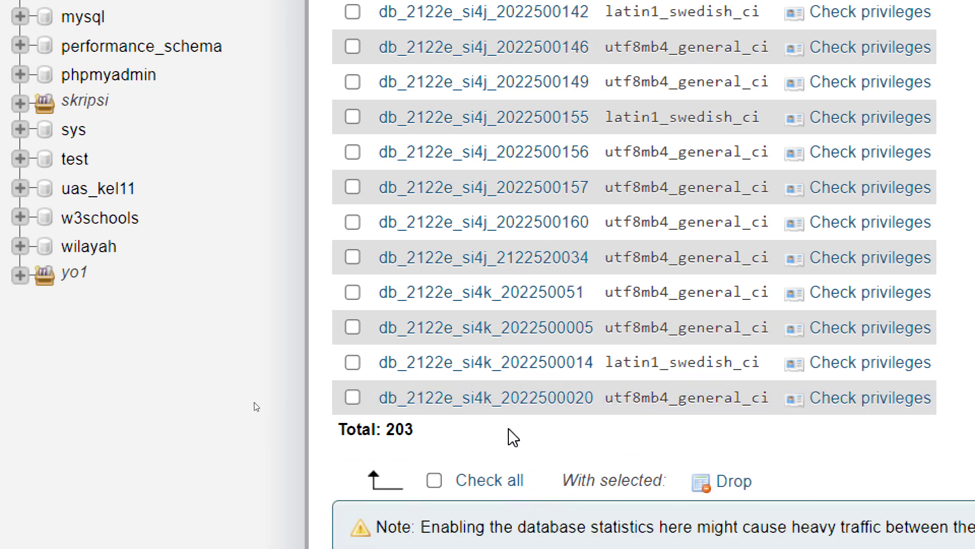
scroll(511, 437, up, 20)
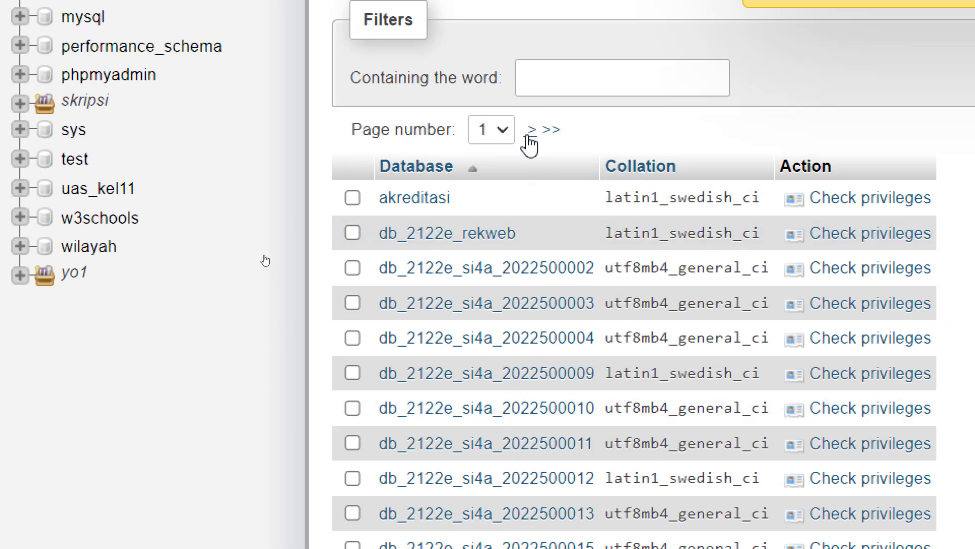
click(532, 129)
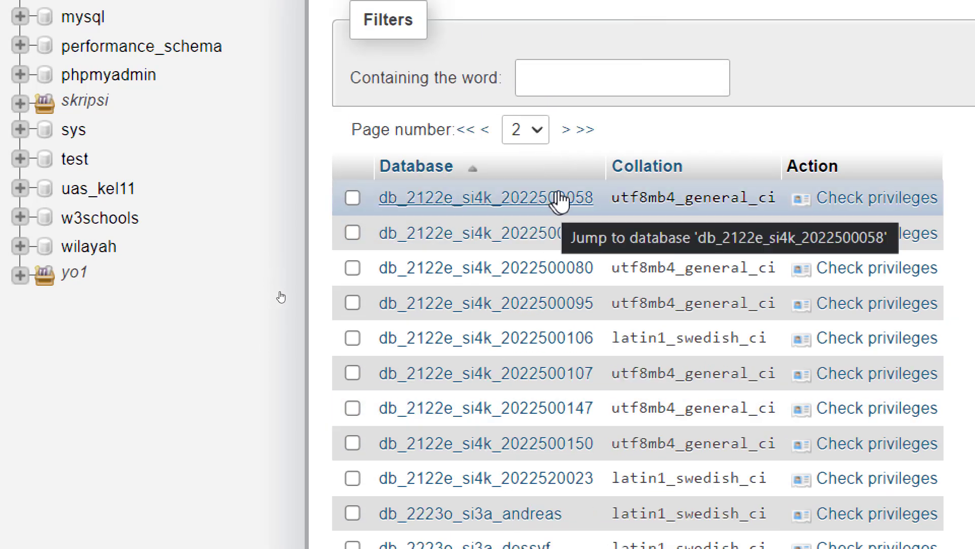
click(565, 130)
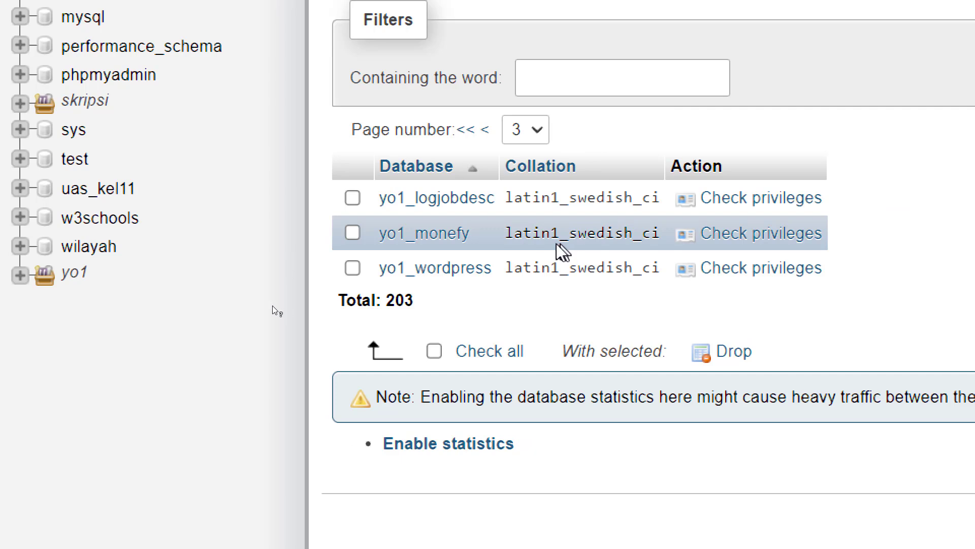
click(465, 131)
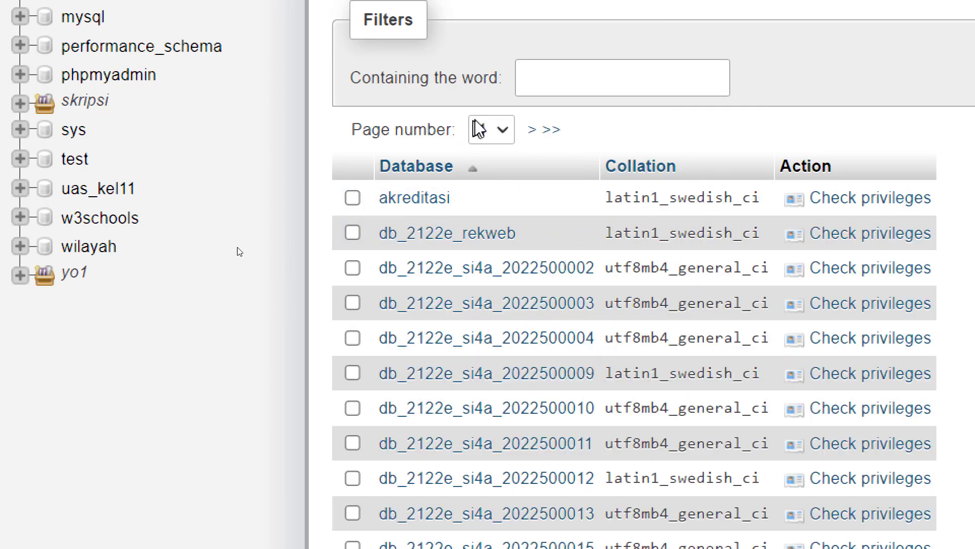
- Filter the databases by the word db_set
click(558, 89)
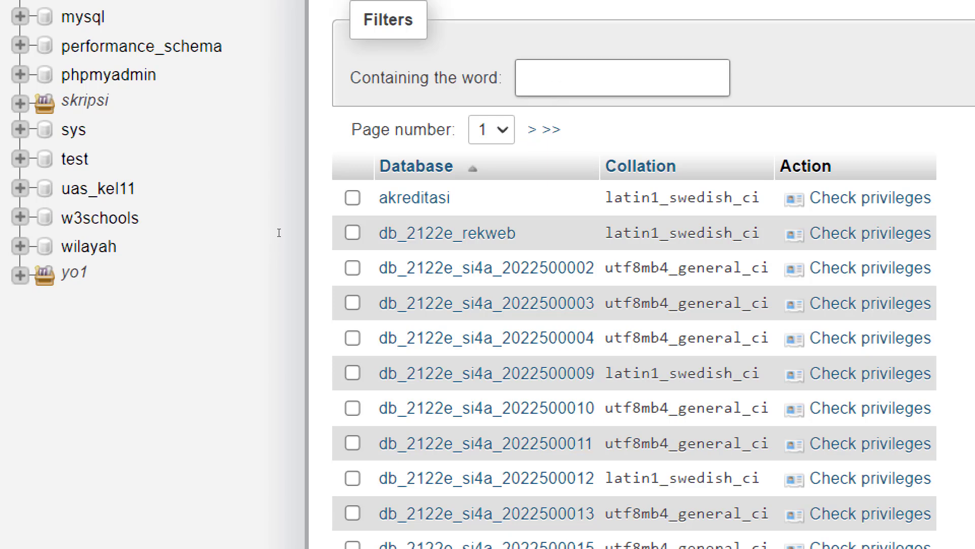
text(db_set)
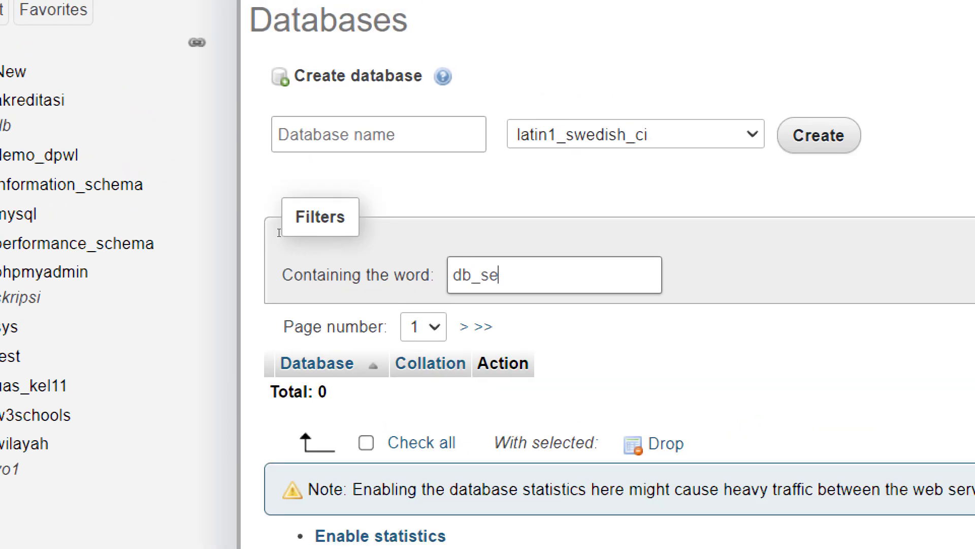
click(452, 328)
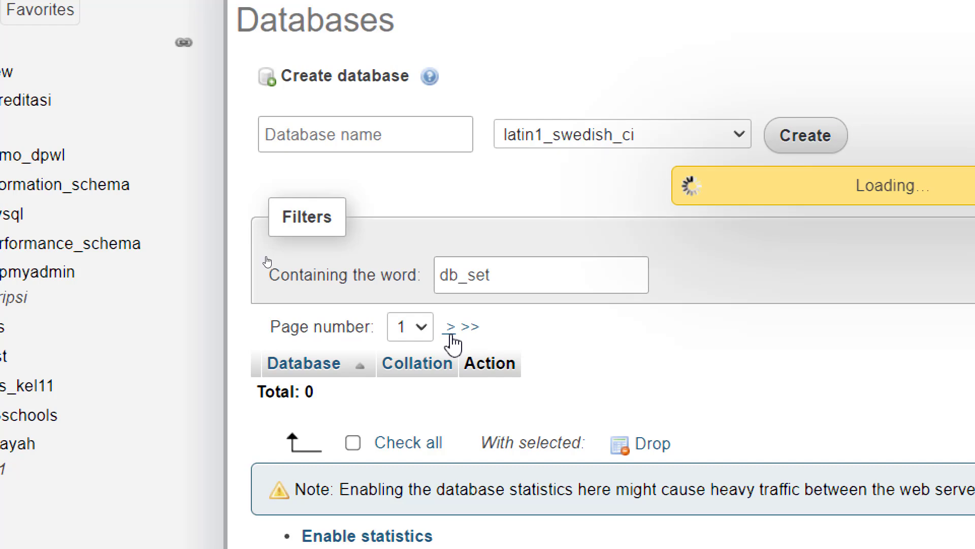
click(506, 281)
text(db_se)
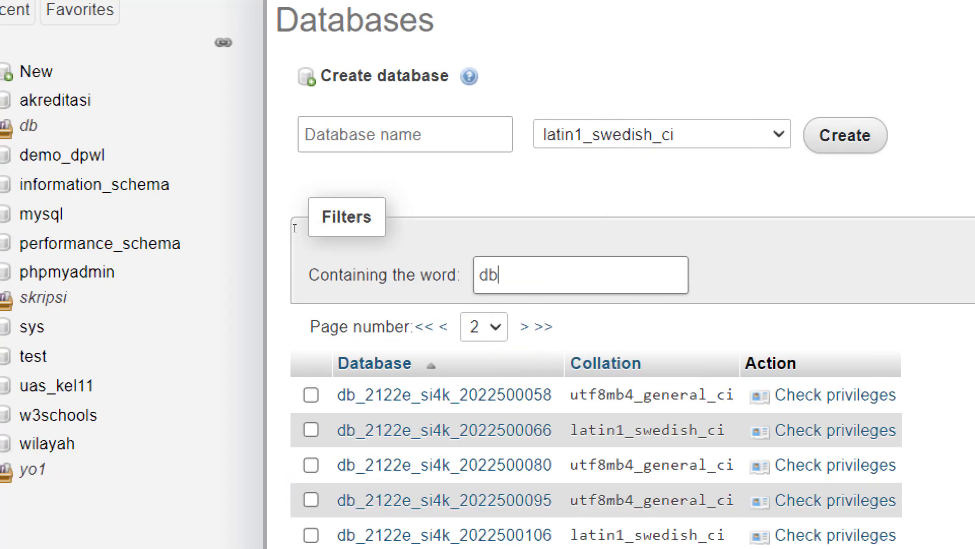
text(t)
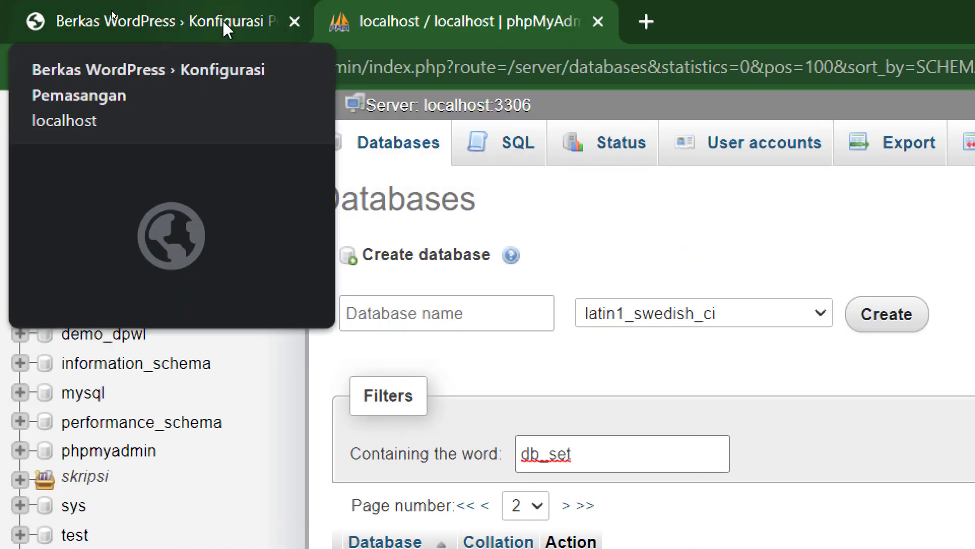
click(222, 19)
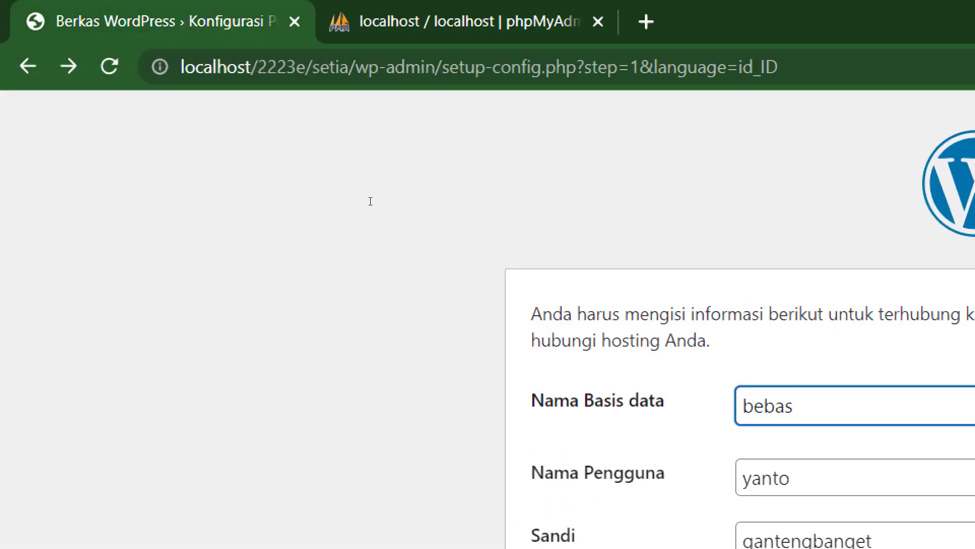
double_click(326, 72)
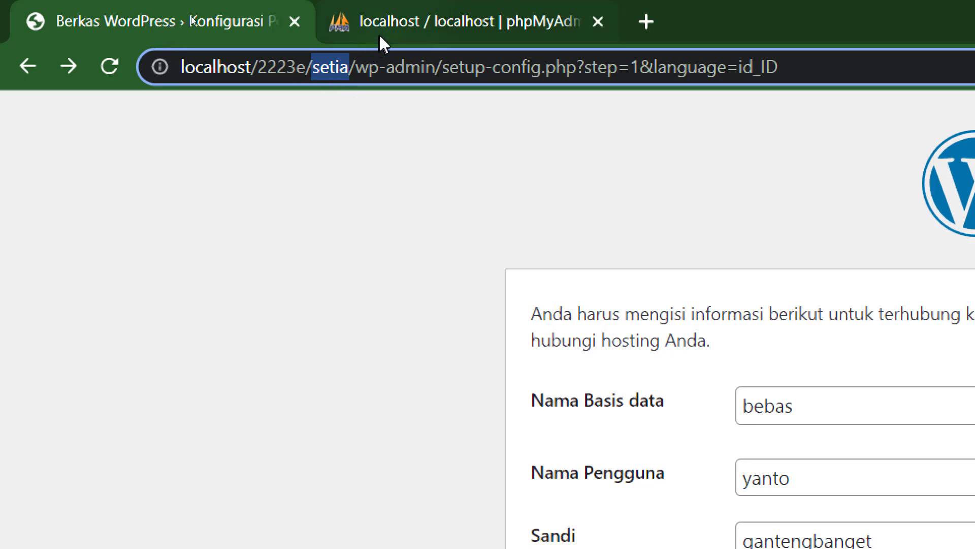
mouse_move(395, 22)
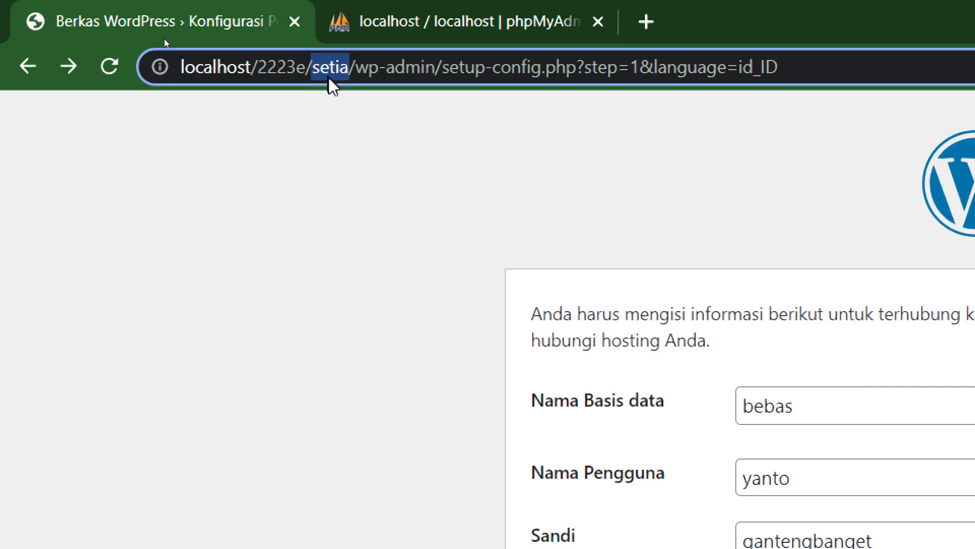
click(407, 8)
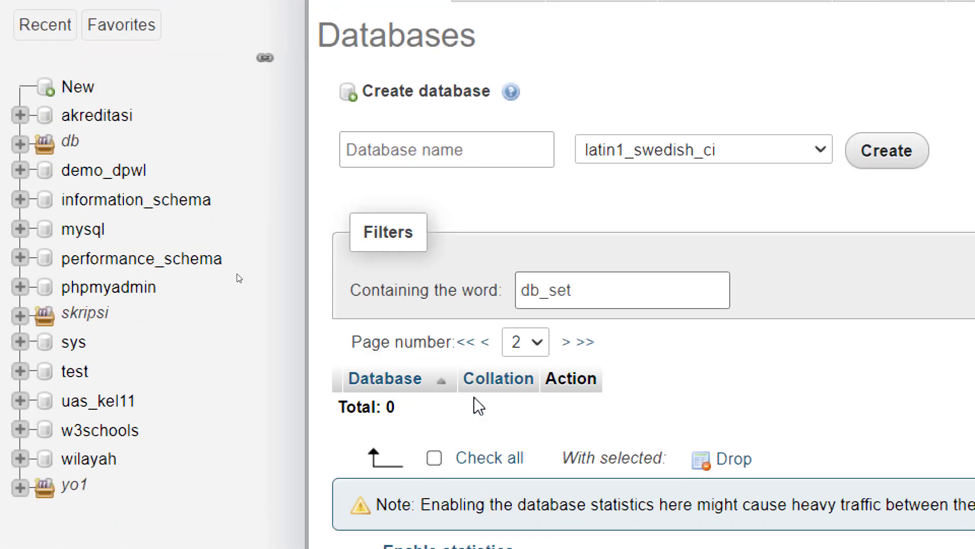
- Return to page 1 of the unfiltered database list and glance at the WordPress tab
click(471, 343)
scroll(481, 352, down, 2)
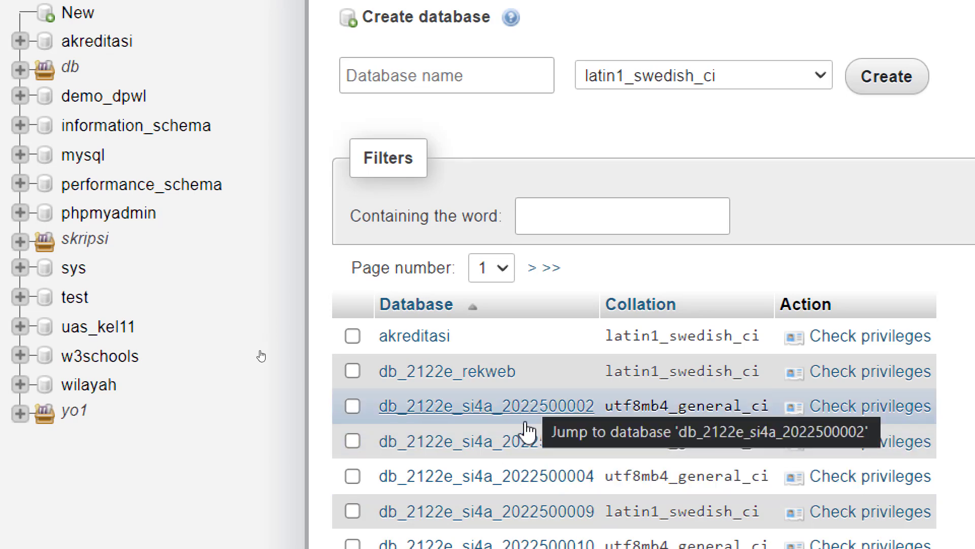
scroll(533, 401, down, 3)
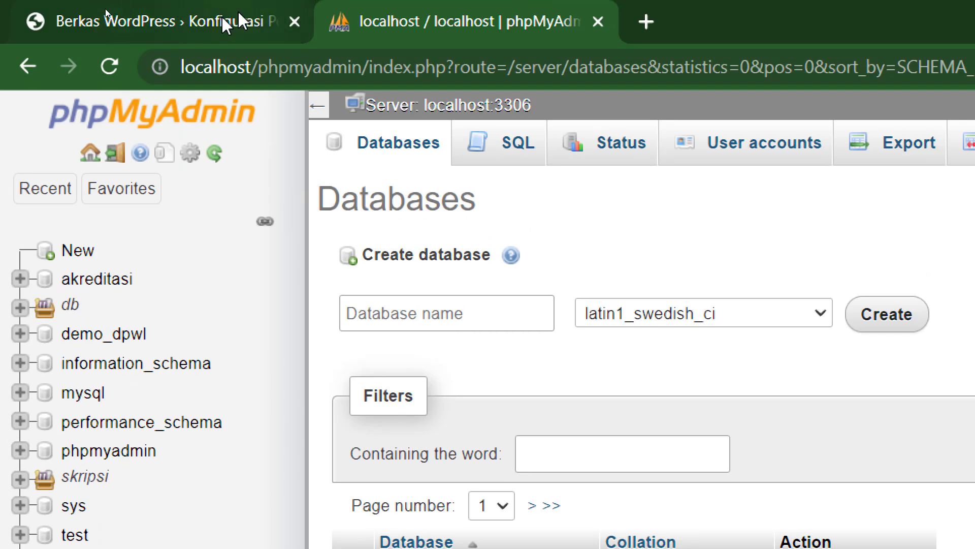
click(236, 21)
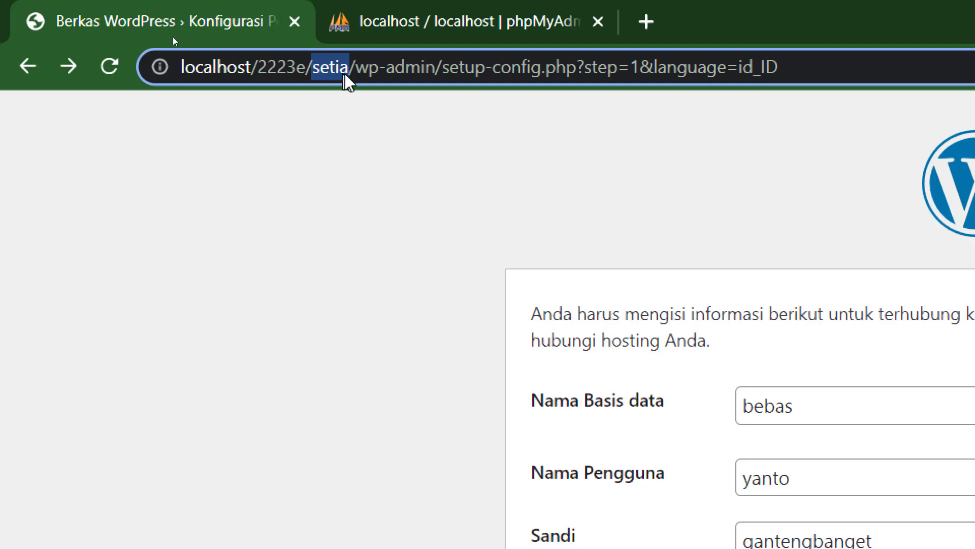
click(405, 25)
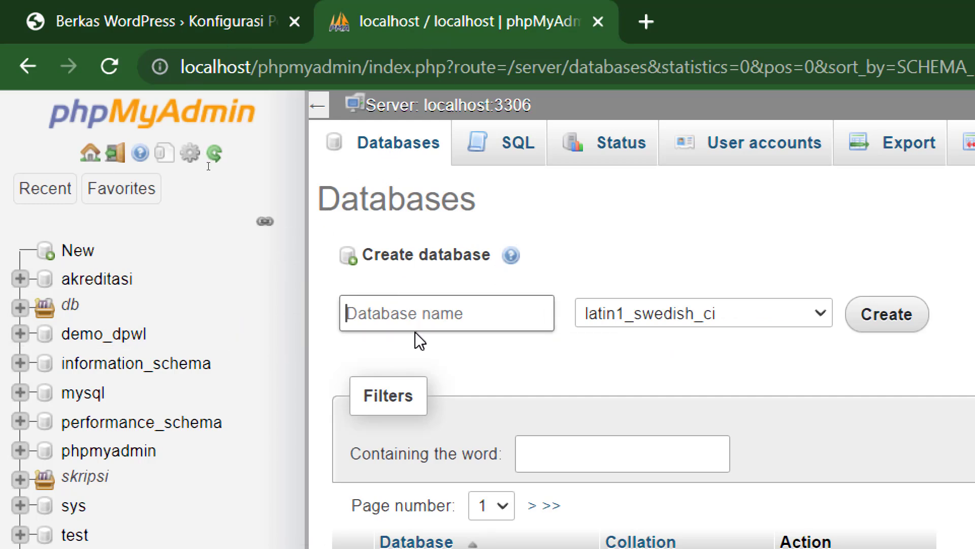
- Type db_setia as the new database name, checking the WordPress folder name
key(Return)
text(db))
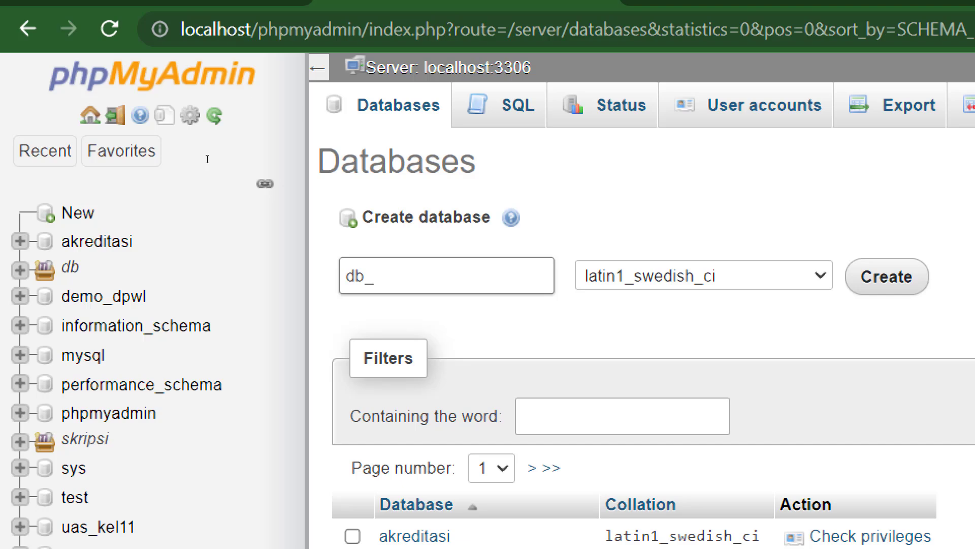
text(jo)
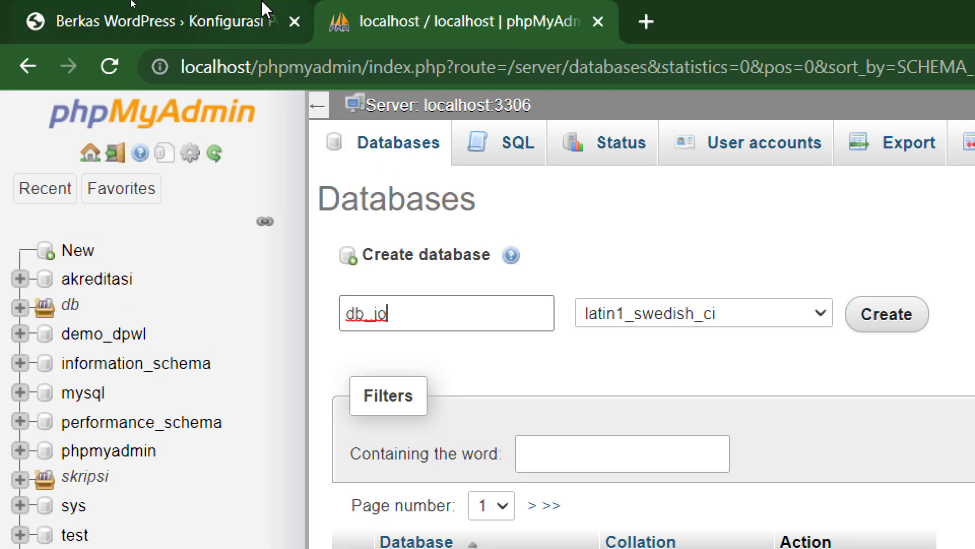
click(261, 8)
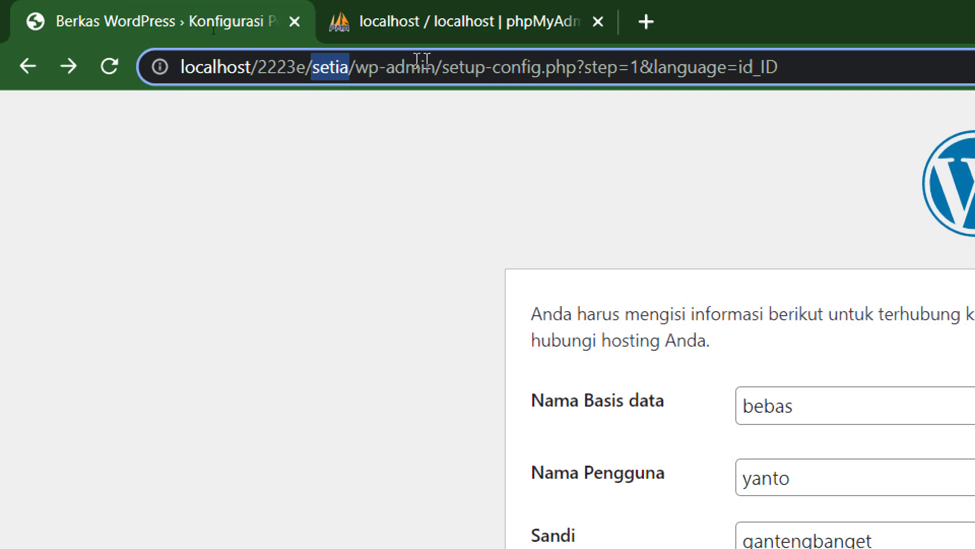
click(430, 30)
key(BackSpace)
key(BackSpace)
text(setiaw)
key(BackSpace)
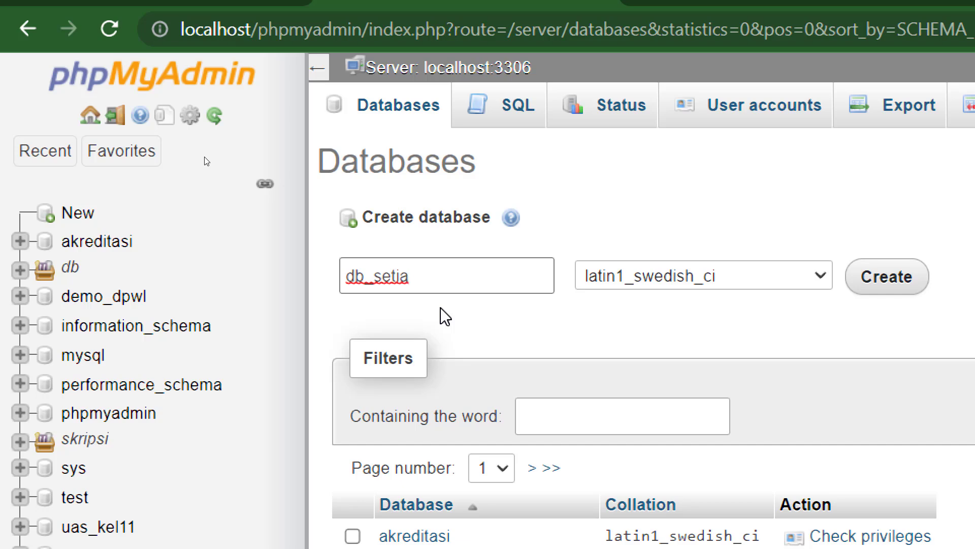
- Compare db_setia against the WordPress setup address before creating it
double_click(391, 269)
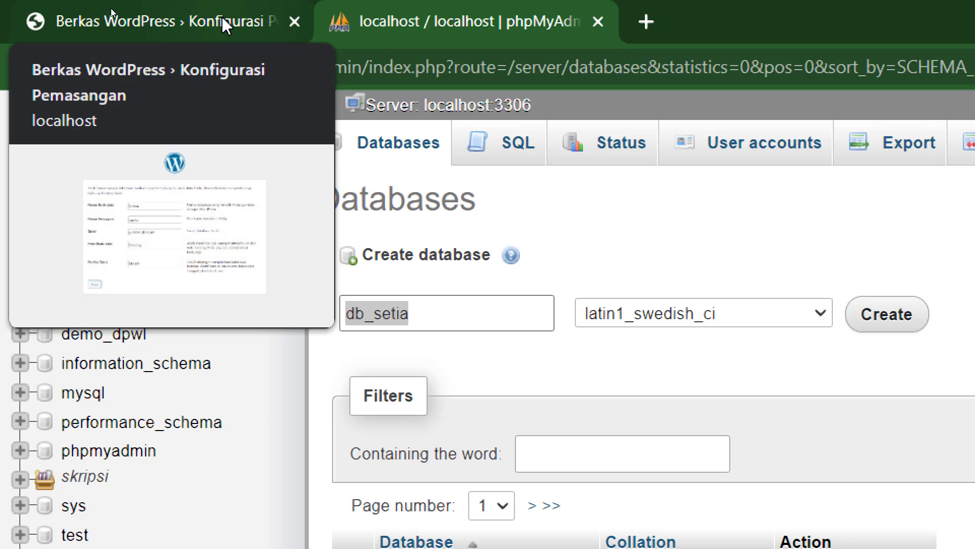
click(222, 15)
click(333, 67)
click(400, 17)
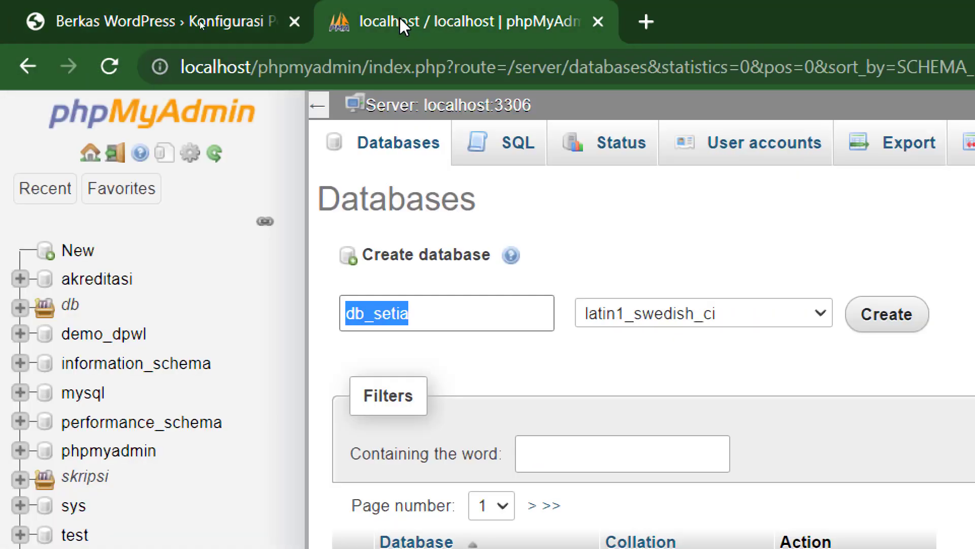
click(379, 305)
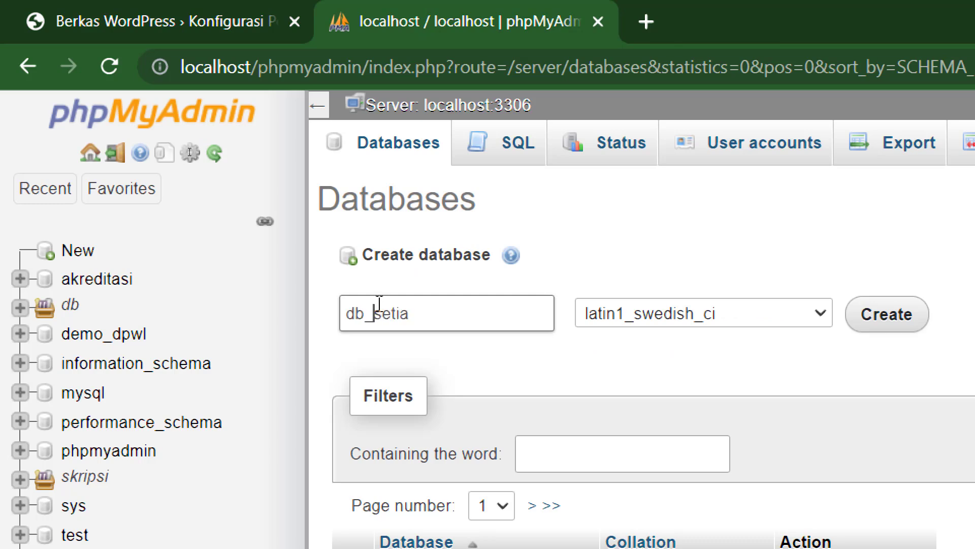
click(419, 312)
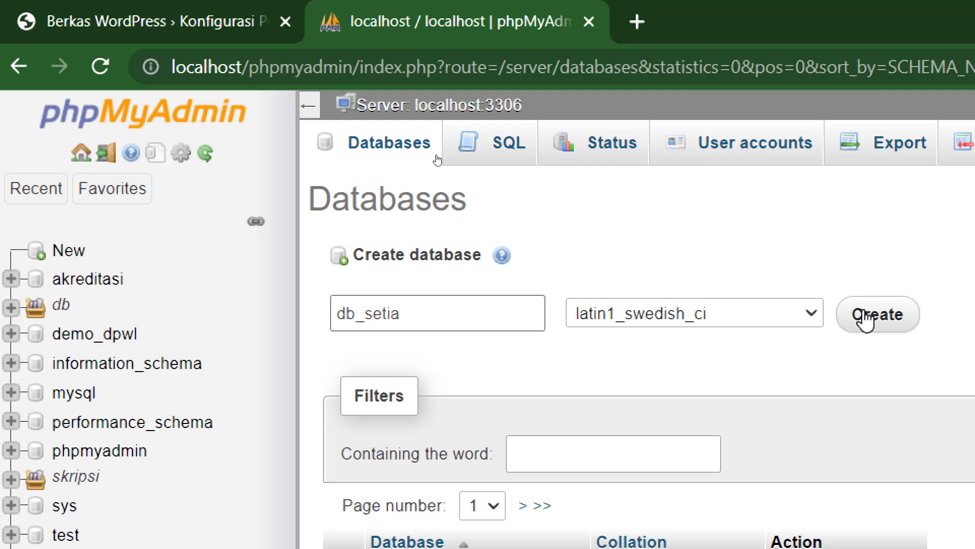
- Create the db_setia database and view its empty structure
click(866, 318)
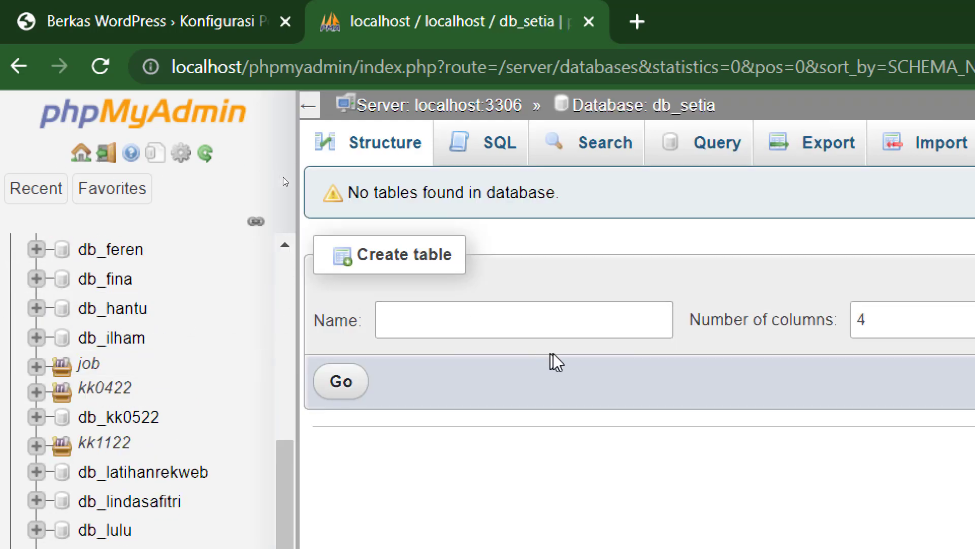
click(413, 152)
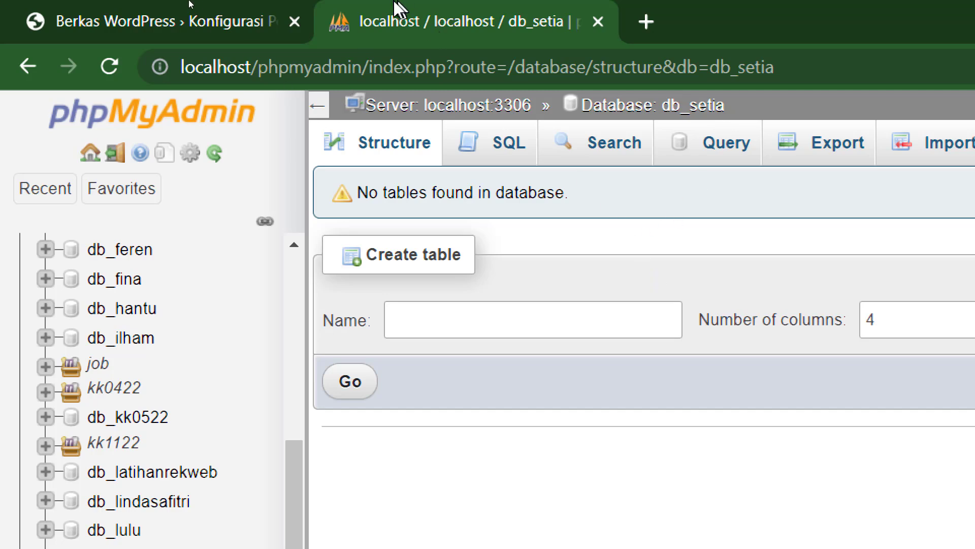
- Copy db_setia from the phpMyAdmin address and paste it over bebas as the database name
click(215, 20)
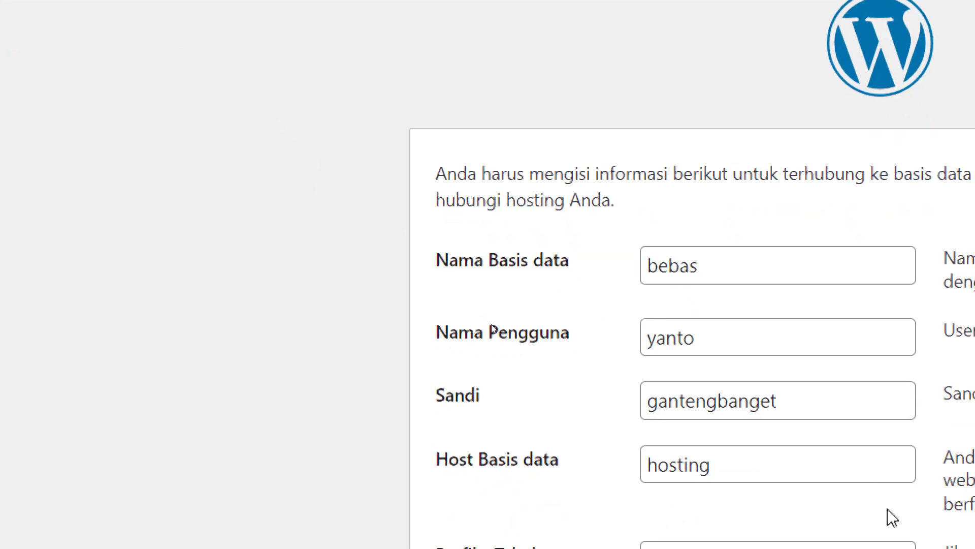
double_click(675, 262)
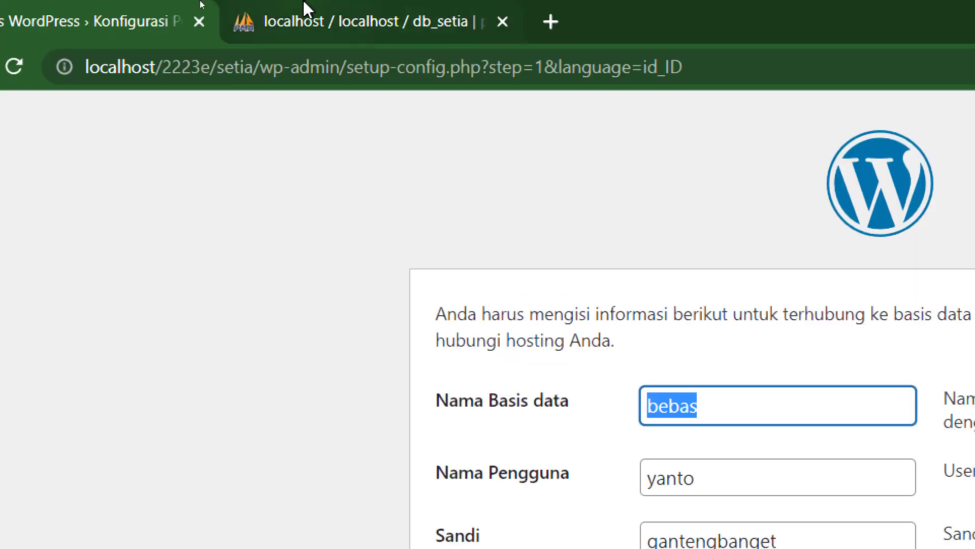
click(335, 20)
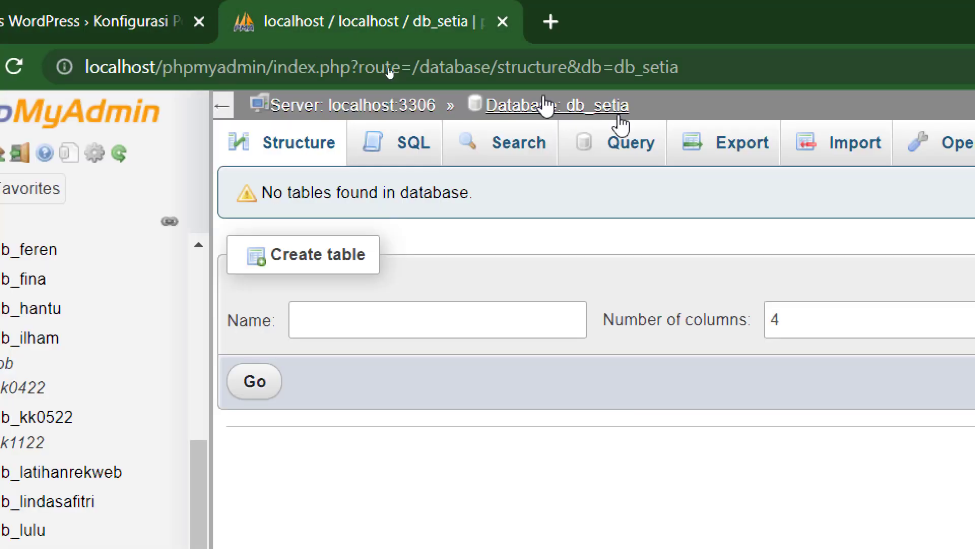
double_click(646, 66)
right_click(645, 70)
click(708, 213)
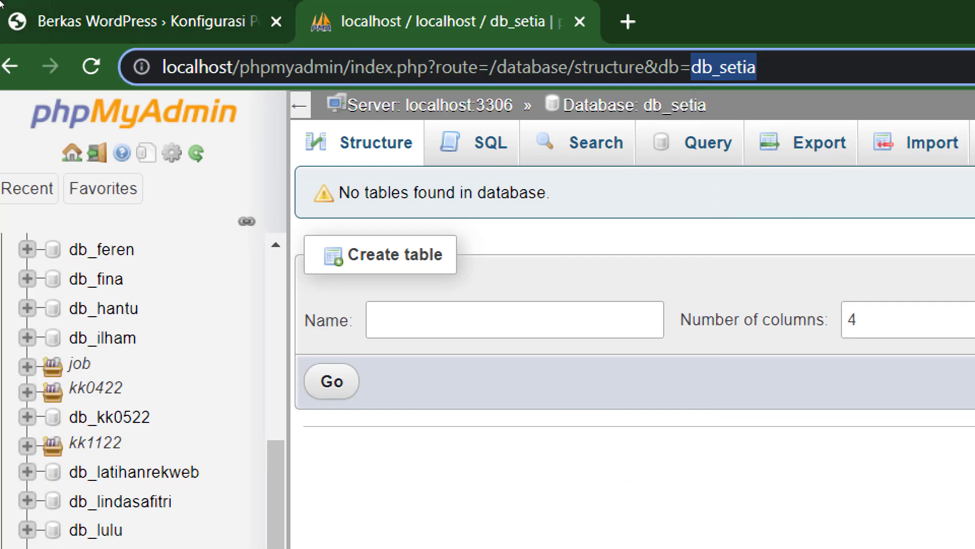
click(63, 11)
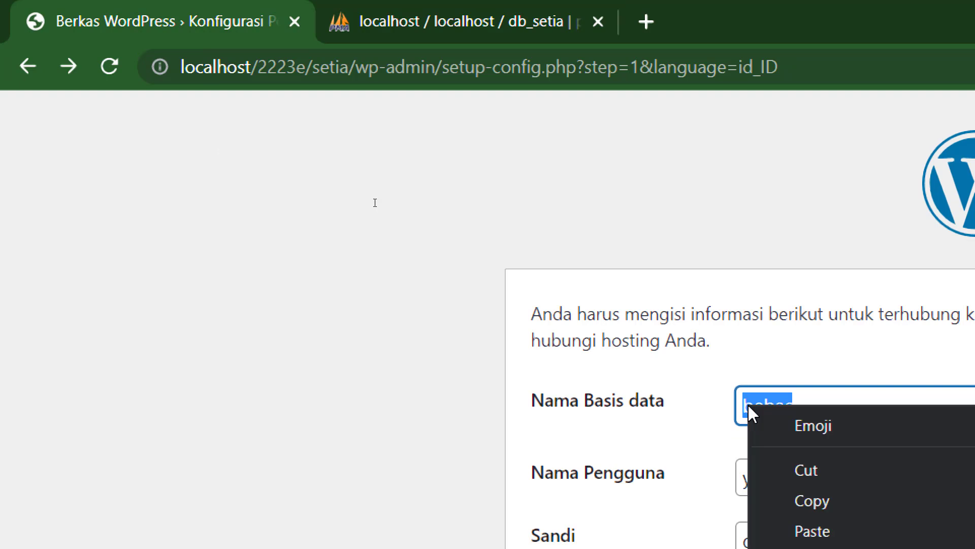
right_click(747, 407)
click(812, 529)
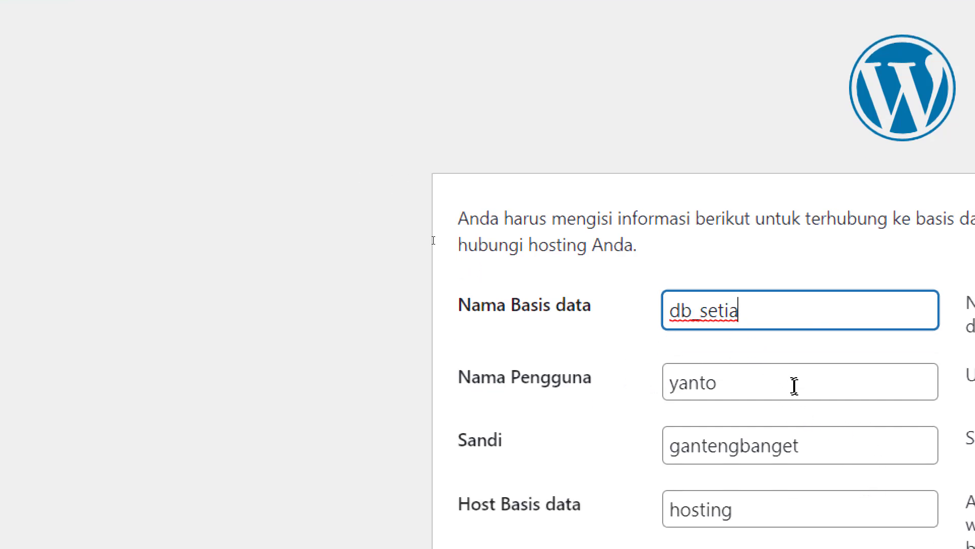
key(Tab)
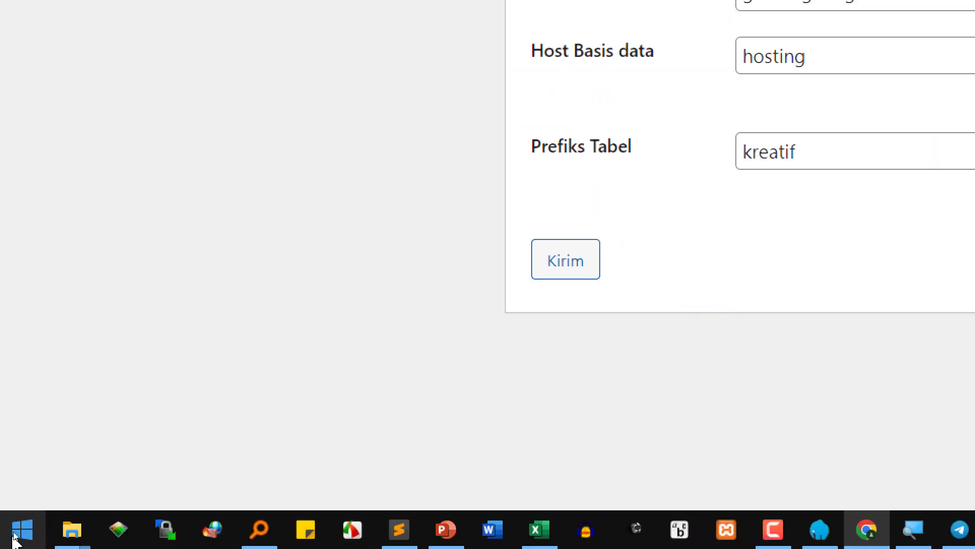
- Check the host, user, password and database values in konfig.php, then minimize Sublime Text
click(328, 548)
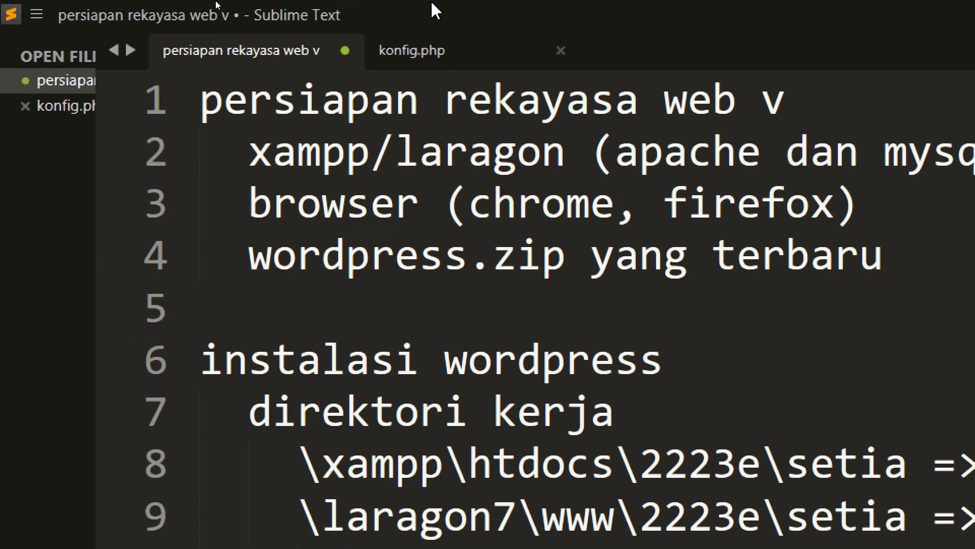
click(447, 53)
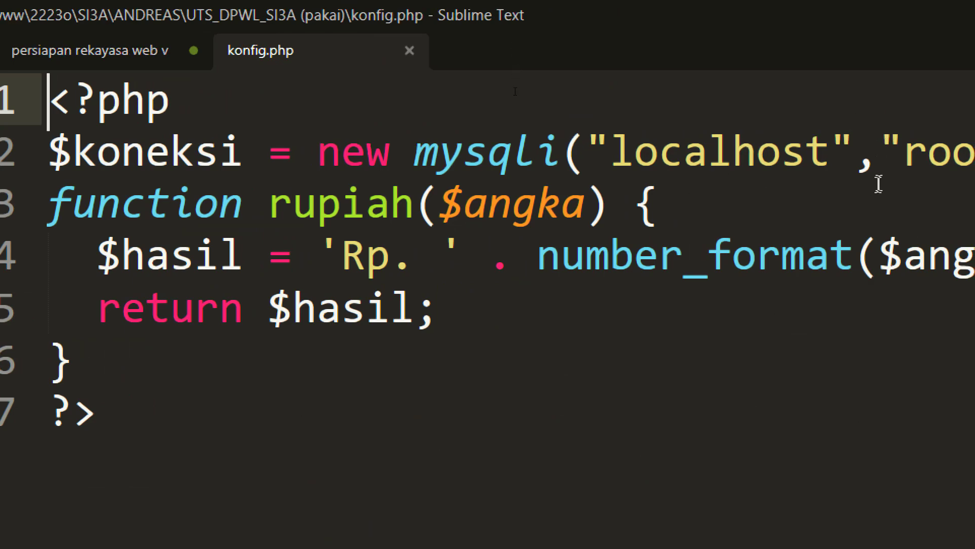
double_click(678, 148)
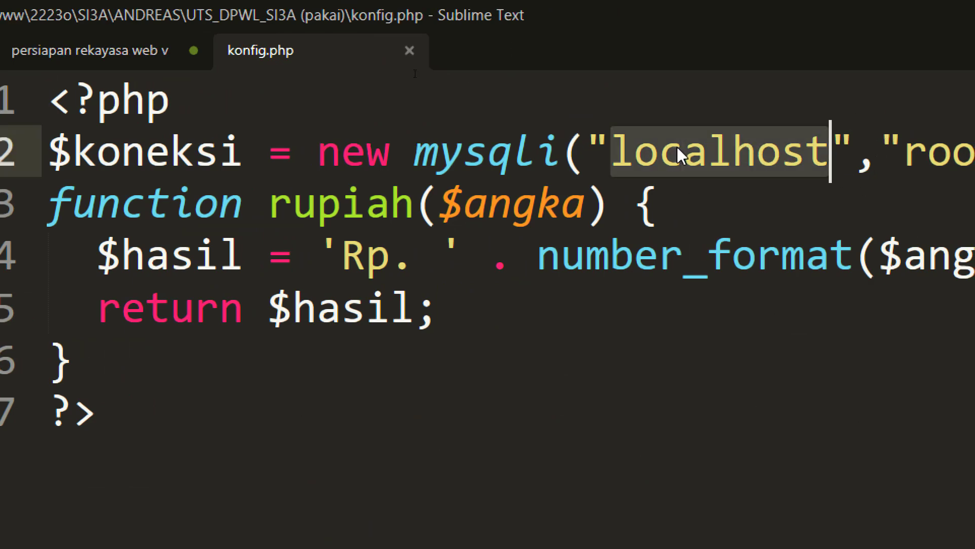
double_click(727, 151)
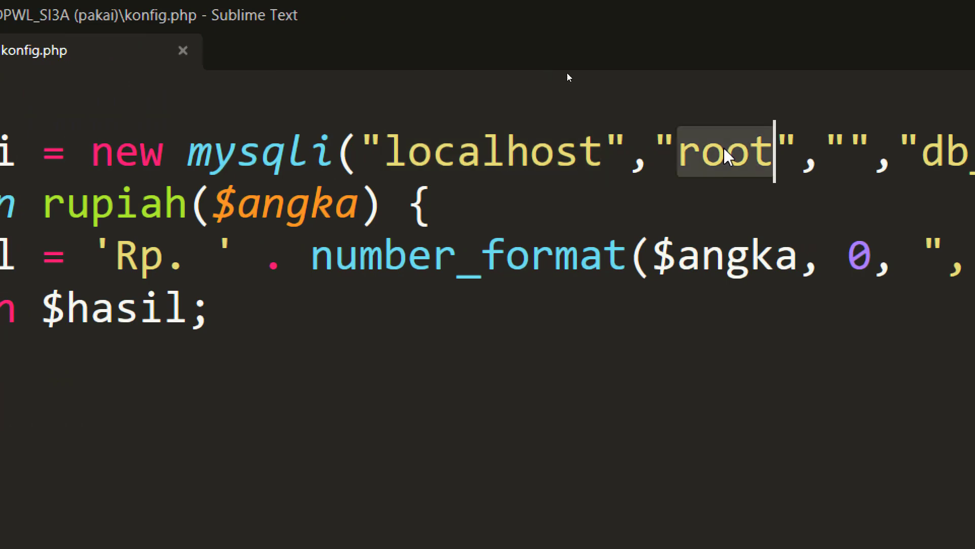
click(847, 151)
click(959, 150)
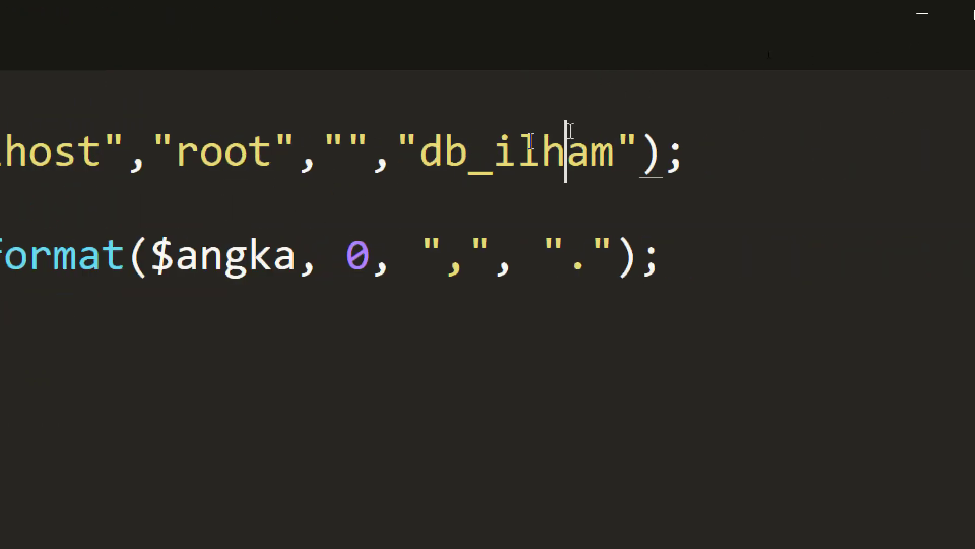
click(925, 26)
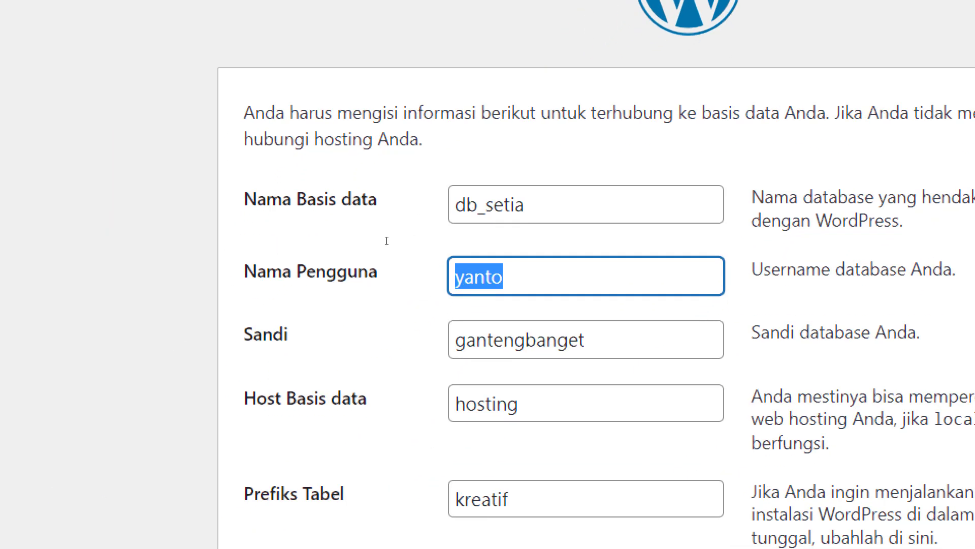
- Set the database username to root and clear the password
text(root)
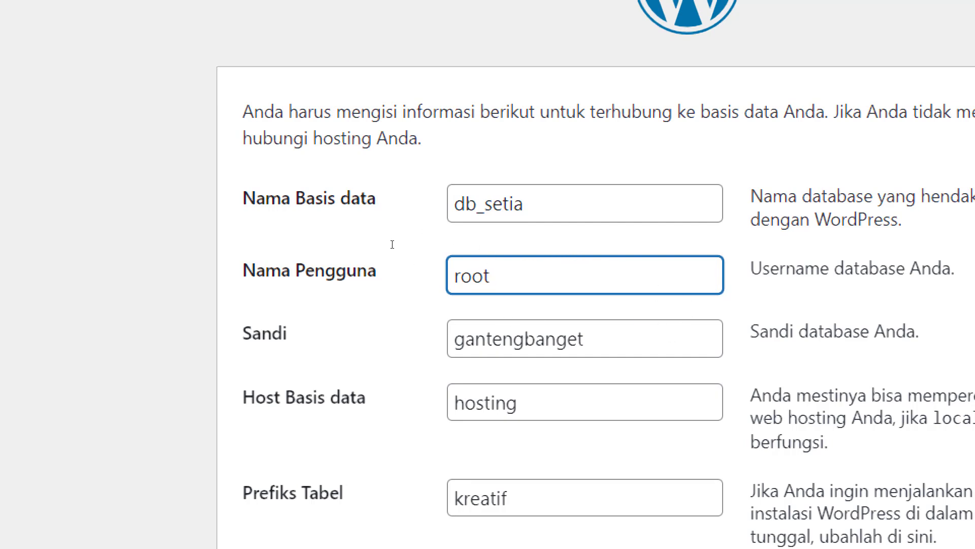
drag(618, 342, 380, 328)
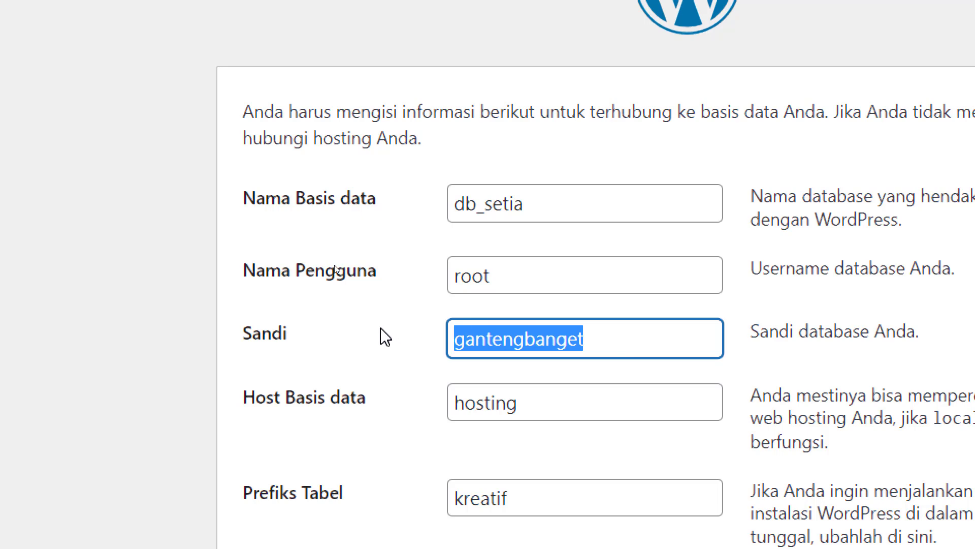
key(BackSpace)
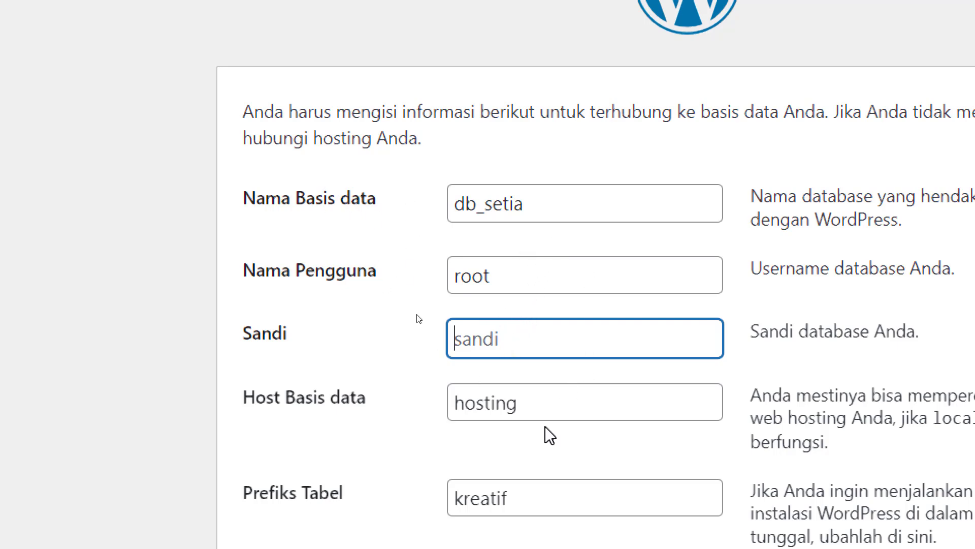
- Change the database host from hosting to localhost
key(Tab)
drag(529, 402, 438, 401)
text(localhos)
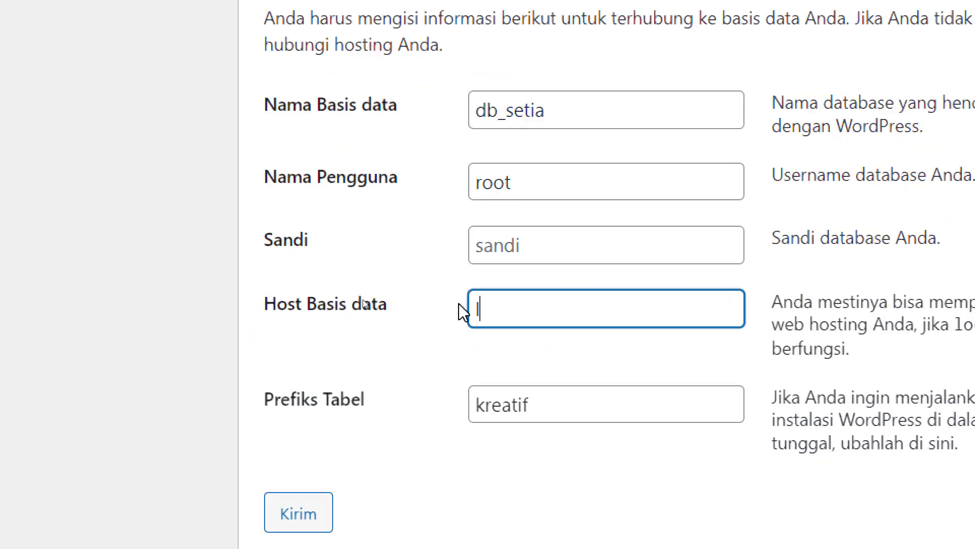
text(t)
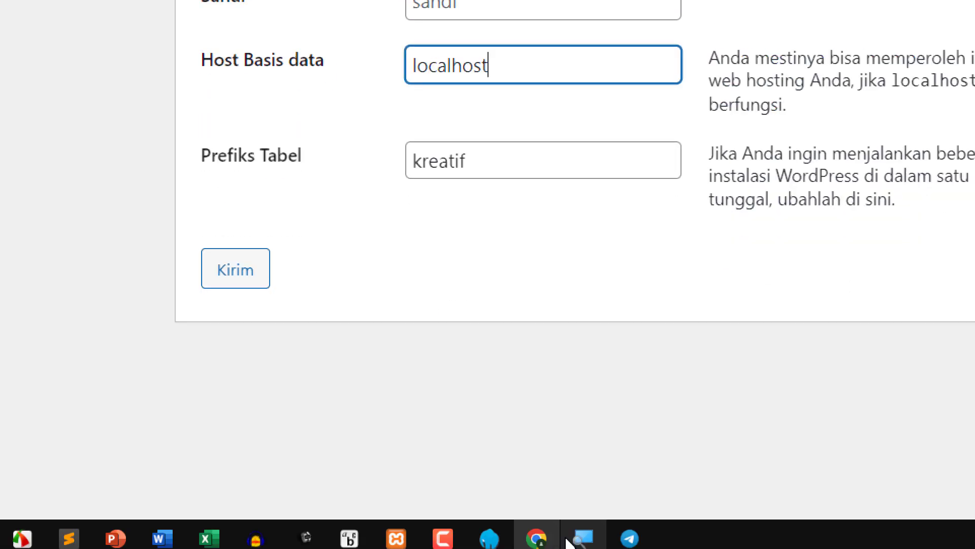
mouse_move(485, 538)
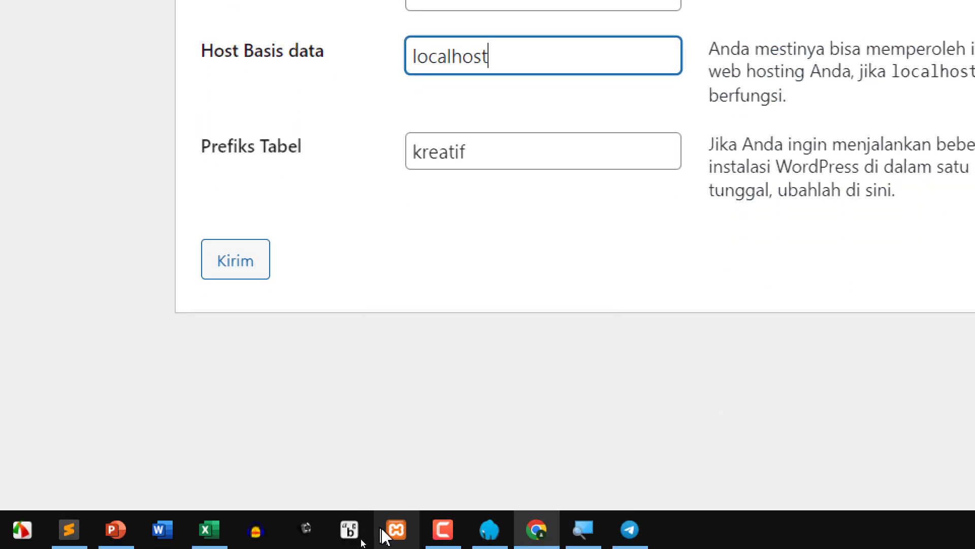
click(398, 531)
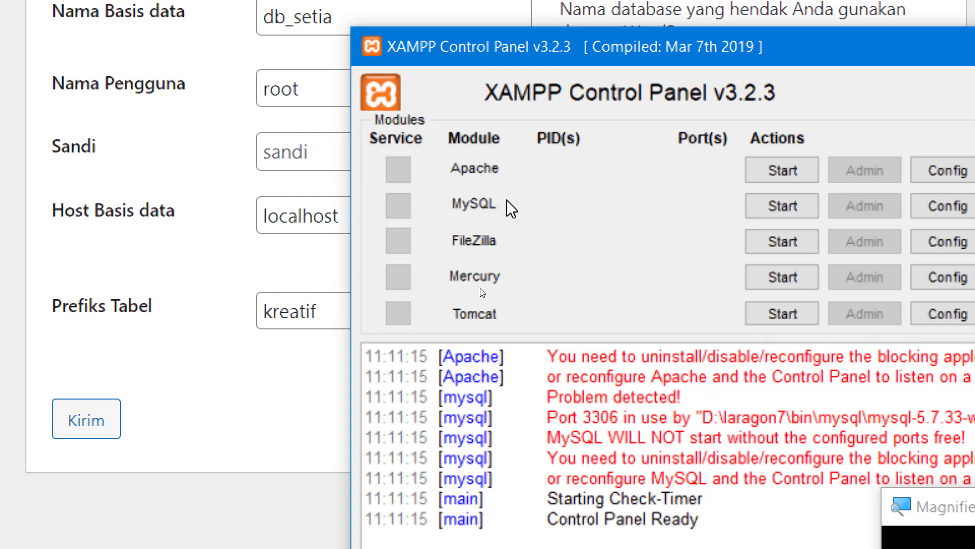
double_click(287, 215)
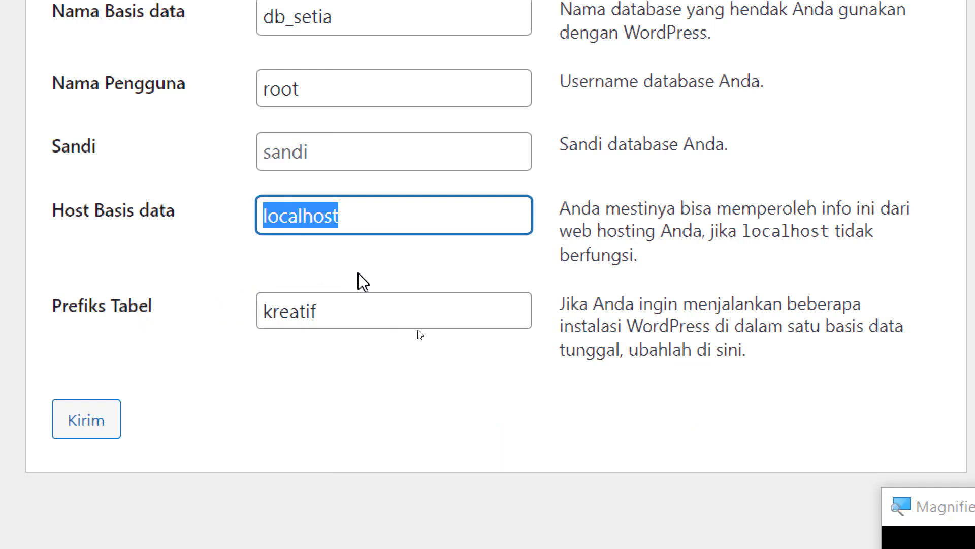
- Change the table prefix from kreatif to tbl_ by adding an underscore and replacing kreatif with tbl
click(305, 311)
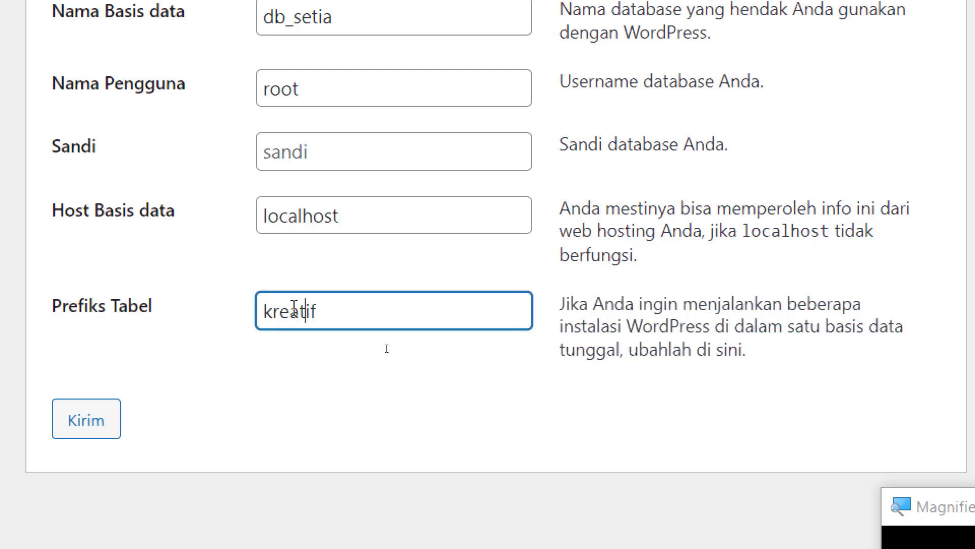
key(ctrl+a)
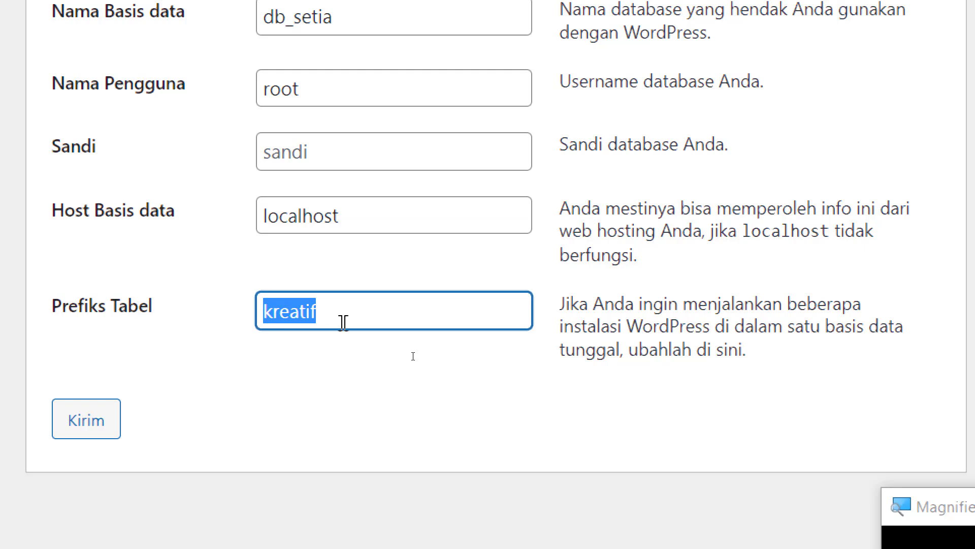
key(End)
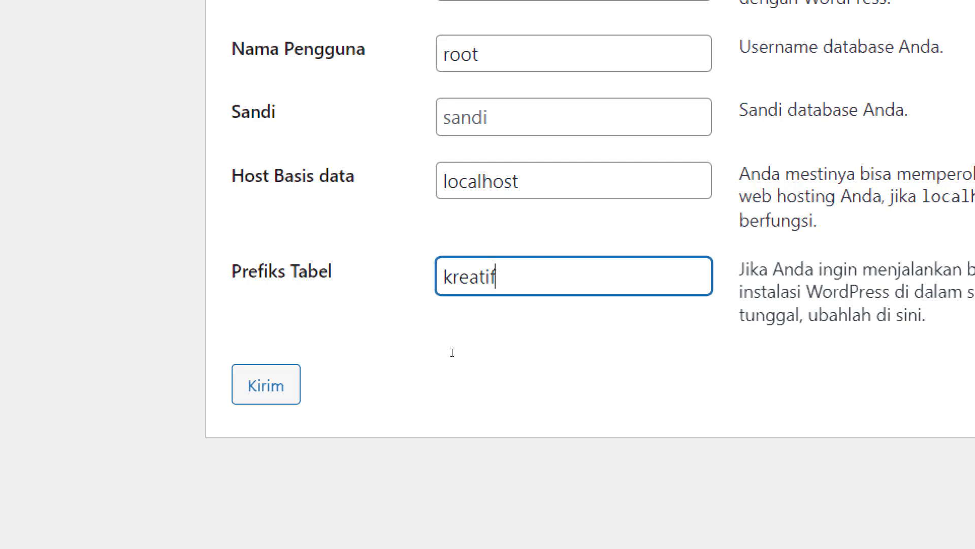
text(_)
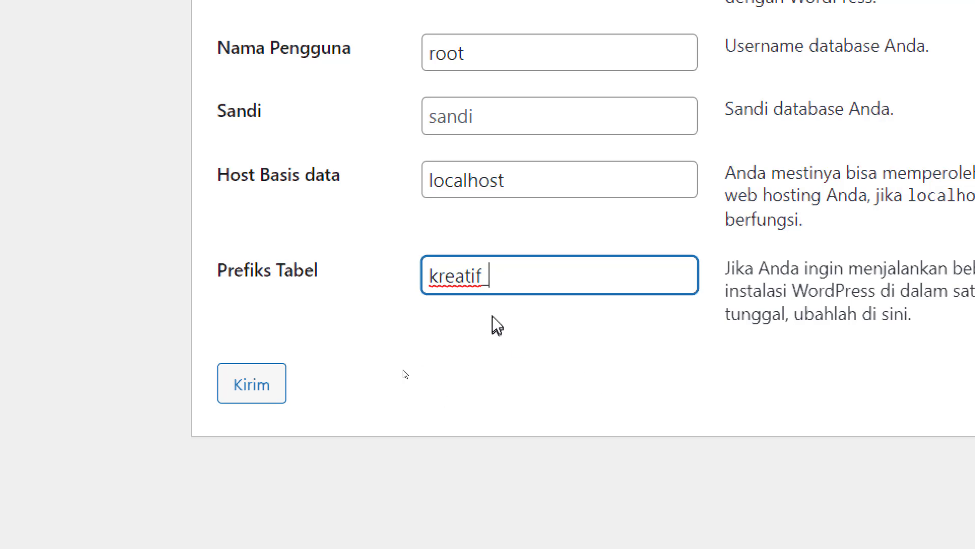
drag(481, 276, 403, 265)
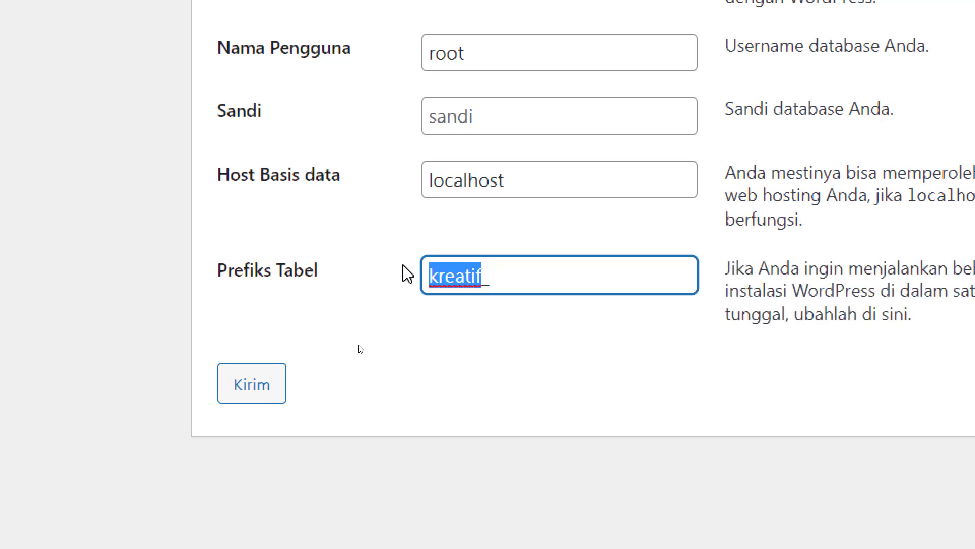
text(tbl_)
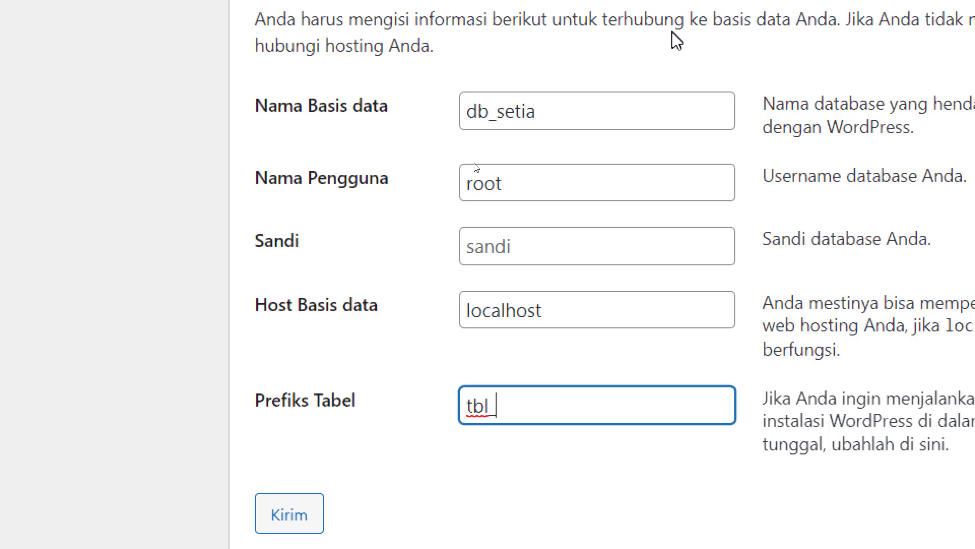
- Review the db_setia name, user, password, host and prefix fields, then submit them with Kirim
double_click(521, 107)
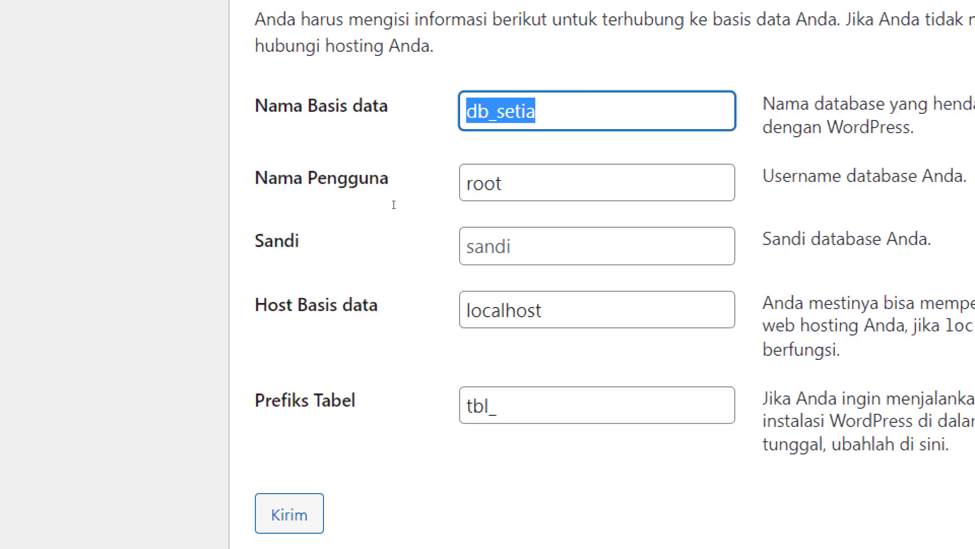
key(Tab)
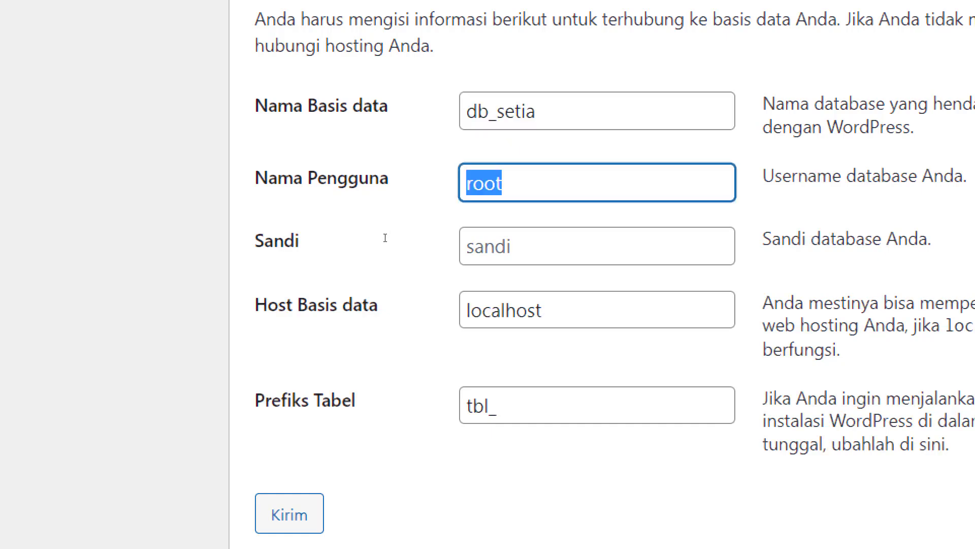
key(Tab)
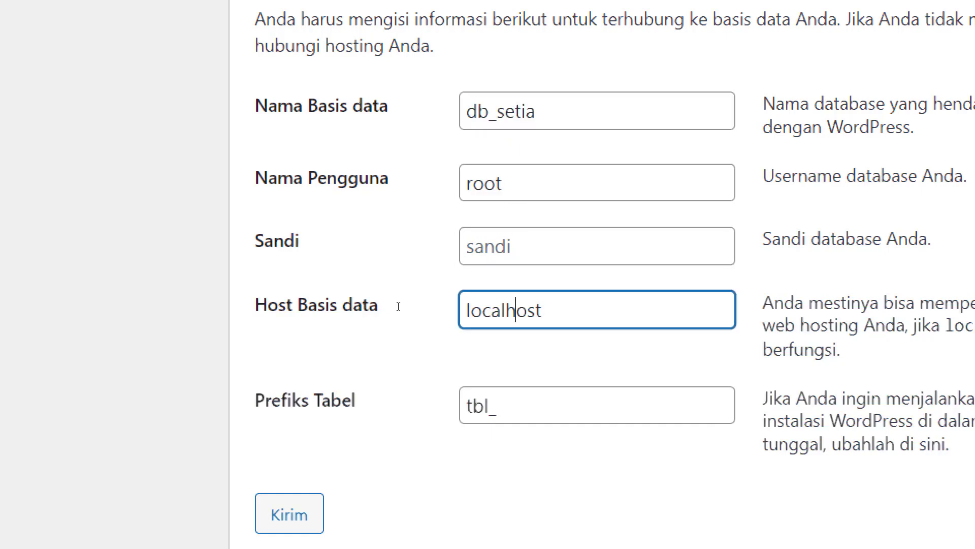
key(Tab)
click(517, 414)
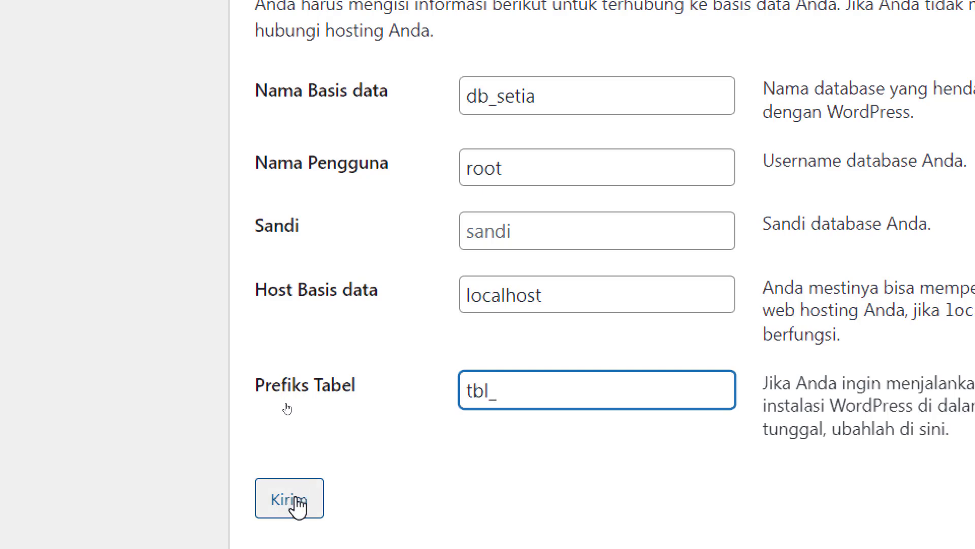
click(299, 503)
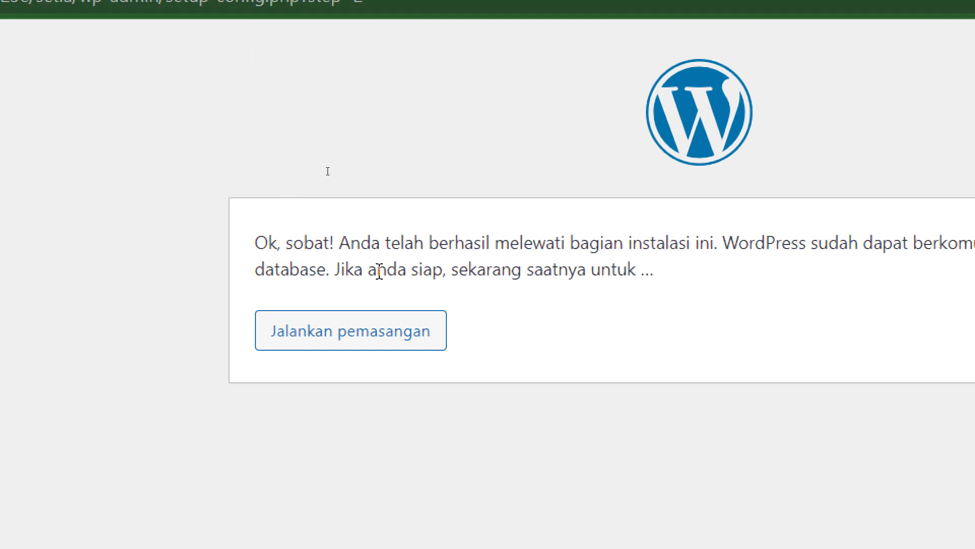
drag(256, 240, 679, 244)
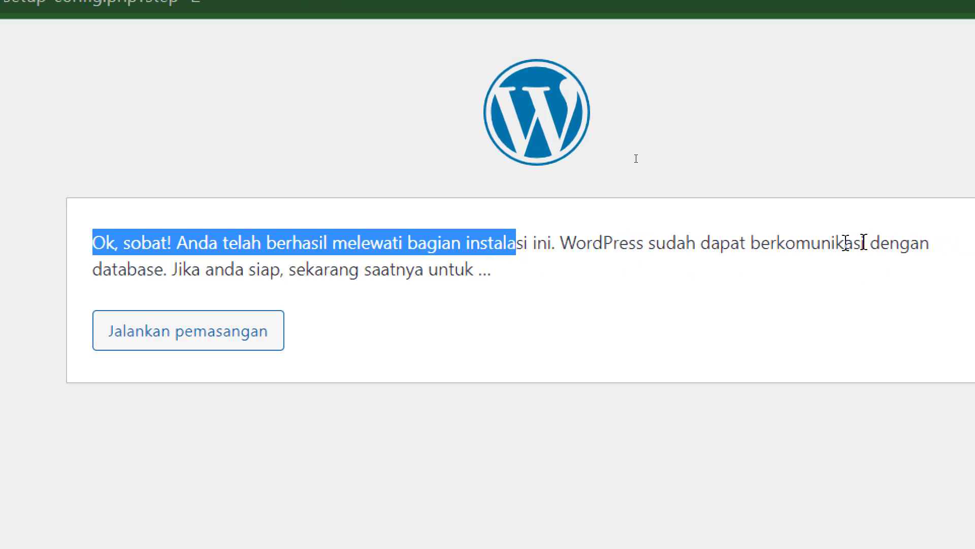
drag(235, 269, 424, 269)
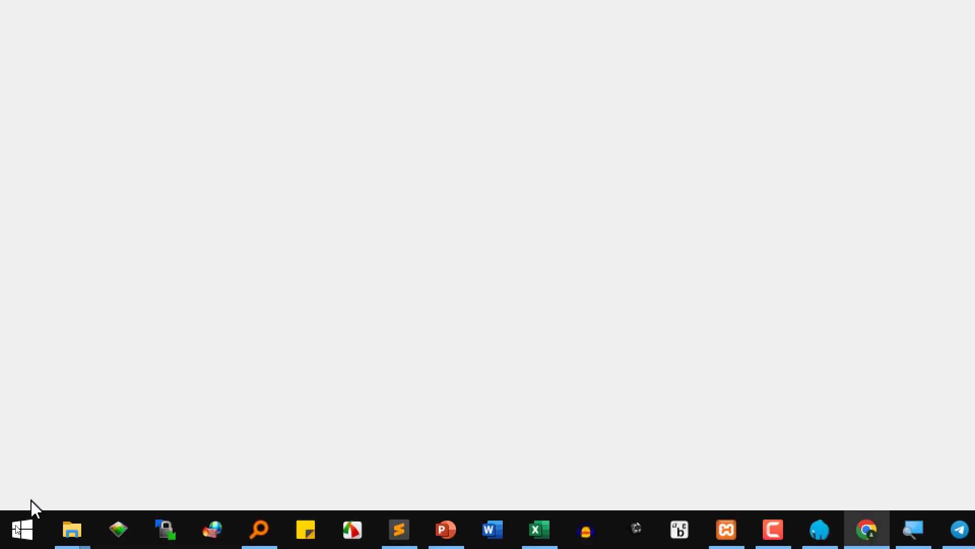
- Bring up the setia site folder in File Explorer and select wp-config.php
mouse_move(66, 533)
click(302, 447)
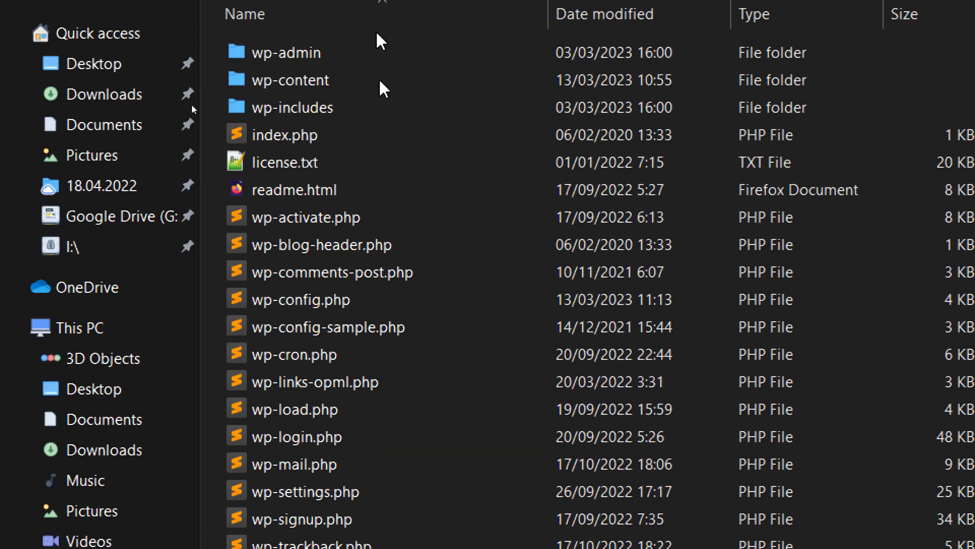
click(277, 346)
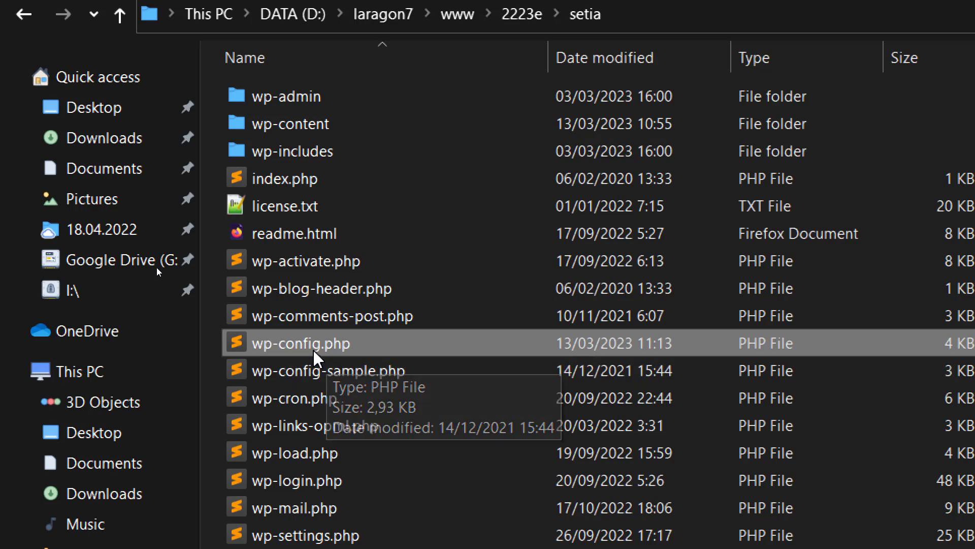
- Open wp-config.php in Sublime Text and highlight database db_setia, user root and the empty password
double_click(320, 339)
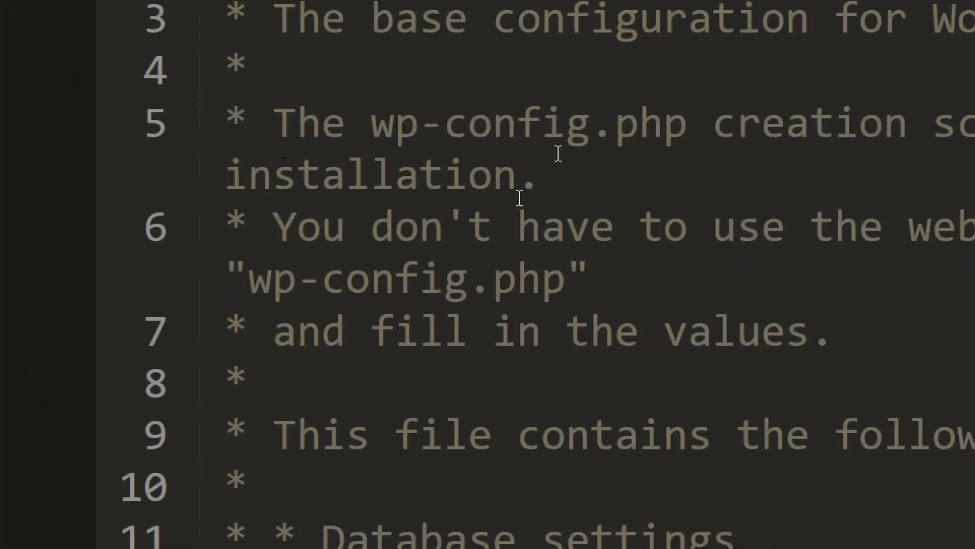
scroll(656, 201, down, 3)
scroll(657, 201, down, 3)
double_click(740, 129)
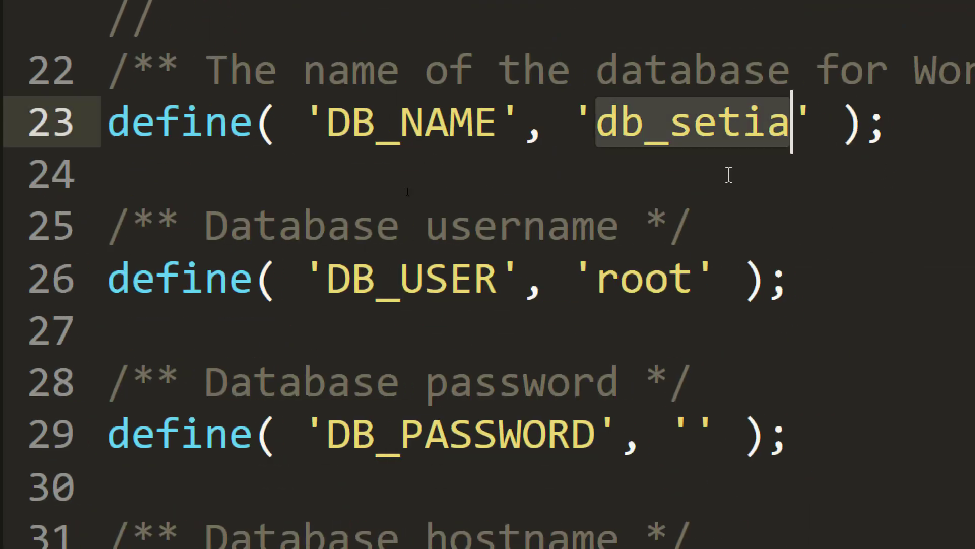
click(691, 279)
double_click(692, 279)
click(689, 431)
- Scroll on to check the host localhost and the table prefix tbl_
scroll(691, 442, down, 3)
click(690, 442)
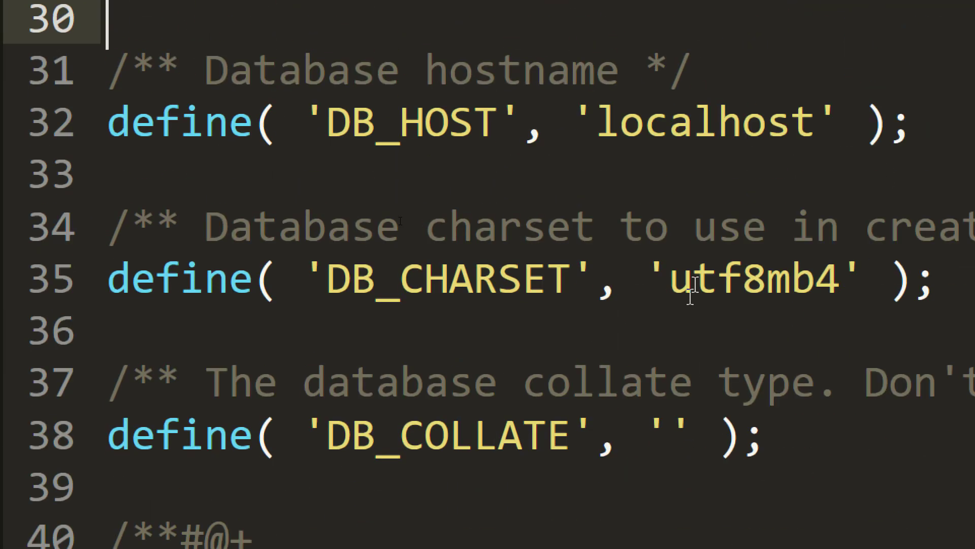
click(735, 129)
scroll(735, 163, down, 7)
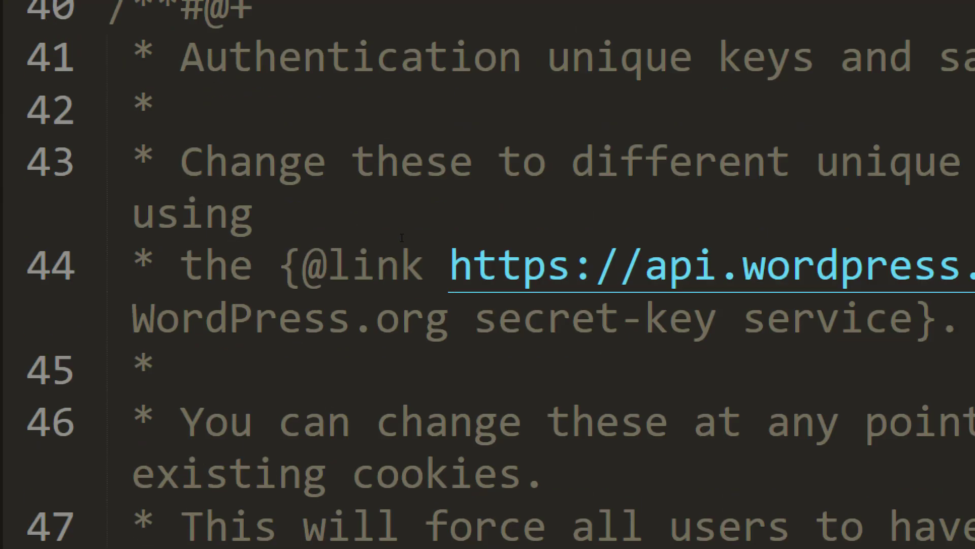
scroll(404, 241, down, 8)
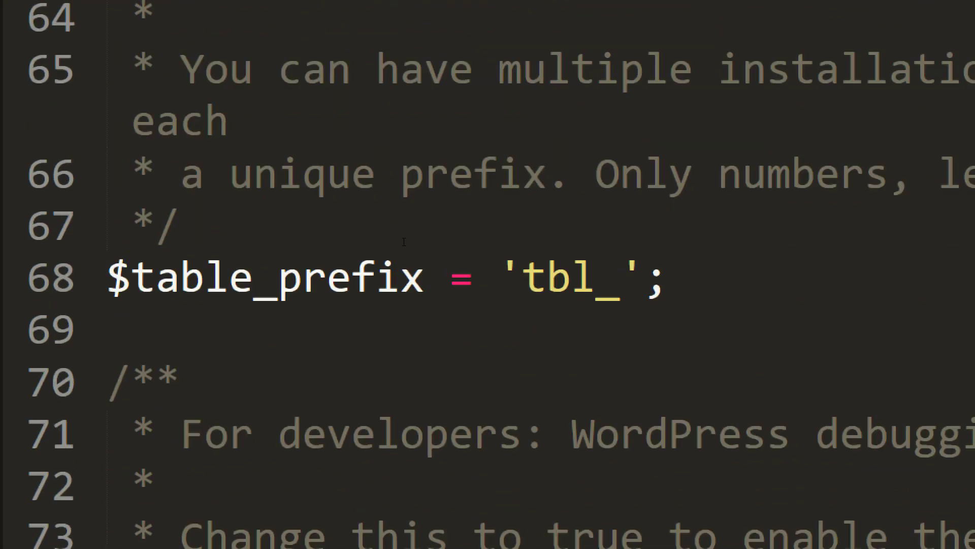
double_click(604, 285)
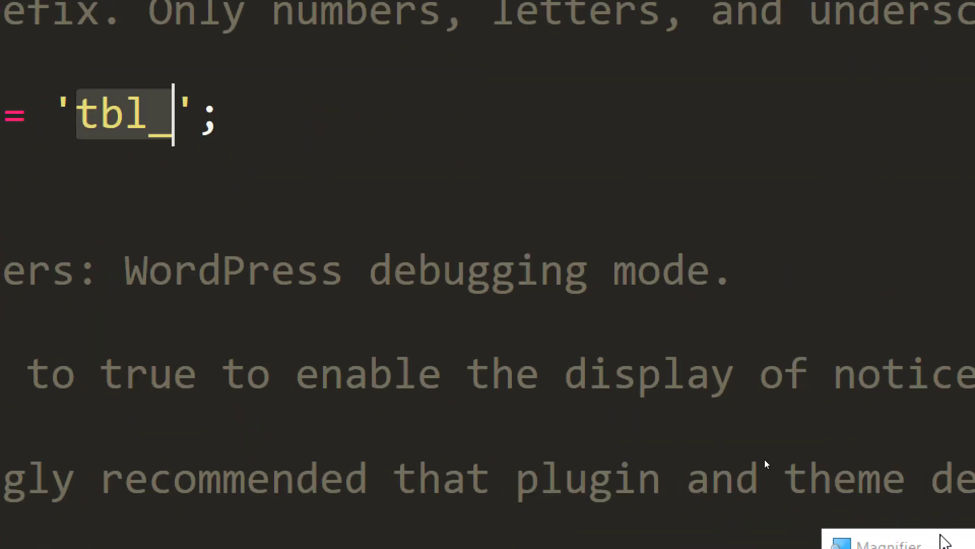
click(652, 455)
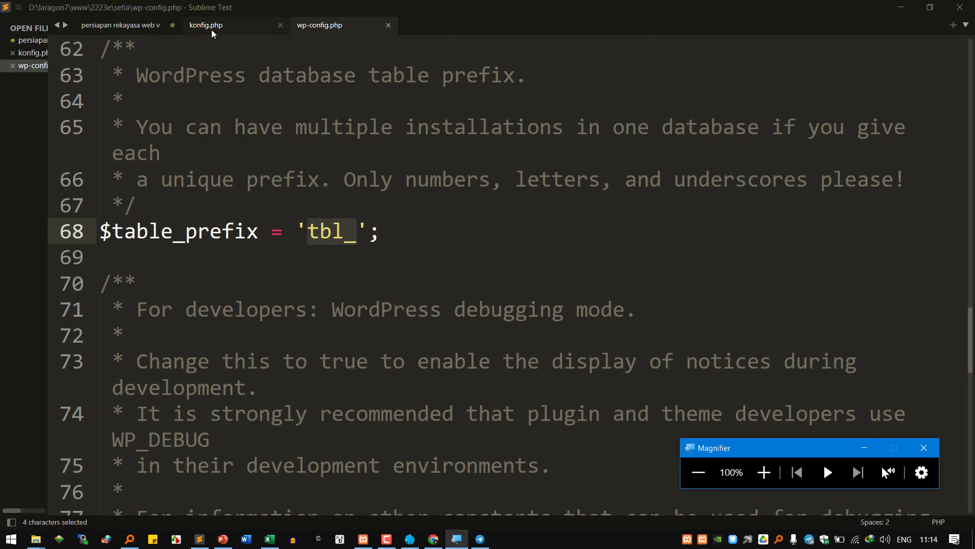
- Complete the wp-config.php note with '=> informasi koneksi ke database mysql'
click(124, 26)
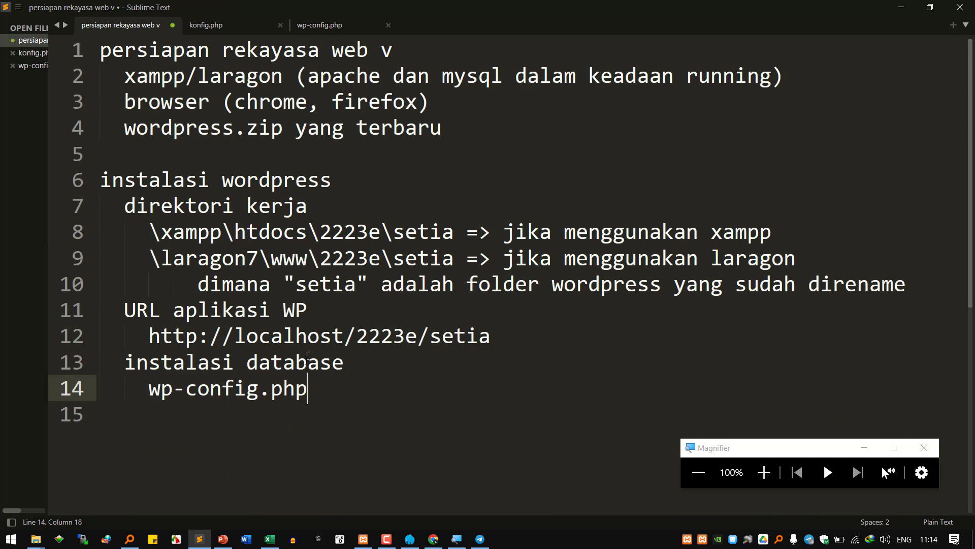
click(183, 389)
click(336, 397)
text(> inor)
key(BackSpace)
key(BackSpace)
text(forma)
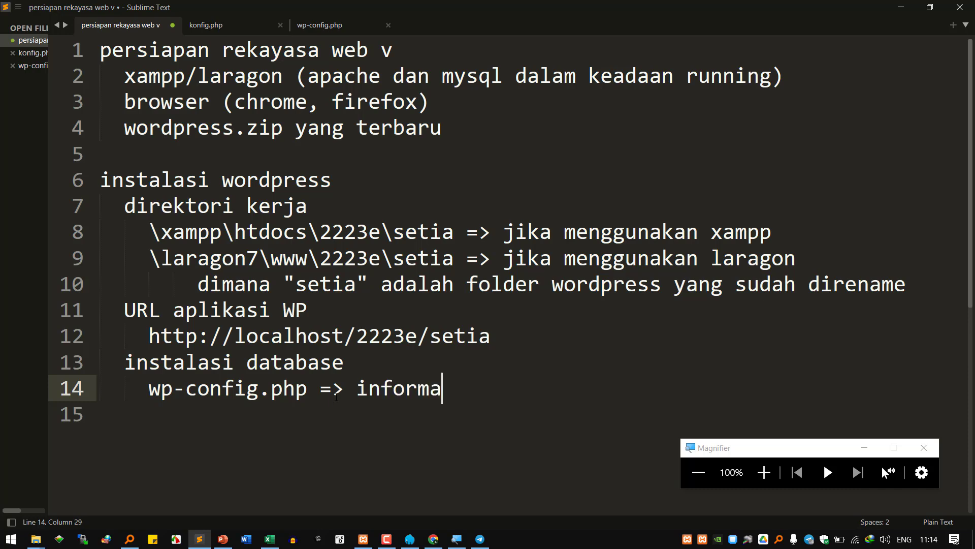
text(si koneksi)
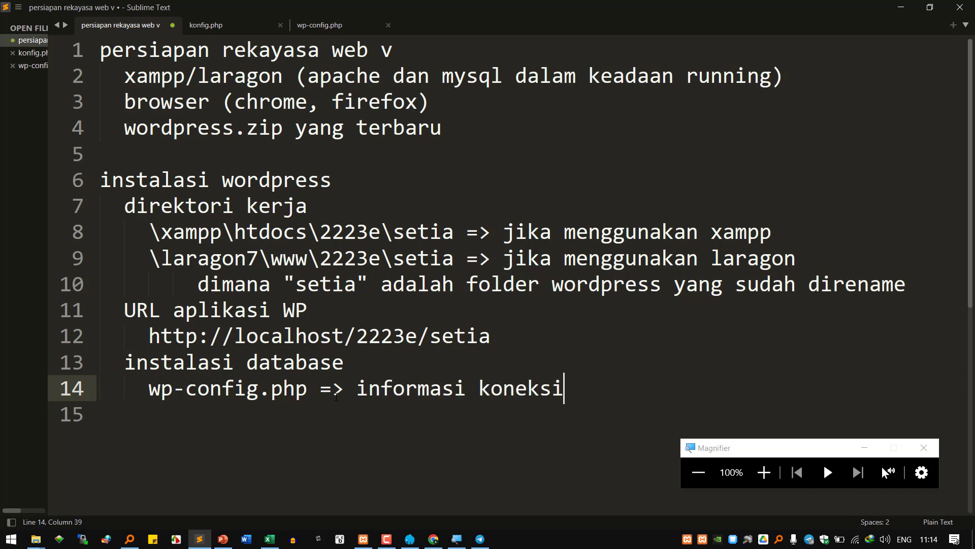
text( ke database mysql)
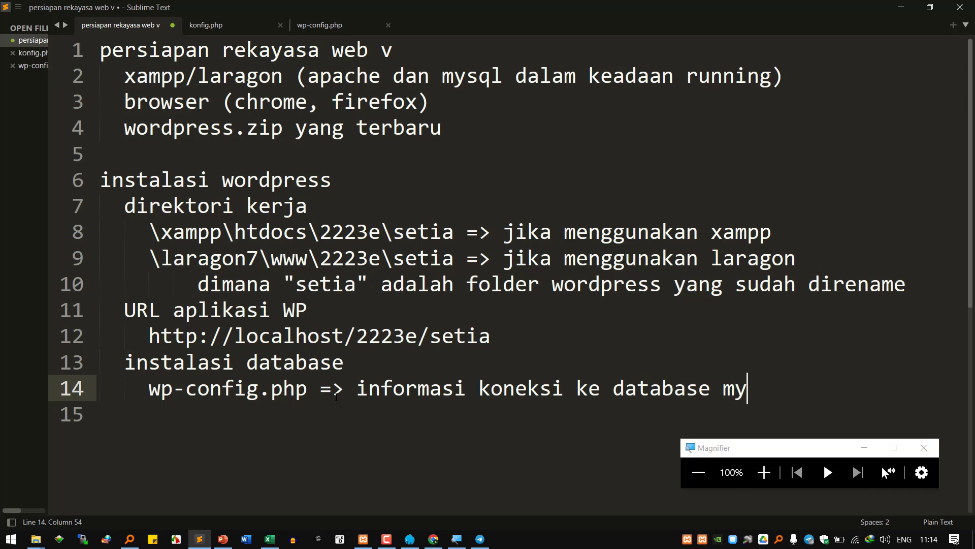
- Add an outdented 'instalasi aplikasi' heading with an indented line ready beneath it
key(Return)
key(BackSpace)
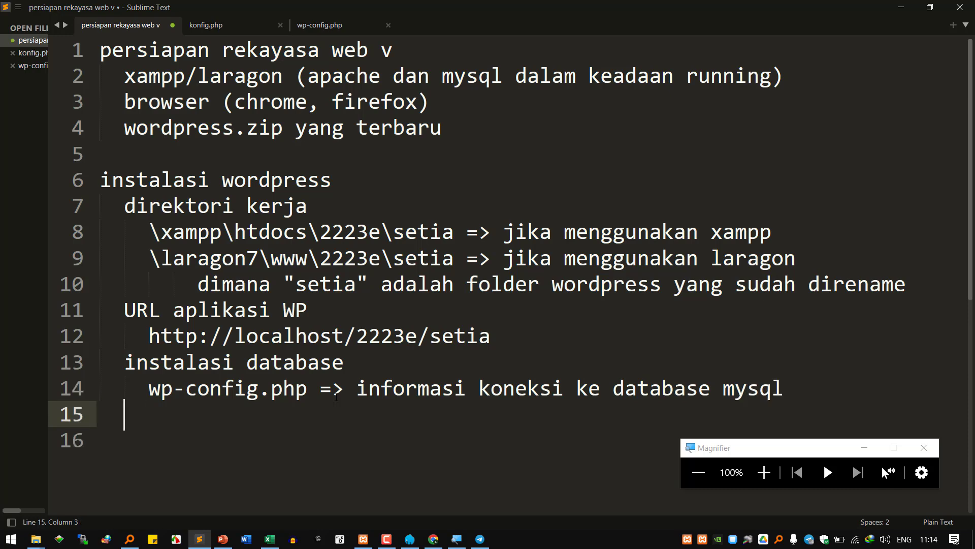
text(instalasi aplikasi)
key(Return)
key(Tab)
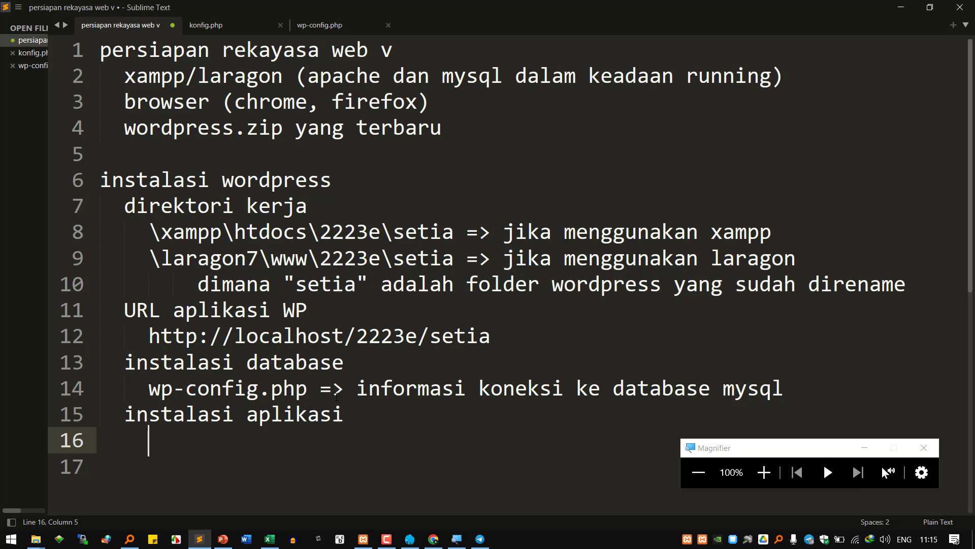
click(488, 541)
click(339, 468)
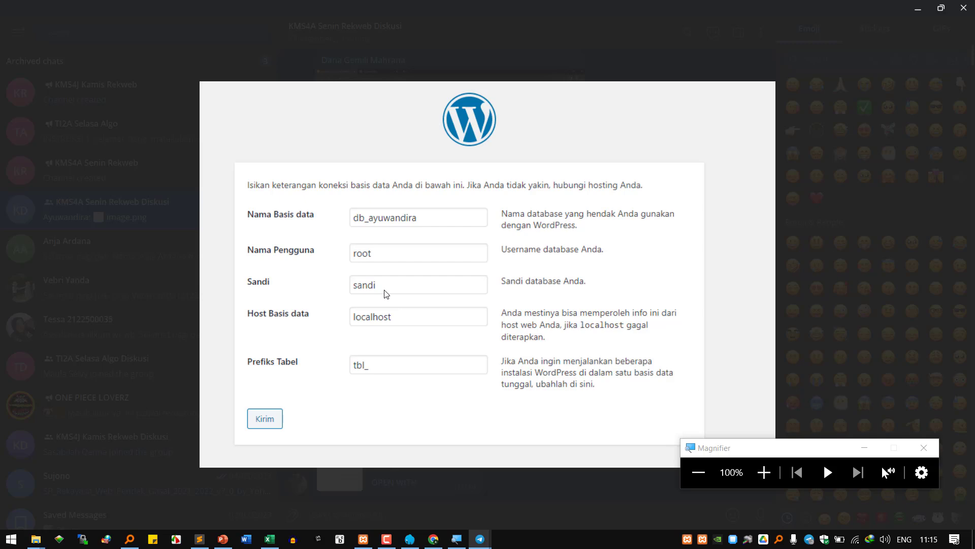
click(386, 293)
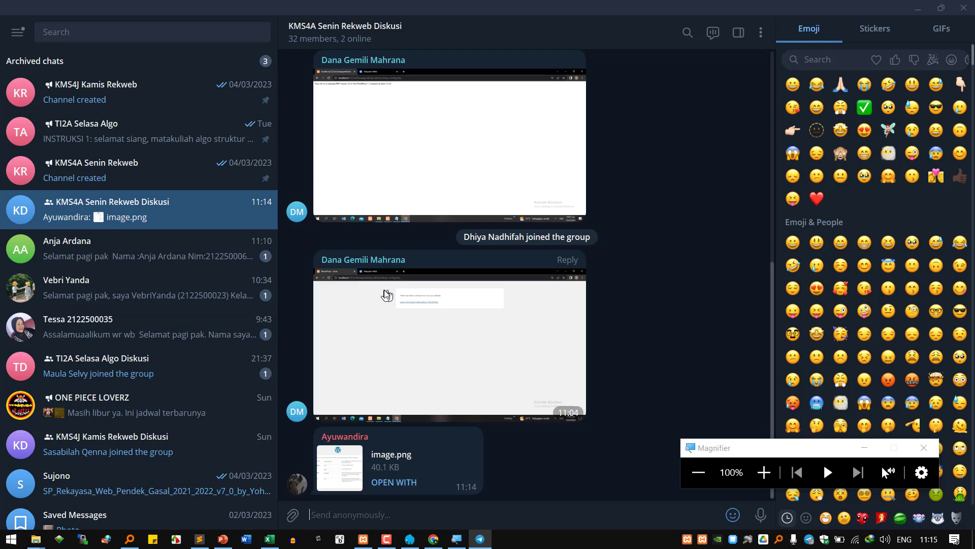
click(914, 8)
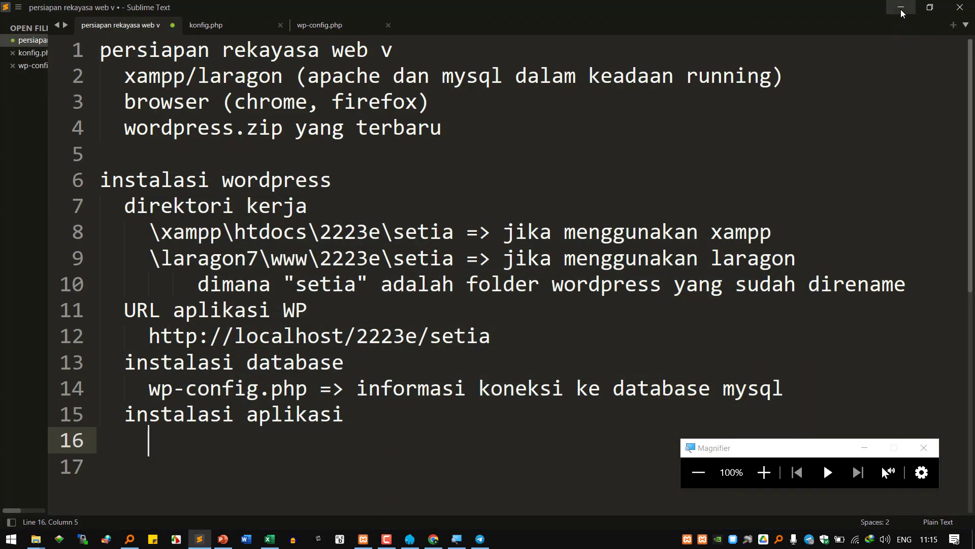
- Reveal the setup-config.php?step=2 success page at 200% zoom and highlight its greeting
click(900, 9)
click(888, 11)
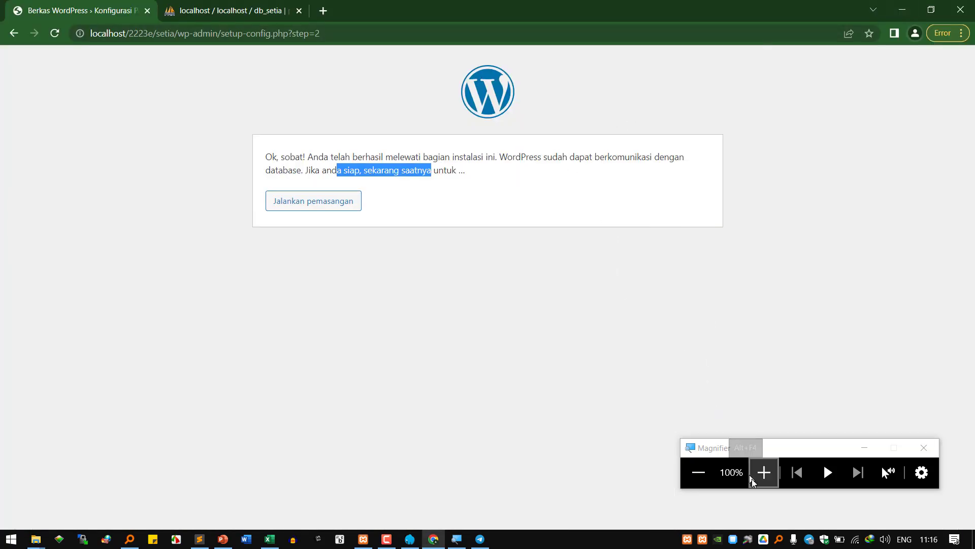
click(764, 472)
drag(333, 314, 396, 314)
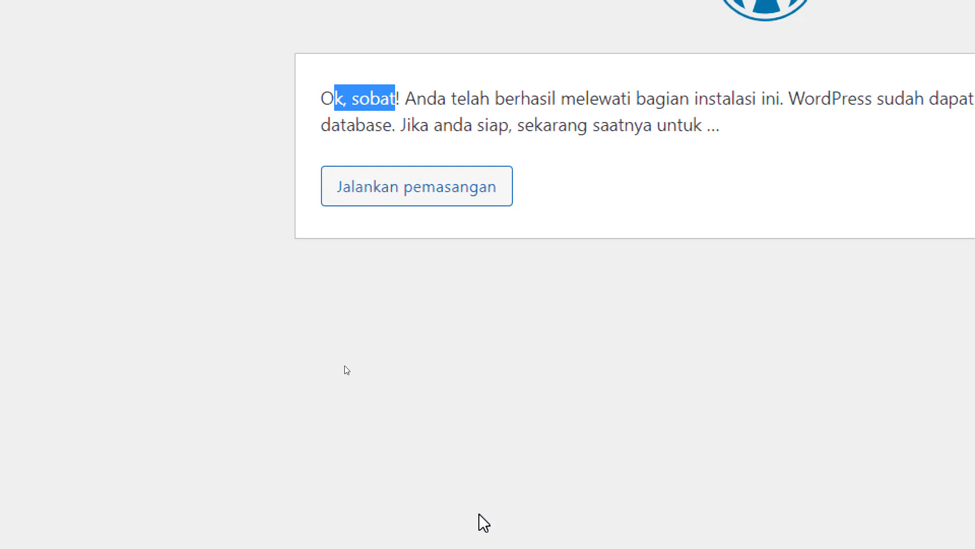
mouse_move(328, 543)
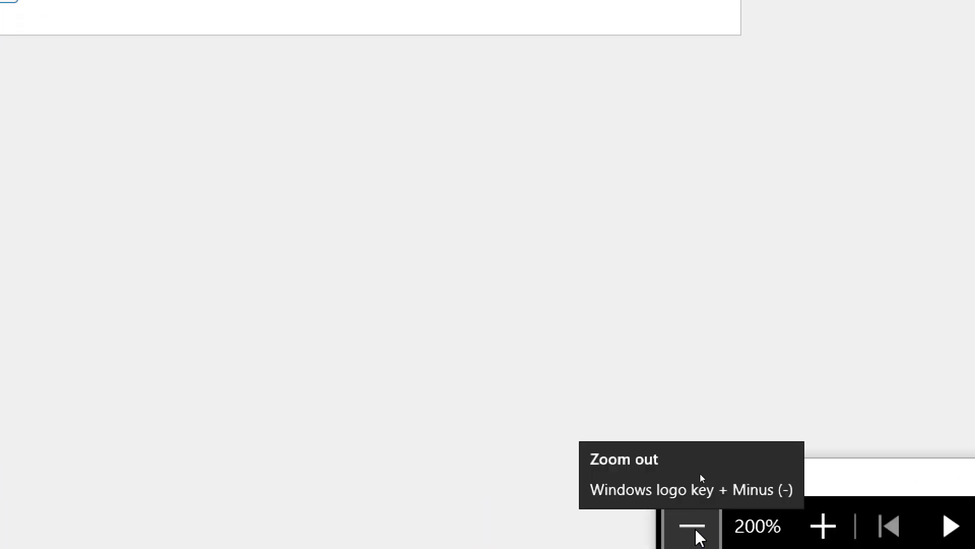
- View the shared Telegram photo of the serious-error setup page magnified, then return to the setia folder
click(692, 523)
click(481, 539)
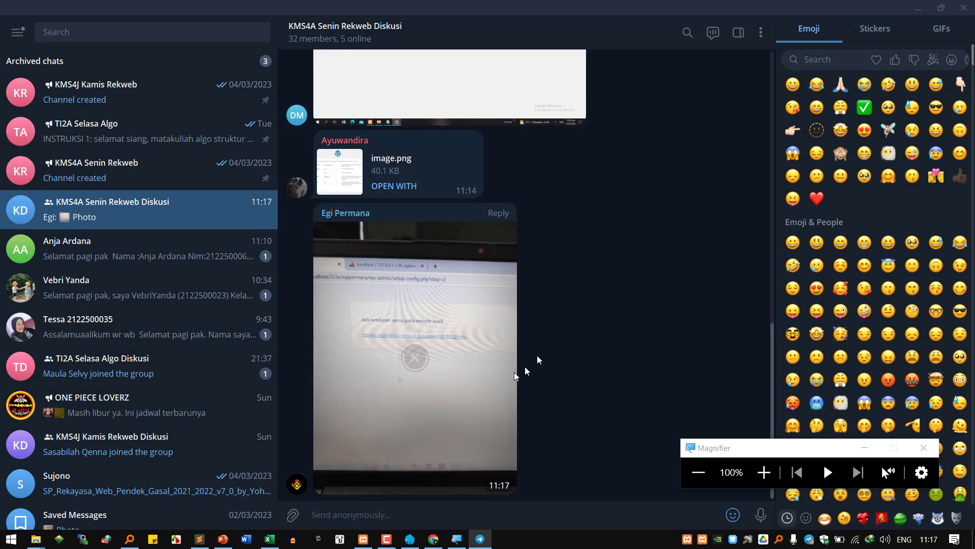
click(428, 330)
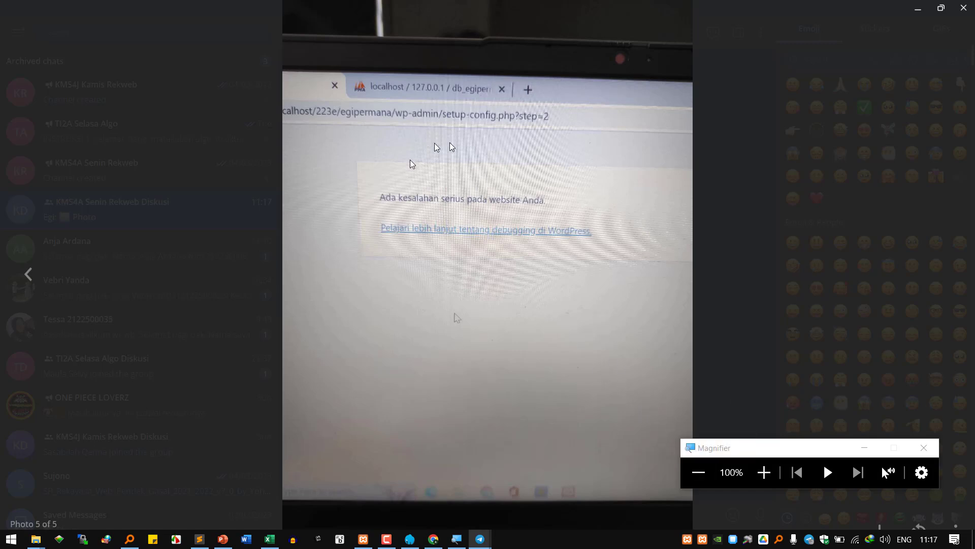
click(764, 473)
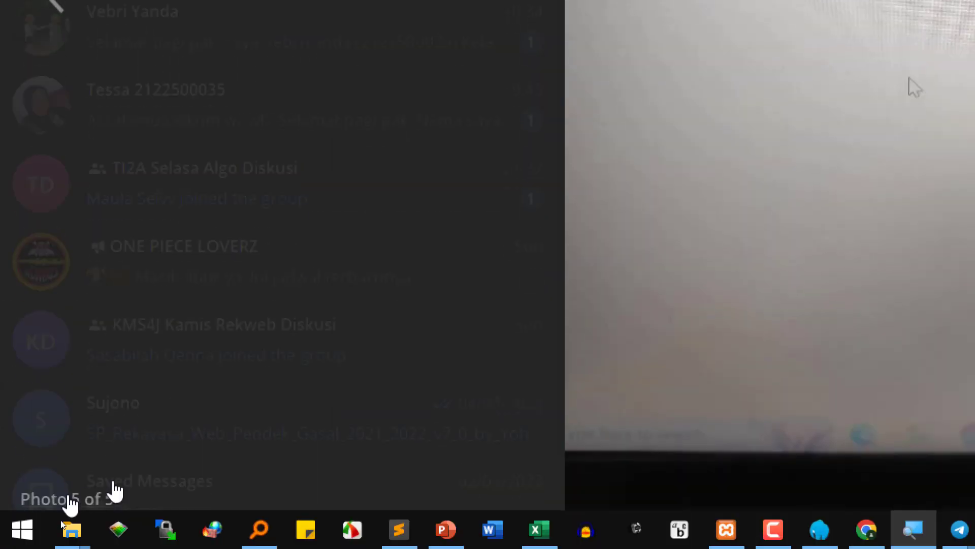
mouse_move(72, 529)
click(437, 420)
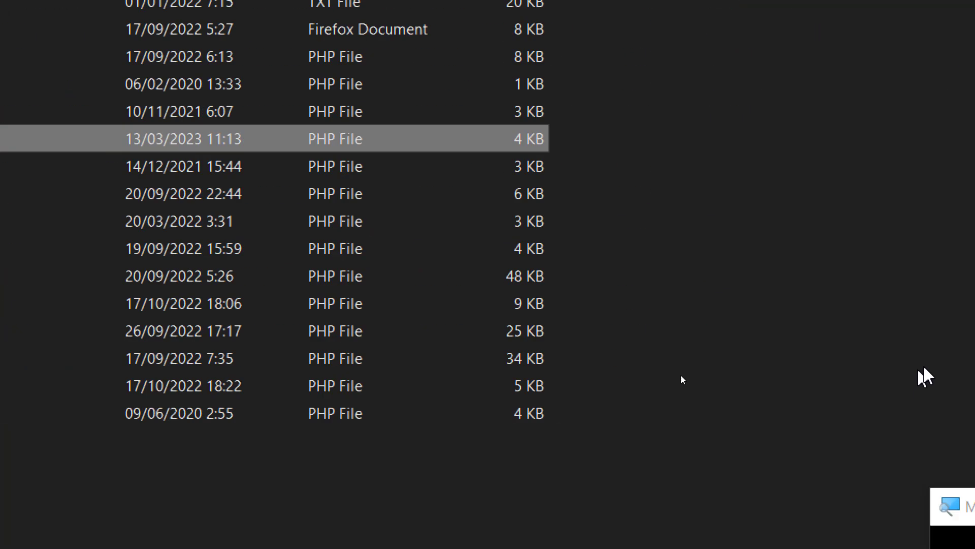
- Bring the WordPress setup page back at 200% zoom, then show wp-config.php in the setia folder
click(805, 449)
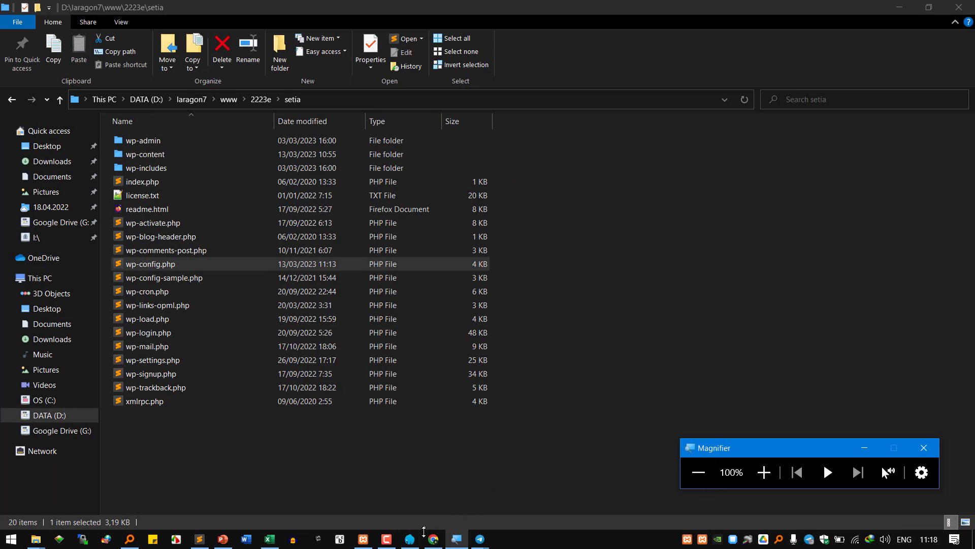
click(459, 522)
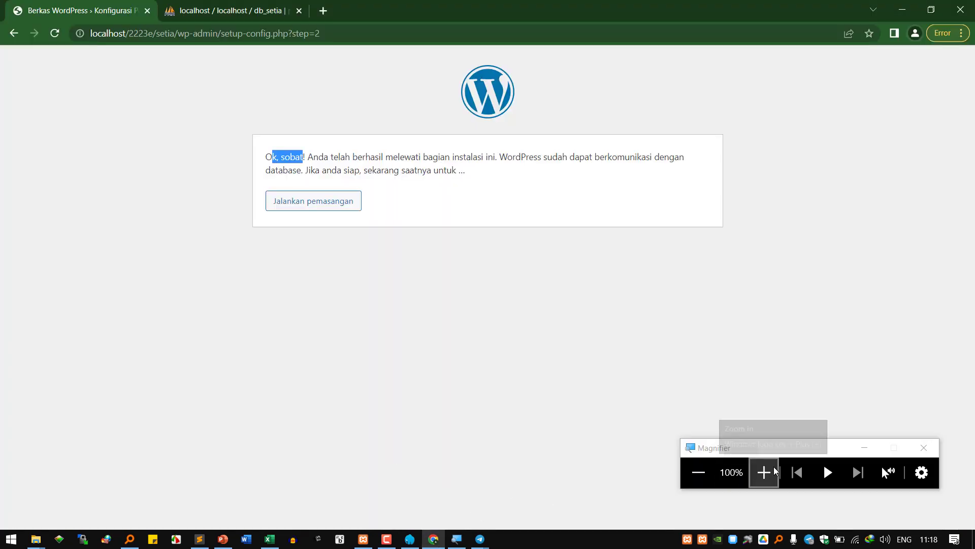
click(764, 472)
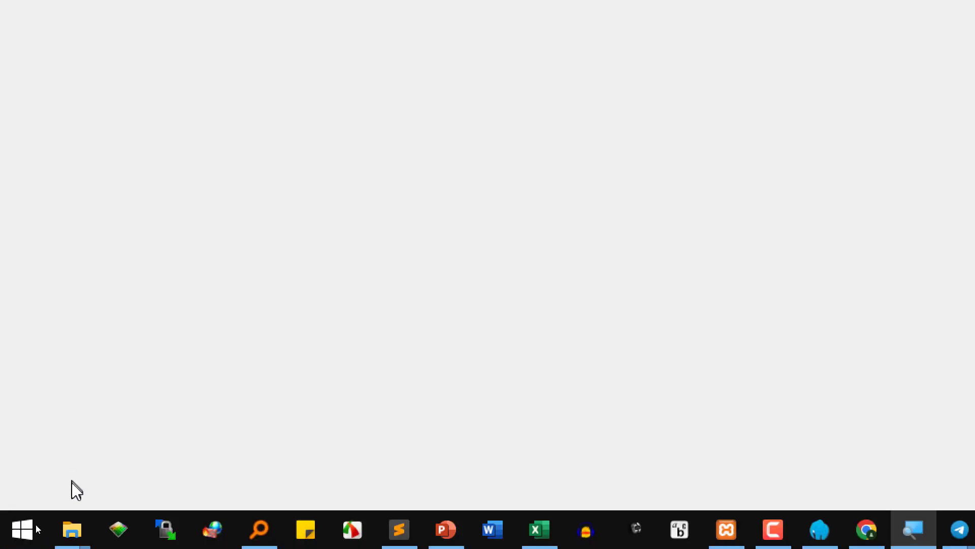
mouse_move(71, 529)
click(385, 446)
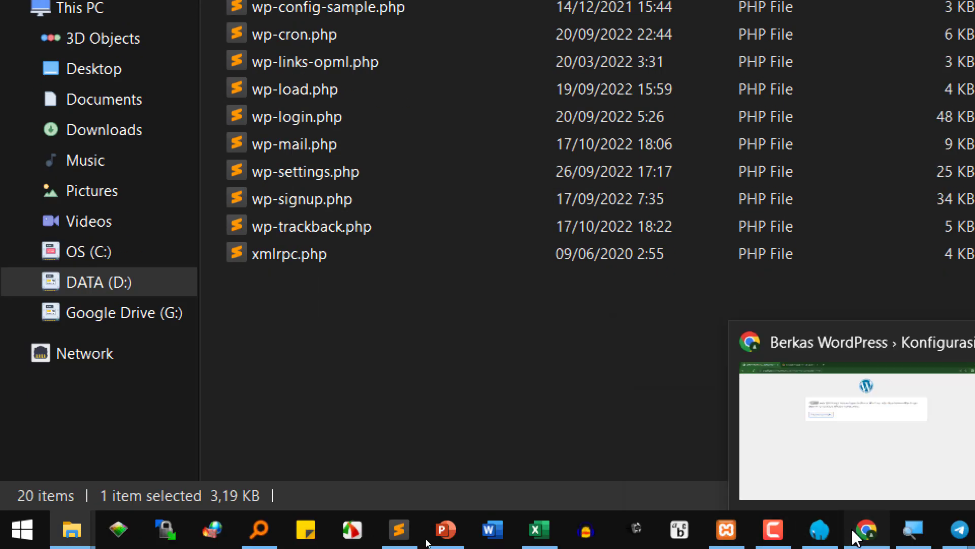
- Trim the browser address down to localhost/2223e/setia/
click(867, 529)
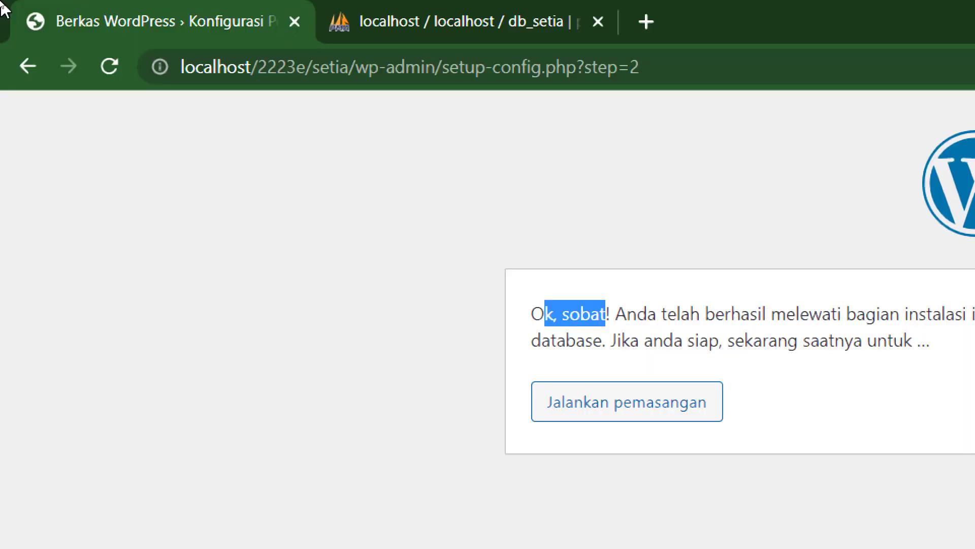
drag(355, 67, 828, 109)
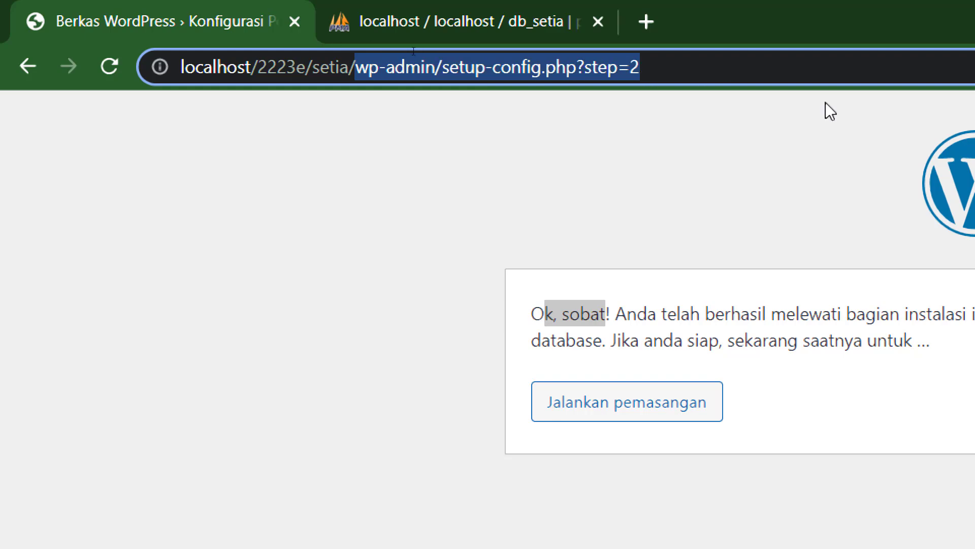
key(BackSpace)
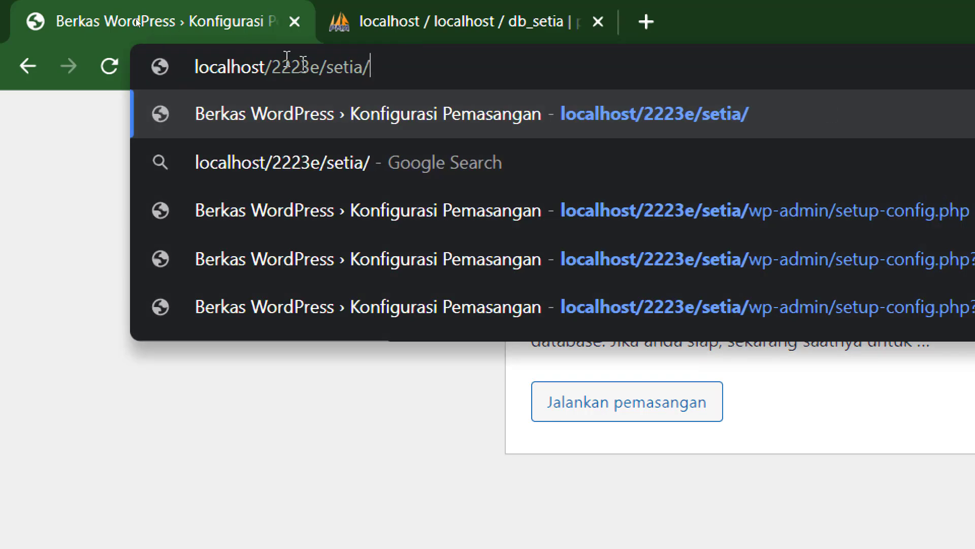
click(403, 152)
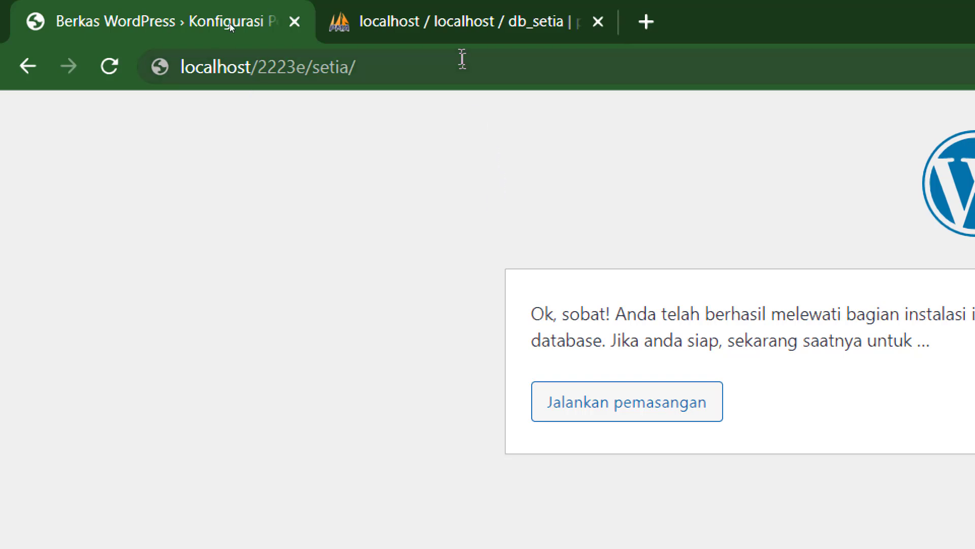
- Confirm db_setia still has no tables in phpMyAdmin, then run the WordPress installation
click(467, 31)
click(404, 153)
click(401, 153)
click(588, 116)
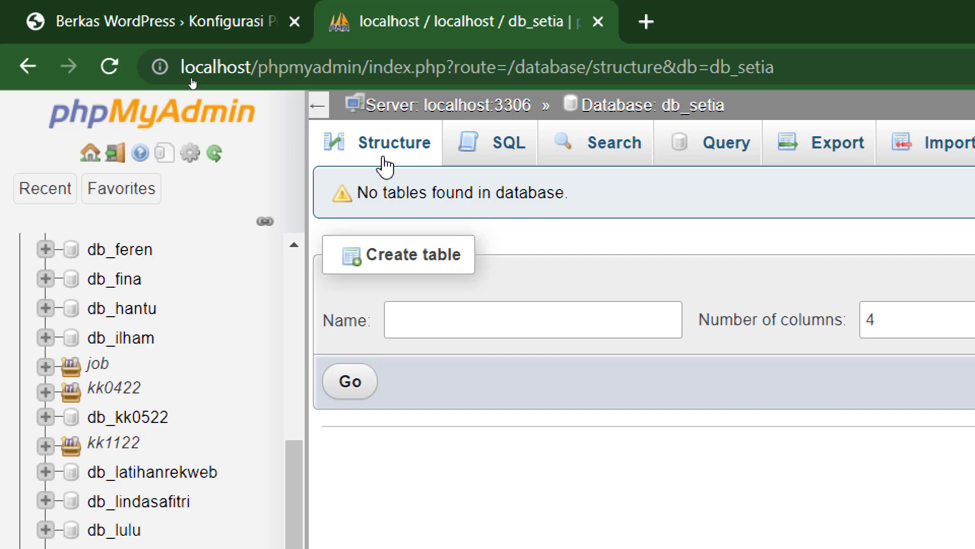
click(260, 28)
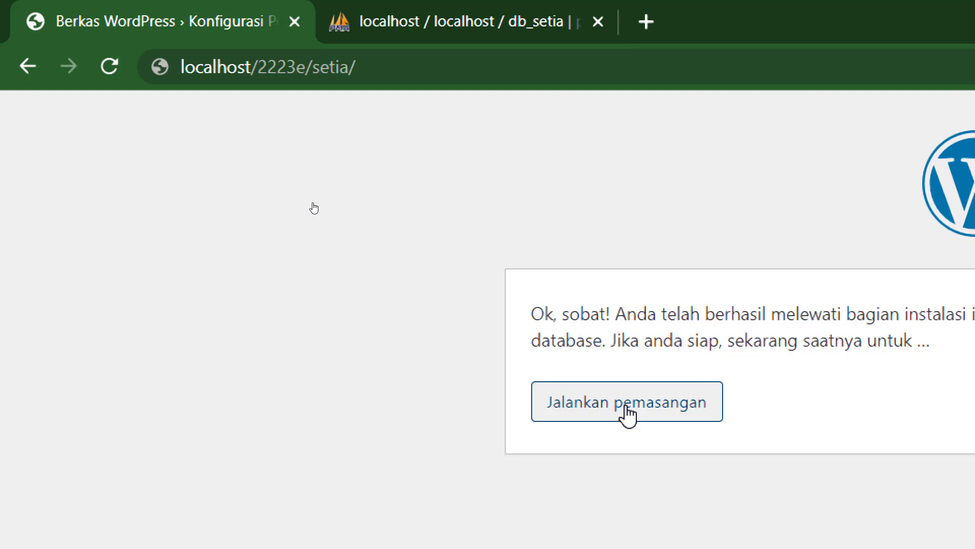
click(628, 412)
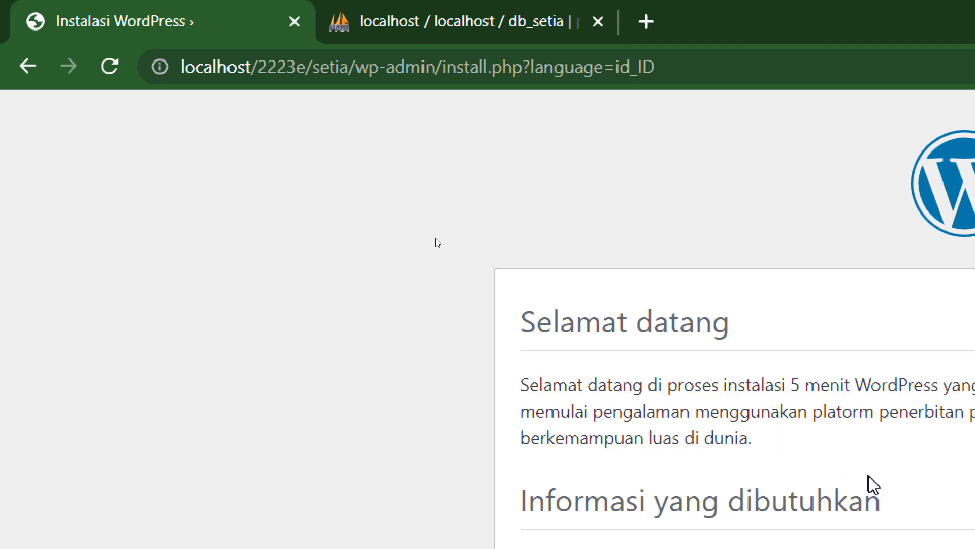
- Set the site title (Judul Situs) to 'Basinglah pak', replacing 'Shadow Kick'
drag(419, 365, 804, 365)
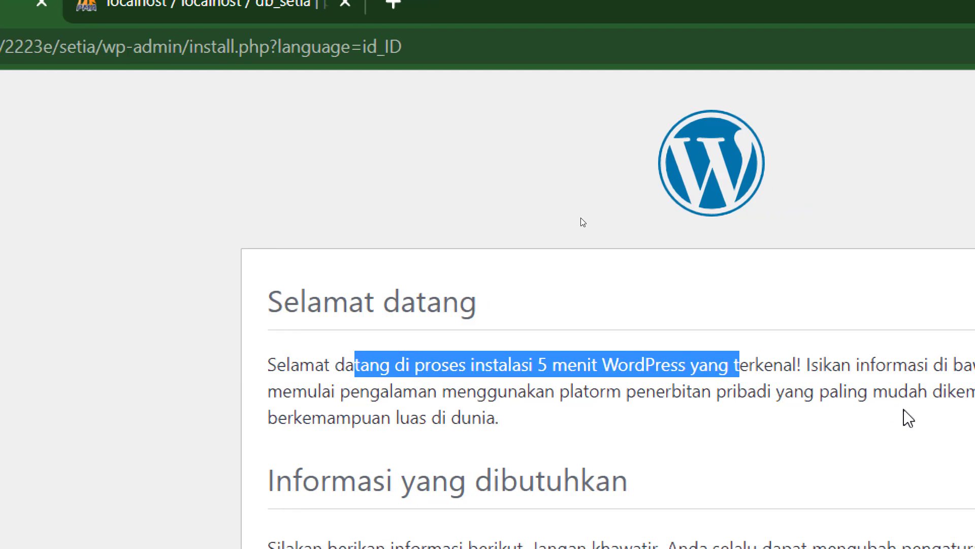
scroll(683, 440, down, 4)
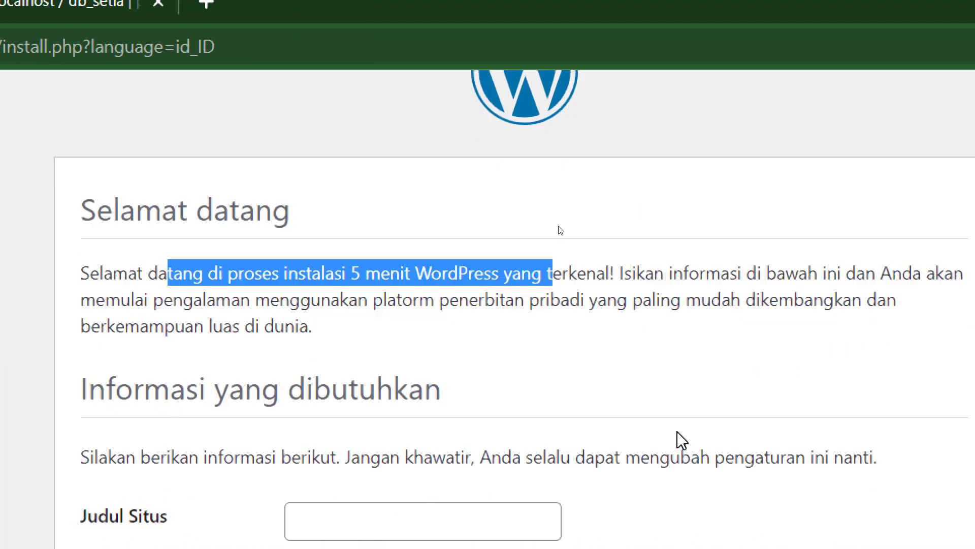
click(391, 413)
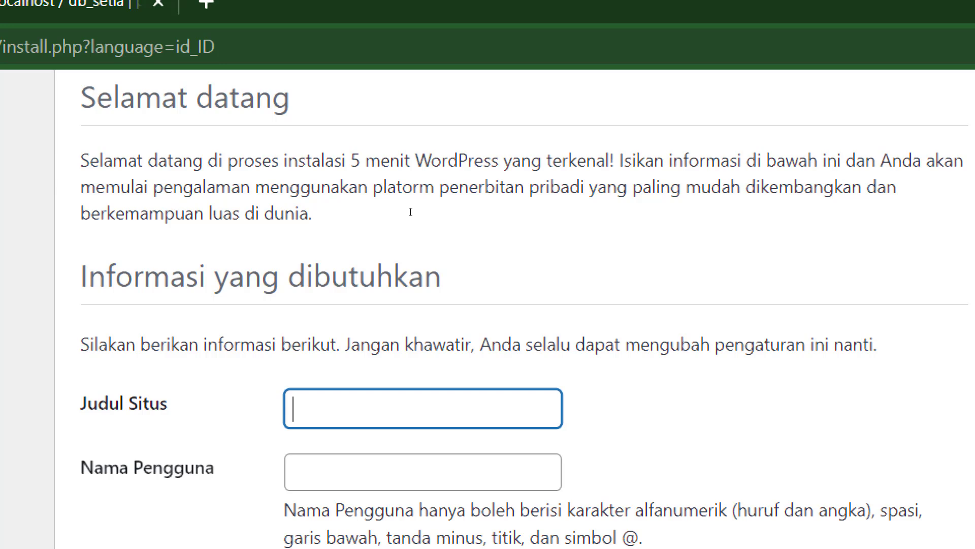
text(hadow K)
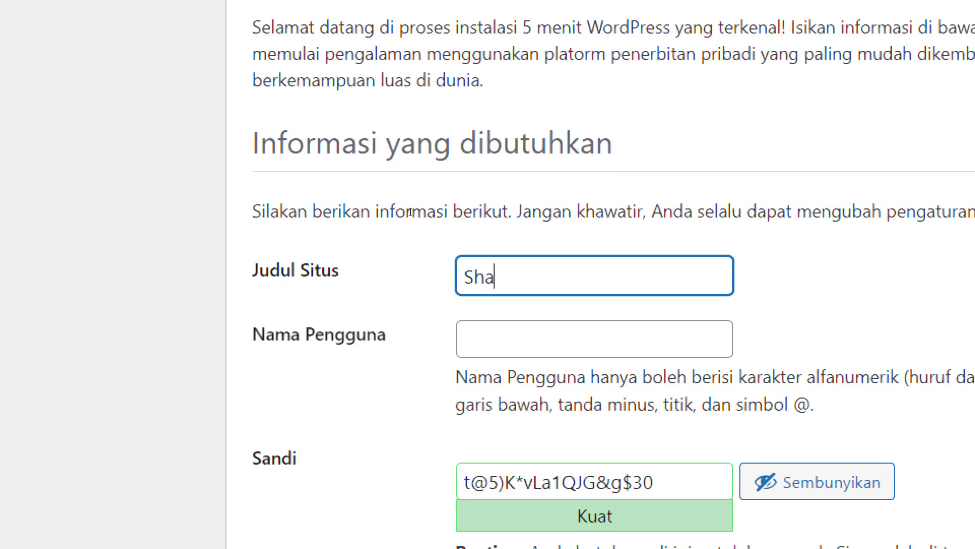
text(ick)
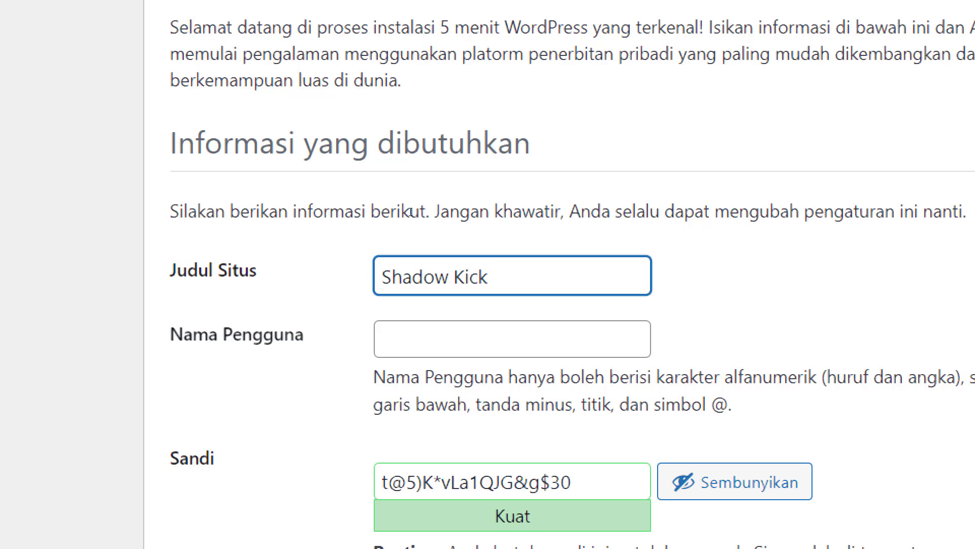
key(ctrl+a)
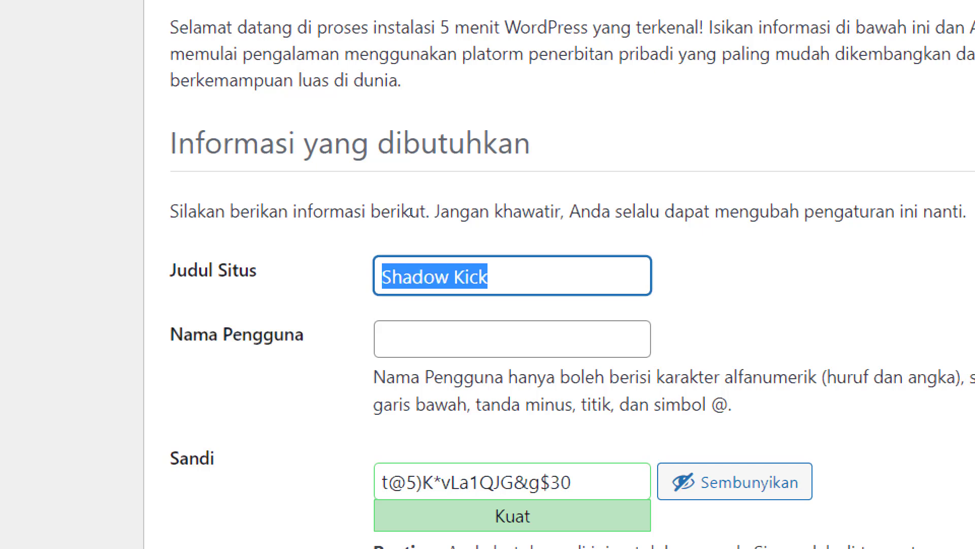
text(Basinglah pak)
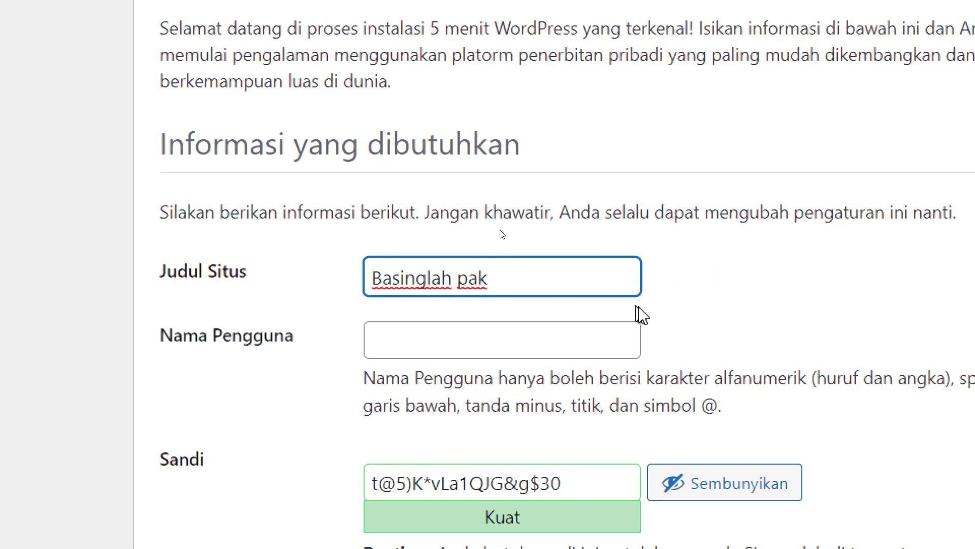
- Recheck the site title, move to the empty username field, and return to the notes
click(584, 339)
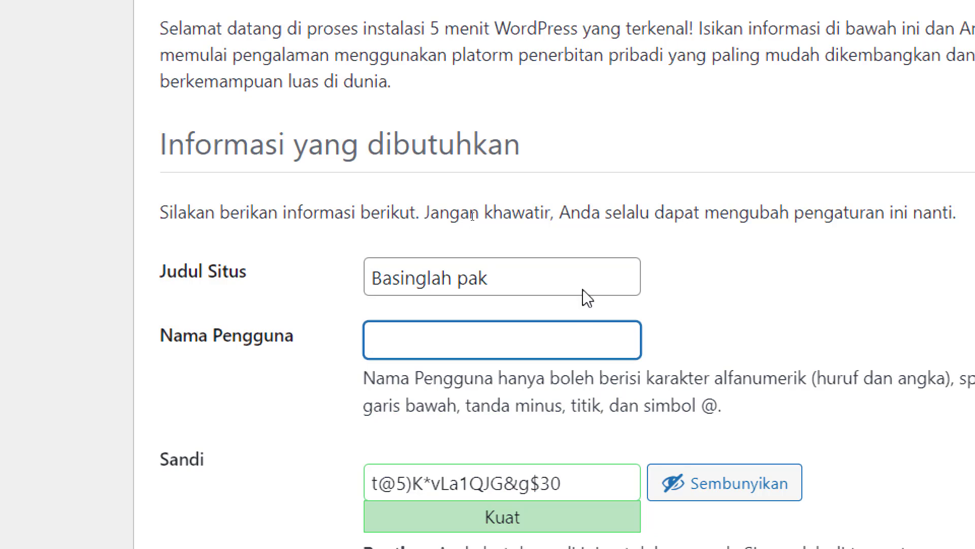
triple_click(540, 290)
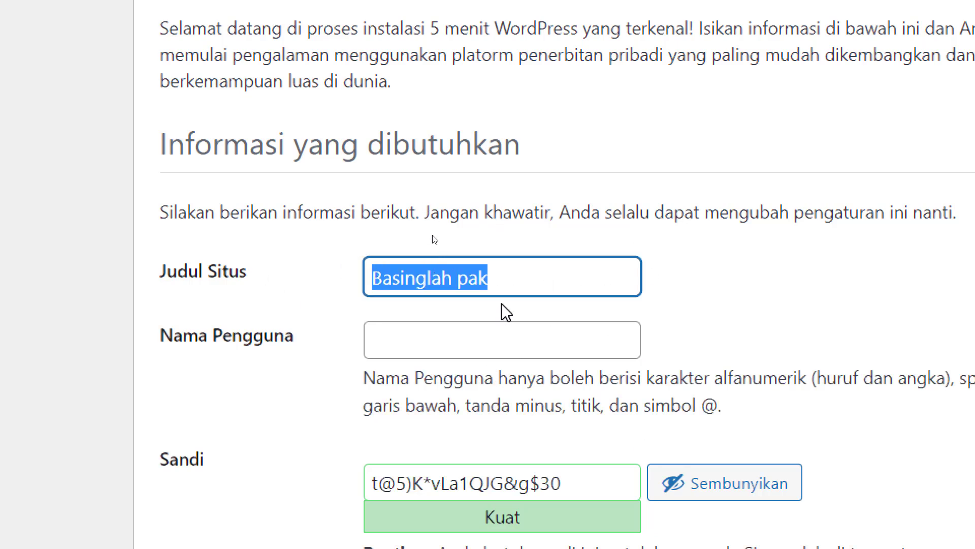
click(534, 339)
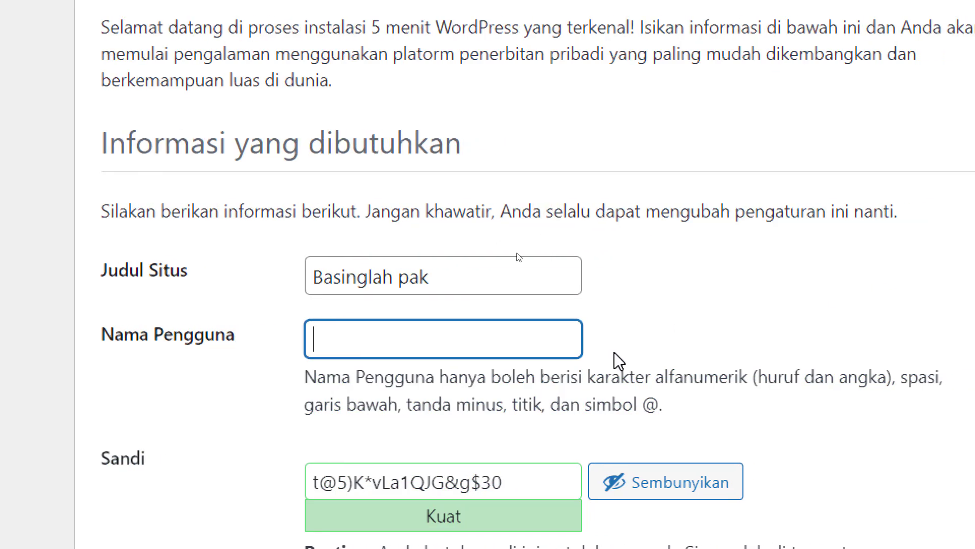
drag(508, 277, 395, 215)
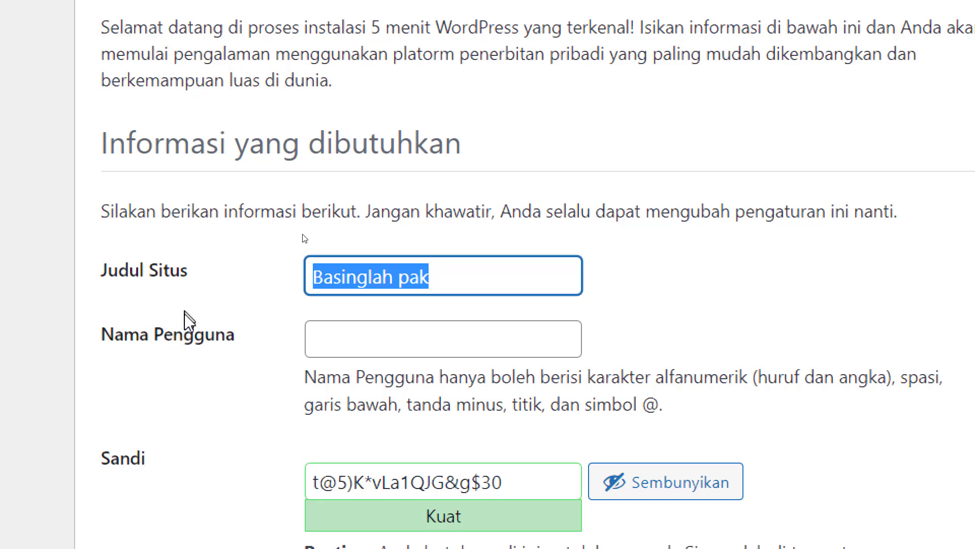
key(Tab)
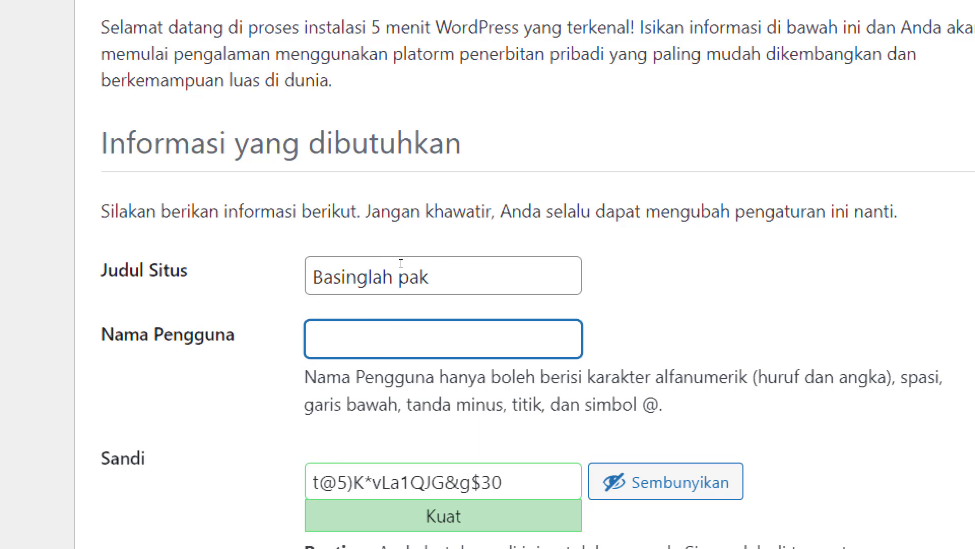
key(alt+Tab)
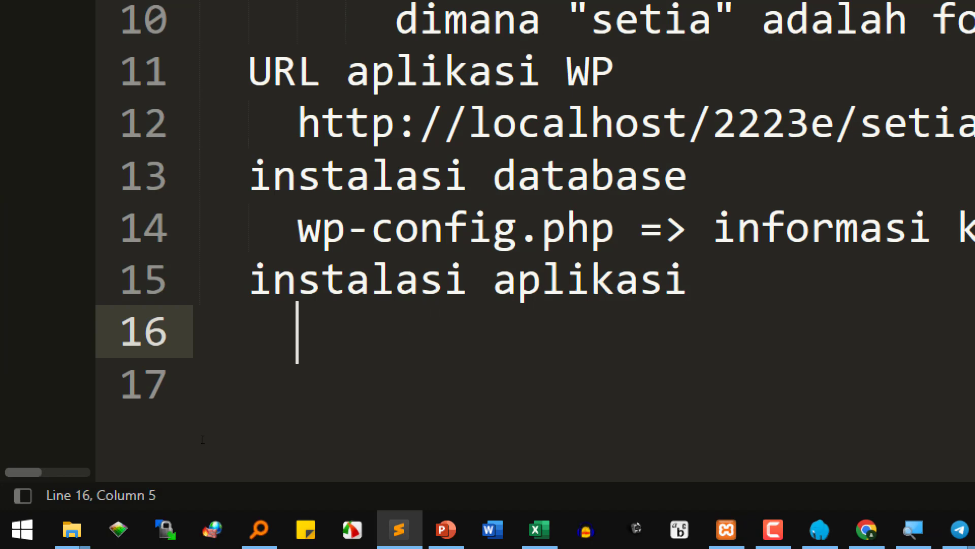
- Add the note 'username & password utk login aplikasi' on line 16, then return to the WordPress install form
text(username )
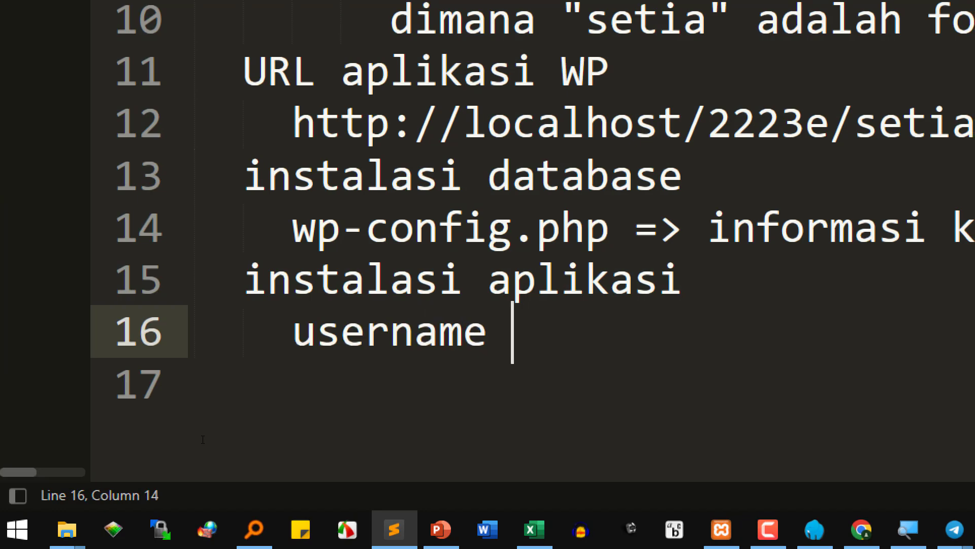
text(& passwor)
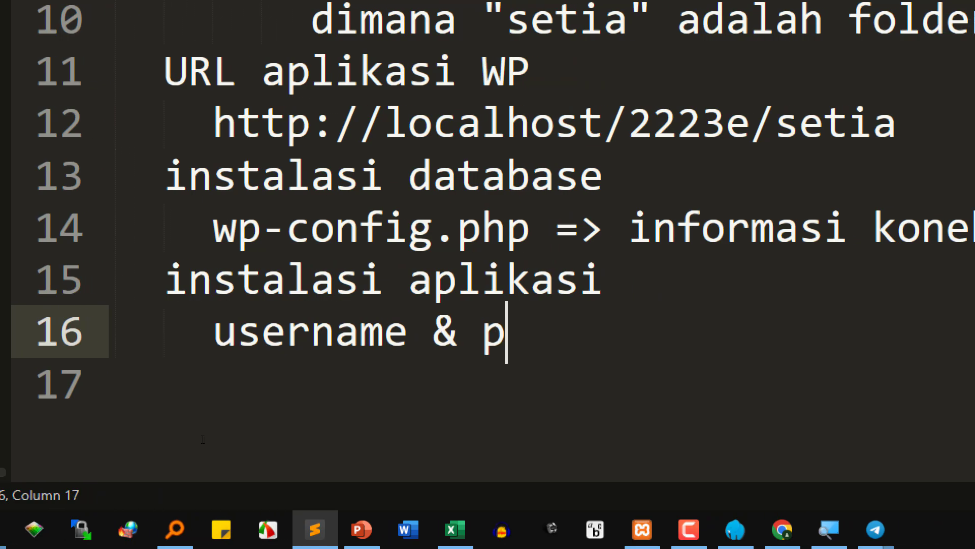
text(d utk login apl)
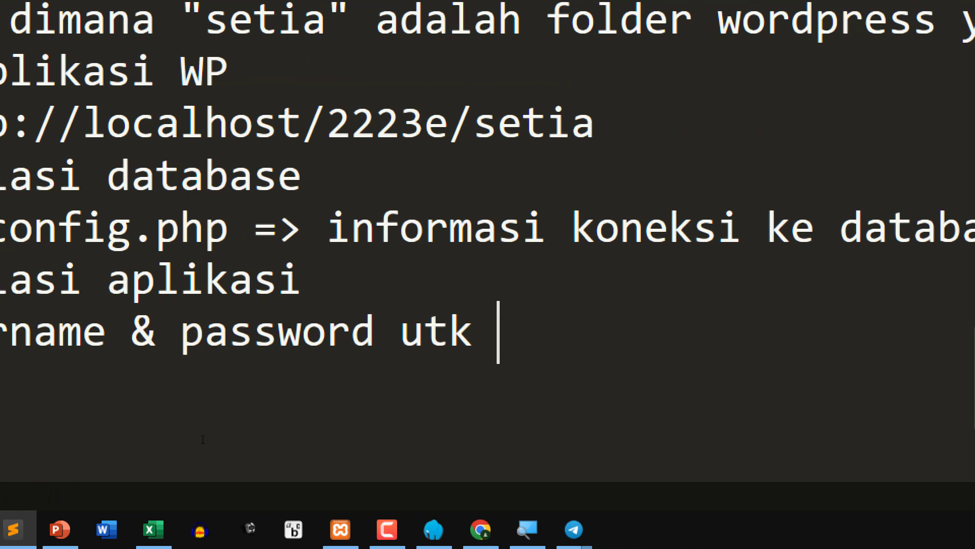
text(ikasi)
key(Return)
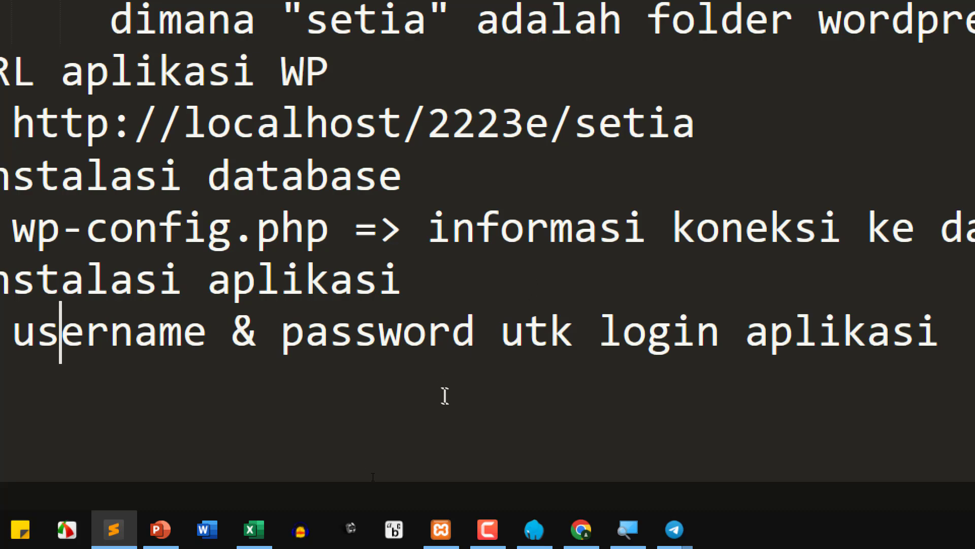
click(581, 529)
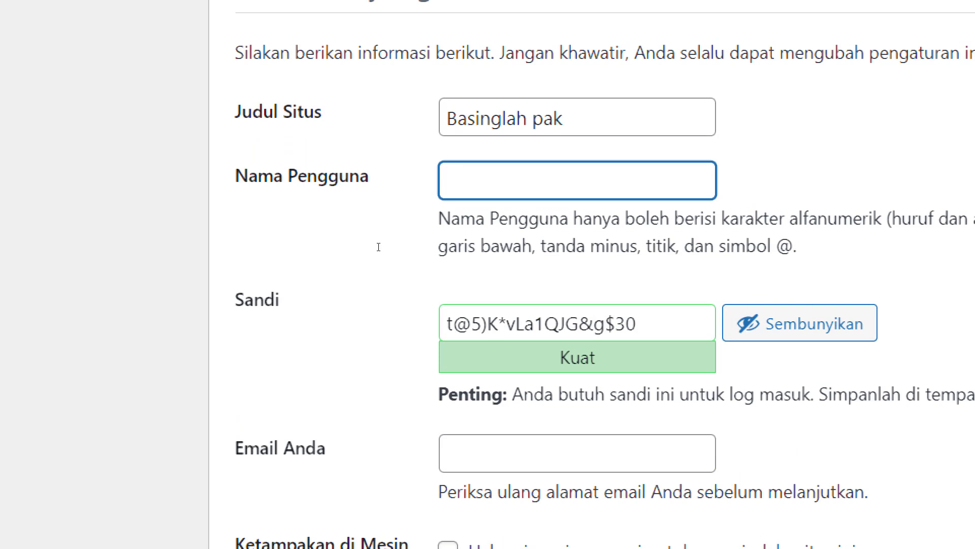
- Enter username admin, replace the generated password with a short weak one, and confirm using it
text(admin)
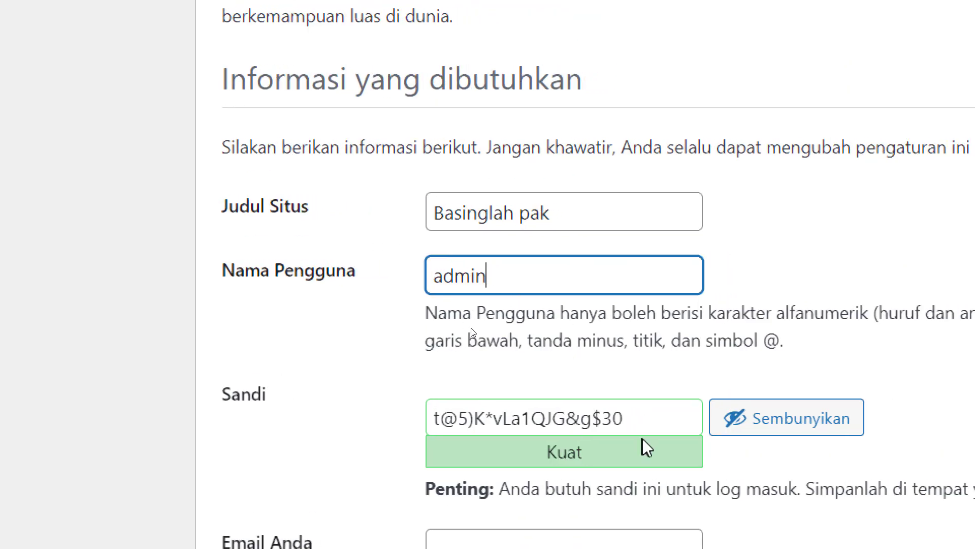
drag(666, 415, 365, 409)
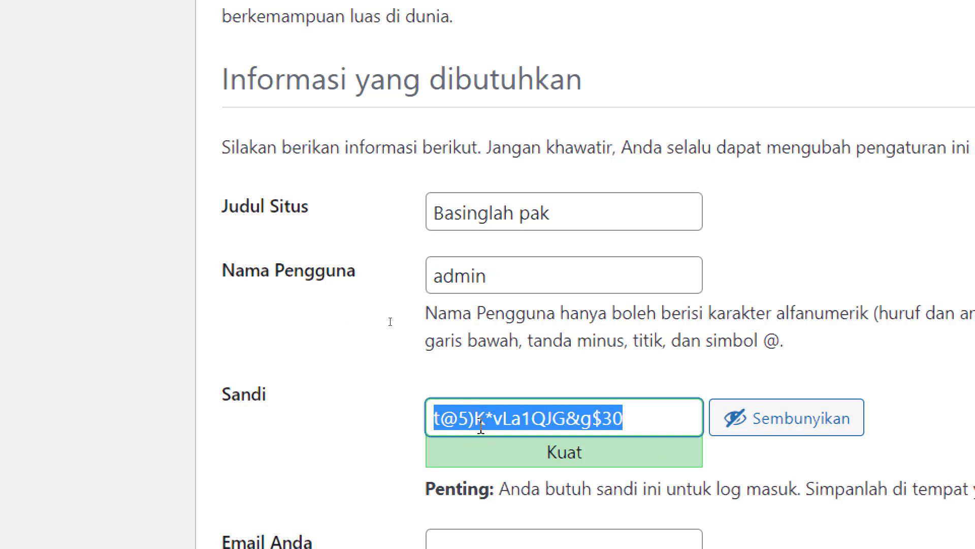
click(602, 418)
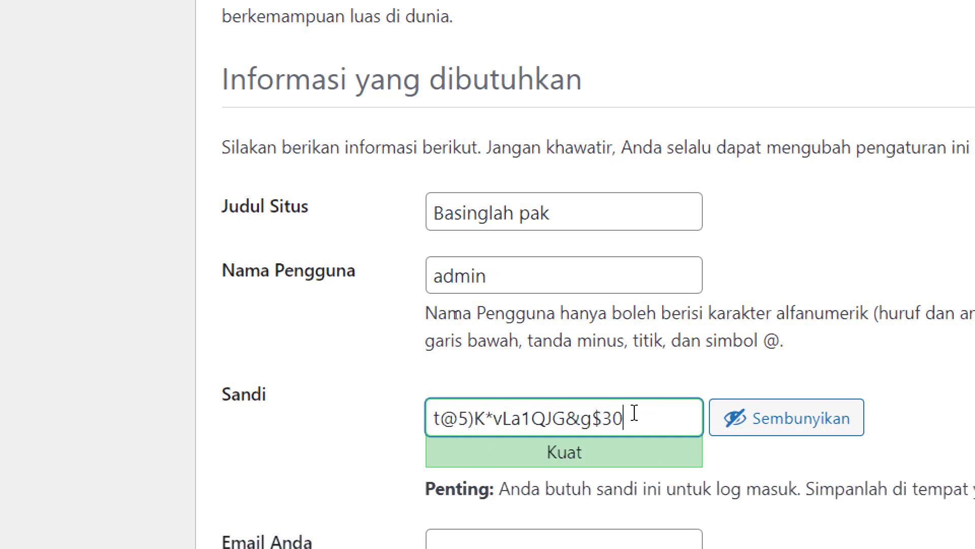
drag(633, 416, 325, 415)
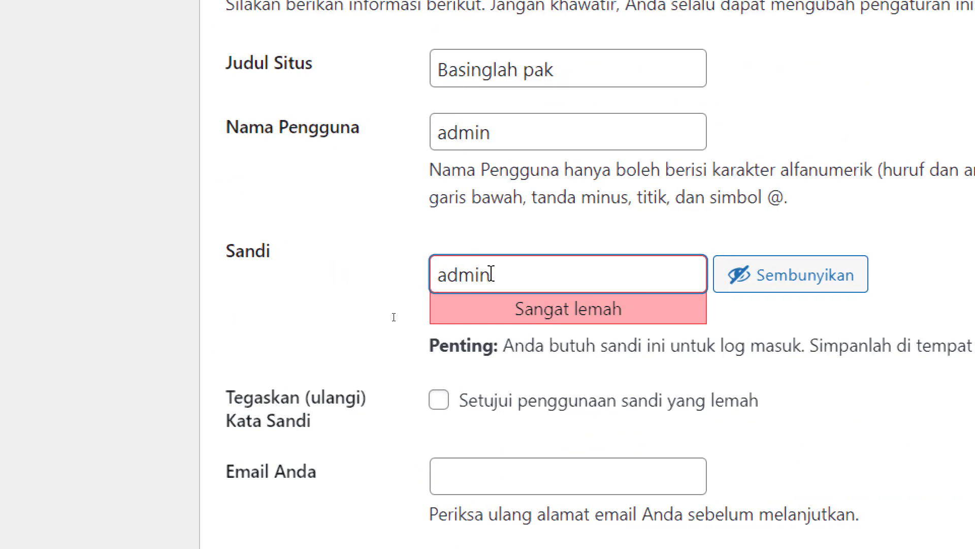
key(shift+Tab)
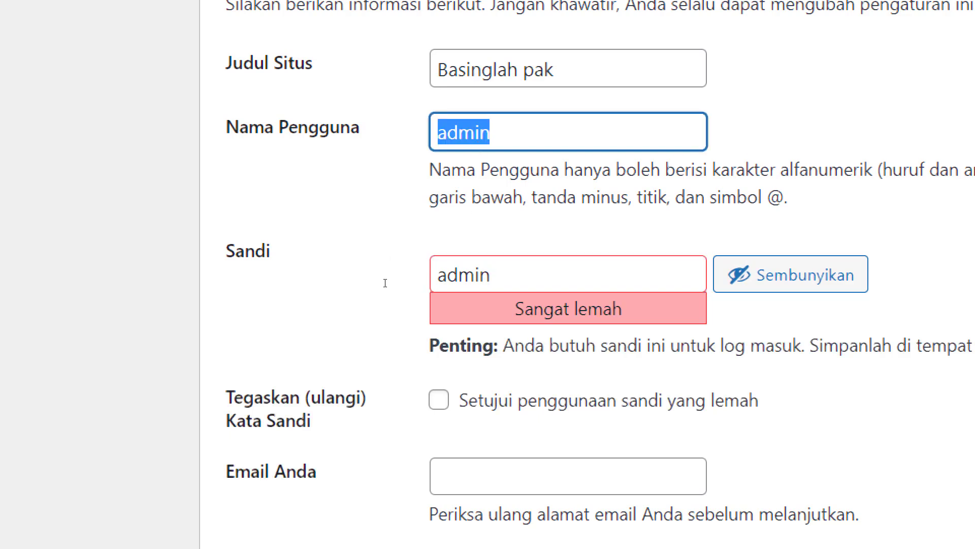
double_click(439, 275)
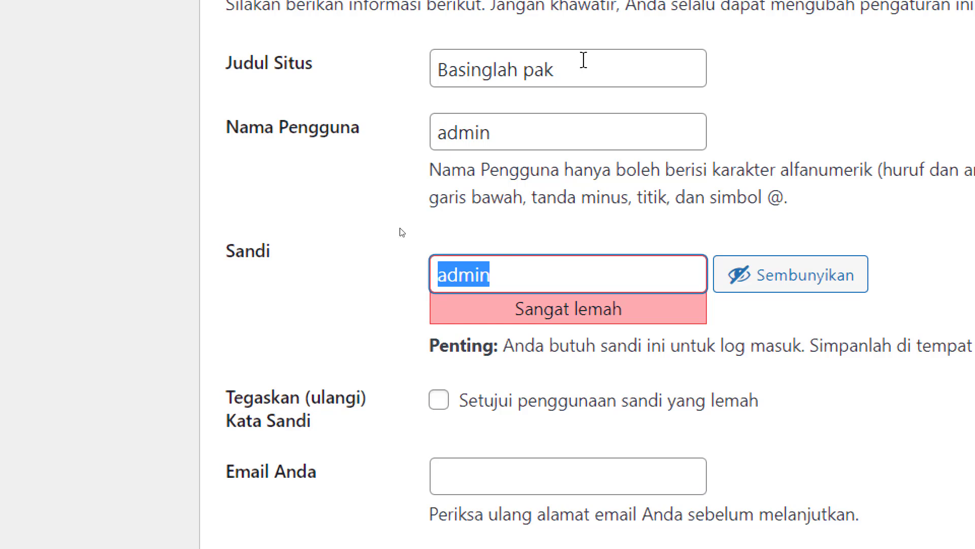
click(477, 133)
click(475, 274)
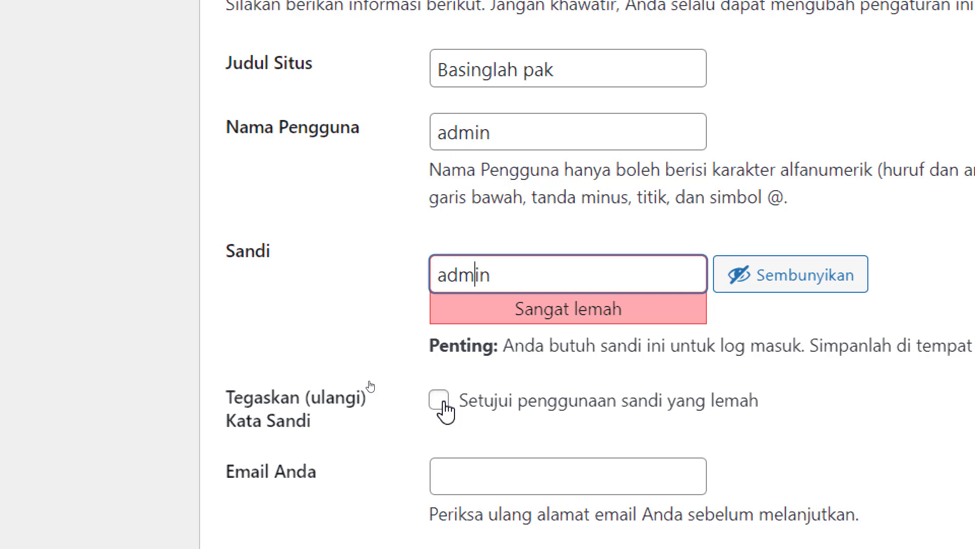
click(442, 403)
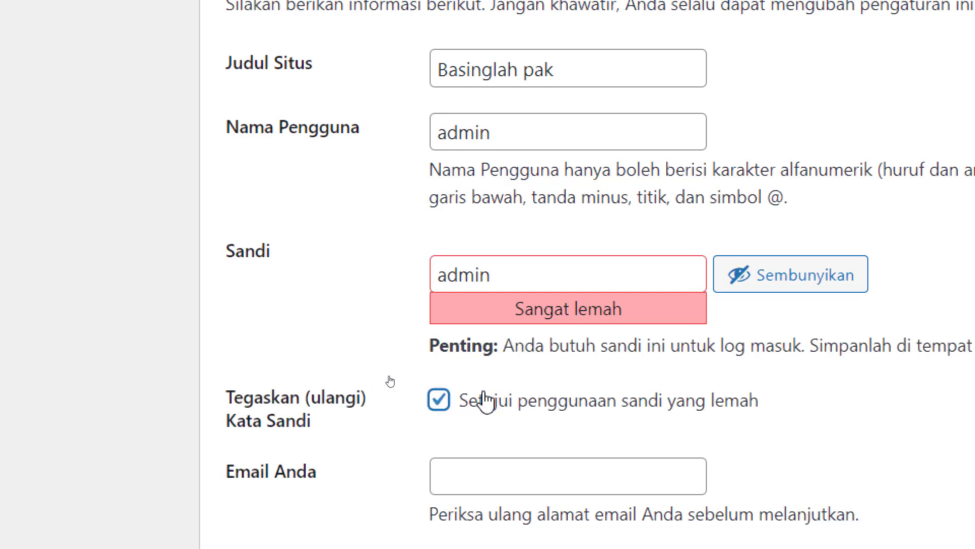
- Type the administrator's e-mail address into Email Anda, correcting a mistyped digit
scroll(483, 399, down, 1)
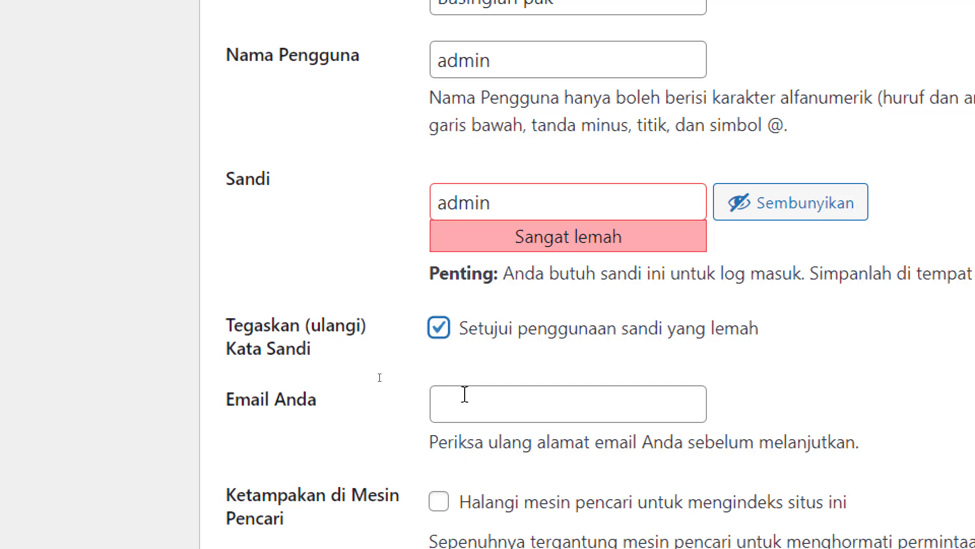
click(464, 394)
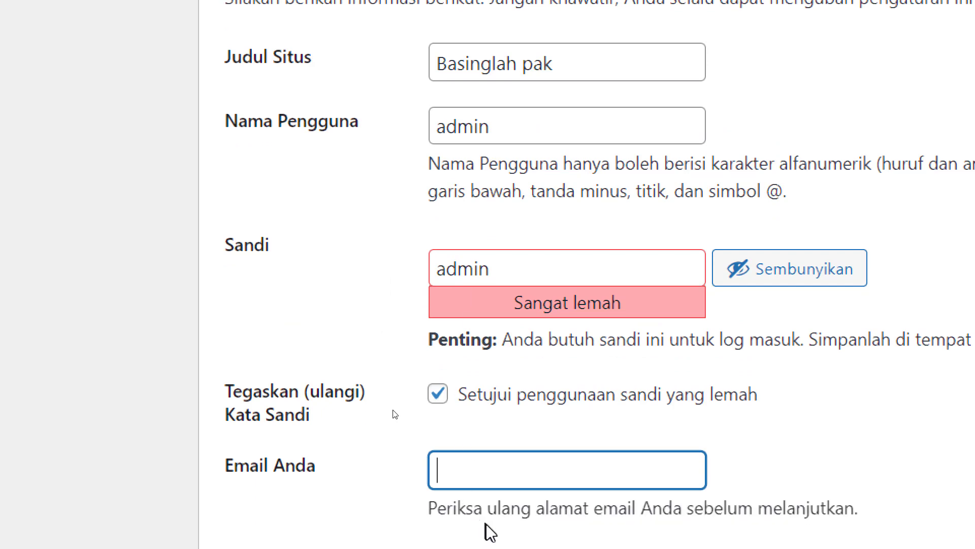
scroll(488, 528, down, 1)
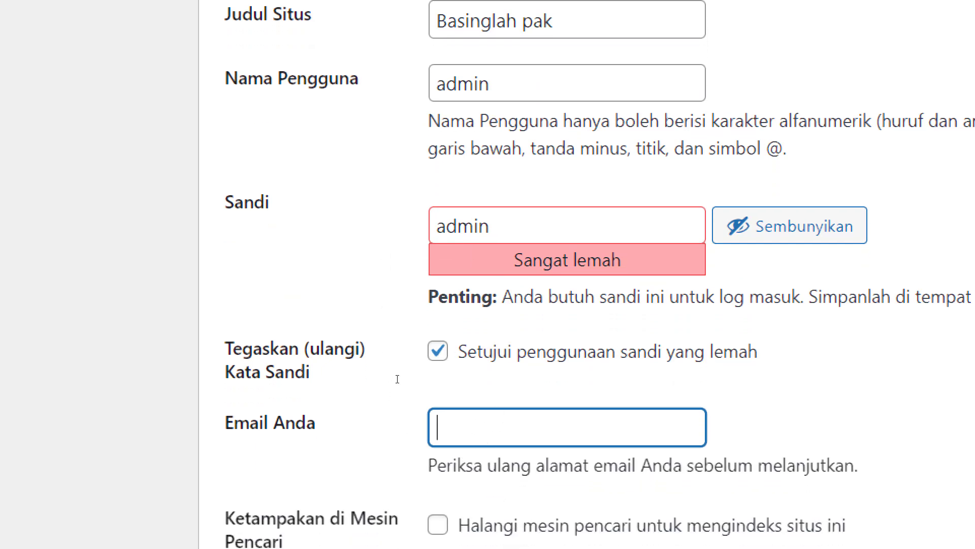
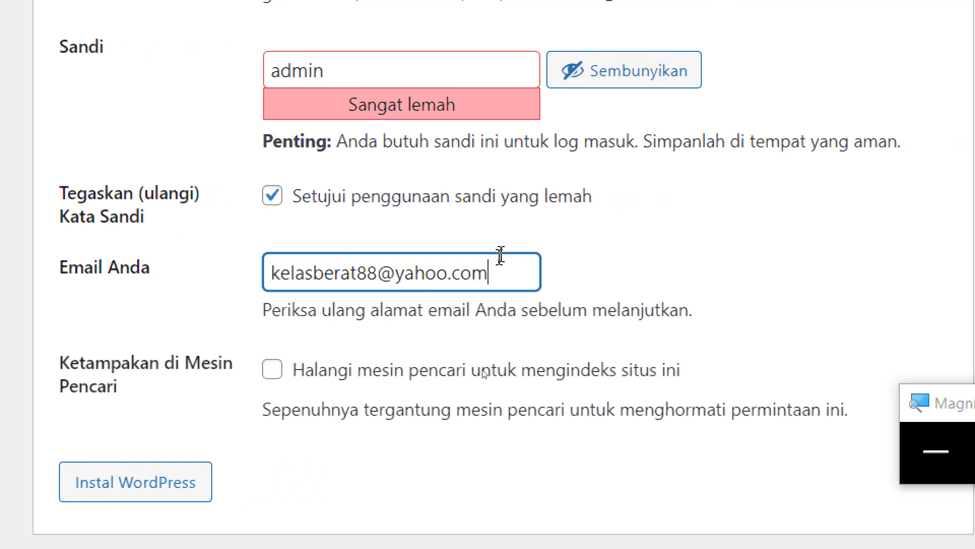
drag(498, 275, 224, 272)
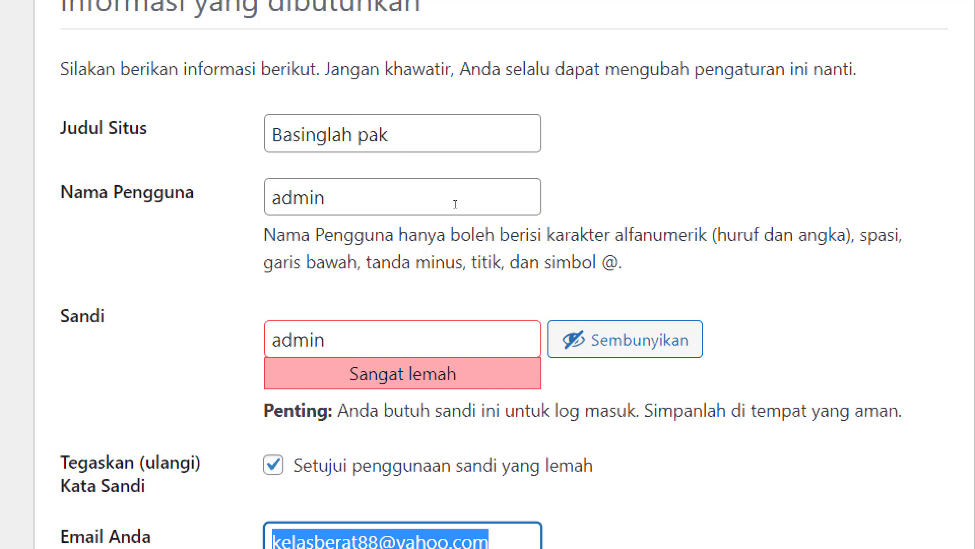
- Review the site title Basinglah pak, username and password fields by selecting their text
scroll(446, 429, down, 1)
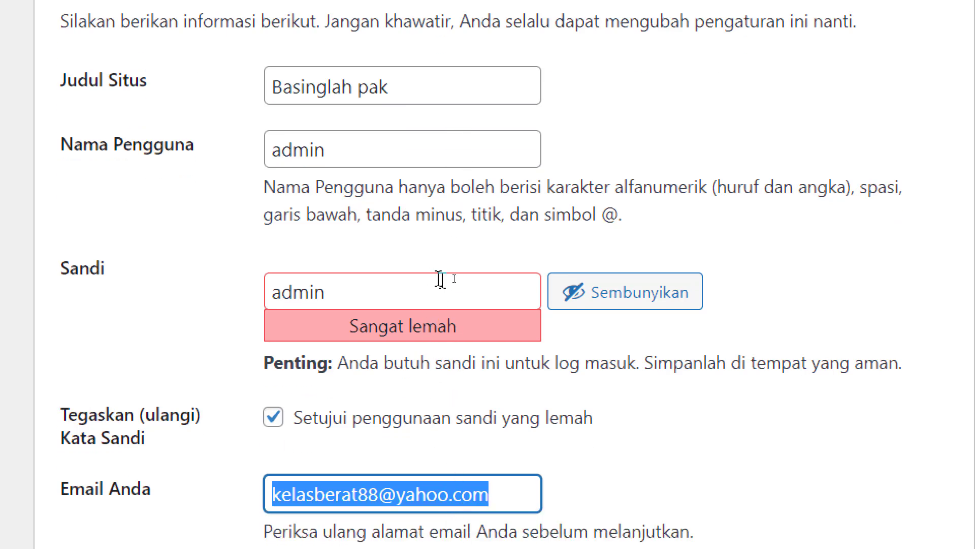
scroll(299, 152, up, 1)
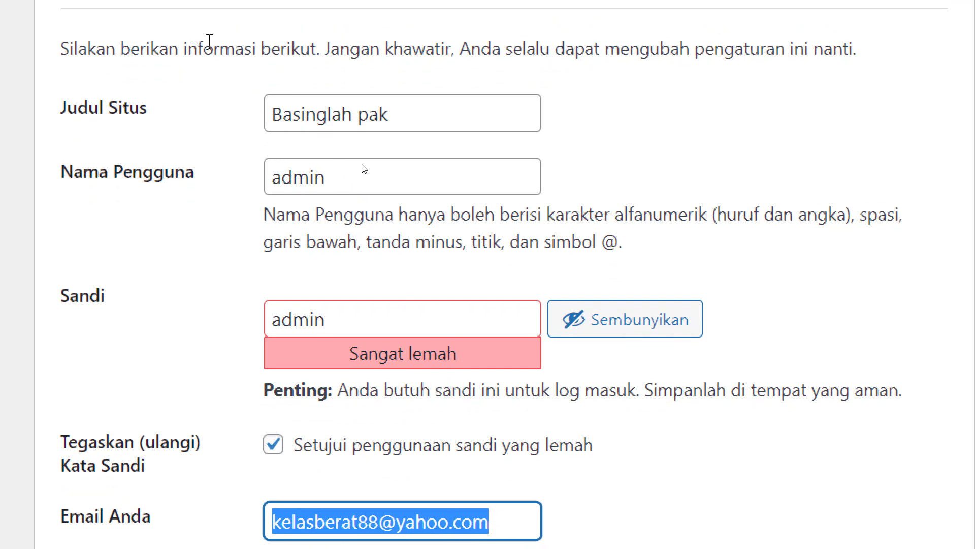
click(442, 114)
key(shift+Left)
key(shift+Left)
key(shift+Left)
key(shift+Left)
key(shift+Left)
key(shift+Left)
key(shift+Left)
key(shift+Left)
key(shift+Left)
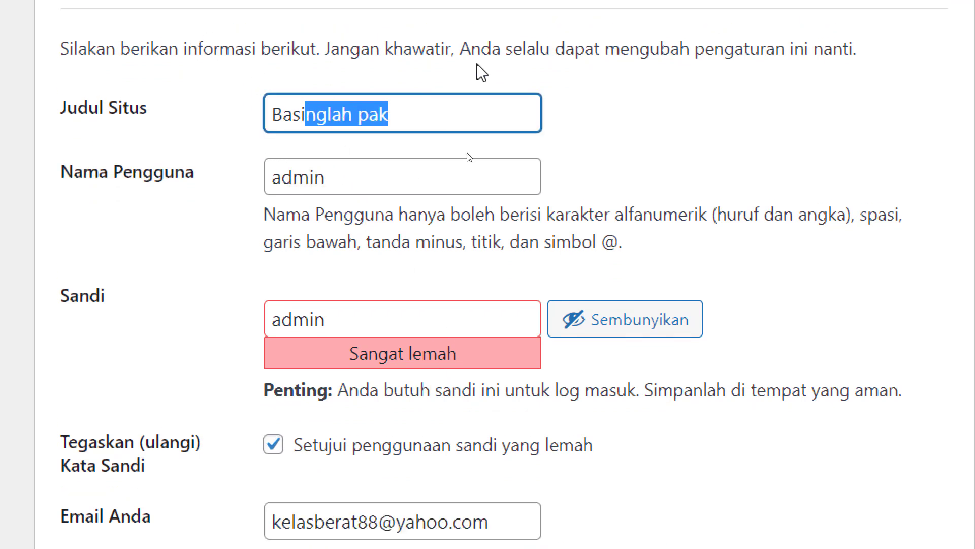
drag(564, 48, 800, 43)
drag(389, 114, 264, 106)
click(318, 177)
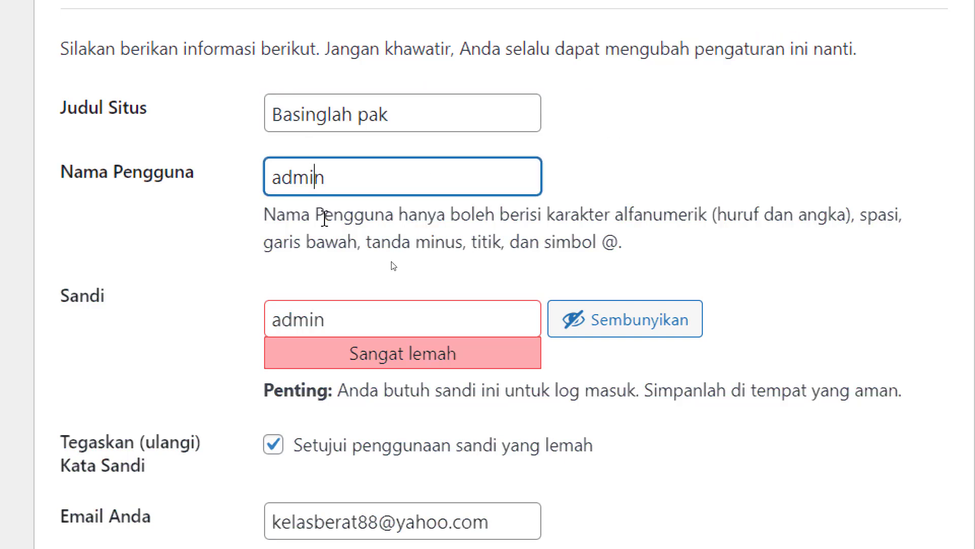
click(321, 320)
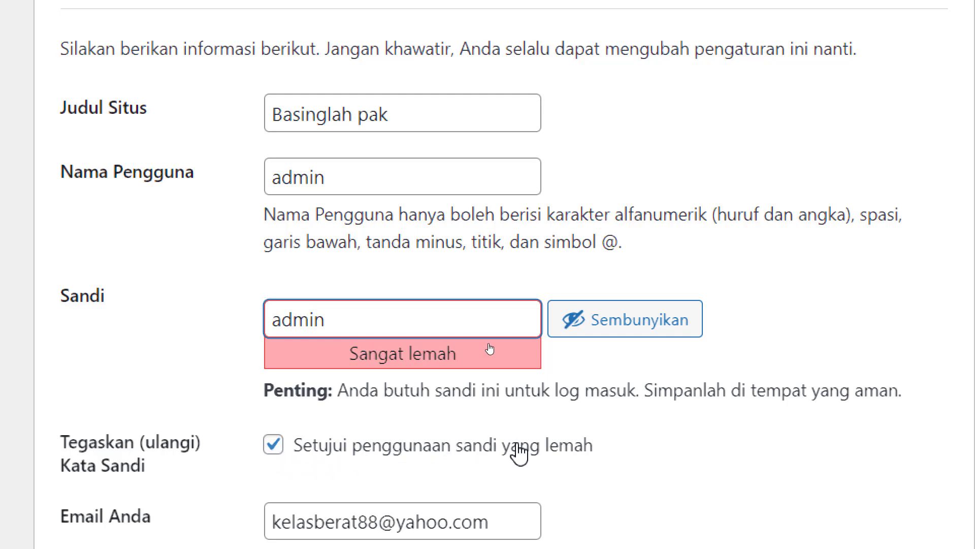
key(ctrl+a)
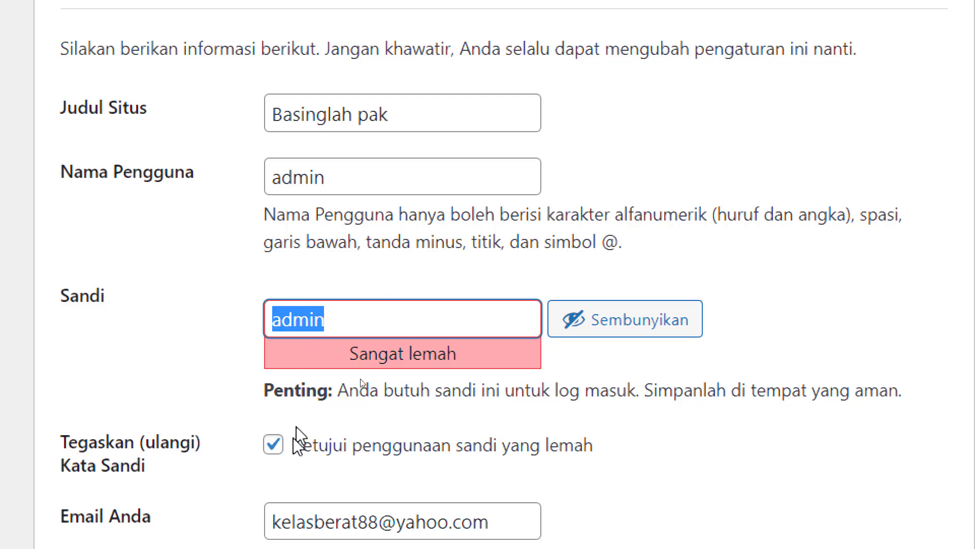
- Check the e-mail and search-engine visibility label, reset Magnifier to 100%, and bring Excel forward
scroll(303, 421, down, 2)
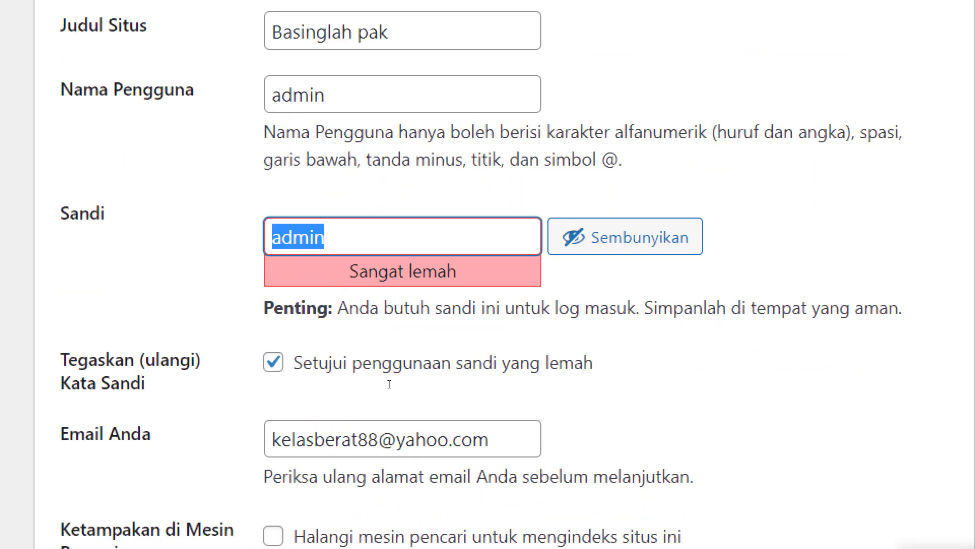
click(313, 439)
drag(273, 439, 448, 439)
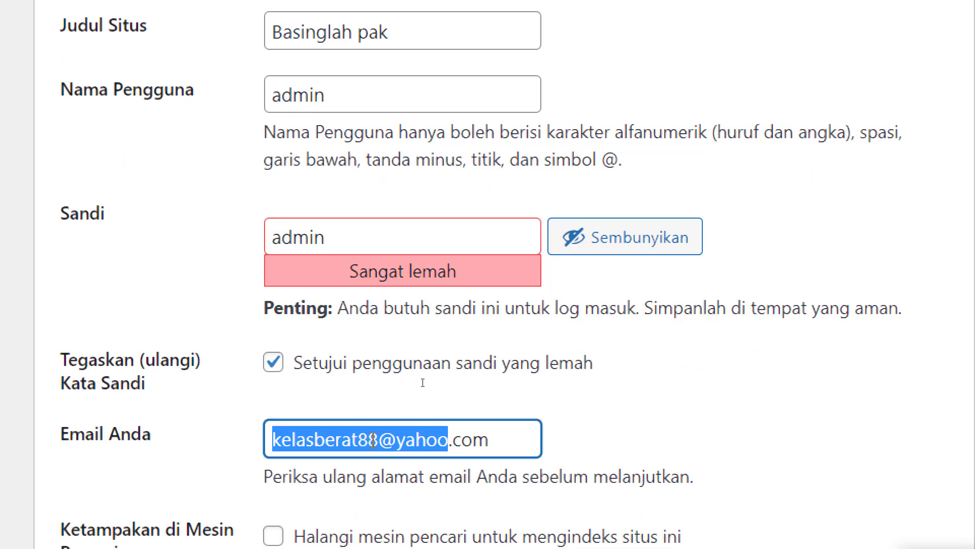
drag(516, 437, 185, 425)
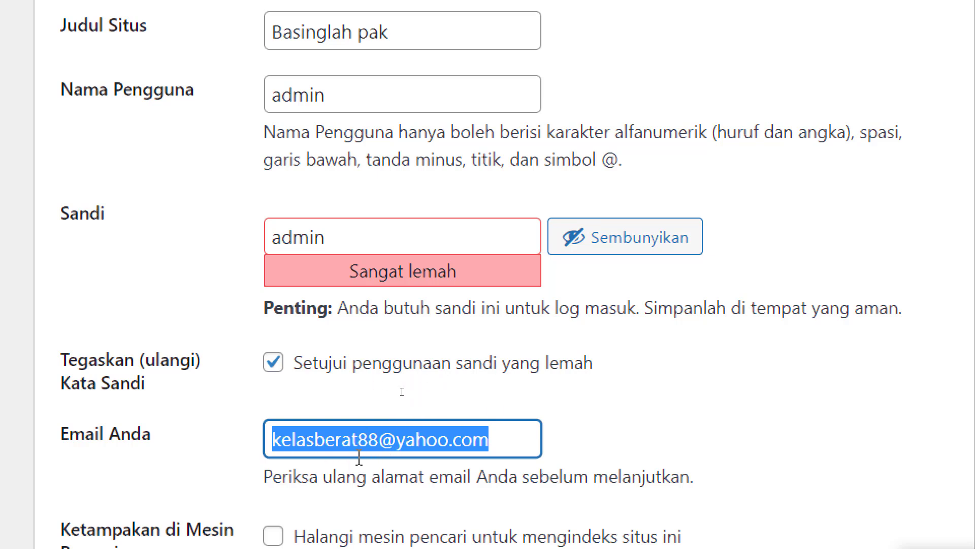
scroll(337, 515, down, 3)
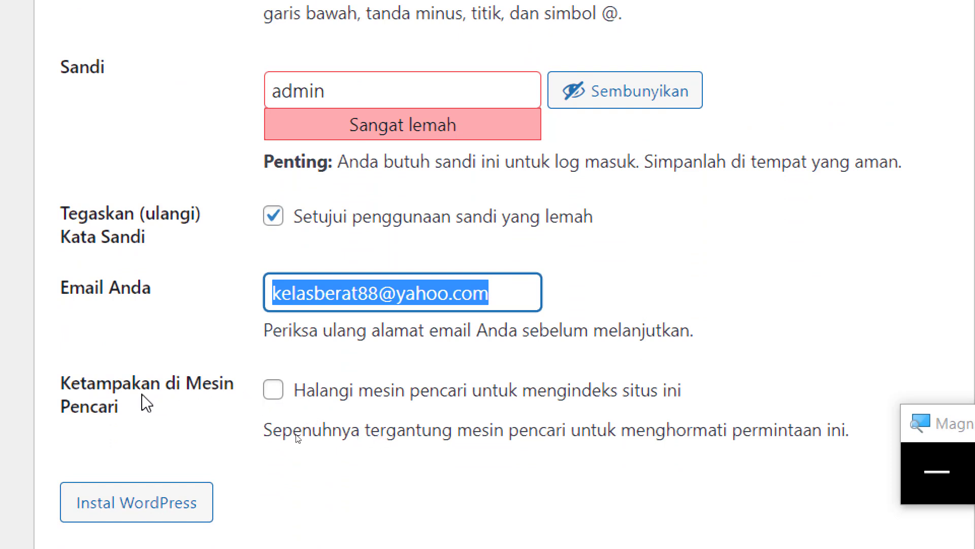
drag(61, 384, 127, 426)
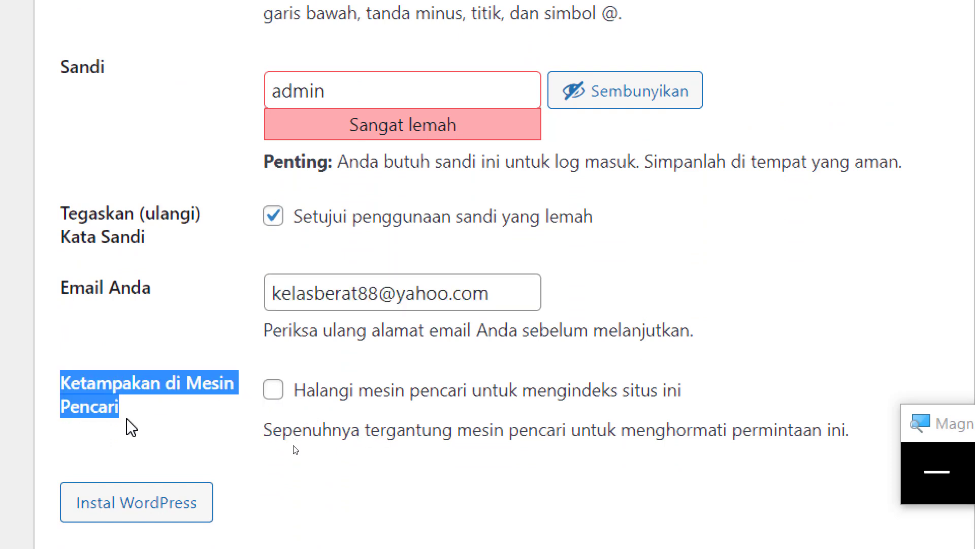
drag(134, 420, 59, 388)
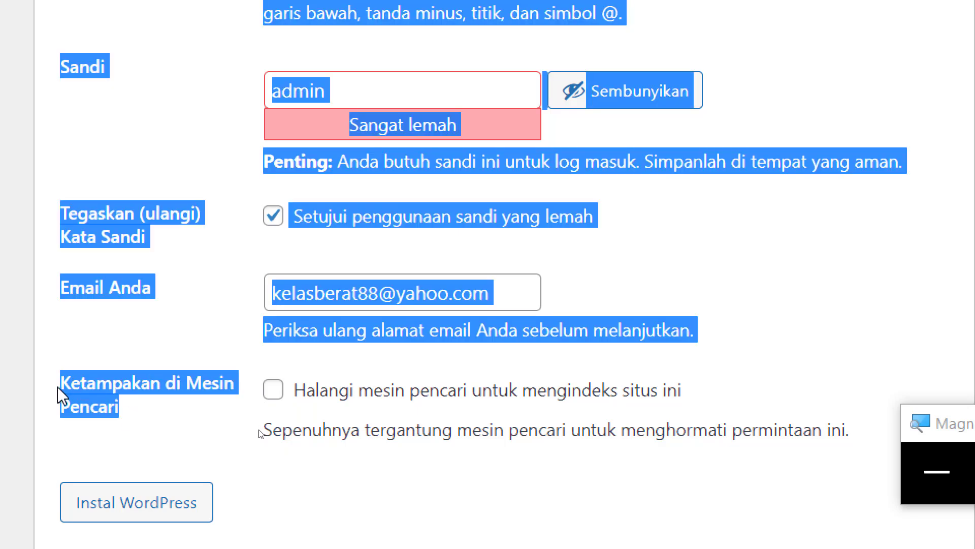
mouse_move(57, 386)
mouse_down()
mouse_move(77, 384)
mouse_move(68, 381)
mouse_up()
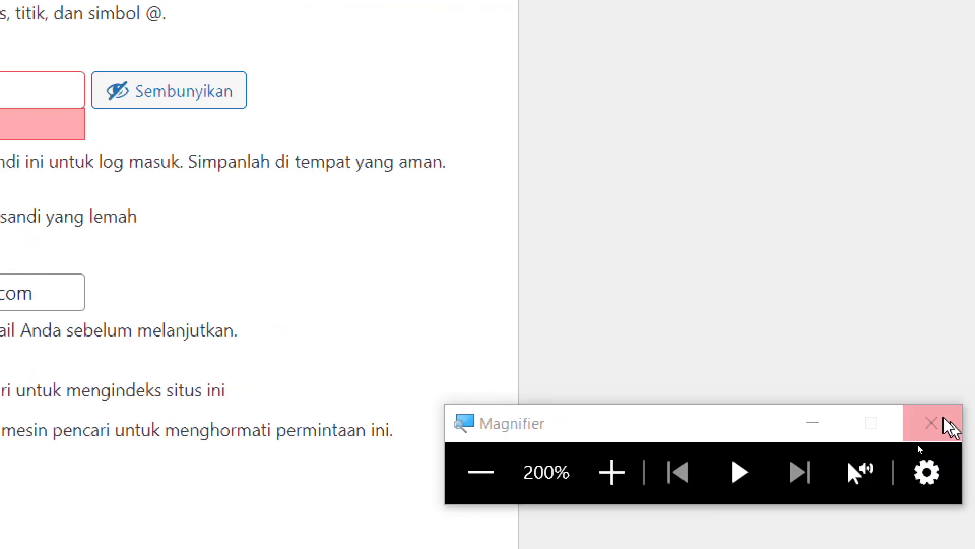
click(937, 471)
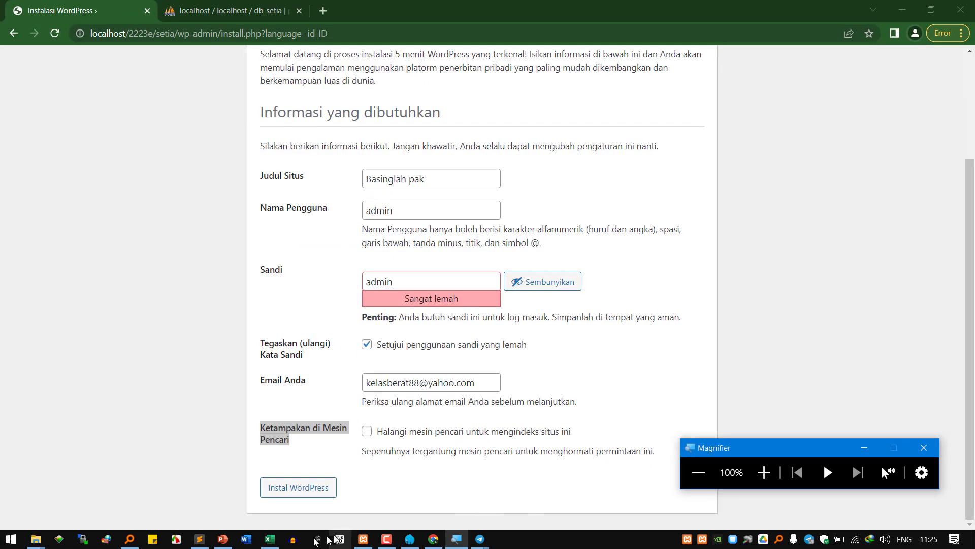
click(272, 540)
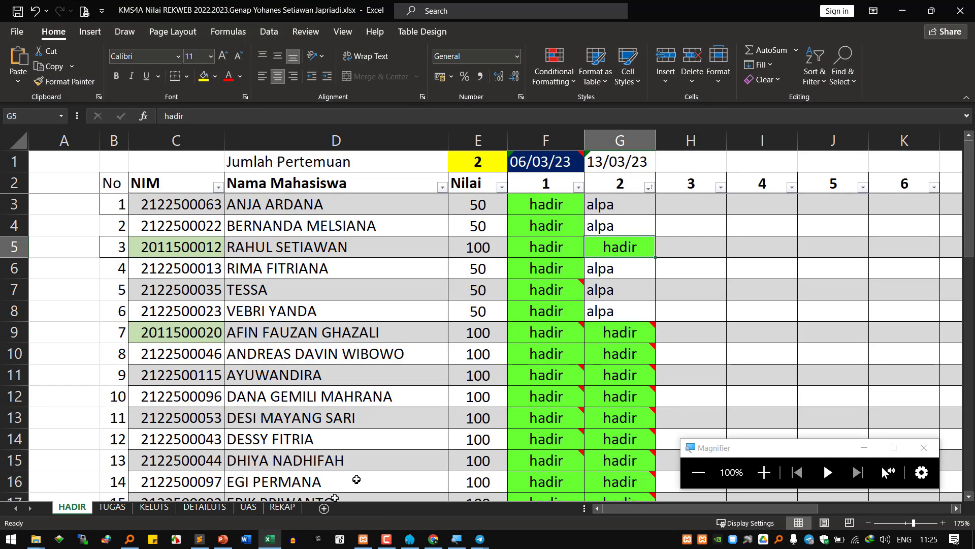
- Browse the HADIR sheet, checking the alpa entry in G8 and names in D22 and D24, then return to Chrome
click(601, 319)
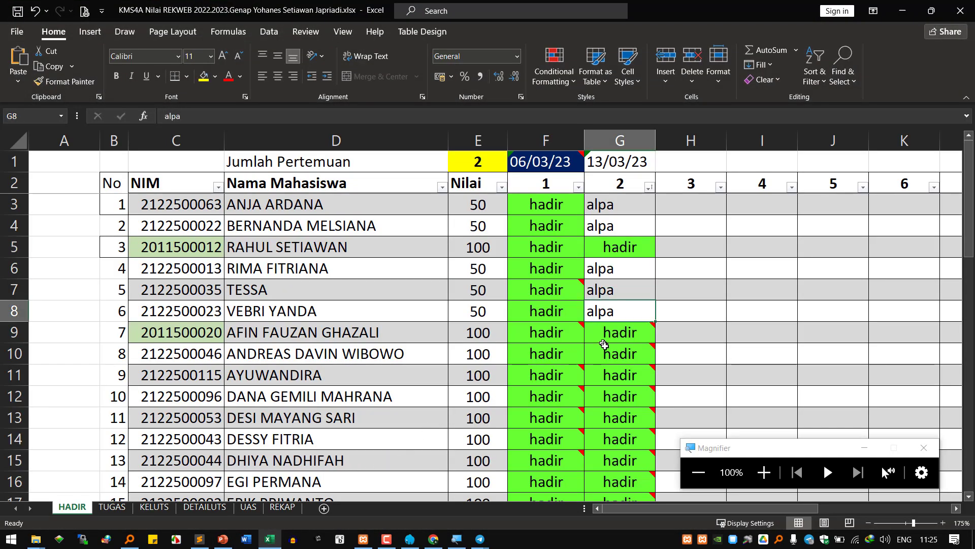
scroll(607, 352, down, 1)
mouse_move(607, 352)
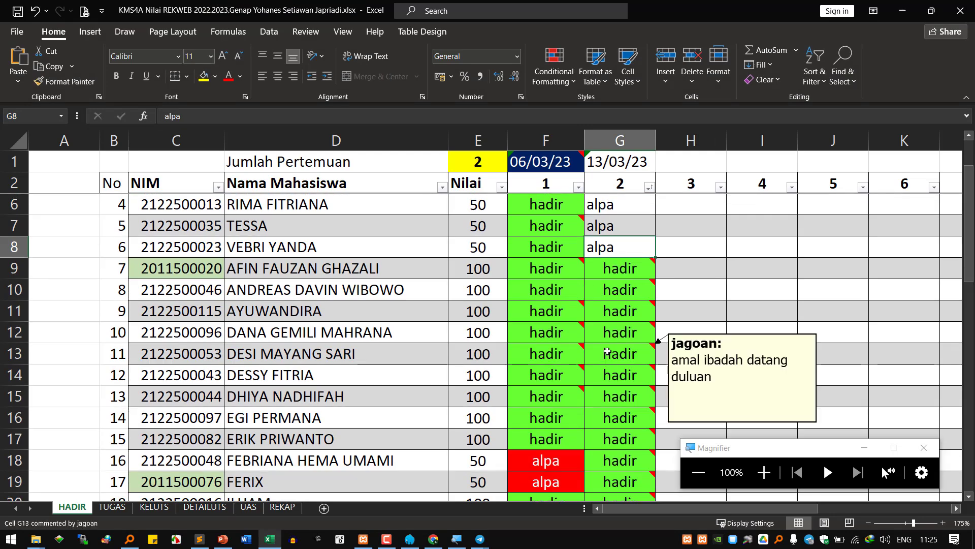
scroll(607, 351, down, 3)
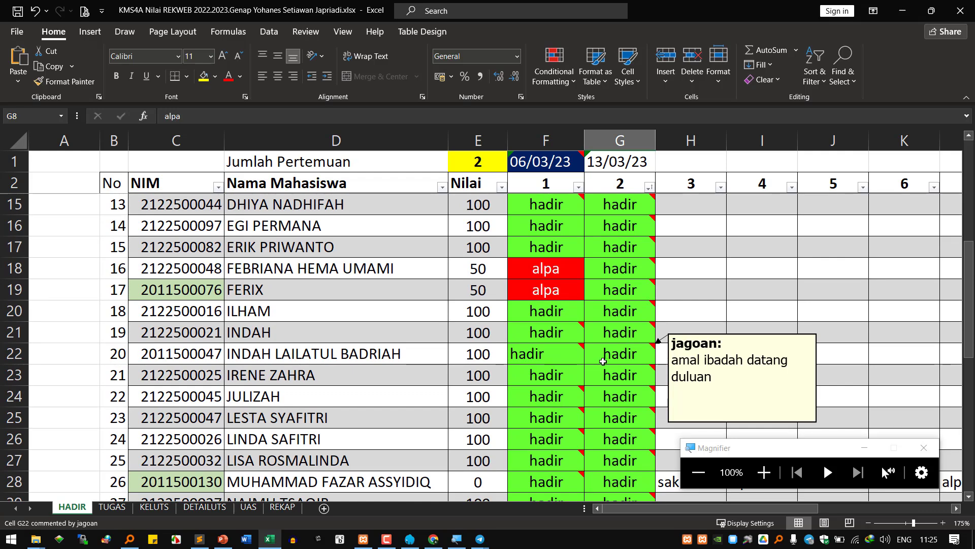
scroll(602, 362, down, 5)
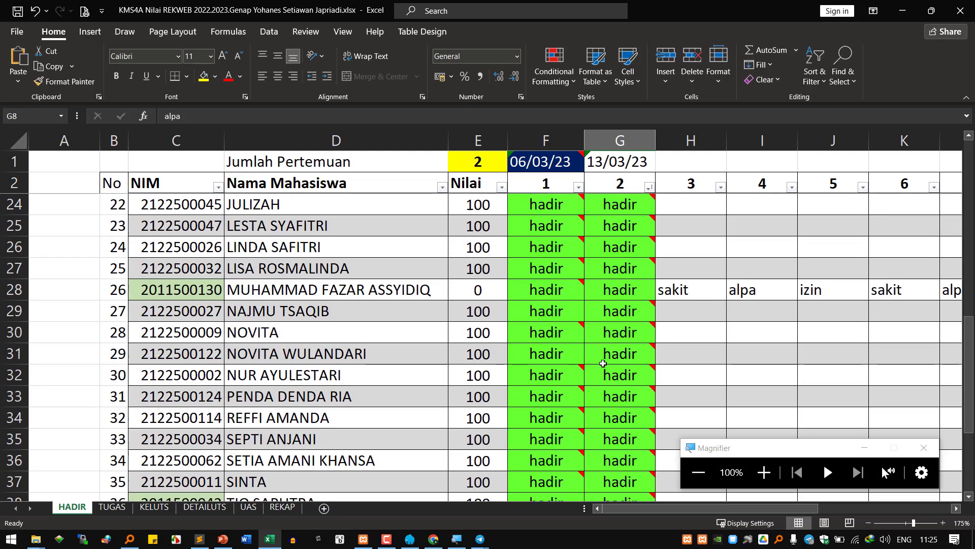
scroll(603, 362, up, 6)
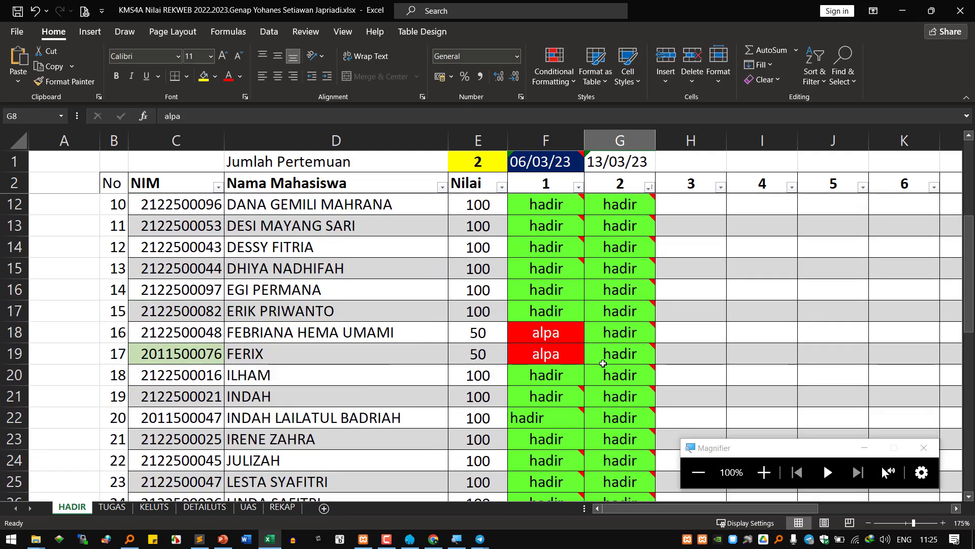
click(355, 452)
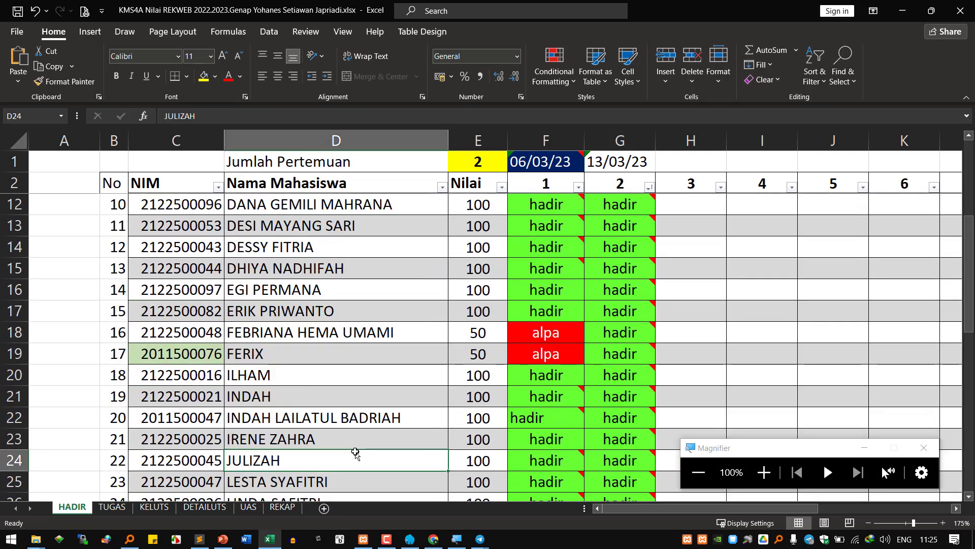
click(381, 420)
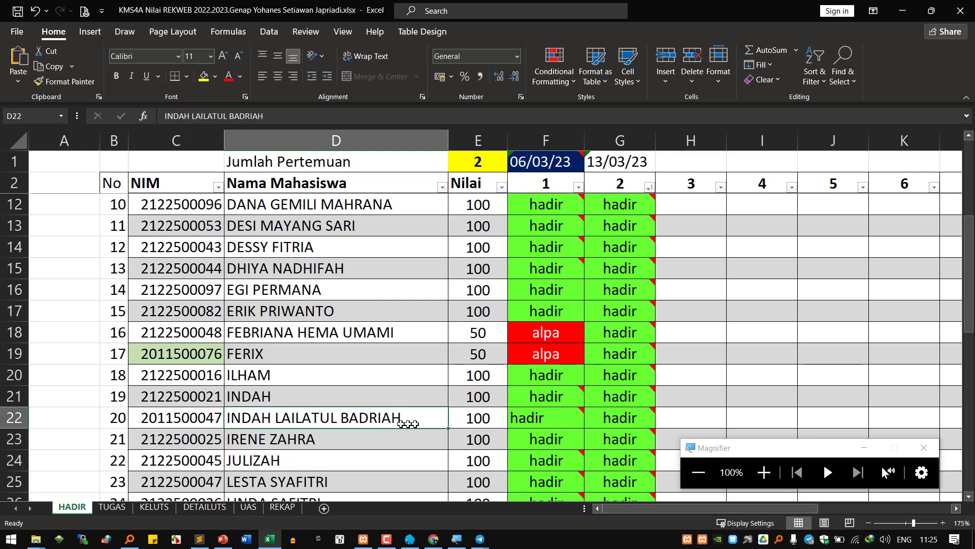
mouse_move(615, 415)
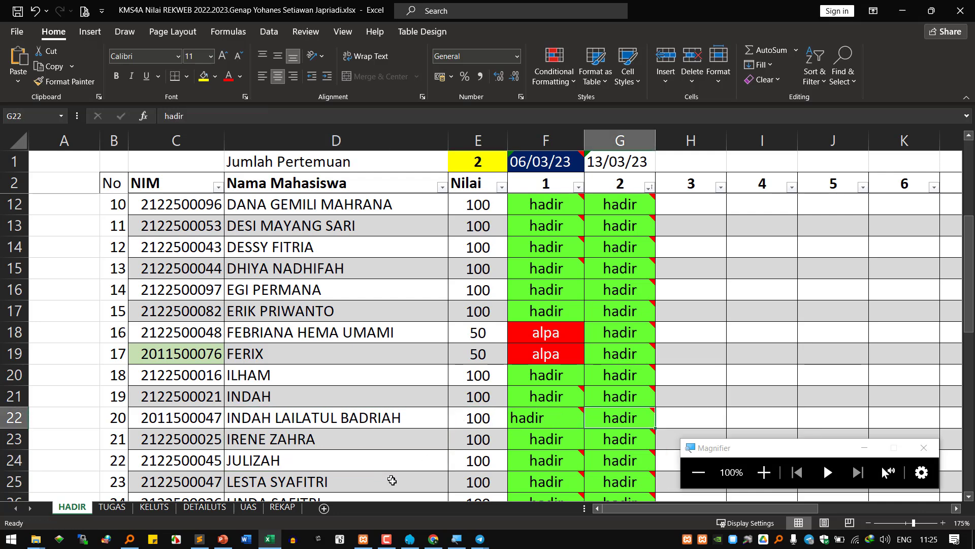
click(432, 542)
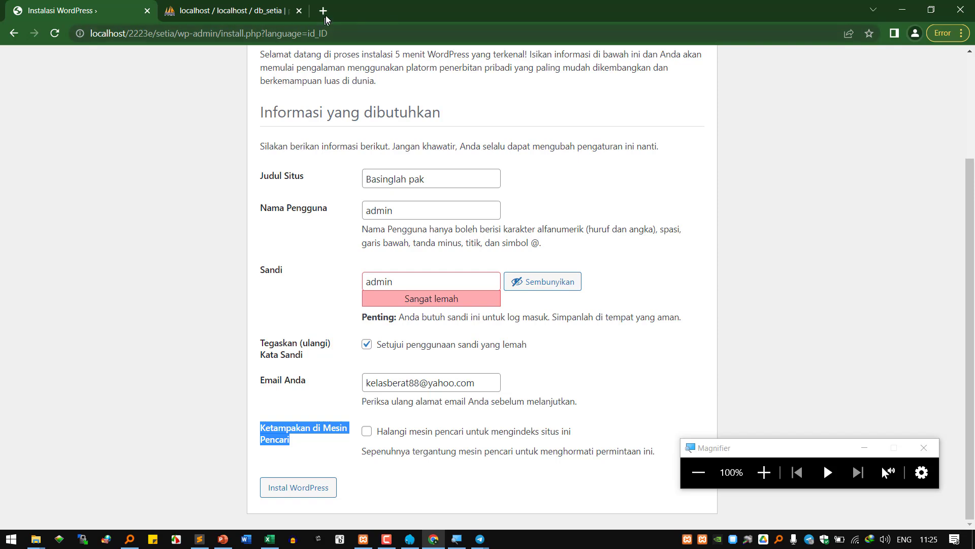
- Open maps.google.com in a new tab
click(324, 13)
text(go)
key(BackSpace)
key(BackSpace)
text(maps.google.co)
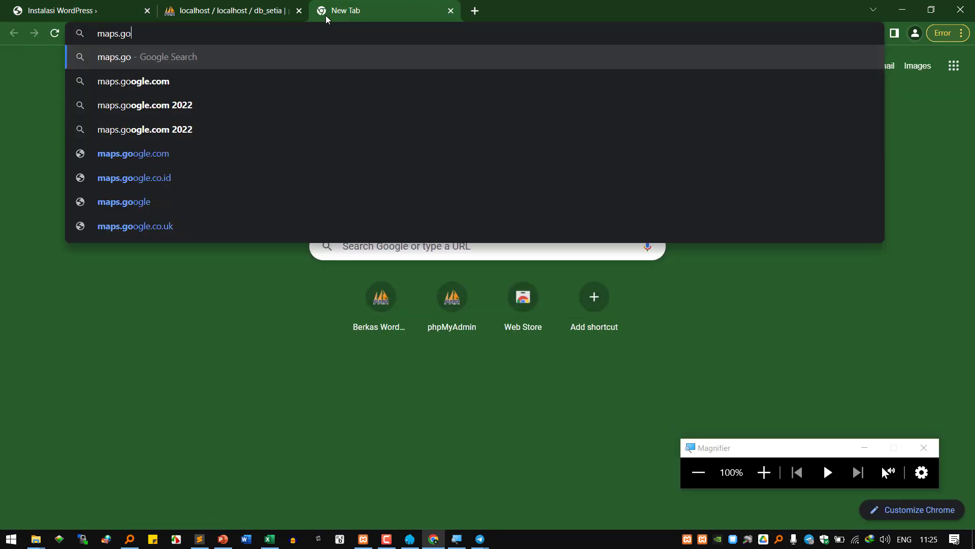
text(m)
key(Return)
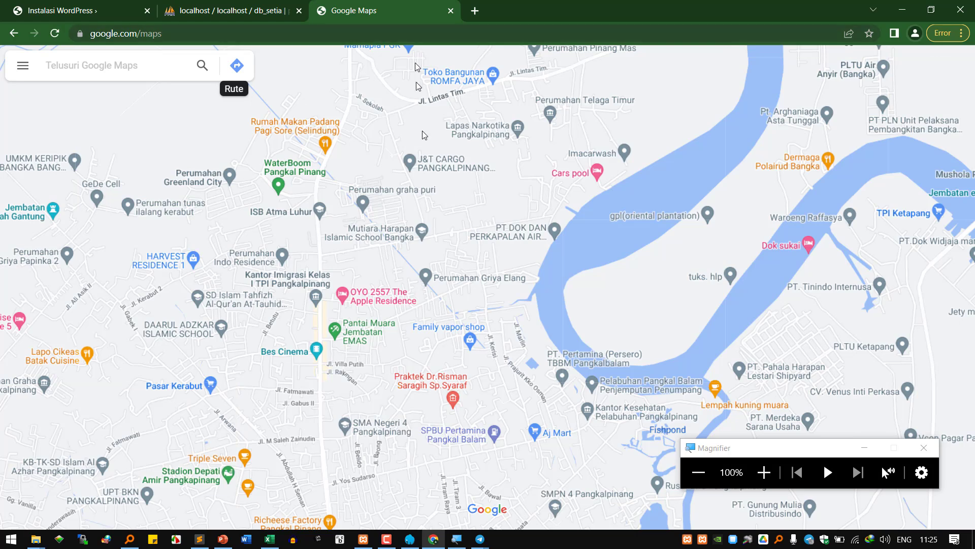
- Open classroom.google.com in another new tab
click(475, 11)
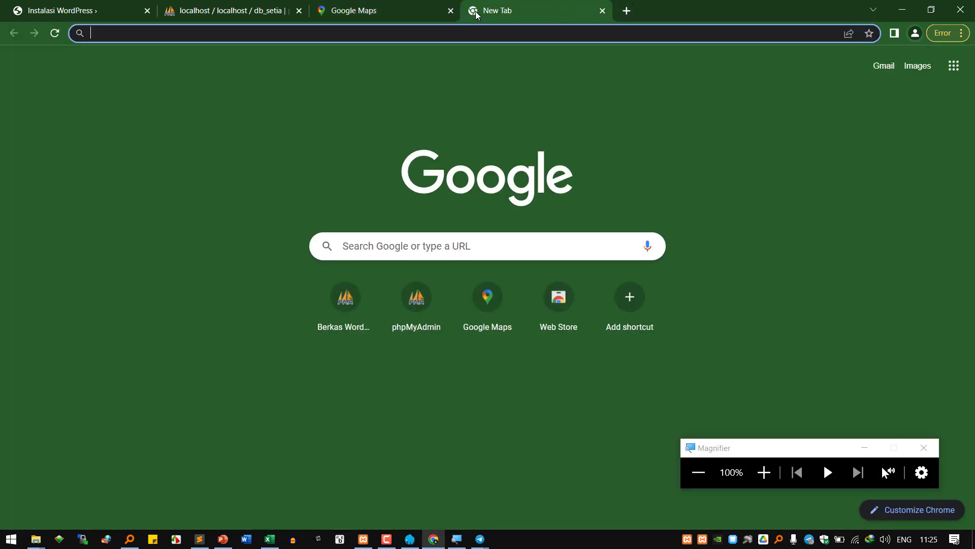
text(classroom.goo)
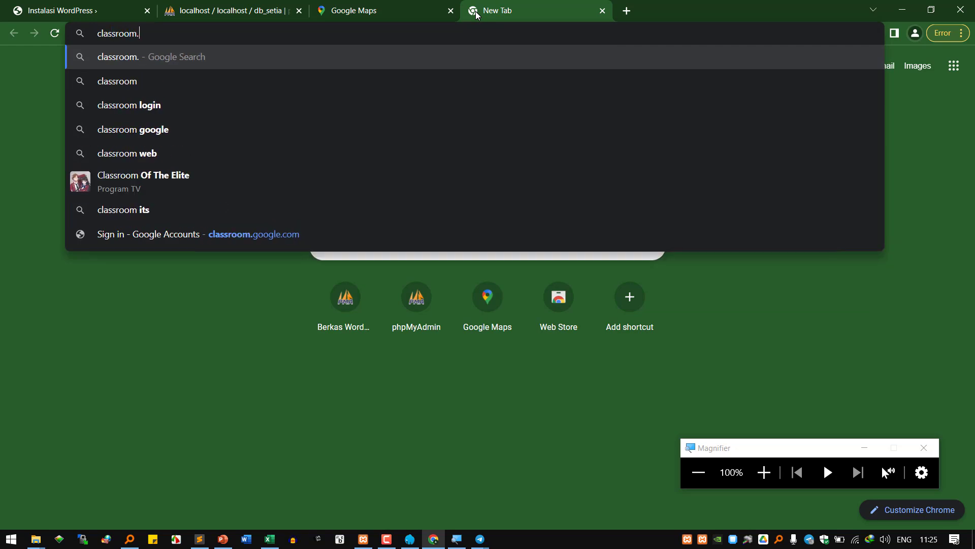
text(gle.com)
key(Return)
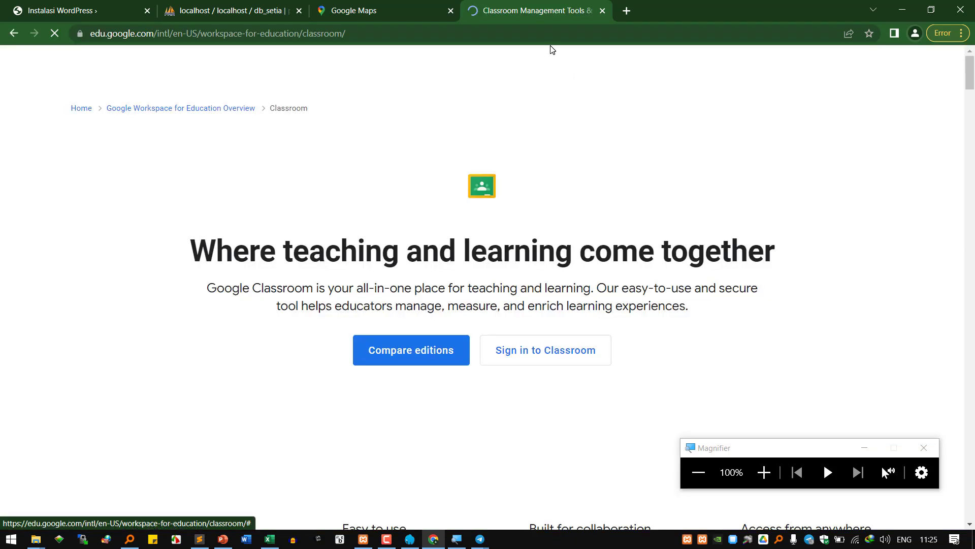
- Glance at the Maps tab, return to the Classroom page and dismiss the region suggestion dialog
click(407, 13)
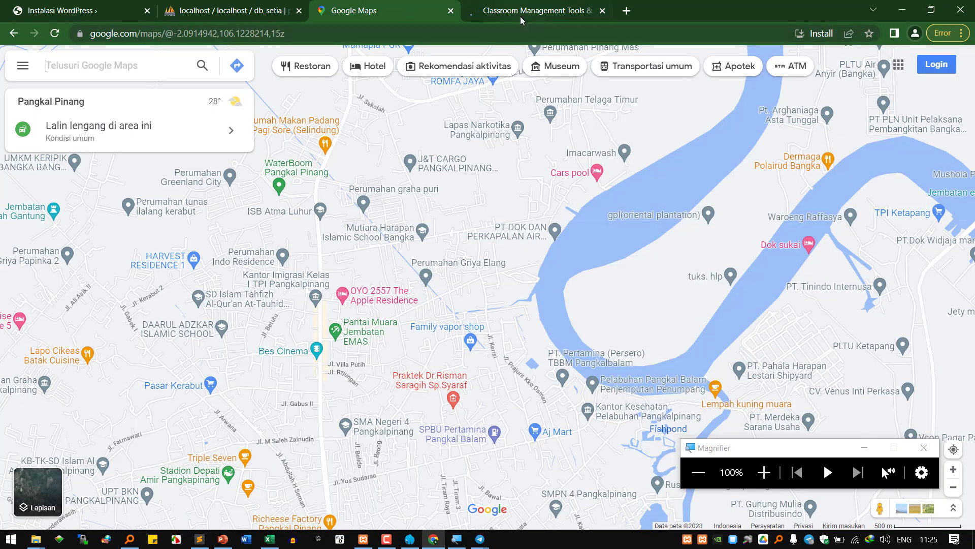
click(528, 11)
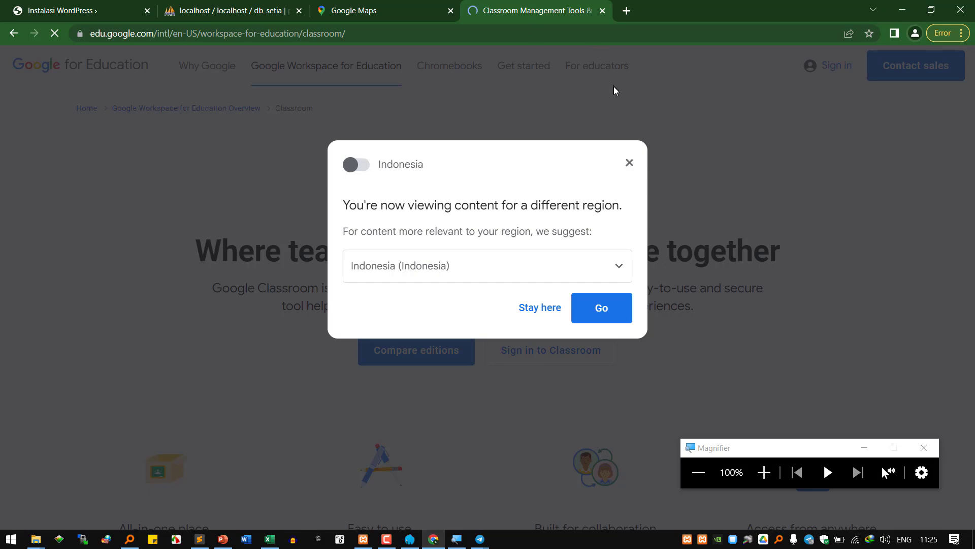
click(632, 161)
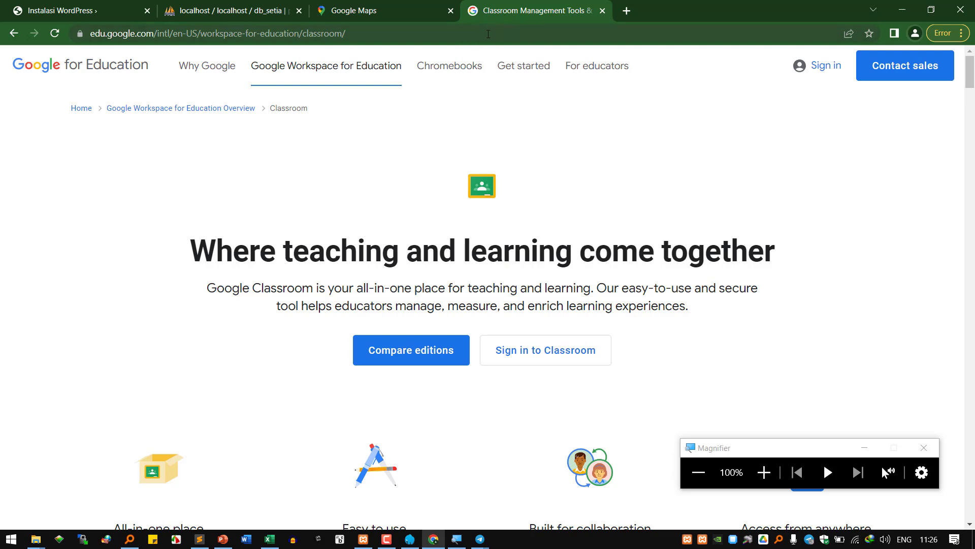
mouse_move(477, 59)
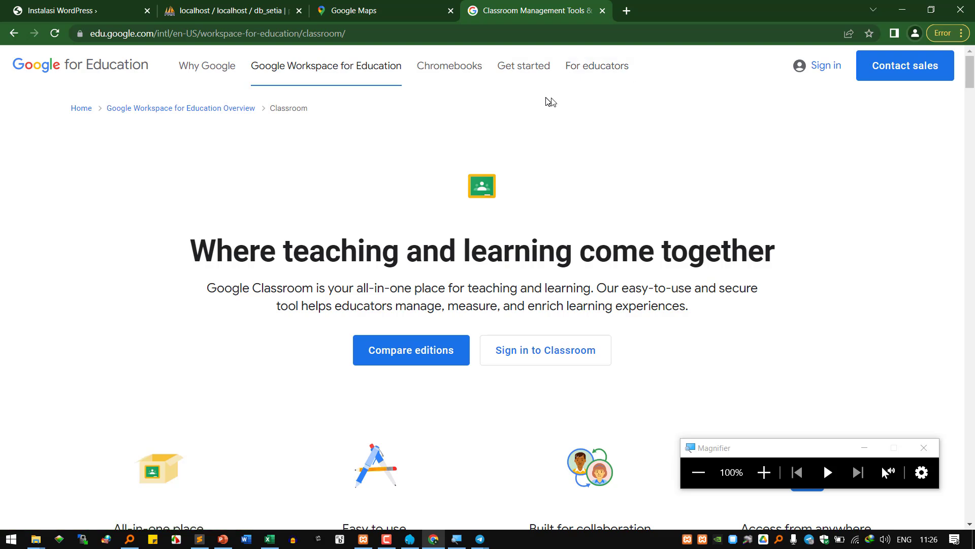
mouse_move(627, 74)
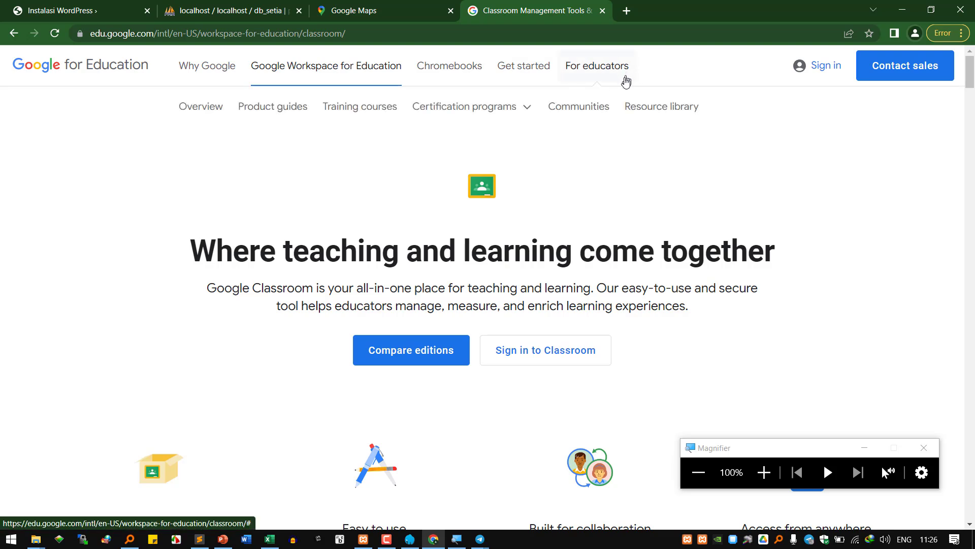
- Load google.com in the Classroom tab
mouse_move(543, 58)
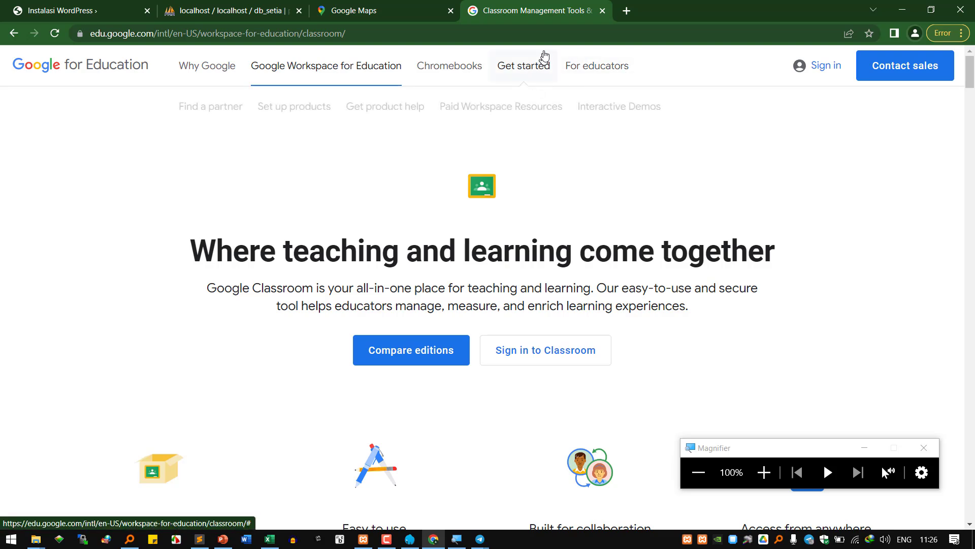
click(568, 34)
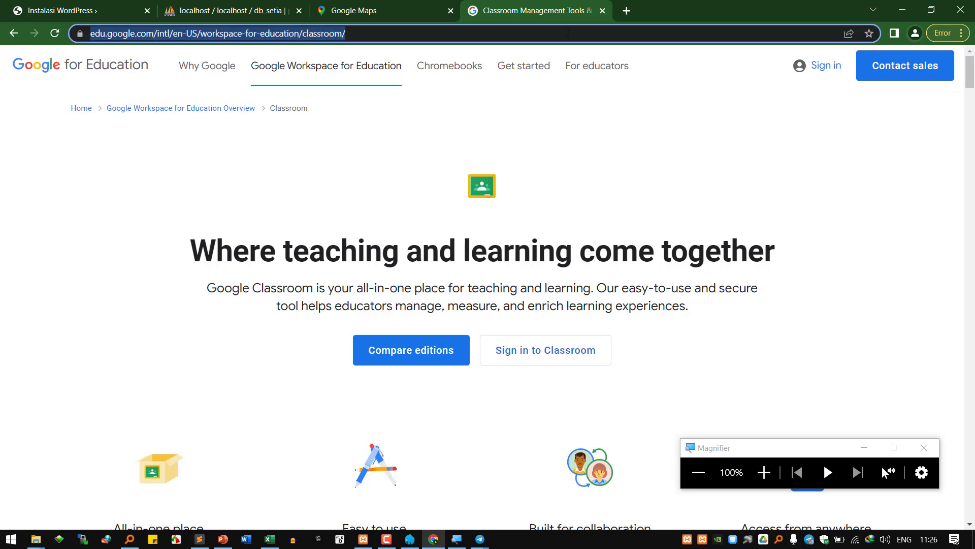
text(google.)
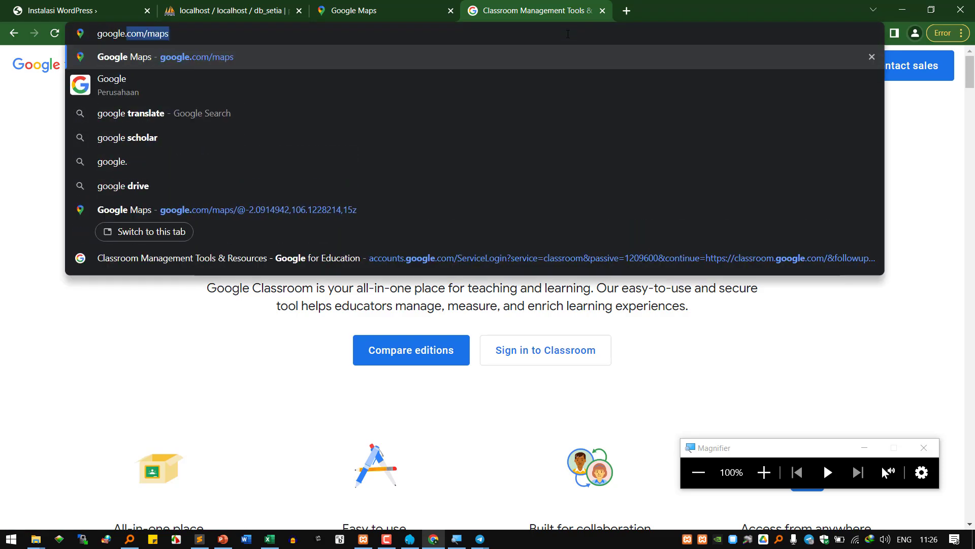
text(com)
key(Return)
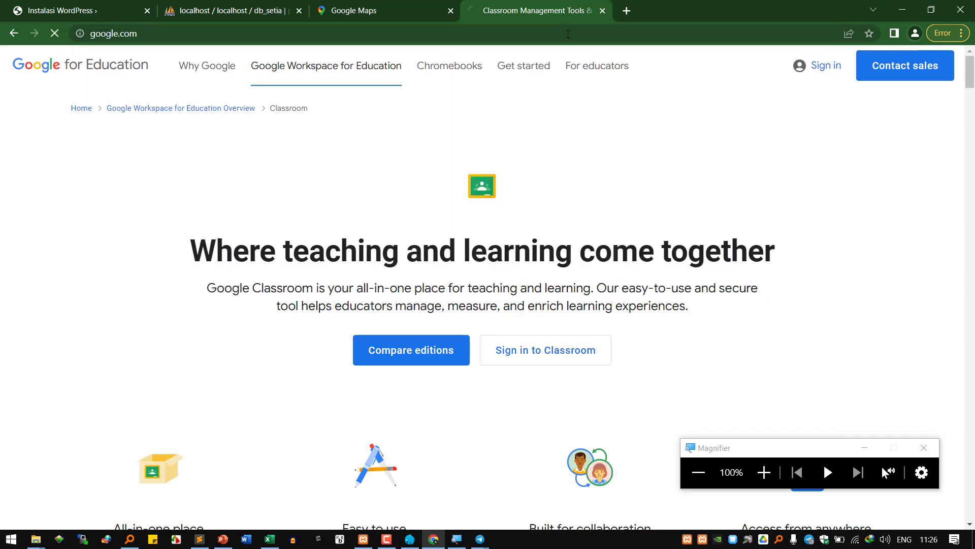
- Dismiss the Google sign-in prompt and bring the Sublime Text notes to the front
click(398, 10)
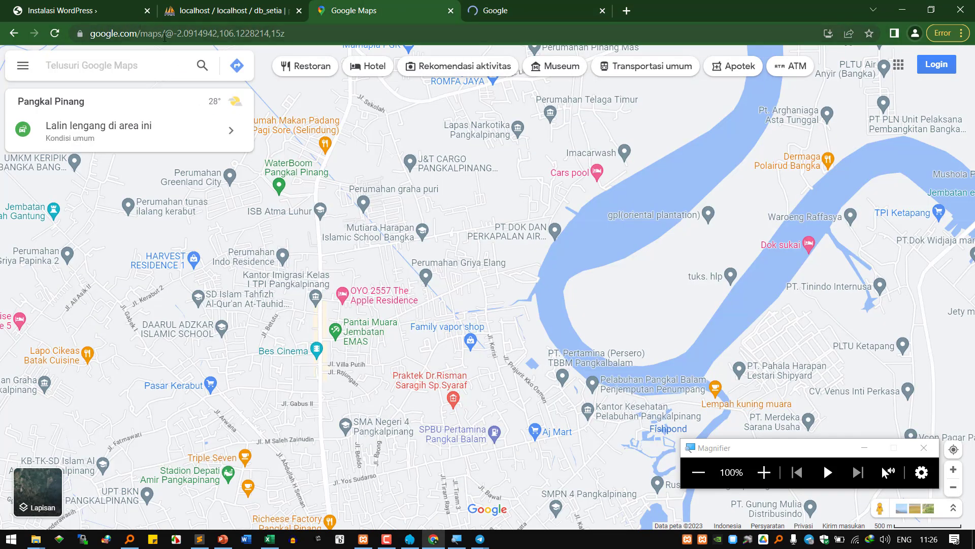
click(489, 11)
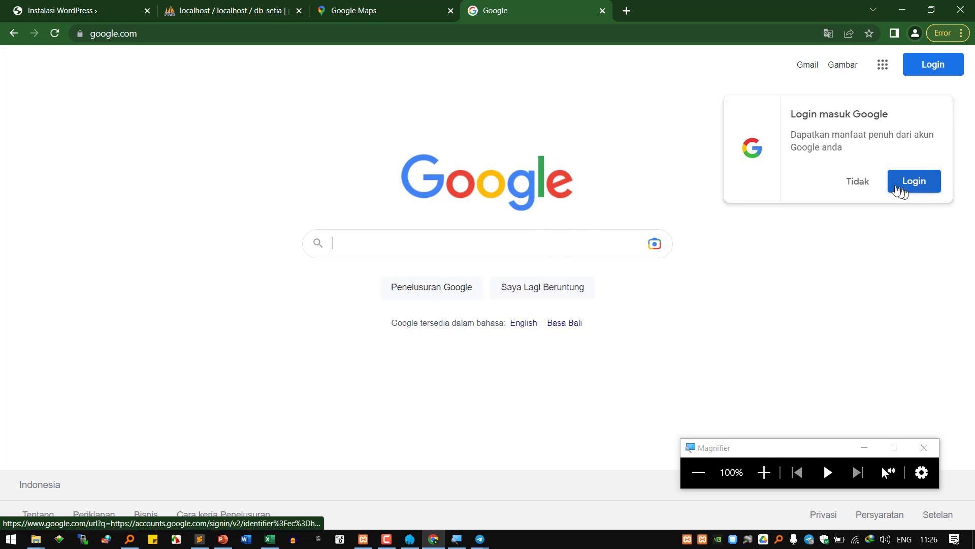
click(859, 183)
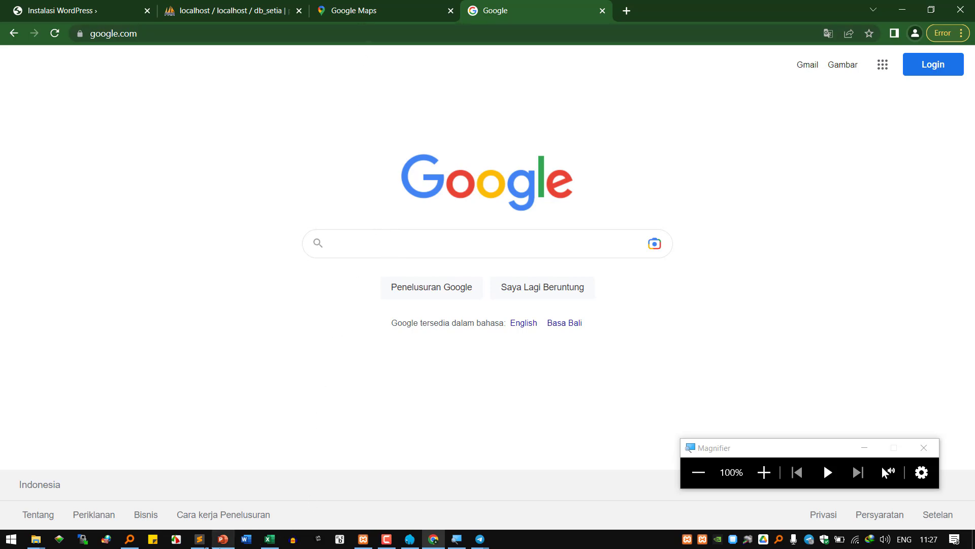
click(200, 526)
- Write 'google search, yahoo search, bing,' on line 17 of the notes
click(225, 485)
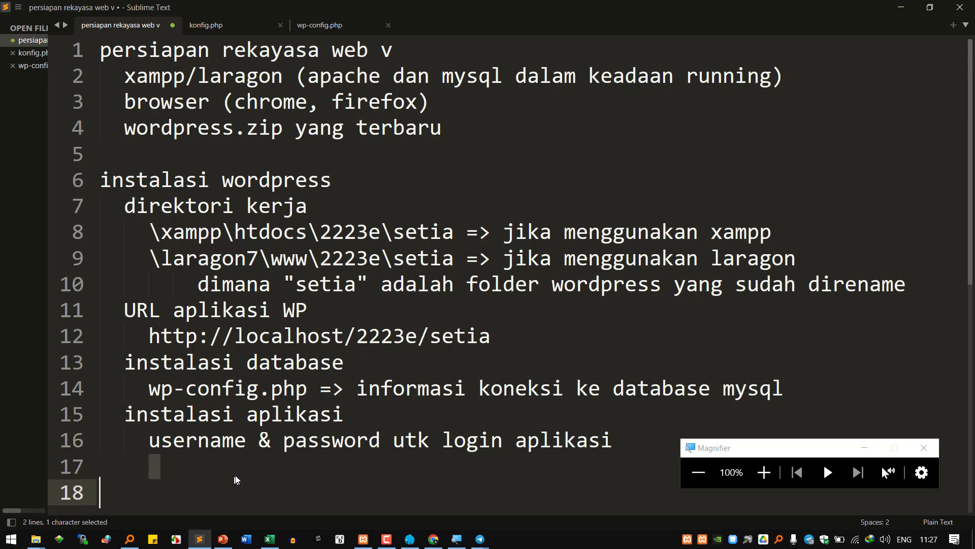
click(247, 466)
text(google )
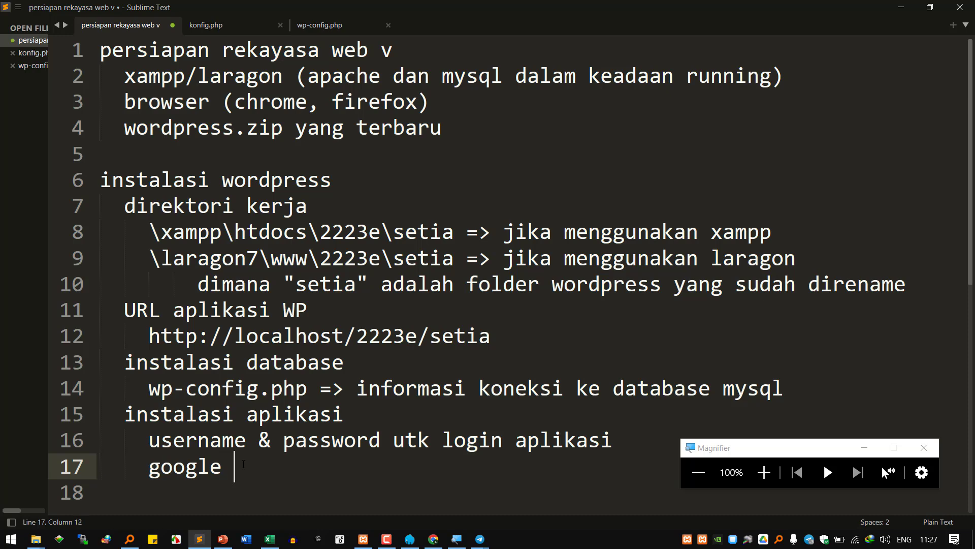
text(search)
mouse_move(434, 543)
text(, yahoo)
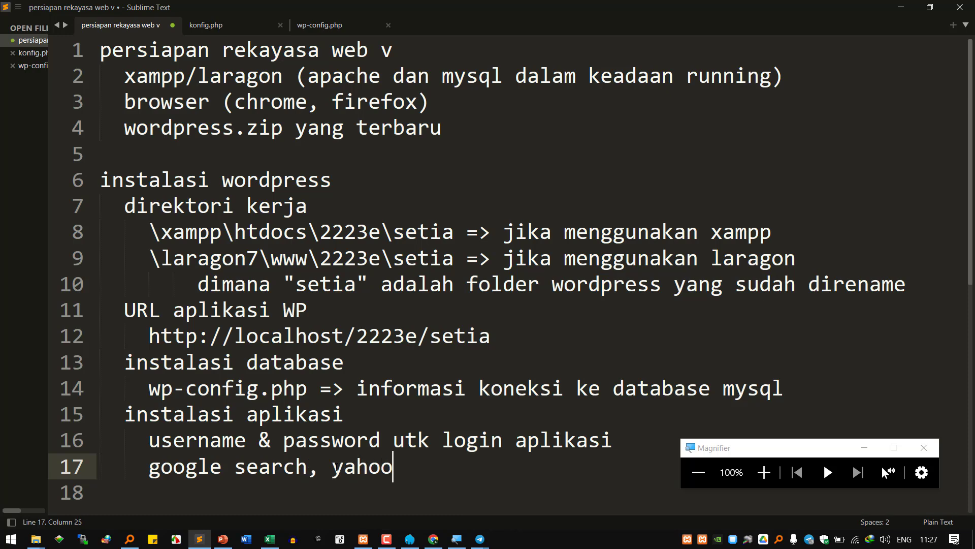
text( search,)
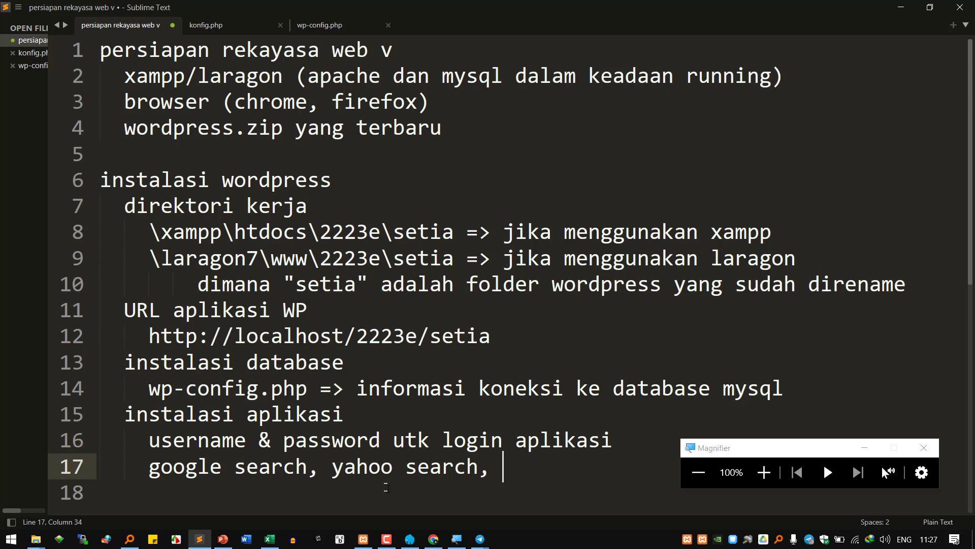
text(bing)
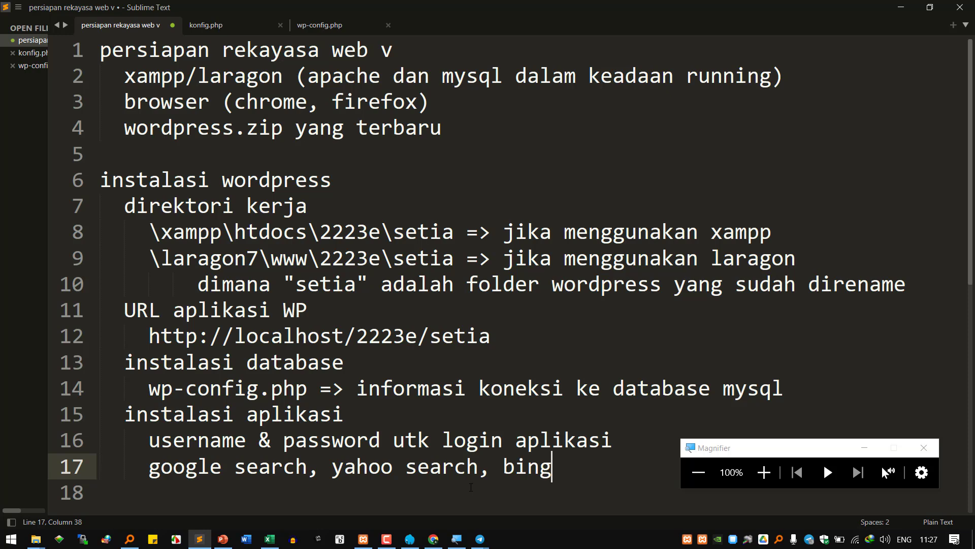
text(op)
key(BackSpace)
key(BackSpace)
text(,)
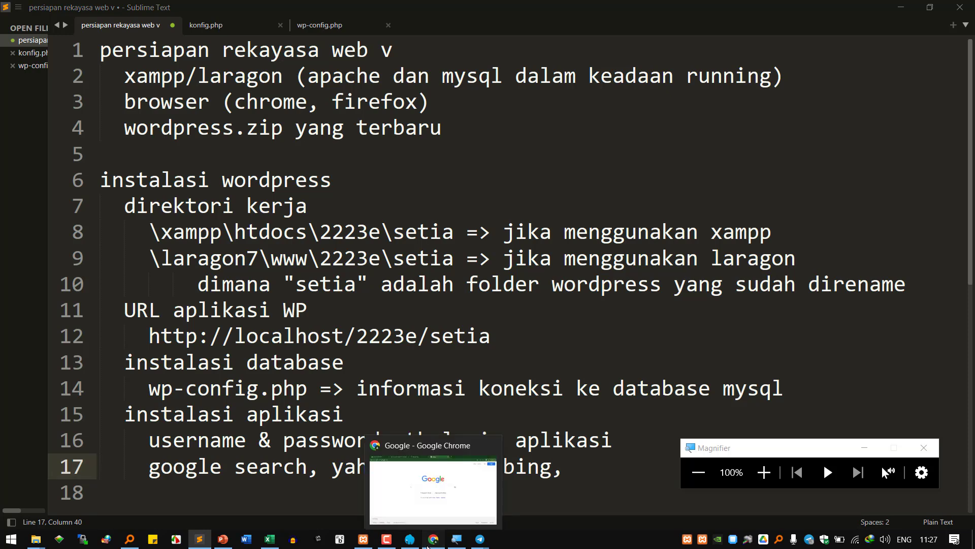
- Return to Chrome's Google homepage and place the caret in the search box
click(433, 539)
click(432, 248)
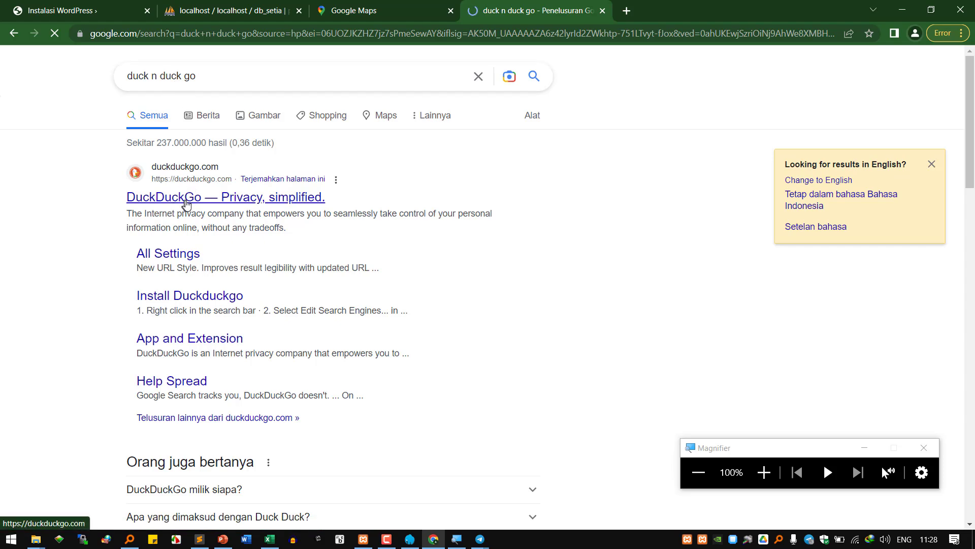
- Append duckduckgo to line 17 of the Sublime Text notes and start line 18
click(208, 541)
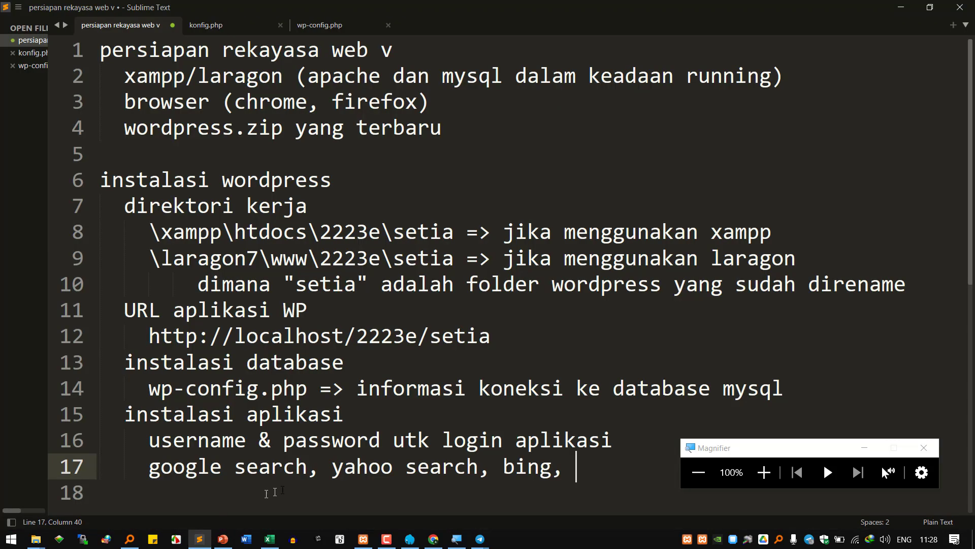
text(duck)
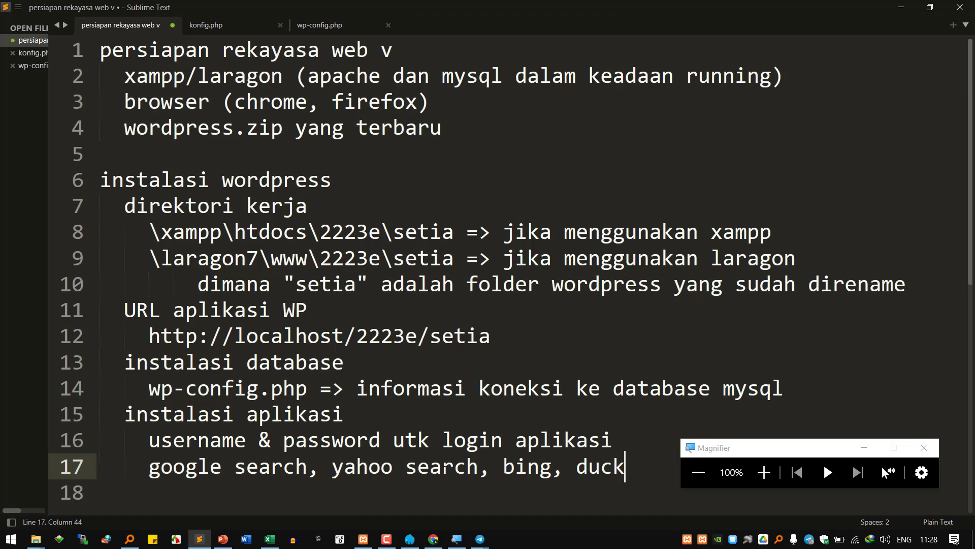
text(duckgo)
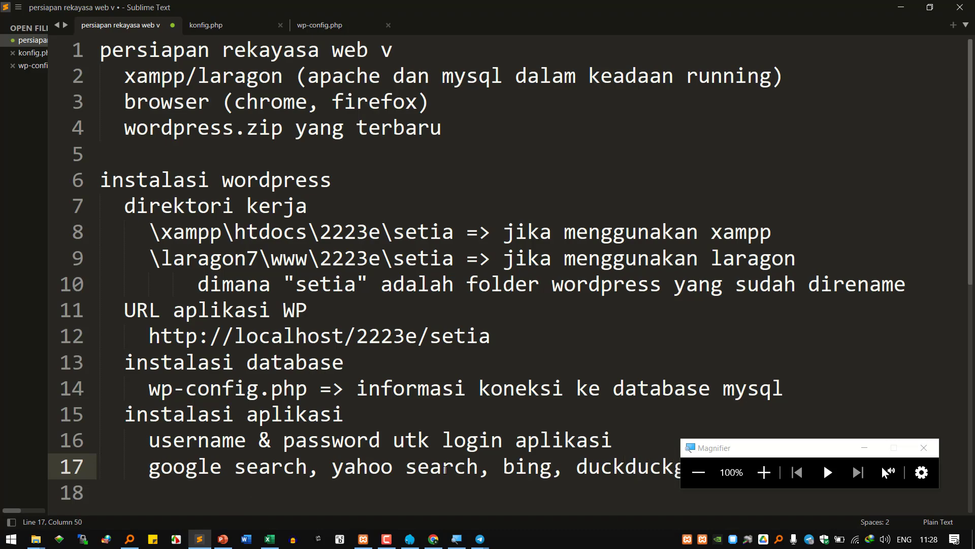
key(Return)
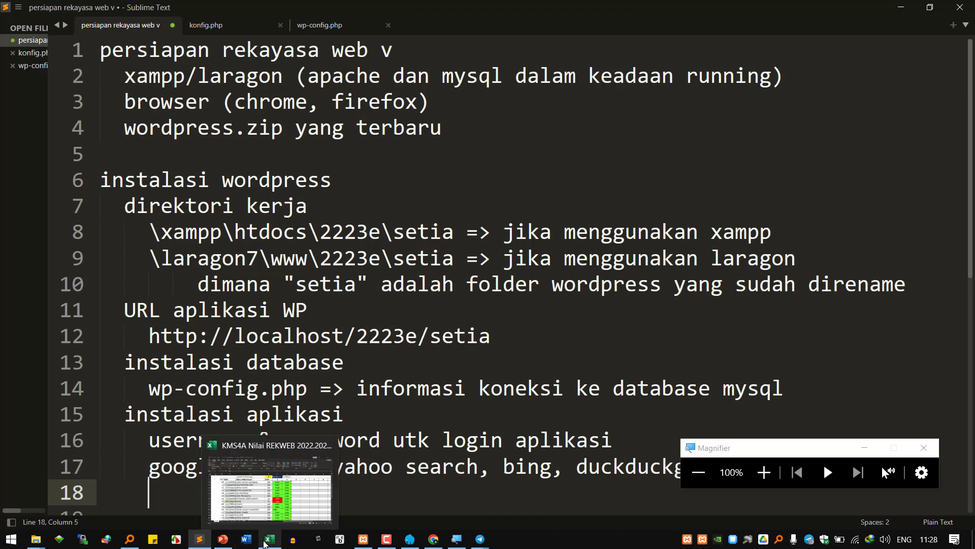
- Add a new line about search-engine examples ('...ntoh mesin pencari ya') to the comment on cell G12
click(270, 539)
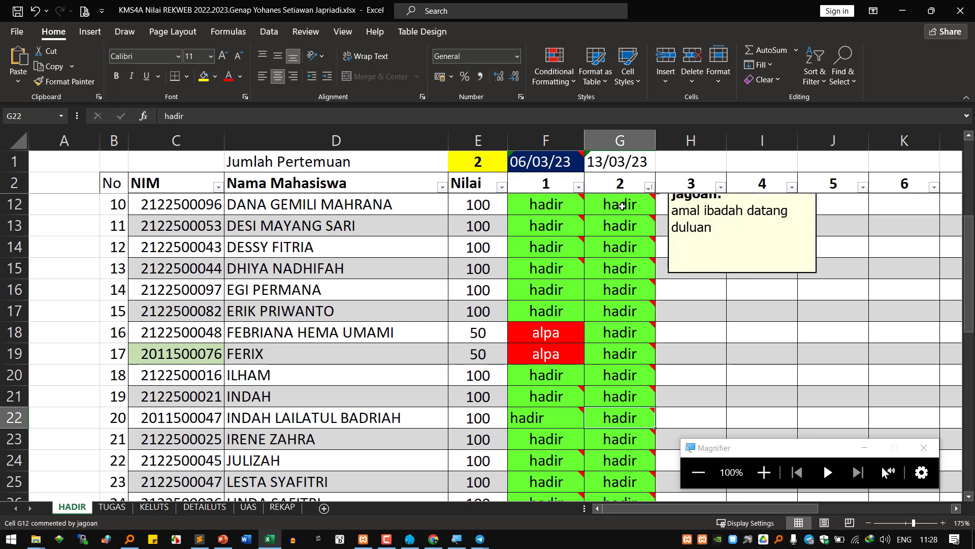
click(621, 204)
right_click(620, 204)
click(677, 427)
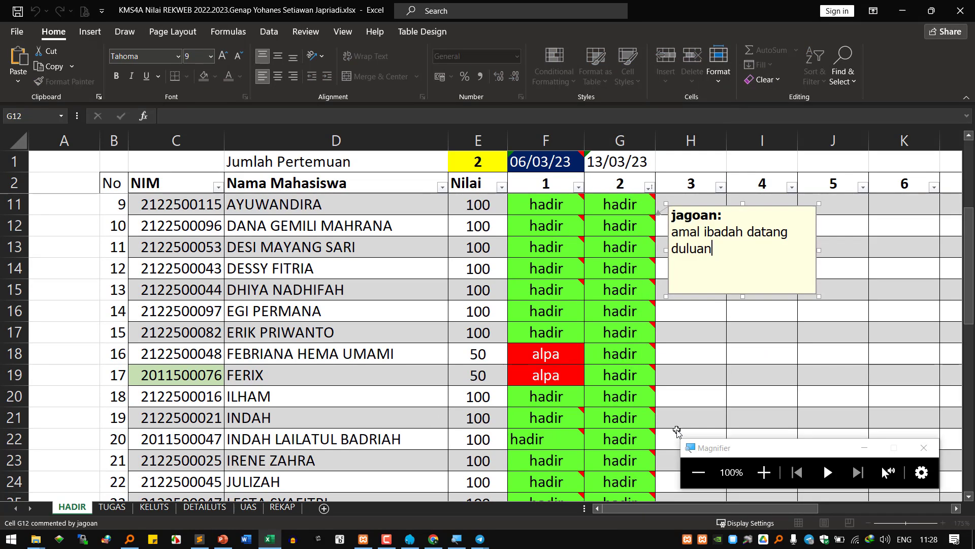
key(Return)
key(Return)
text(tau cions)
key(BackSpace)
key(BackSpace)
text(ntoh mesi)
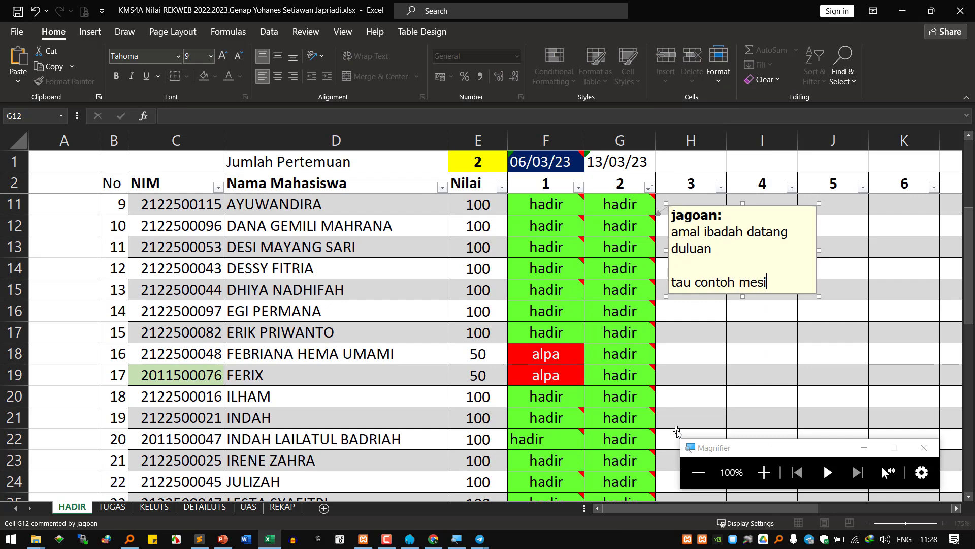
text(n pencari yahoo)
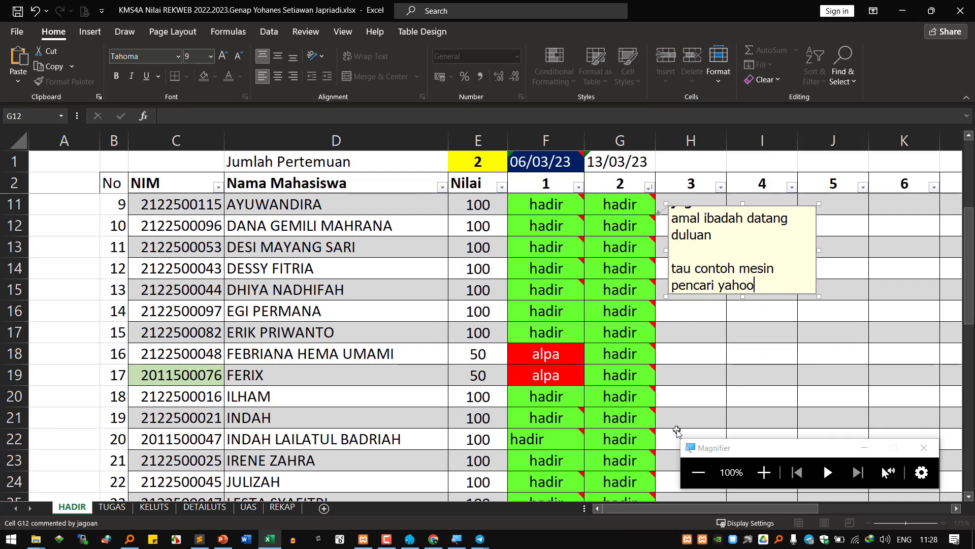
click(620, 374)
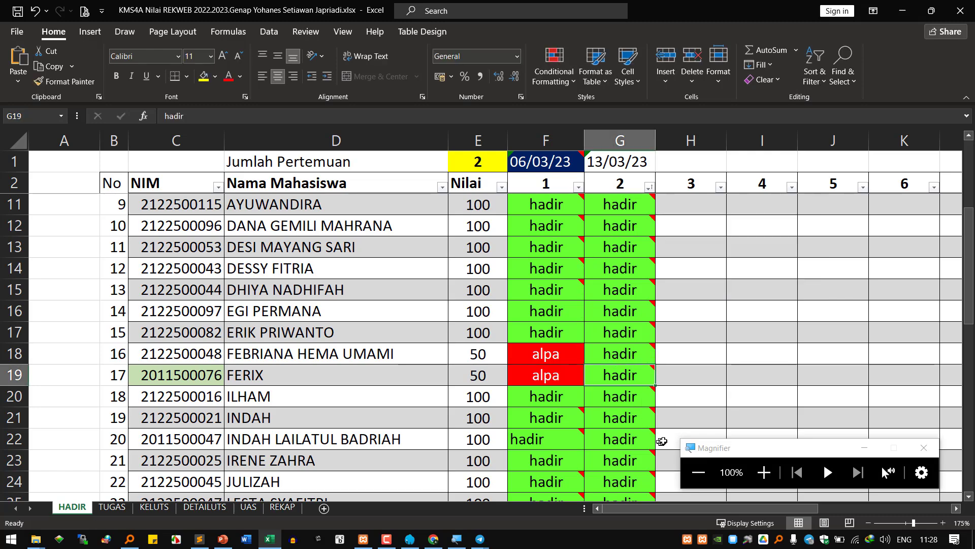
- Add 'tau mesin pencari bing' to the comment on cell G26, then return to Sublime Text
scroll(662, 441, down, 1)
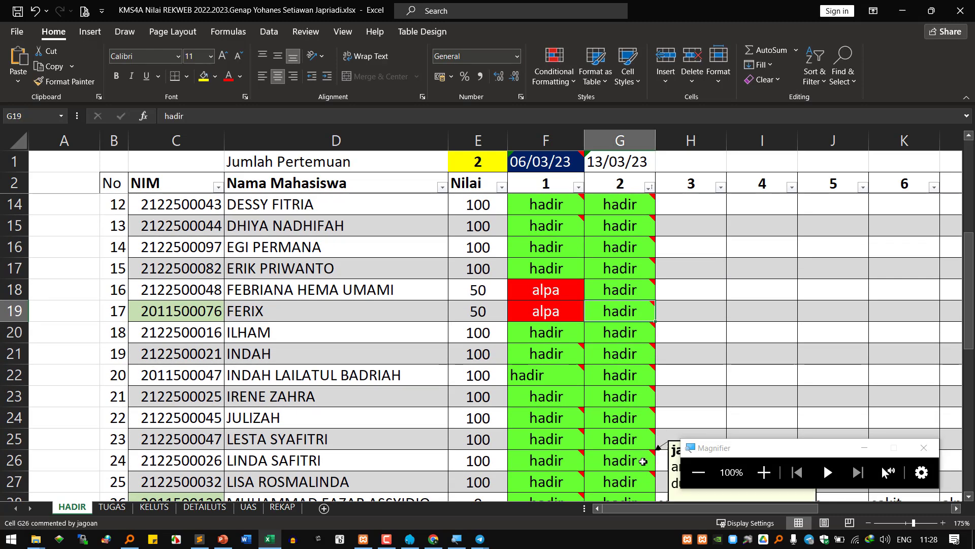
right_click(621, 462)
click(675, 367)
scroll(691, 328, down, 4)
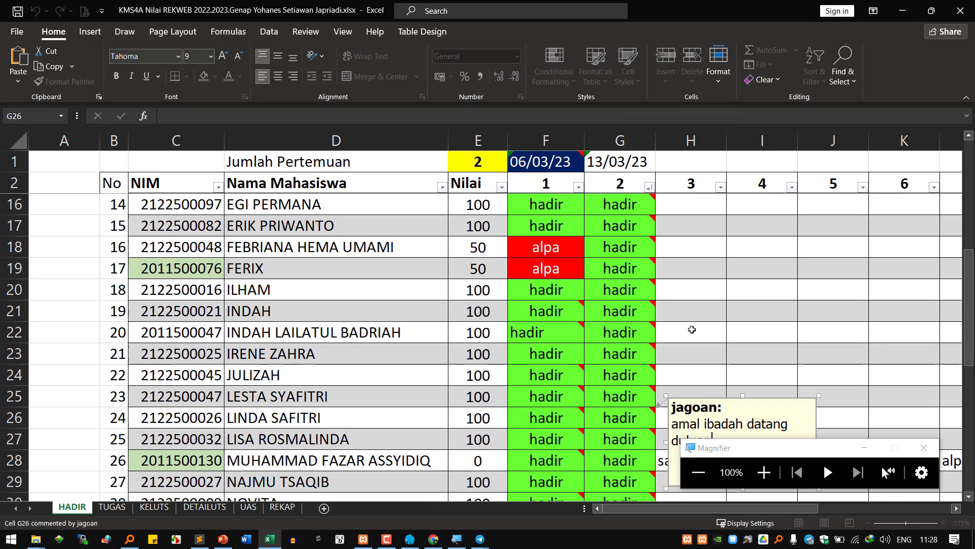
text(tau mes)
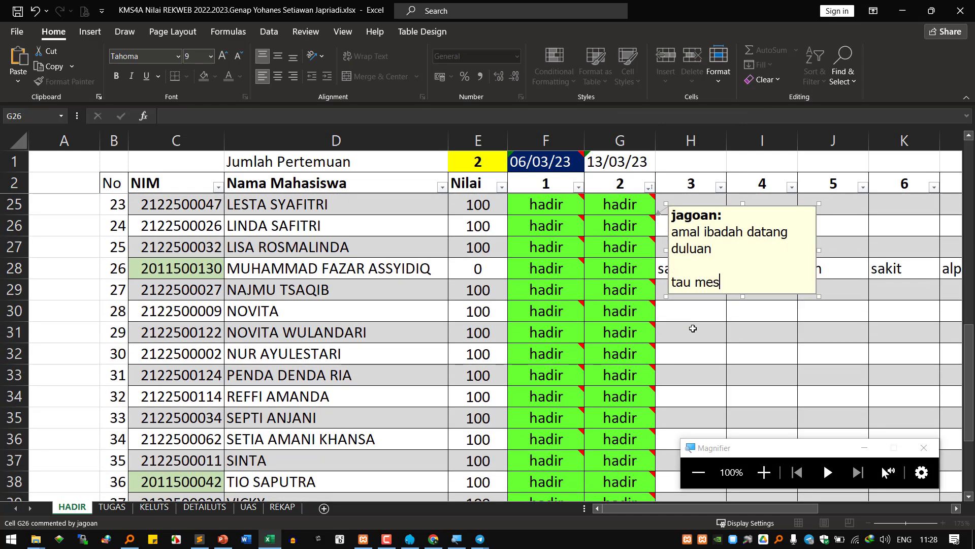
text(in pencari bing)
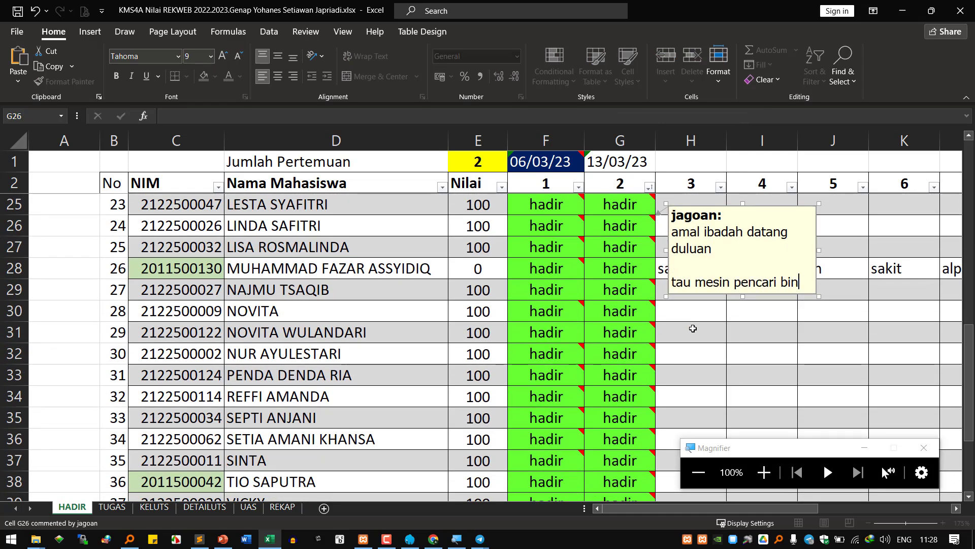
click(693, 345)
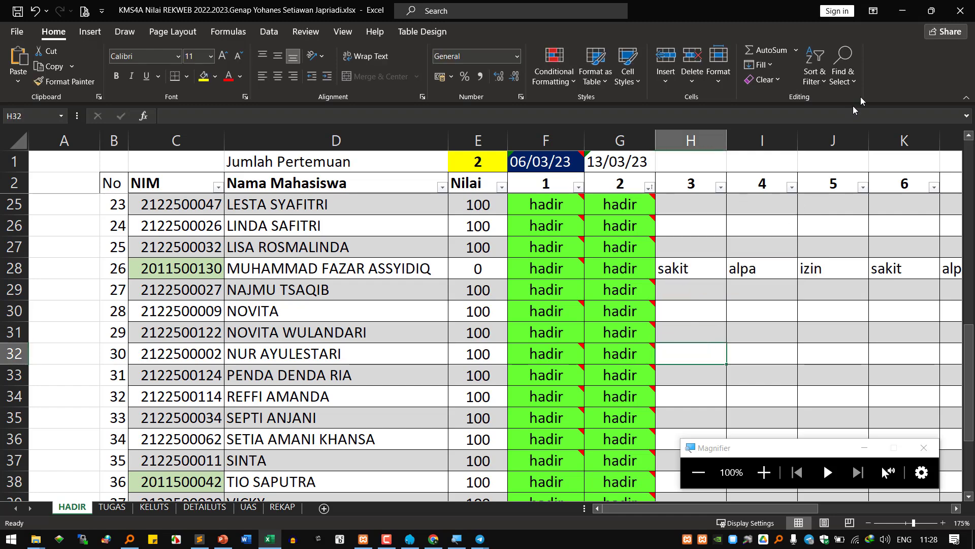
key(alt+Tab)
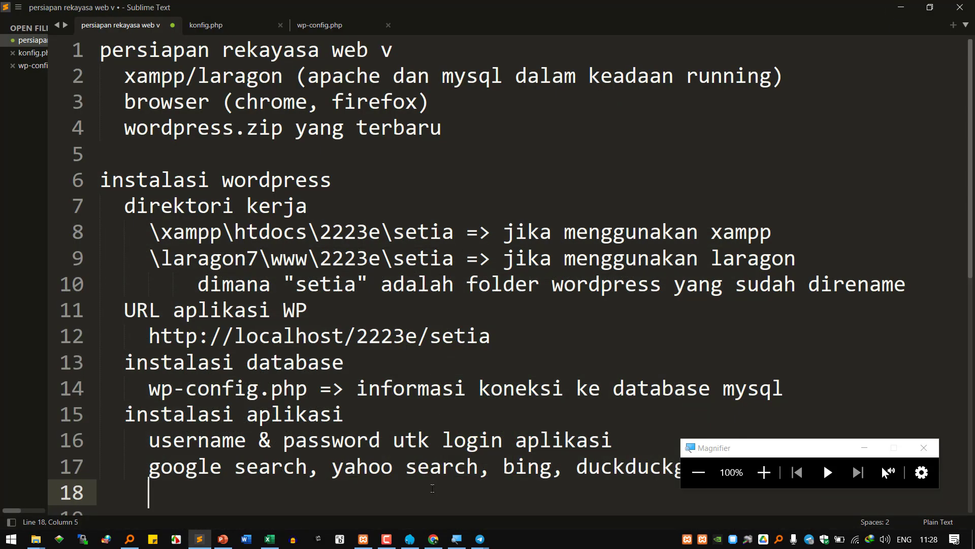
- Leave the notes and bring Chrome forward, ending on the WordPress installation form tab
scroll(432, 488, down, 1)
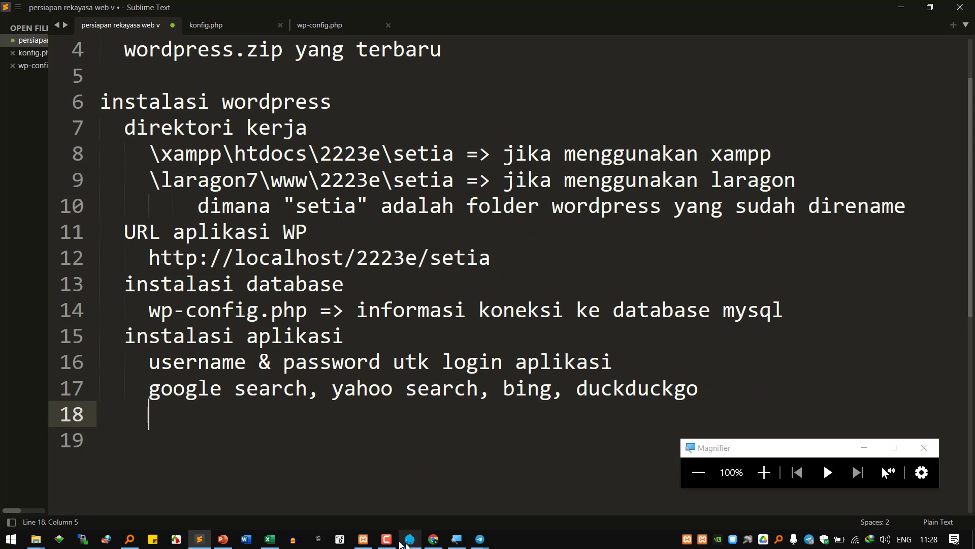
click(433, 540)
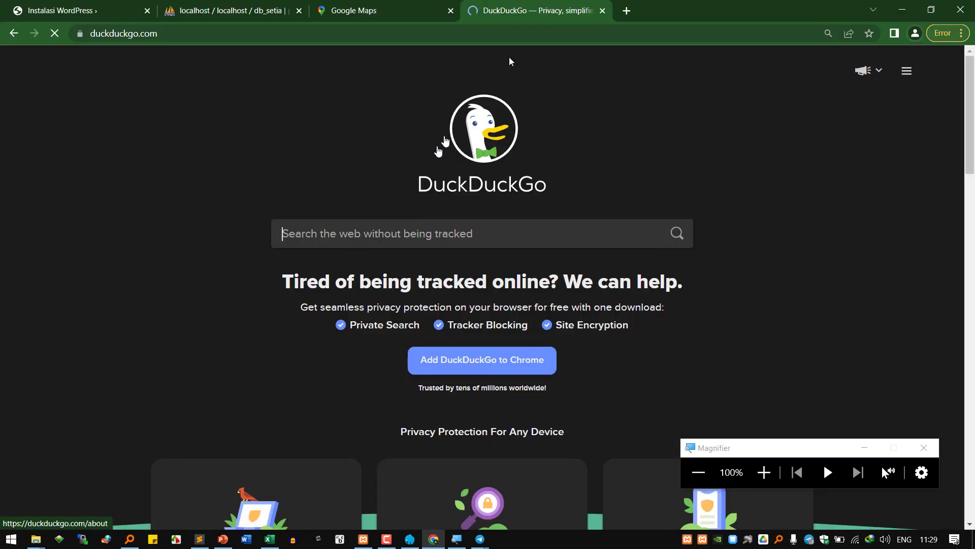
click(391, 10)
click(285, 7)
- Tick 'Halangi mesin pencari untuk mengindeks situs ini' on the Instalasi WordPress form
click(94, 11)
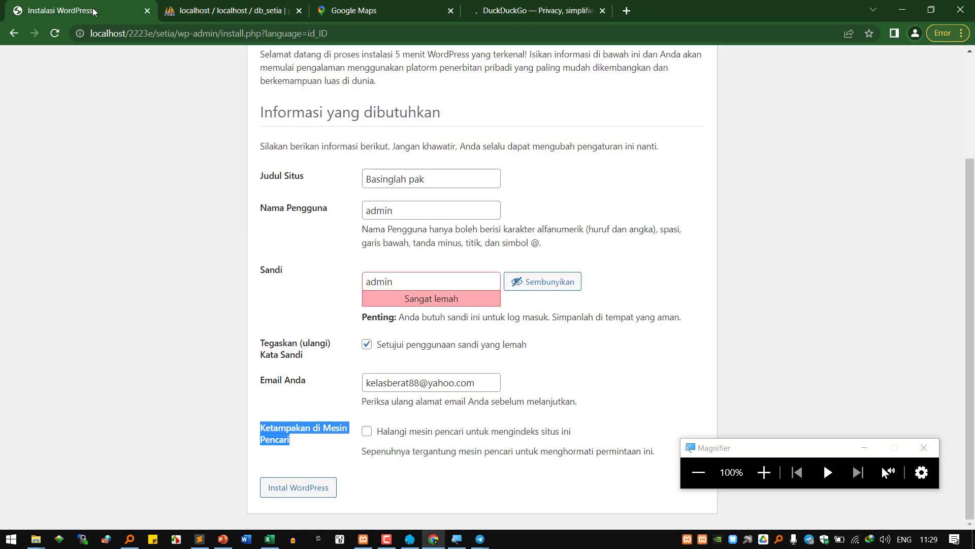
click(764, 473)
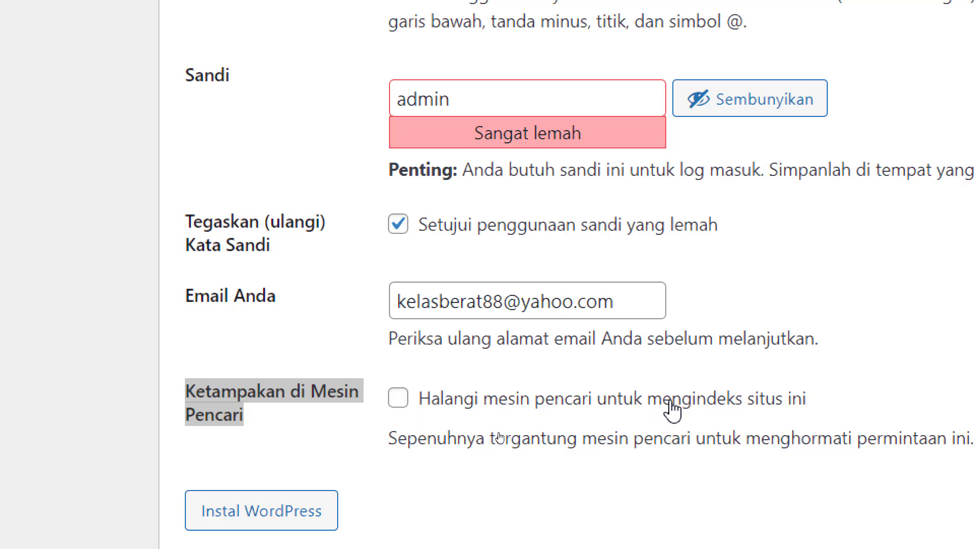
click(431, 406)
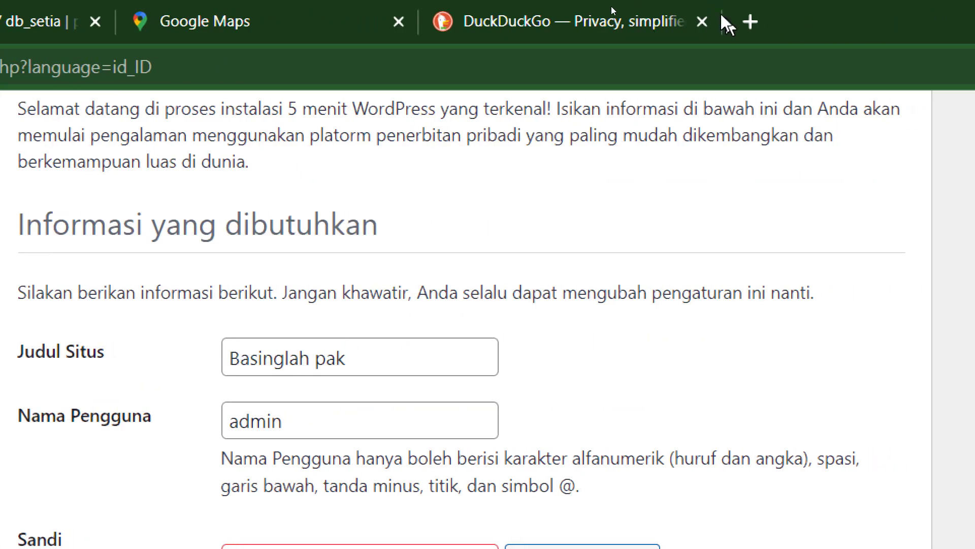
- Search DuckDuckGo for 'atma luhur pangkalpinang'
click(518, 35)
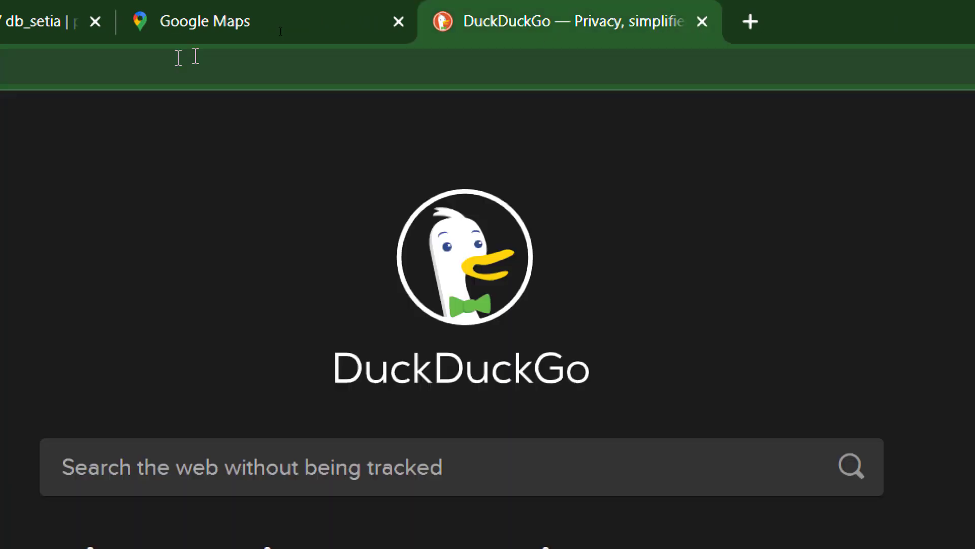
click(642, 466)
text(atm)
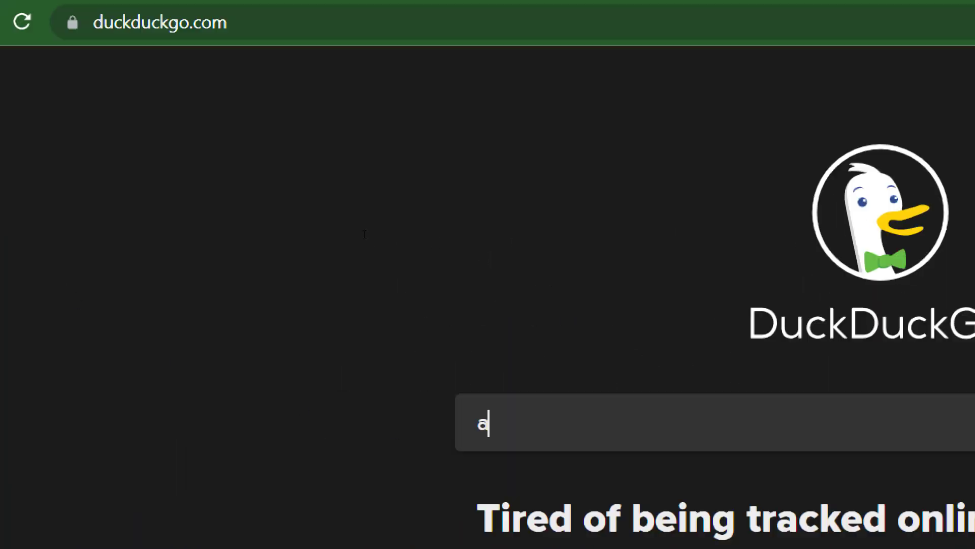
text(a luhur pangk)
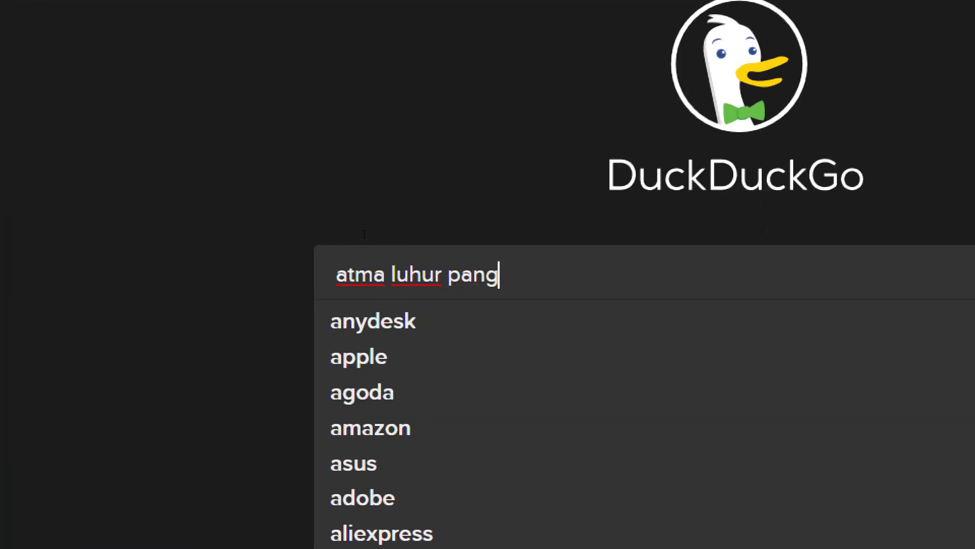
text(a)
text(lopi)
key(BackSpace)
key(BackSpace)
key(BackSpace)
text(i)
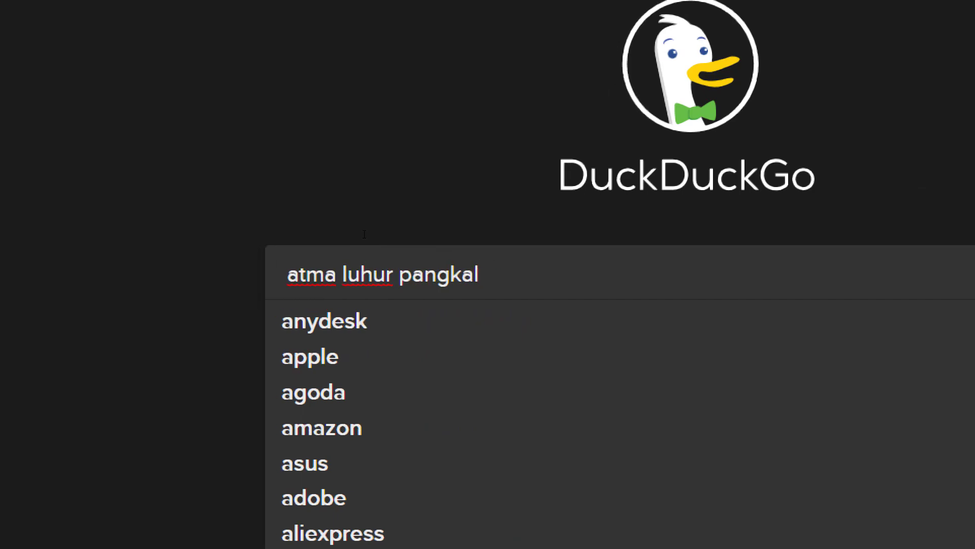
key(BackSpace)
text(pinang)
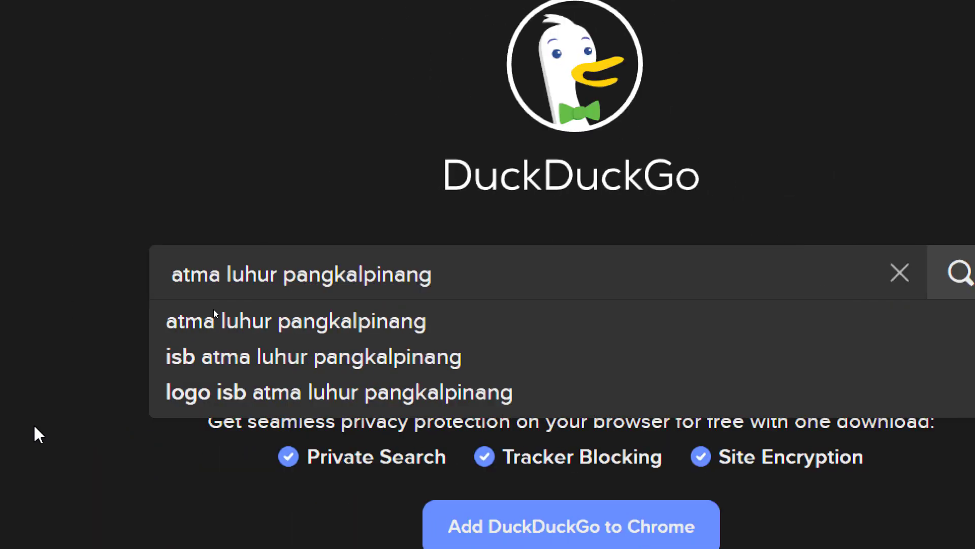
click(410, 321)
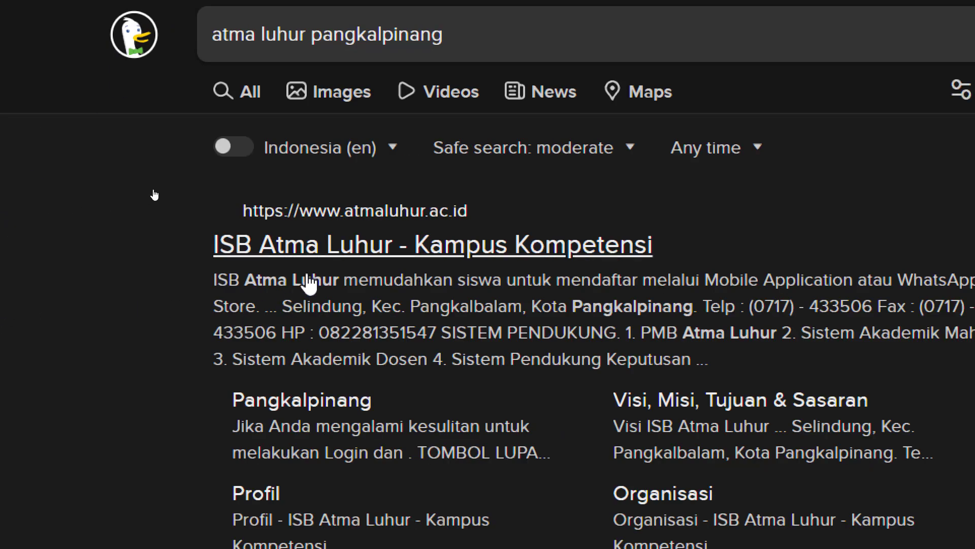
- Open the ISB Atma Luhur result in a new tab and switch to it
right_click(356, 245)
click(397, 257)
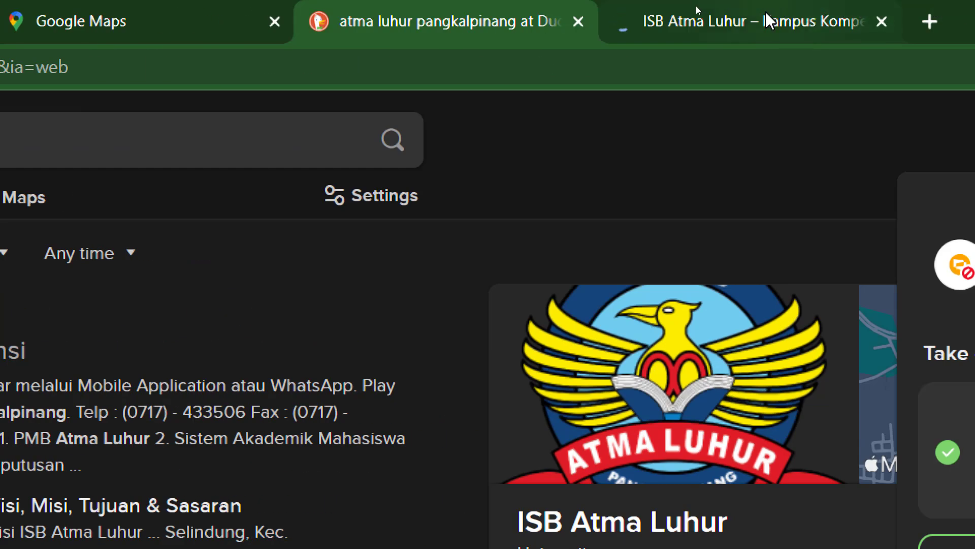
click(950, 18)
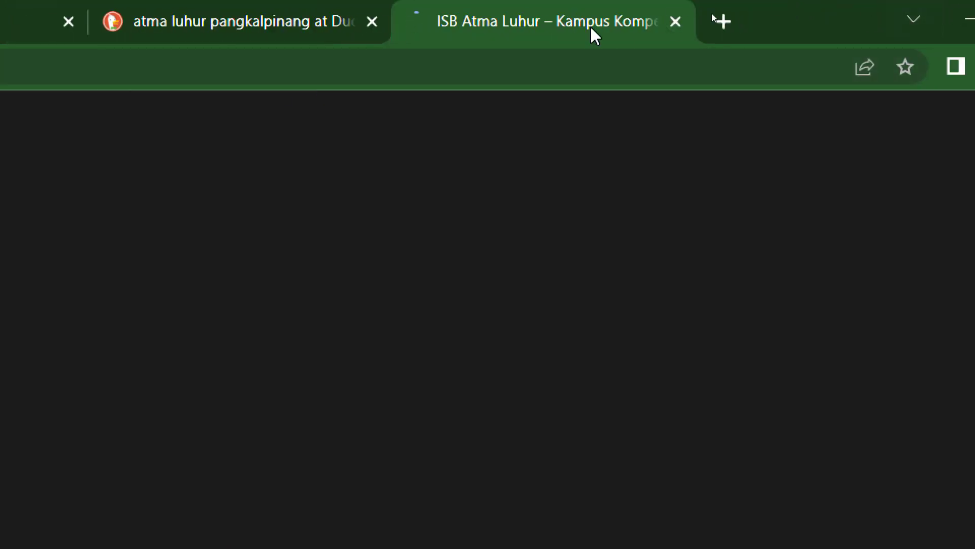
- Load atmaluhur.ac.id/wp-admin to view the site's login page
click(232, 66)
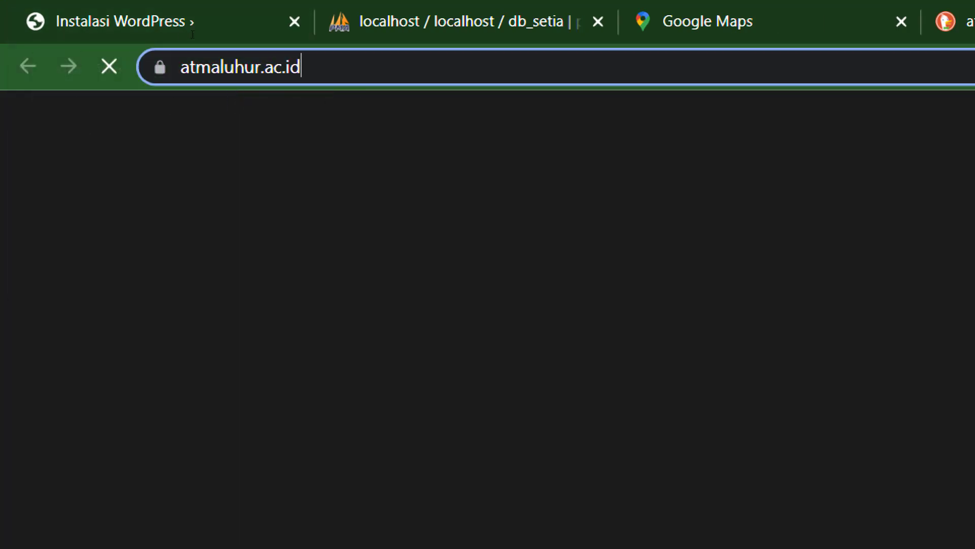
text(/wp-admin)
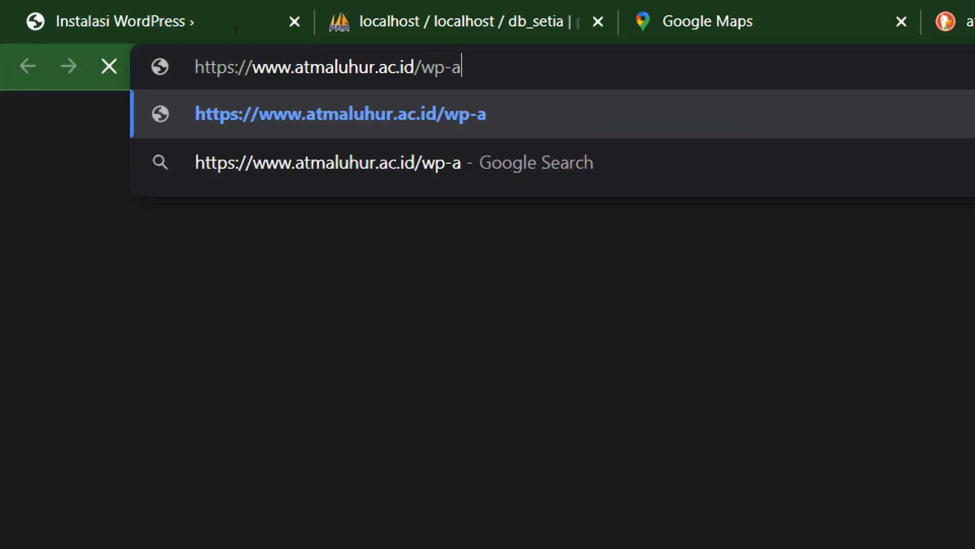
key(Return)
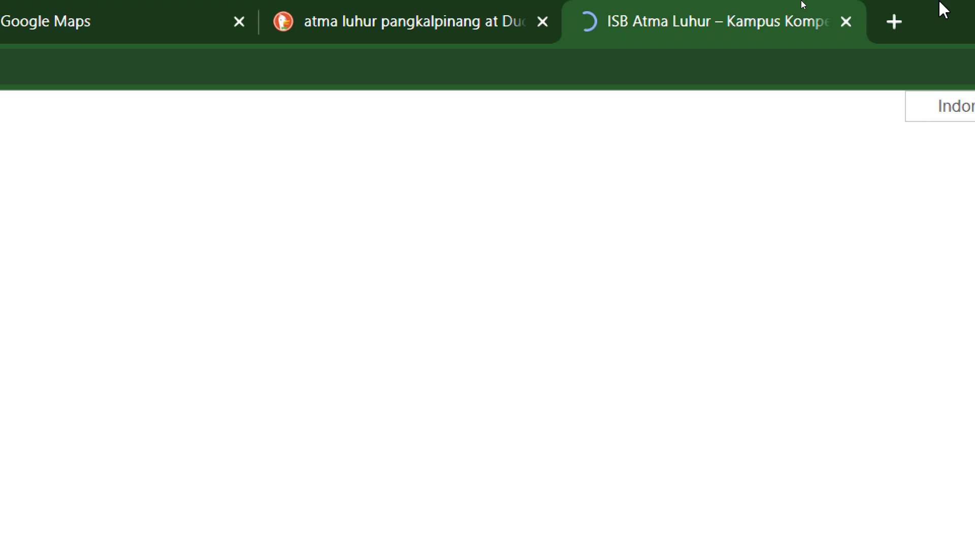
- Untick the discourage-search-engines option on the install form, comparing against the login page and DuckDuckGo results
mouse_move(505, 30)
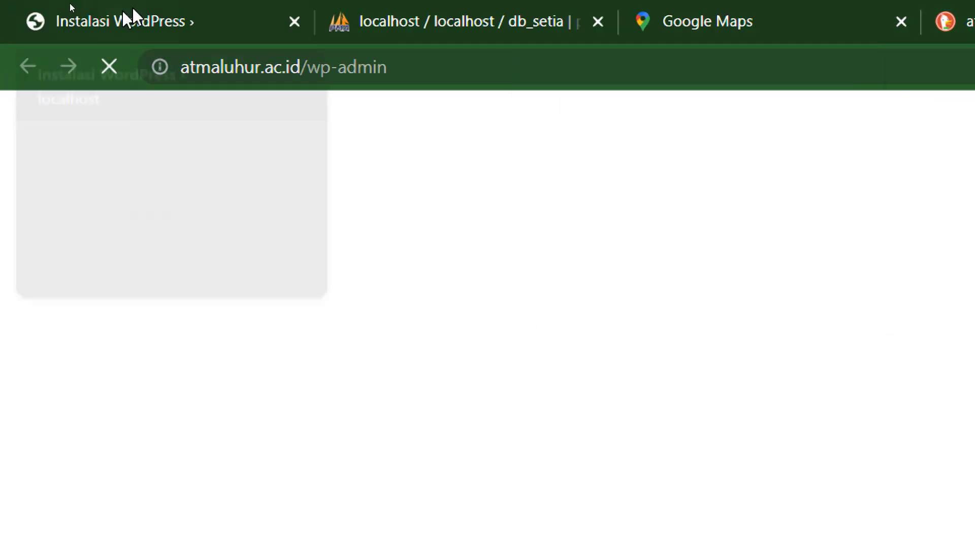
click(145, 27)
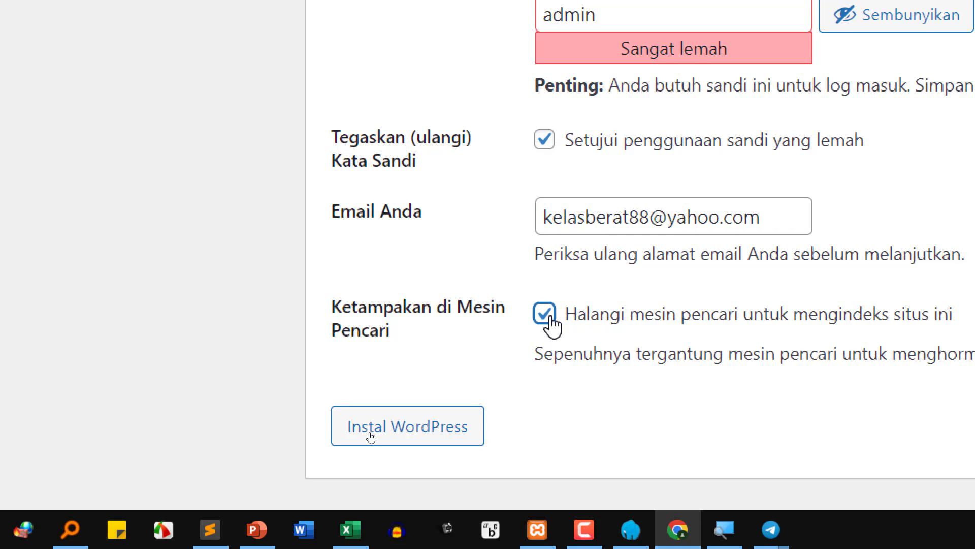
click(544, 313)
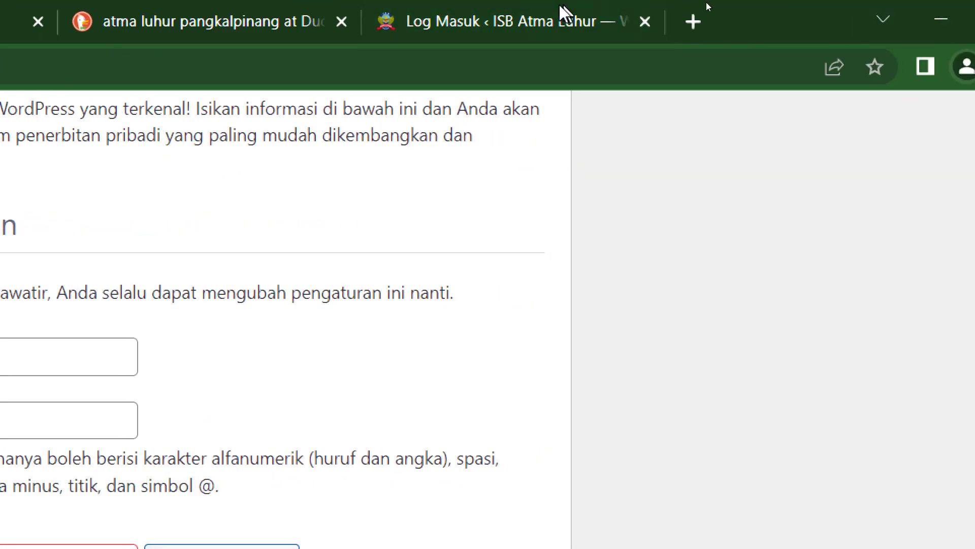
click(576, 14)
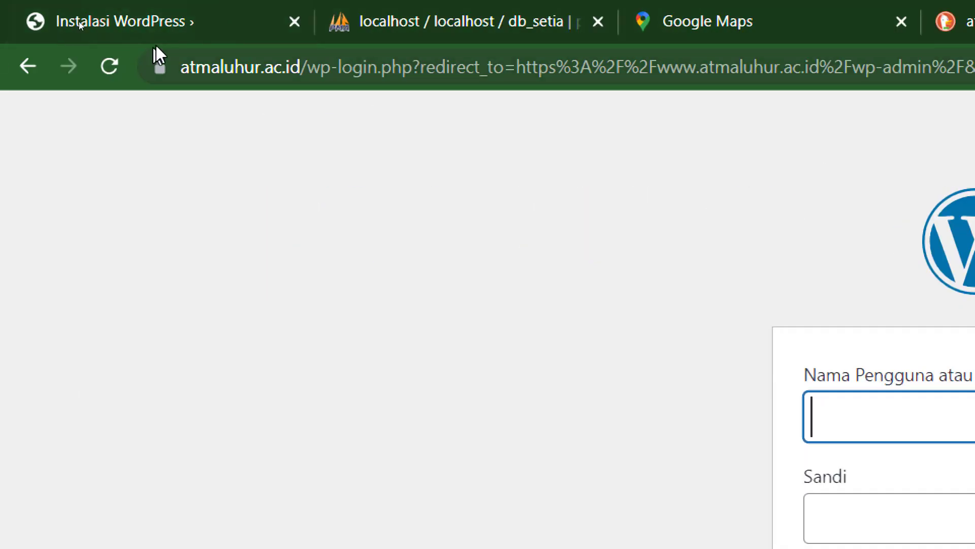
click(172, 31)
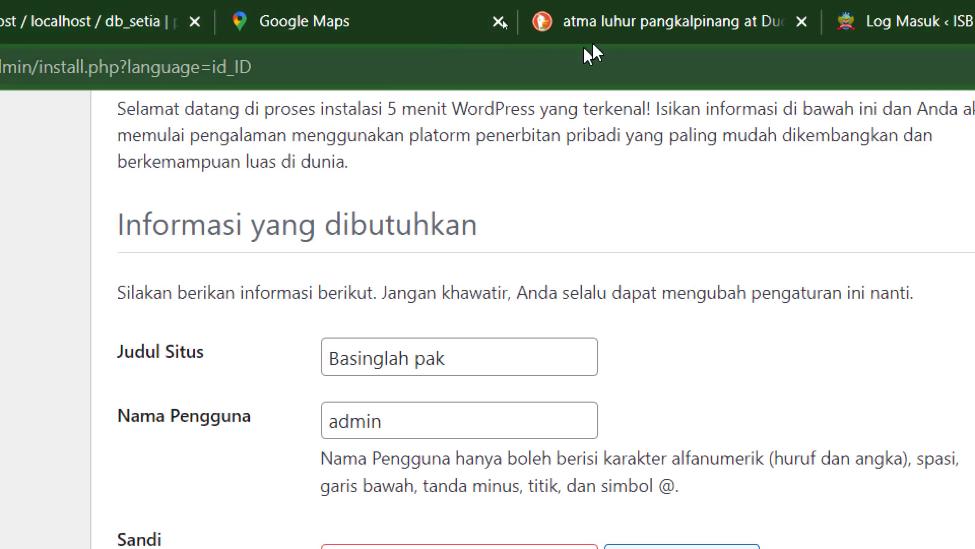
click(584, 31)
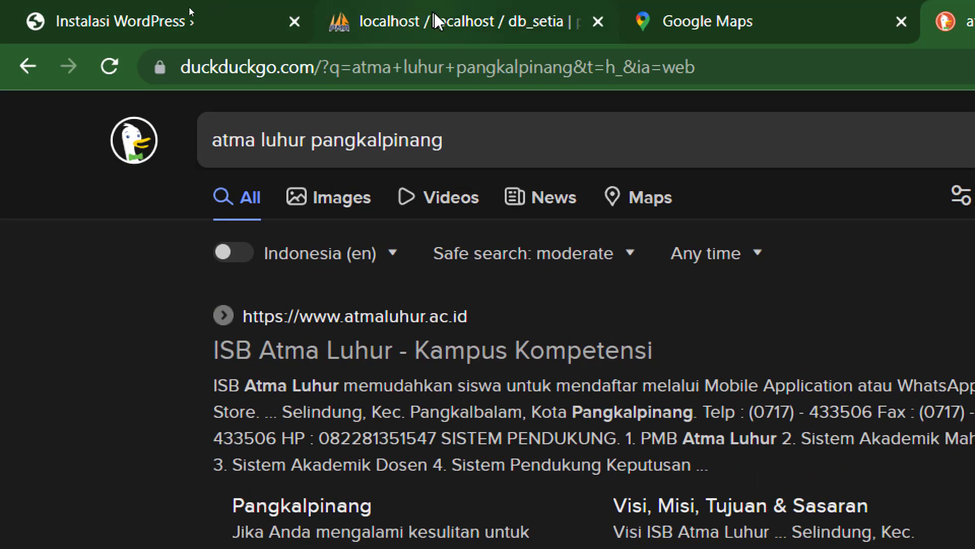
click(190, 22)
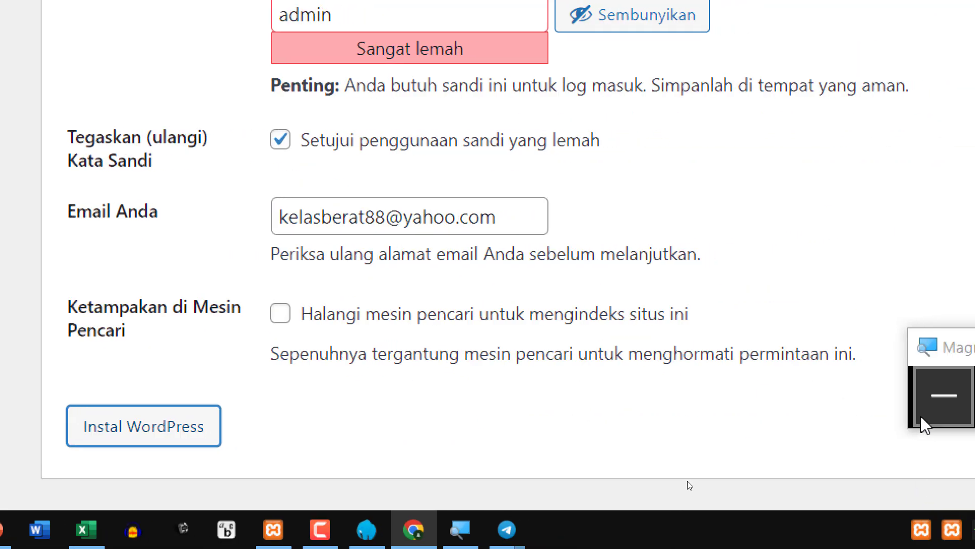
- Reset the screen Magnifier back to 100%
click(922, 422)
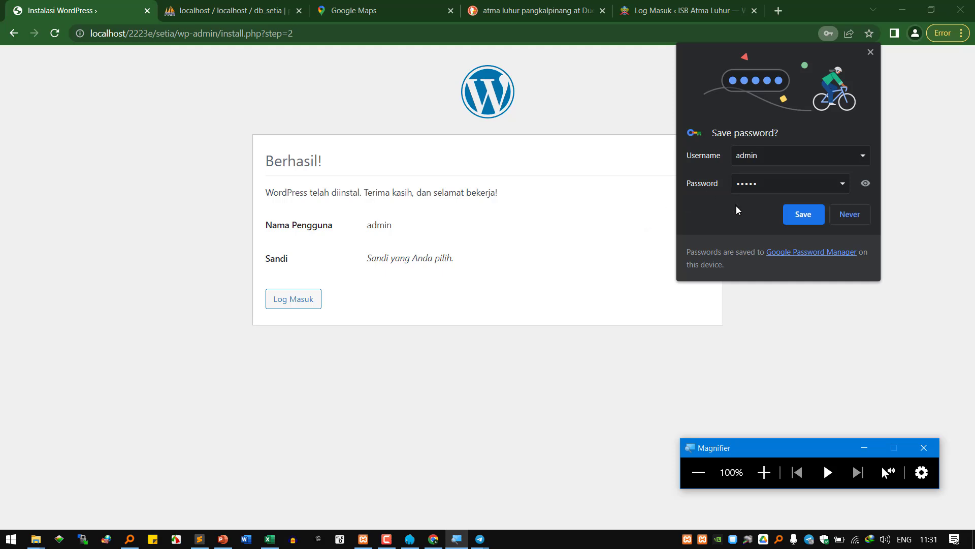
- Decline saving the password, then refresh db_setia's Structure view in phpMyAdmin to show the tbl_ tables
click(849, 216)
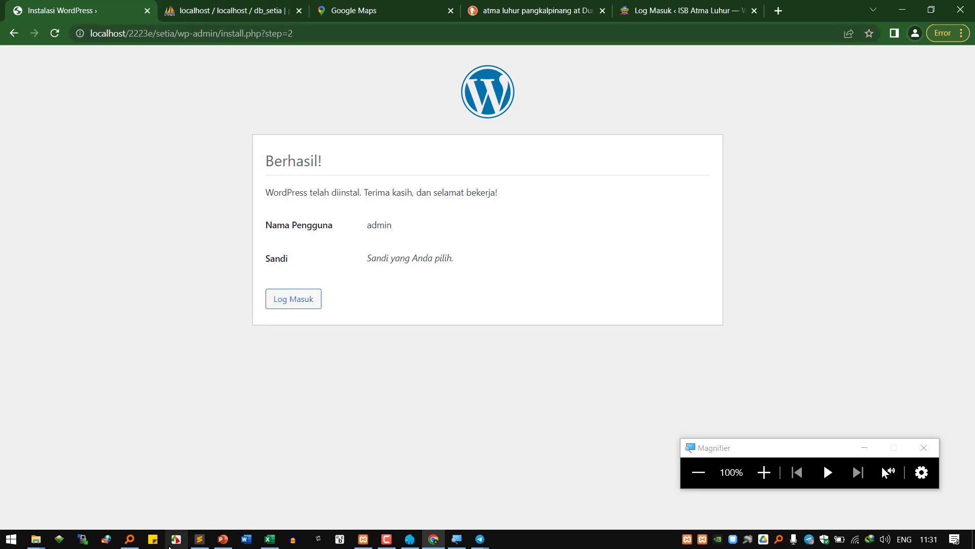
click(200, 538)
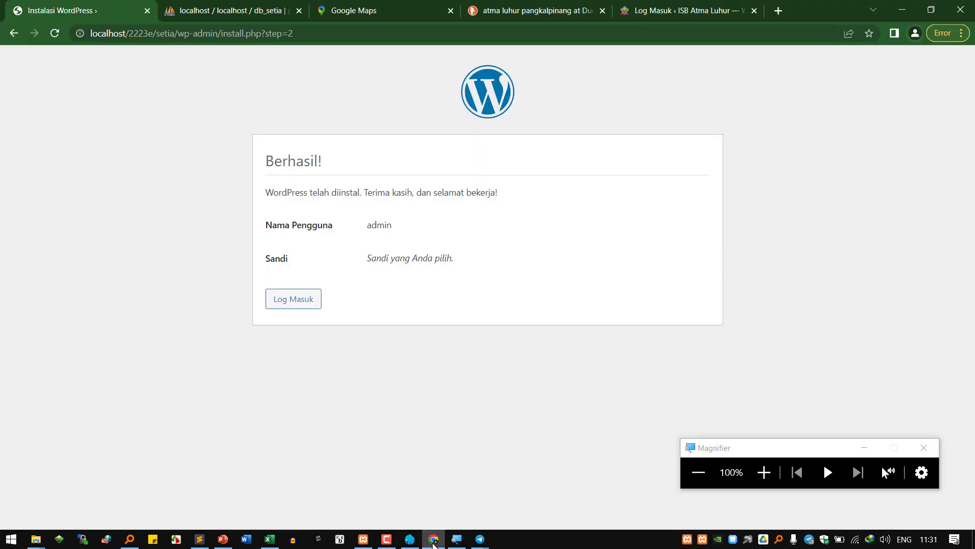
click(433, 538)
click(764, 472)
click(189, 12)
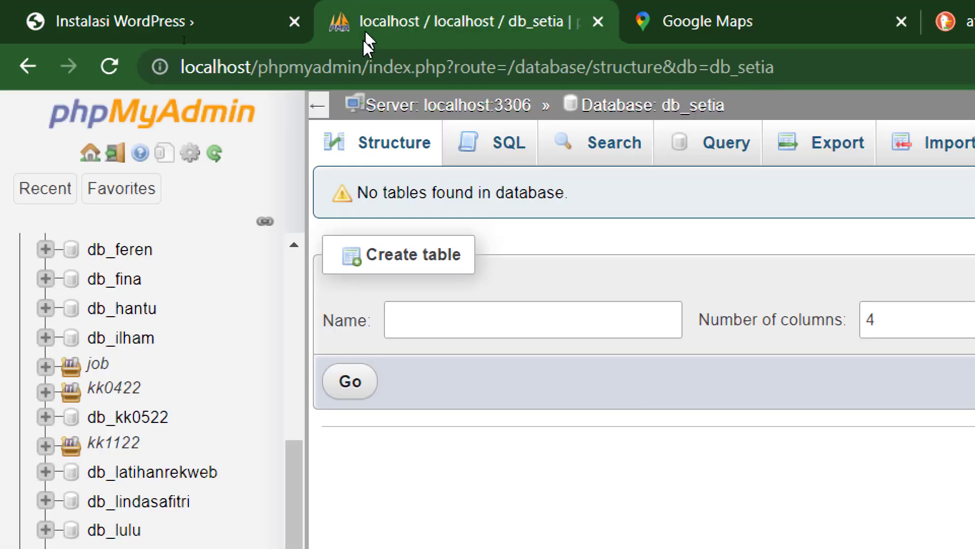
click(373, 133)
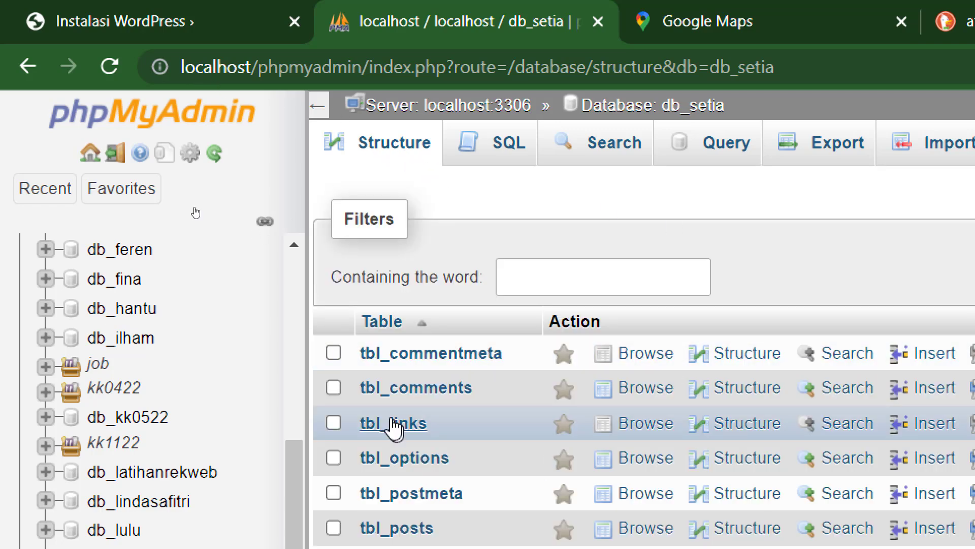
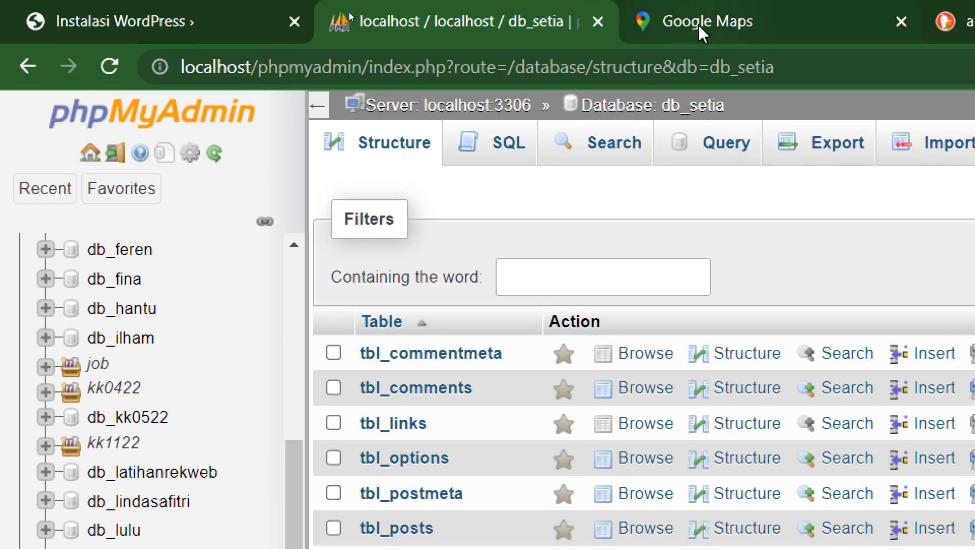
- Close the Google Maps, atma luhur and Log Masuk tabs and show the Instalasi WordPress success page
mouse_move(867, 6)
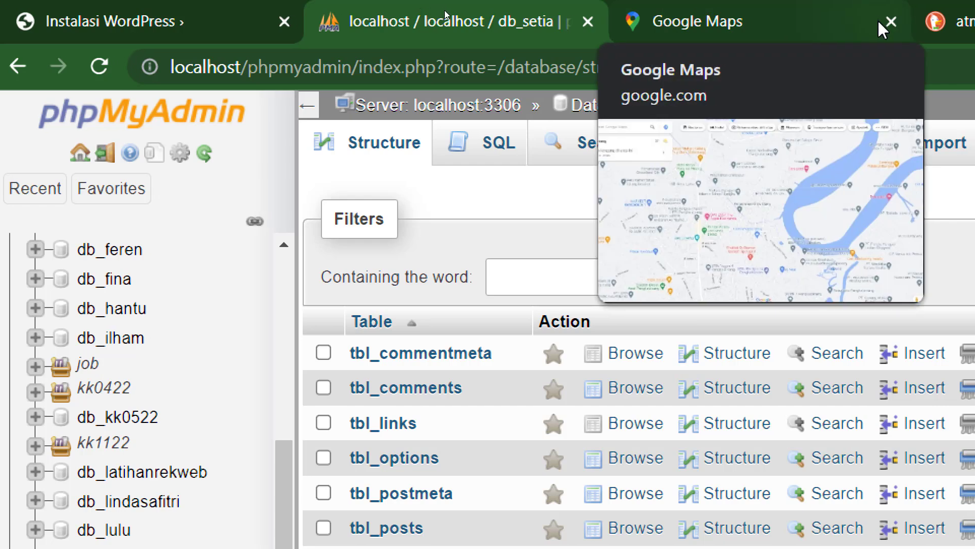
click(902, 21)
click(901, 21)
click(878, 22)
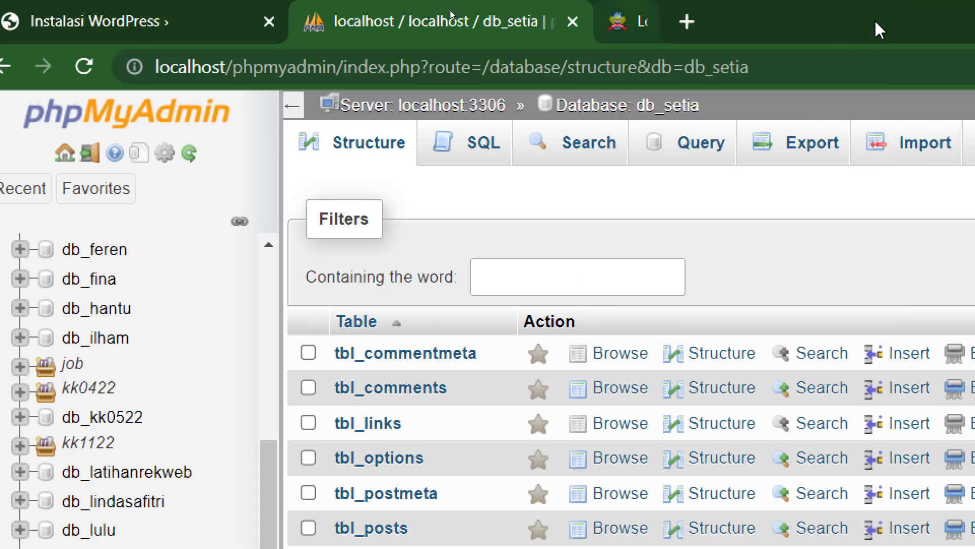
click(123, 15)
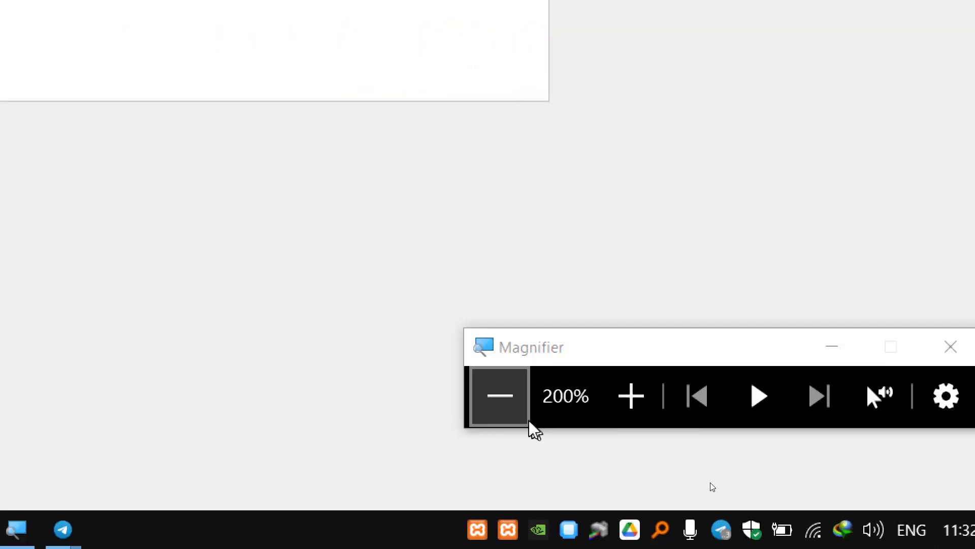
- Reset the screen magnification, then go from the Berhasil! page to the WordPress login form
click(529, 429)
click(638, 463)
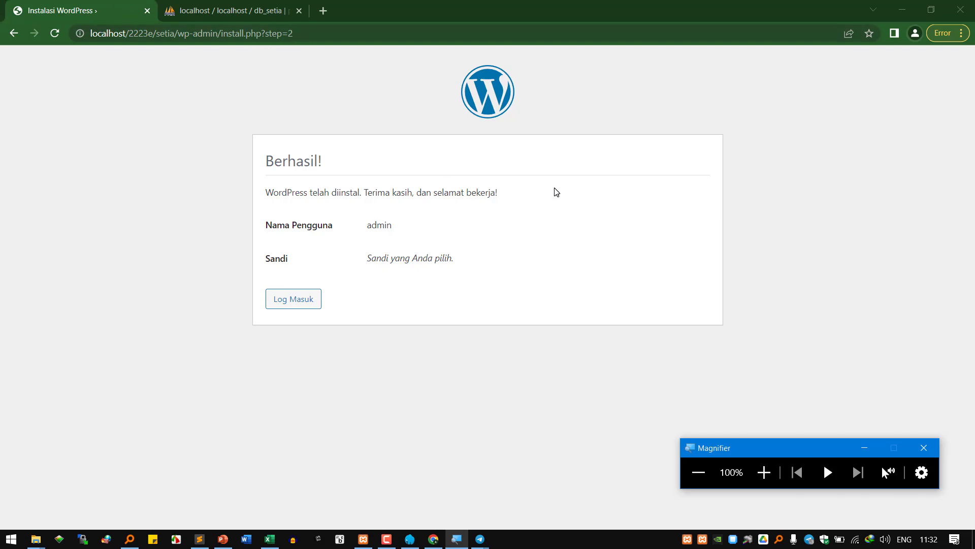
mouse_move(484, 543)
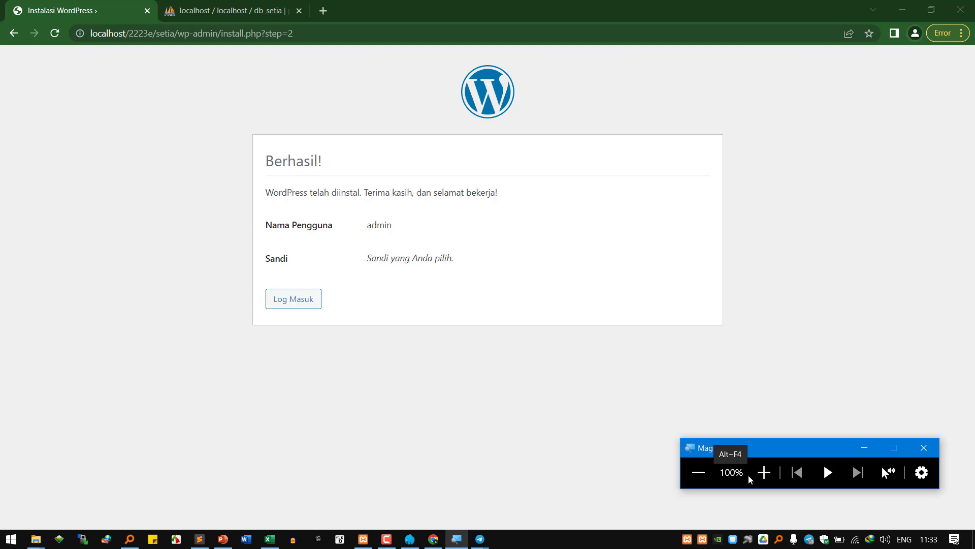
click(764, 472)
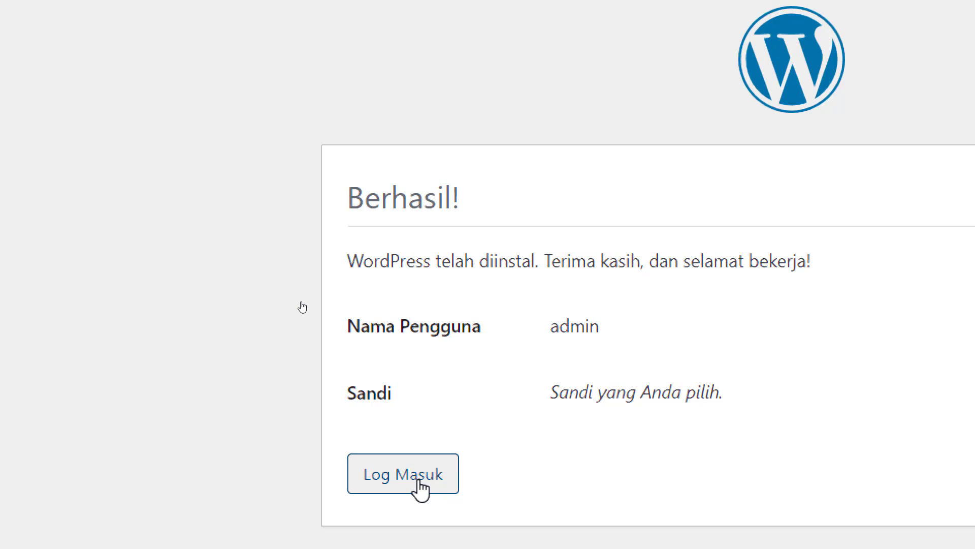
click(418, 481)
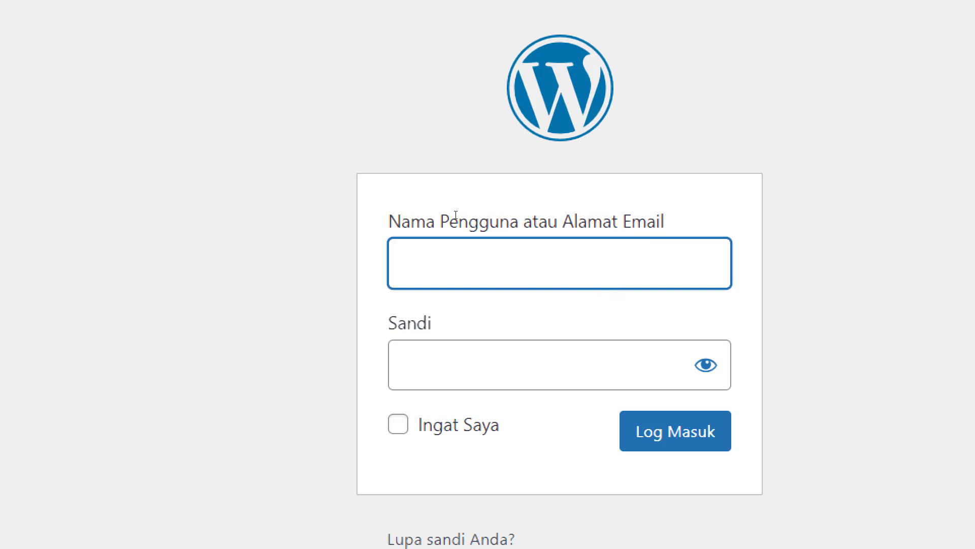
- Enter the account e-mail and password, reveal the password, and tick Ingat Saya
key(Tab)
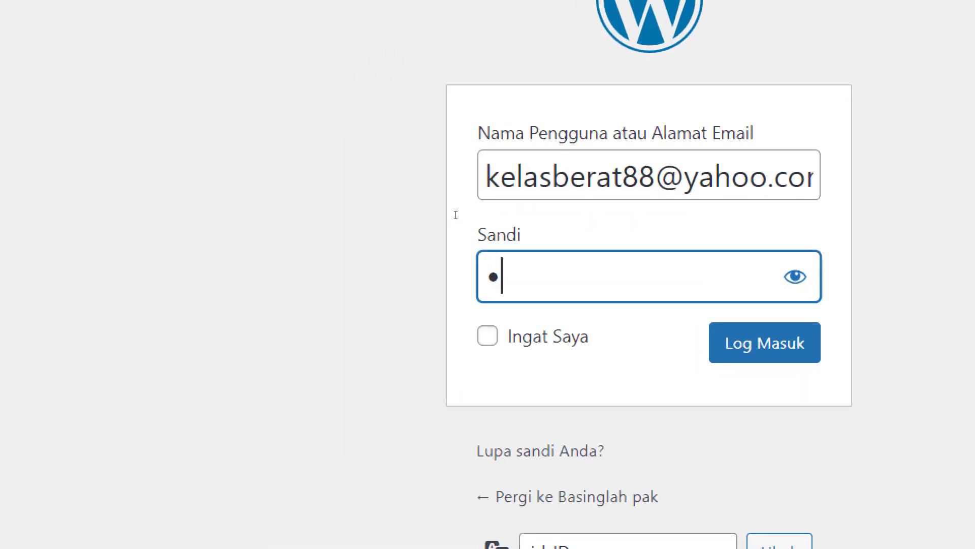
text(•••••)
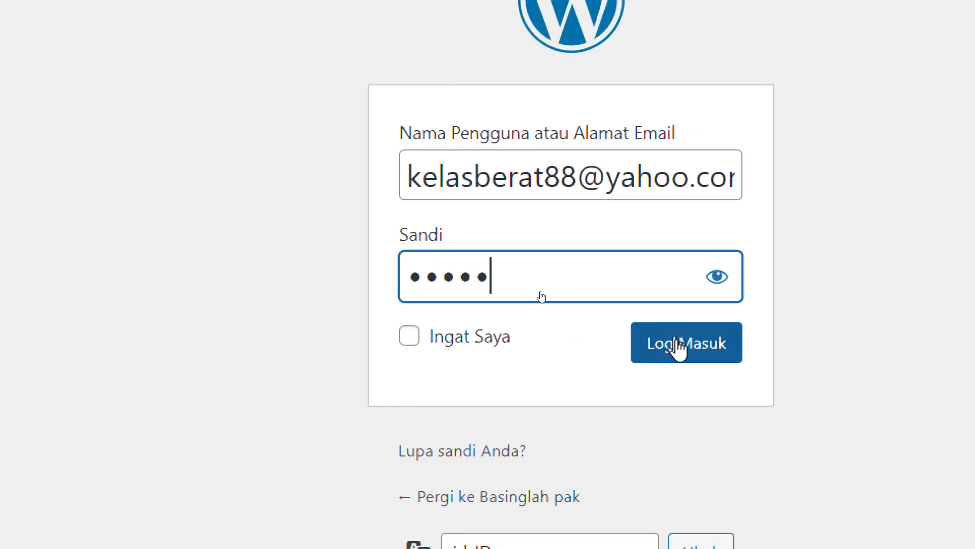
click(713, 278)
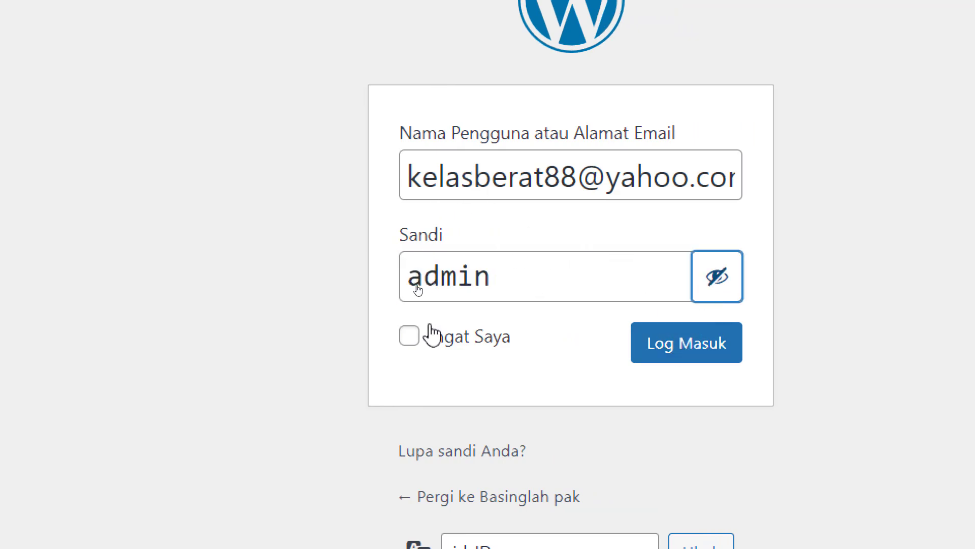
click(410, 336)
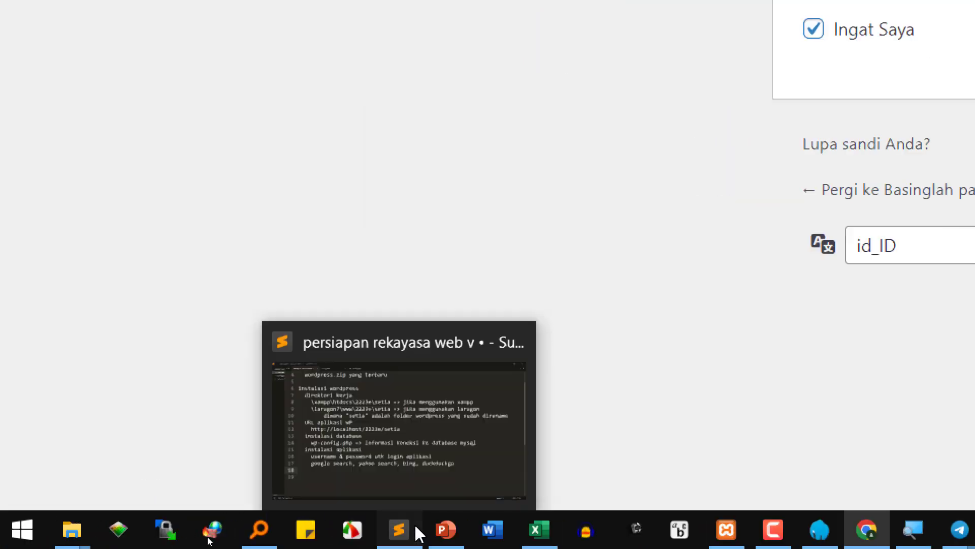
- Add 'login' as an outdented heading on line 18 of the notes, with an indented line below
click(412, 528)
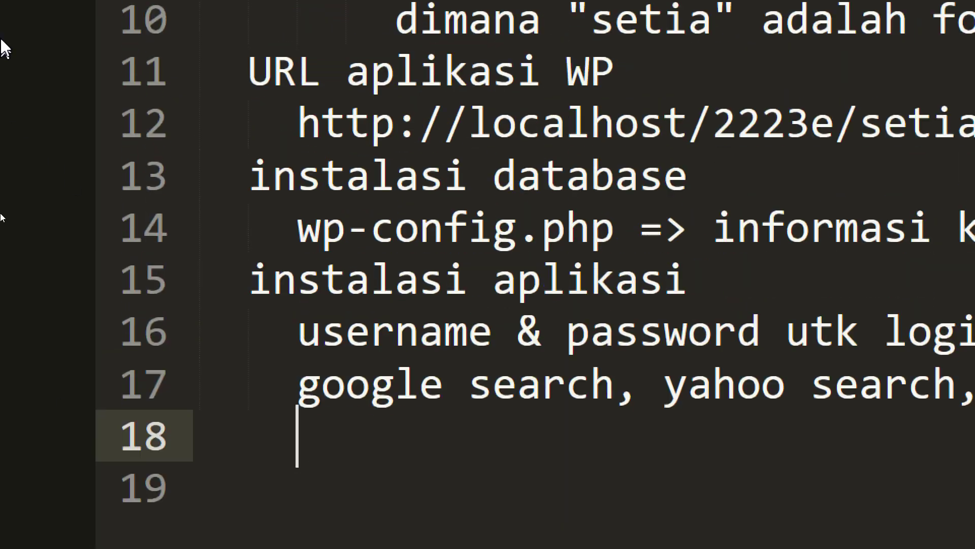
key(BackSpace)
text(login)
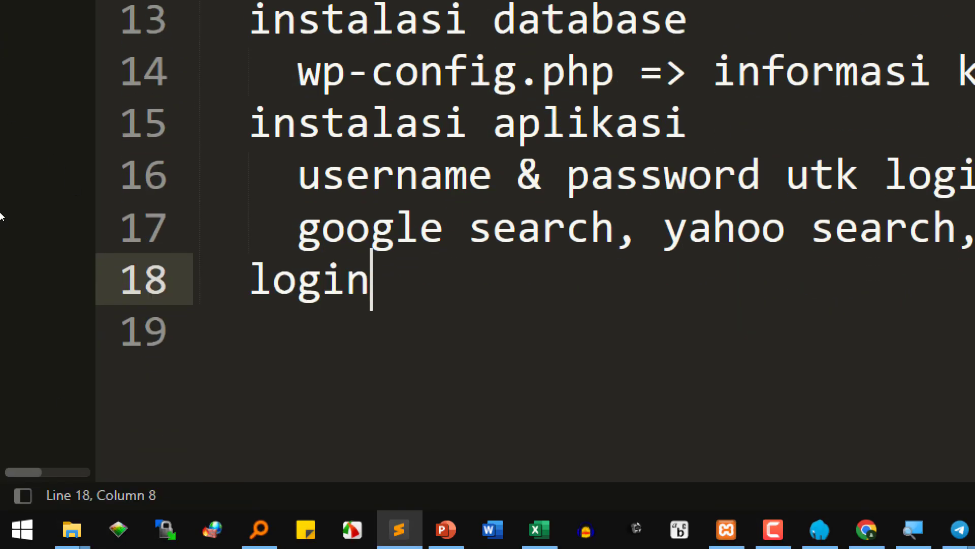
key(Return)
key(Tab)
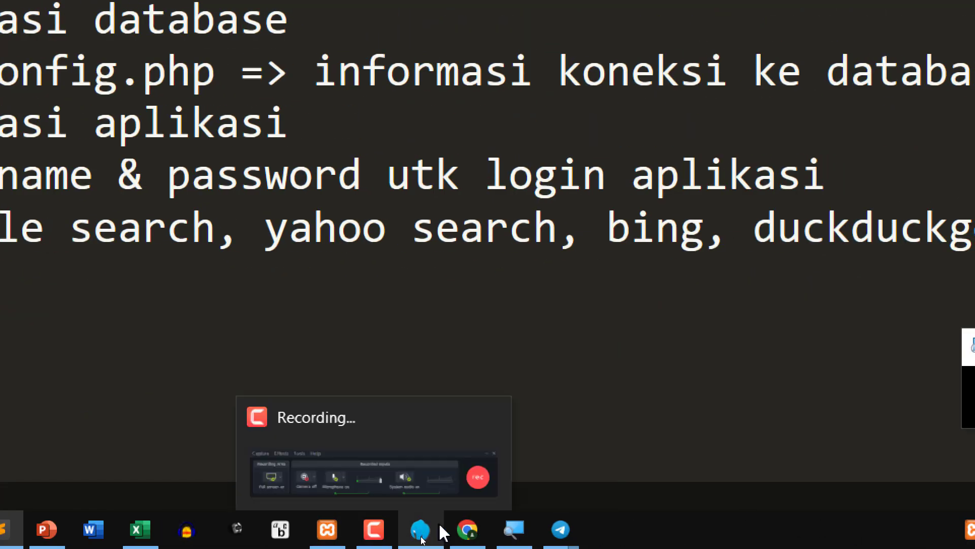
click(465, 529)
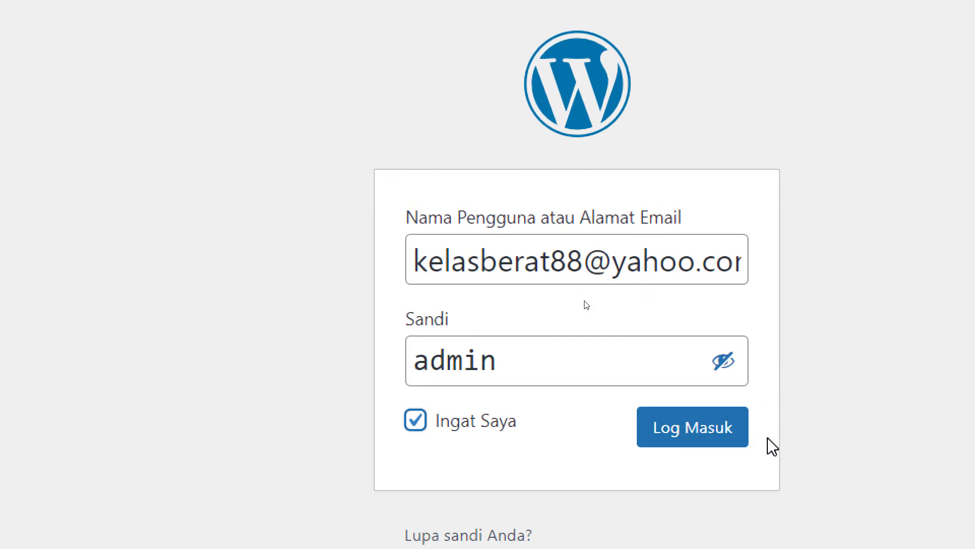
- Log in to the dashboard and open the site's front page in a new tab from the admin-bar site name
click(680, 434)
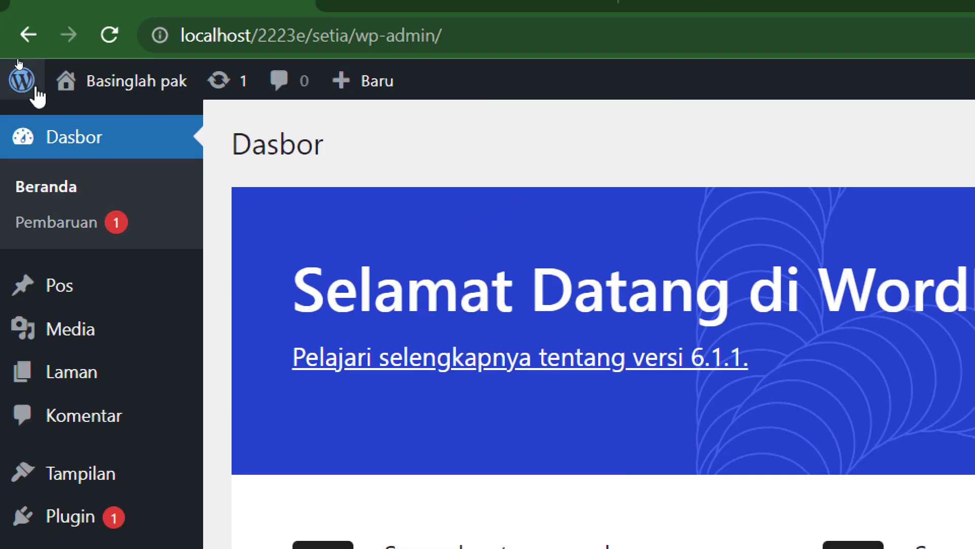
mouse_move(34, 90)
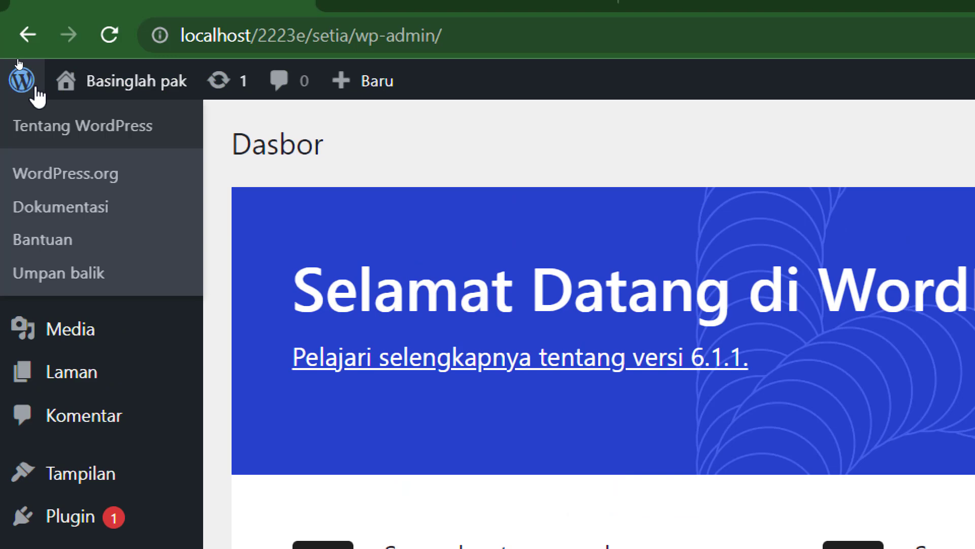
right_click(145, 94)
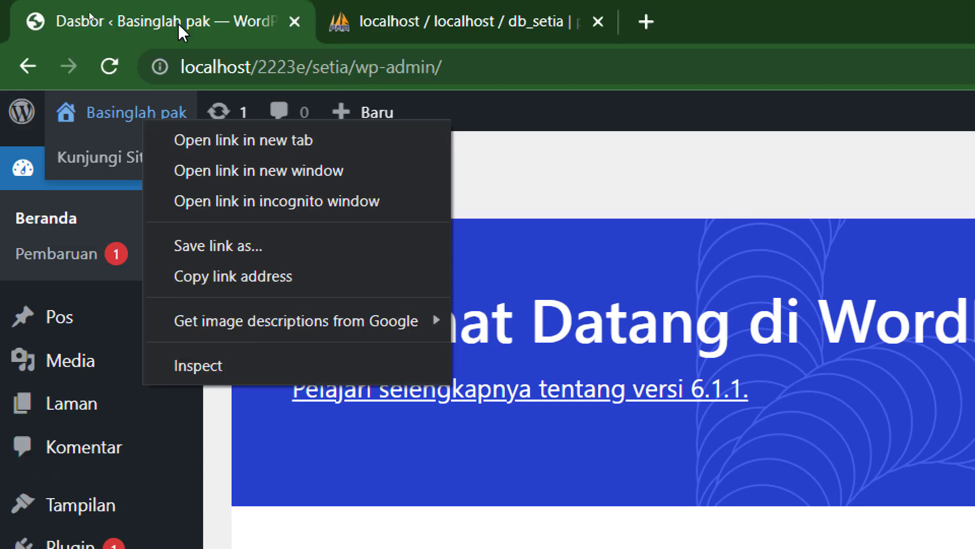
click(178, 23)
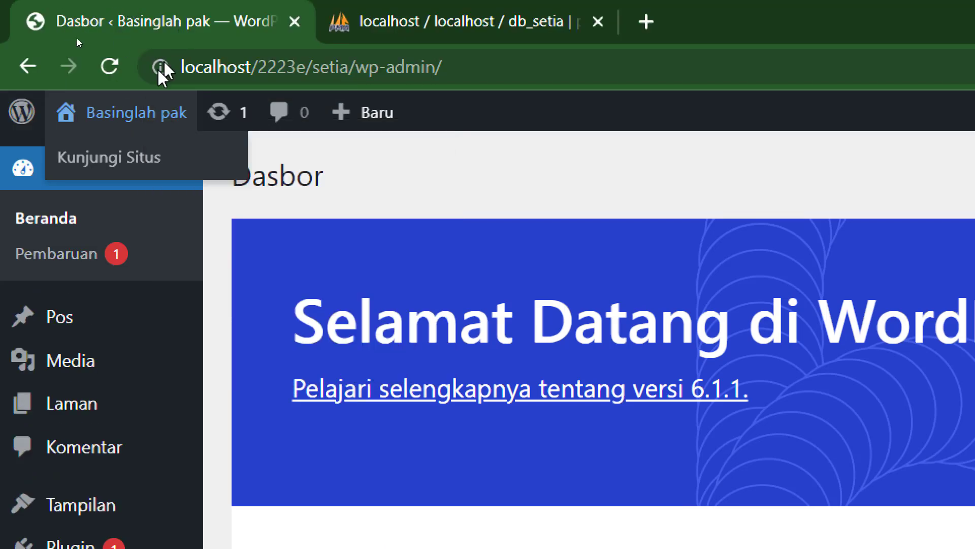
right_click(121, 120)
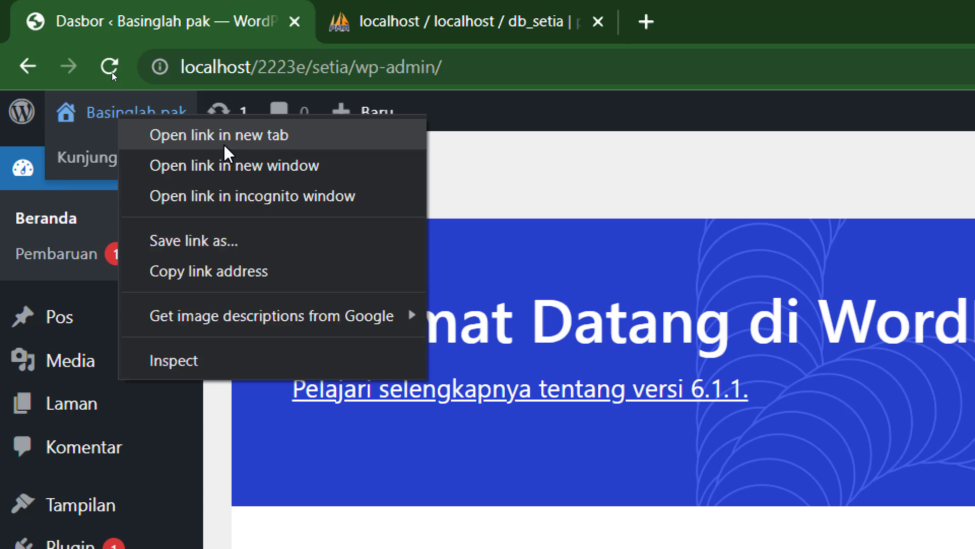
click(223, 152)
click(402, 20)
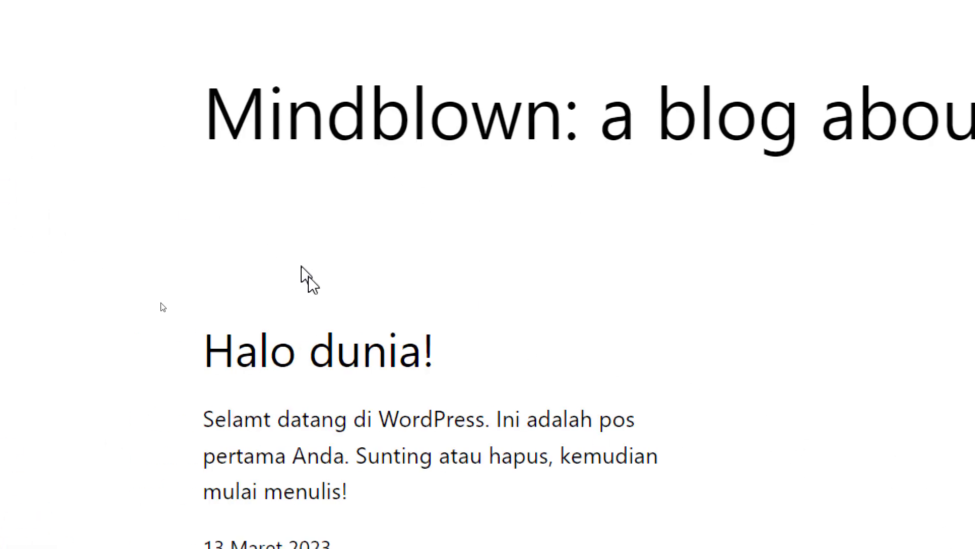
click(427, 398)
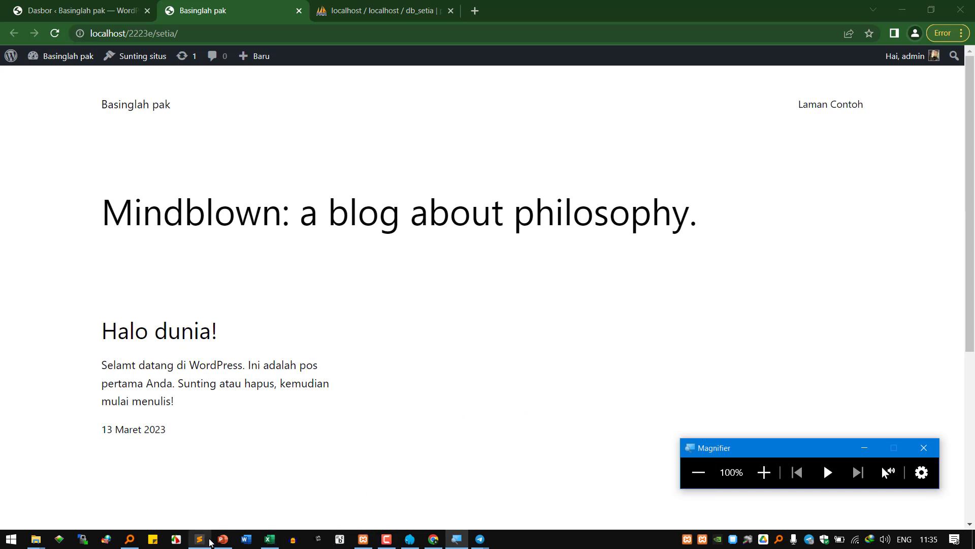
mouse_move(202, 539)
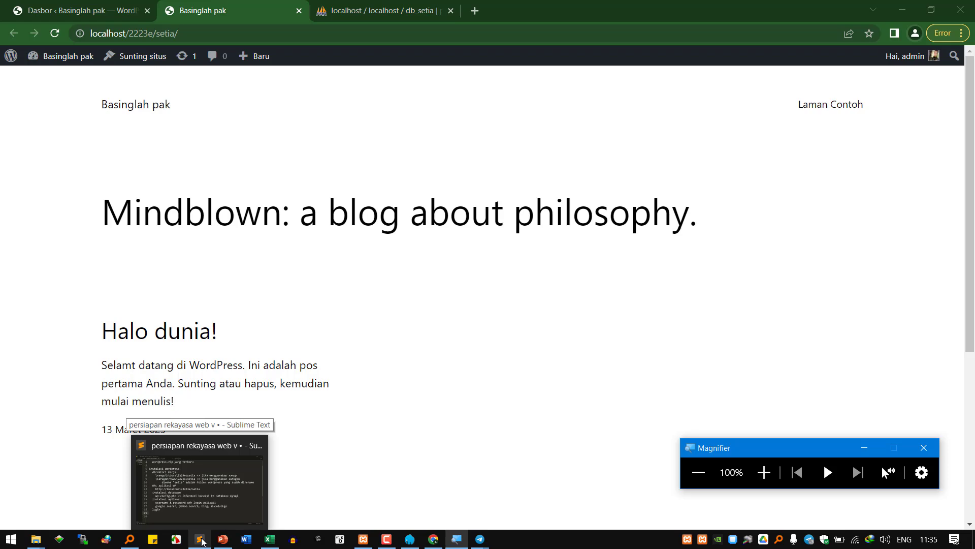
- Write 'dashboard area vs preview area' on outdented line 19 of the notes and start line 20
click(202, 539)
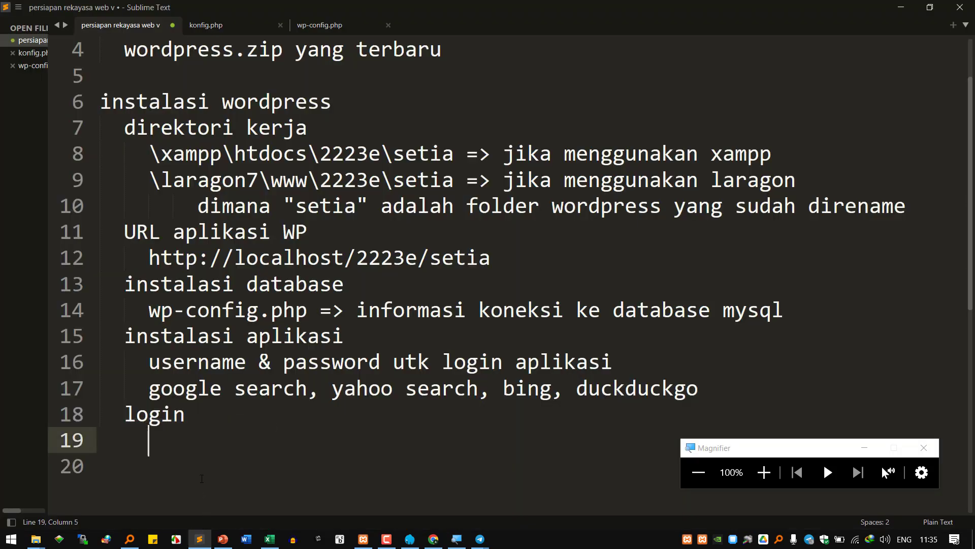
key(BackSpace)
text(dash)
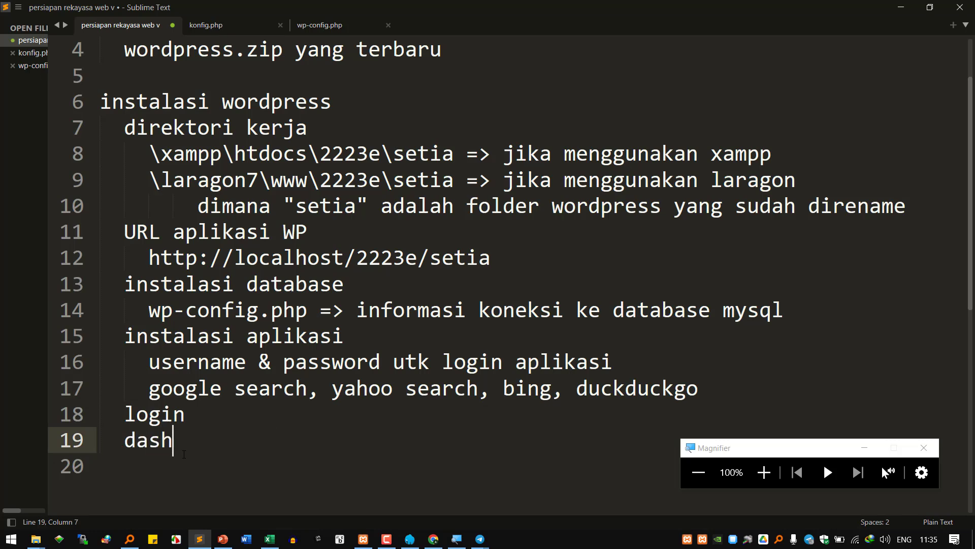
text(board area)
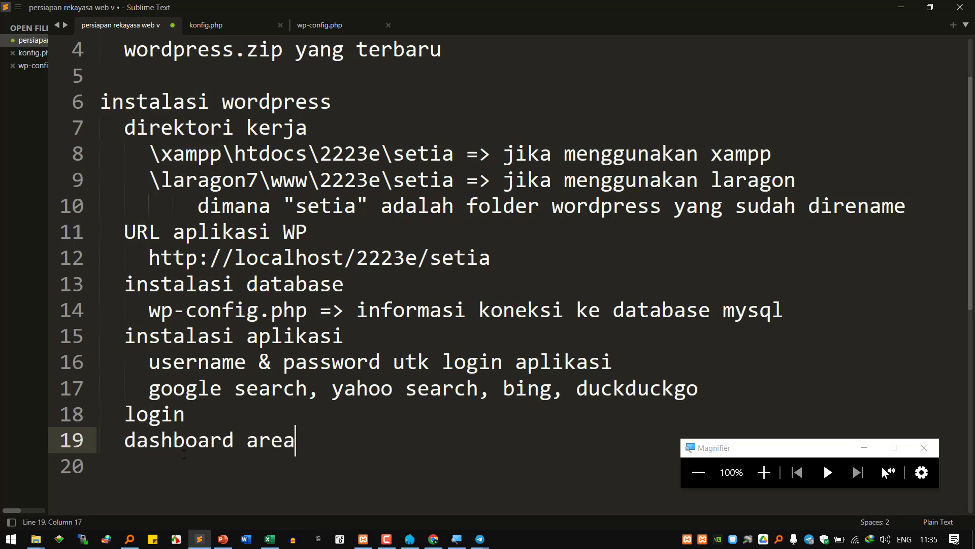
text( vs precciew)
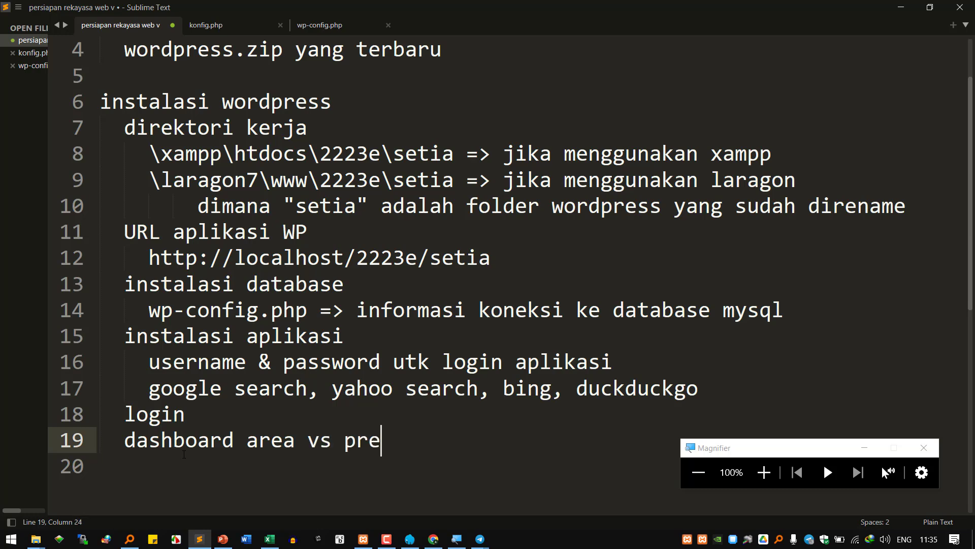
key(BackSpace)
key(BackSpace)
key(BackSpace)
key(BackSpace)
key(BackSpace)
text(view area)
key(Return)
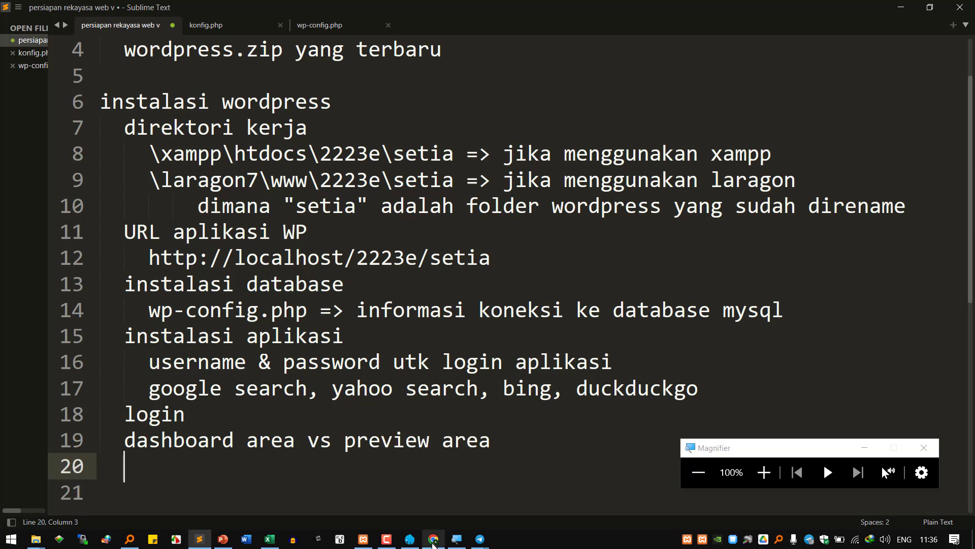
click(433, 538)
- Flip between the Dasbor and Basinglah pak tabs, ending on the site's front page
click(107, 11)
click(218, 13)
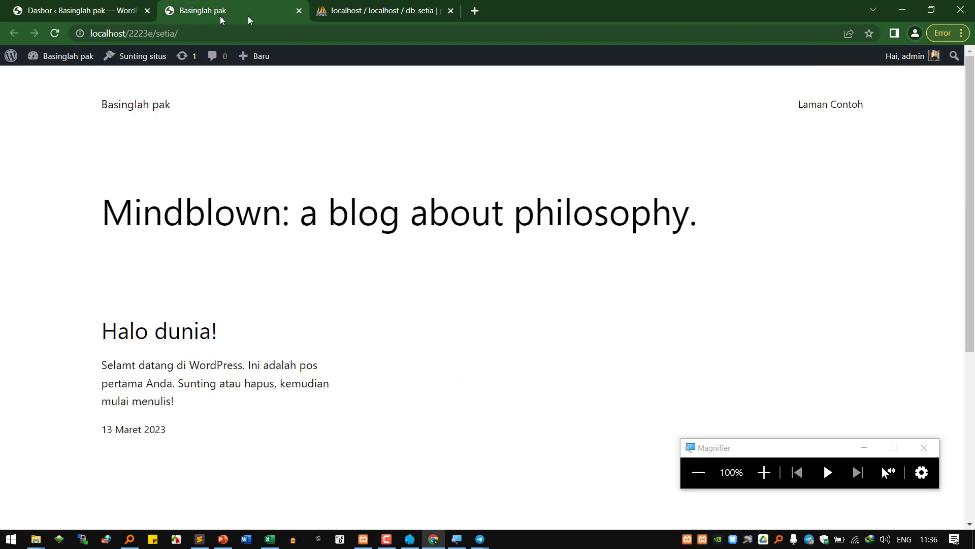
click(379, 11)
click(257, 15)
click(121, 12)
click(219, 13)
click(325, 12)
click(263, 11)
click(95, 11)
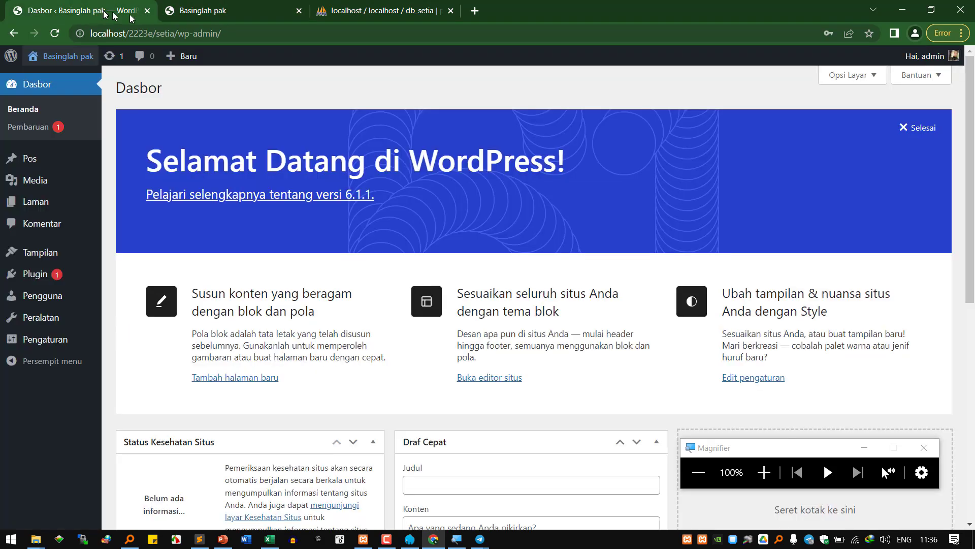
click(228, 14)
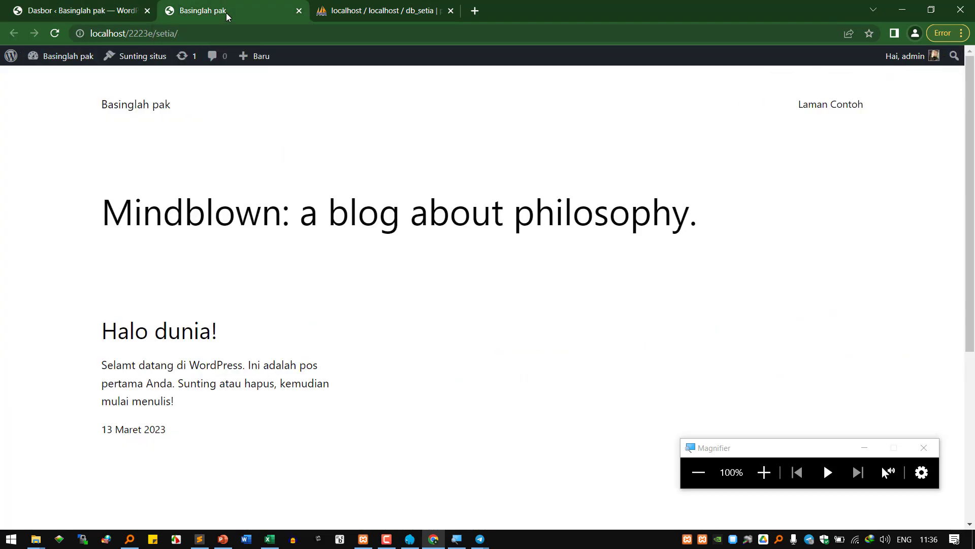
click(134, 10)
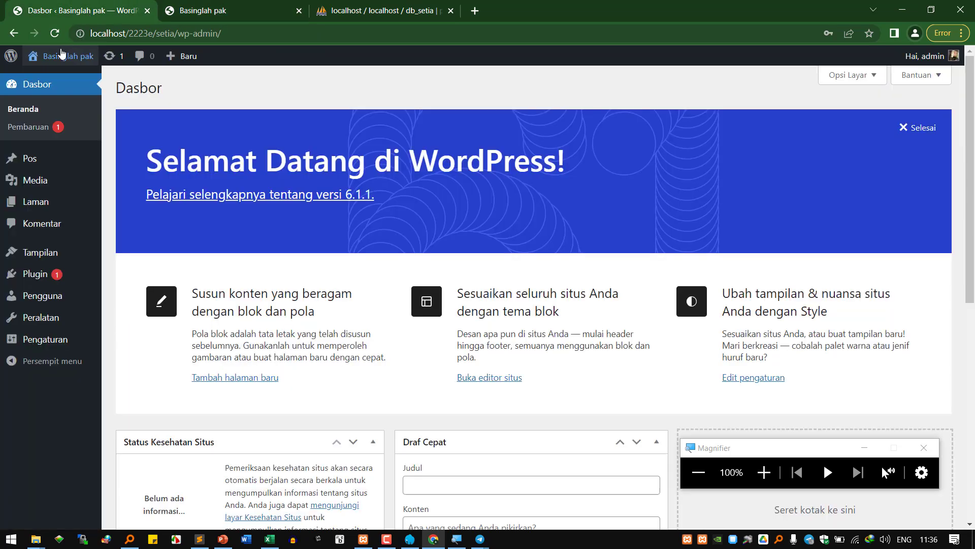
right_click(60, 62)
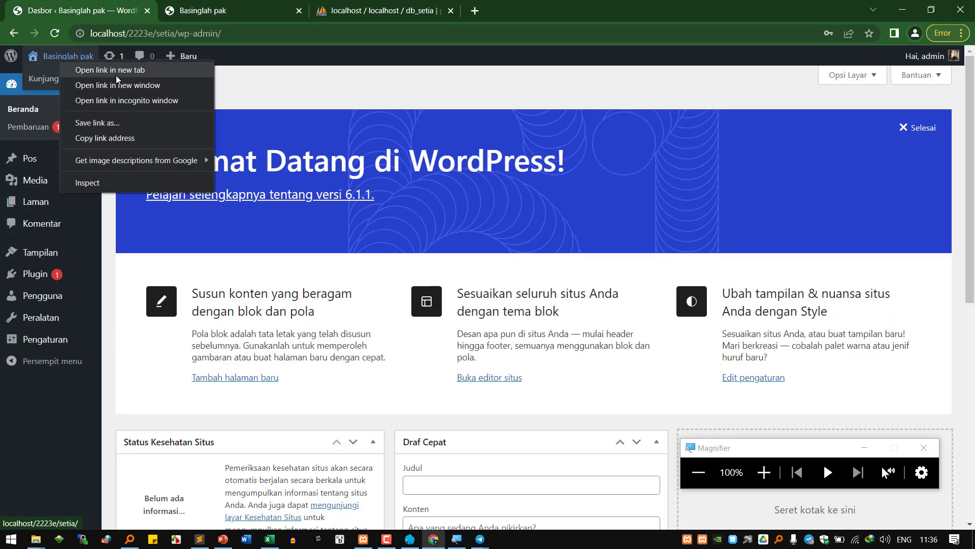
click(214, 19)
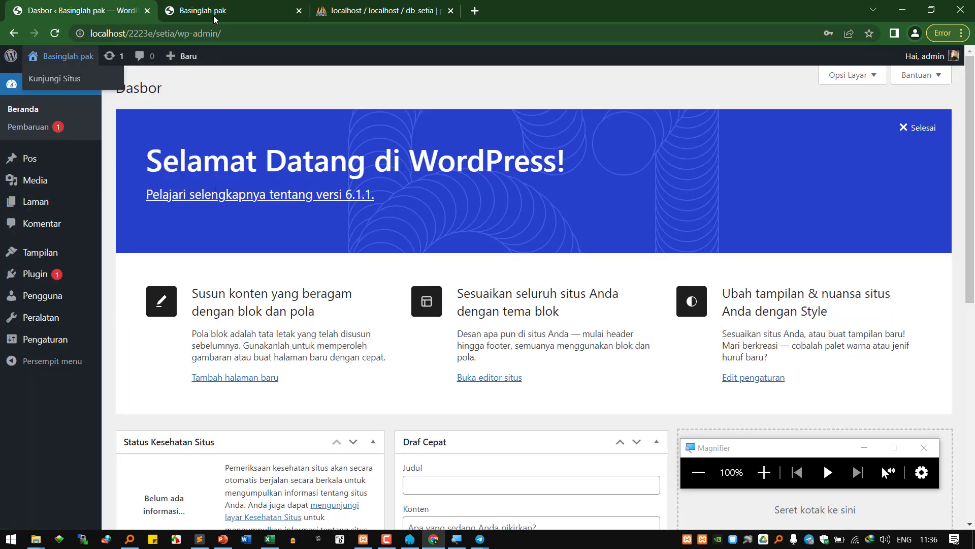
click(214, 18)
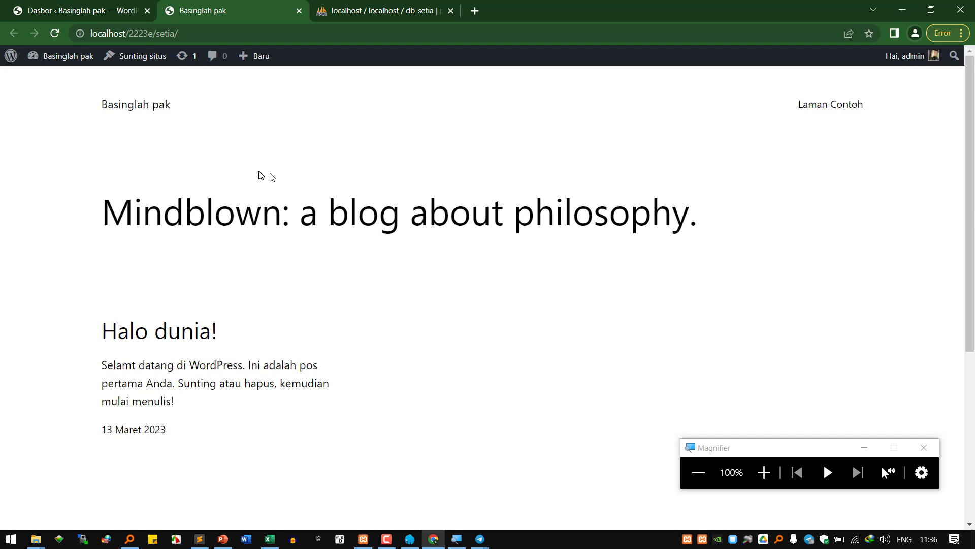
mouse_move(223, 544)
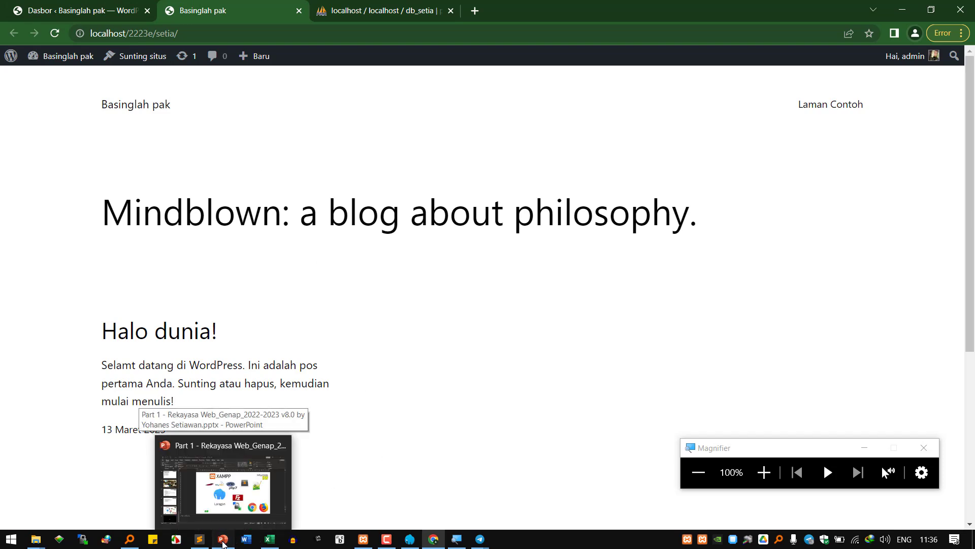
- Bring up the lecture slides and go to slide 27, Pertemuan/Pertemuan
click(224, 542)
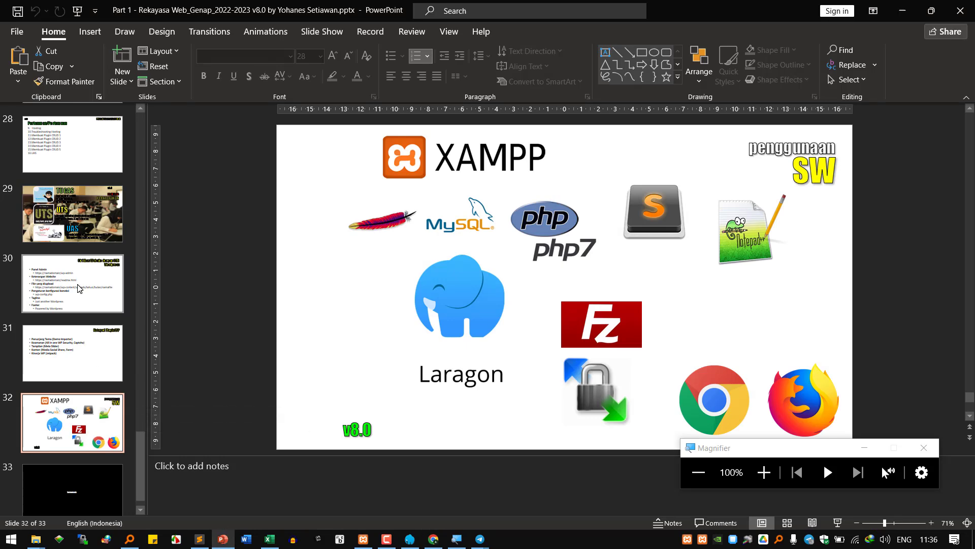
click(79, 287)
click(76, 336)
scroll(84, 344, down, 1)
scroll(83, 345, up, 5)
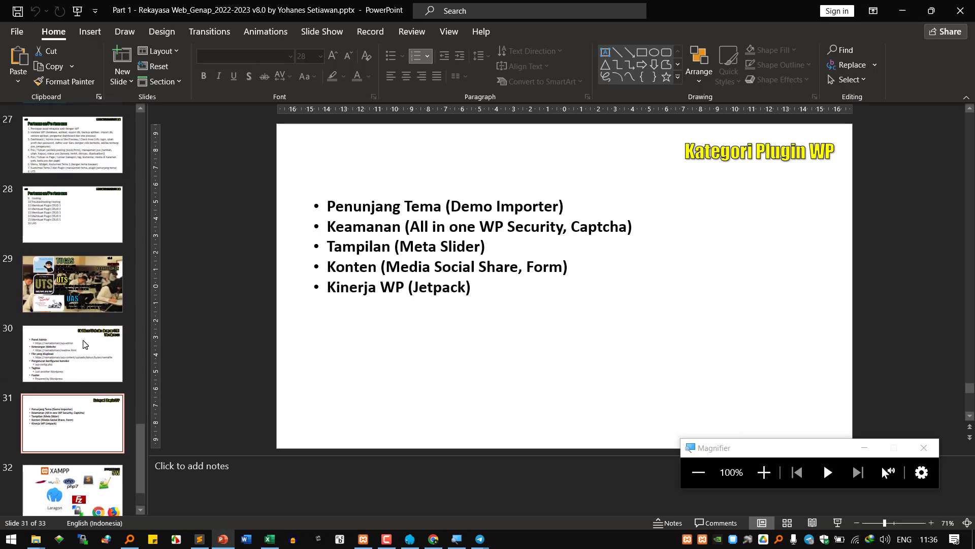
click(87, 214)
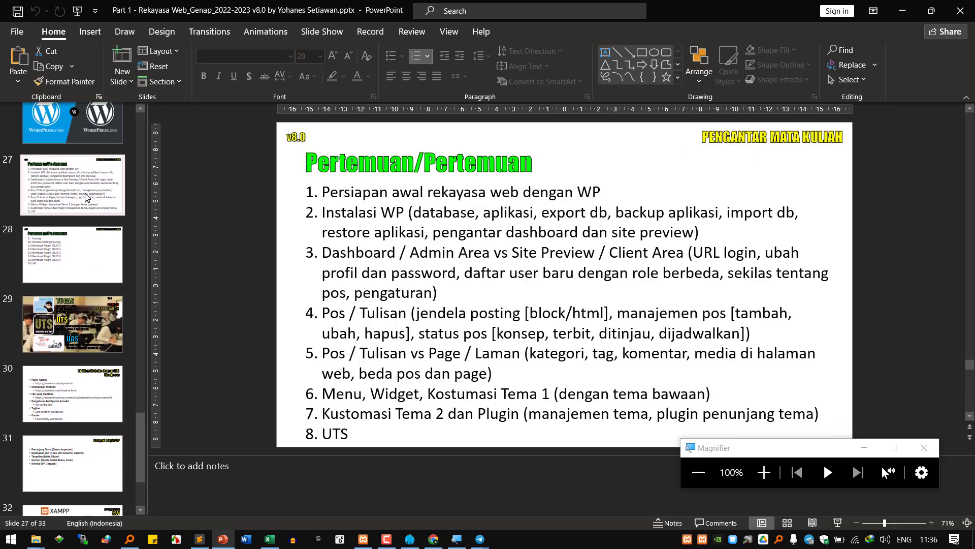
- Highlight Instalasi WP, database, aplikasi and 'export db, backup aplikasi' in item 2 of the meeting list
click(450, 218)
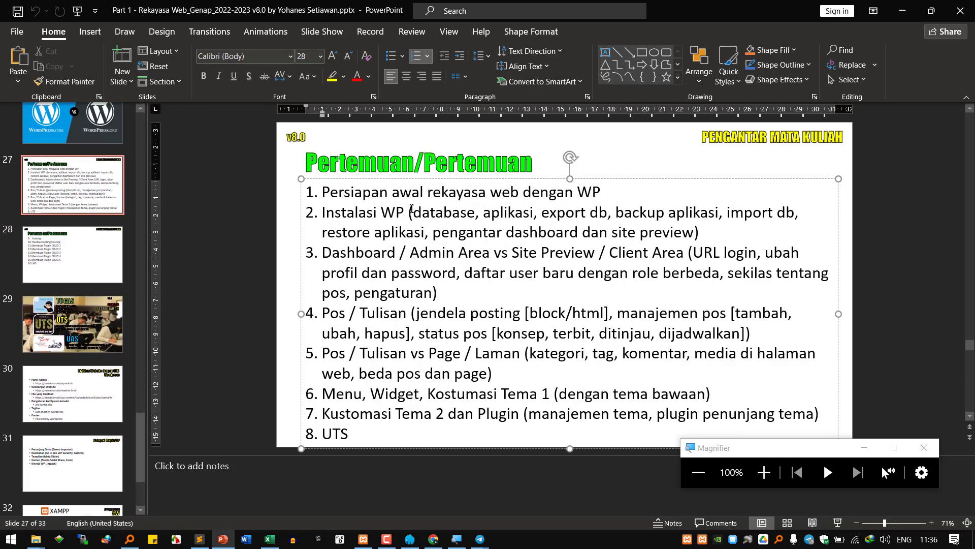
drag(415, 213, 480, 215)
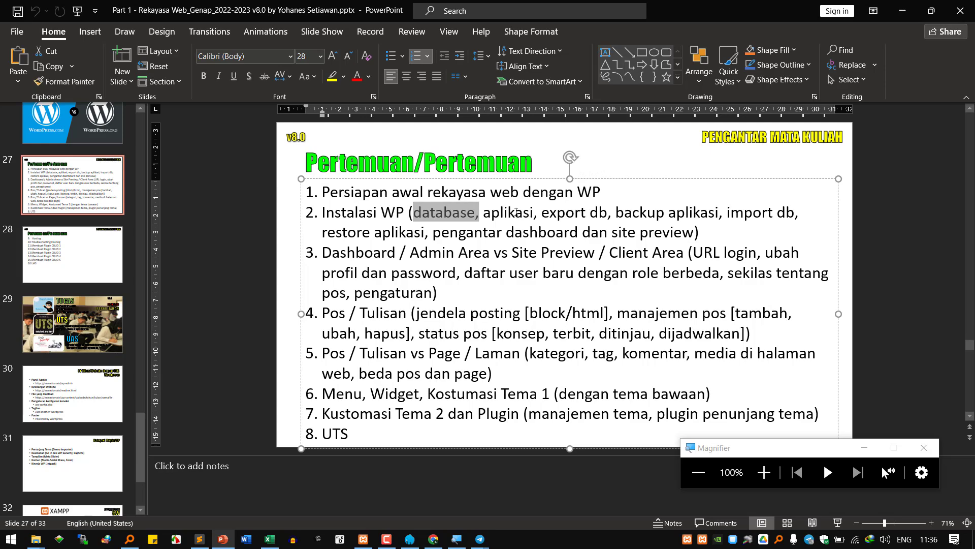
double_click(516, 212)
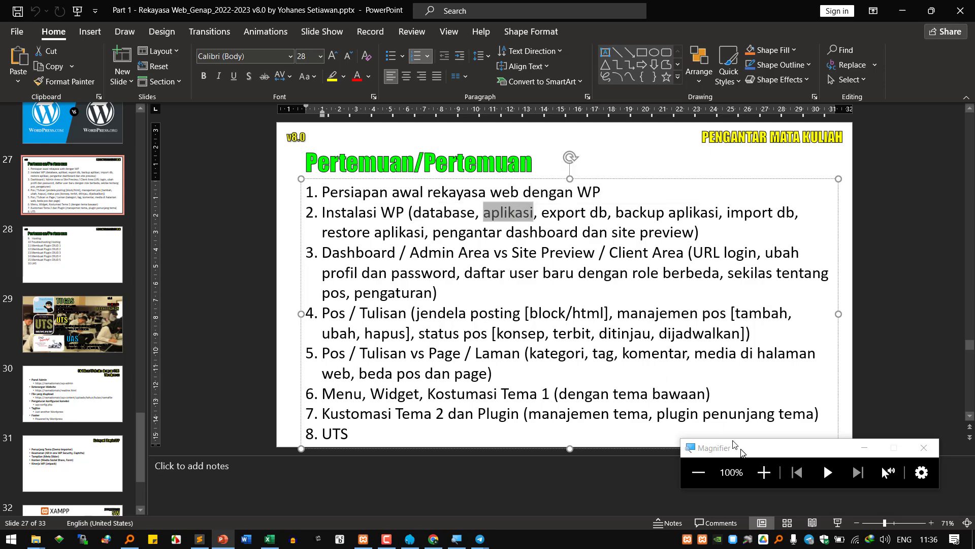
click(763, 472)
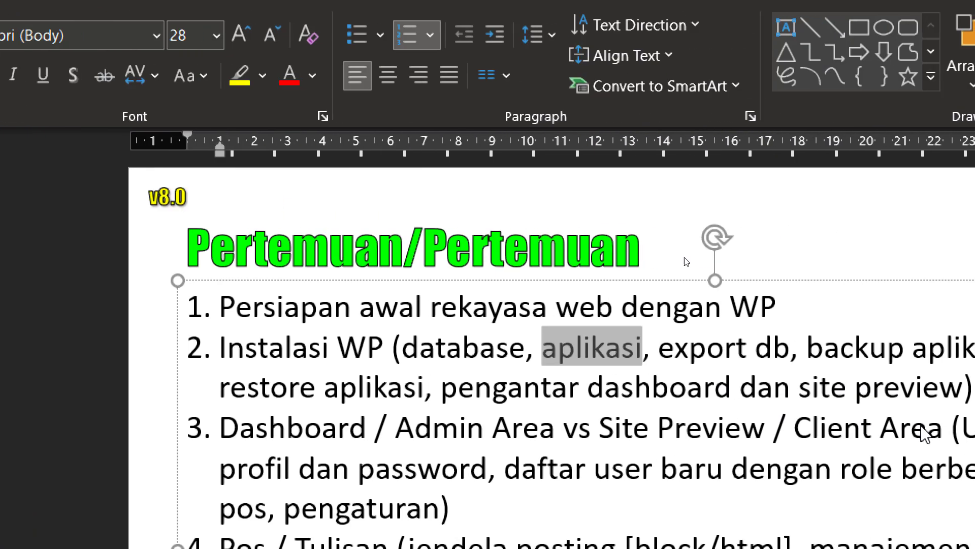
drag(157, 358, 320, 356)
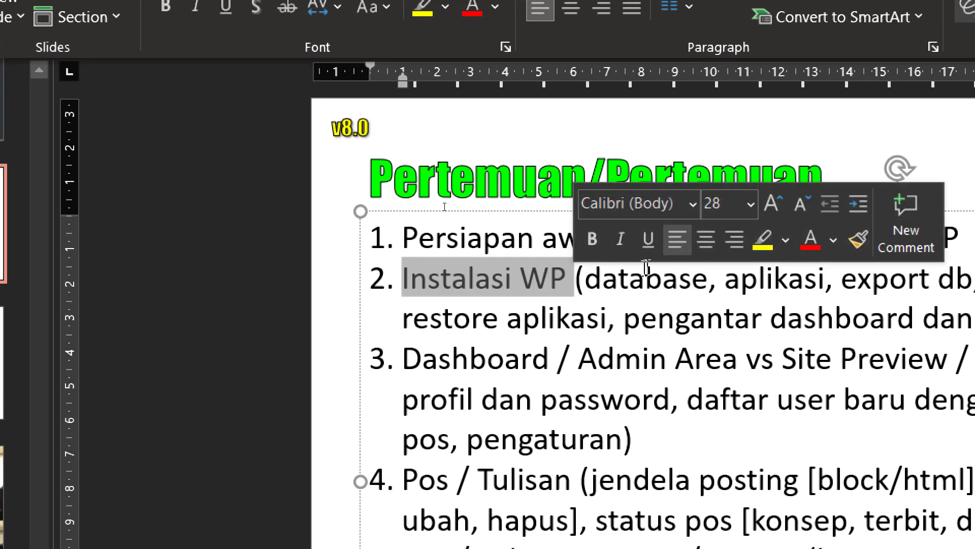
double_click(403, 357)
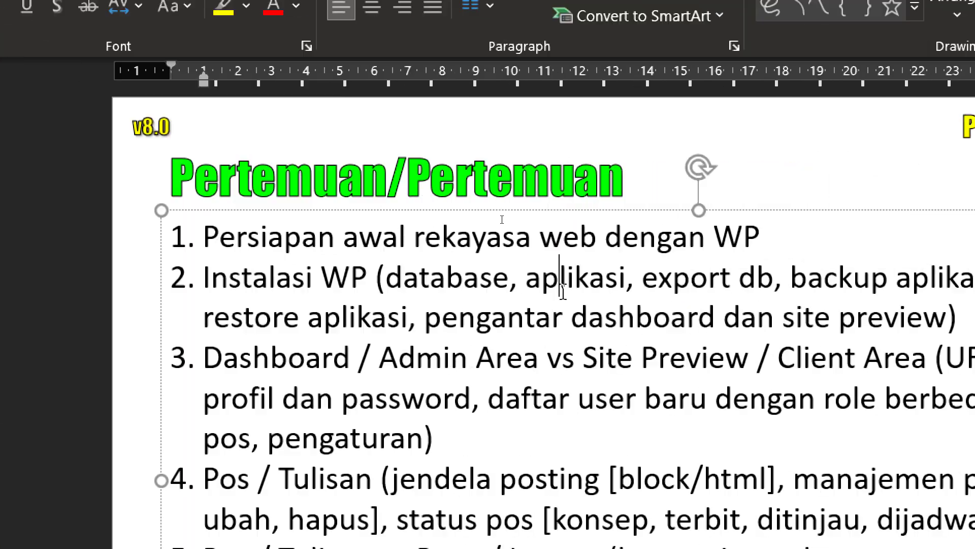
double_click(617, 278)
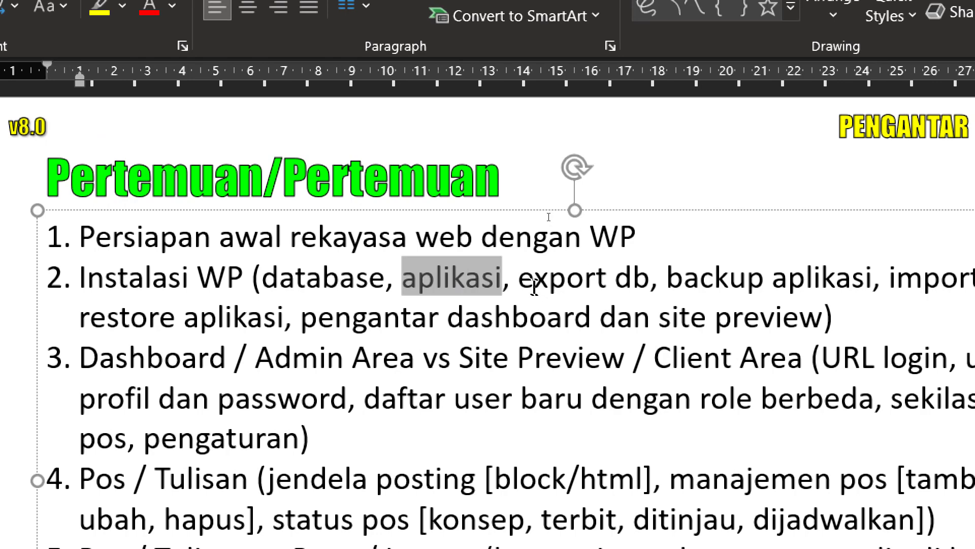
drag(518, 278, 871, 278)
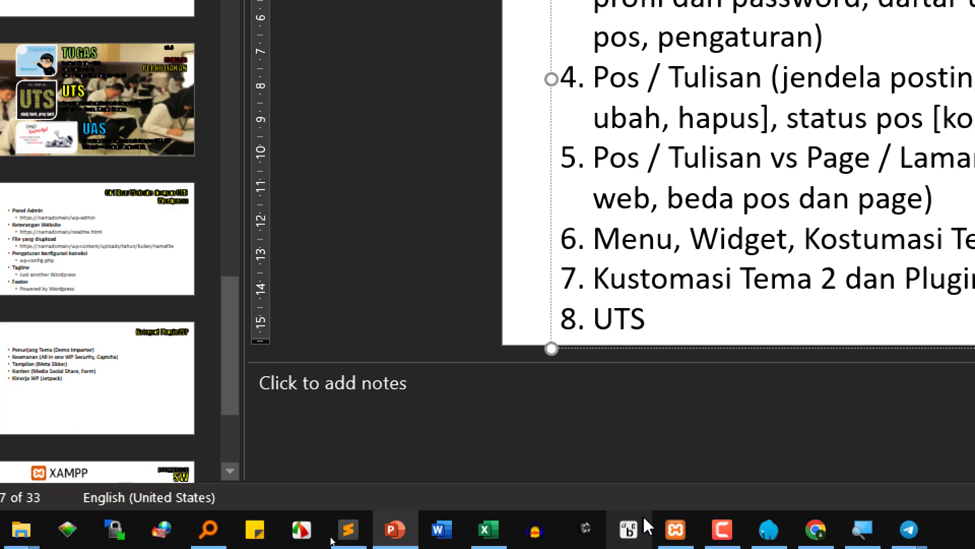
- Highlight the words login, dashboard and preview in the Sublime Text notes to point them out
click(356, 531)
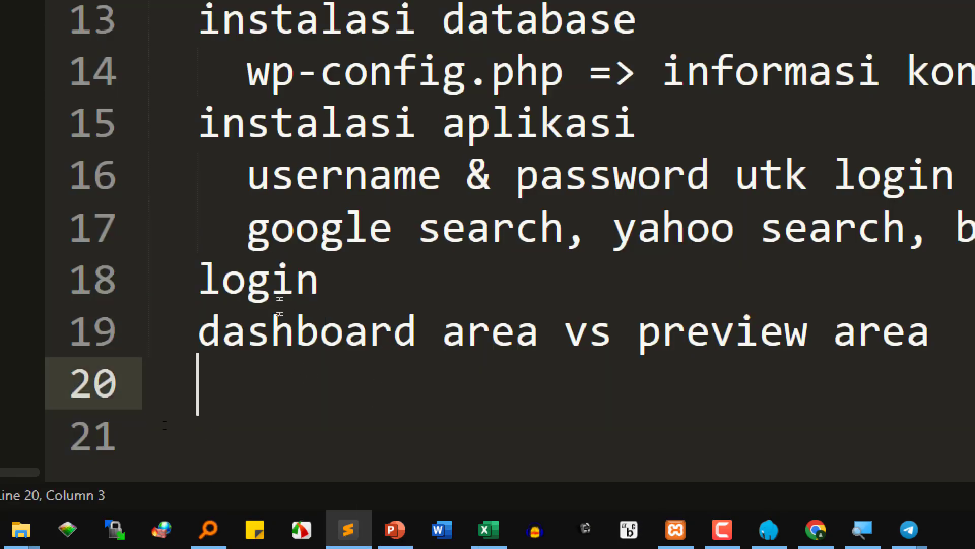
double_click(279, 300)
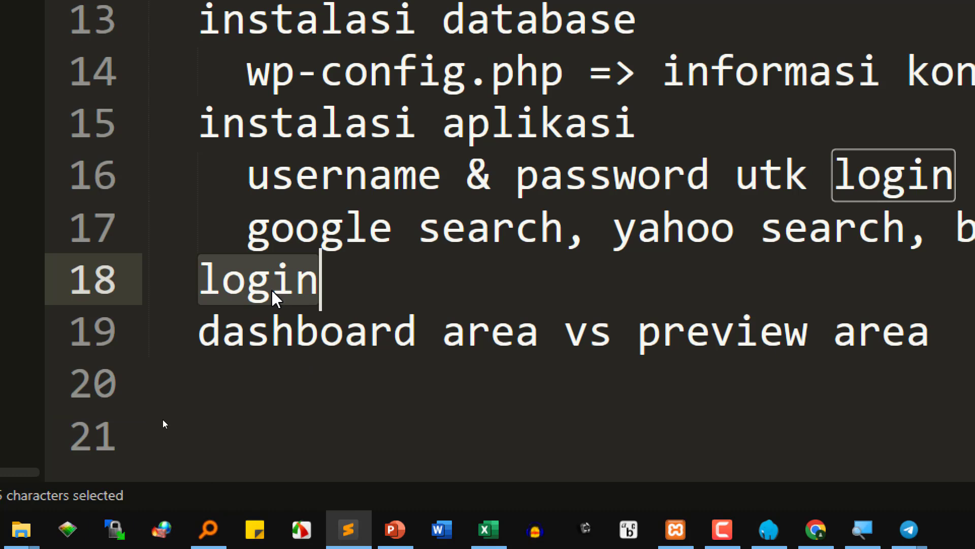
click(363, 292)
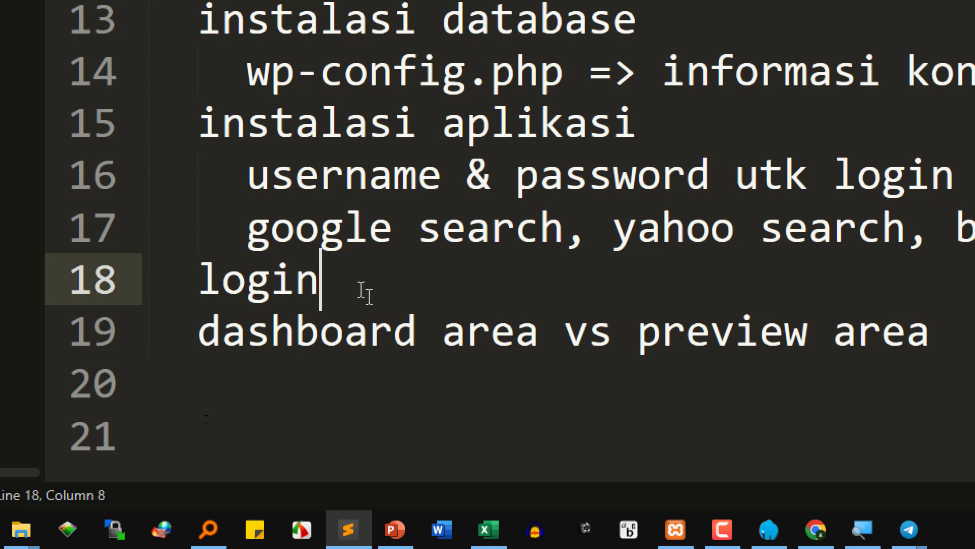
double_click(338, 344)
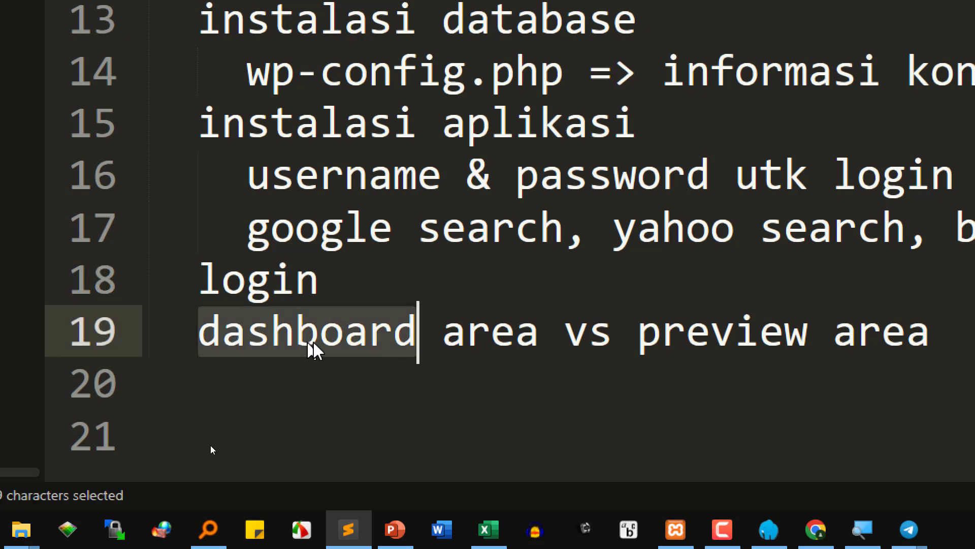
double_click(791, 331)
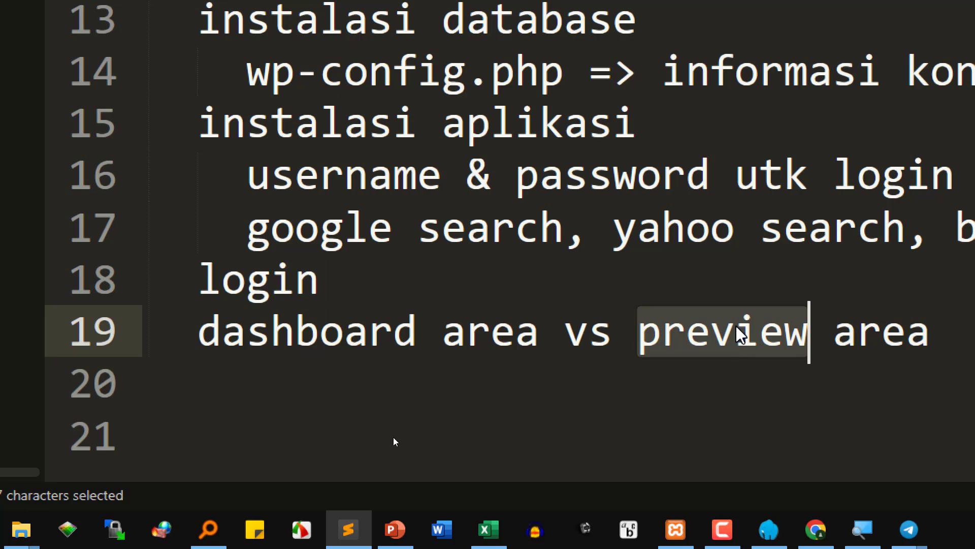
key(Up)
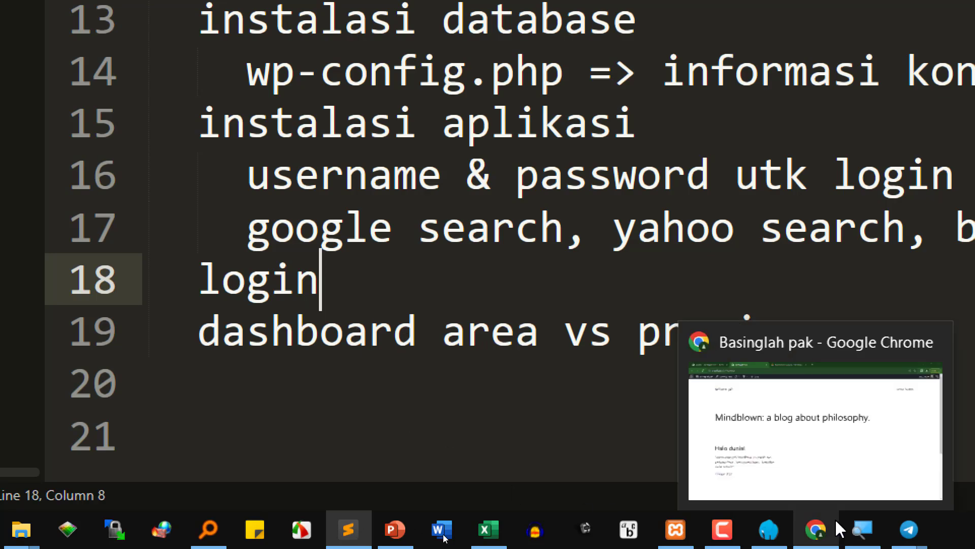
- Switch back and forth between the admin dashboard and the site's front-page tab
click(786, 401)
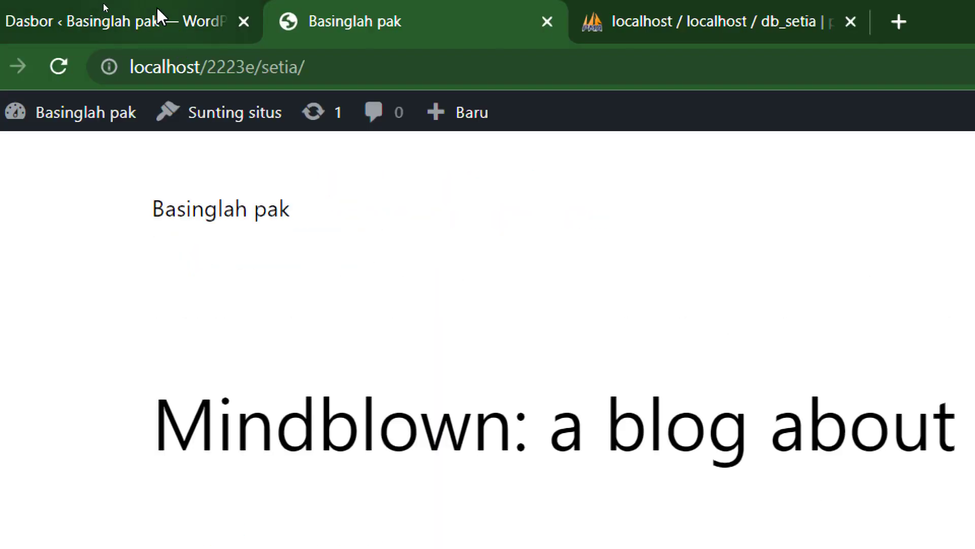
click(158, 21)
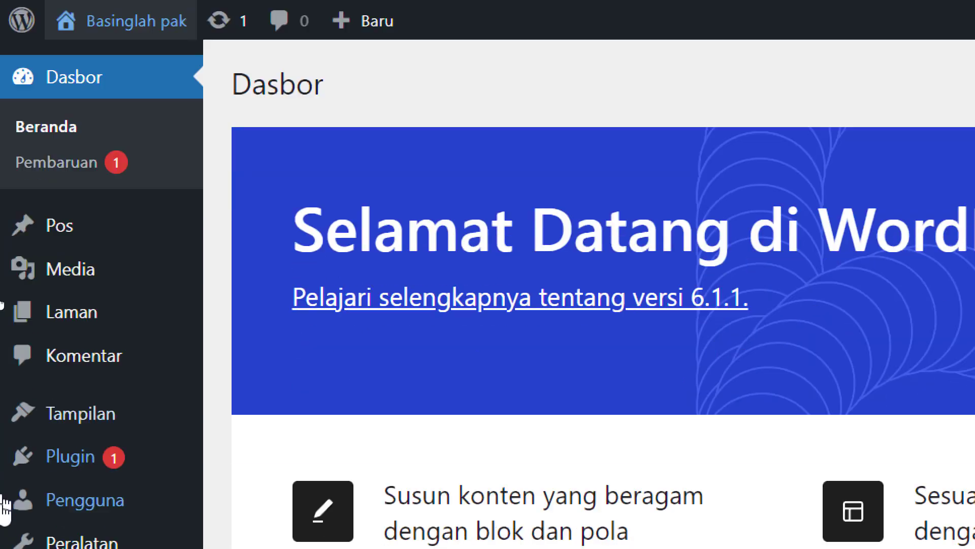
mouse_move(91, 432)
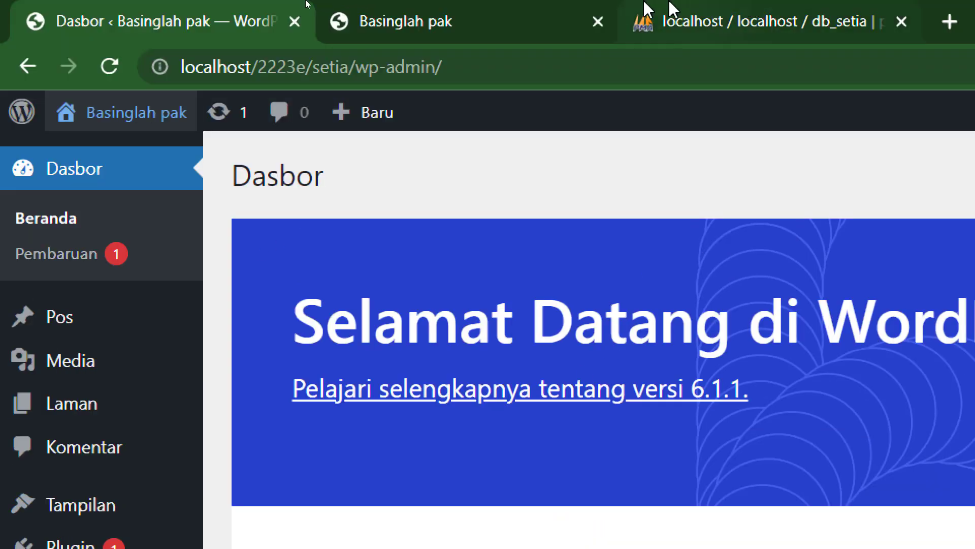
click(523, 10)
click(196, 22)
click(432, 17)
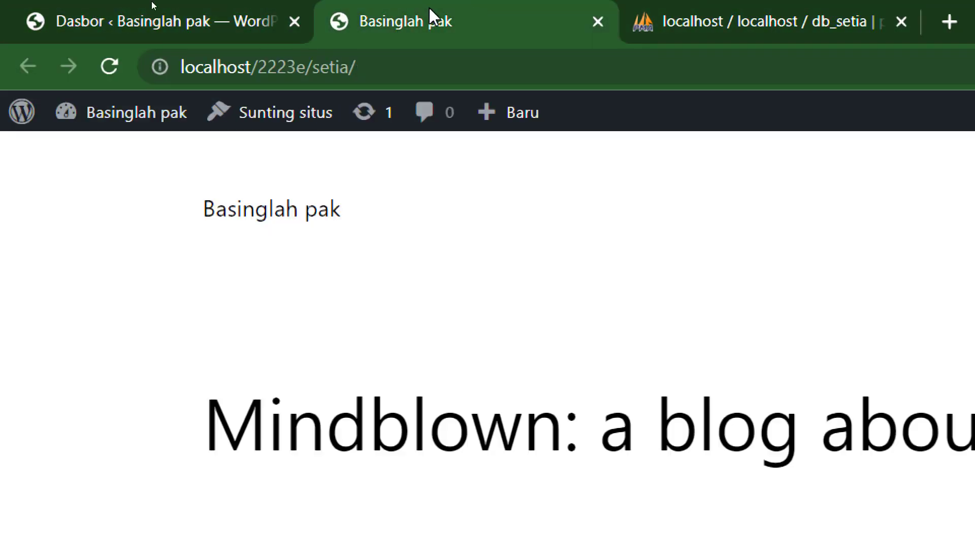
click(110, 19)
click(348, 20)
click(254, 22)
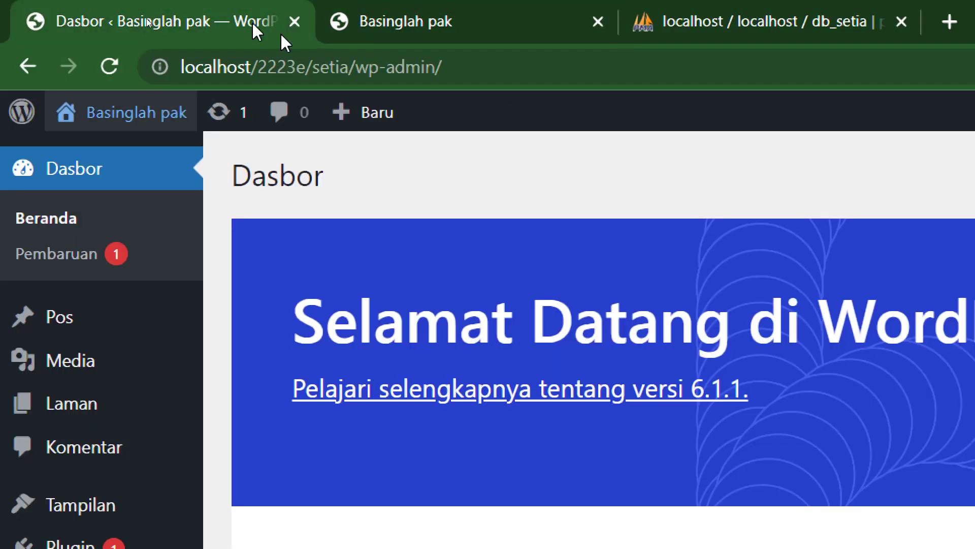
click(427, 19)
click(203, 25)
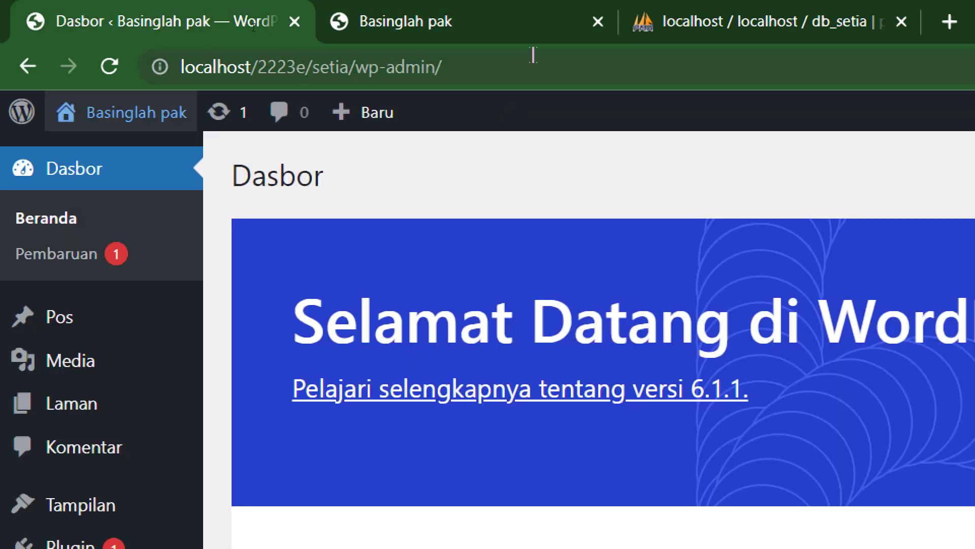
click(440, 12)
click(207, 23)
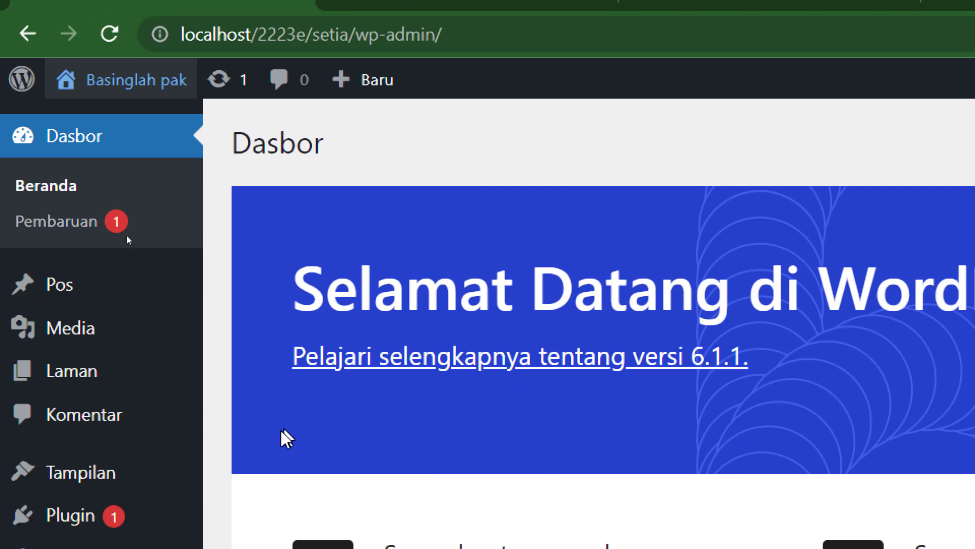
- Open the Tampilan > Tema themes page, then switch to the Basinglah pak front-page tab
mouse_move(64, 303)
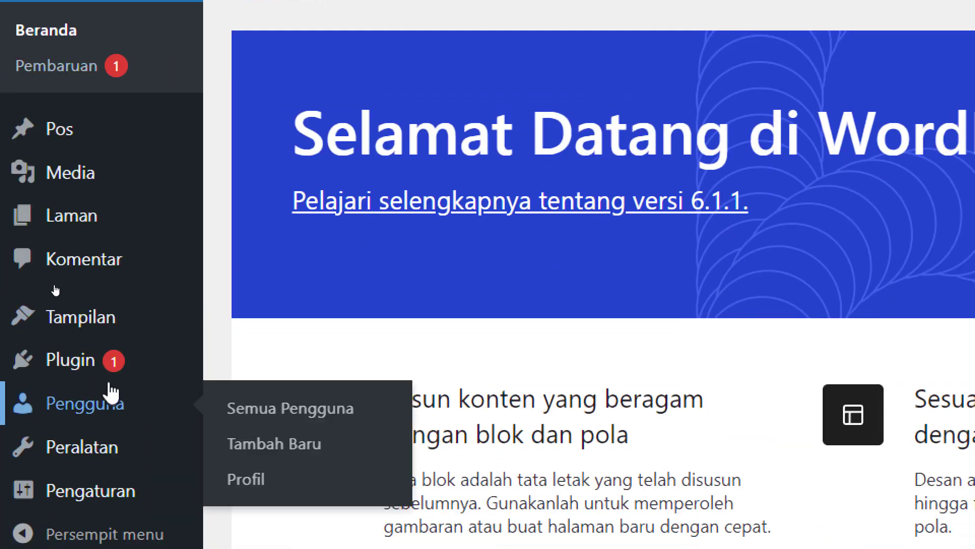
mouse_move(118, 335)
click(230, 331)
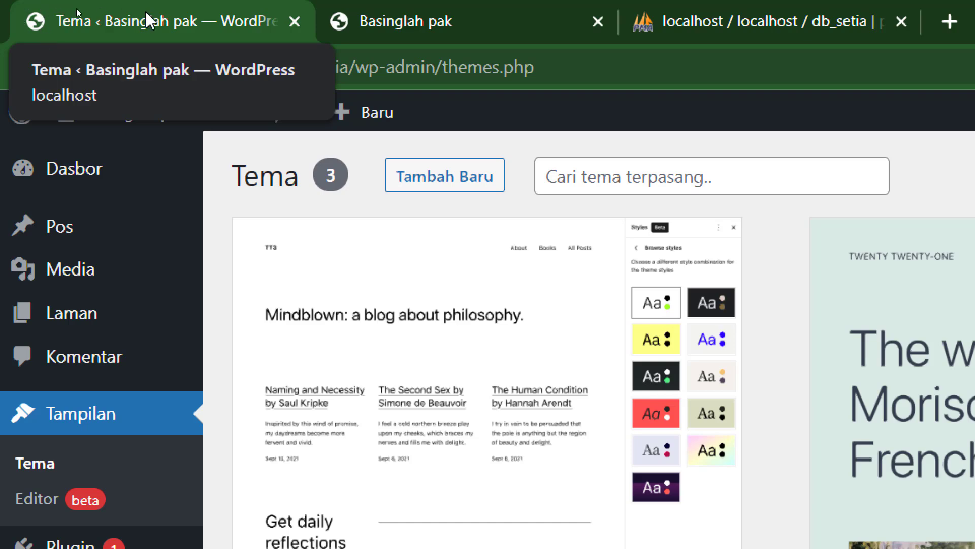
mouse_move(104, 111)
click(401, 18)
click(224, 21)
click(461, 5)
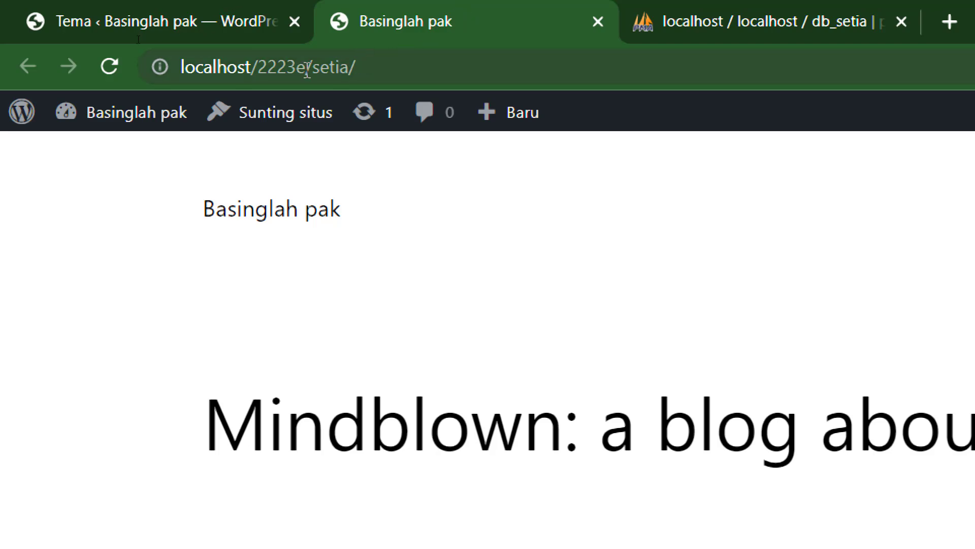
click(274, 70)
right_click(274, 70)
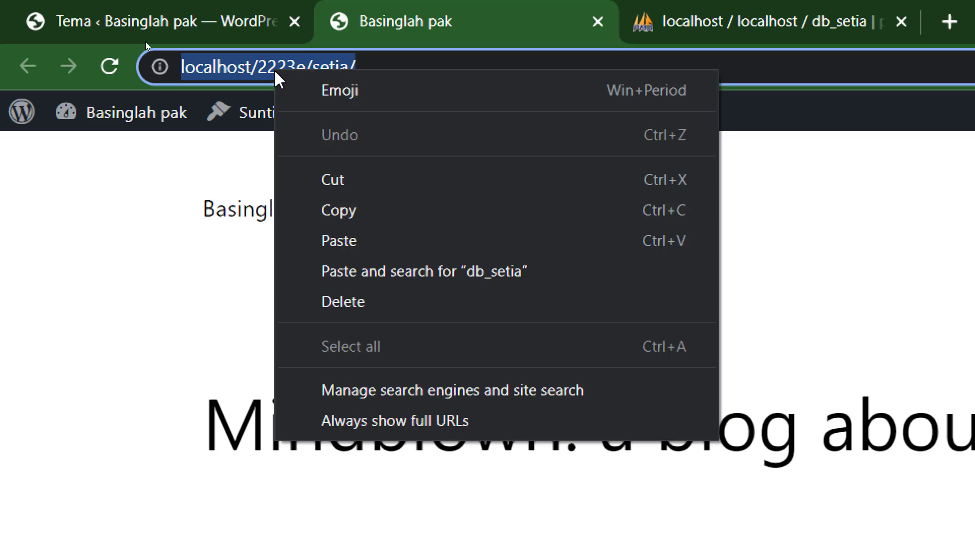
click(366, 213)
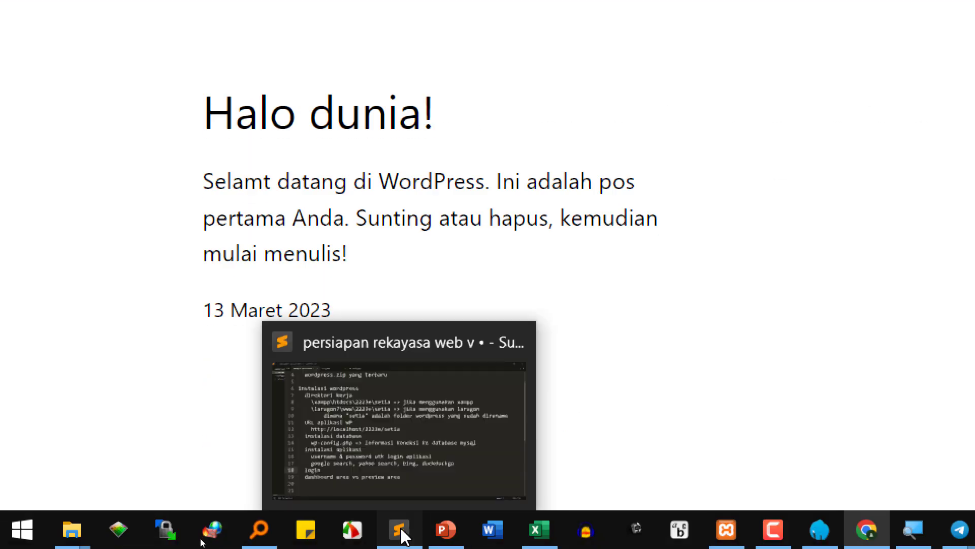
- Add indented line 20 in the notes with the pasted URL followed by '=> preview area'
click(399, 528)
key(Down)
key(End)
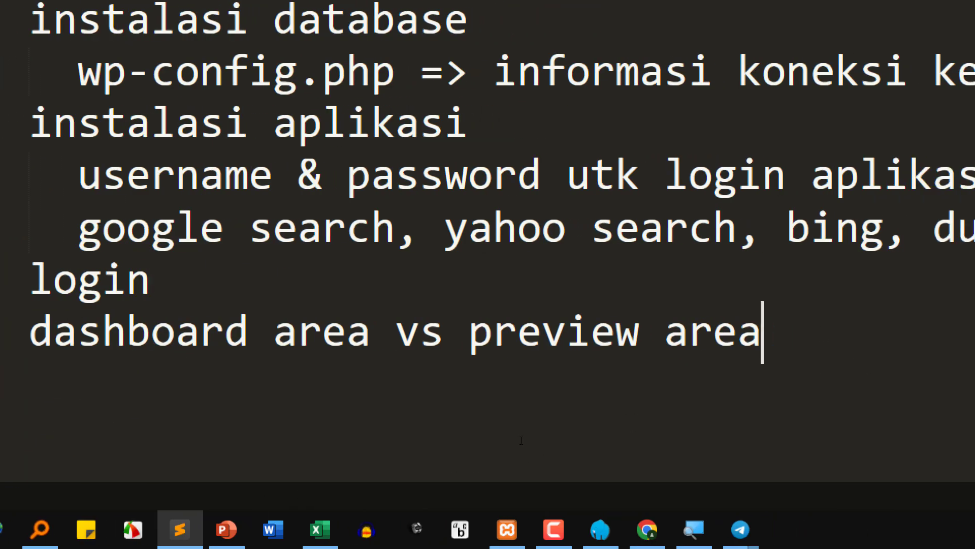
key(Return)
key(Tab)
key(ctrl+v)
text(=>)
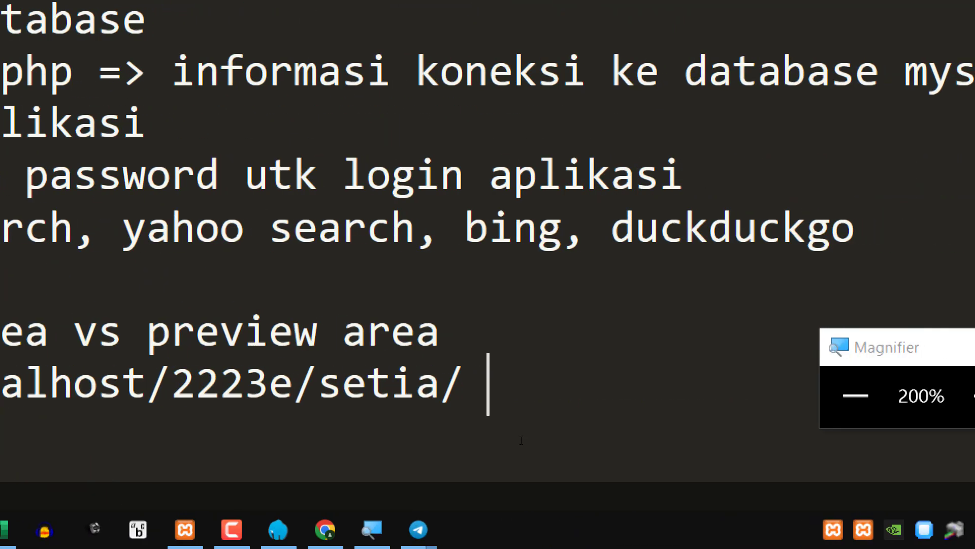
text( preview are)
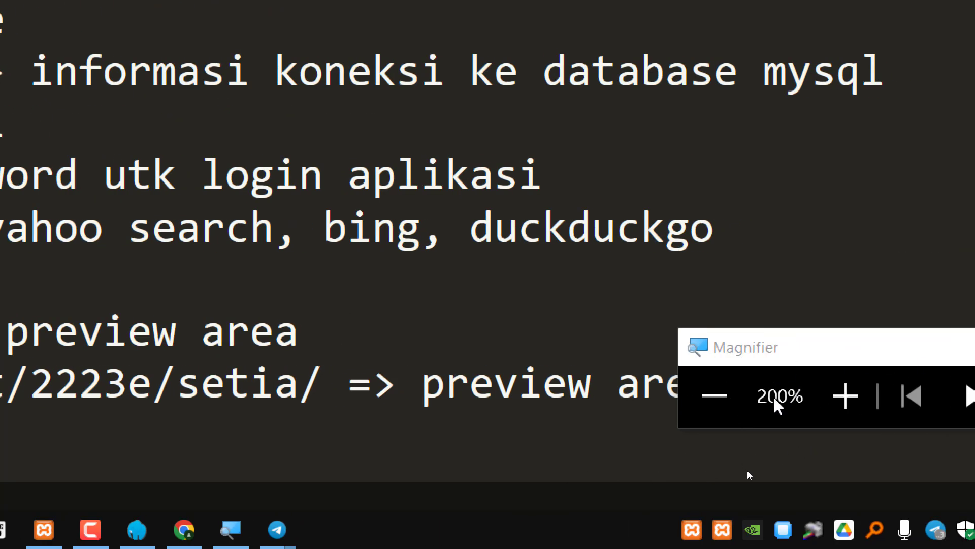
click(418, 412)
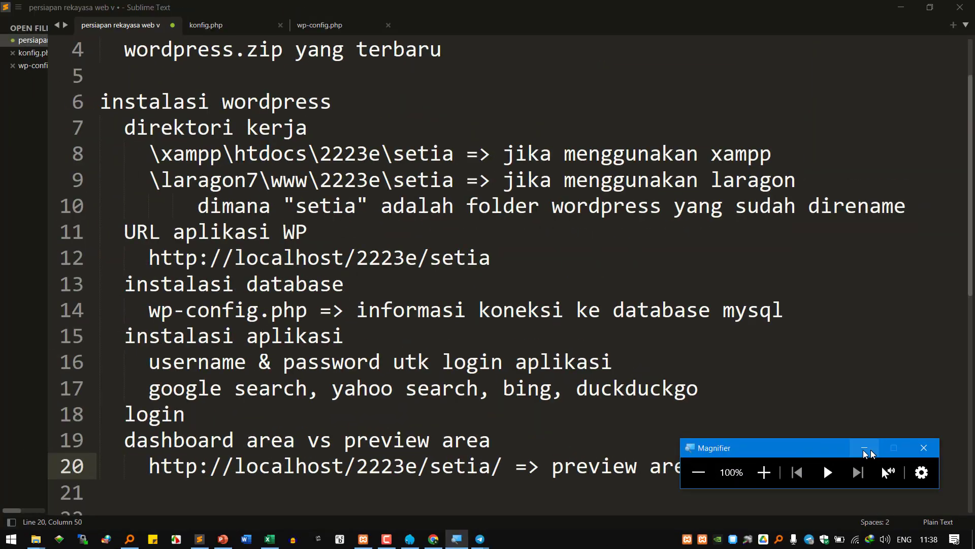
scroll(686, 403, down, 2)
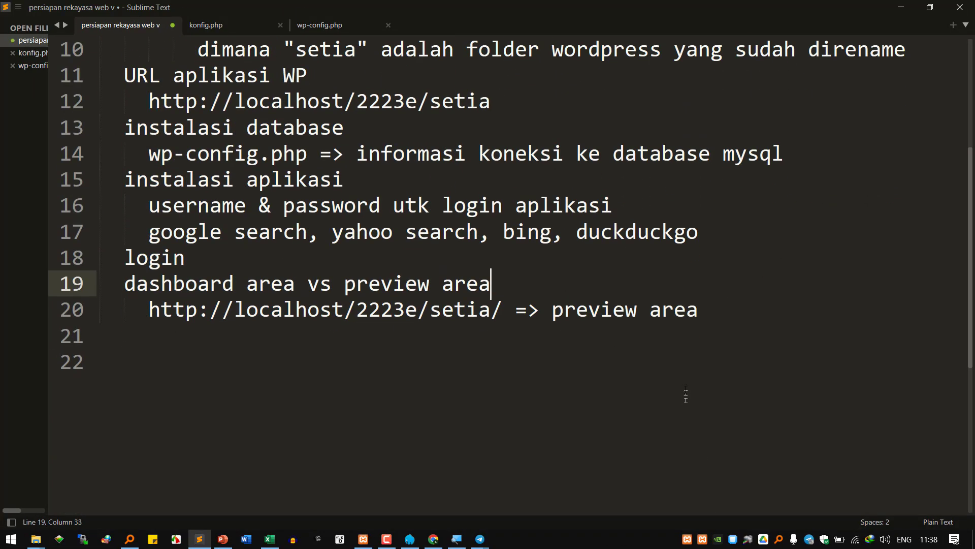
key(shift+Home)
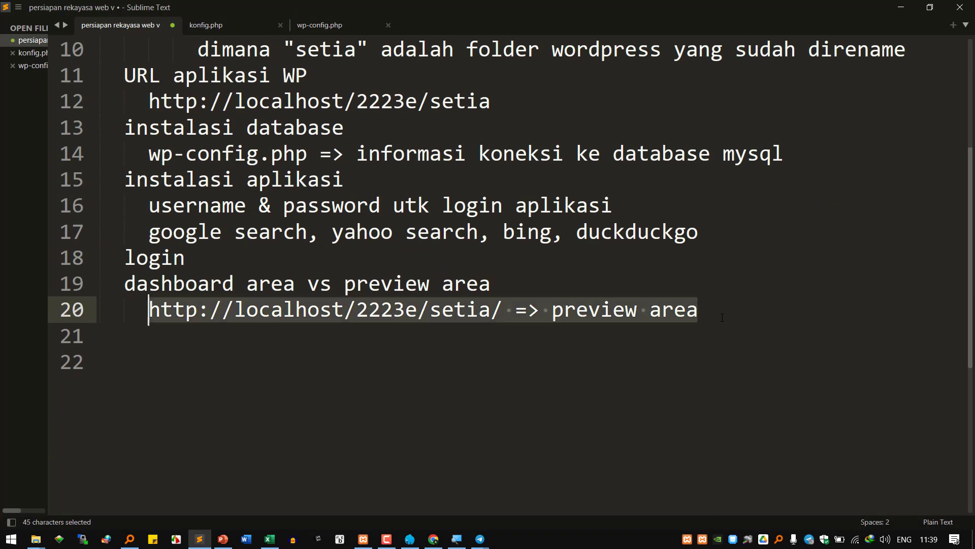
- Copy the WordPress dashboard URL and paste it as a new indented line 20 in the notes
click(433, 539)
click(94, 13)
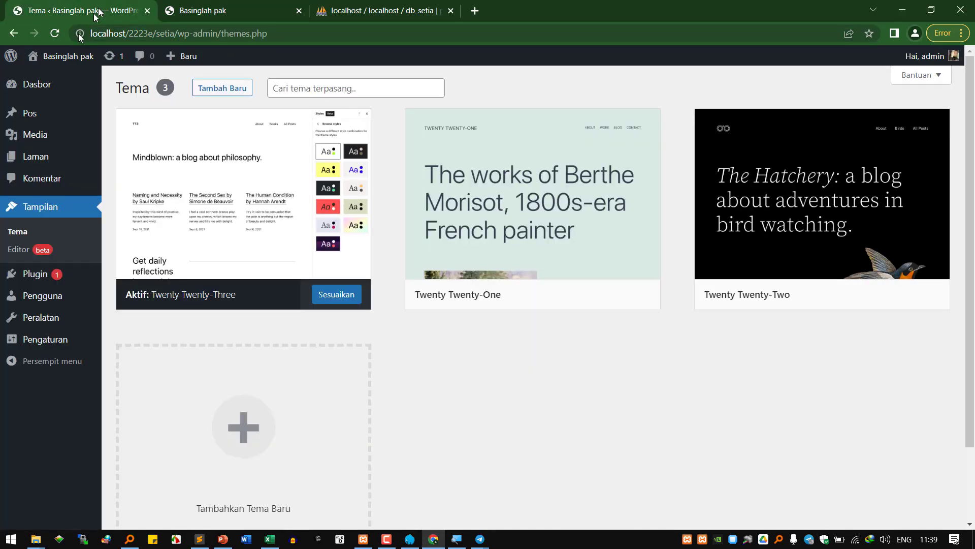
click(21, 84)
click(152, 33)
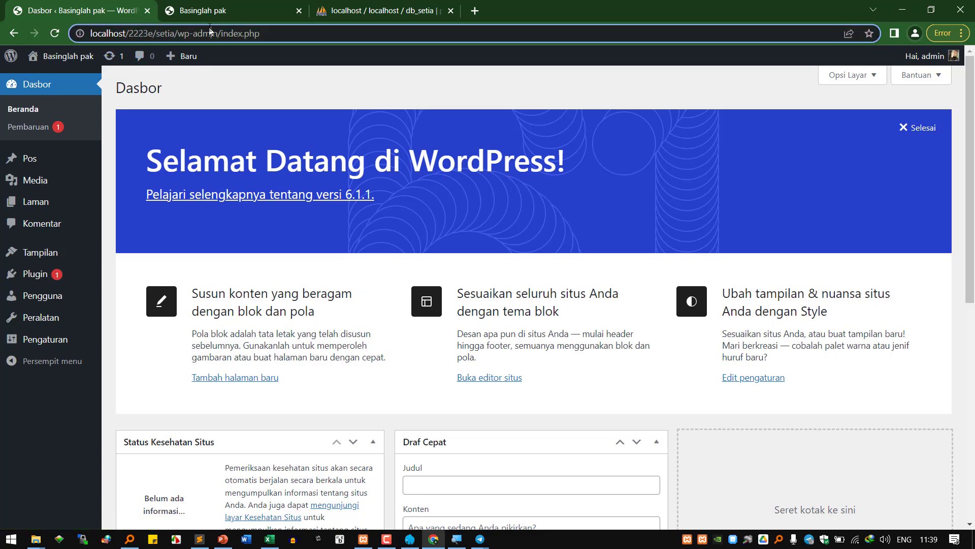
click(199, 539)
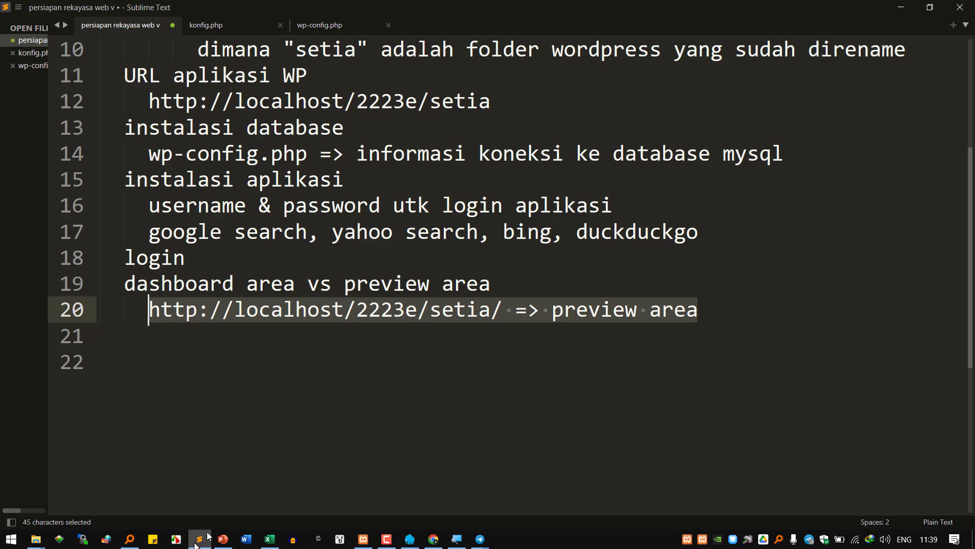
click(520, 280)
key(Return)
key(Tab)
key(ctrl+v)
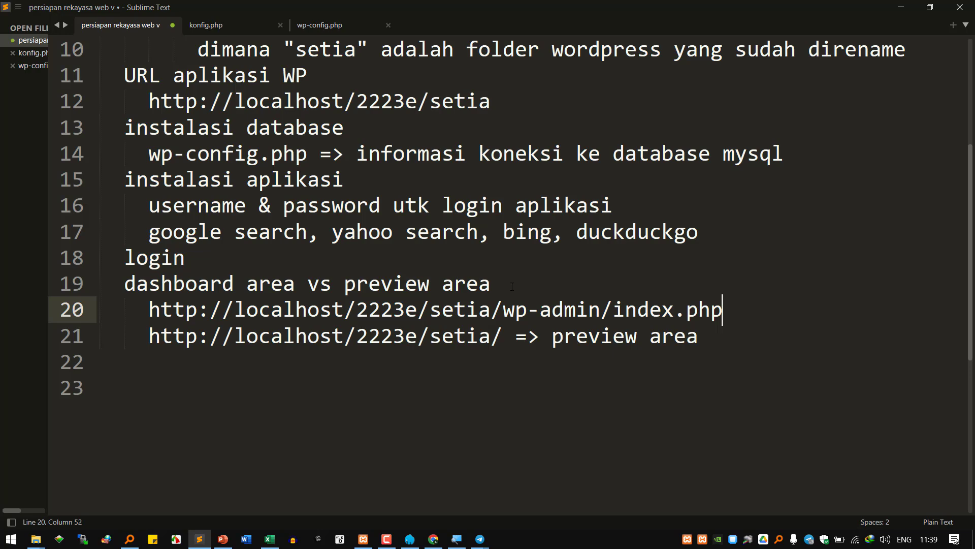
- Copy index.php from line 20 and insert it after setia/ on line 21
key(ctrl+shift+Left)
key(ctrl+shift+Left)
key(ctrl+shift+Left)
key(ctrl+shift+Left)
key(ctrl+shift+Left)
key(ctrl+shift+Right)
key(ctrl+shift+Right)
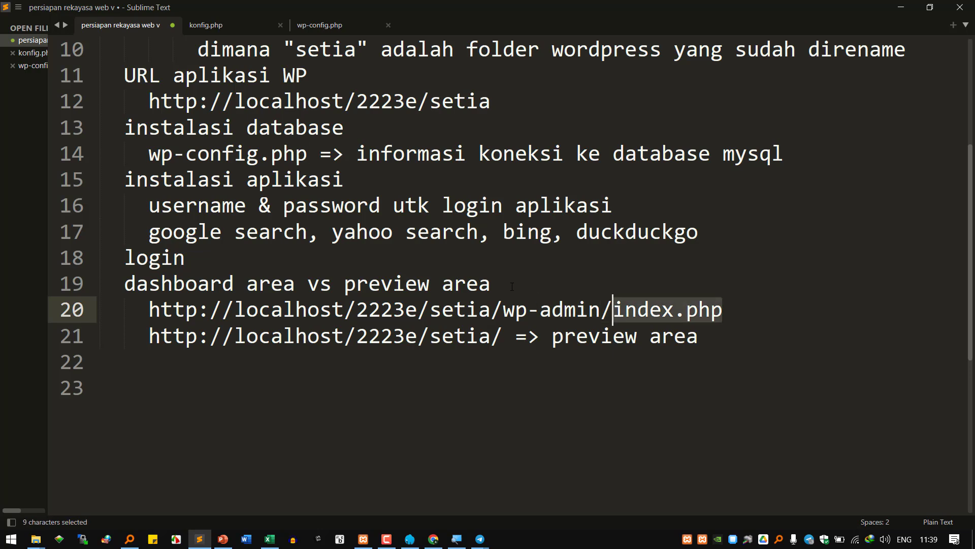
key(ctrl+c)
key(Down)
key(End)
key(ctrl+Left)
key(ctrl+Left)
key(ctrl+Left)
key(ctrl+Left)
key(Right)
key(ctrl+v)
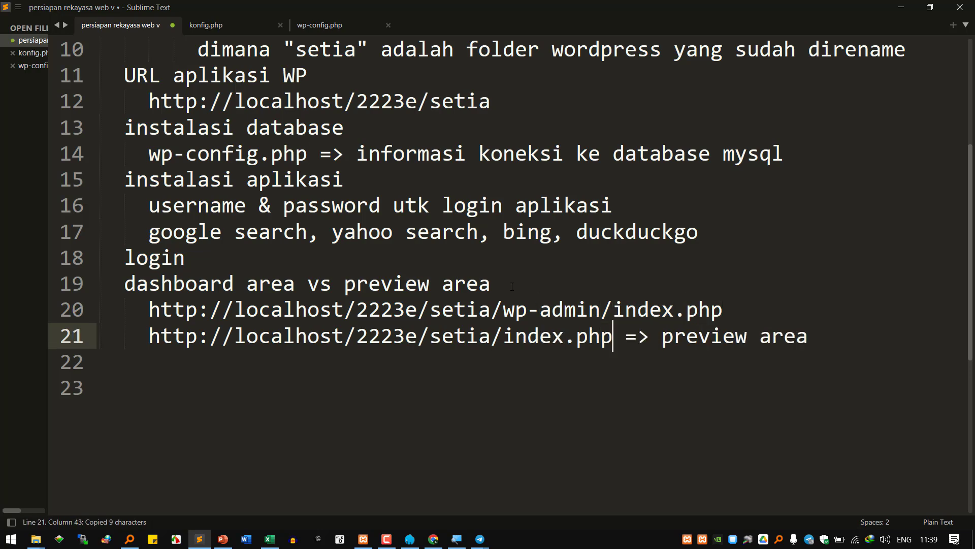
- Label line 20 '=> dashboard area/admin area/backend' and append '/client area/front end' to line 21
key(Up)
key(End)
text(=> das)
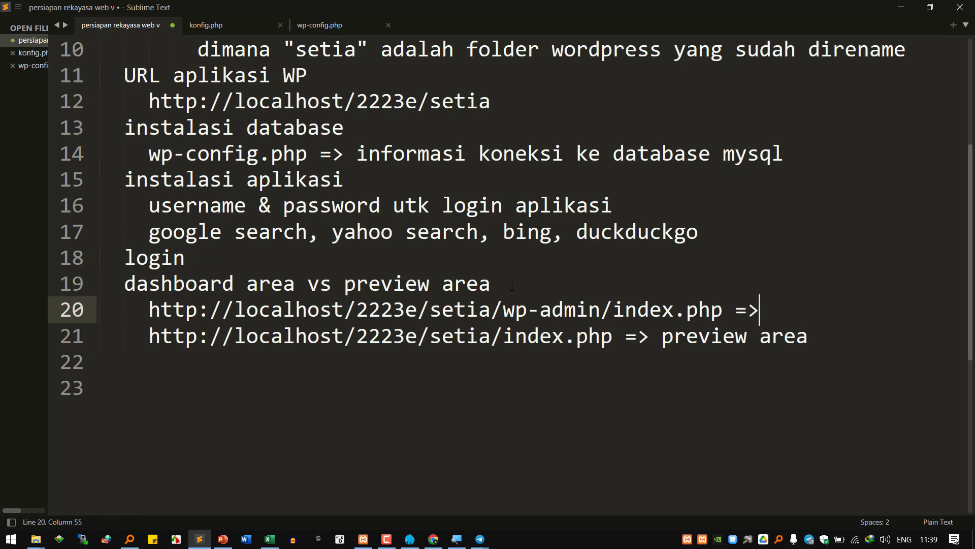
text(hb)
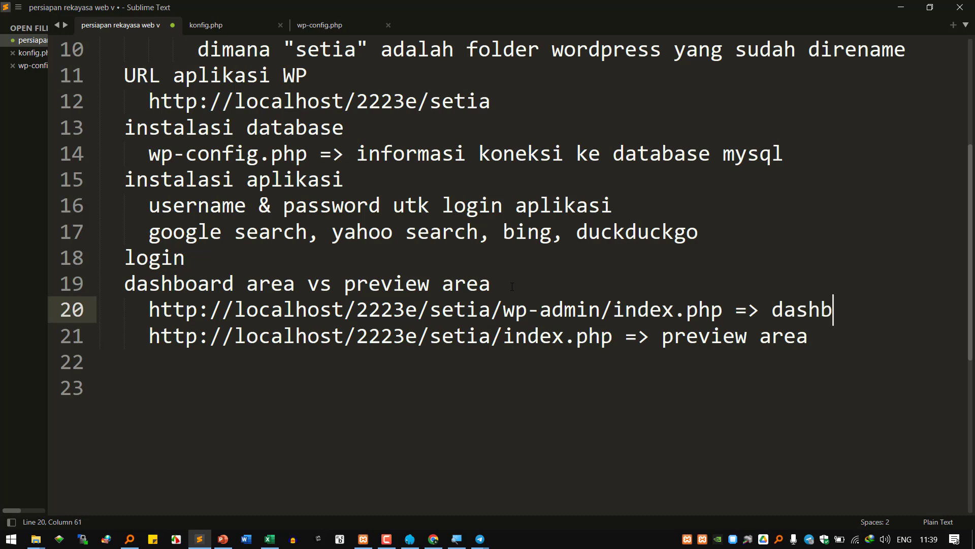
text(oard area/admin a)
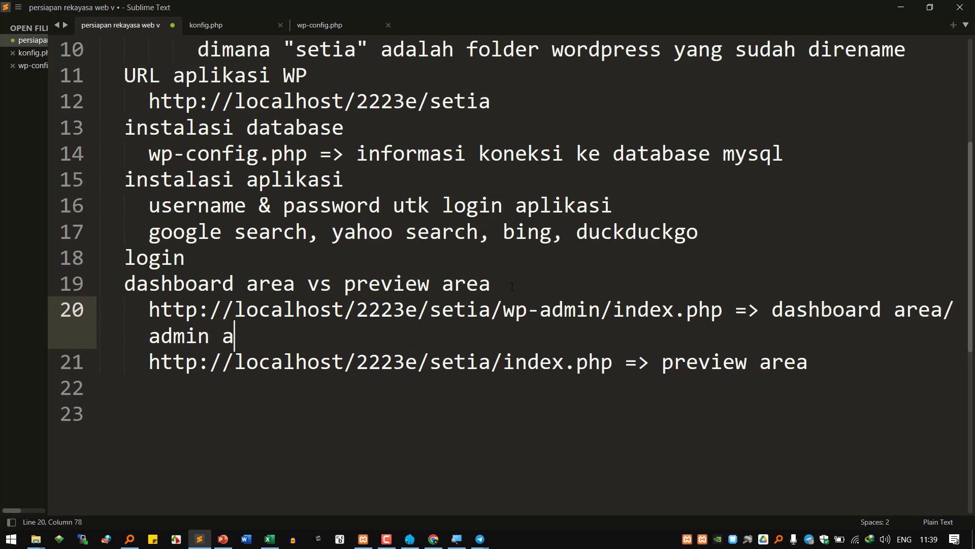
text(rea/backend)
key(Down)
key(End)
text(/cl)
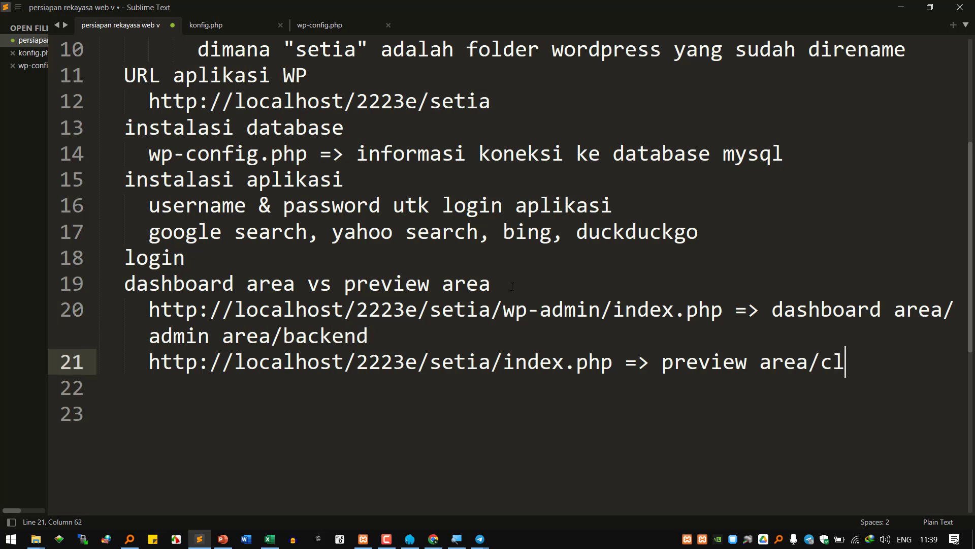
text(ient area/froon)
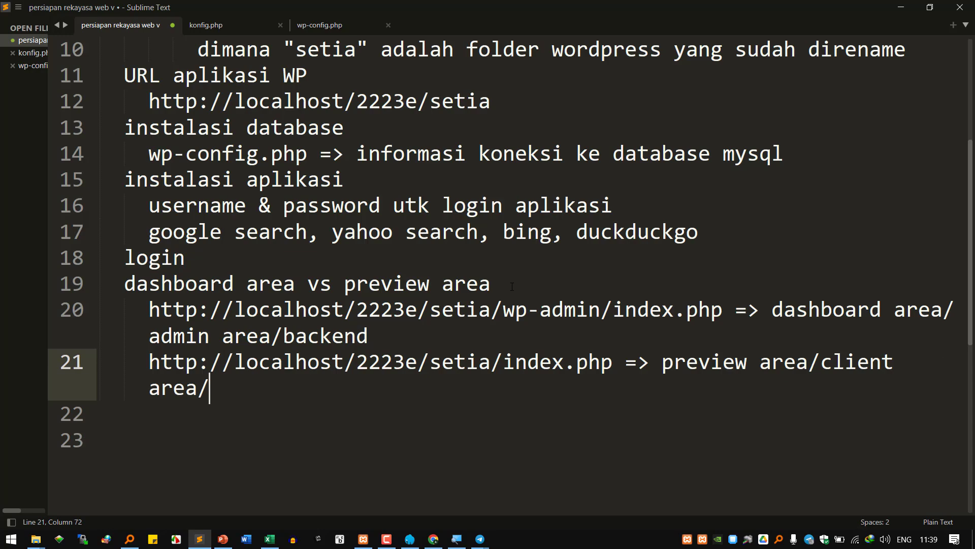
key(BackSpace)
key(BackSpace)
text(nt end)
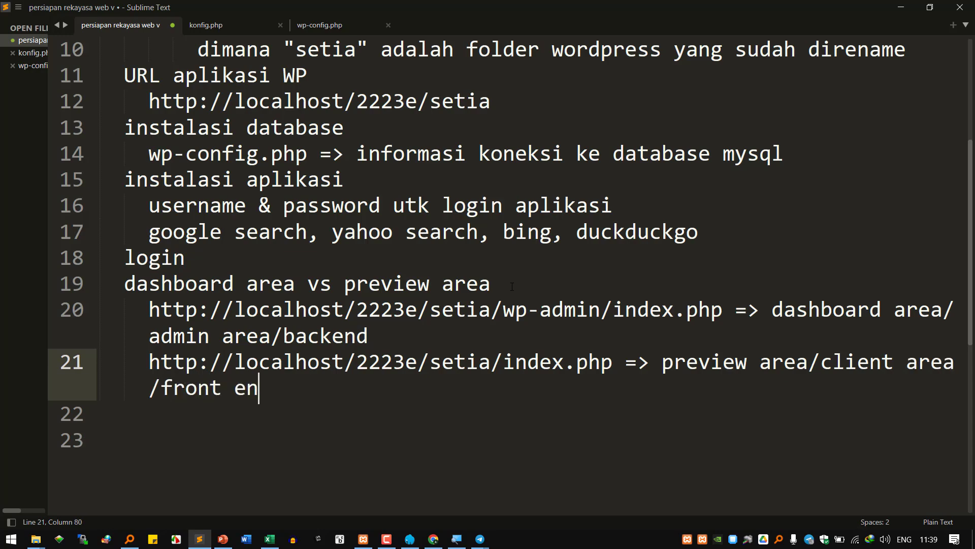
key(ctrl+minus)
key(ctrl+minus)
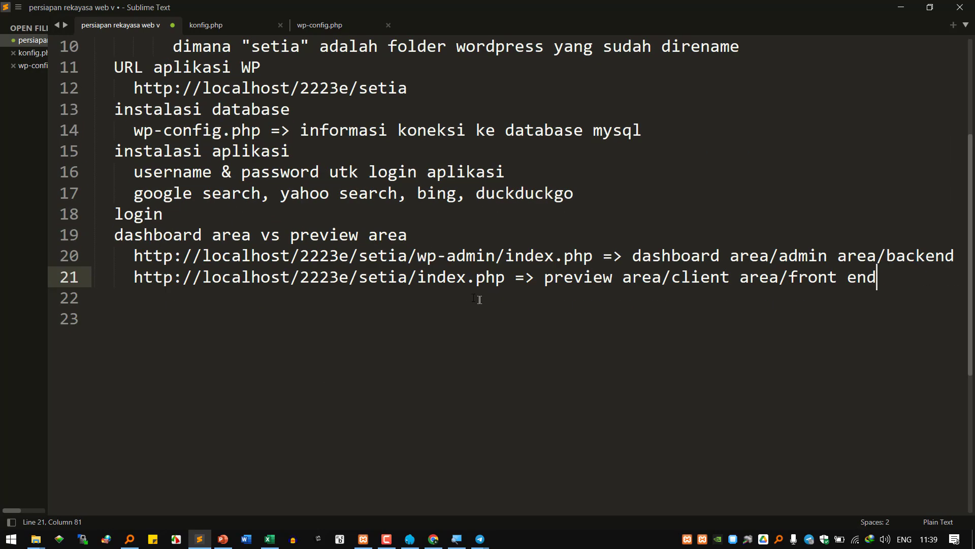
- Remove index.php from the URLs on lines 20 and 21
click(475, 255)
drag(505, 256, 593, 255)
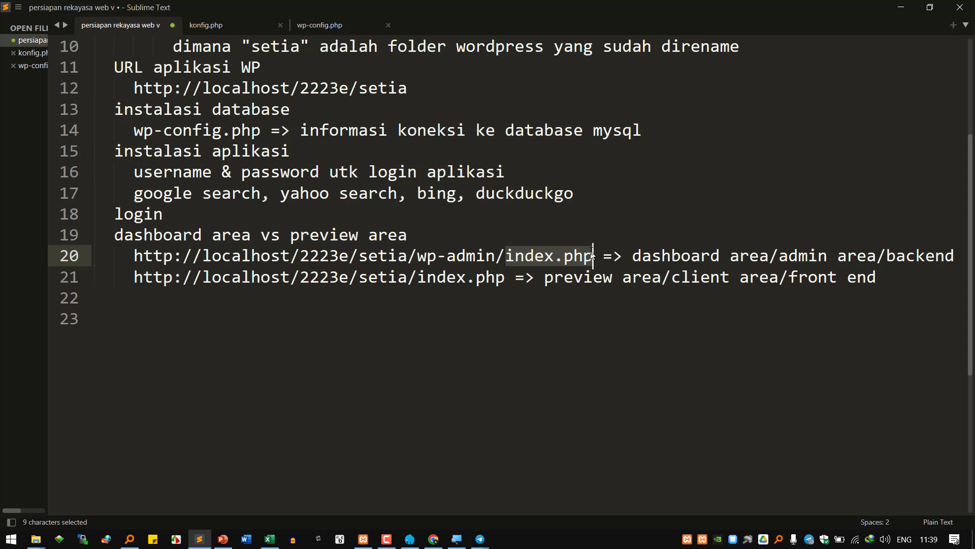
key(BackSpace)
key(Down)
key(BackSpace)
key(BackSpace)
key(BackSpace)
key(BackSpace)
key(BackSpace)
key(BackSpace)
key(BackSpace)
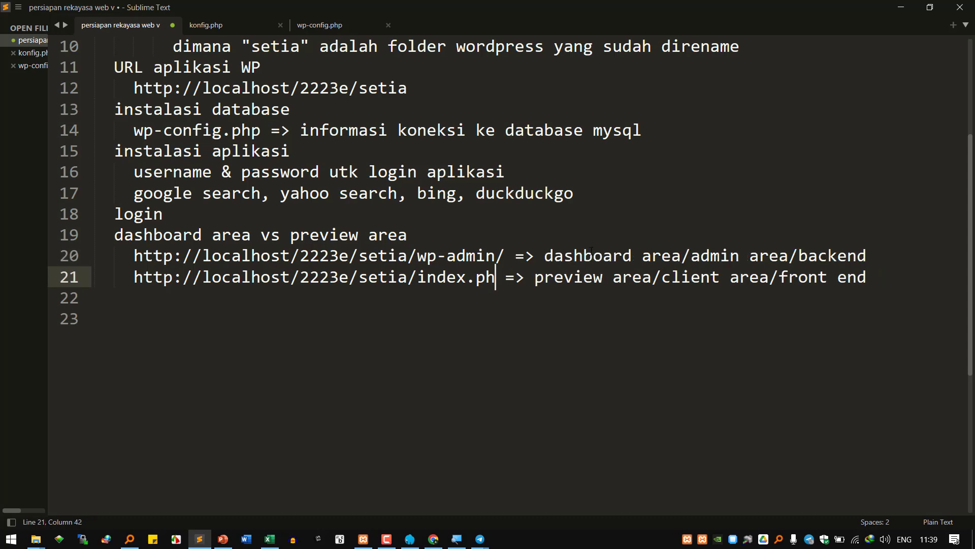
key(BackSpace)
key(BackSpace)
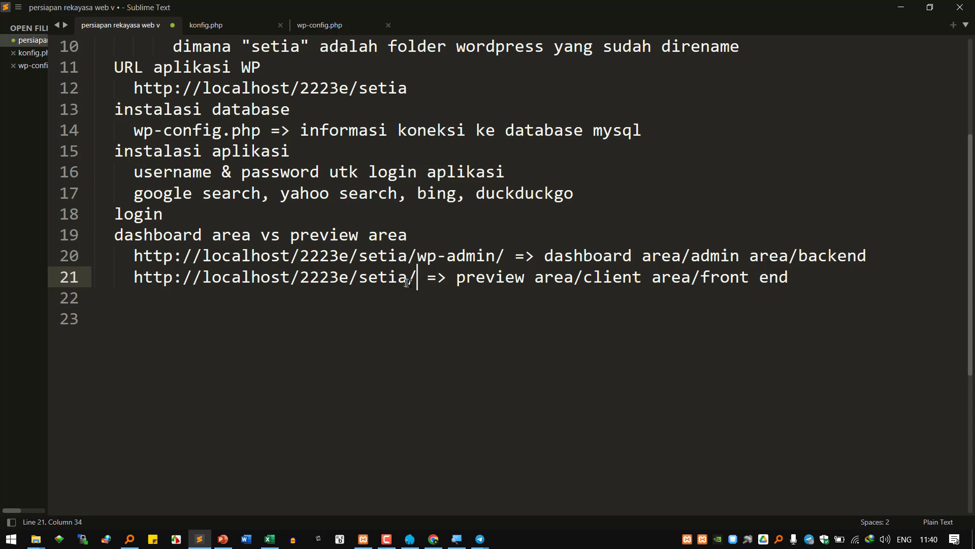
- Highlight wp-admin on line 20 and join 'front end' into 'frontend' on line 21
drag(417, 255, 495, 255)
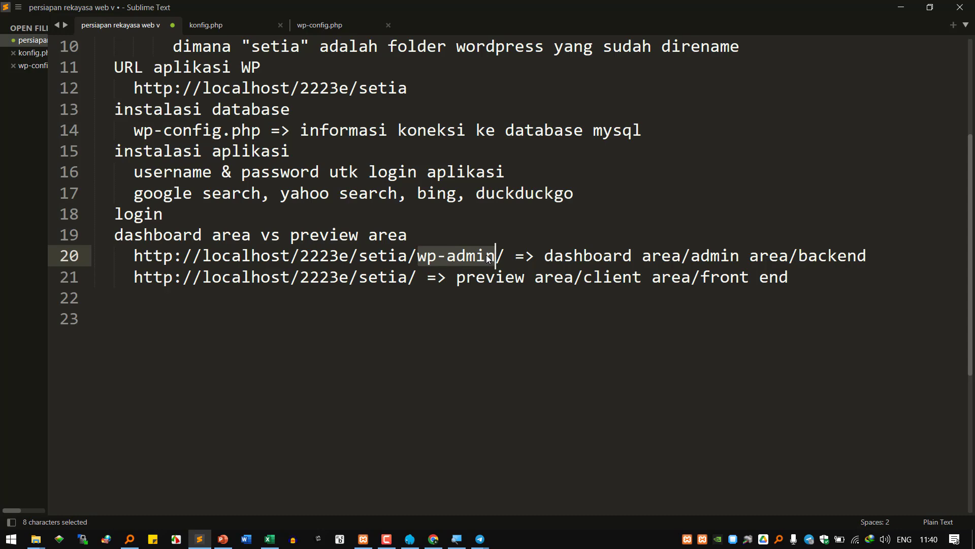
click(446, 277)
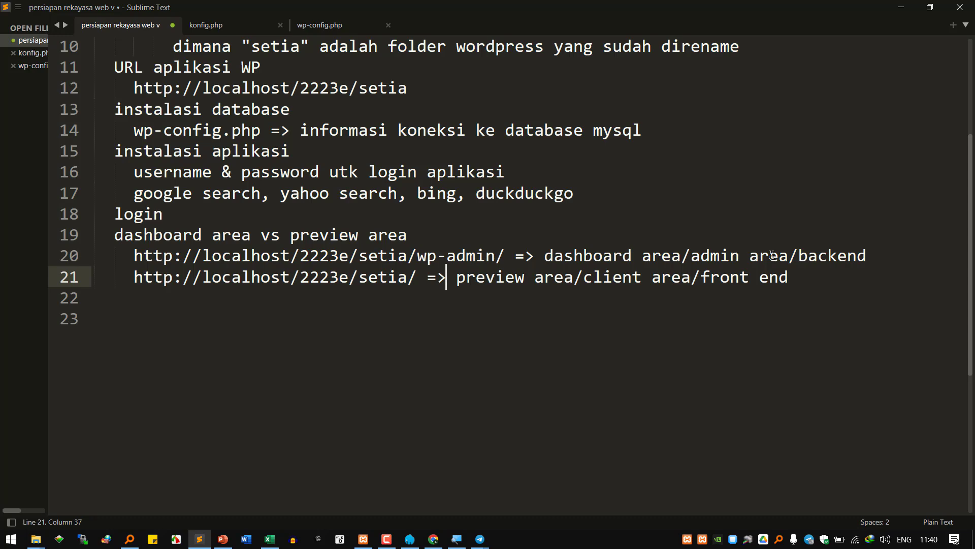
click(564, 278)
click(632, 278)
click(730, 278)
click(759, 278)
key(BackSpace)
- Add a new indented empty line directly below the 'login' line
click(633, 378)
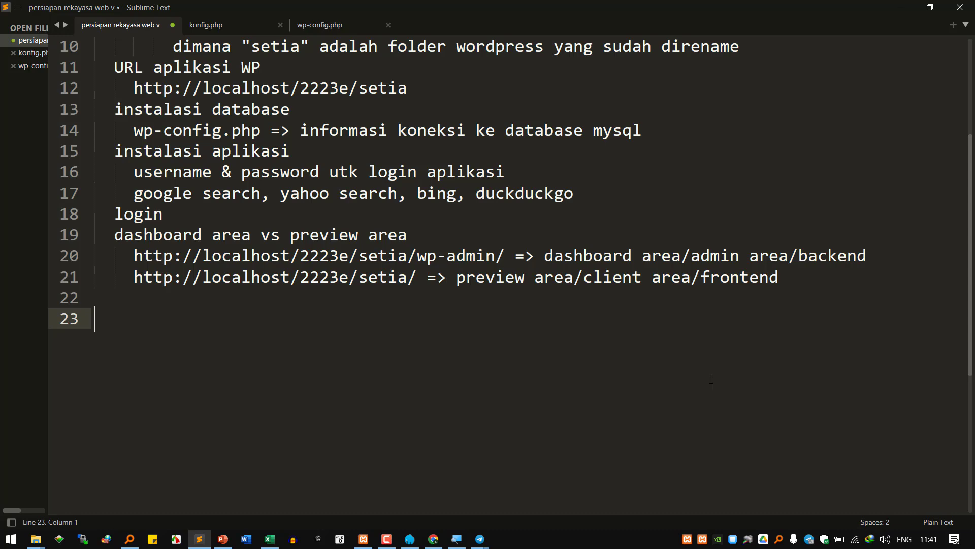
click(362, 231)
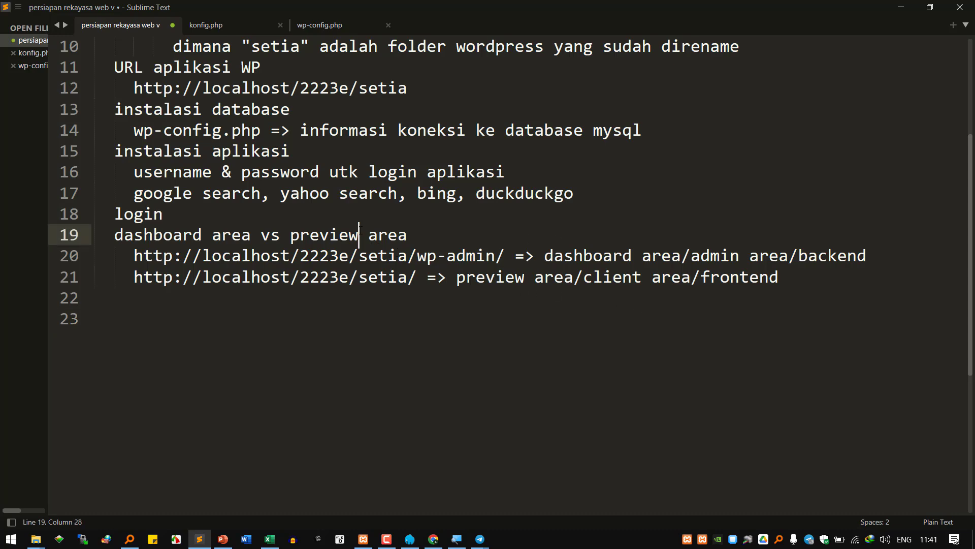
click(367, 222)
key(Return)
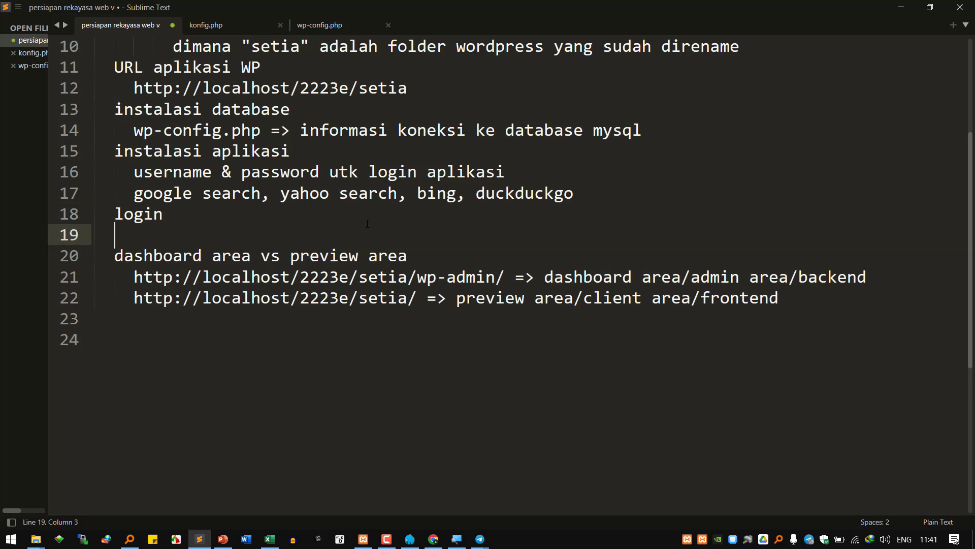
key(Tab)
- Log out of the WordPress admin with Log Keluar from the Hai, admin menu
click(436, 544)
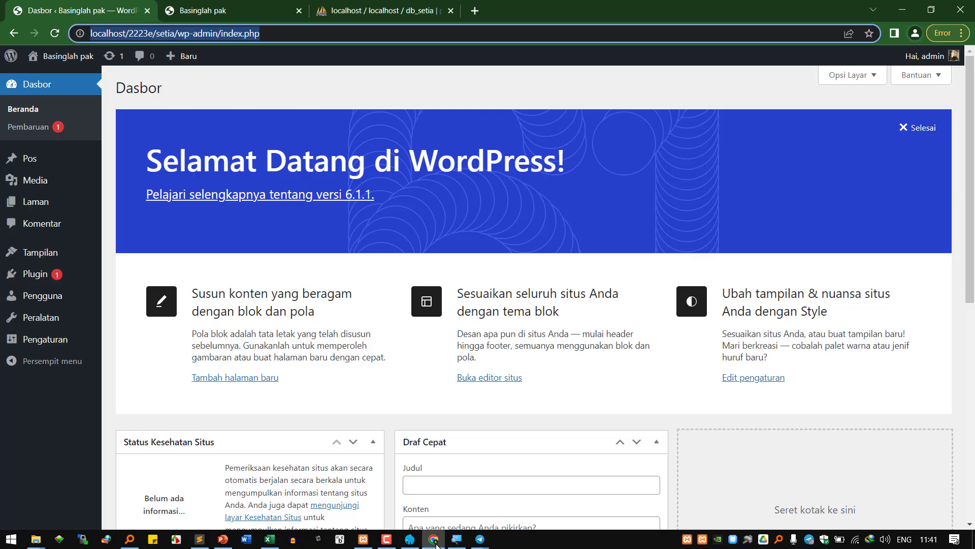
mouse_move(946, 62)
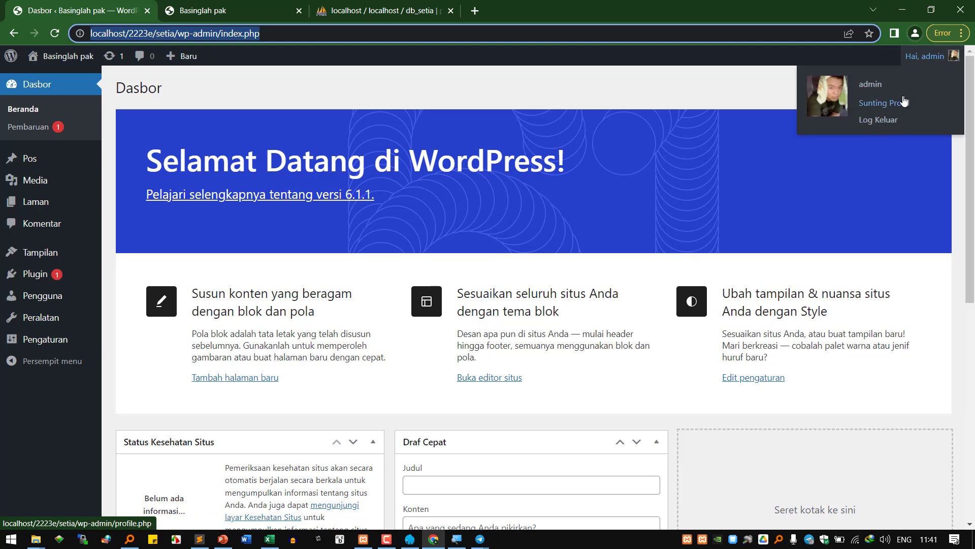
click(886, 126)
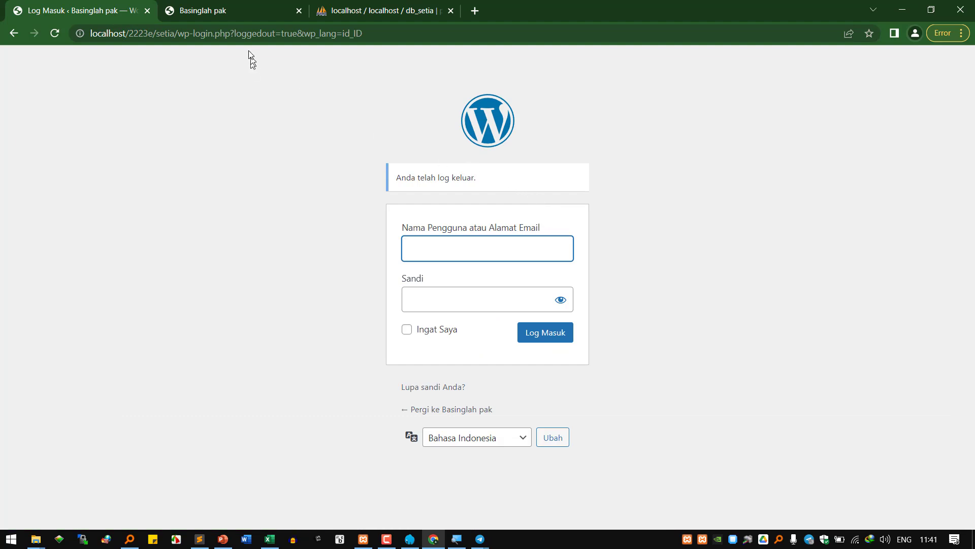
drag(231, 33, 91, 34)
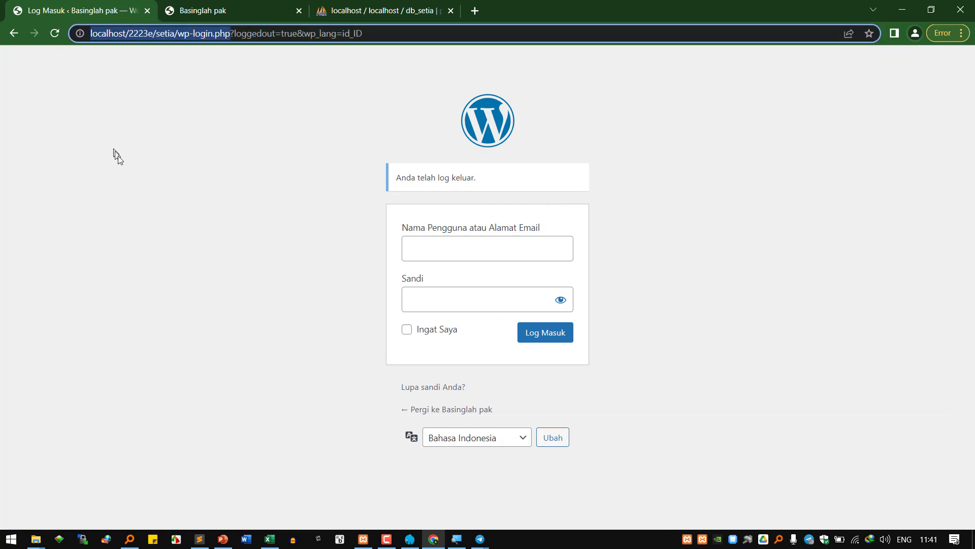
key(ctrl+c)
click(199, 539)
key(ctrl+v)
- Start saving the notes and create a new '2 - Instalasi' folder under REKWEB
key(ctrl+s)
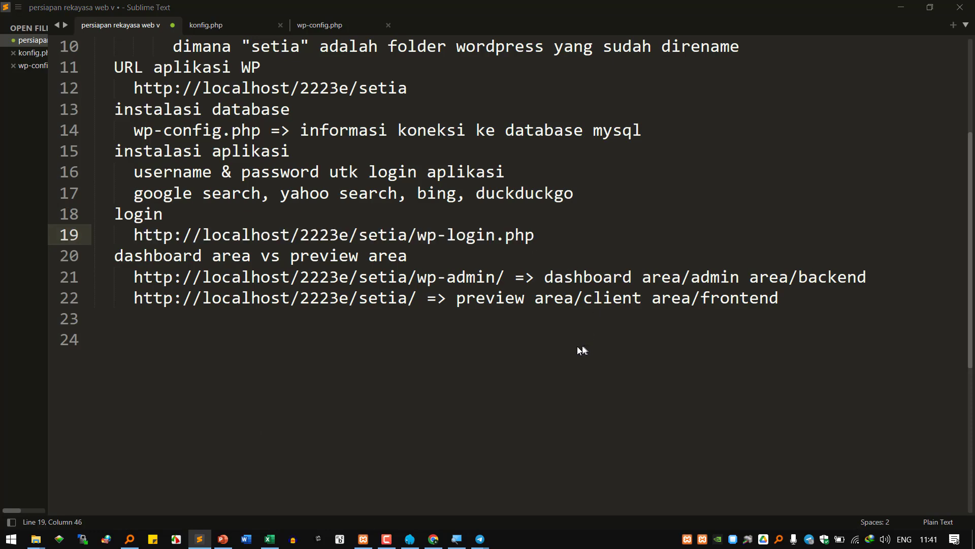
mouse_move(35, 537)
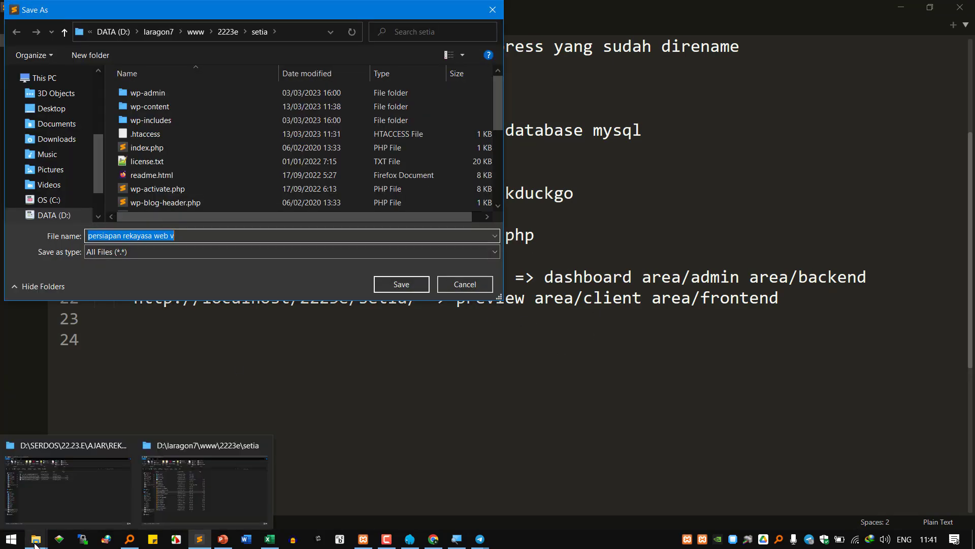
click(121, 492)
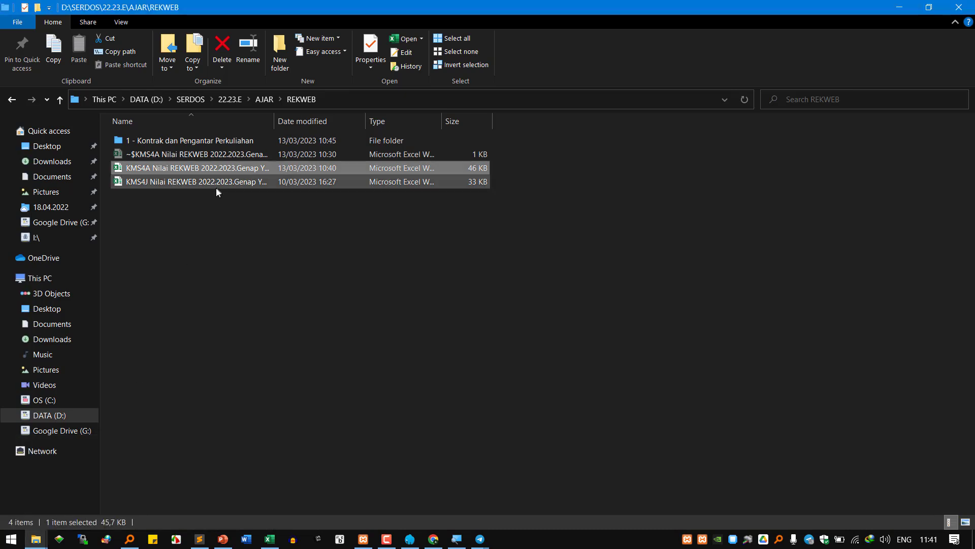
click(283, 55)
text(2)
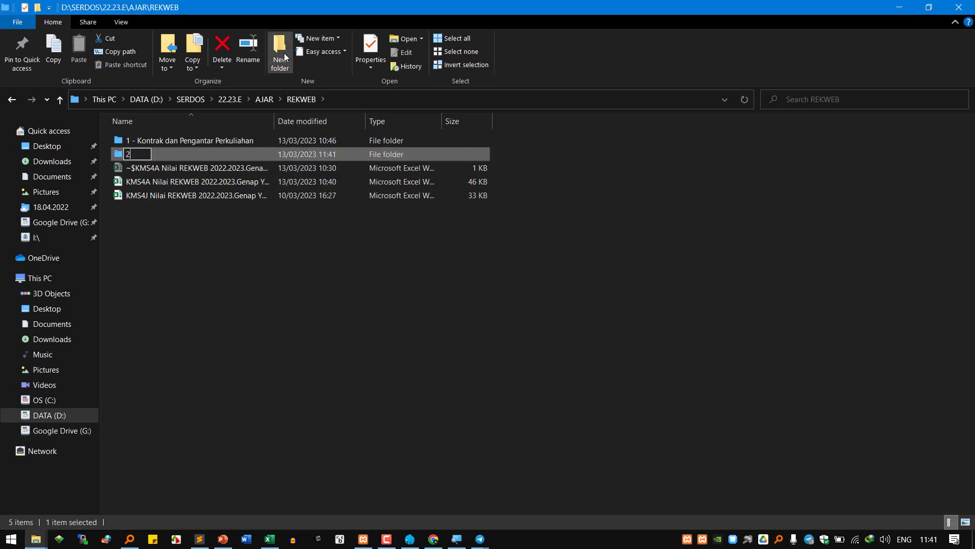
text( - Instalasi)
key(BackSpace)
text(i)
key(Return)
double_click(163, 153)
- Save the notes into the 2 - Instalasi folder as kms4a senin kedua.txt
click(396, 100)
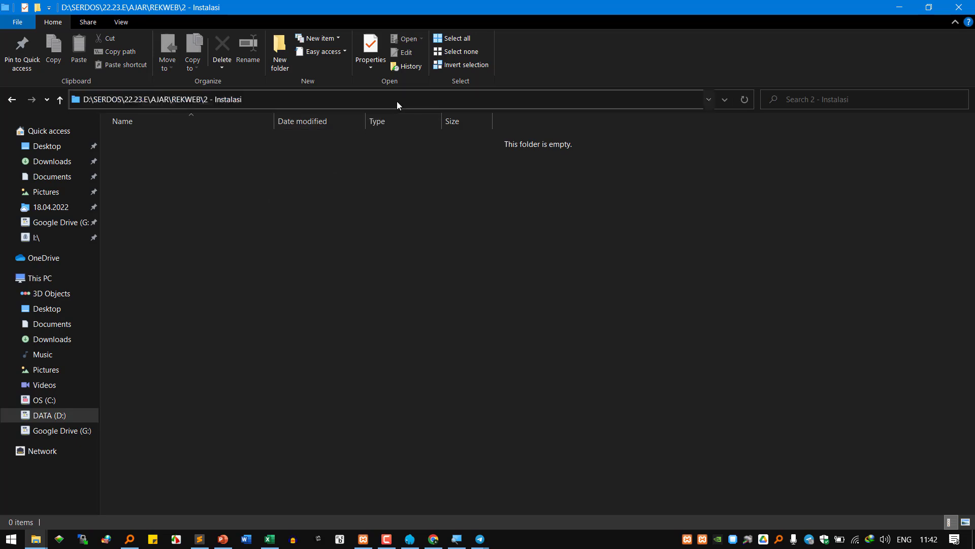
click(199, 538)
key(ctrl+v)
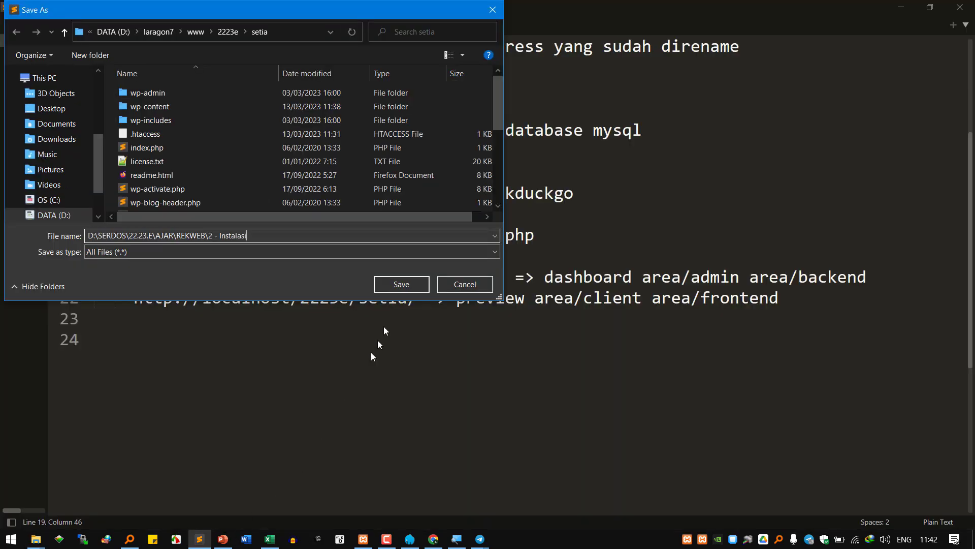
click(401, 284)
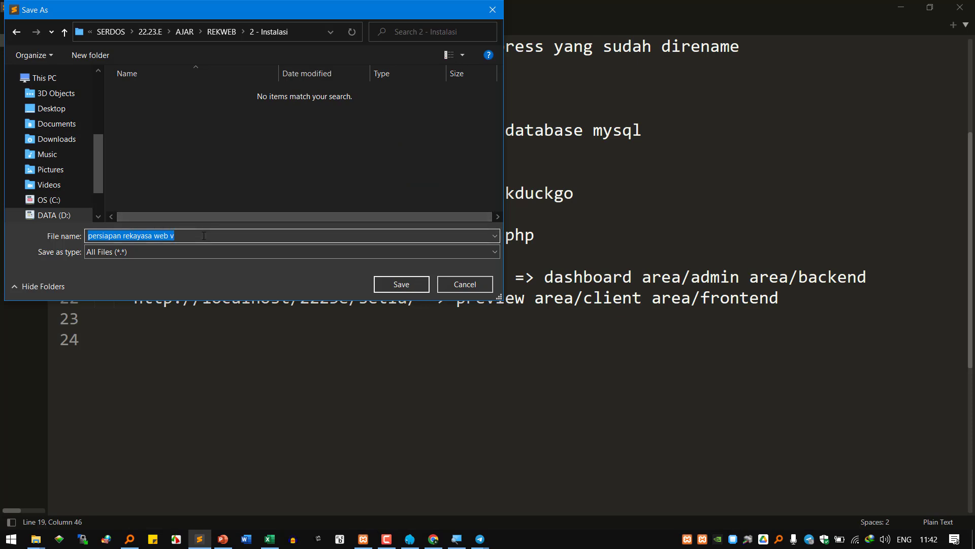
text(kms)
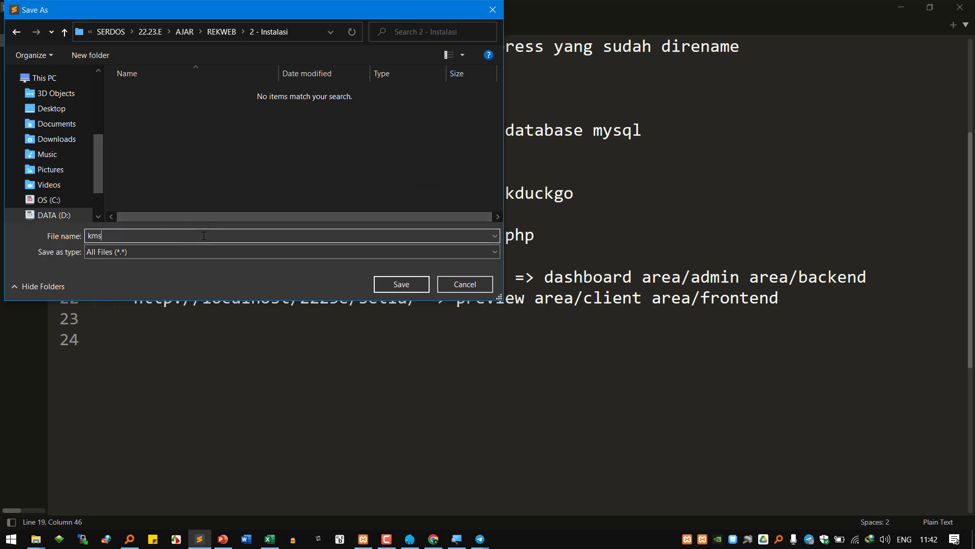
text(4a senin kedua.txt)
key(Return)
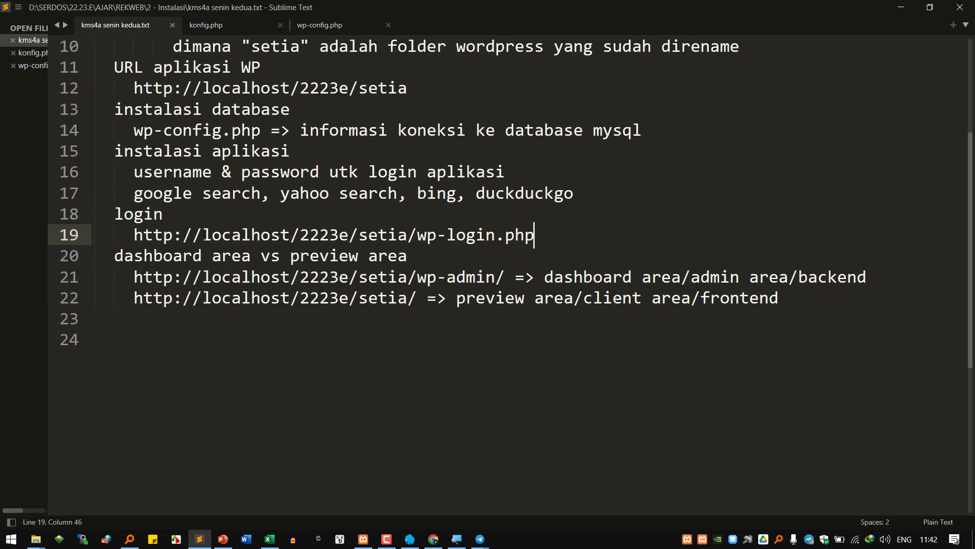
- Highlight wp-login.php, wp-admin and the site root address in the saved notes
drag(417, 237, 584, 236)
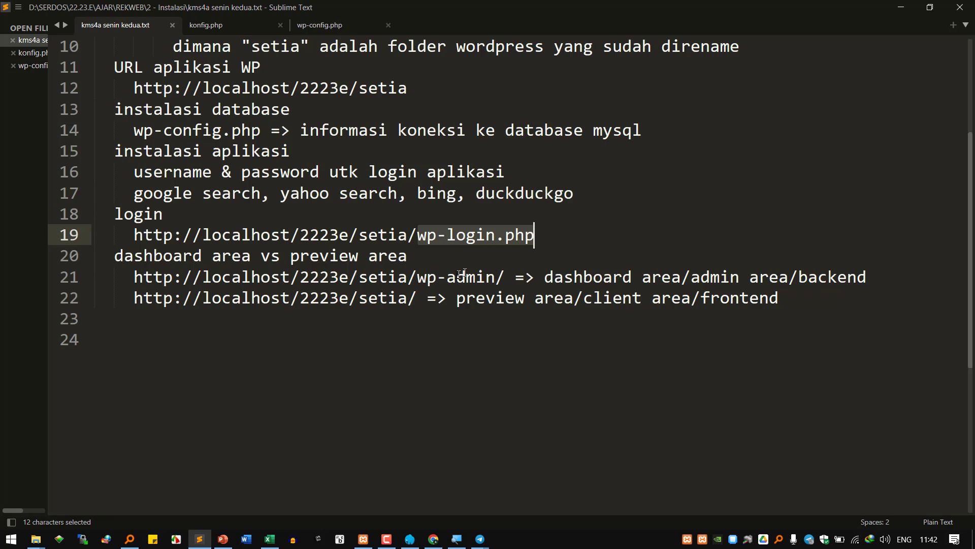
drag(417, 280, 487, 280)
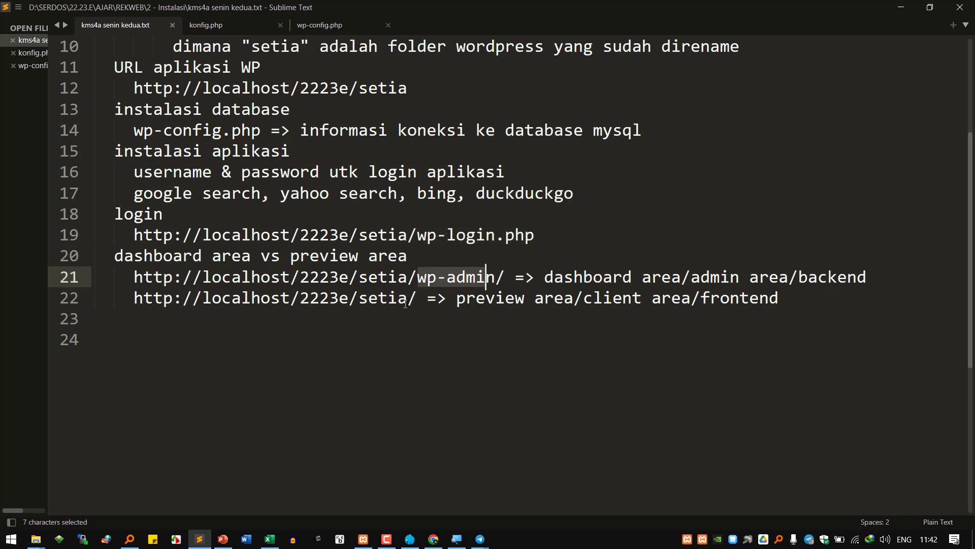
click(408, 300)
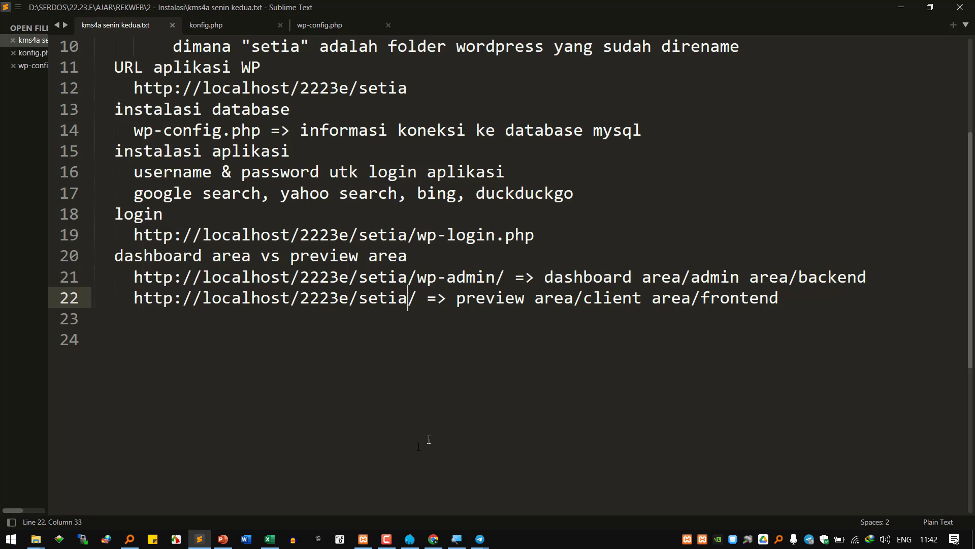
mouse_move(226, 546)
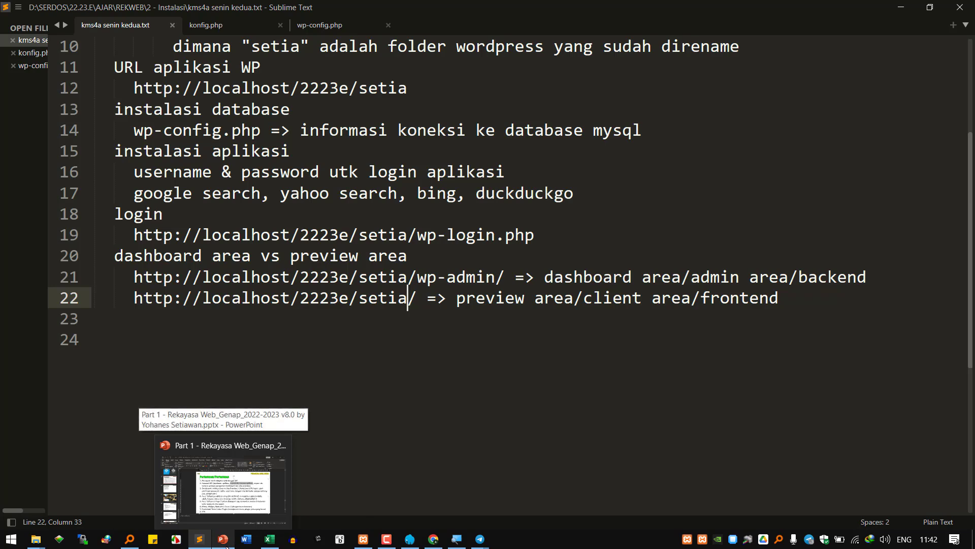
- Highlight the export db and backup items on agenda slide 27, then show the setia folder
click(226, 546)
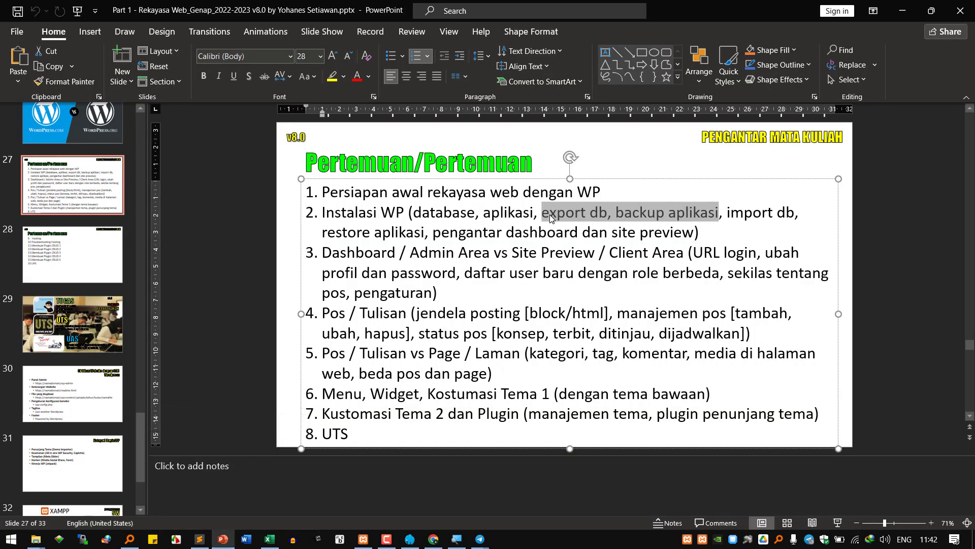
key(Left)
click(641, 213)
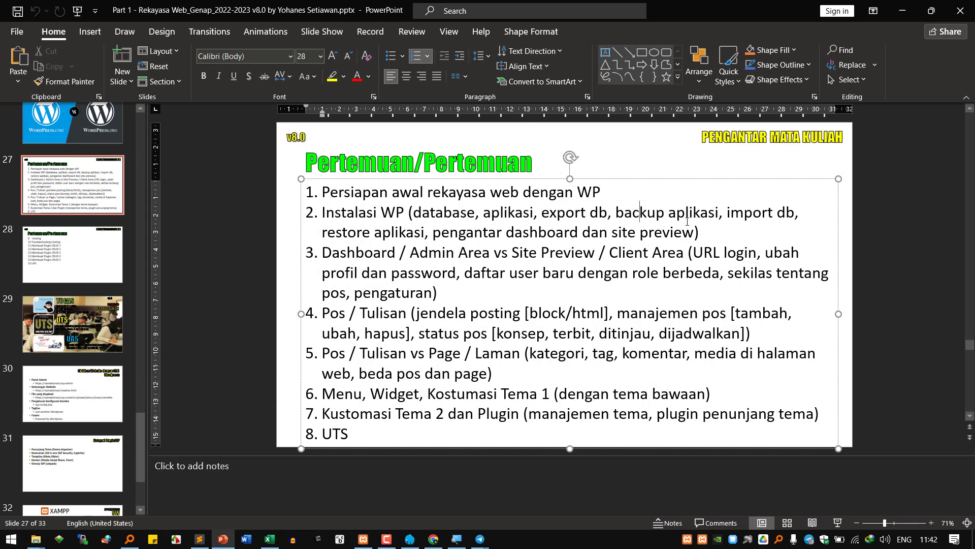
drag(542, 212, 719, 212)
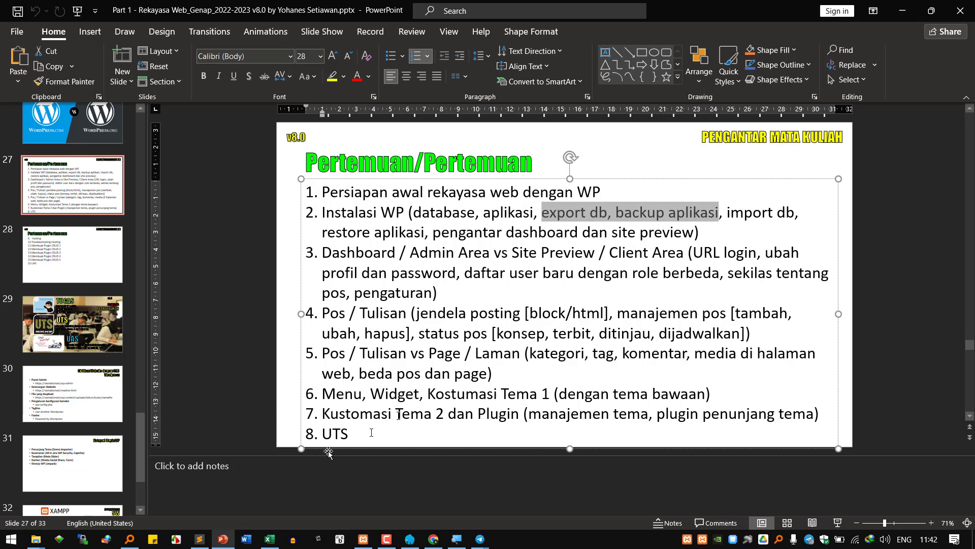
click(35, 538)
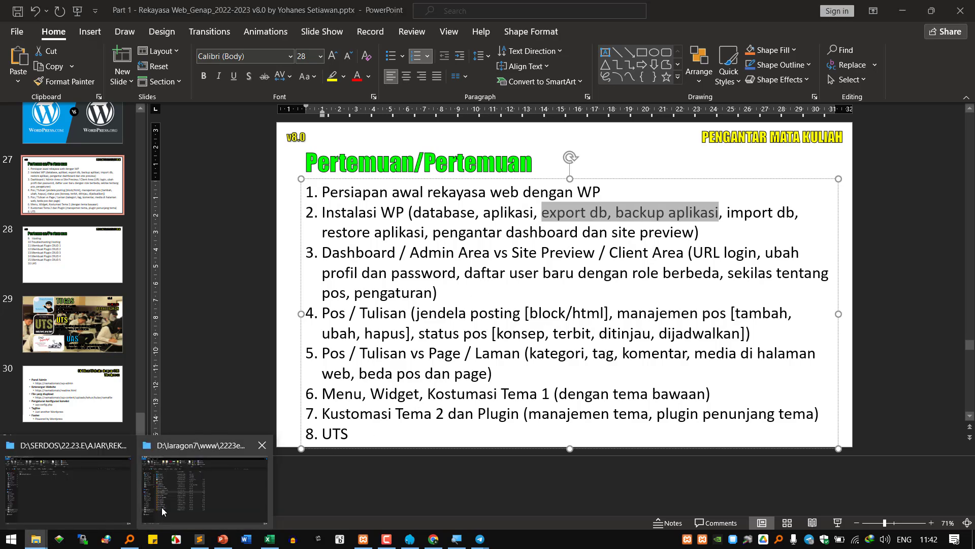
click(189, 487)
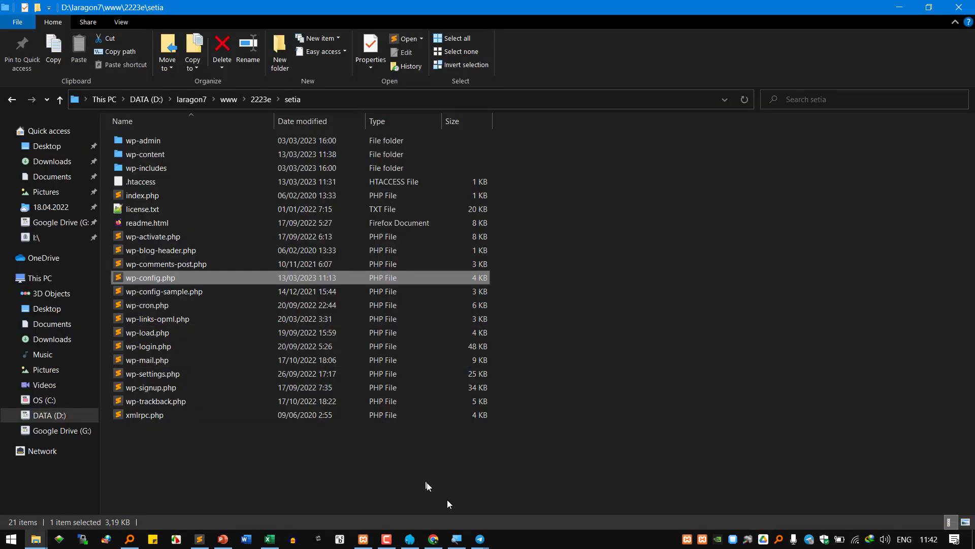
- Create a folder named db inside D:\laragon7\www\2223e\setia and open it
click(460, 541)
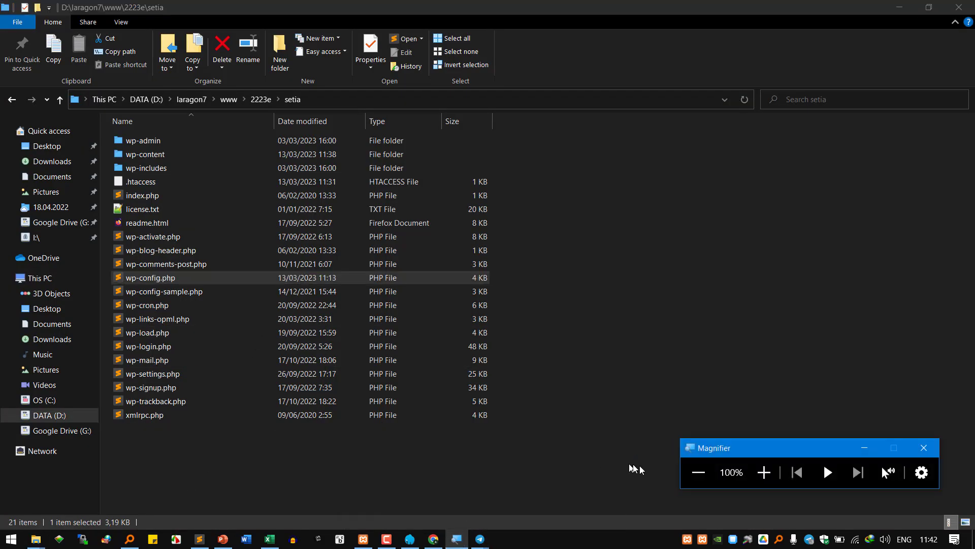
click(762, 473)
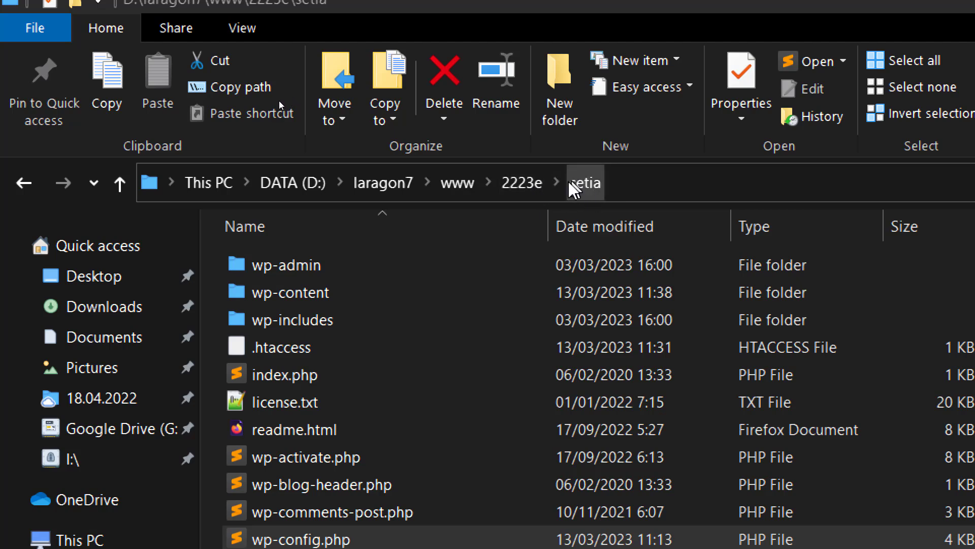
click(564, 83)
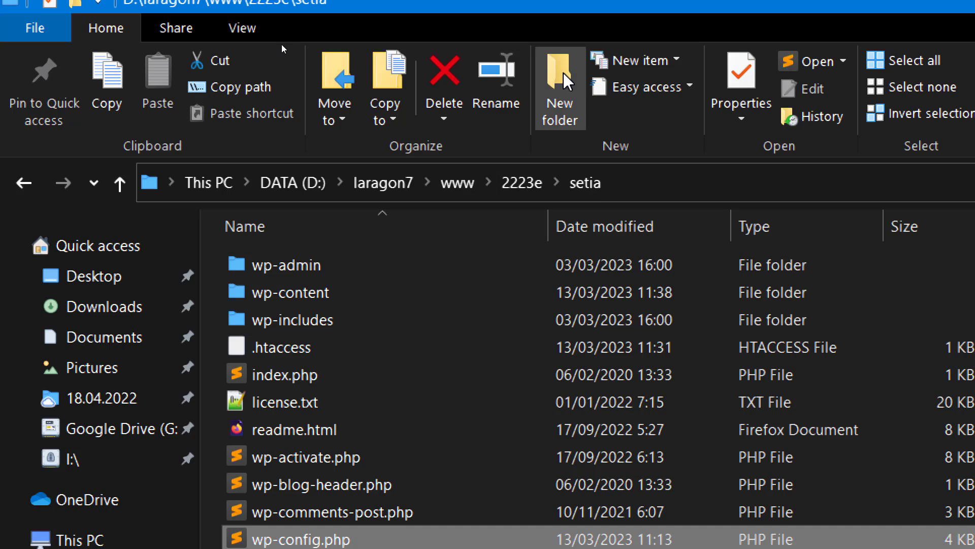
click(563, 84)
text(db)
key(Return)
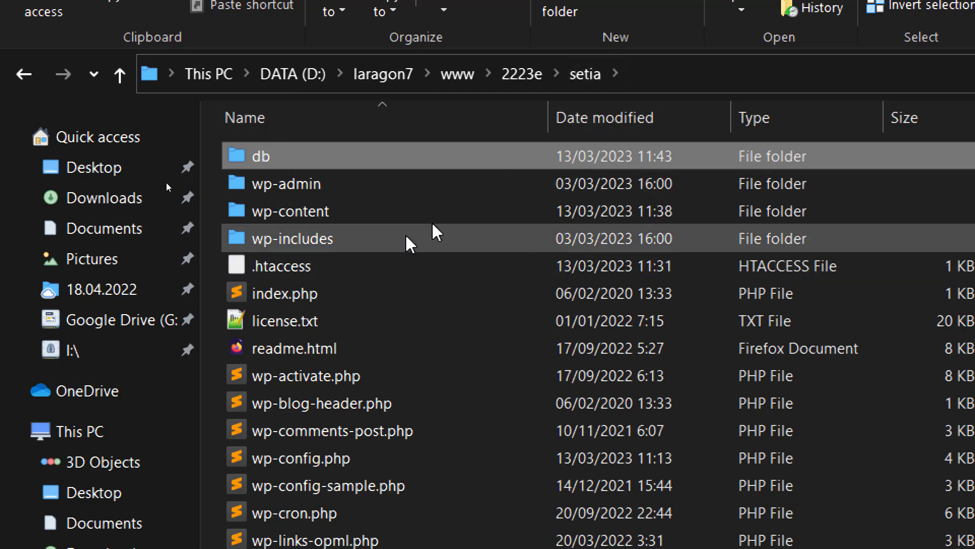
double_click(316, 157)
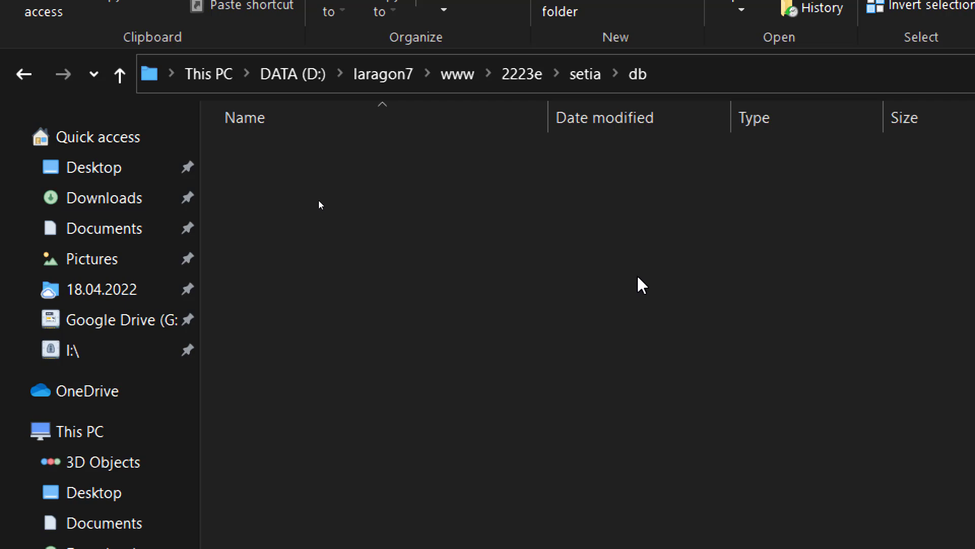
- Add heading 'backup database' on line 23 with indented line 'taruh di folder "db"' beneath
click(400, 538)
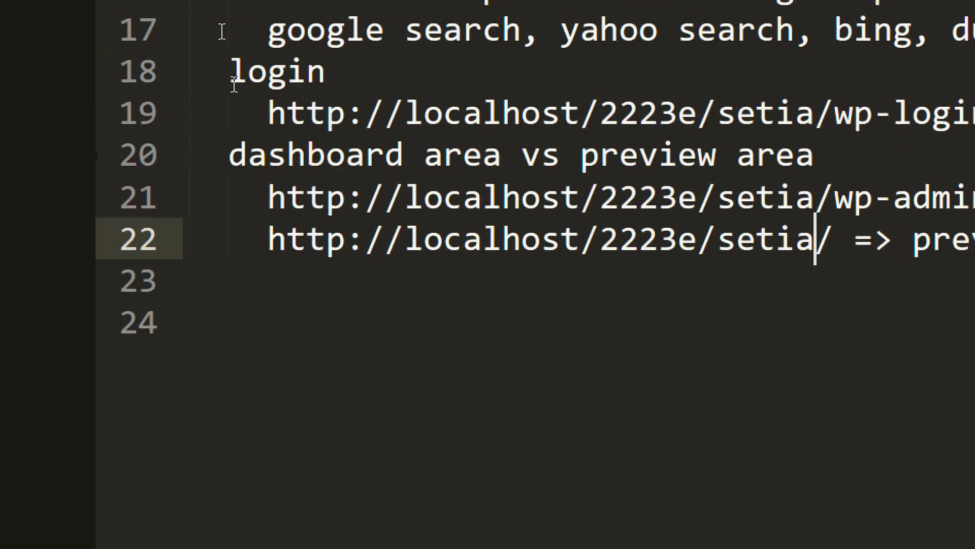
click(300, 414)
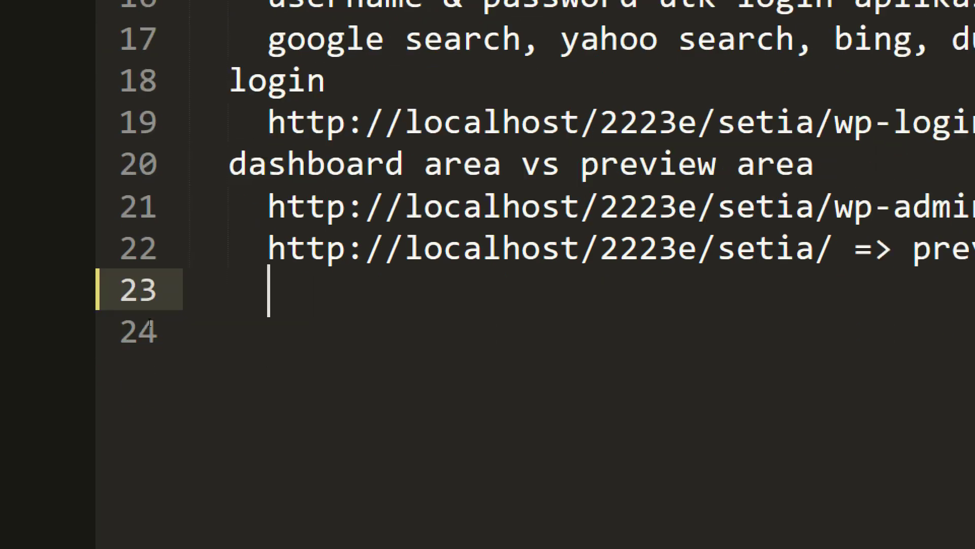
key(BackSpace)
text(backup database)
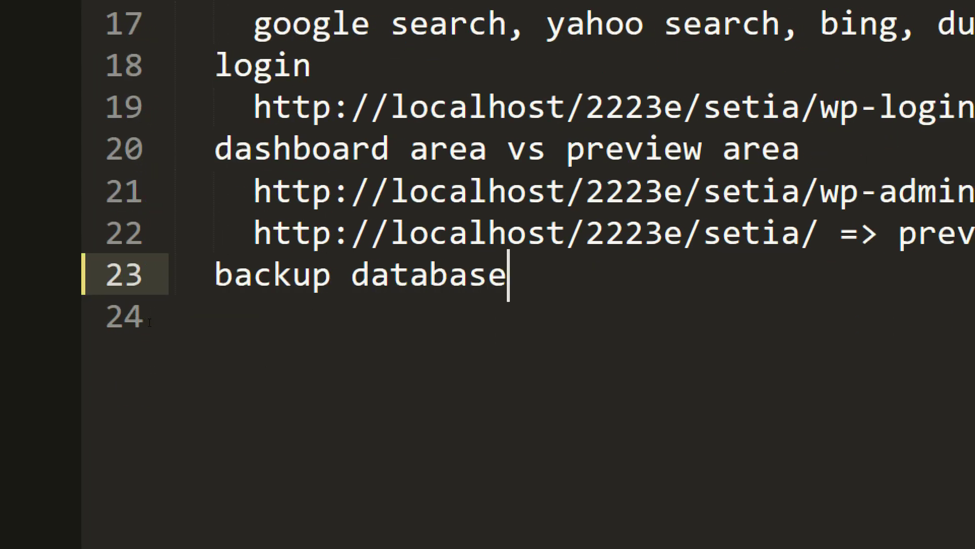
key(Return)
key(Tab)
text(taruh di folder db)
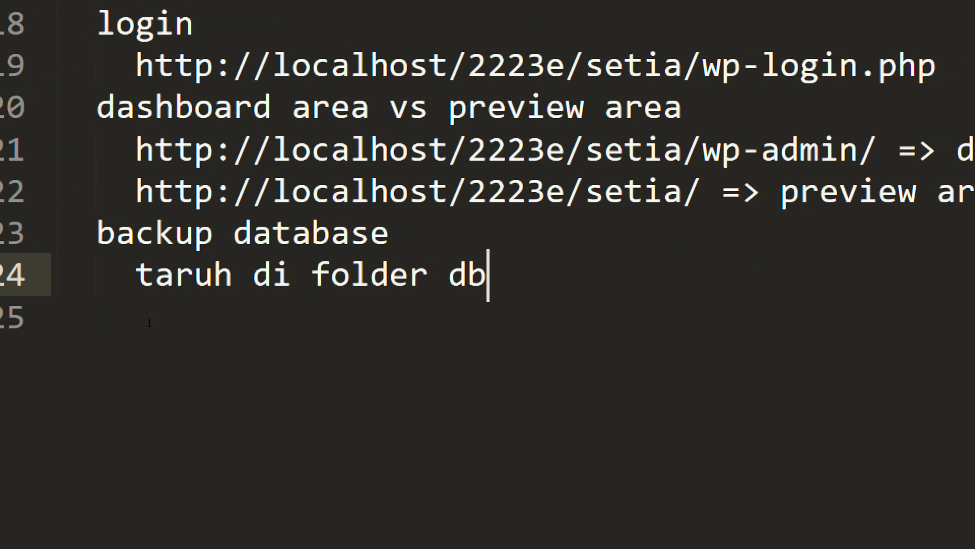
key(ctrl+Left)
text(")
key(End)
text(")
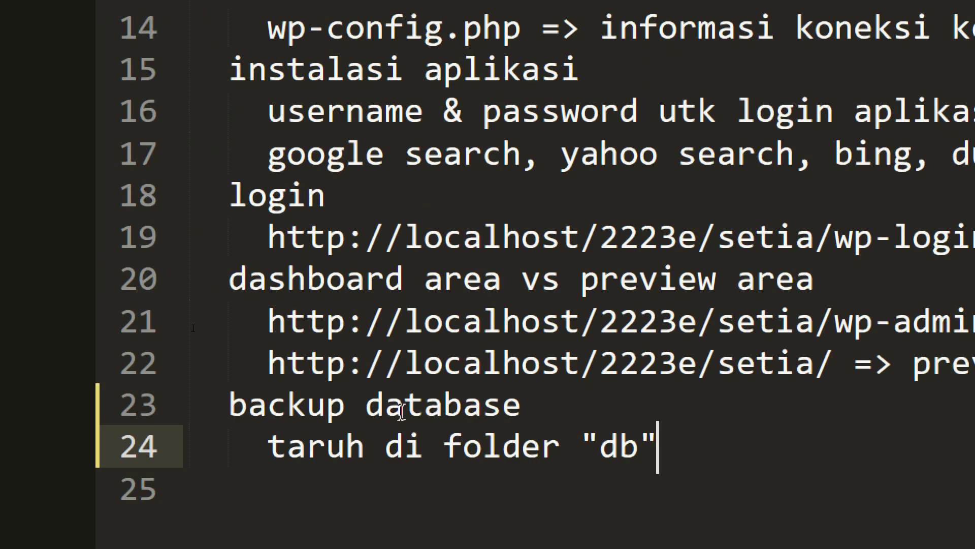
double_click(607, 446)
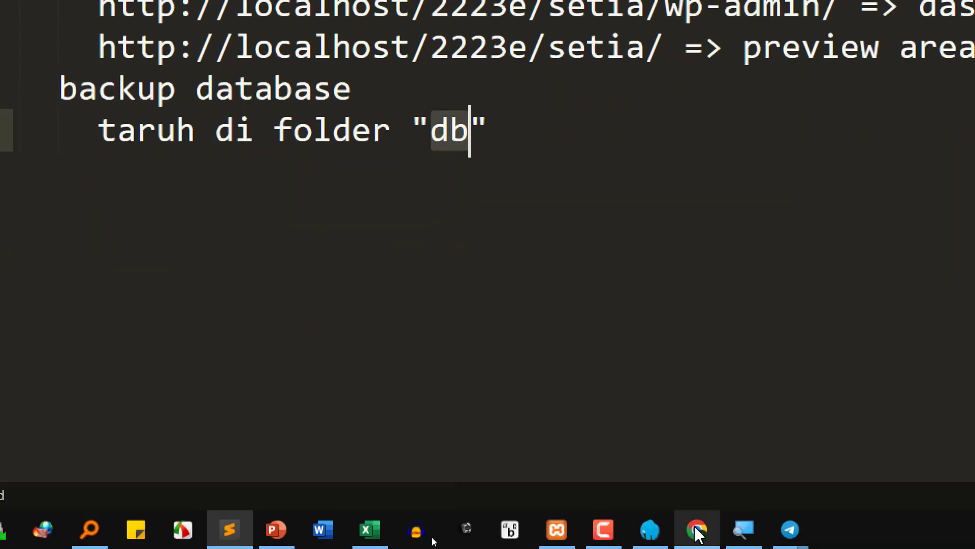
- Open phpMyAdmin's server-wide Export page and choose the Custom export method
click(697, 529)
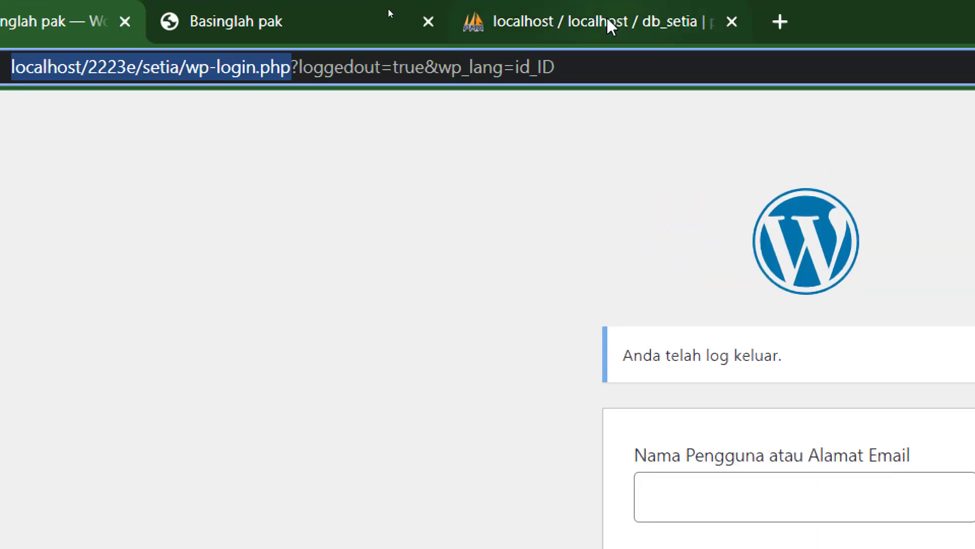
click(608, 24)
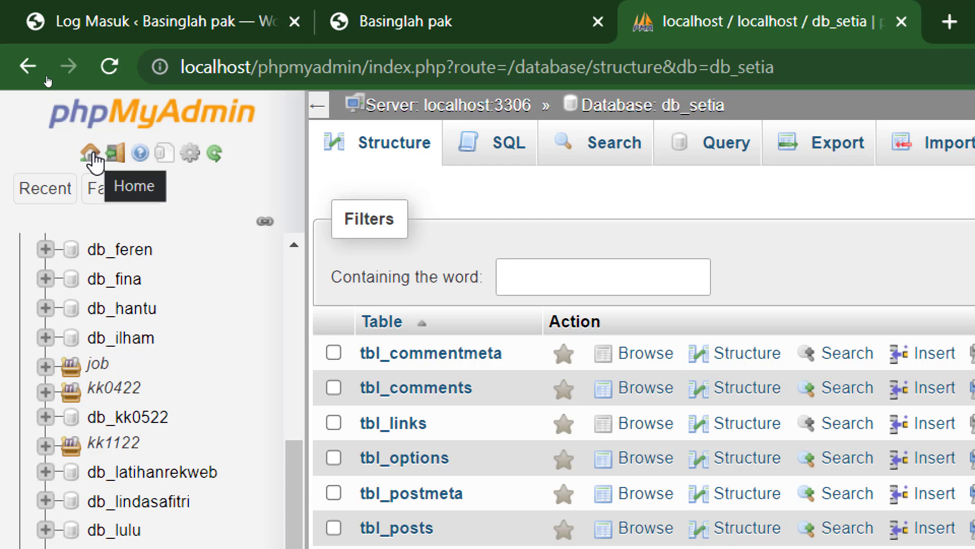
click(94, 160)
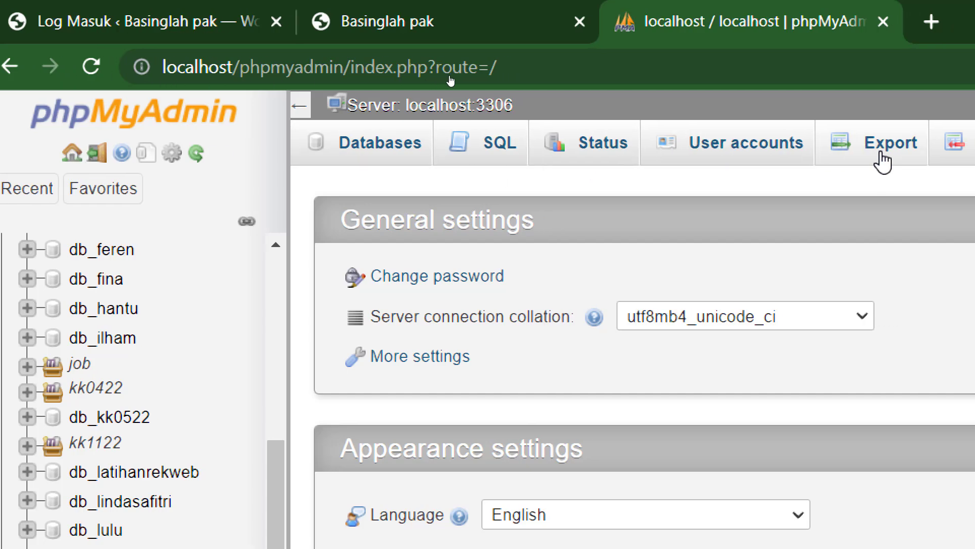
click(99, 341)
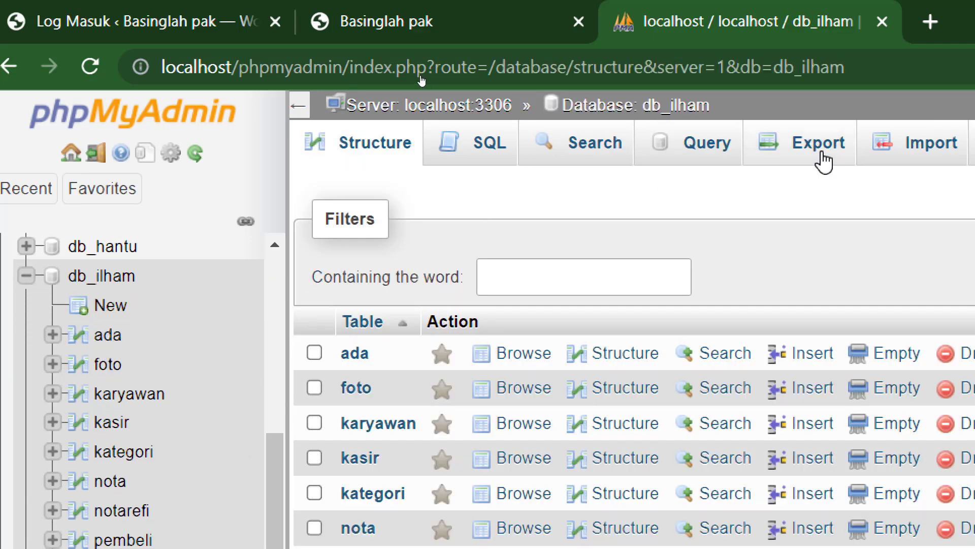
click(71, 155)
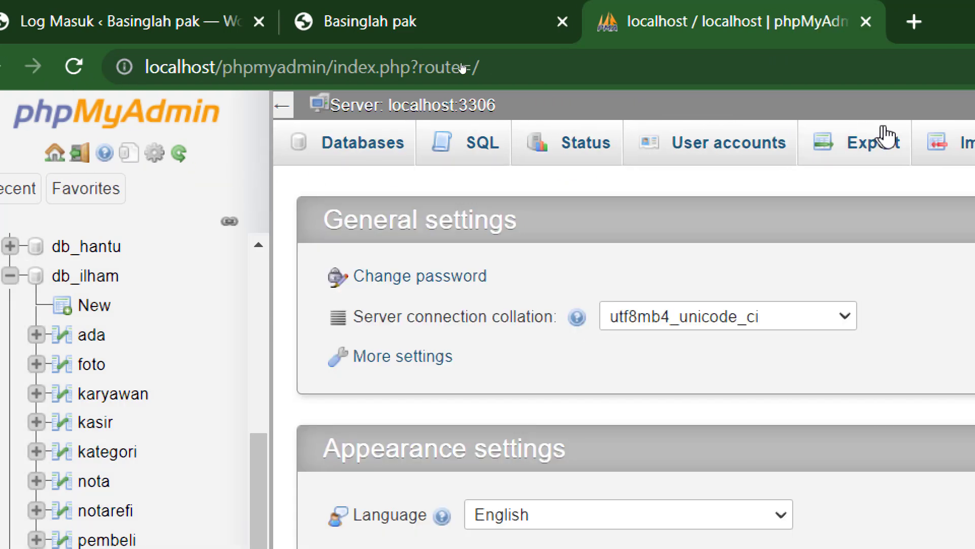
click(847, 154)
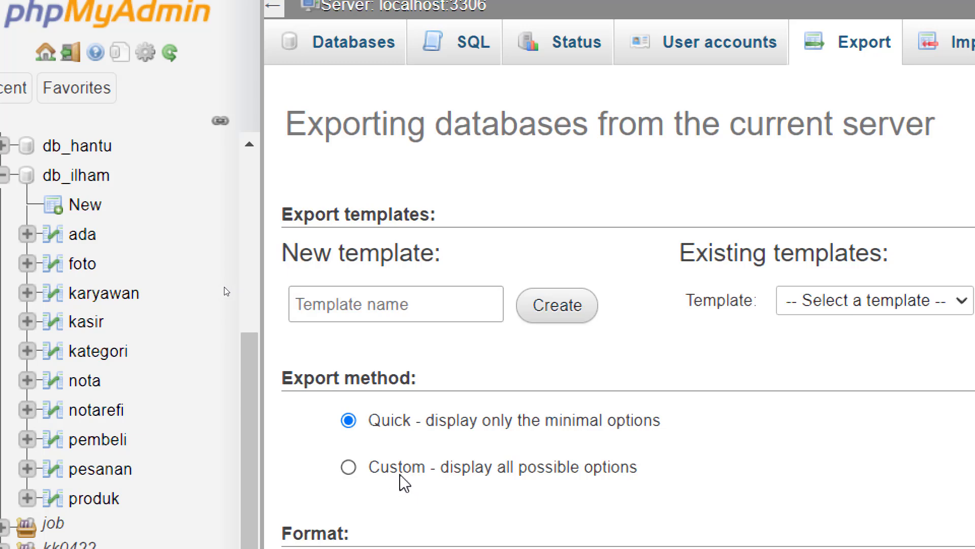
click(417, 475)
- Select db_setia as the only database in the export list
scroll(432, 483, down, 6)
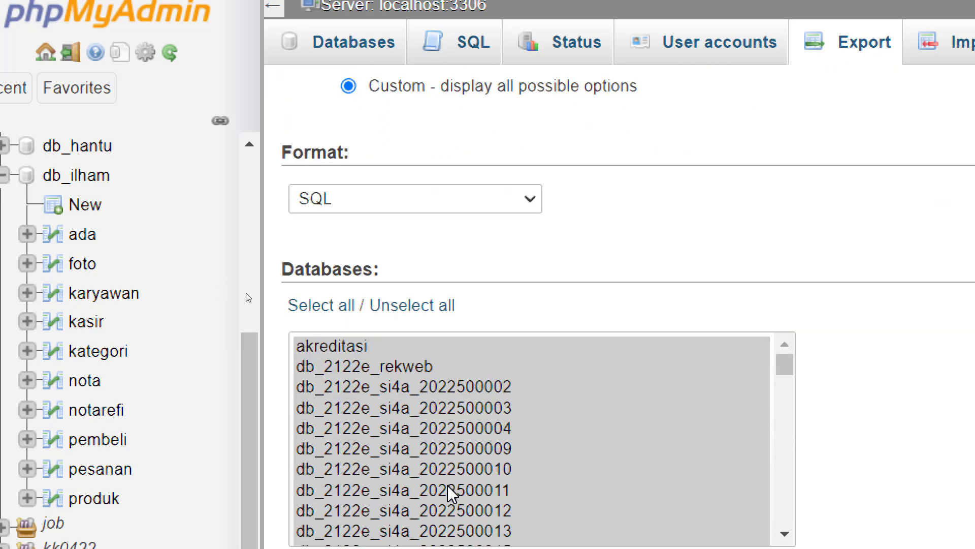
scroll(465, 196, down, 15)
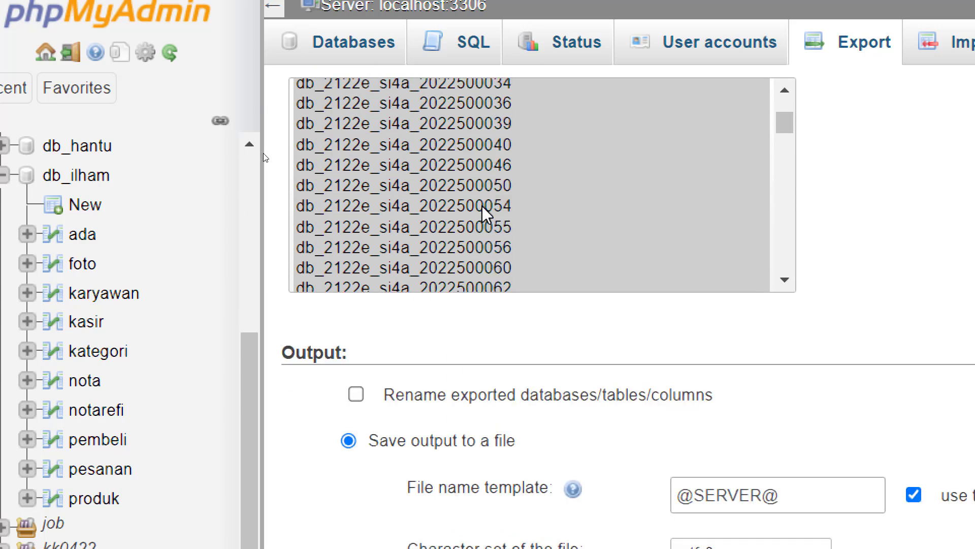
scroll(484, 208, down, 15)
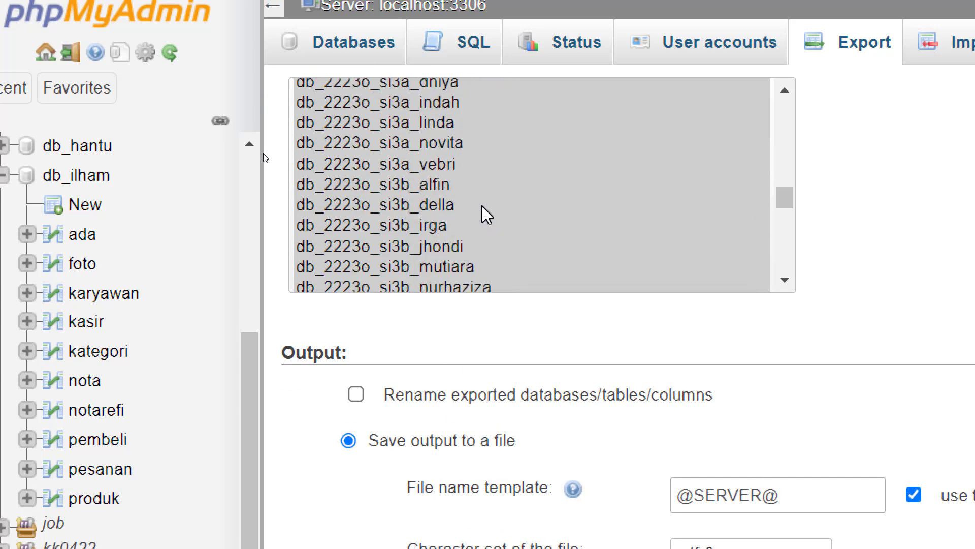
scroll(483, 207, down, 10)
scroll(482, 207, up, 2)
scroll(482, 207, down, 2)
scroll(483, 214, down, 15)
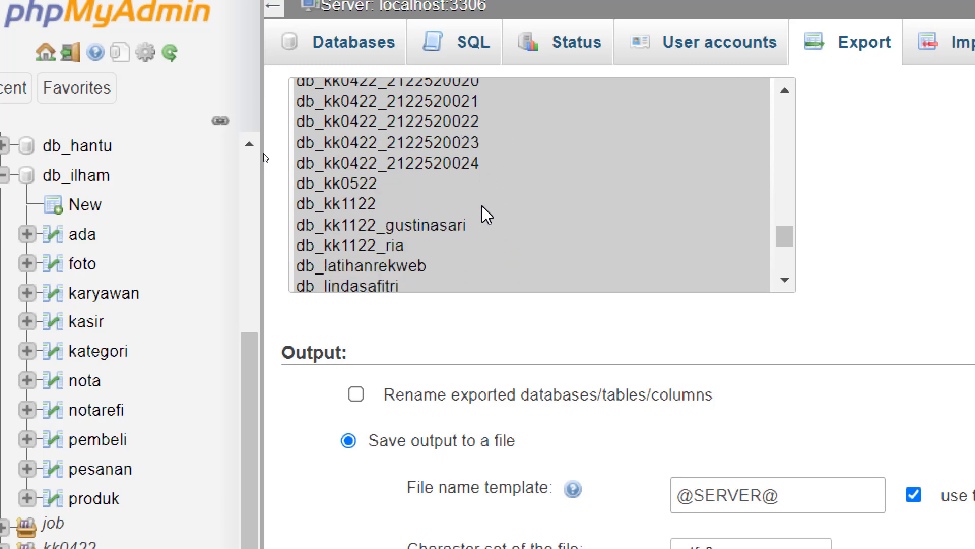
scroll(472, 206, up, 1)
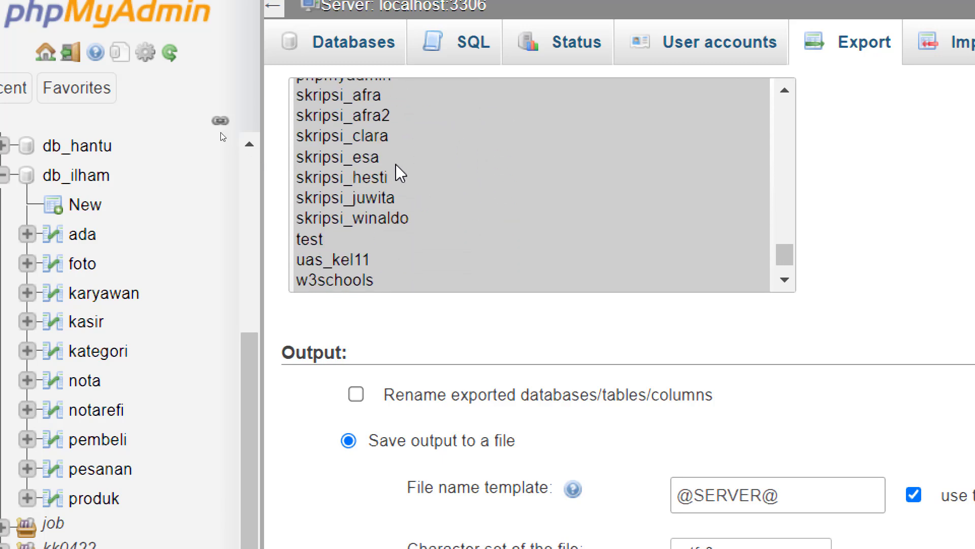
scroll(398, 170, up, 2)
scroll(403, 173, up, 2)
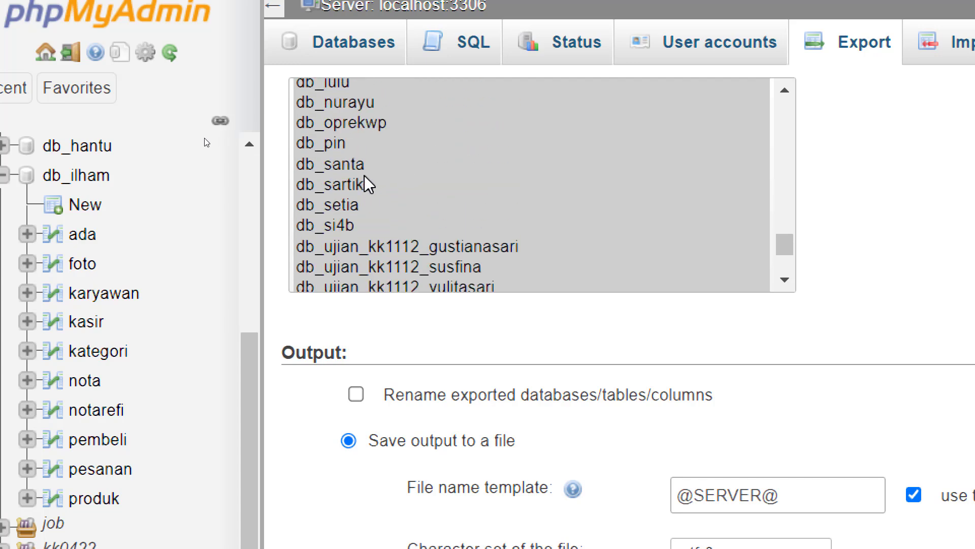
click(422, 207)
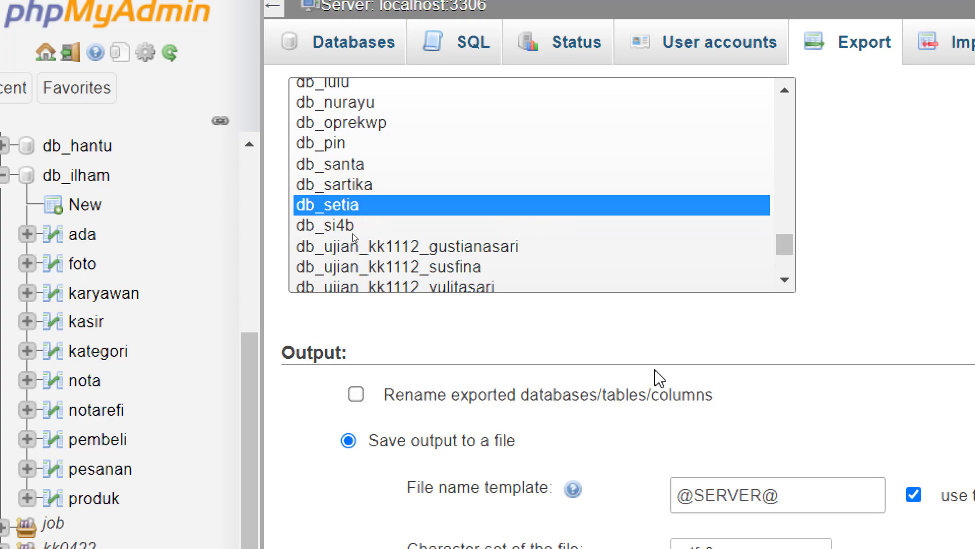
- Run the SQL export, downloading it as localhost (1).sql
scroll(574, 499, down, 6)
scroll(561, 459, down, 15)
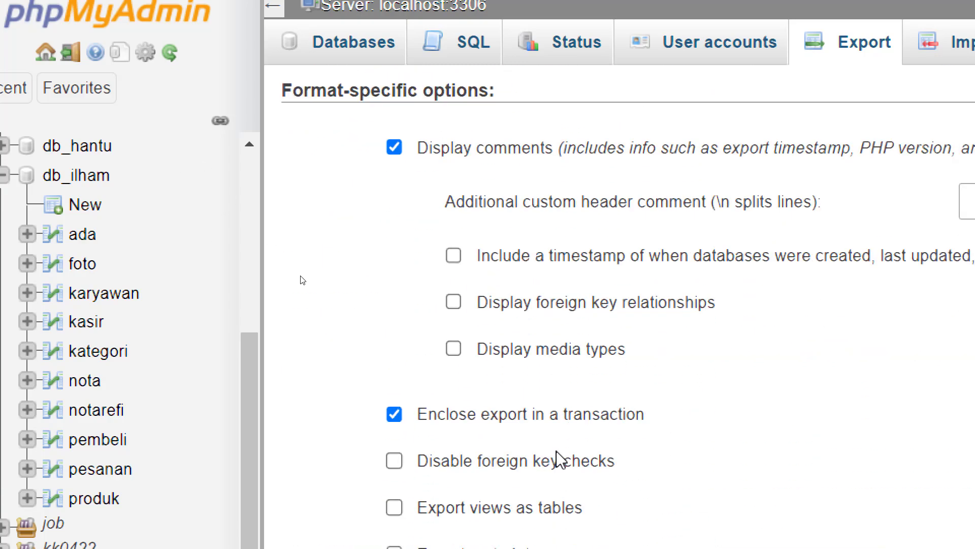
scroll(560, 456, down, 13)
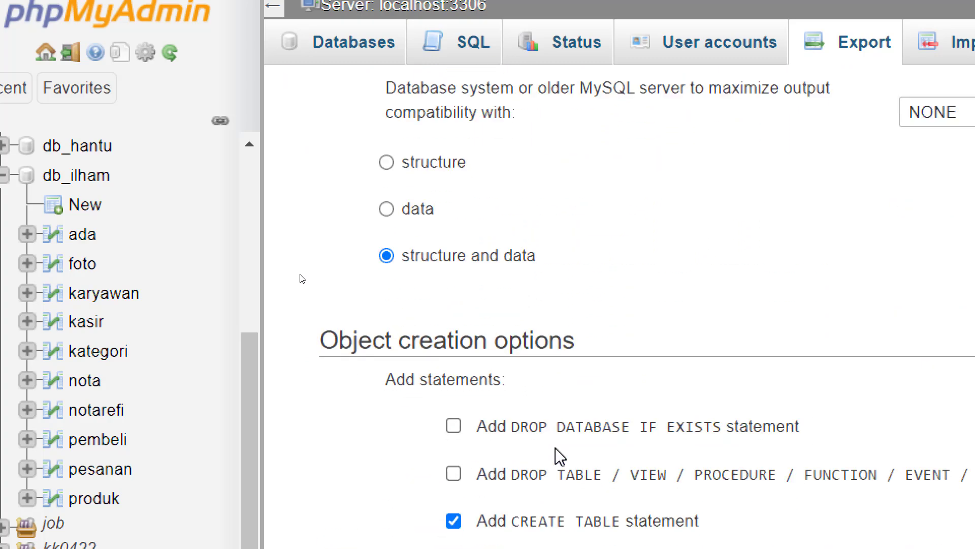
scroll(559, 454, down, 5)
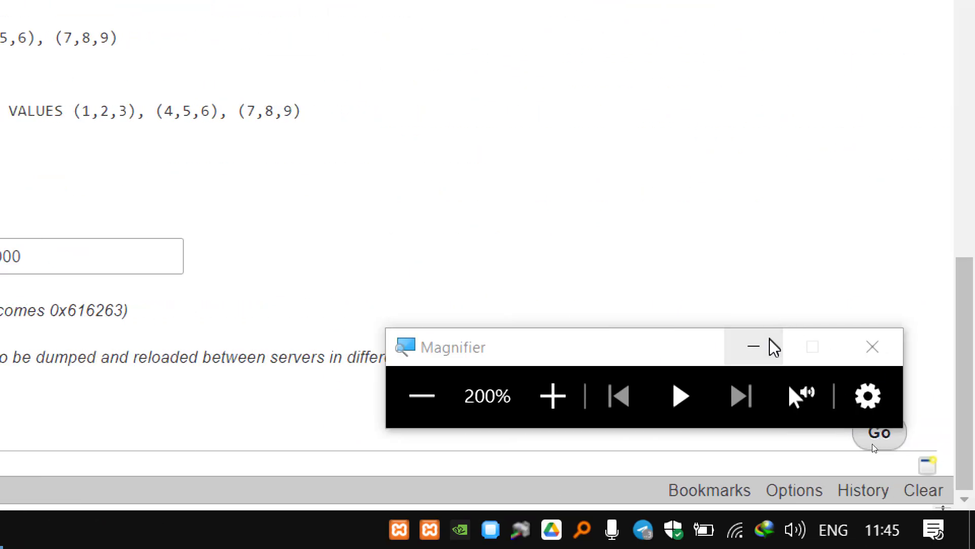
click(773, 347)
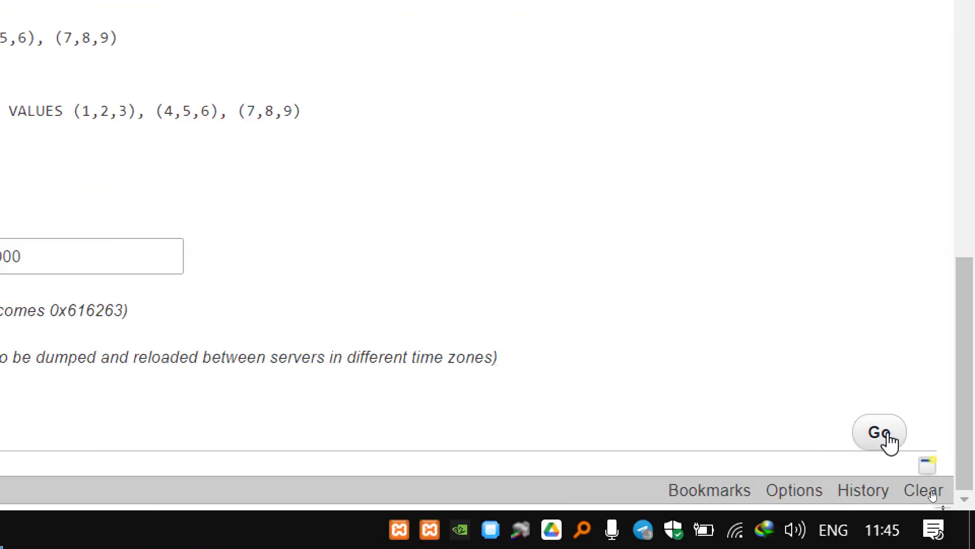
click(886, 434)
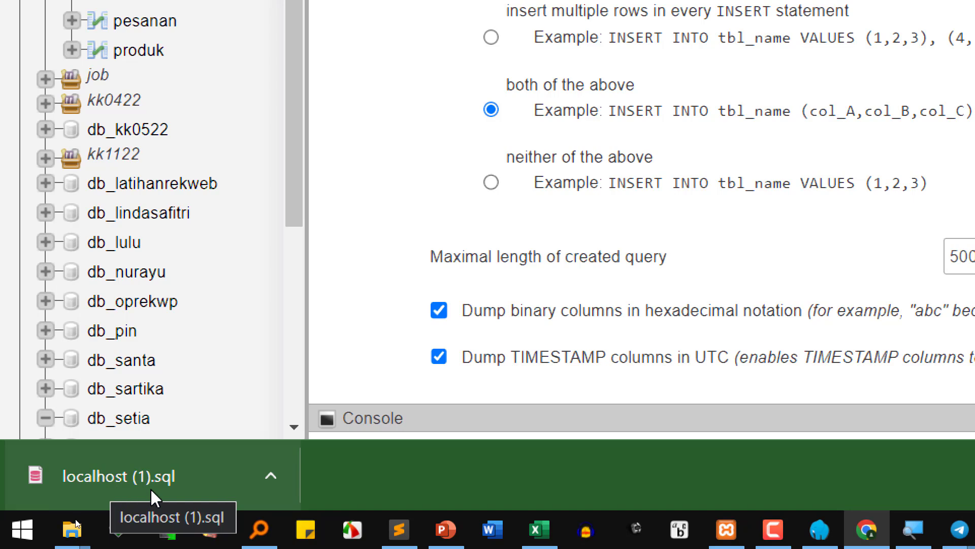
- Show the downloaded localhost (1).sql in the Downloads folder and cut it
click(271, 477)
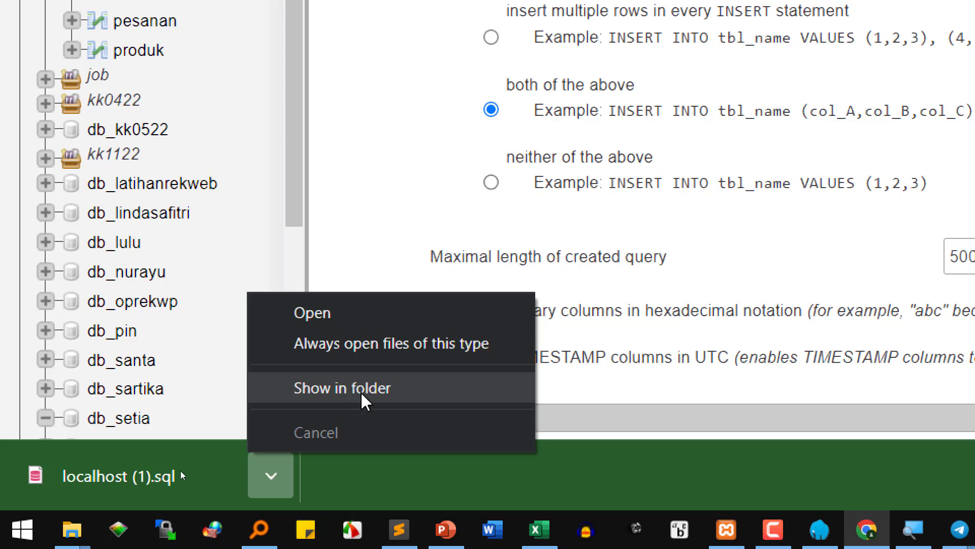
click(362, 394)
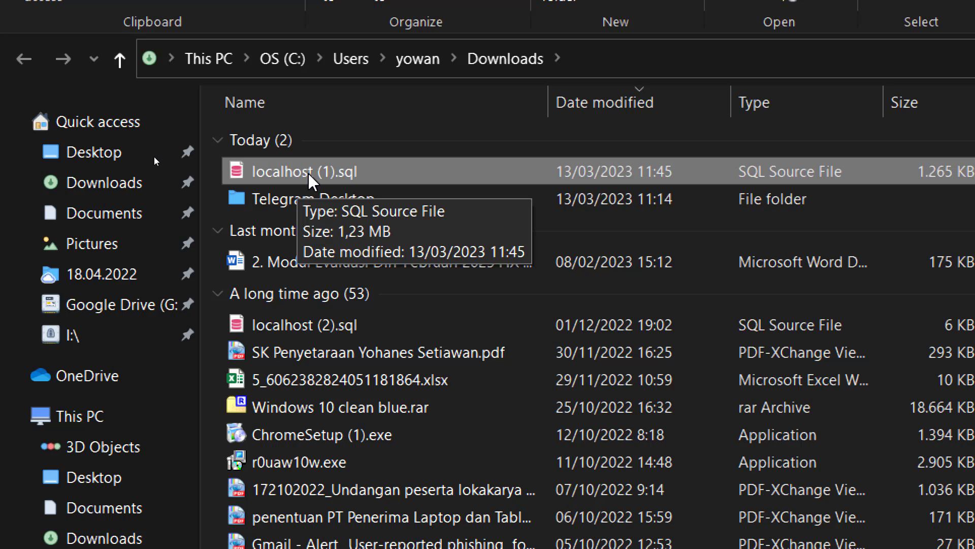
right_click(309, 173)
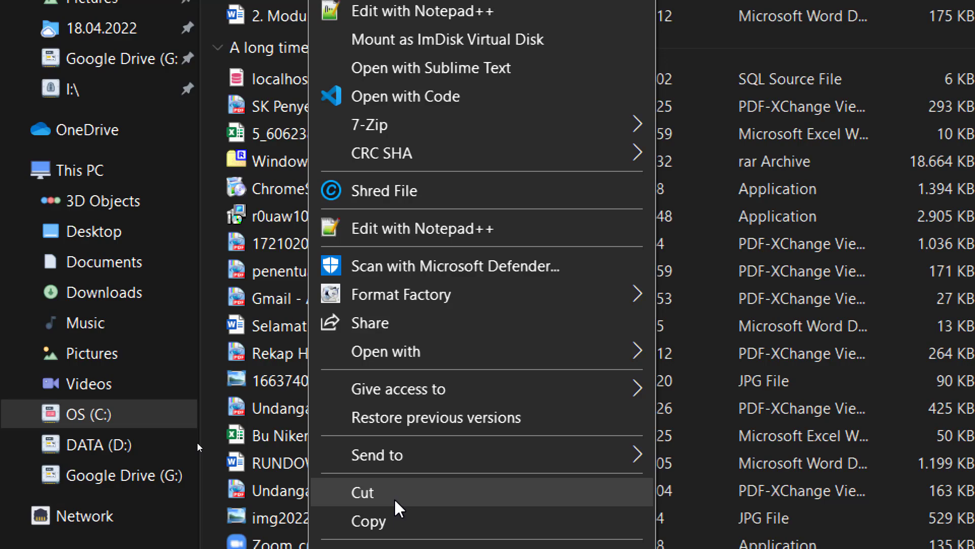
click(396, 500)
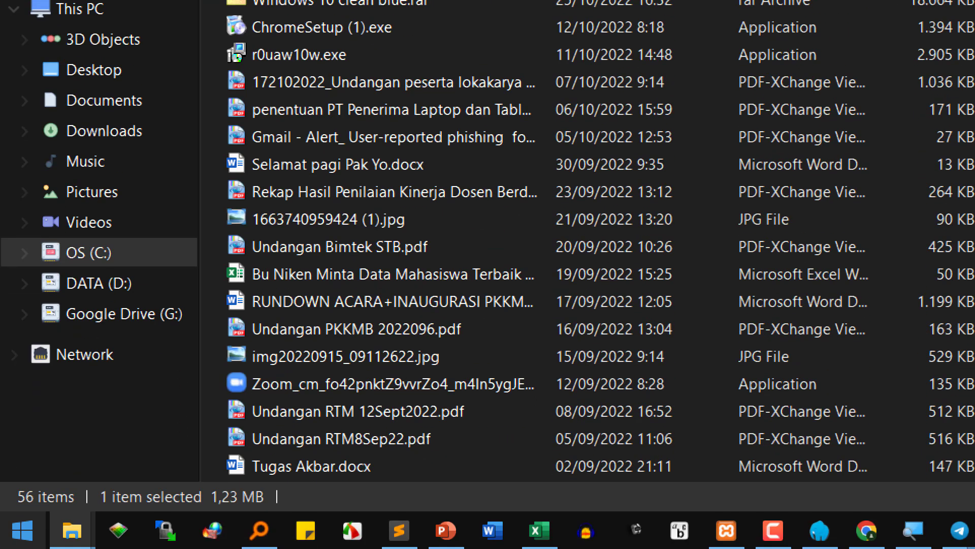
- Paste localhost (1).sql into D:\laragon7\www\2223e\setia\db
mouse_move(69, 548)
click(392, 413)
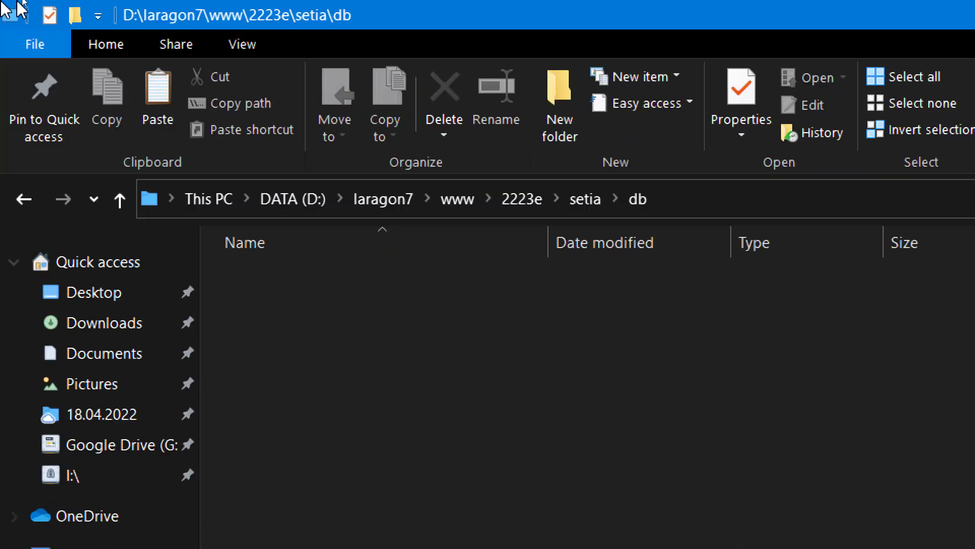
right_click(383, 366)
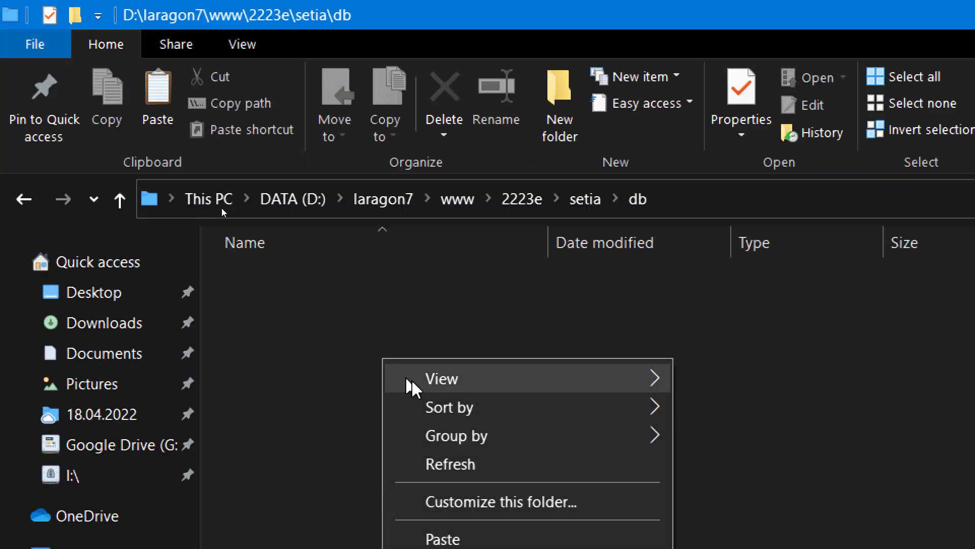
click(495, 505)
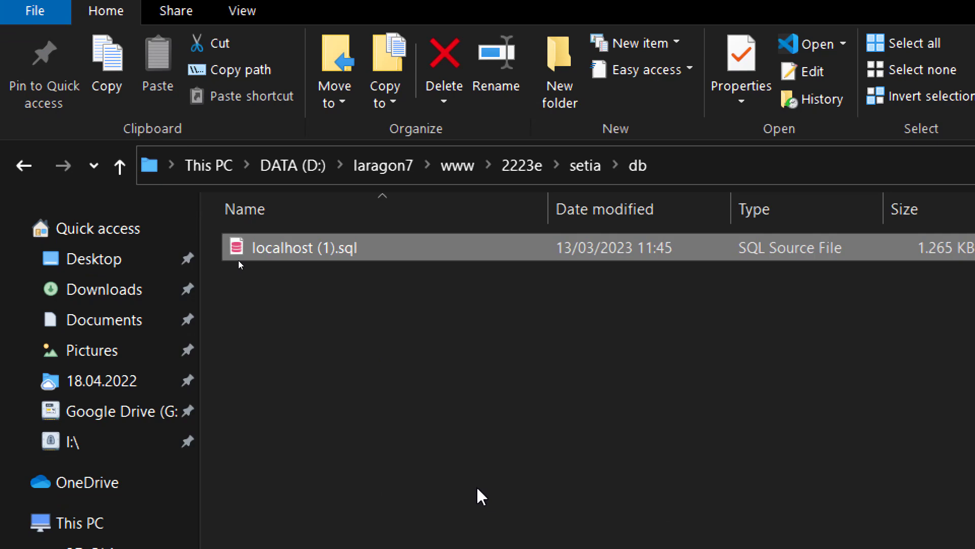
- After checking the db folder window, tick line 23 in the notes as 'backup database v'
click(400, 541)
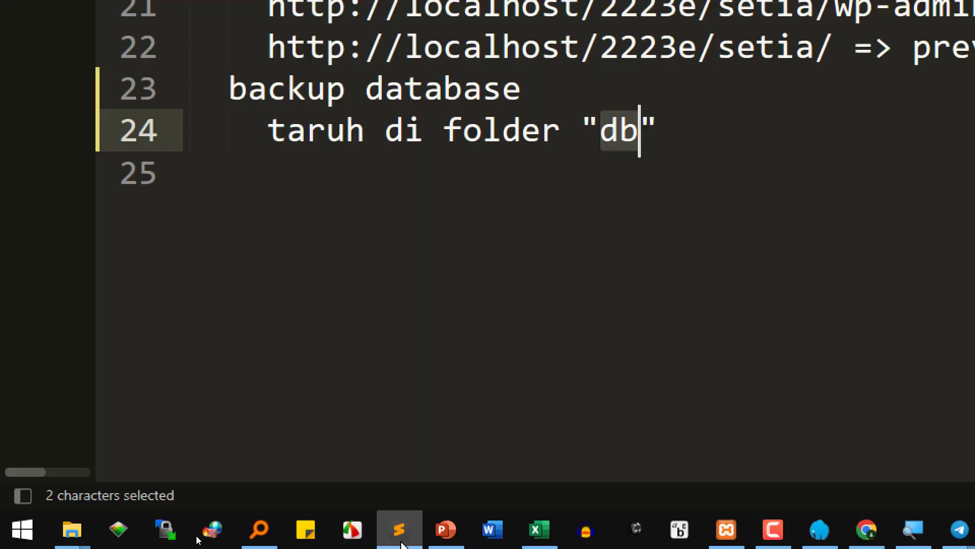
click(269, 89)
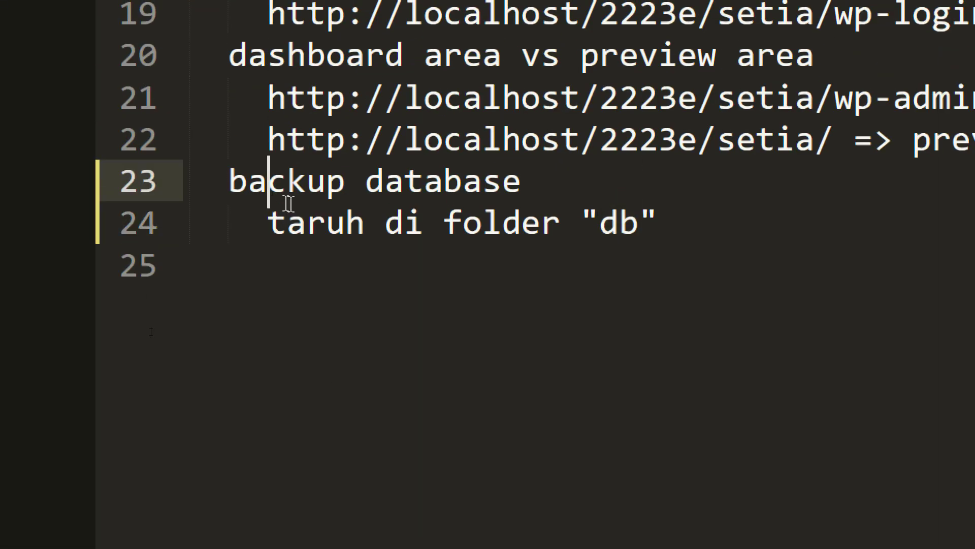
click(329, 218)
click(641, 219)
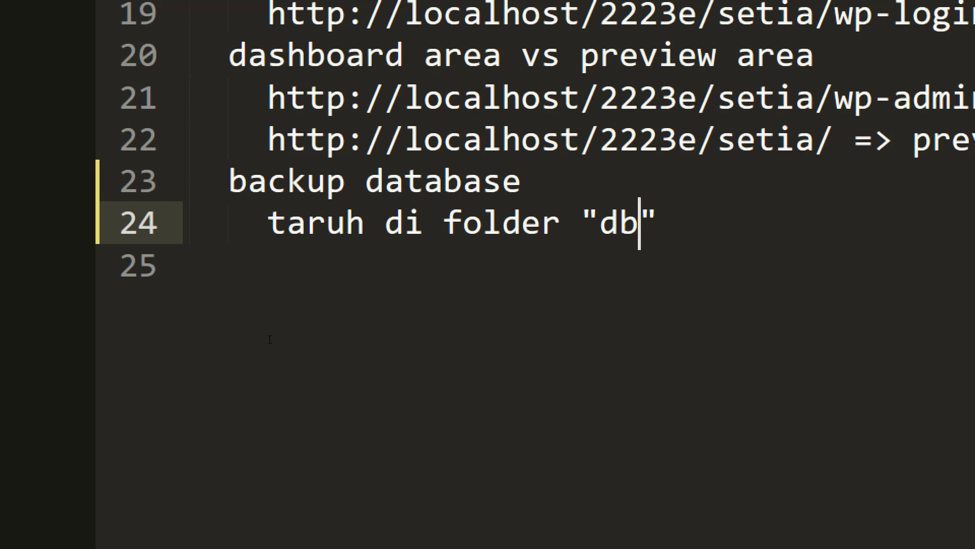
mouse_move(72, 537)
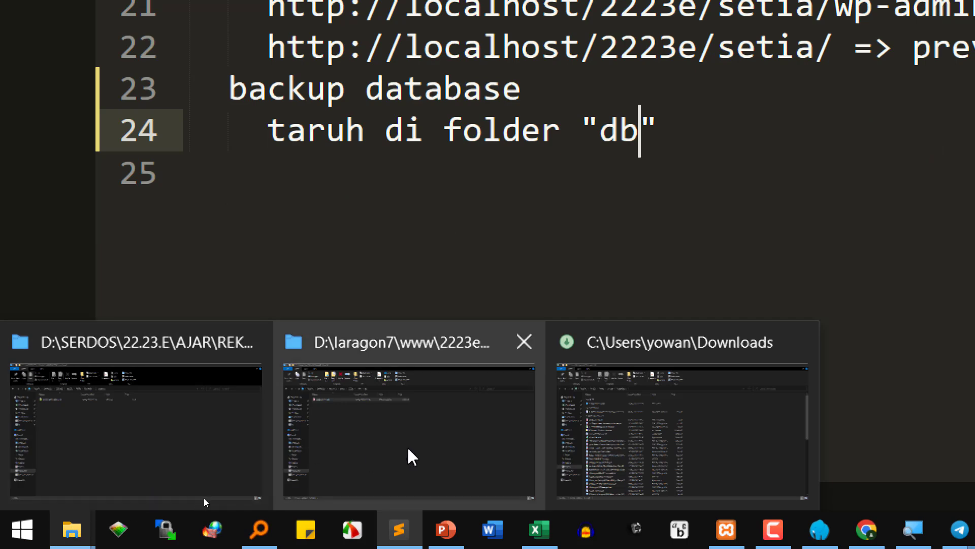
click(398, 457)
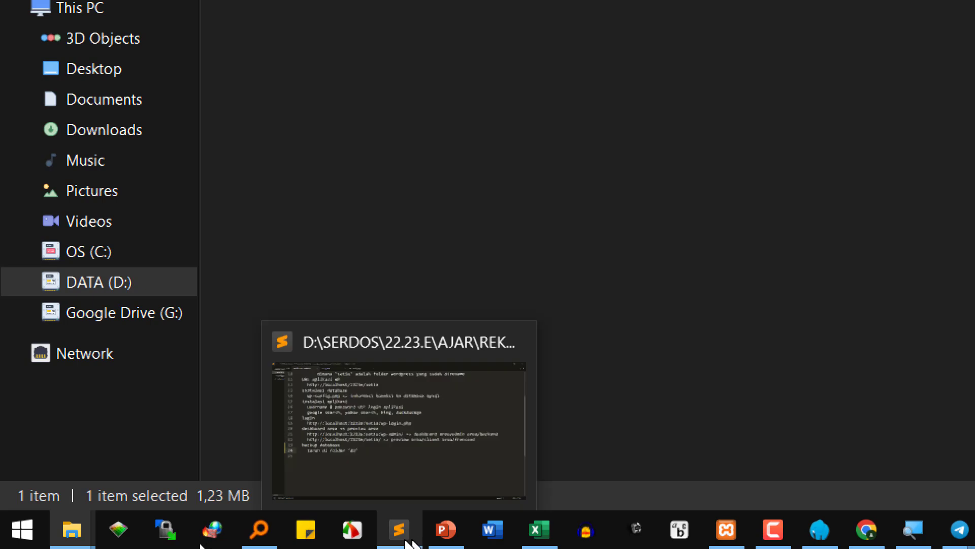
click(399, 530)
click(641, 241)
text(v)
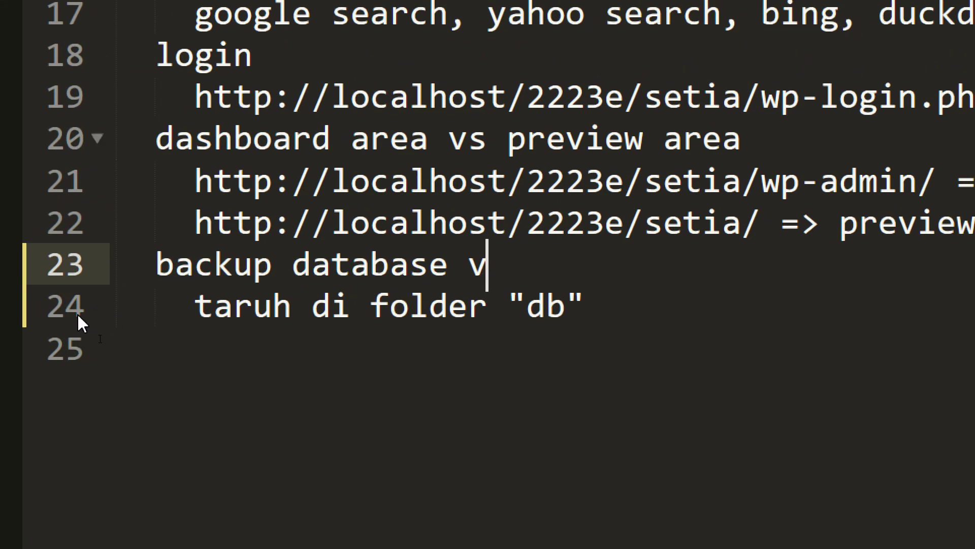
- Write line 25 'backup aplikasi (include db)' and start an indented line after it
click(125, 354)
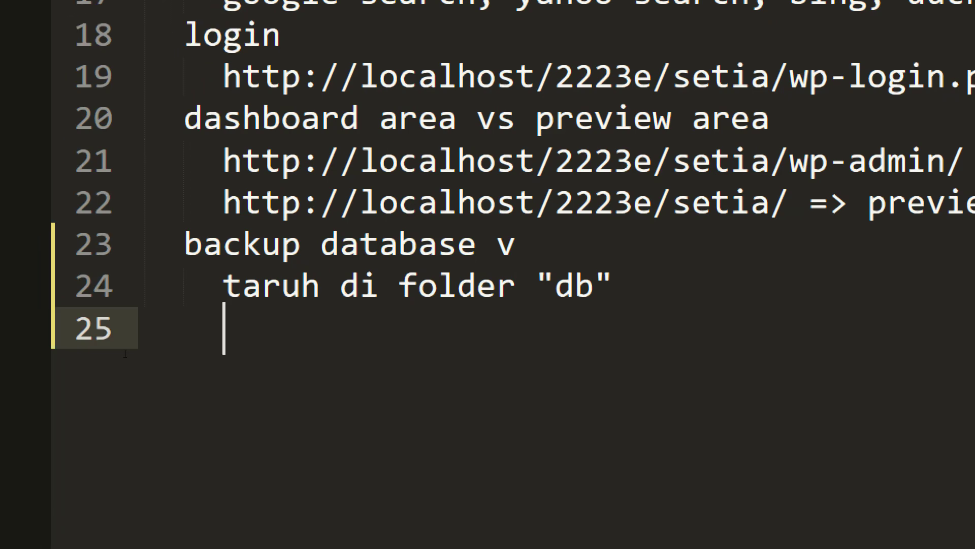
text(backup aplik)
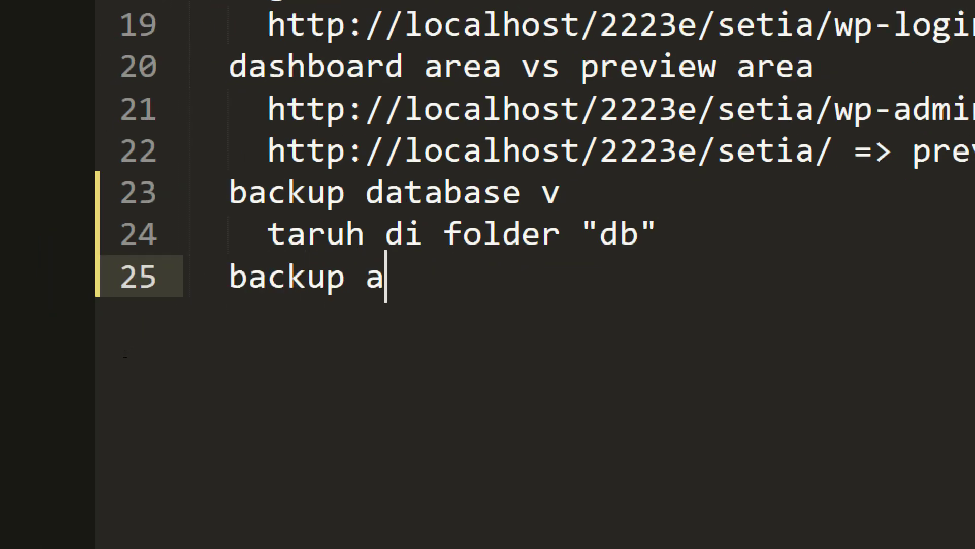
text(asi (i)
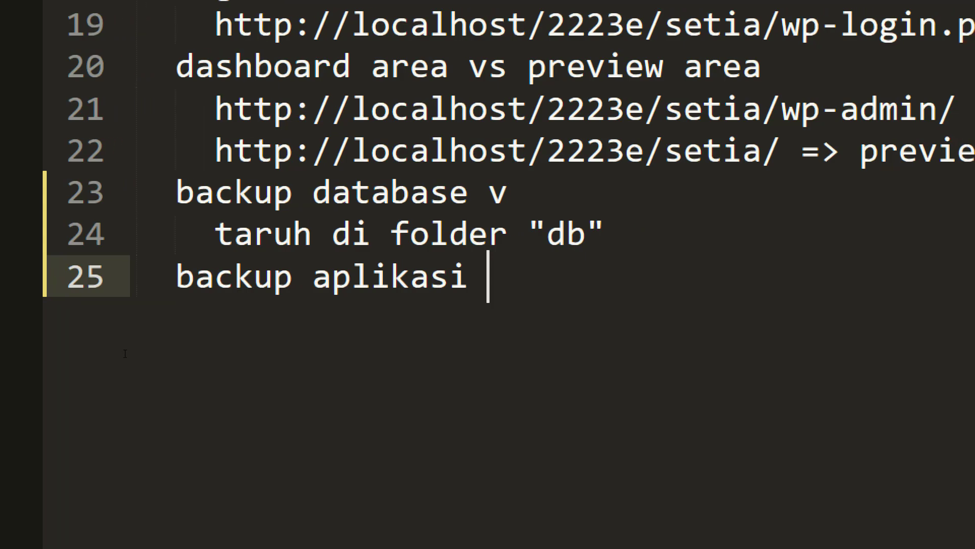
text(ncu)
key(BackSpace)
text(ld)
key(BackSpace)
text(uid)
key(BackSpace)
key(BackSpace)
text(de db))
key(Return)
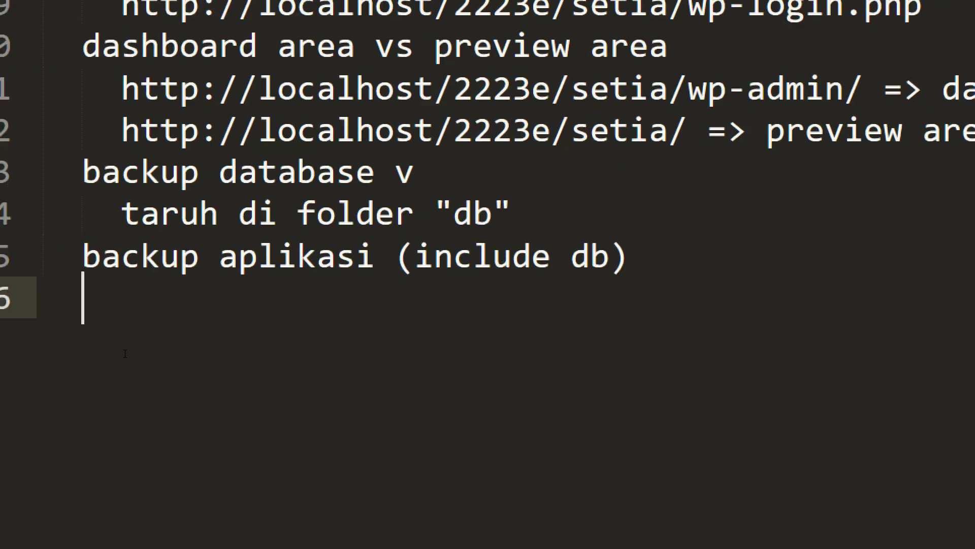
key(Tab)
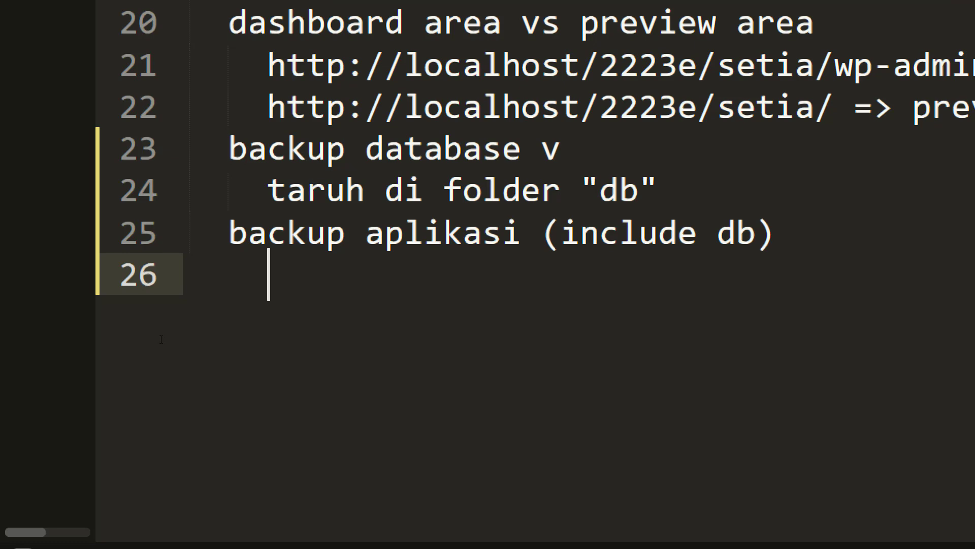
drag(268, 234, 504, 245)
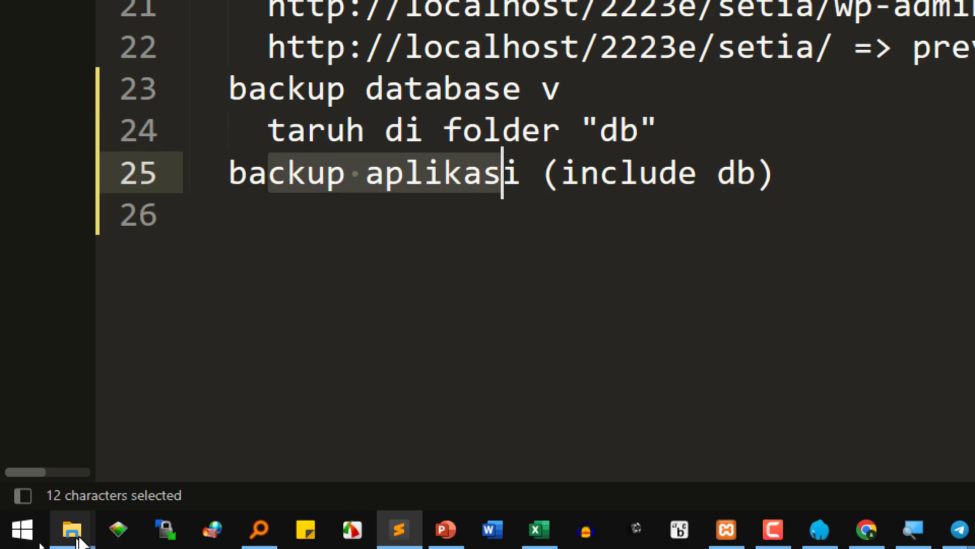
- Check the setia folder's contents in 2223e, then compress the folder to setia.7z with 7-Zip
mouse_move(72, 528)
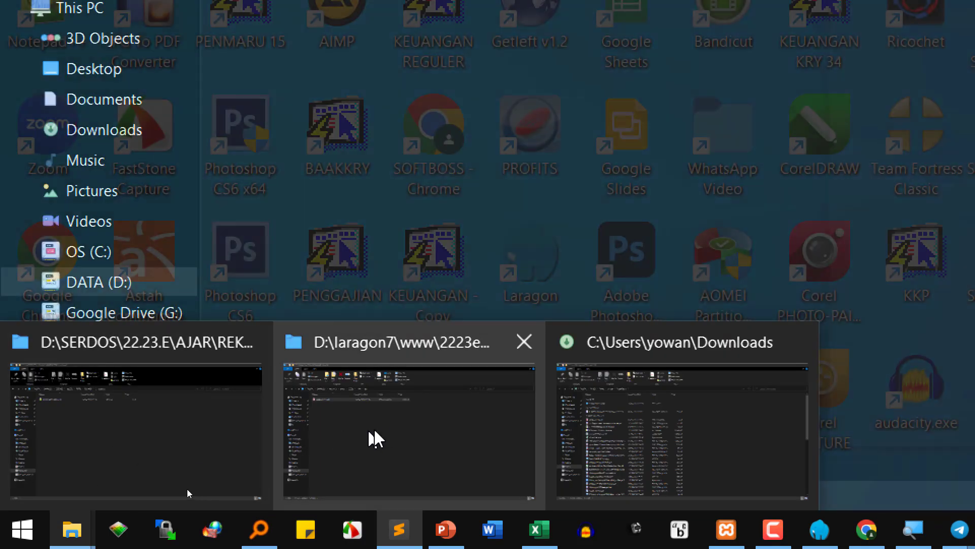
click(376, 437)
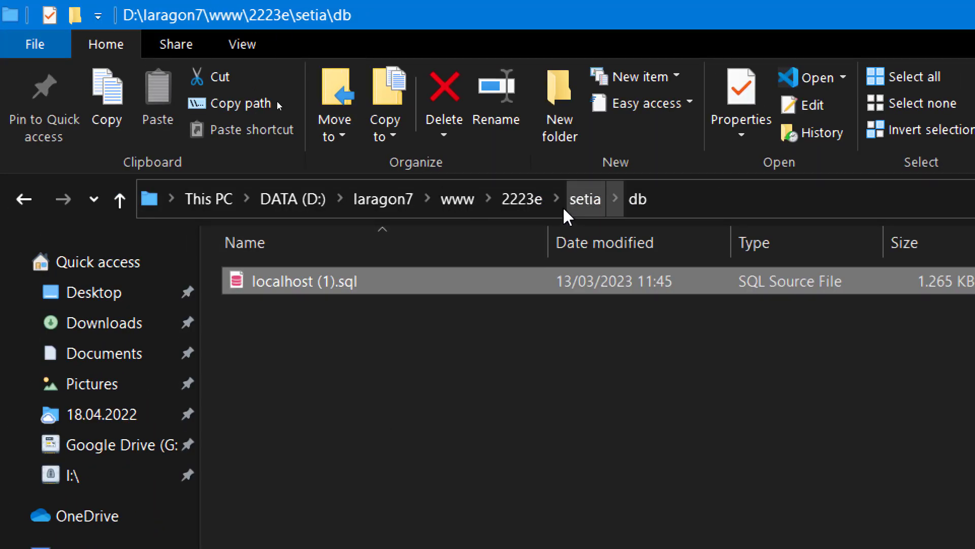
click(530, 200)
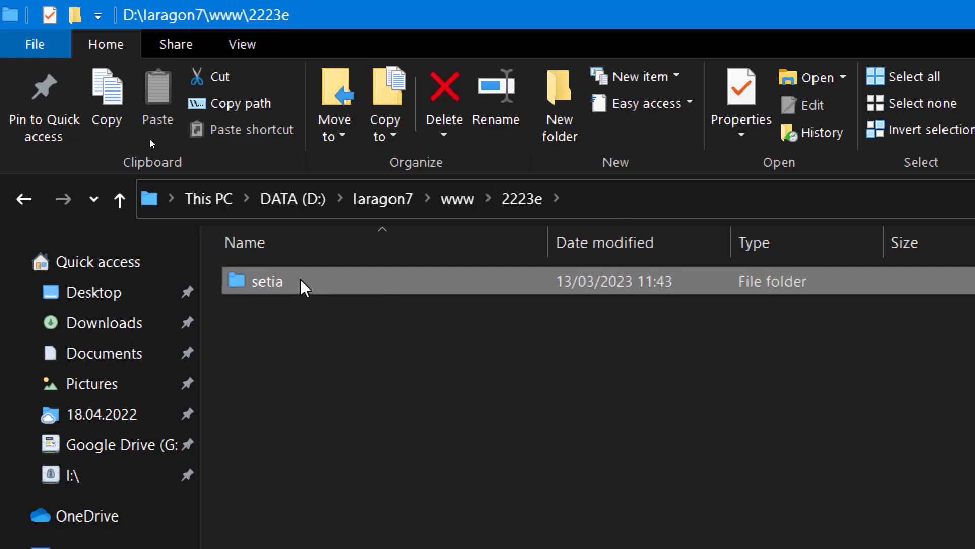
mouse_move(292, 283)
double_click(268, 281)
click(513, 198)
right_click(269, 290)
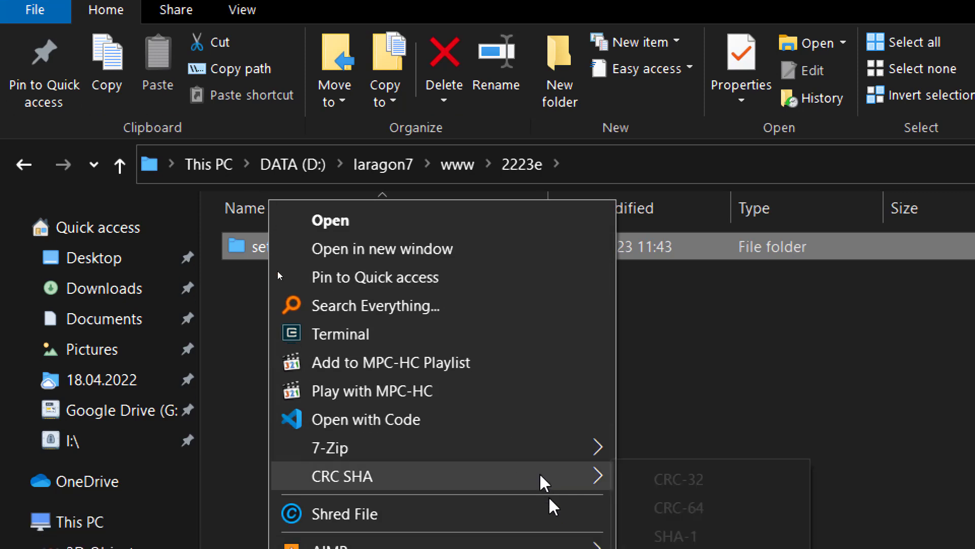
mouse_move(544, 490)
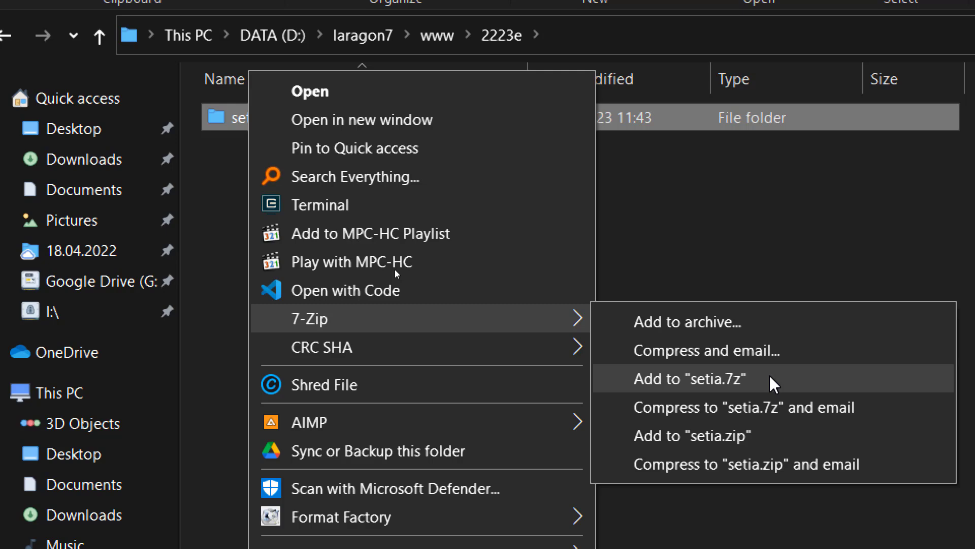
click(772, 382)
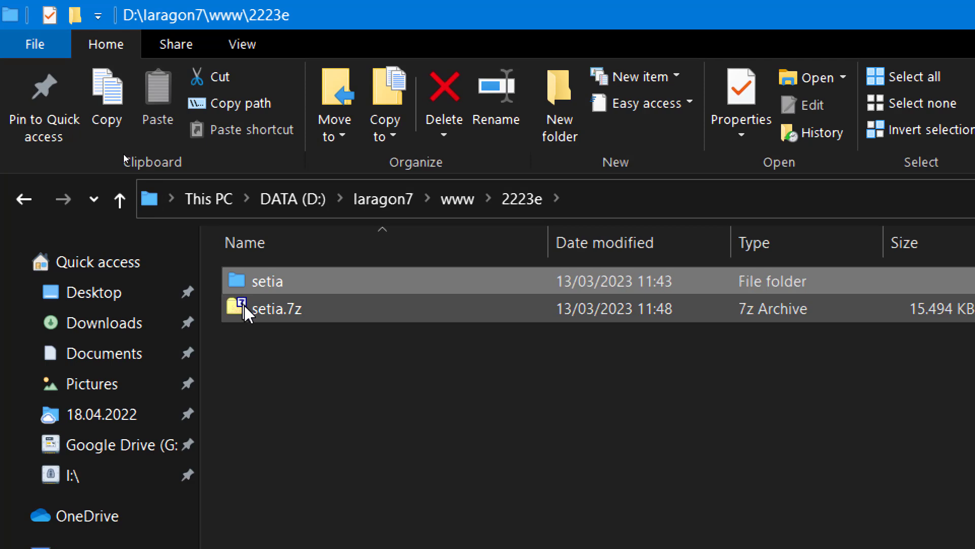
- Rename setia.7z to '13.03.23 11.48 backup setelah instal setia.7z'
click(265, 311)
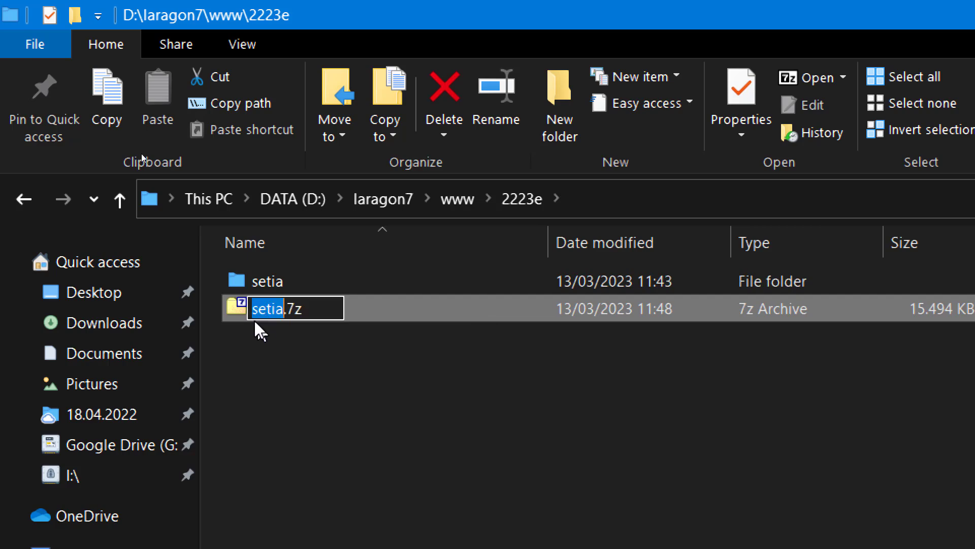
key(F2)
click(250, 312)
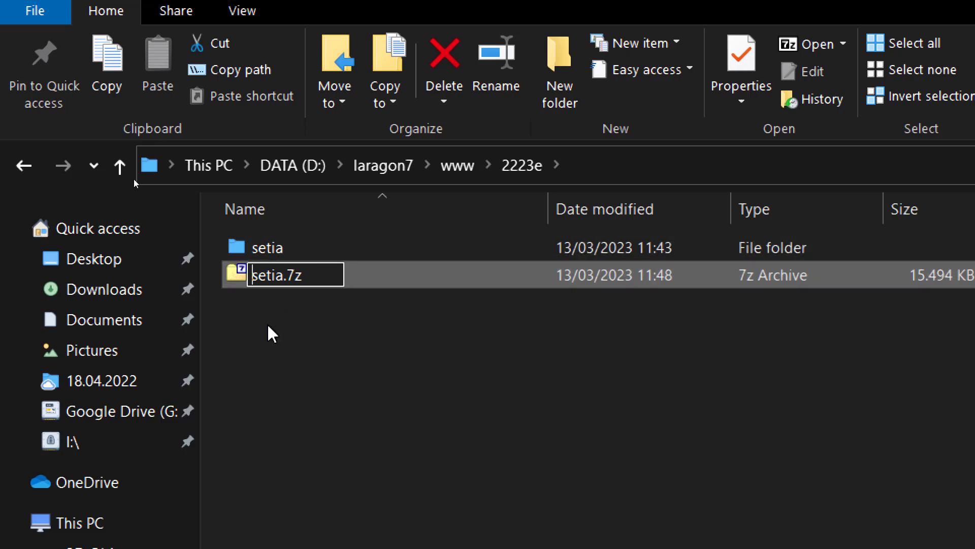
text(backup )
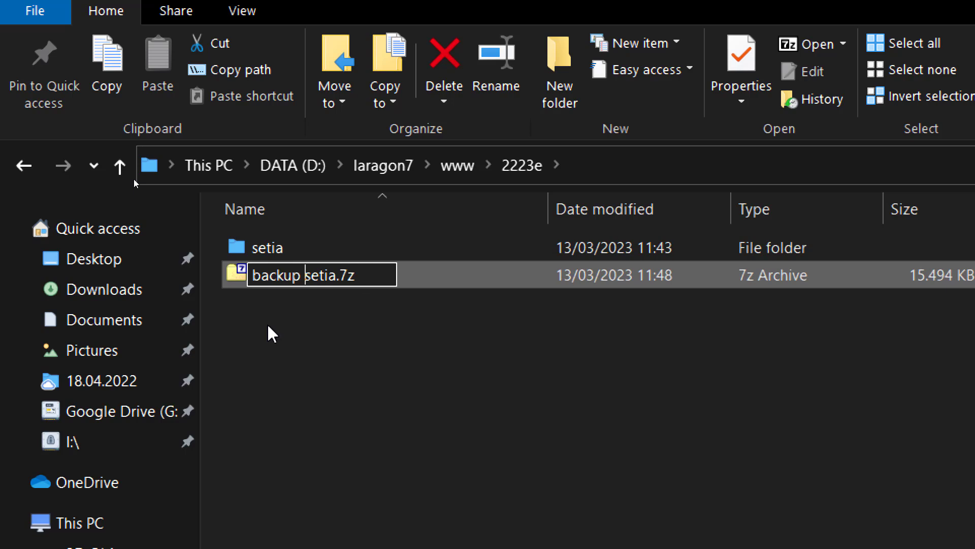
text(setelah ins)
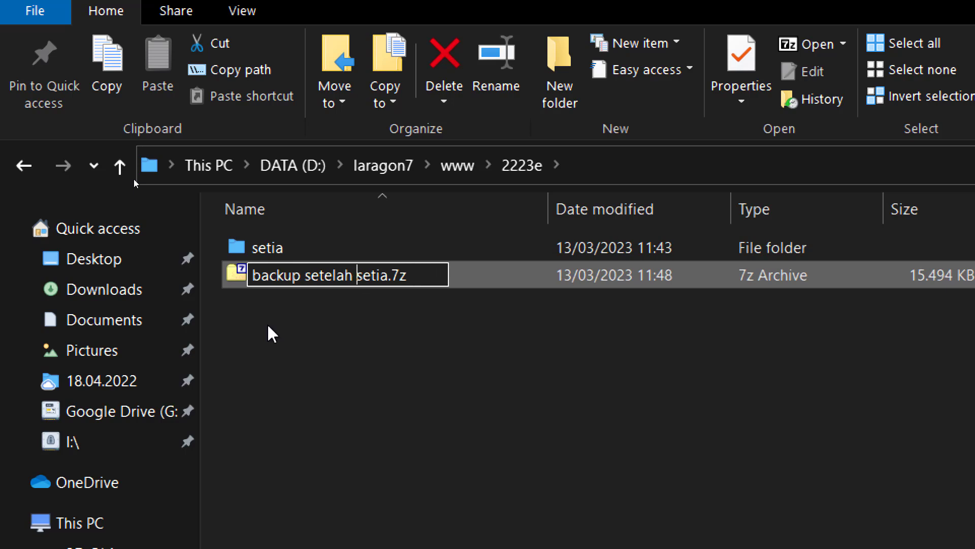
text(tal)
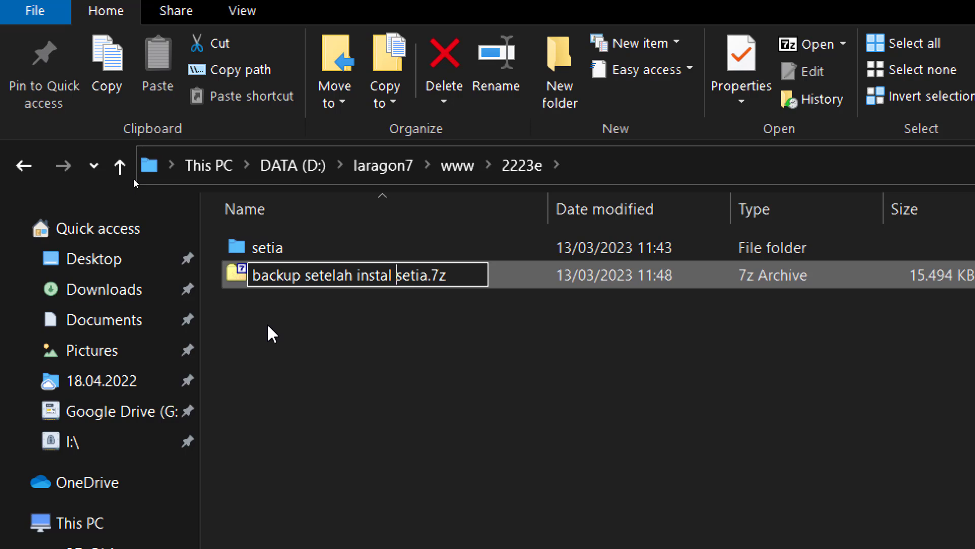
key(Home)
text(13.0)
text(3.23)
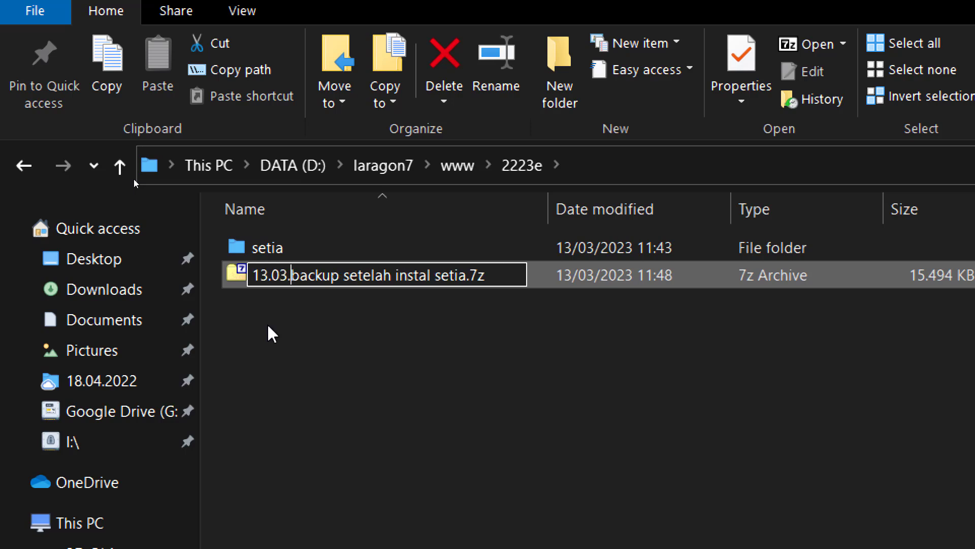
text( 11.48)
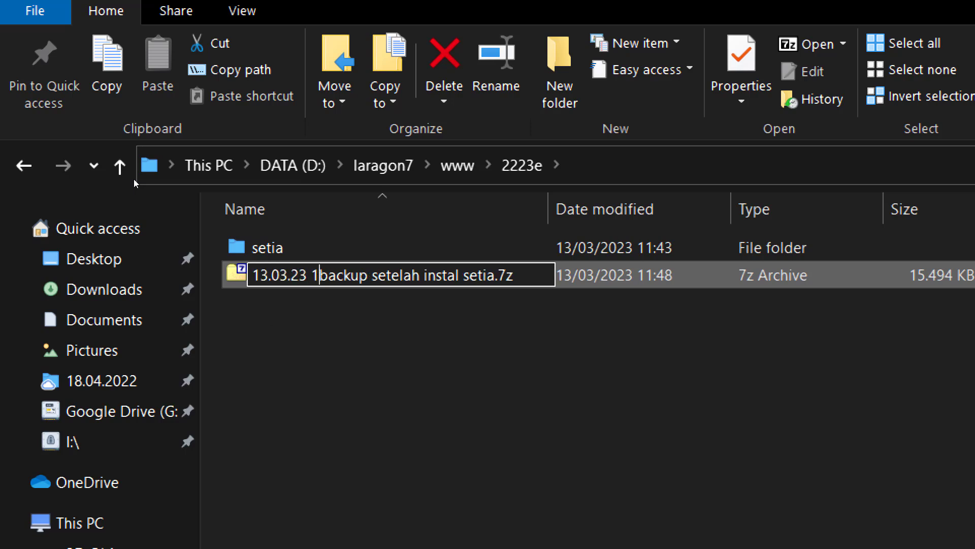
key(Return)
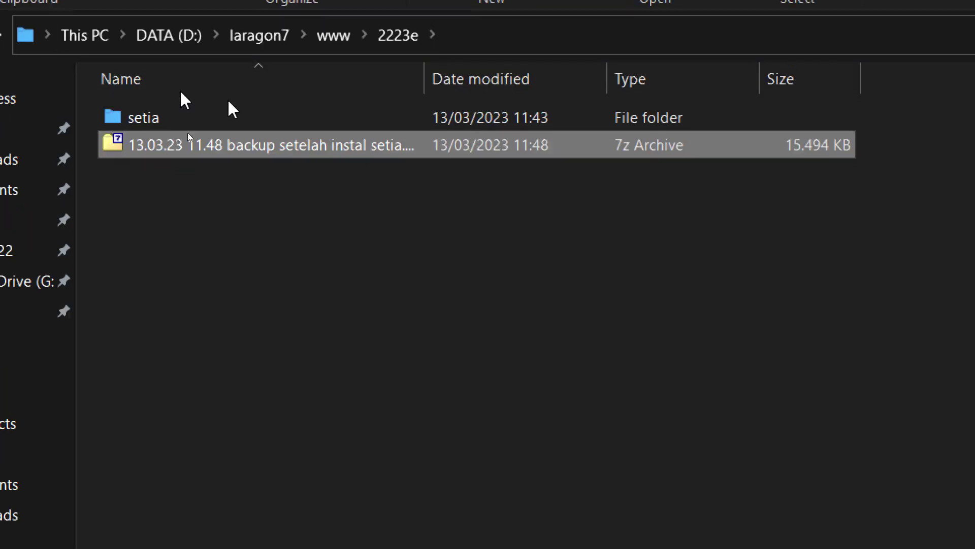
- Widen the Name column and prefix the archive name with '1'
double_click(426, 8)
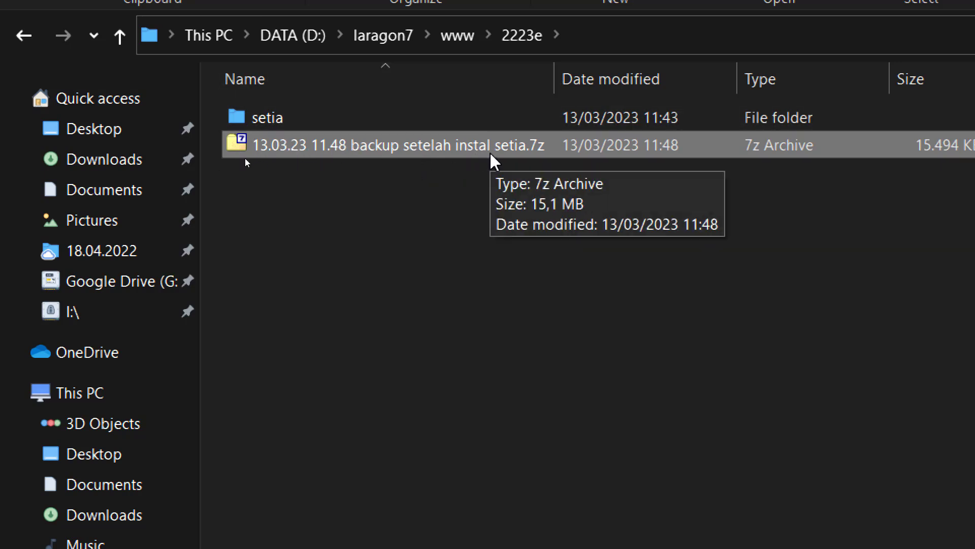
click(274, 147)
key(Home)
text(1)
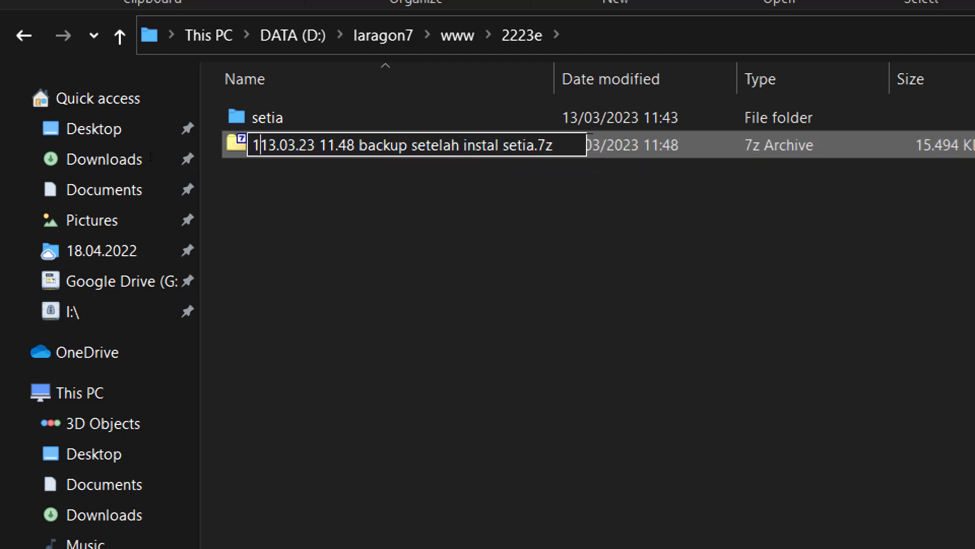
key(Return)
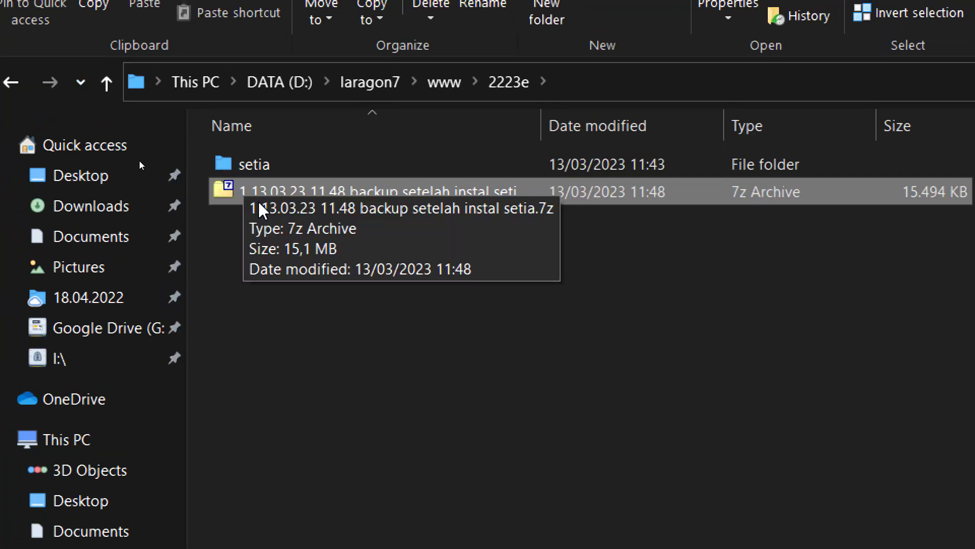
- Inspect the backup archive in 7-Zip, checking the setia and db folders, then close it
double_click(285, 200)
double_click(485, 262)
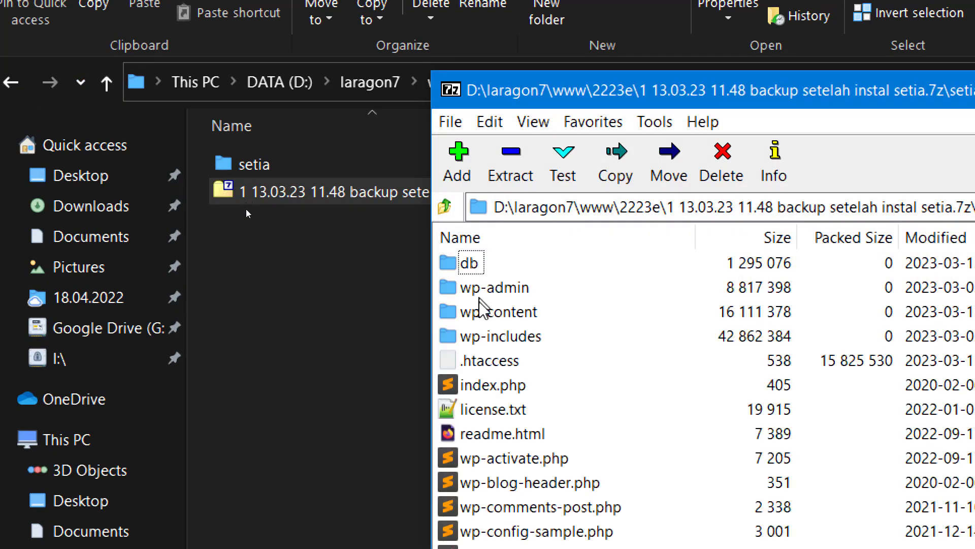
double_click(475, 263)
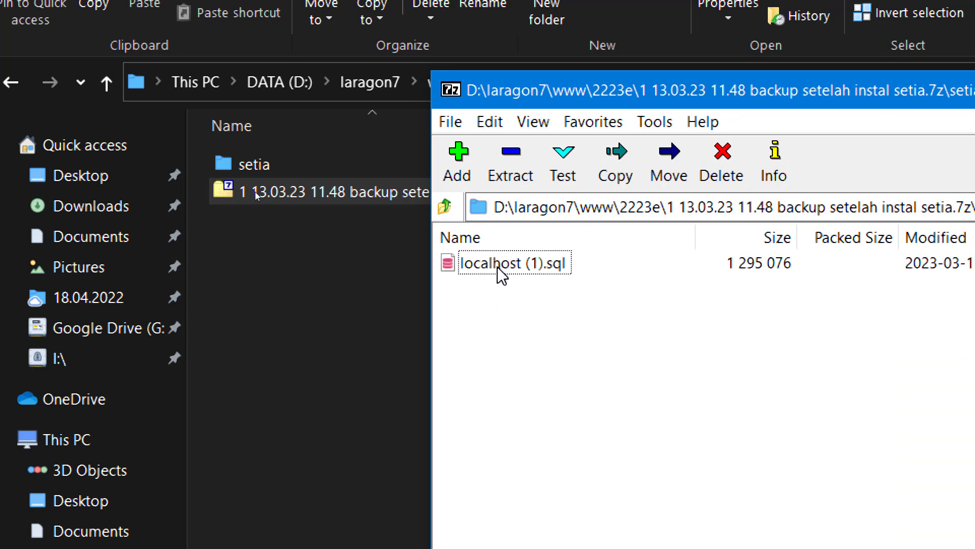
click(446, 207)
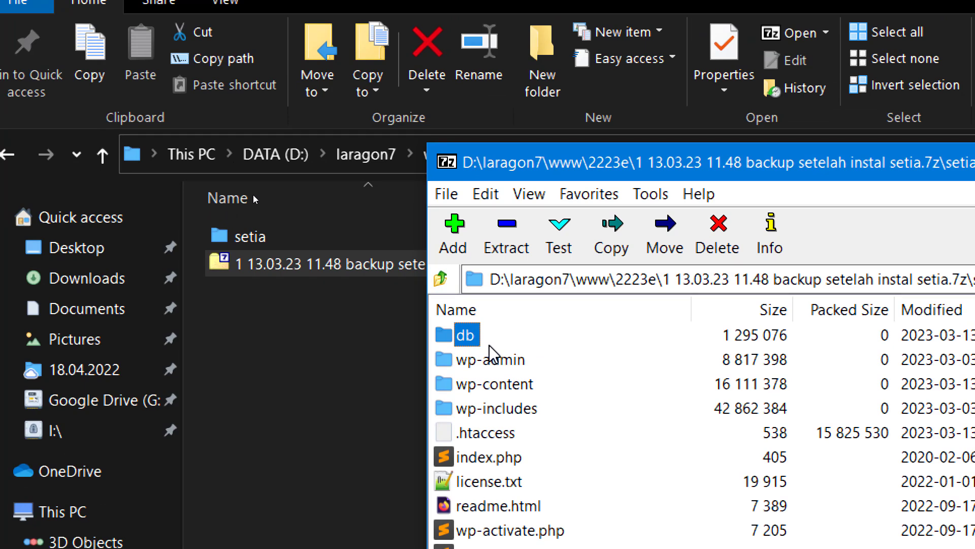
click(440, 278)
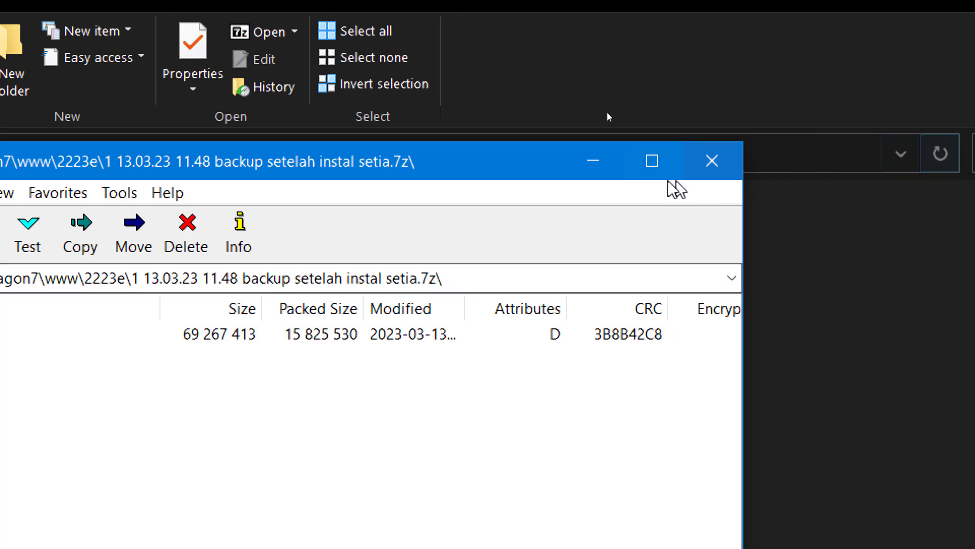
click(712, 160)
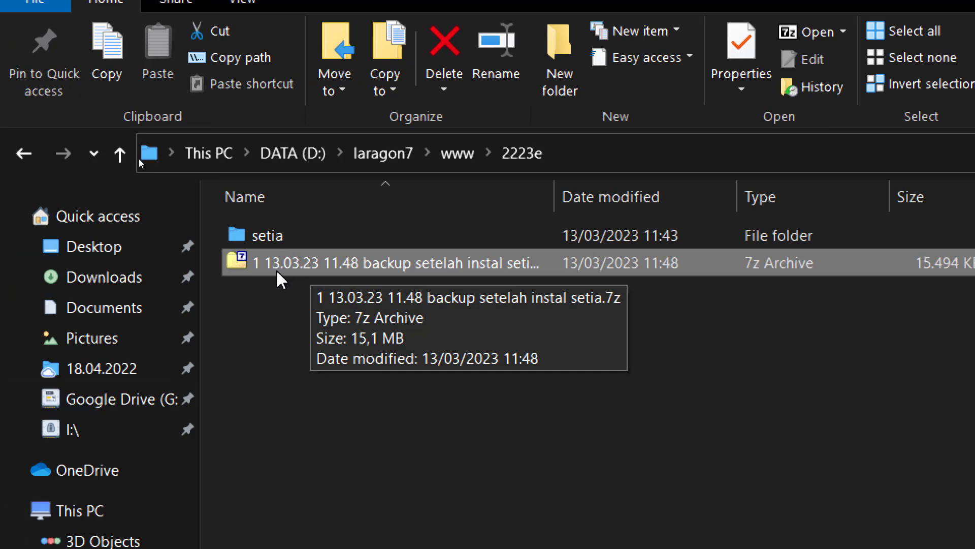
- Cut the backup archive from 2223e and paste it into the 2 - Instalasi folder
right_click(311, 275)
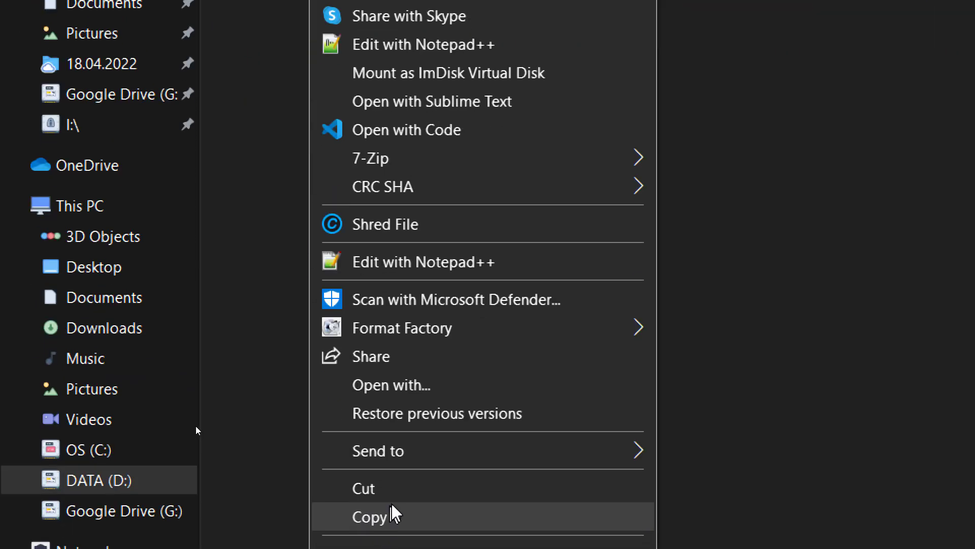
click(392, 492)
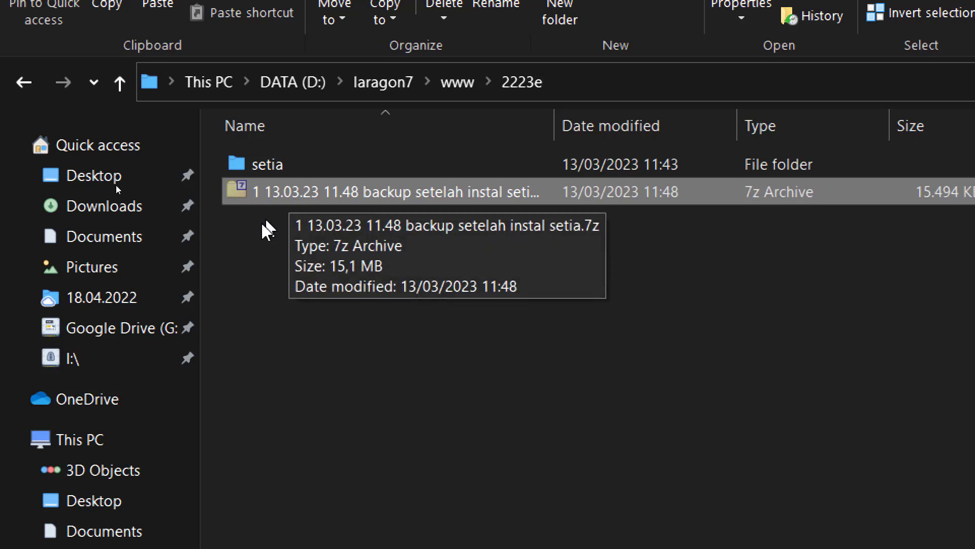
mouse_move(76, 533)
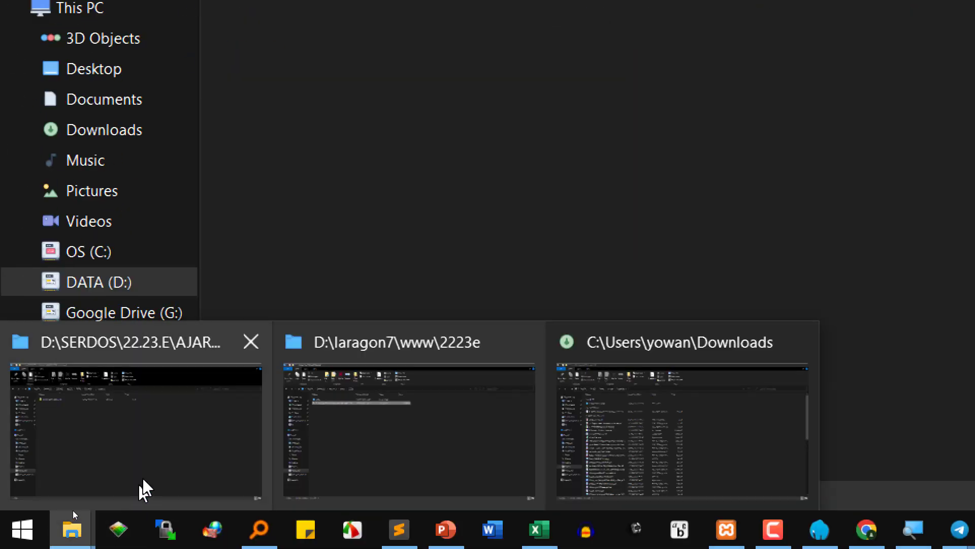
click(148, 459)
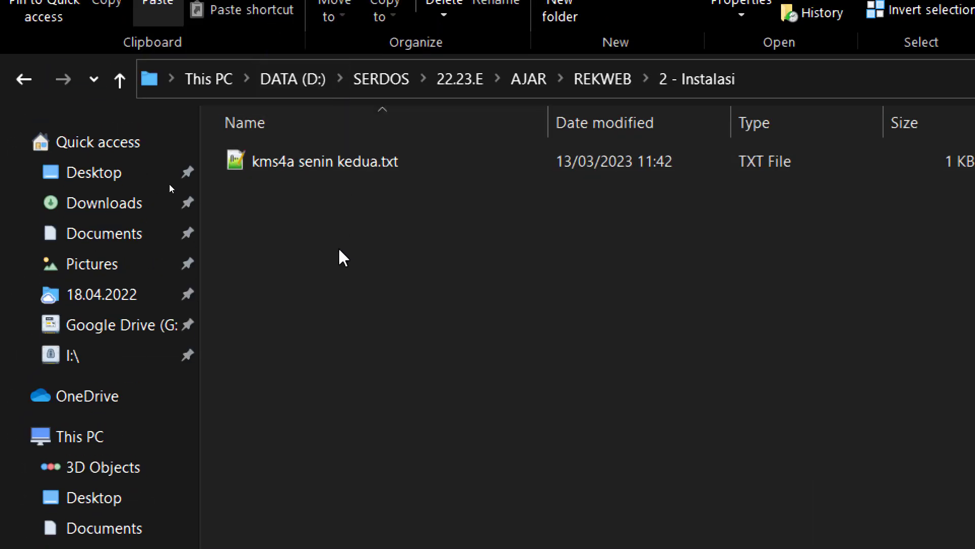
right_click(339, 249)
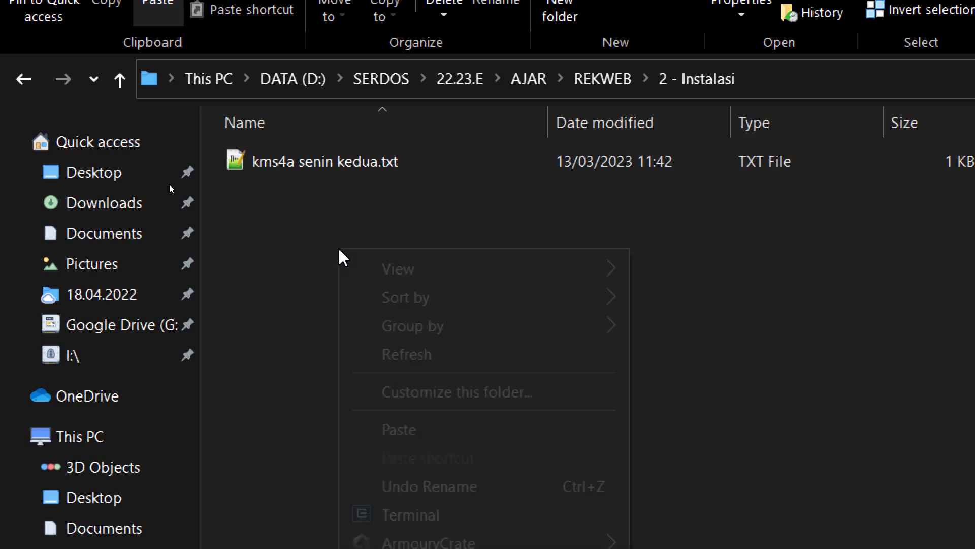
click(406, 431)
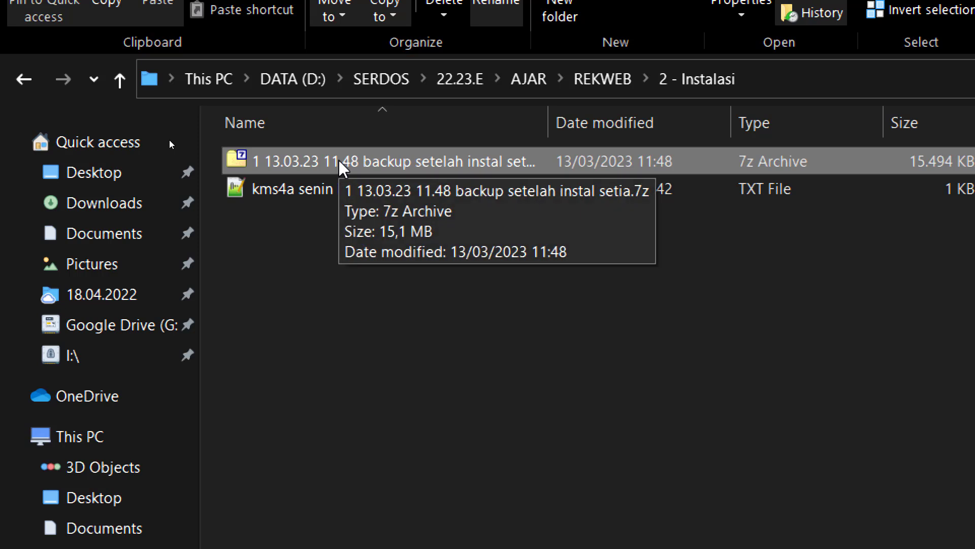
double_click(549, 122)
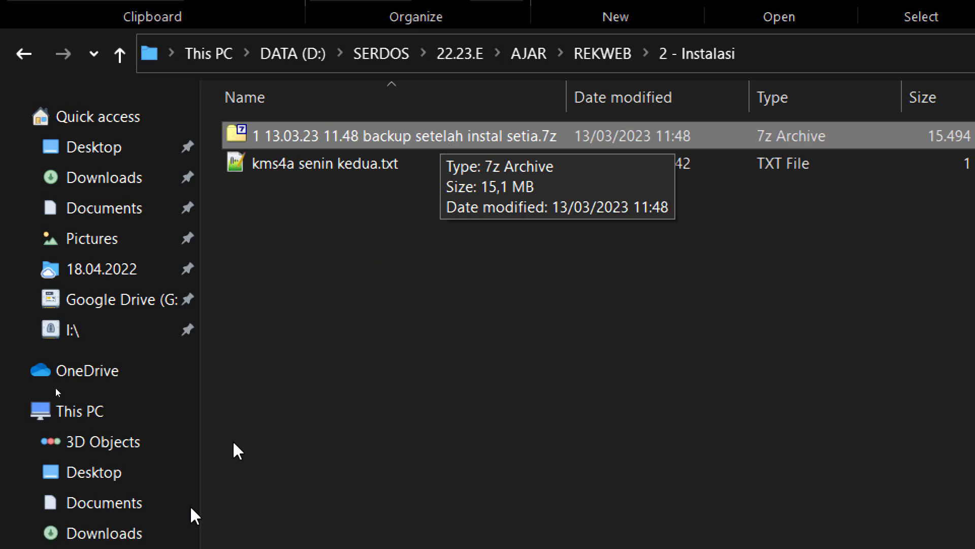
- Glance at the 2223e window, return to 2 - Instalasi, and drag the archive toward Telegram
mouse_move(71, 539)
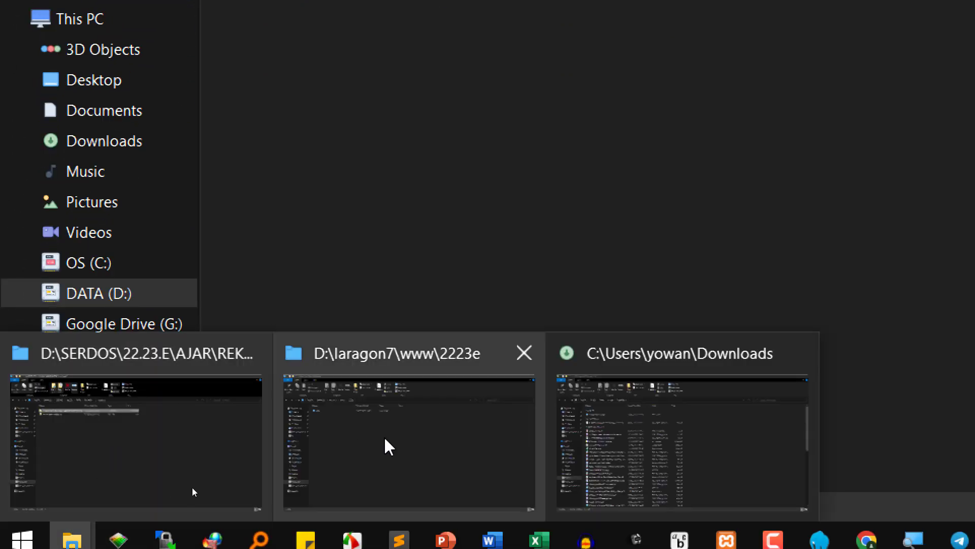
click(387, 446)
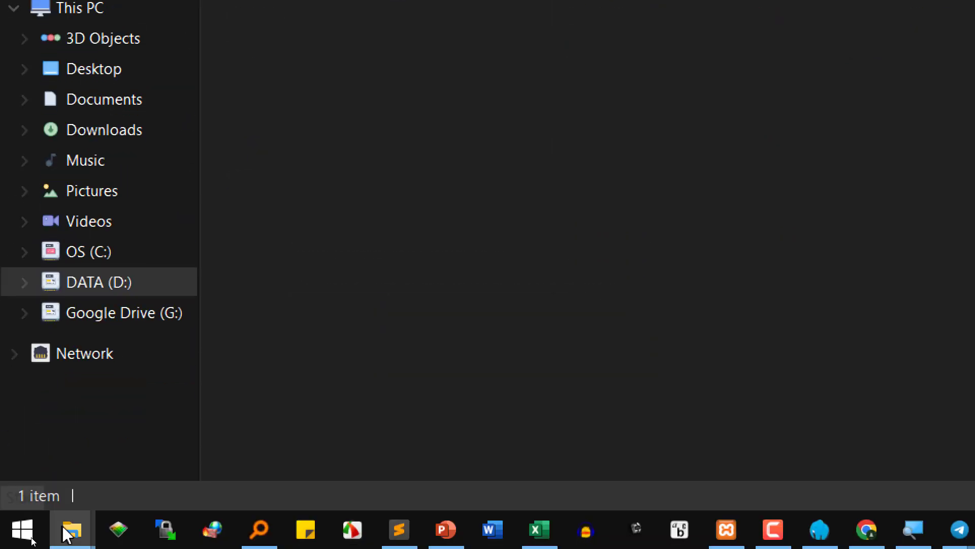
mouse_move(61, 532)
click(153, 457)
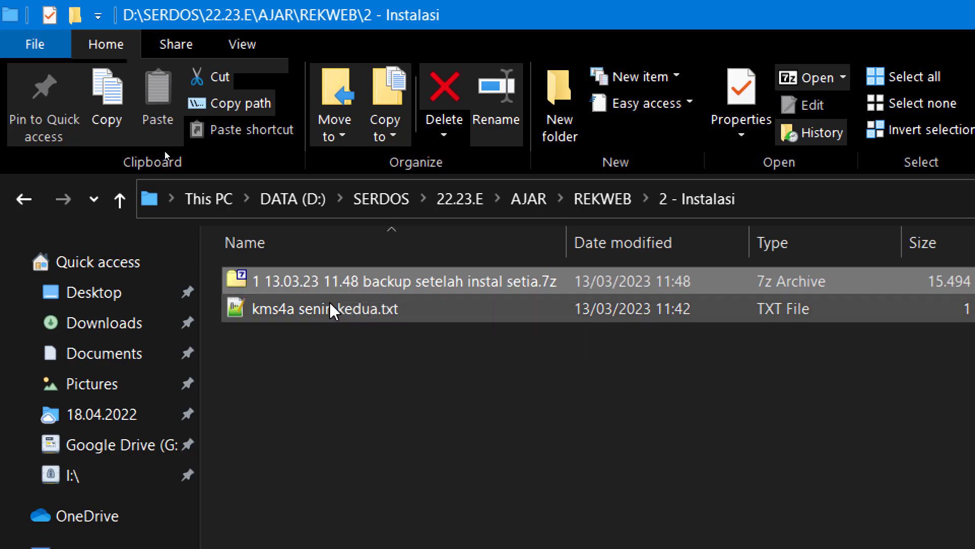
mouse_move(331, 310)
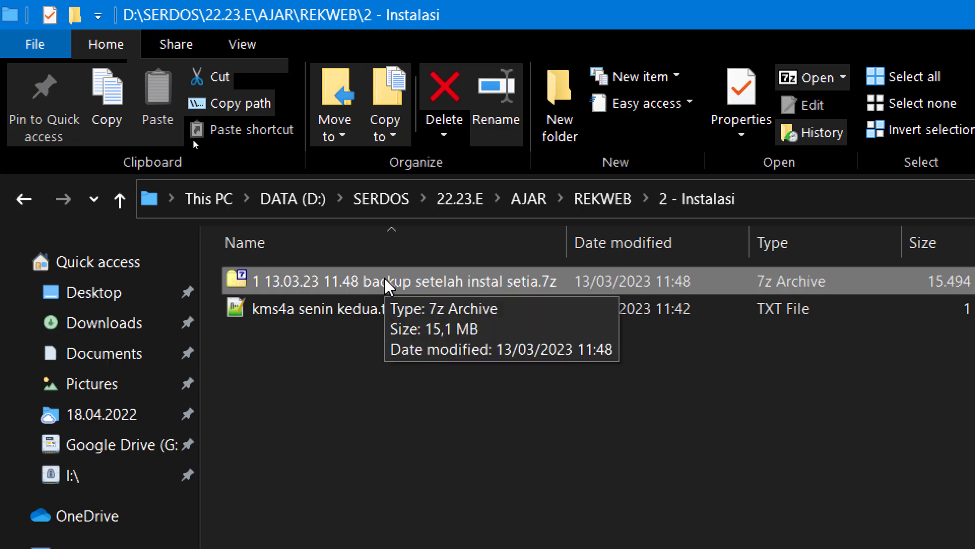
drag(402, 275, 574, 212)
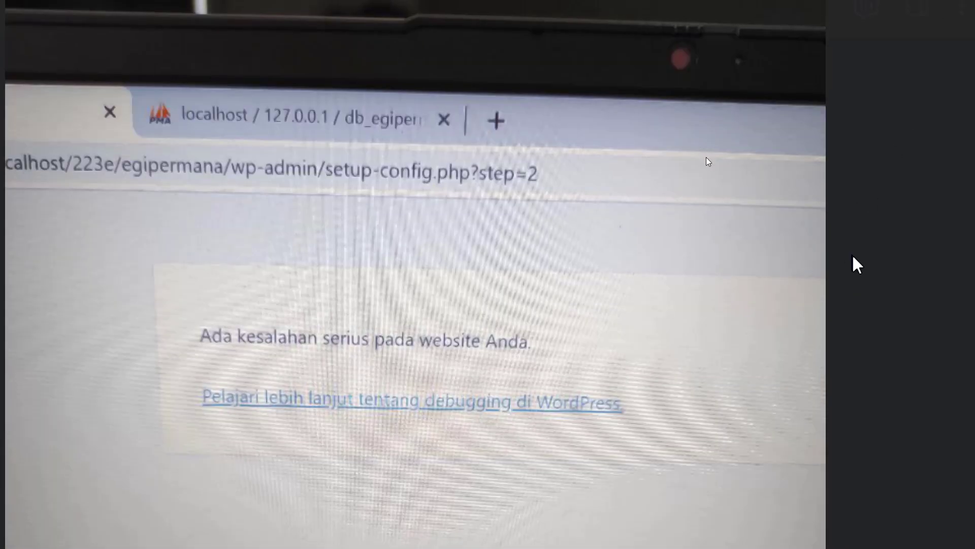
- Drop the backup archive into the KMS4A Senin Rekweb Diskusi Telegram group and send it
key(Escape)
mouse_move(72, 528)
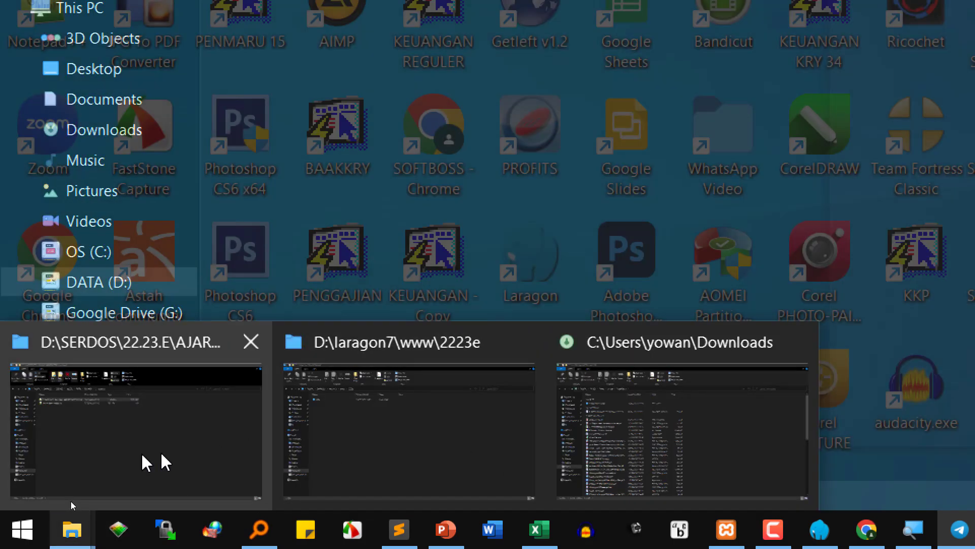
click(152, 457)
drag(264, 109, 772, 350)
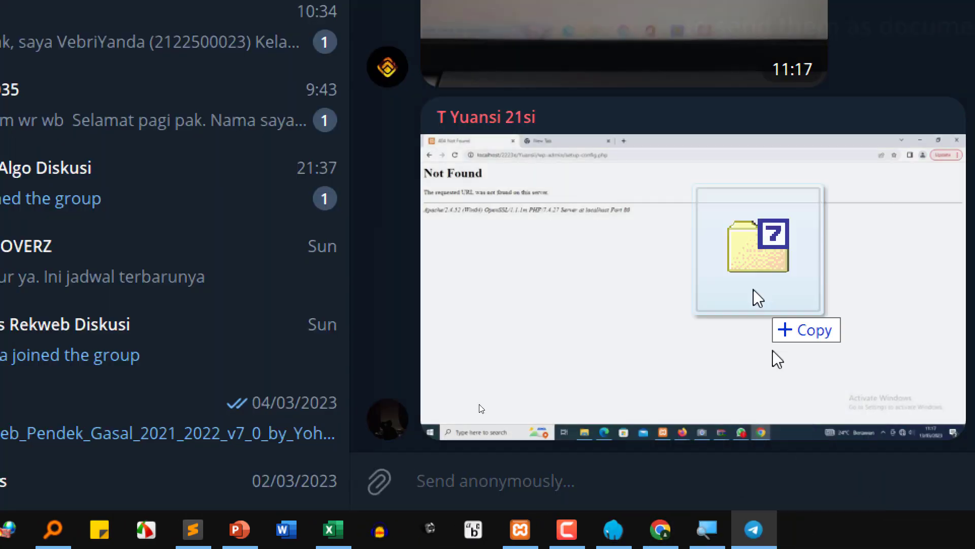
drag(758, 297, 762, 224)
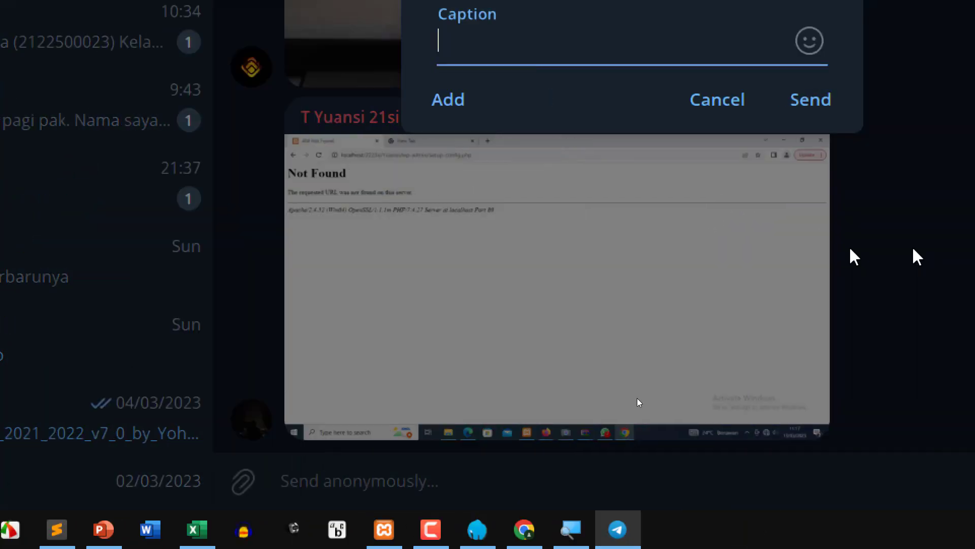
click(750, 99)
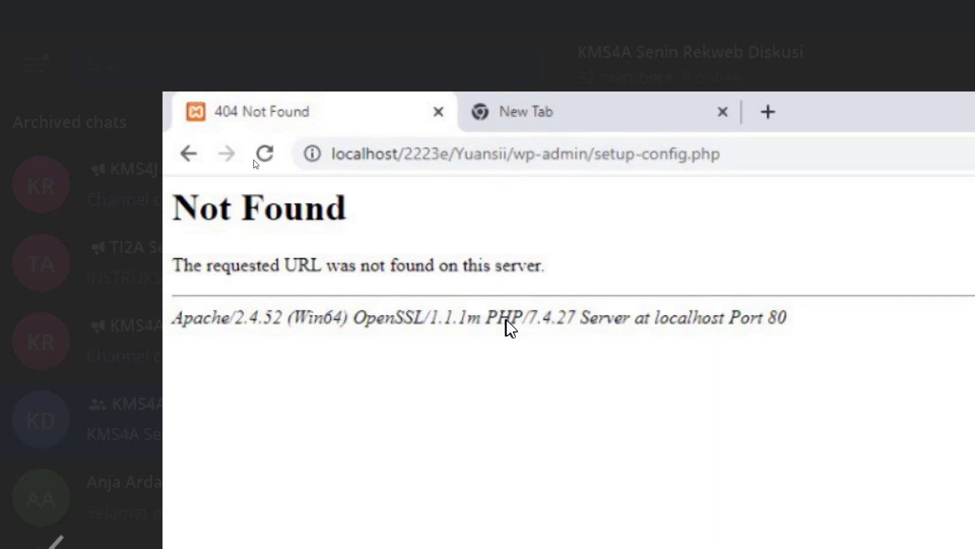
key(Escape)
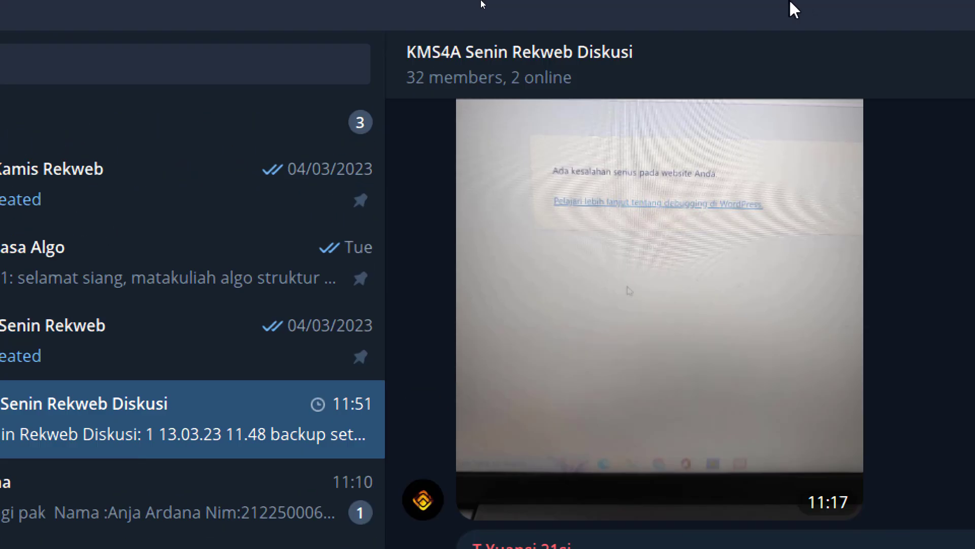
scroll(634, 281, up, 3)
scroll(672, 320, down, 3)
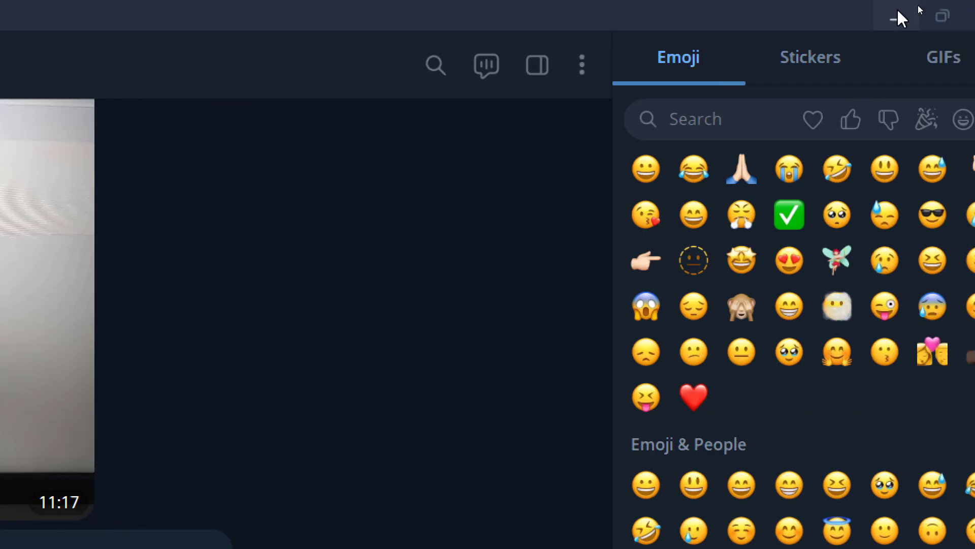
- Minimise Telegram, glance at the 2223e folder, and return to the PowerPoint course topics slide
click(898, 14)
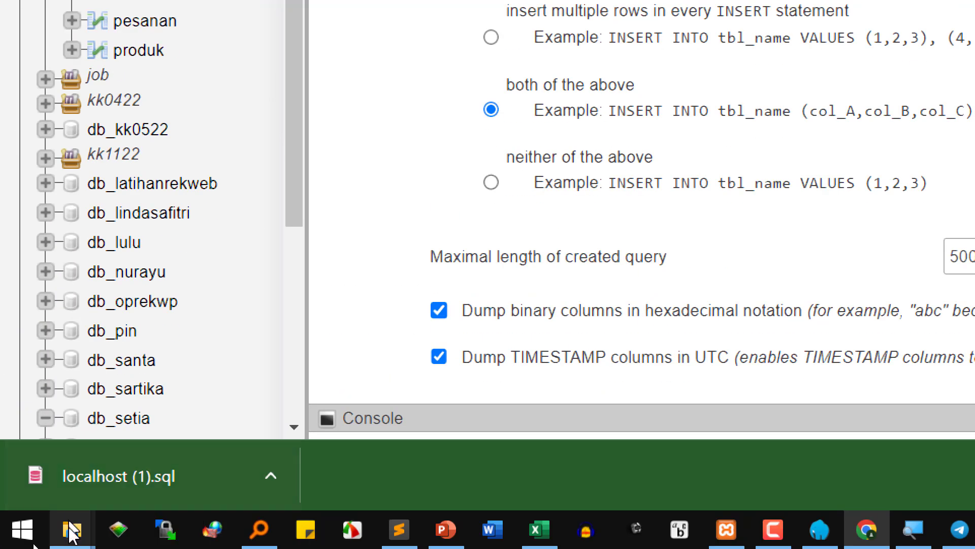
mouse_move(91, 535)
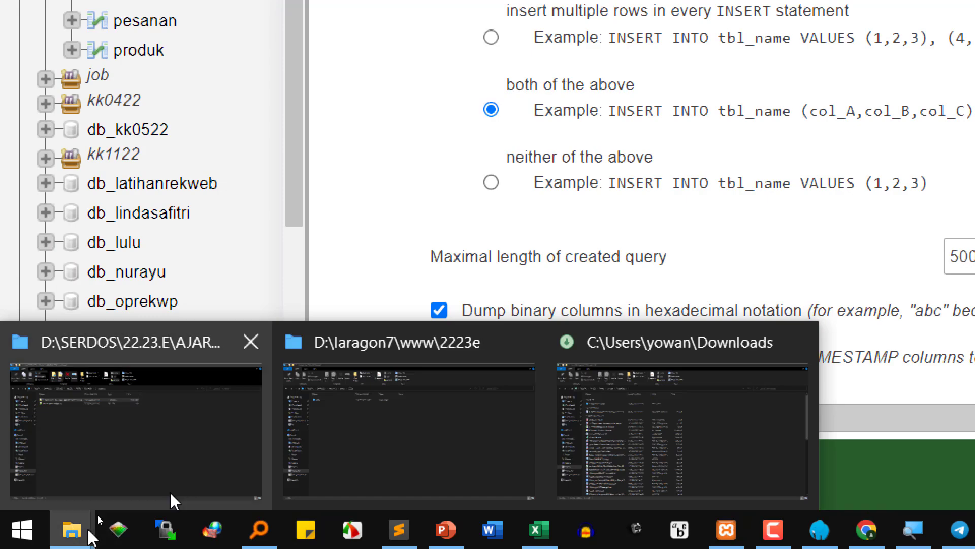
click(362, 430)
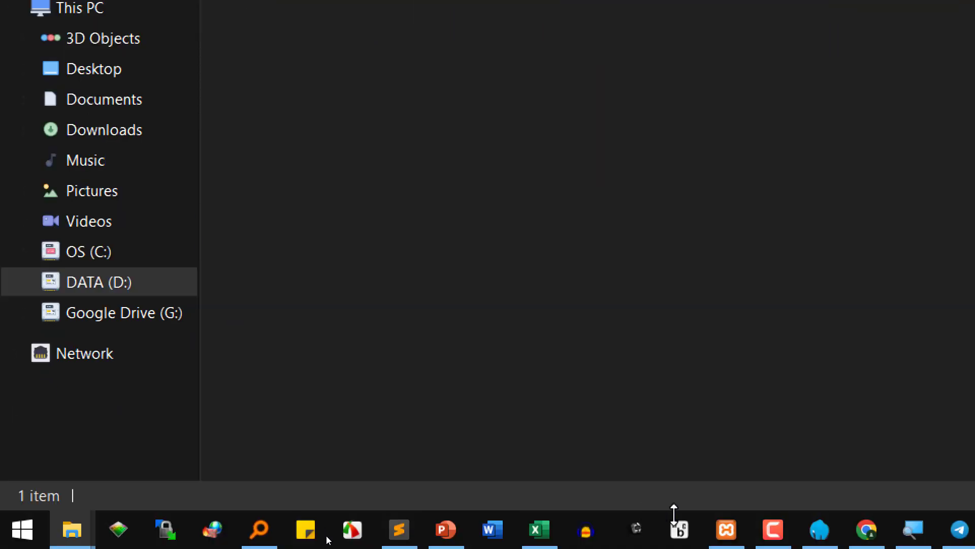
click(460, 534)
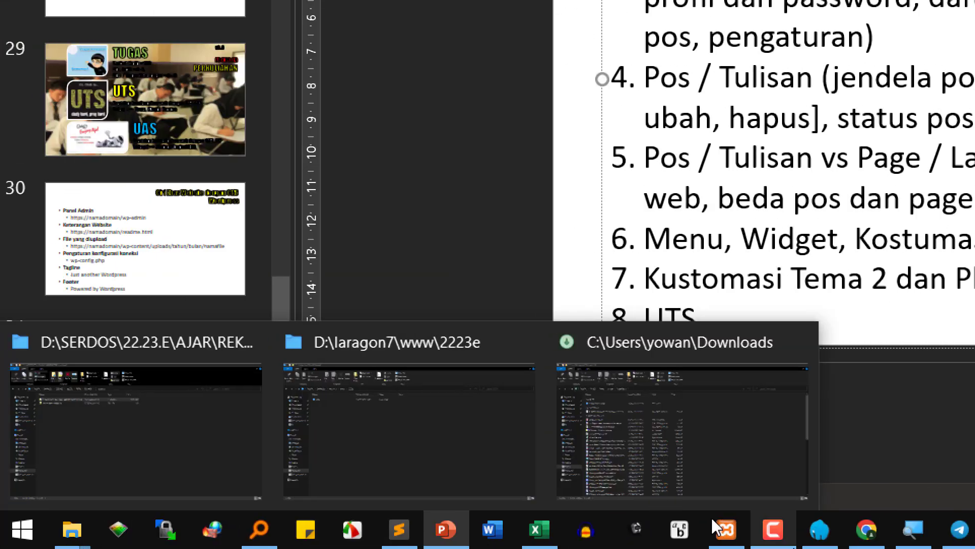
- Open phpMyAdmin's Databases list in Chrome and page through it to find db_setia
click(866, 529)
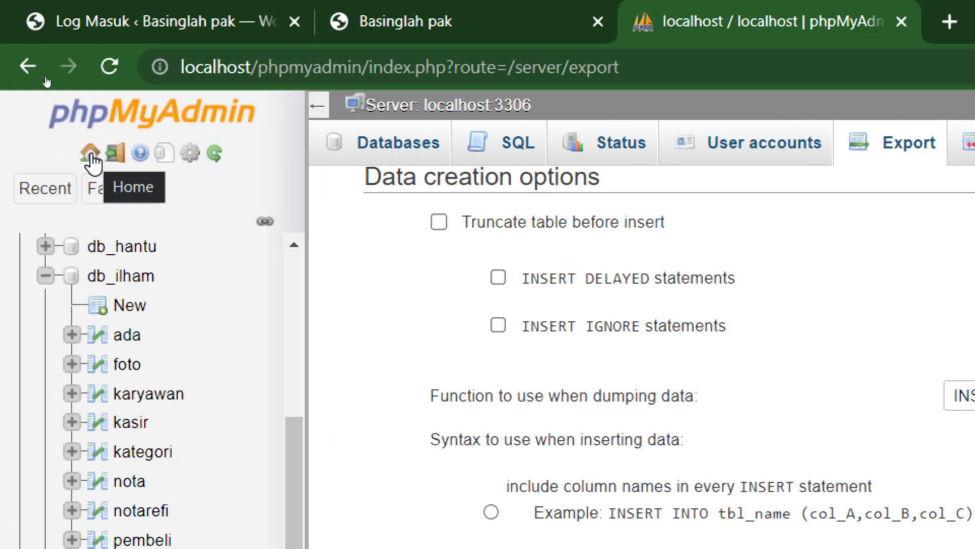
click(92, 156)
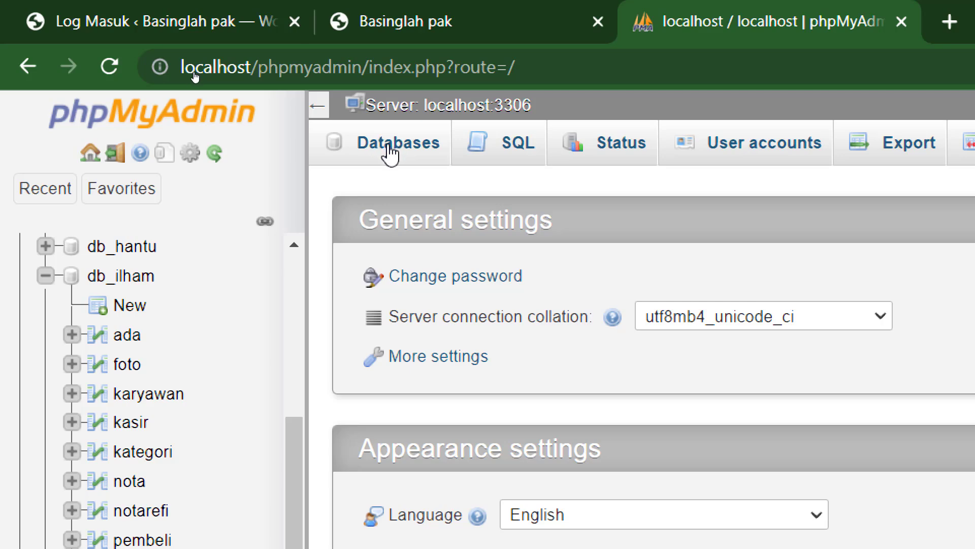
click(390, 154)
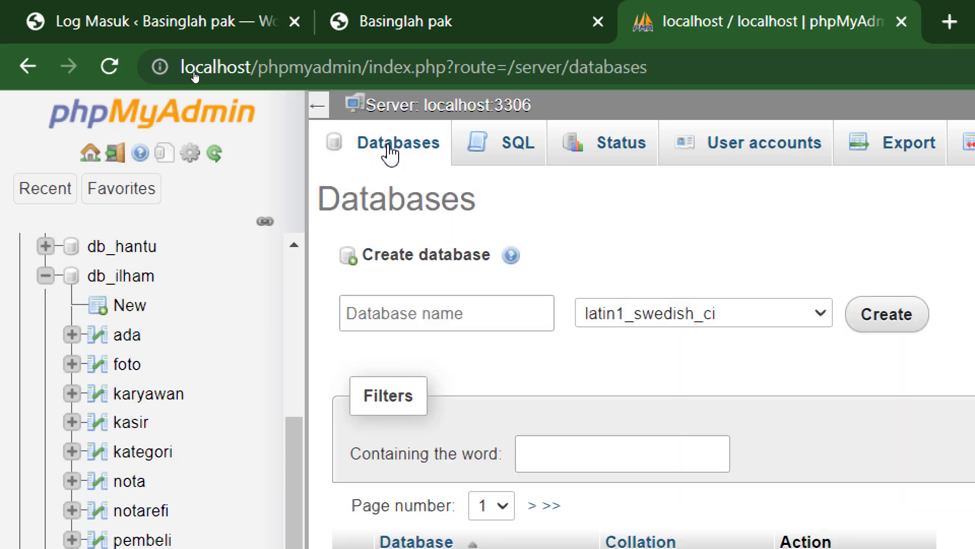
scroll(405, 311, down, 5)
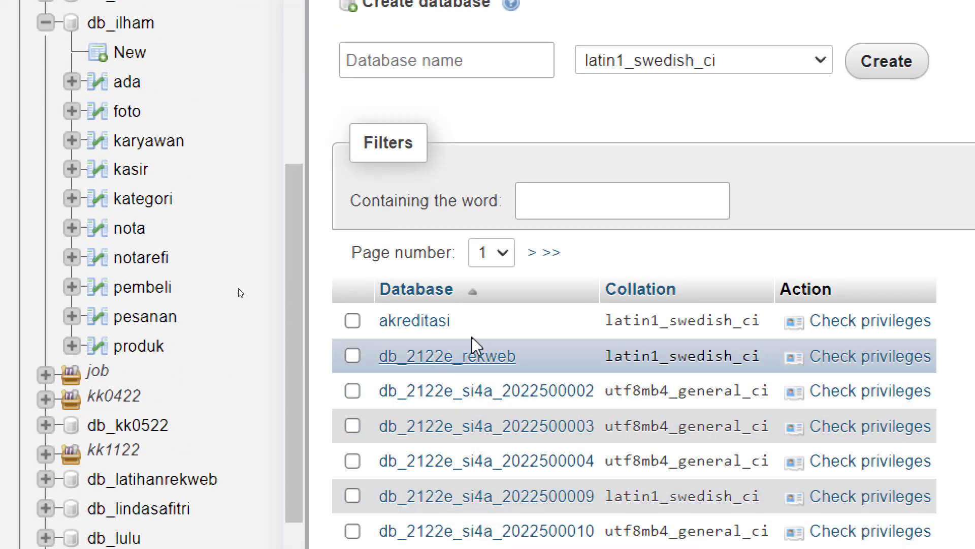
click(533, 254)
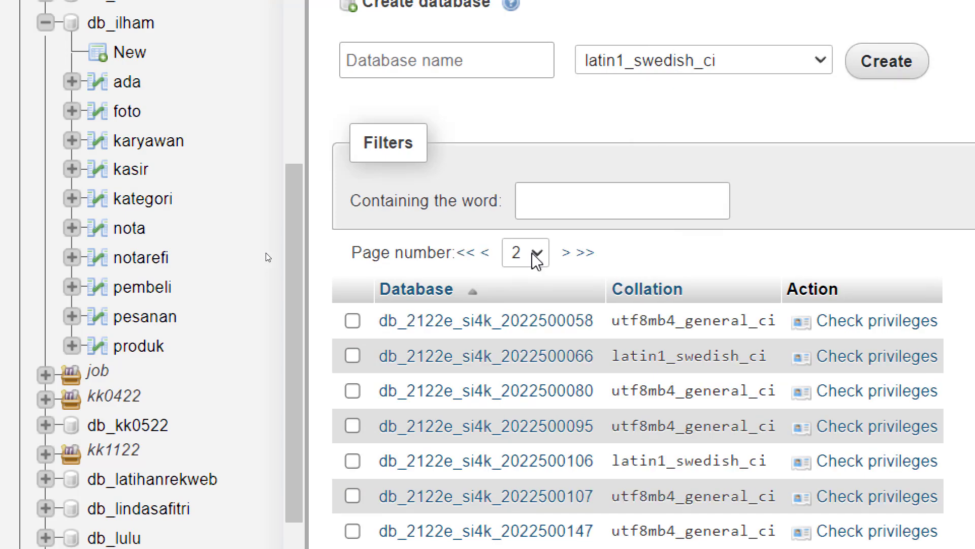
click(536, 256)
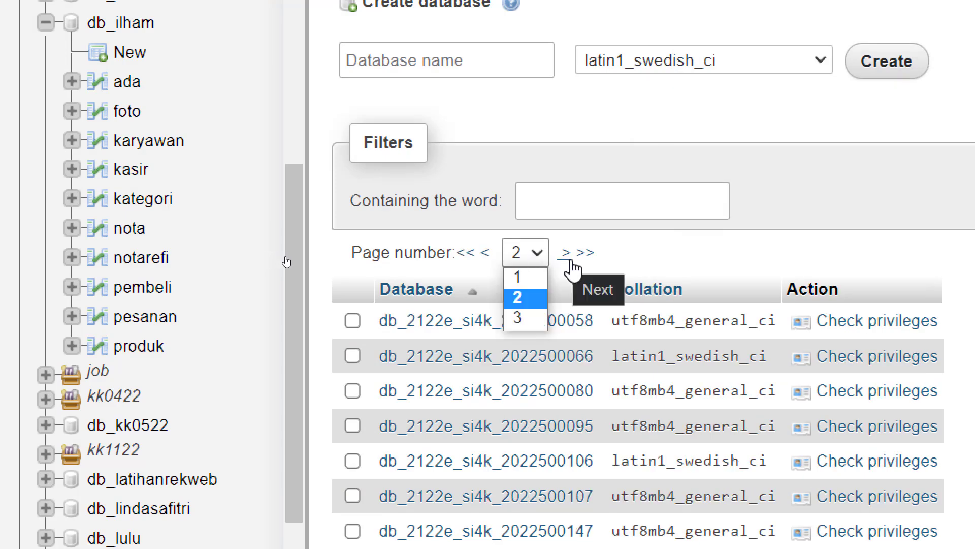
scroll(528, 528, down, 10)
scroll(574, 505, down, 6)
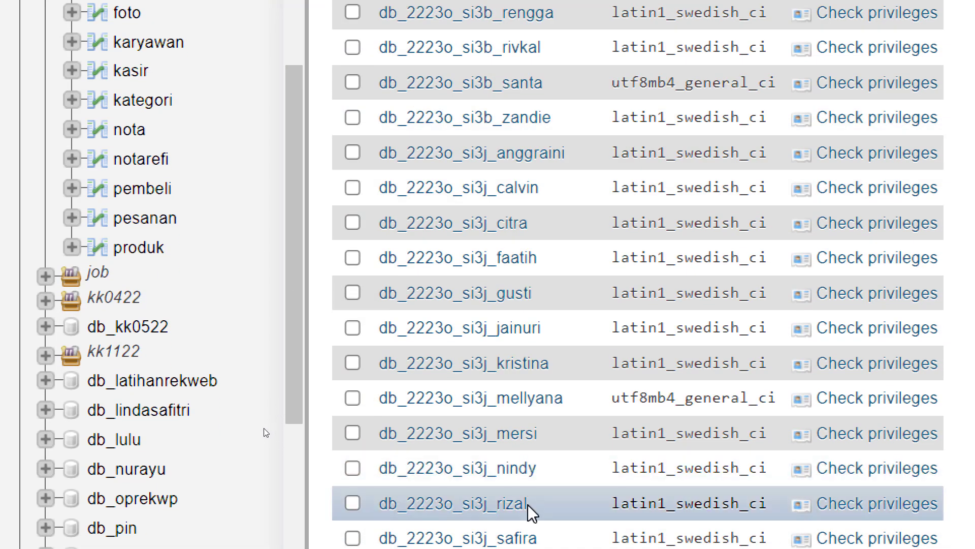
scroll(529, 510, down, 5)
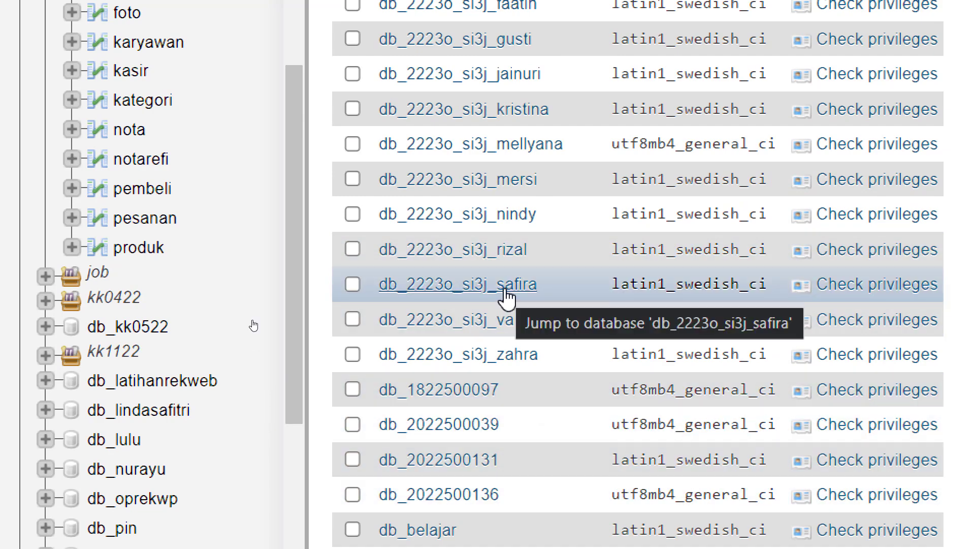
scroll(480, 538, down, 1)
scroll(479, 539, down, 7)
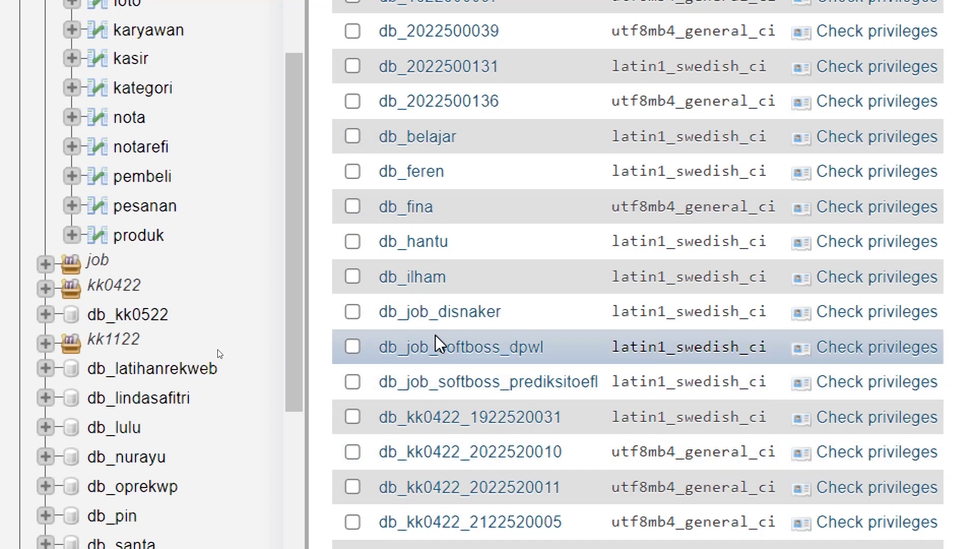
scroll(442, 314, down, 5)
scroll(465, 478, down, 7)
scroll(418, 528, down, 4)
- Tick db_setia, drop it and confirm the deletion
click(347, 448)
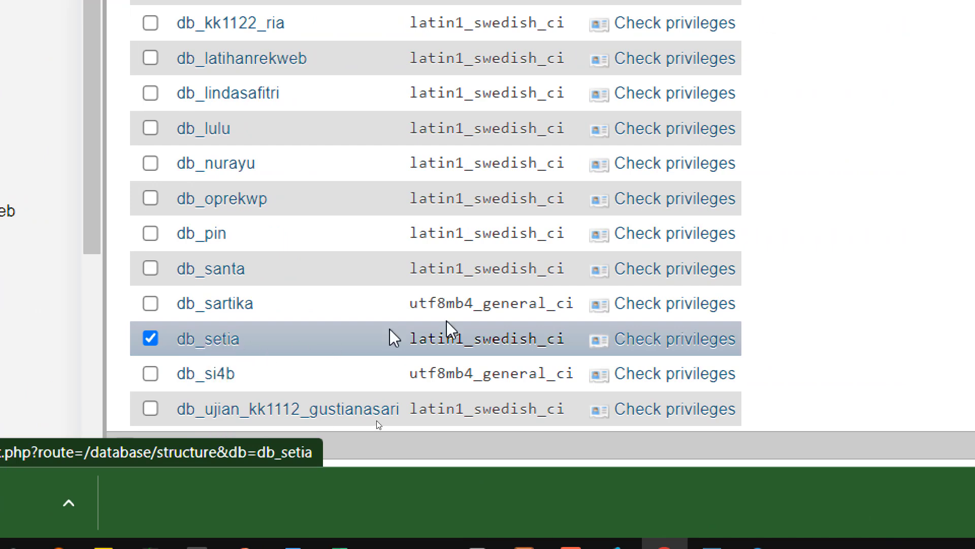
scroll(658, 350, down, 8)
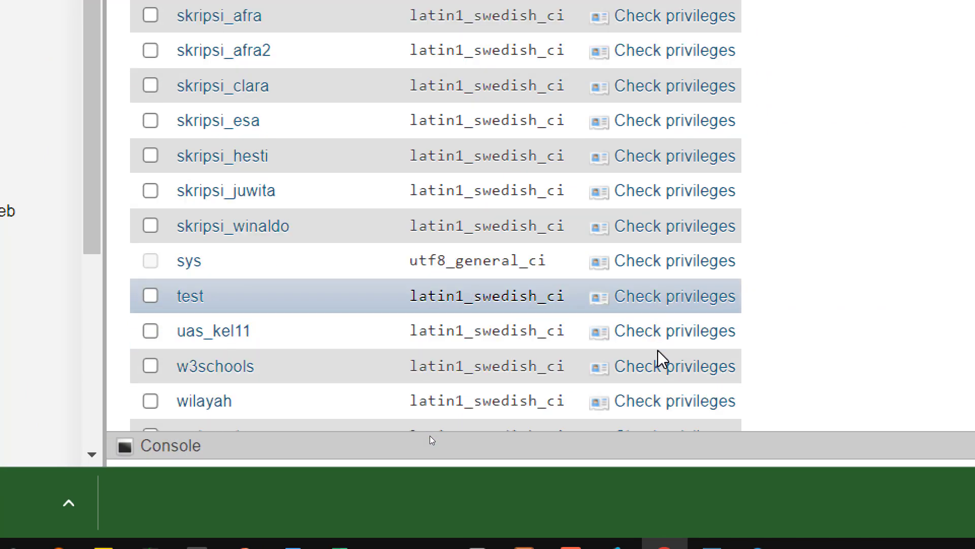
scroll(660, 358, down, 5)
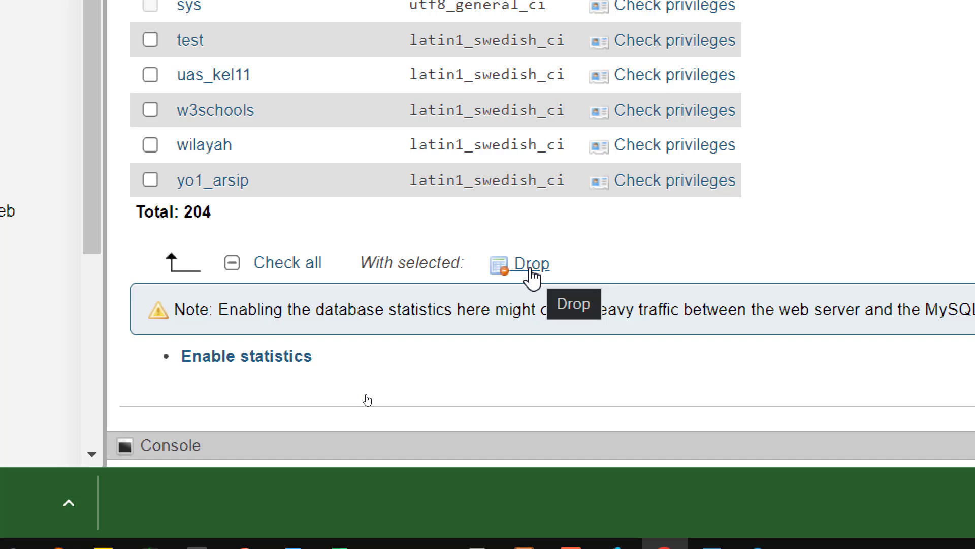
click(529, 277)
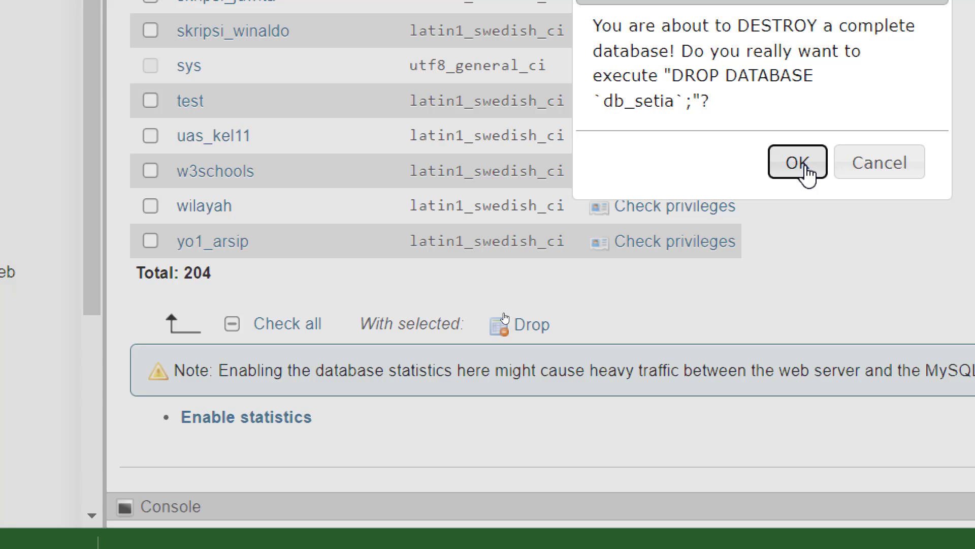
click(806, 168)
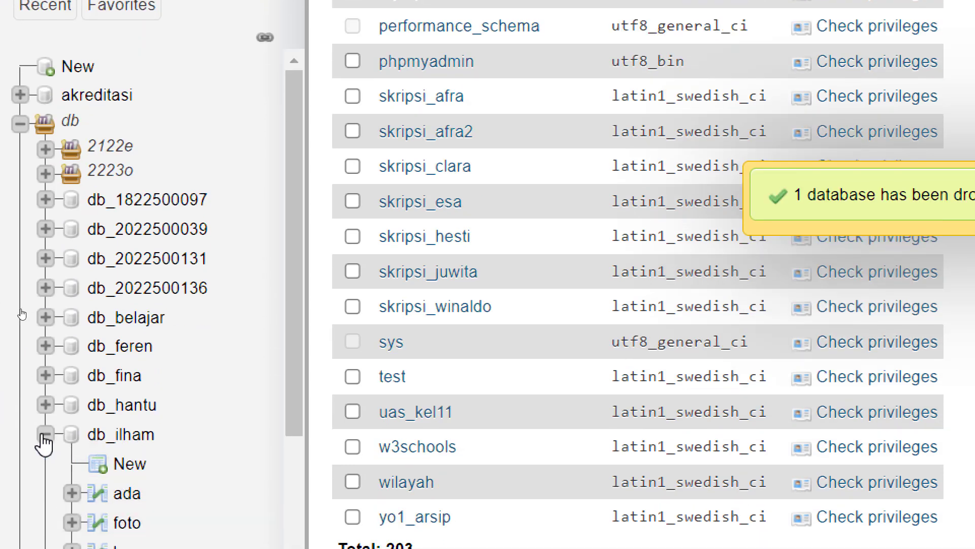
click(45, 435)
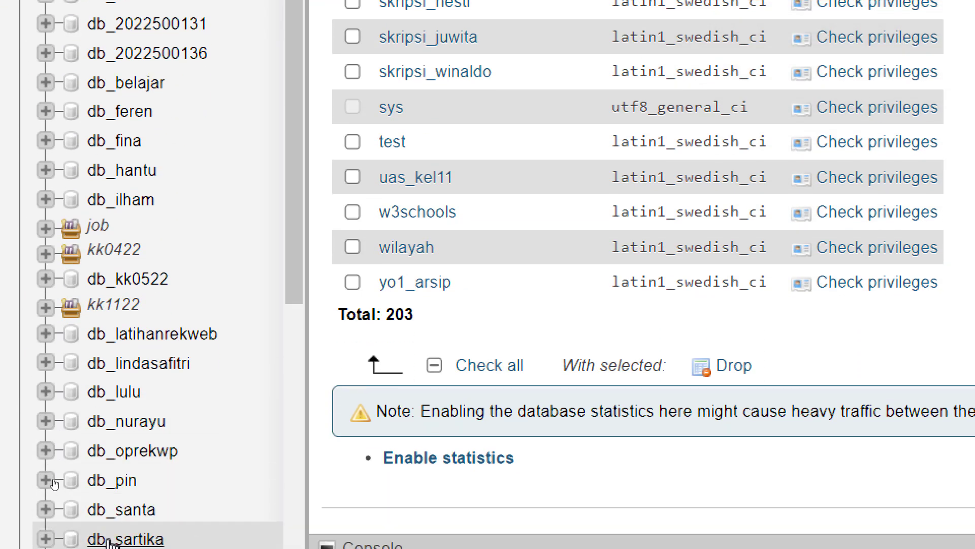
scroll(148, 391, down, 3)
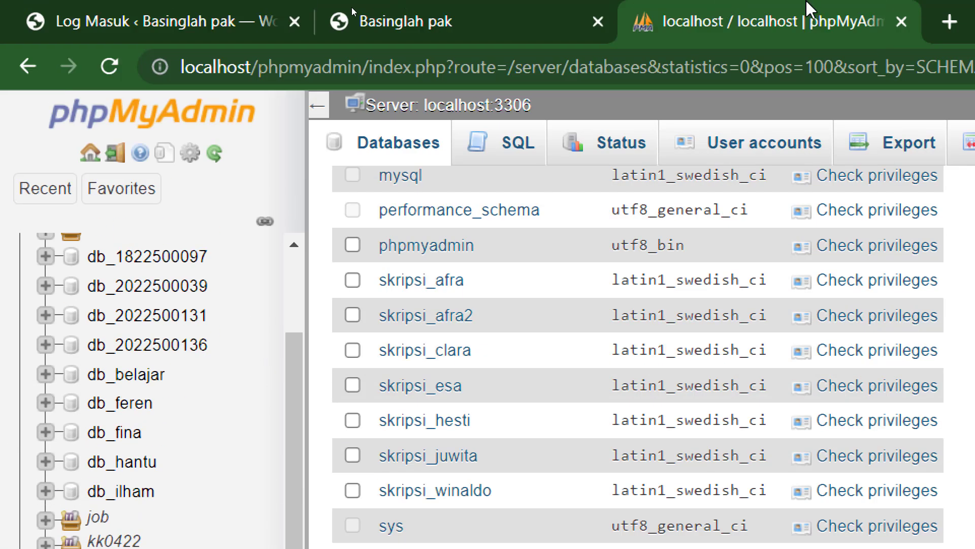
- Reload localhost/2223e/setia/ to see the database connection error, comparing the login and phpMyAdmin tabs
click(532, 8)
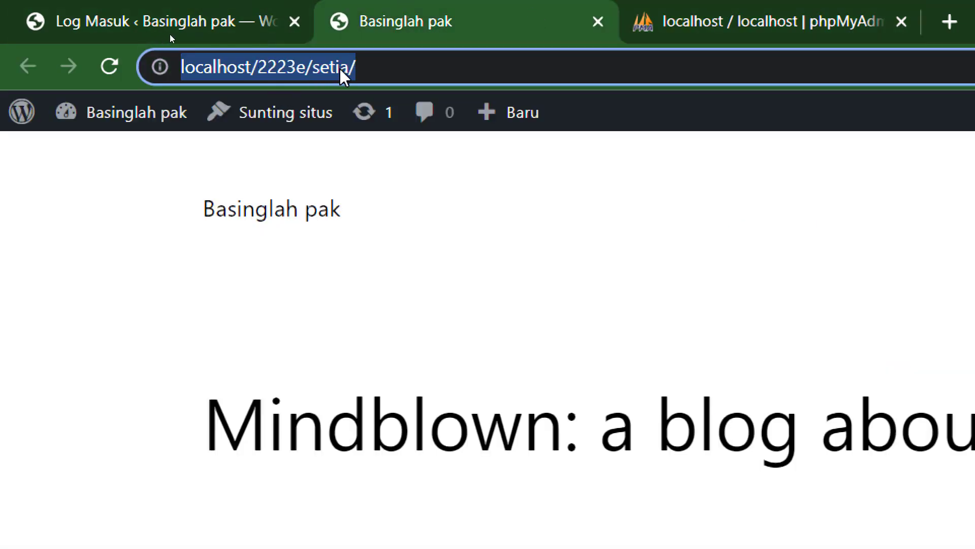
click(366, 67)
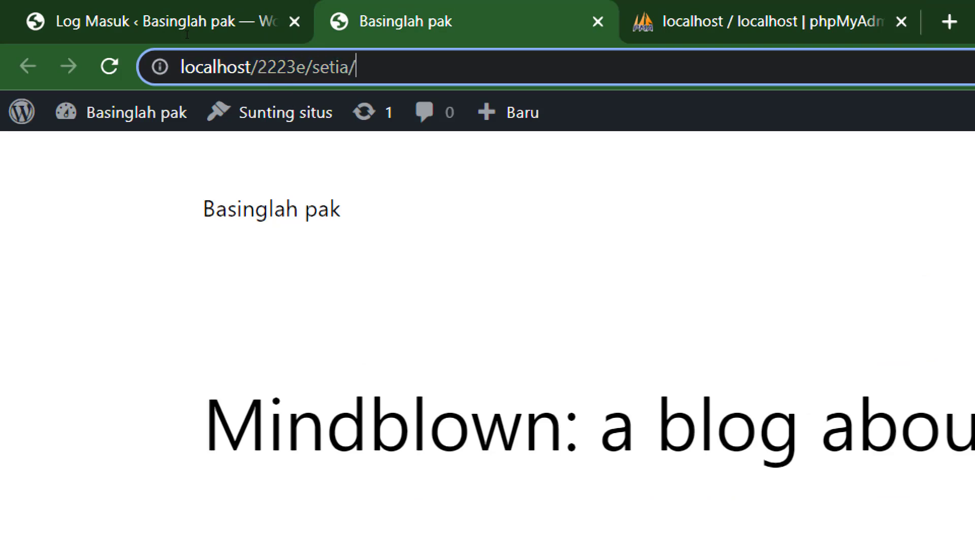
key(Return)
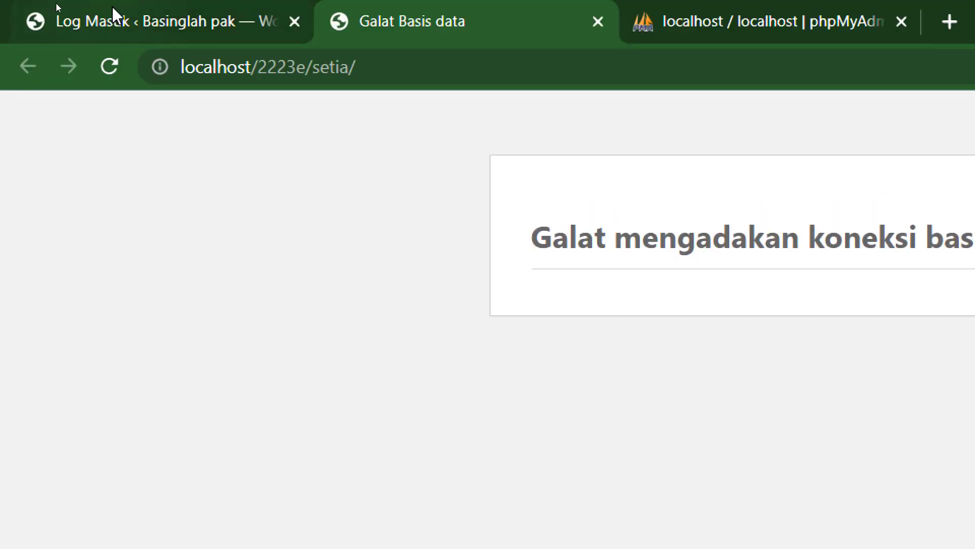
click(114, 11)
click(415, 21)
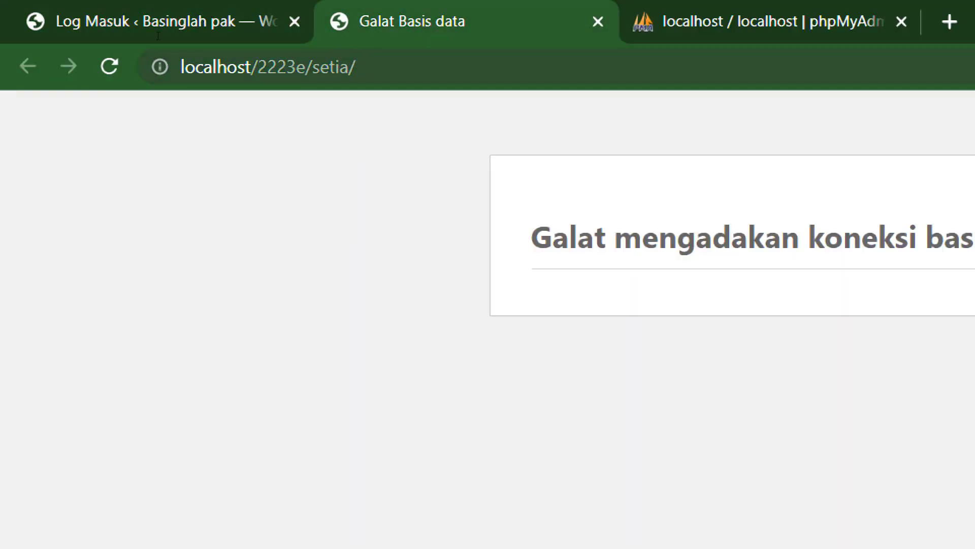
click(325, 67)
click(231, 18)
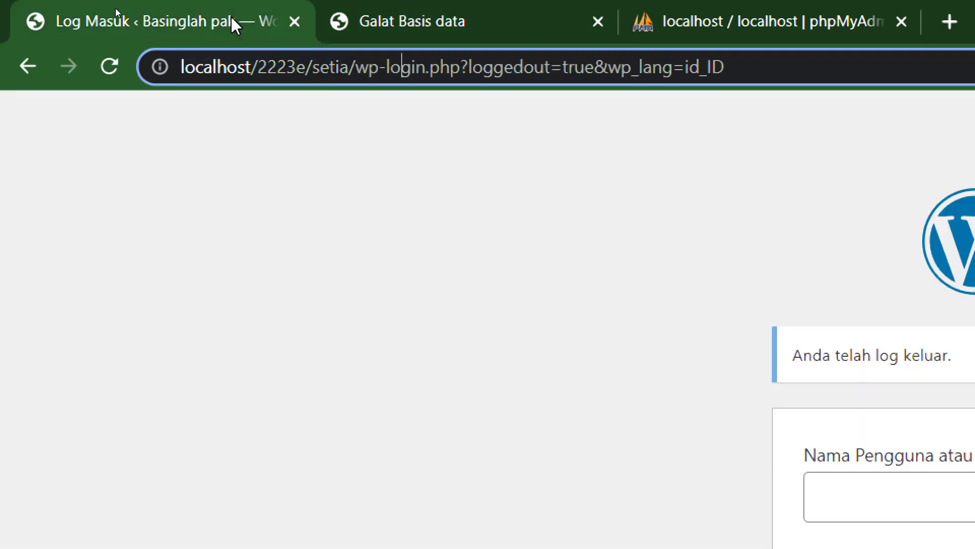
click(494, 24)
click(767, 30)
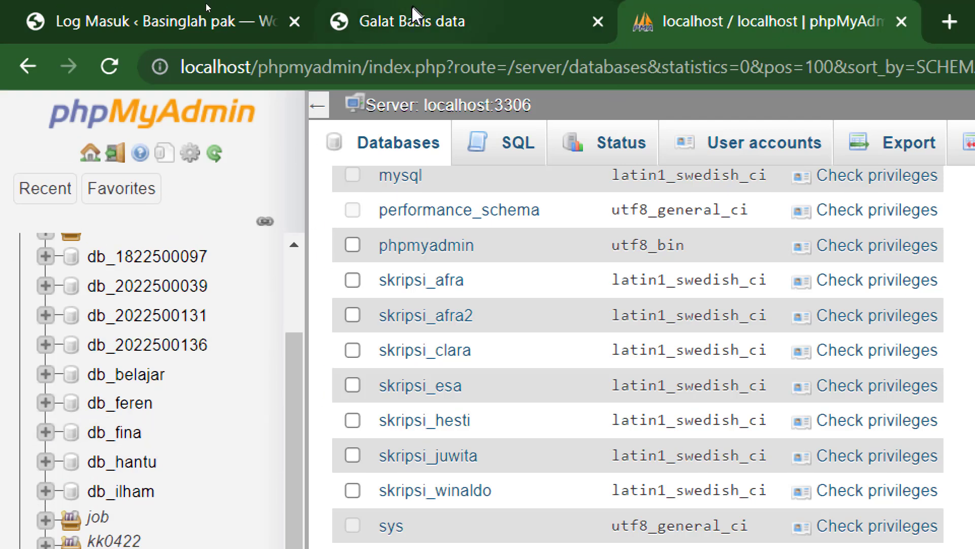
click(412, 10)
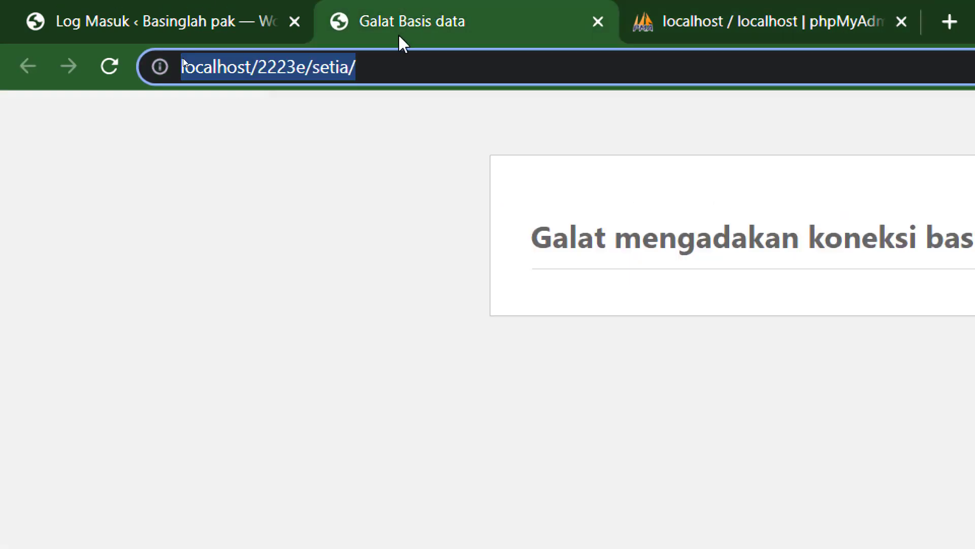
- Permanently delete the setia folder in 2223e with Shift+Delete, confirming Yes on the second attempt
mouse_move(72, 528)
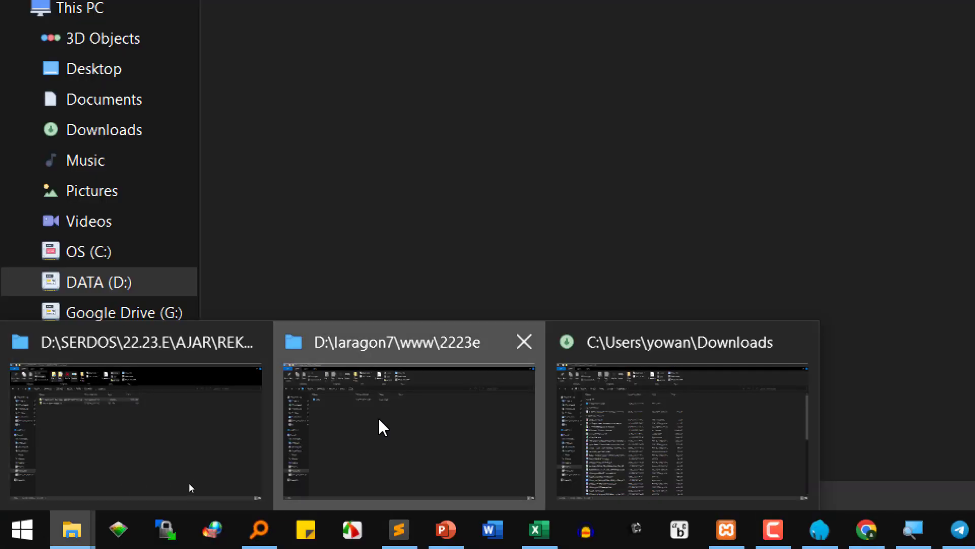
click(378, 417)
click(264, 285)
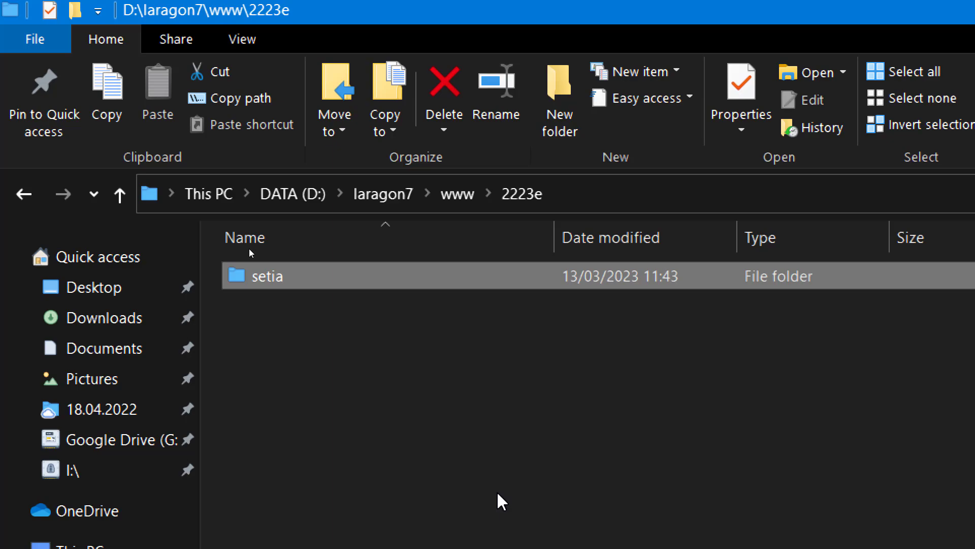
key(shift+Delete)
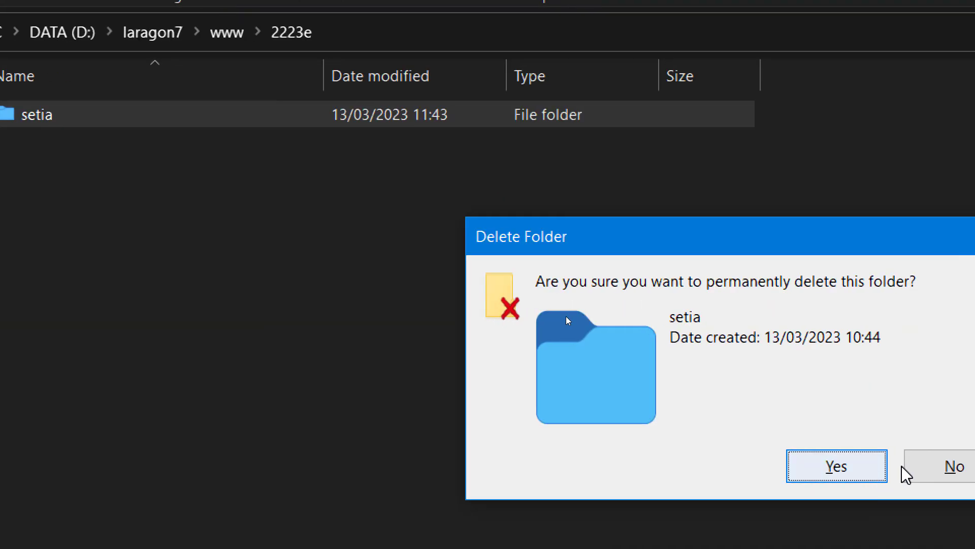
click(928, 466)
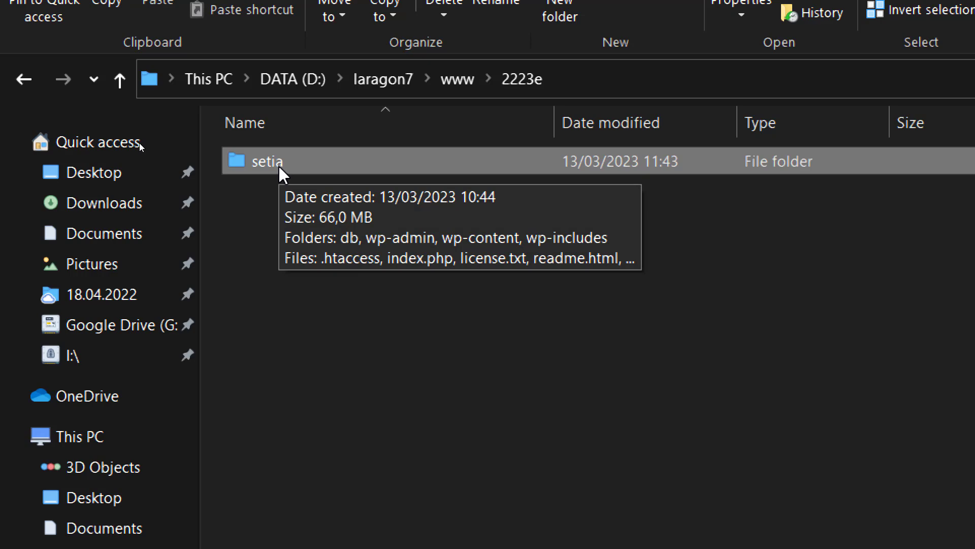
key(shift+Delete)
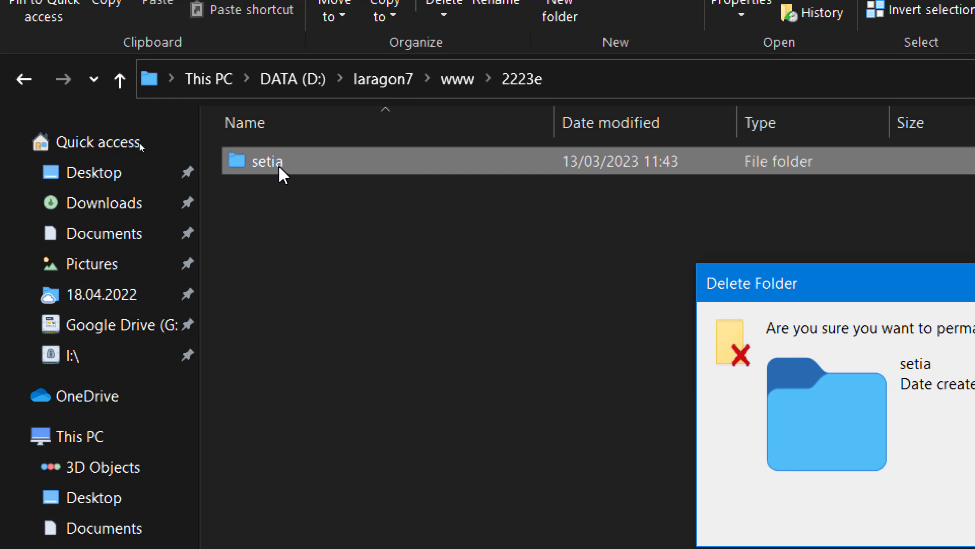
drag(752, 284, 313, 222)
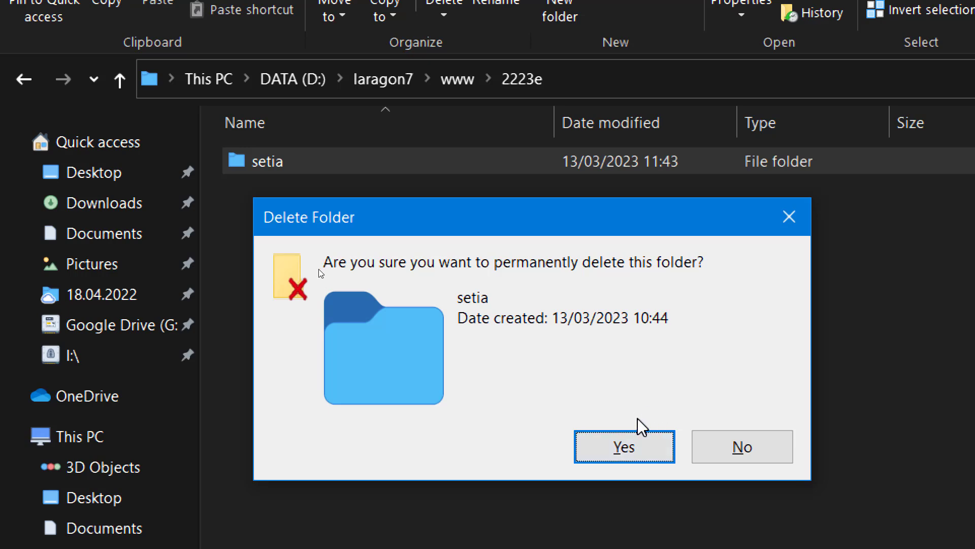
click(611, 452)
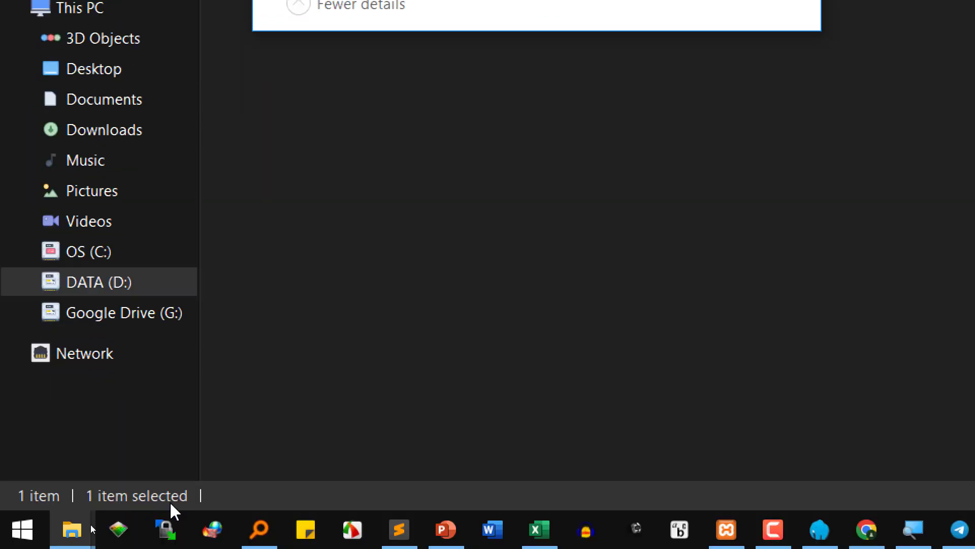
- Close the konfig.php and wp-config.php tabs in Sublime Text and retry deleting the setia folder
click(399, 531)
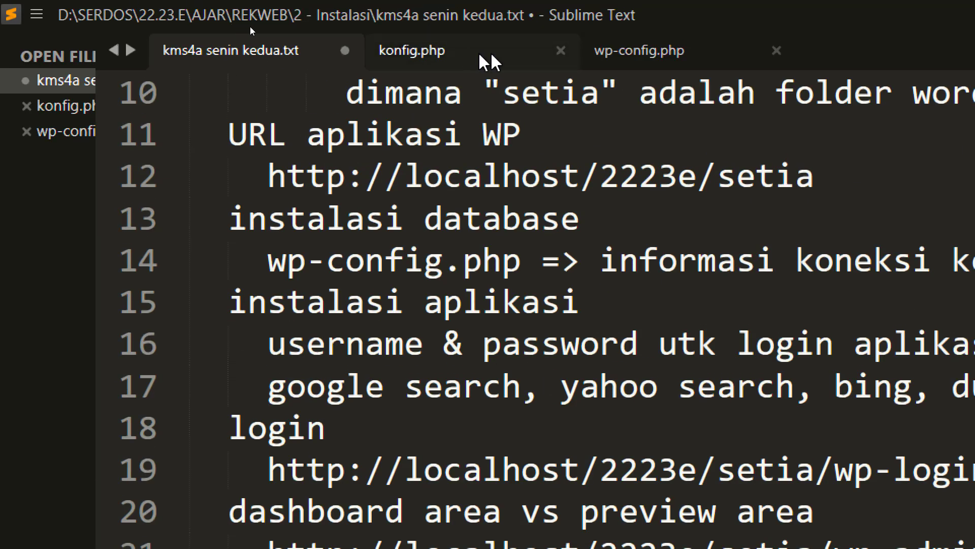
click(495, 59)
click(752, 63)
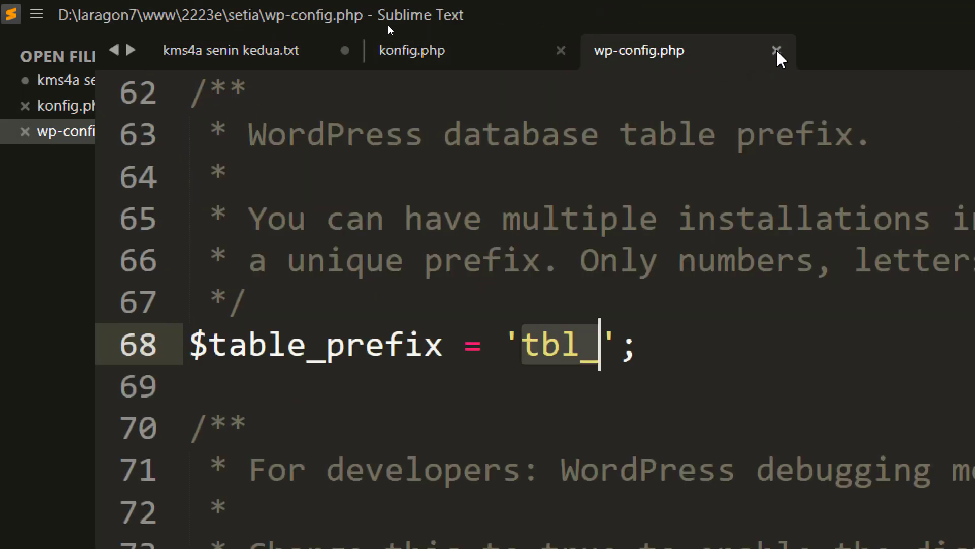
click(777, 50)
click(561, 51)
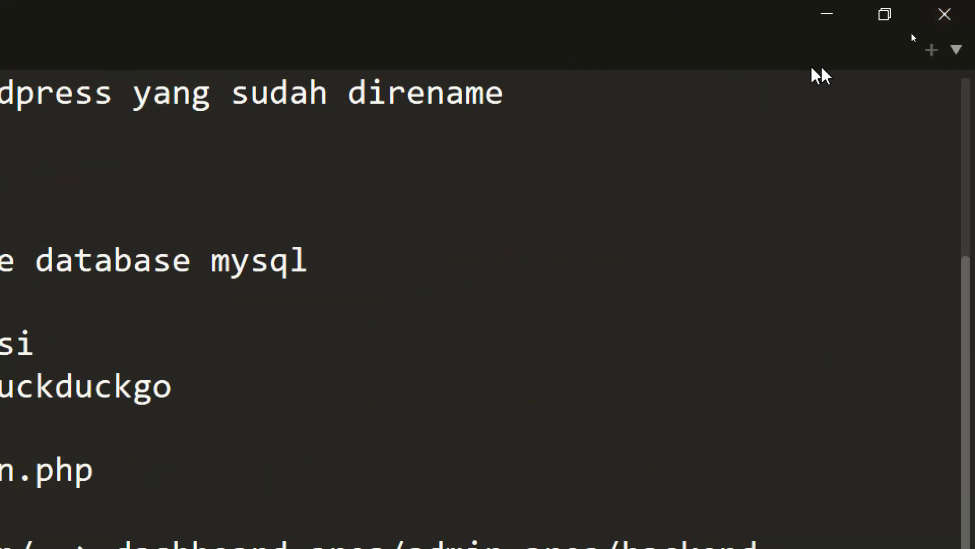
click(830, 22)
click(502, 356)
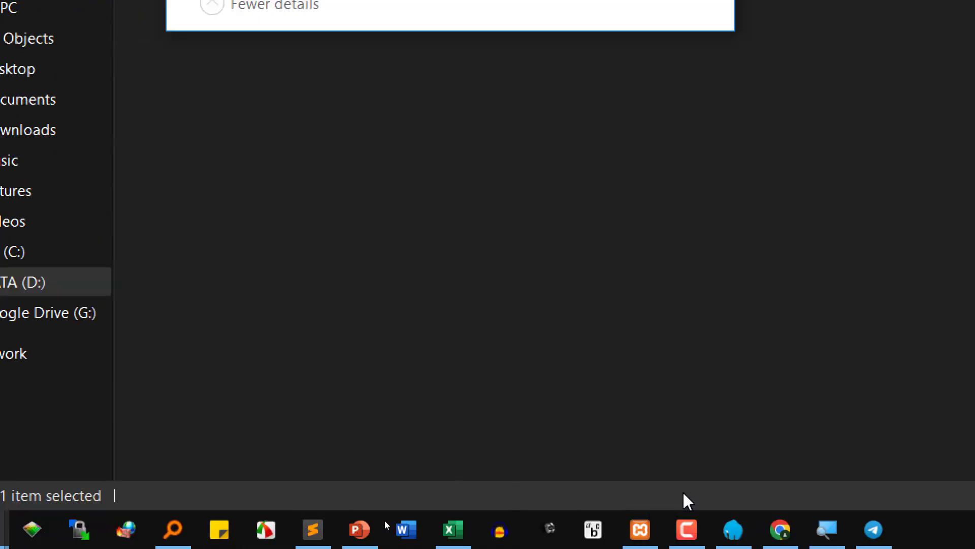
- Close the browser and retry deleting the setia folder
click(785, 536)
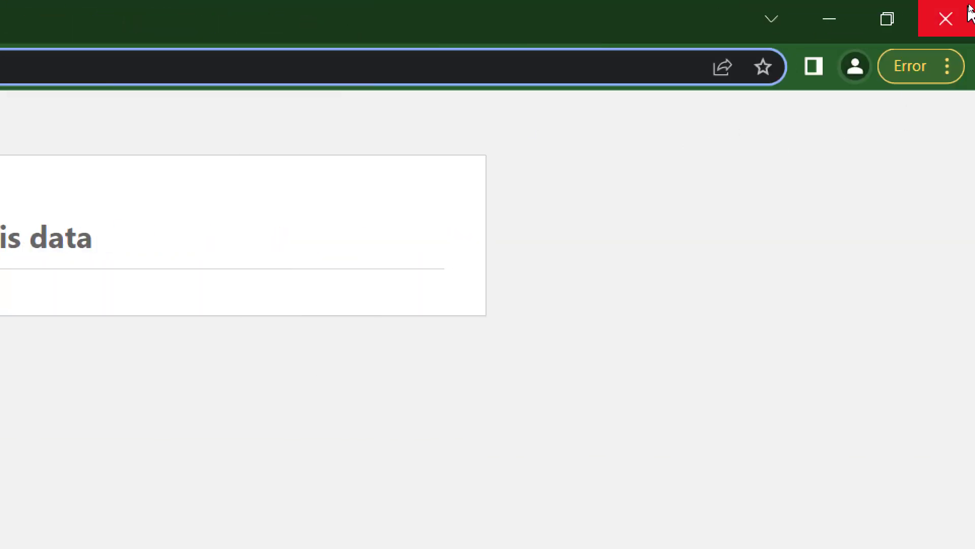
click(940, 18)
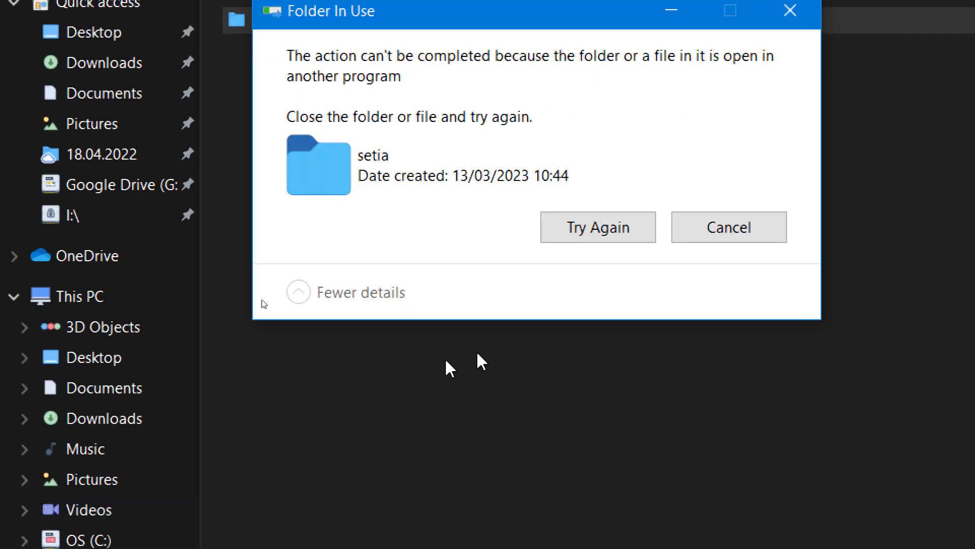
click(597, 231)
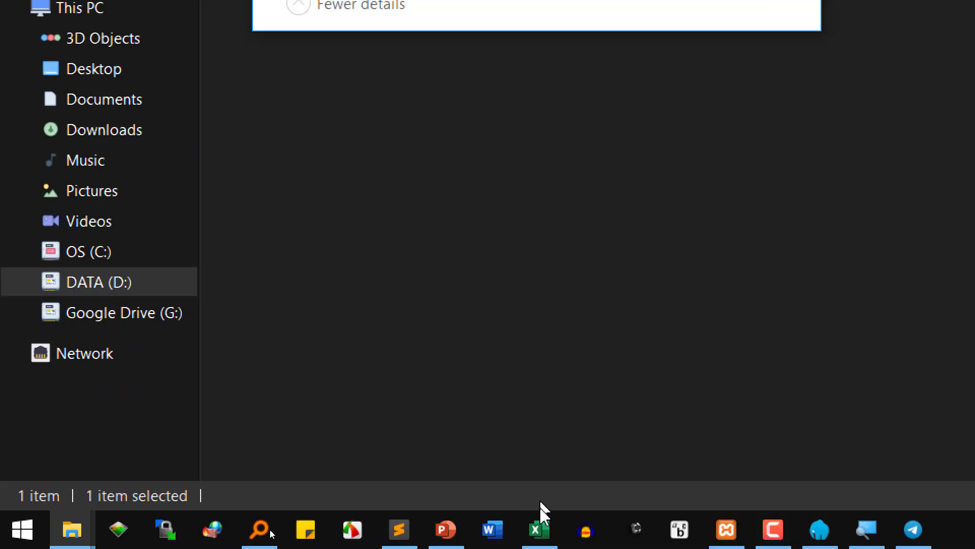
- Save the notes and close Sublime Text so setia deletes, then reset Magnifier to 100% and show PowerPoint
click(399, 535)
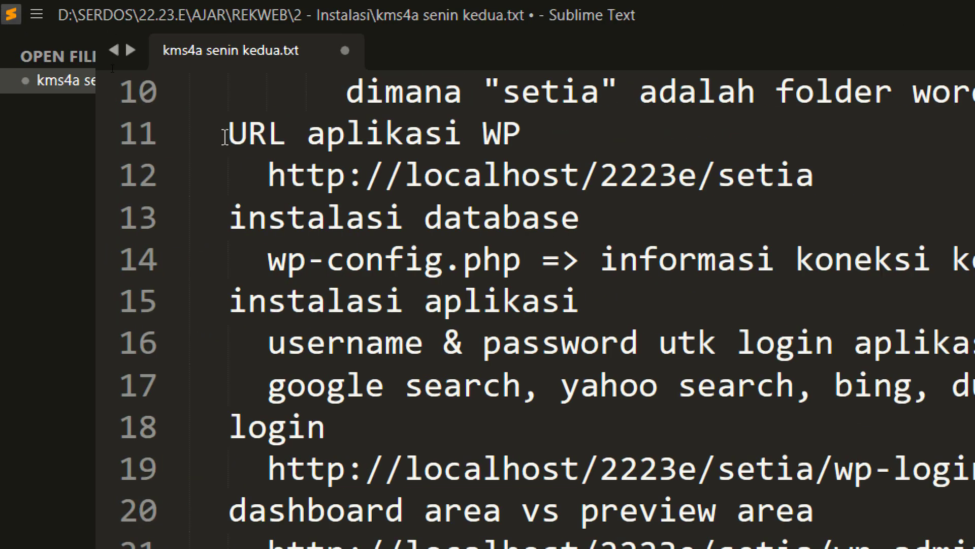
key(ctrl+s)
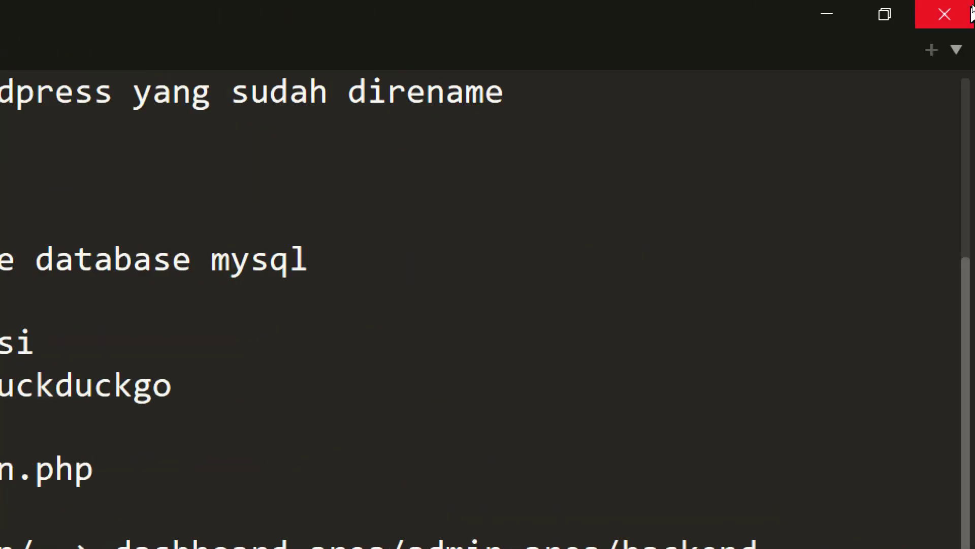
click(961, 13)
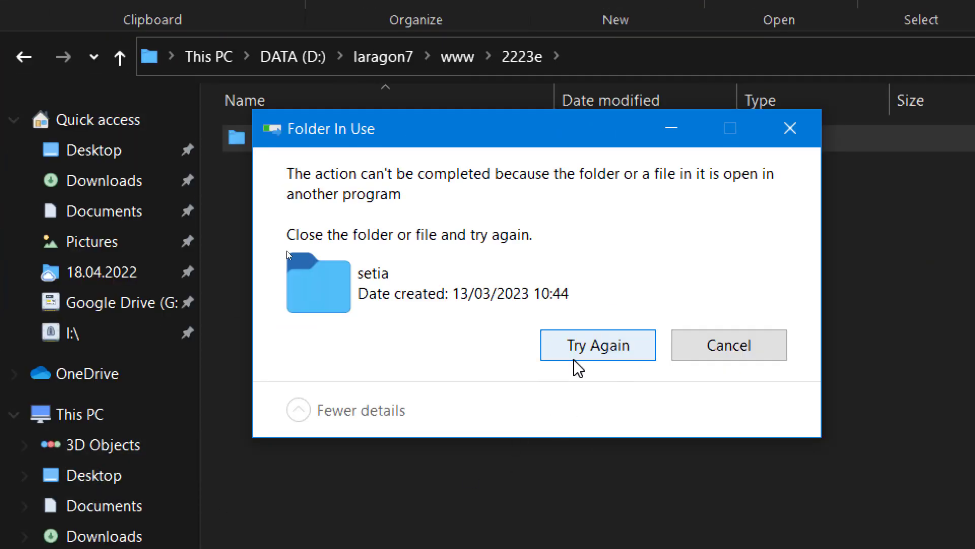
click(576, 356)
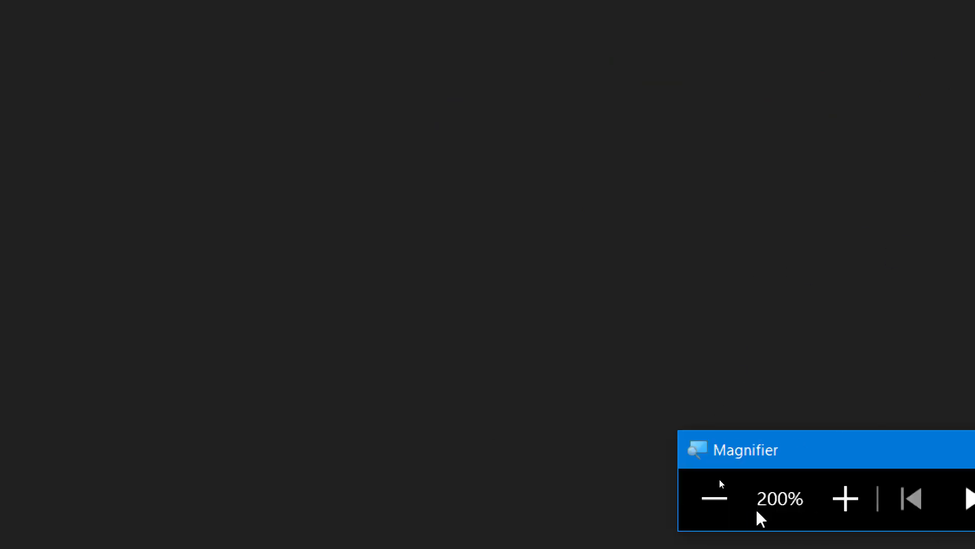
click(725, 503)
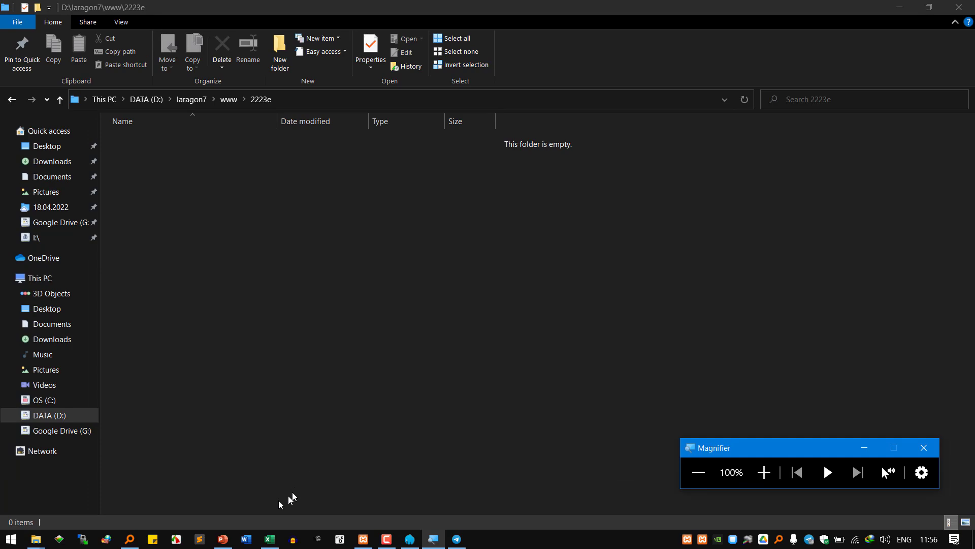
click(222, 538)
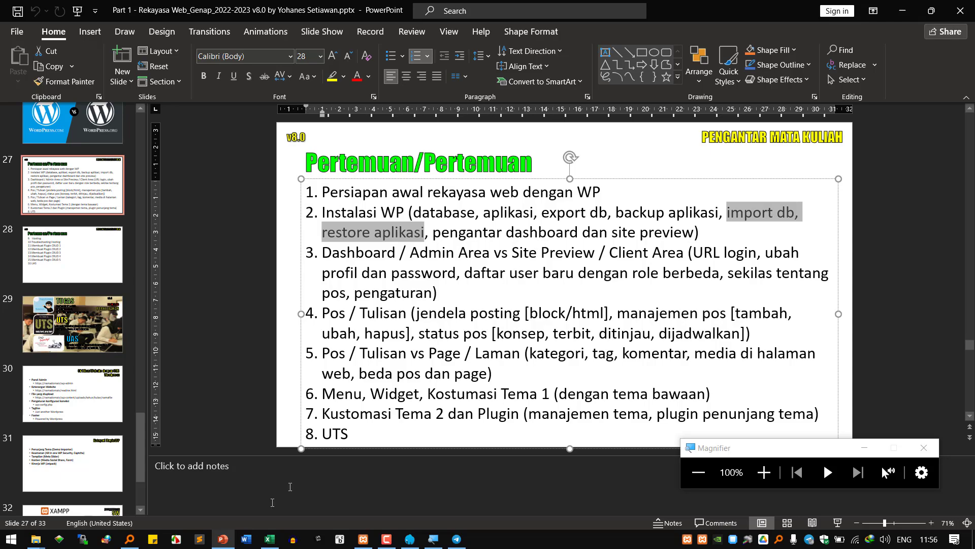
- Type 'taruh selain di htdocs, misalnya flashdisk atau telegram' on line 26 of the notes
click(199, 539)
click(204, 385)
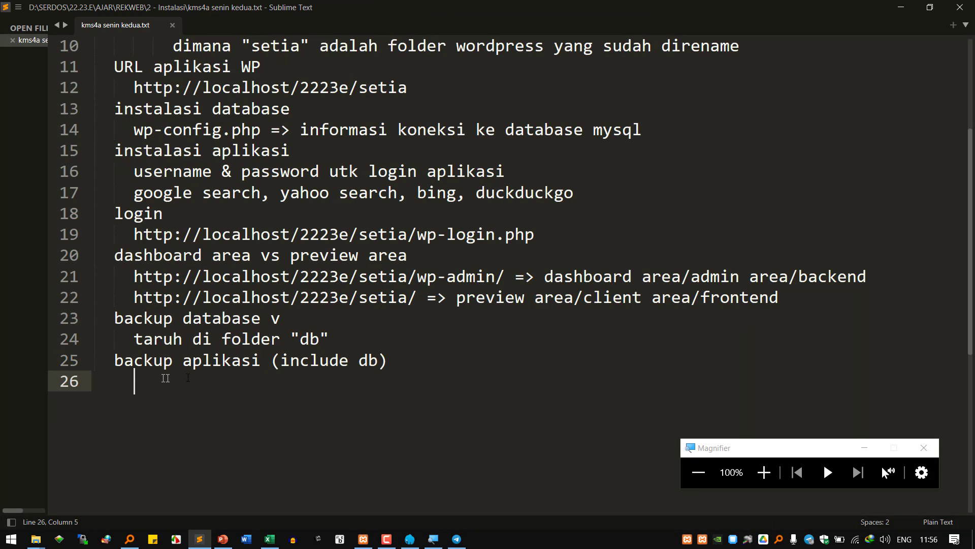
text(taru)
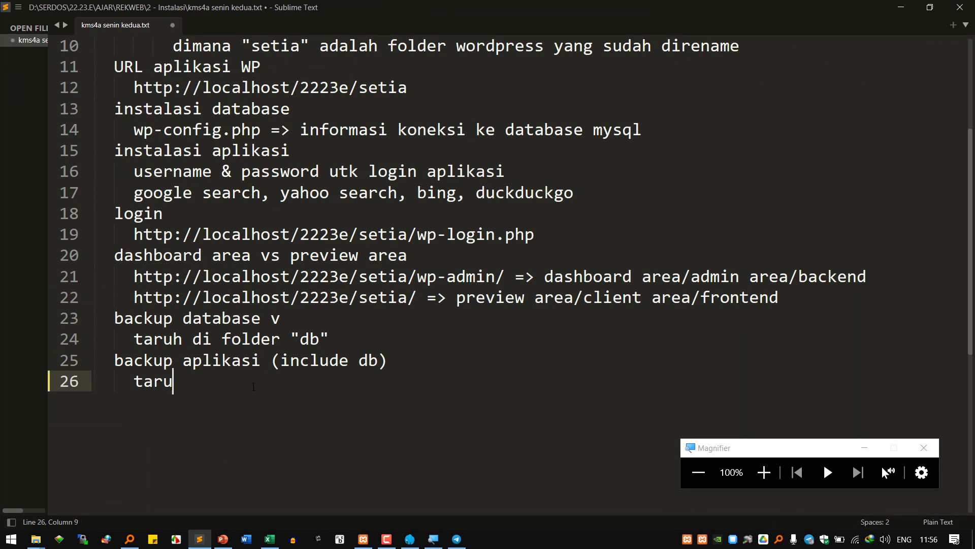
text(h selain di )
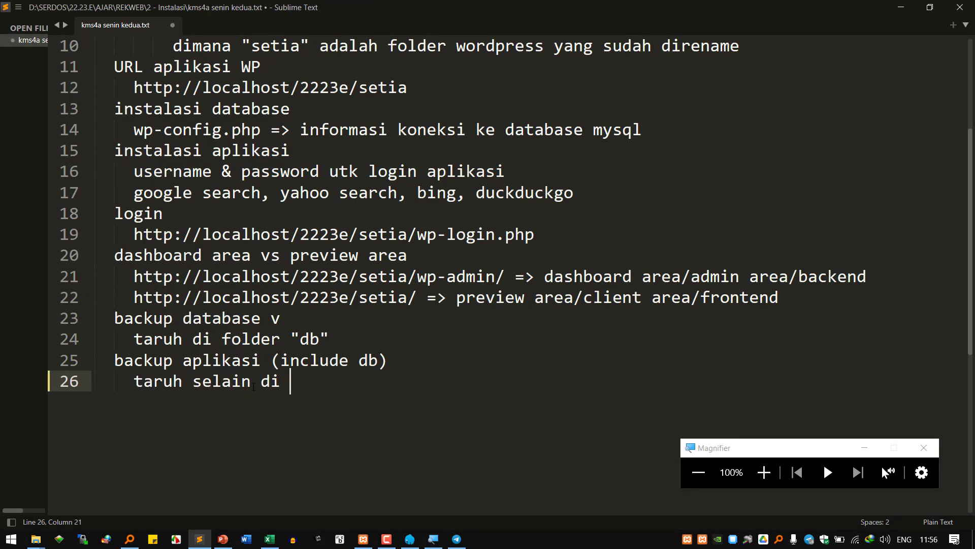
text(htdocs)
text(, misalnya )
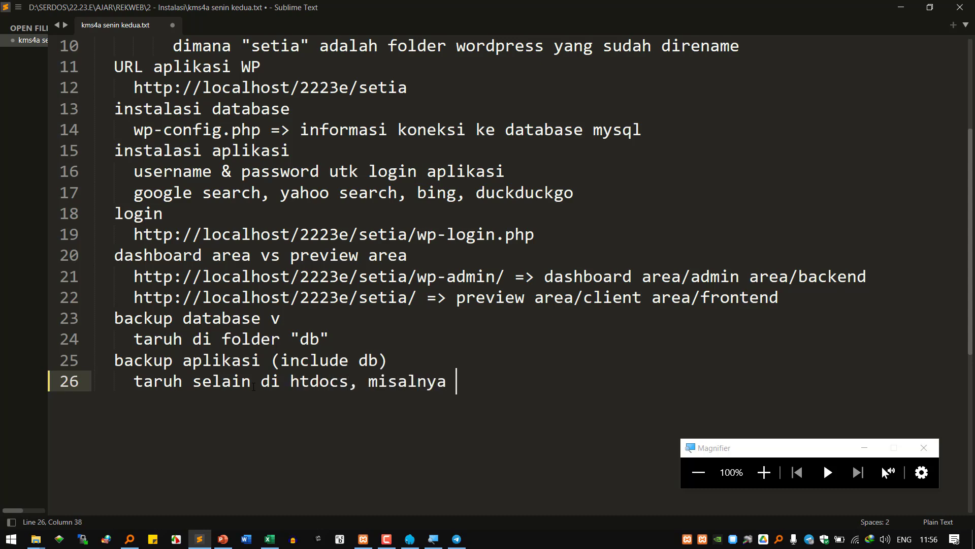
text(flashdis)
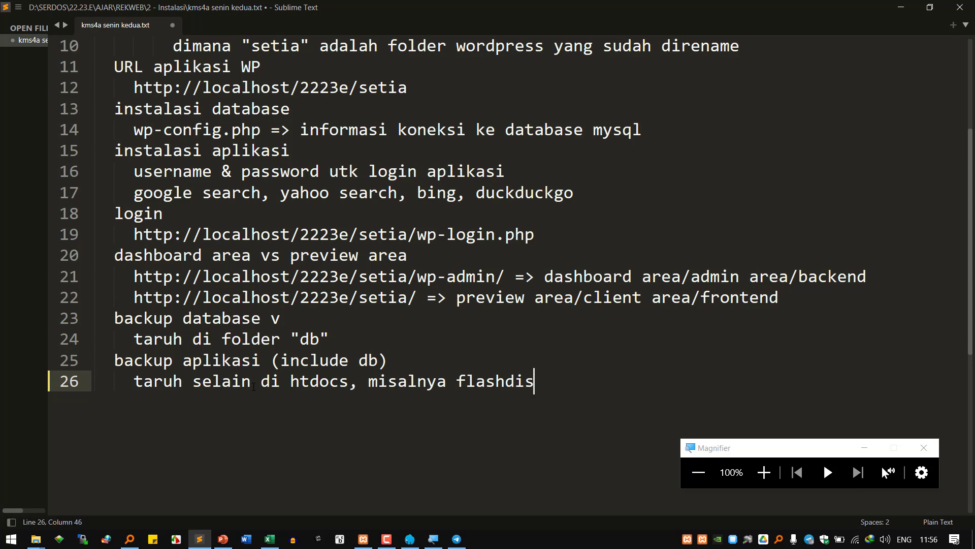
text(k atau telegram)
- Add a 'restore wordpress' heading below and append '(7z, zip, rar)' to line 26
key(Return)
key(BackSpace)
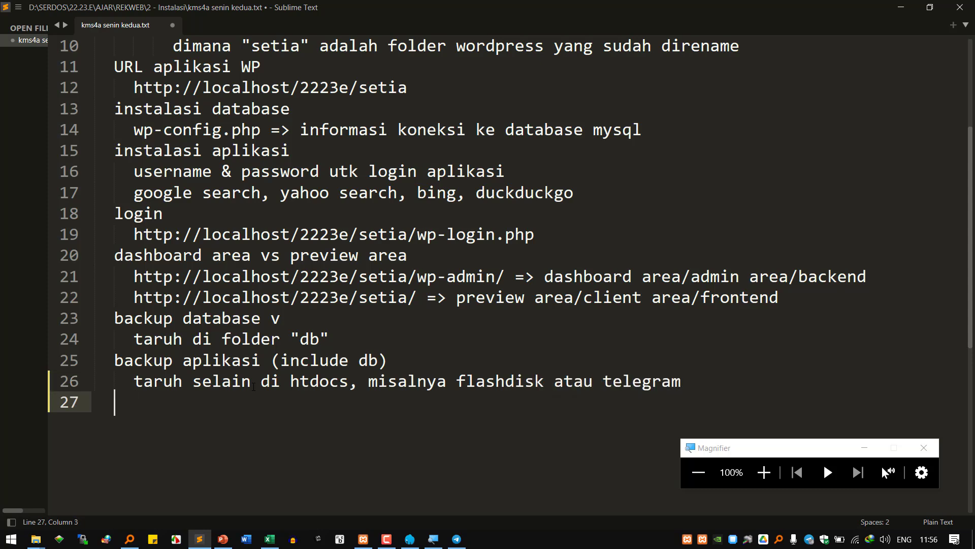
text(restore wordpress)
key(Return)
key(Tab)
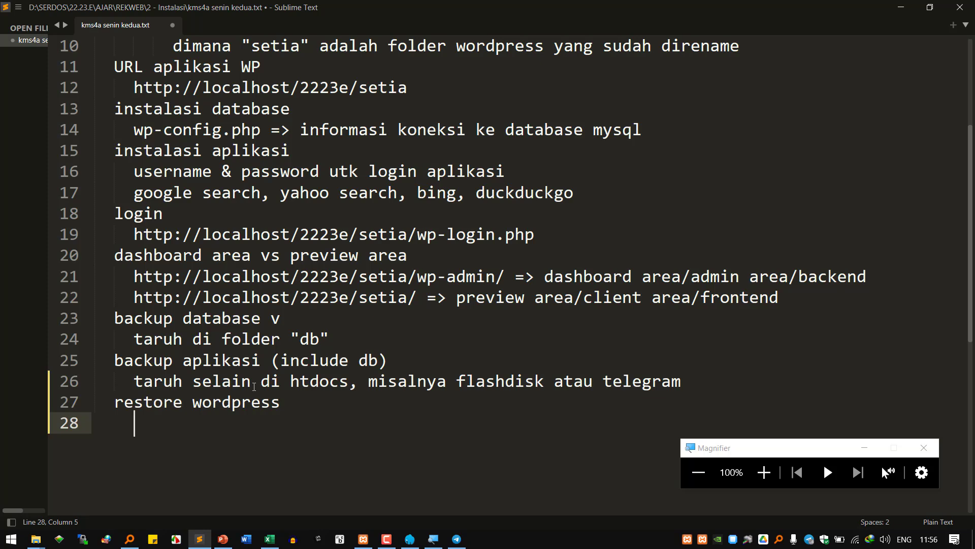
click(737, 376)
text((7z, zip, rar)
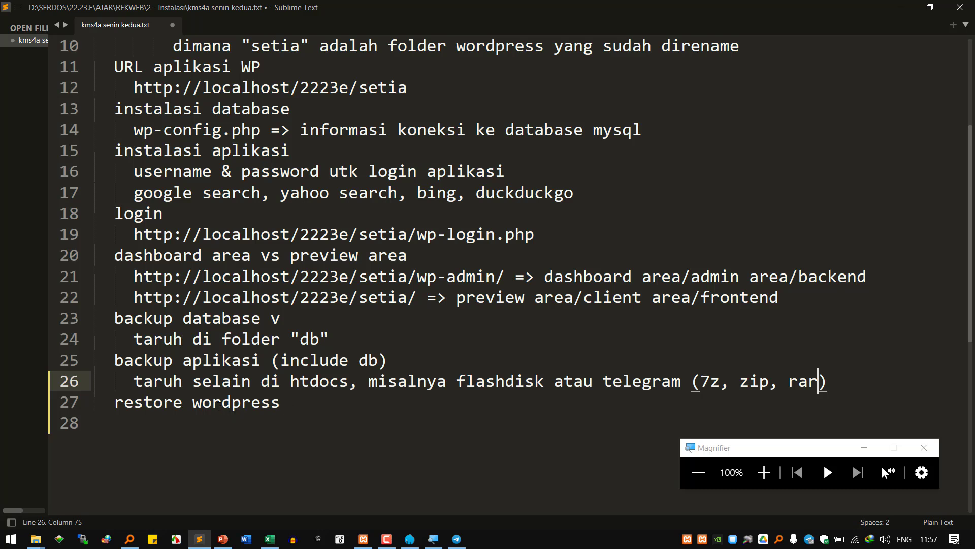
click(220, 406)
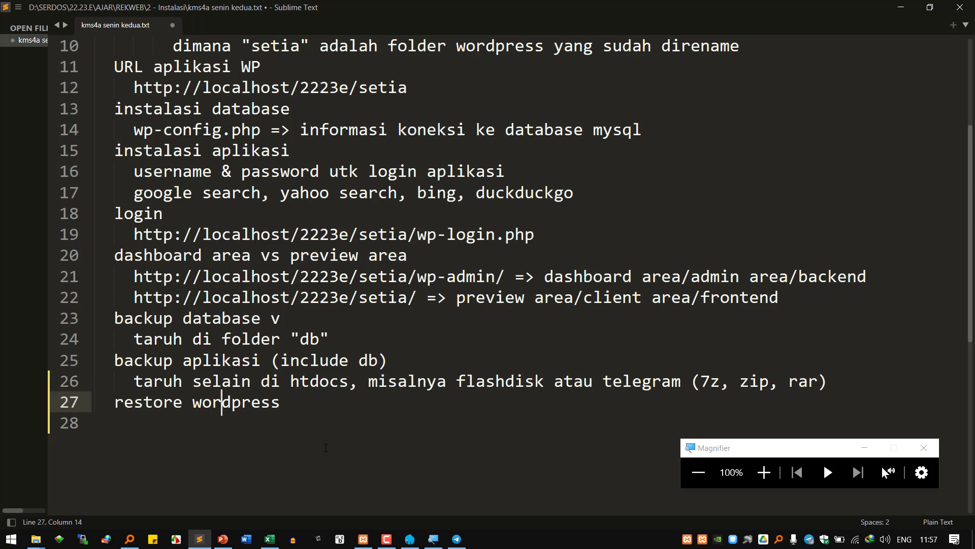
- Launch Google Chrome from the desktop with a profile, then return to the desktop
click(973, 538)
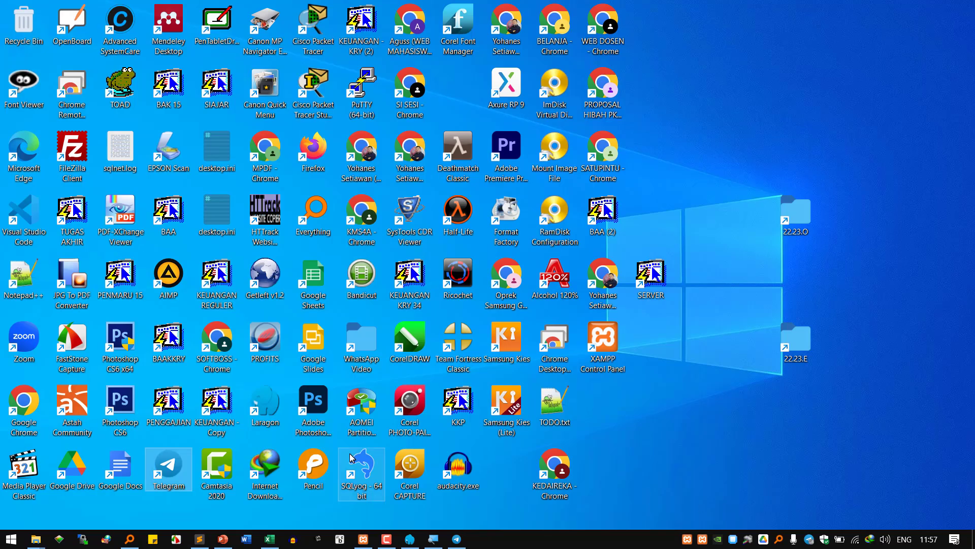
double_click(24, 401)
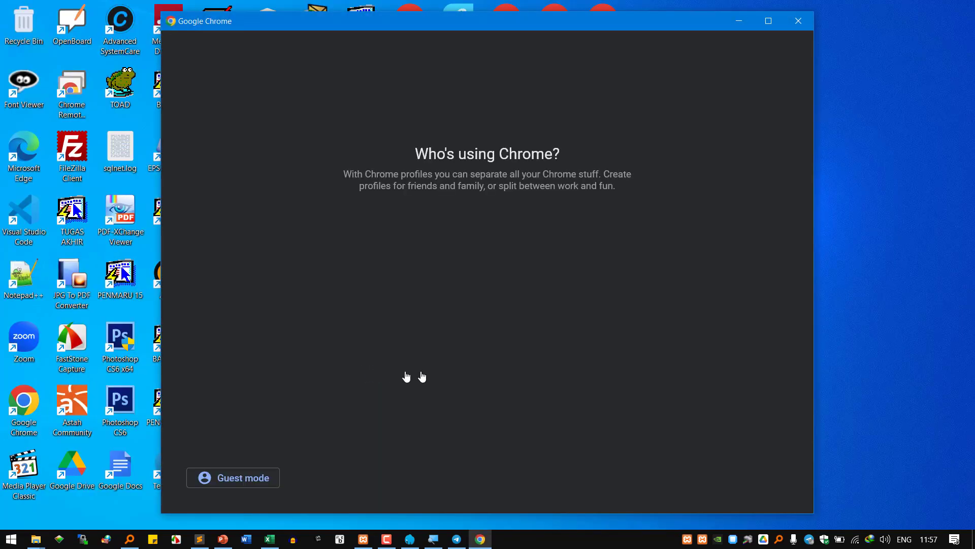
click(680, 339)
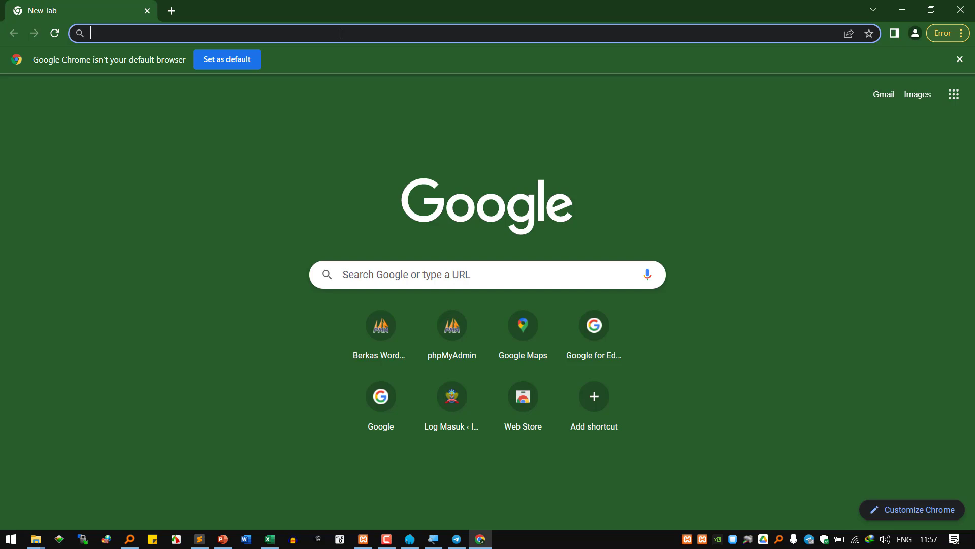
key(super+d)
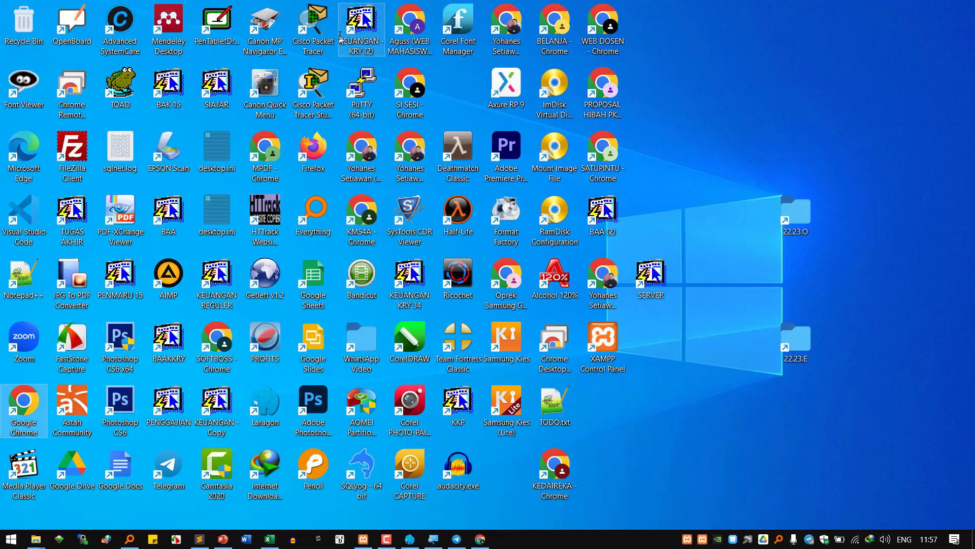
- Relaunch Chrome with the BELANJA profile, close that window, and reopen Chrome to a New Tab
double_click(40, 414)
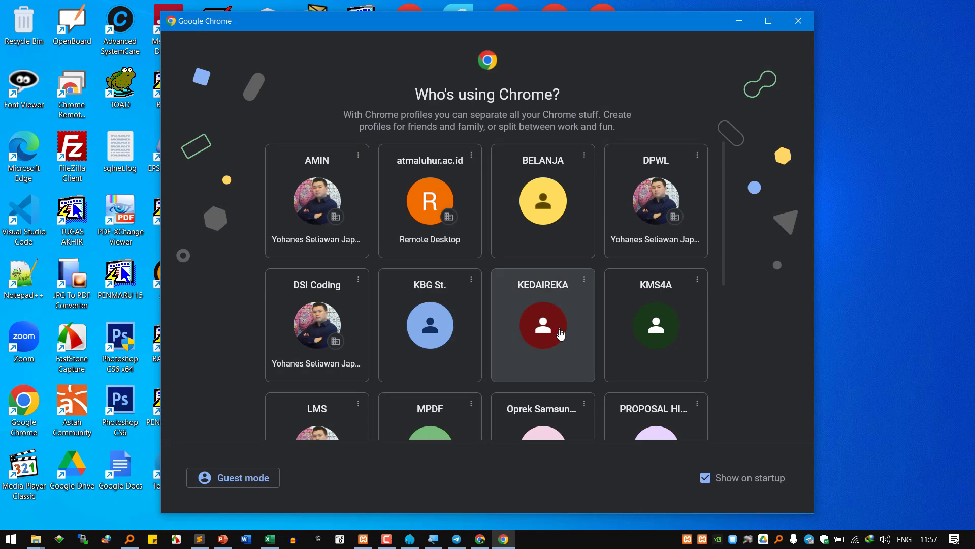
scroll(556, 332, down, 2)
scroll(557, 336, up, 2)
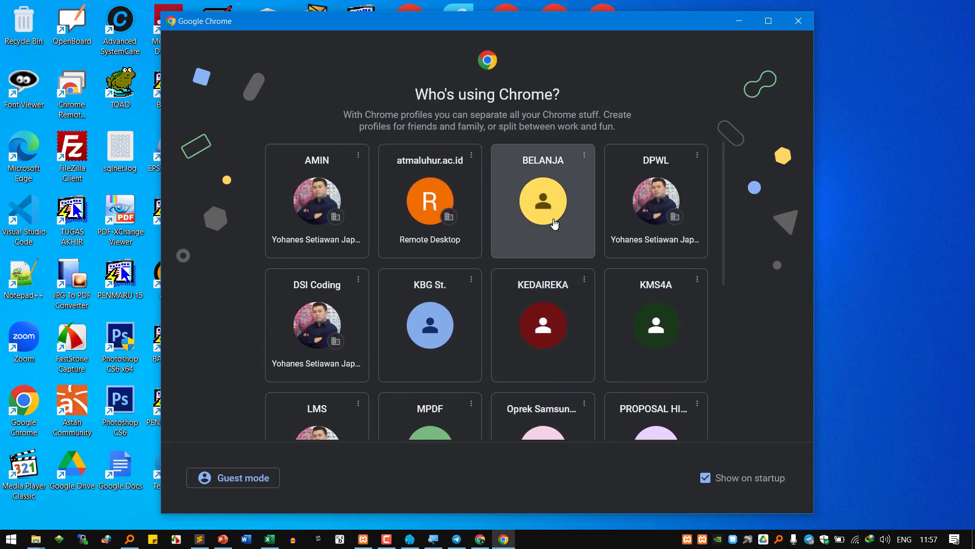
click(546, 209)
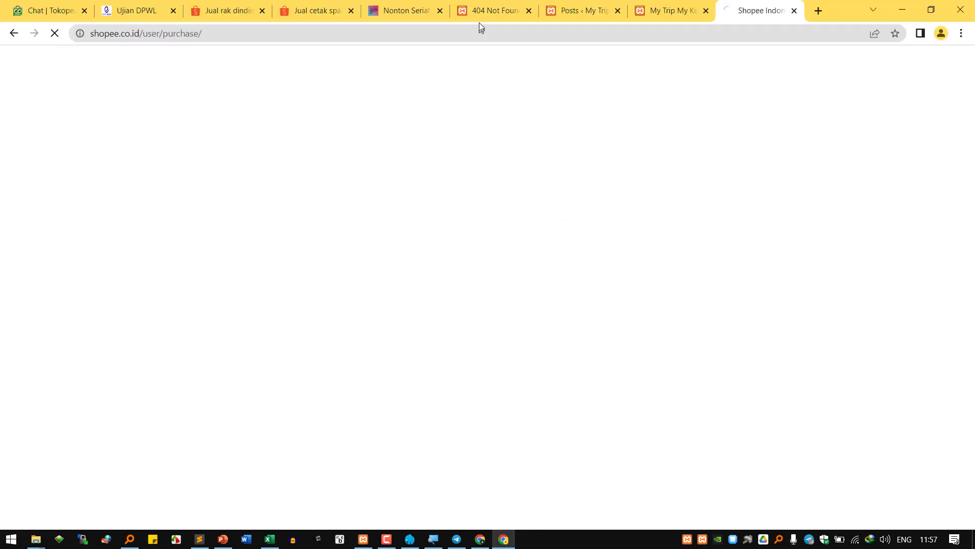
click(401, 14)
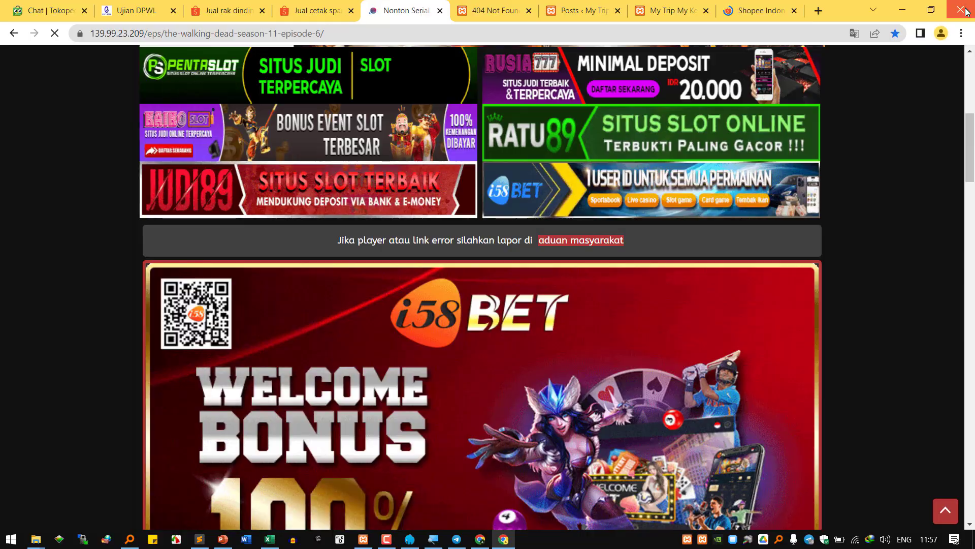
click(966, 11)
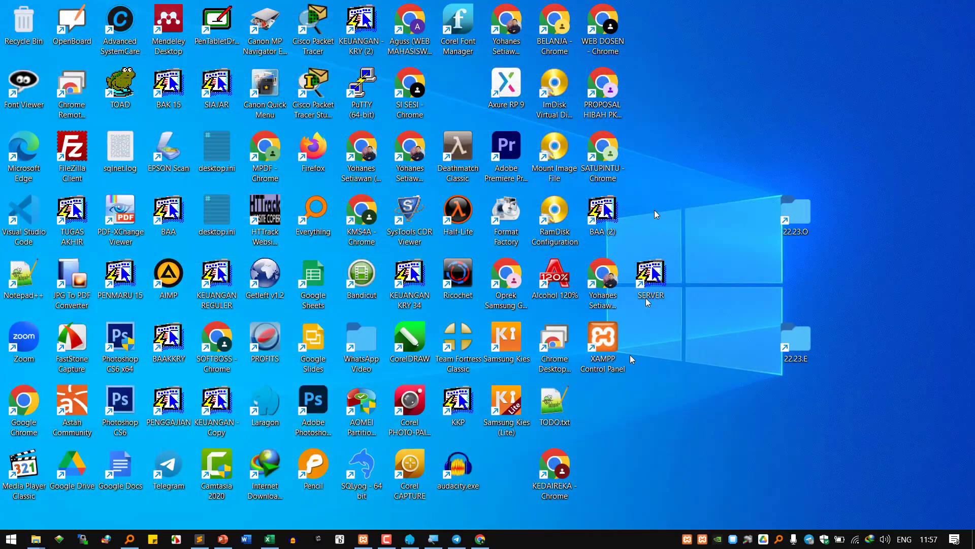
click(481, 537)
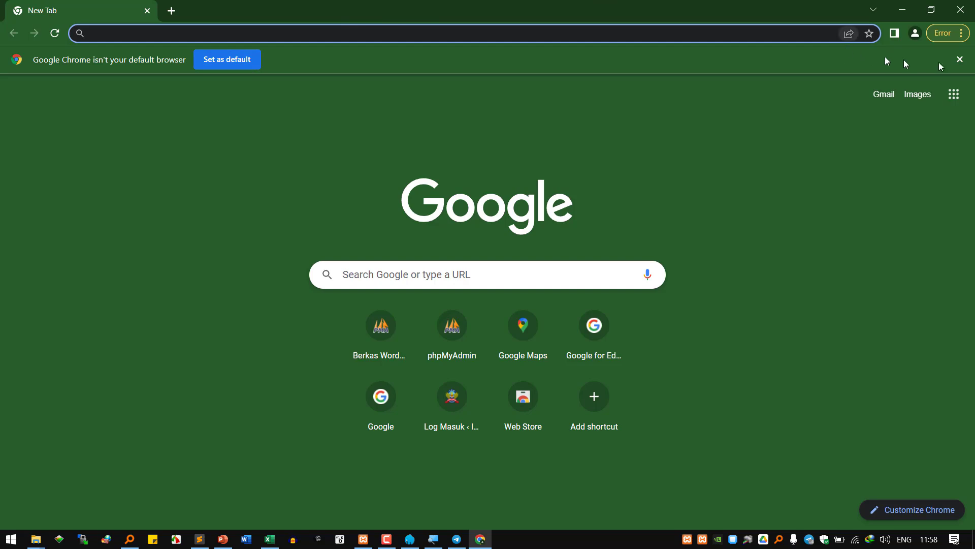
- Magnify the screen to 200% and restart Chrome with the KMS4A profile
click(433, 539)
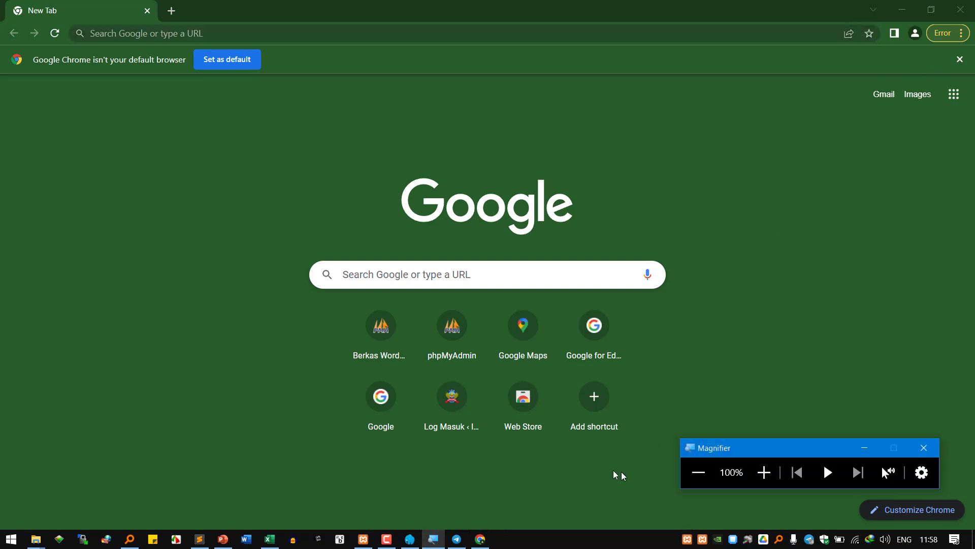
click(763, 473)
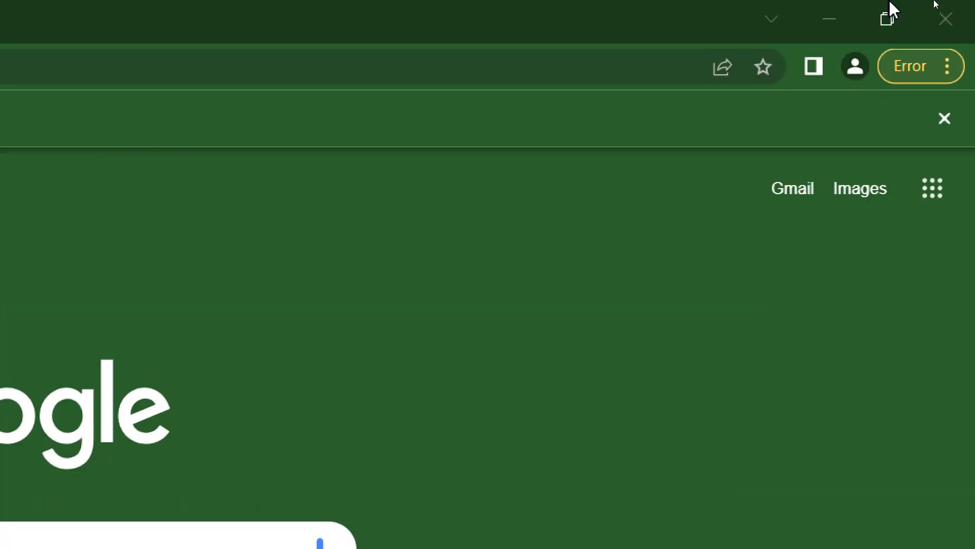
click(969, 20)
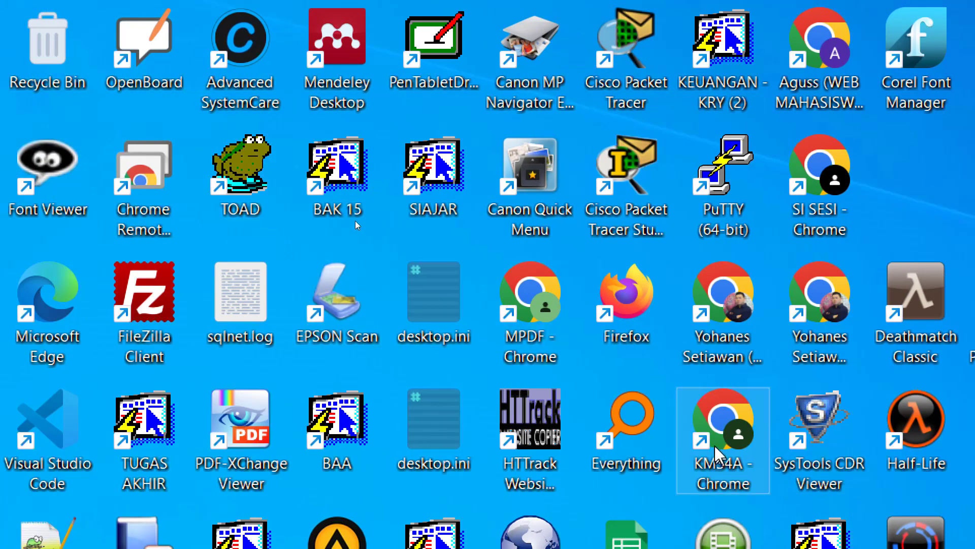
double_click(711, 431)
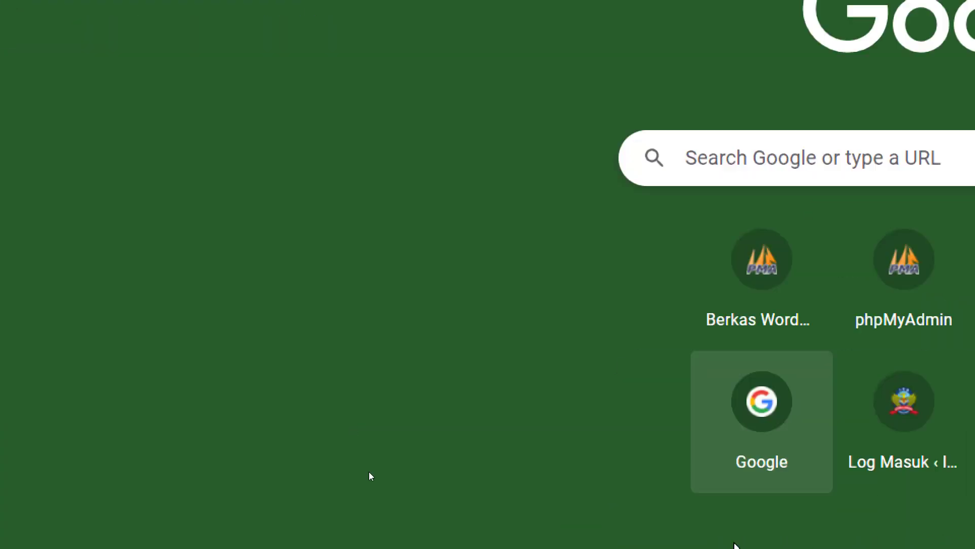
- Open phpMyAdmin in a new tab, then restart Chrome and reopen phpMyAdmin from the New Tab page
click(772, 374)
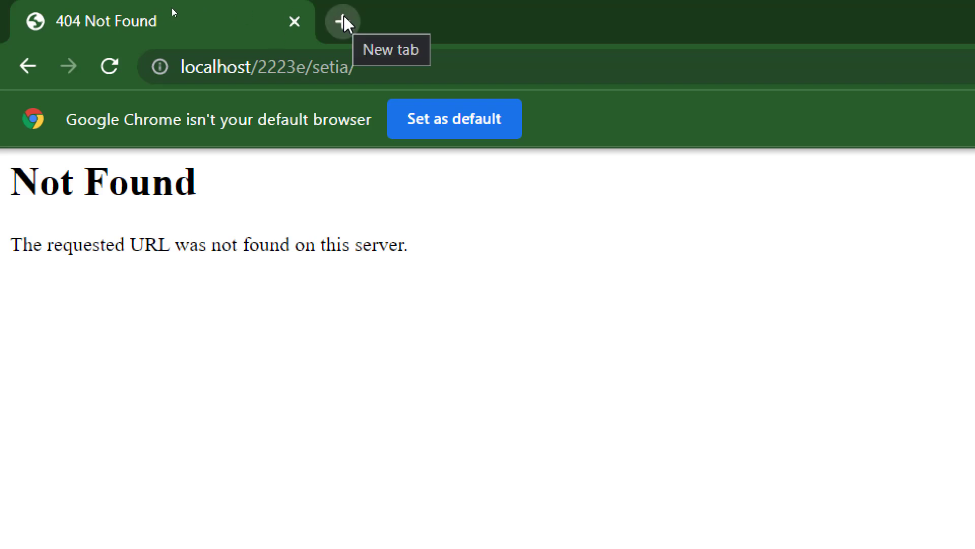
click(343, 19)
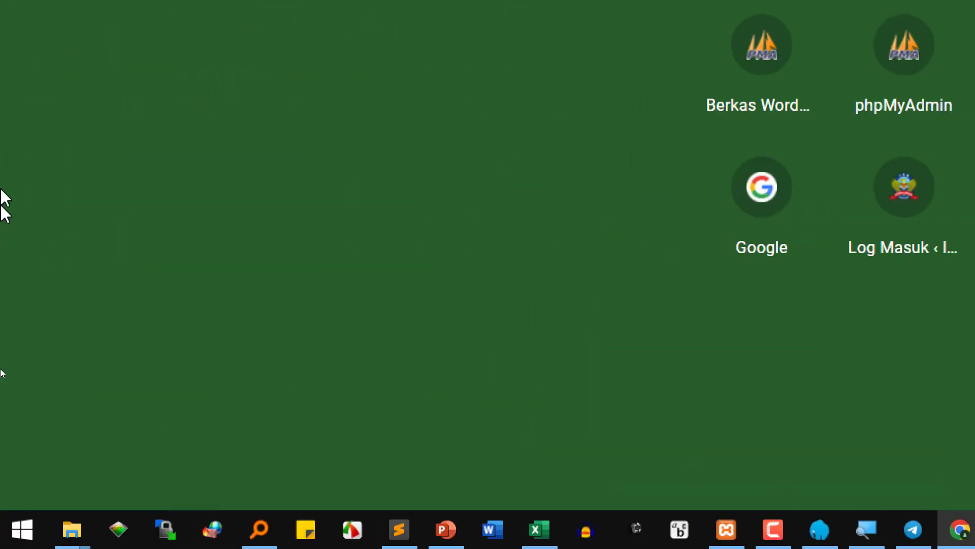
click(223, 77)
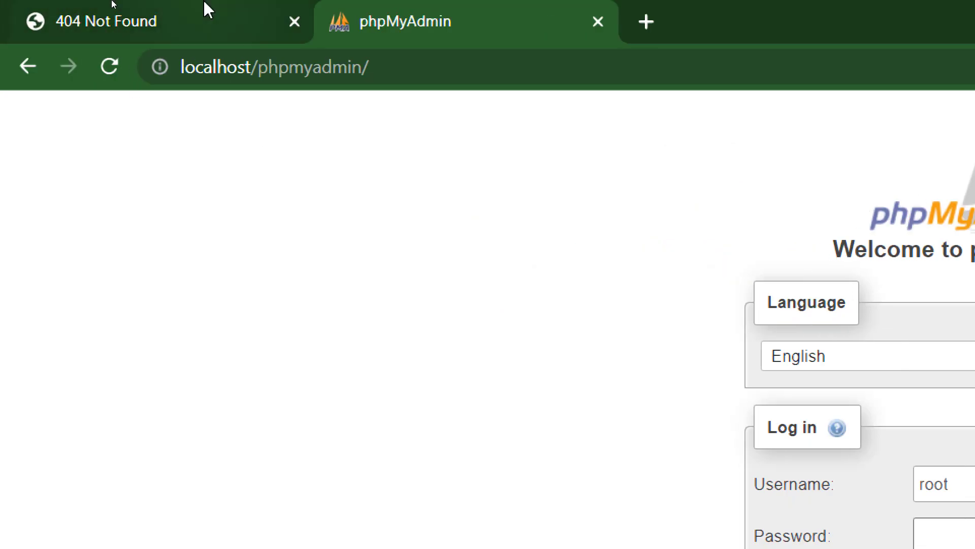
click(960, 22)
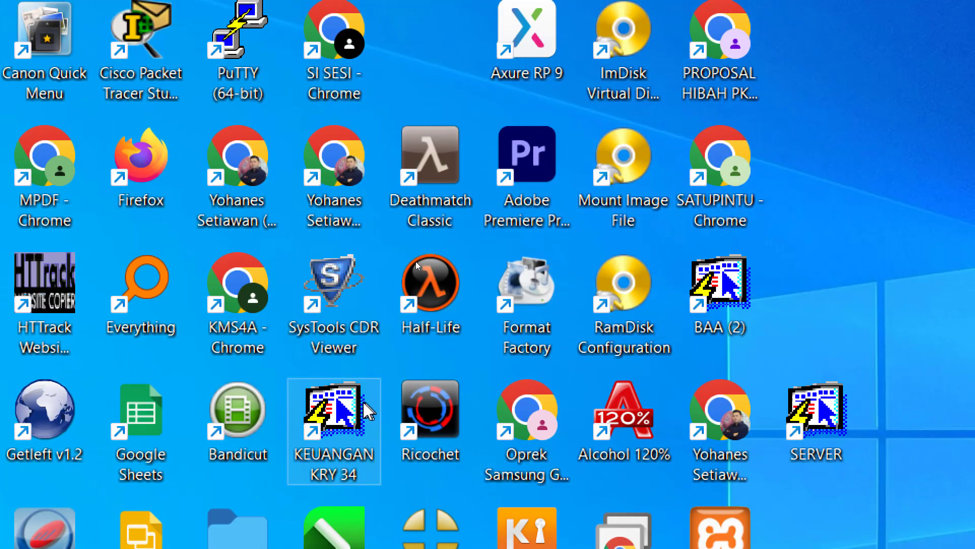
double_click(244, 303)
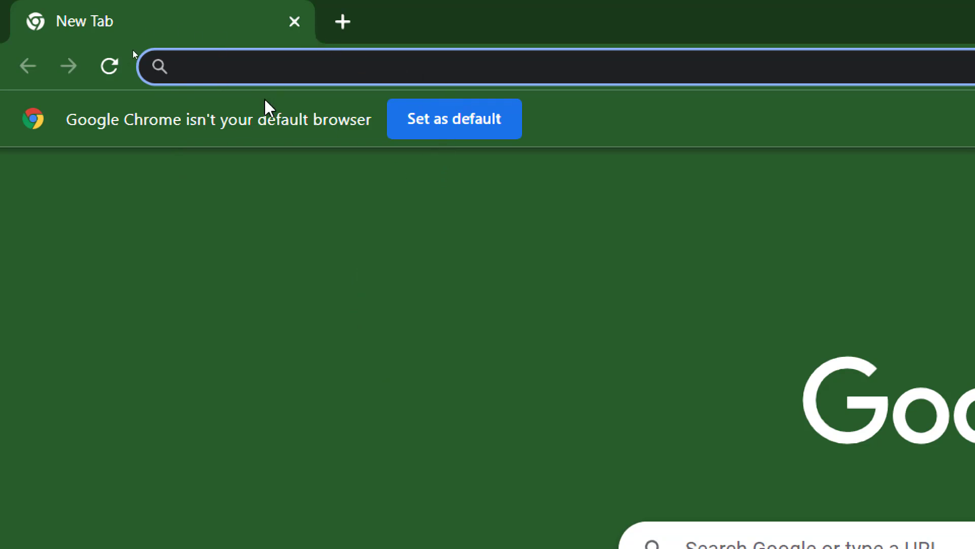
click(790, 348)
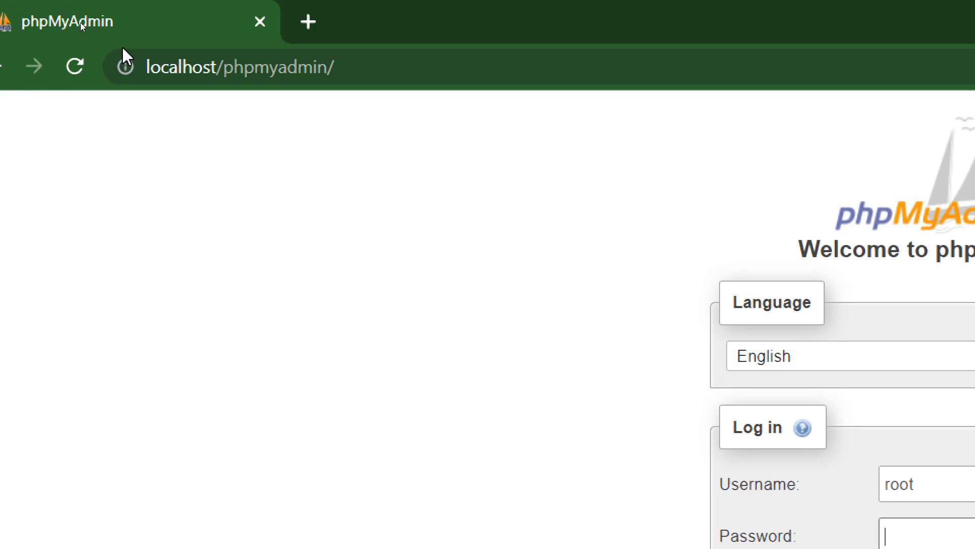
- Pin the phpMyAdmin tab, open the Berkas Word local site, and pin its 404 Not Found tab
right_click(156, 32)
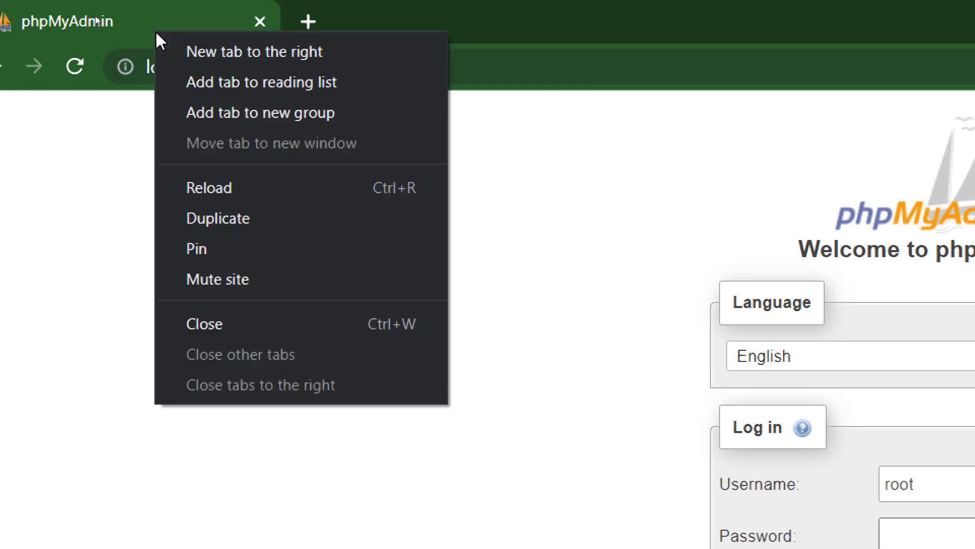
click(284, 249)
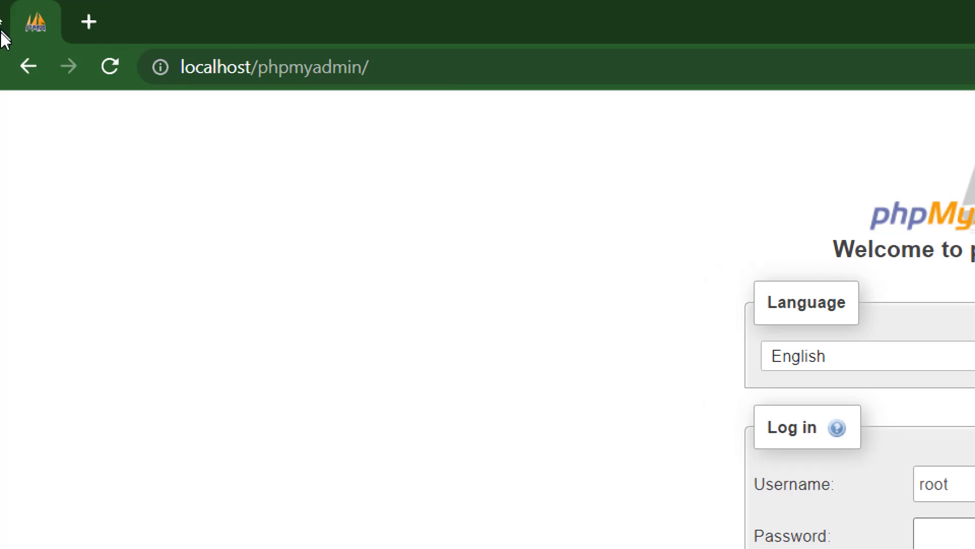
click(91, 22)
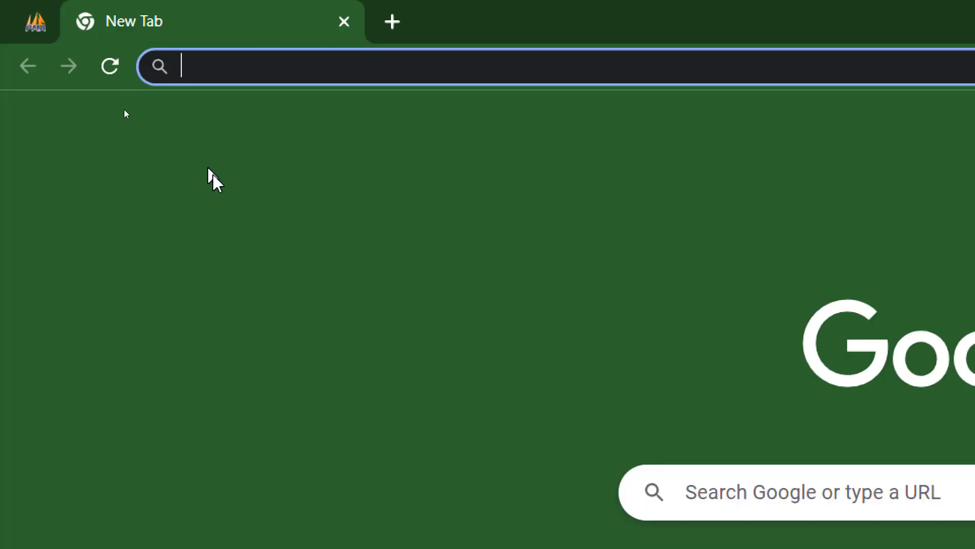
click(893, 475)
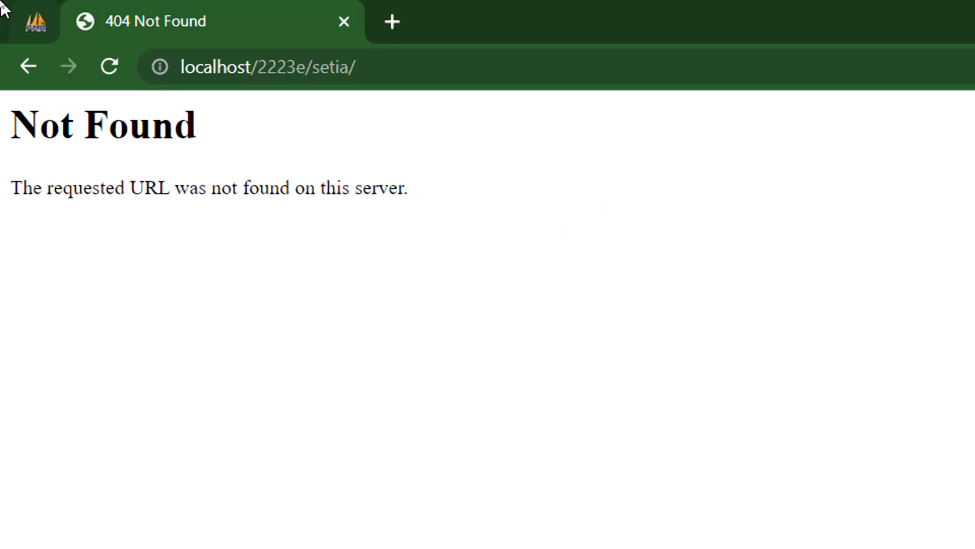
right_click(238, 21)
click(365, 243)
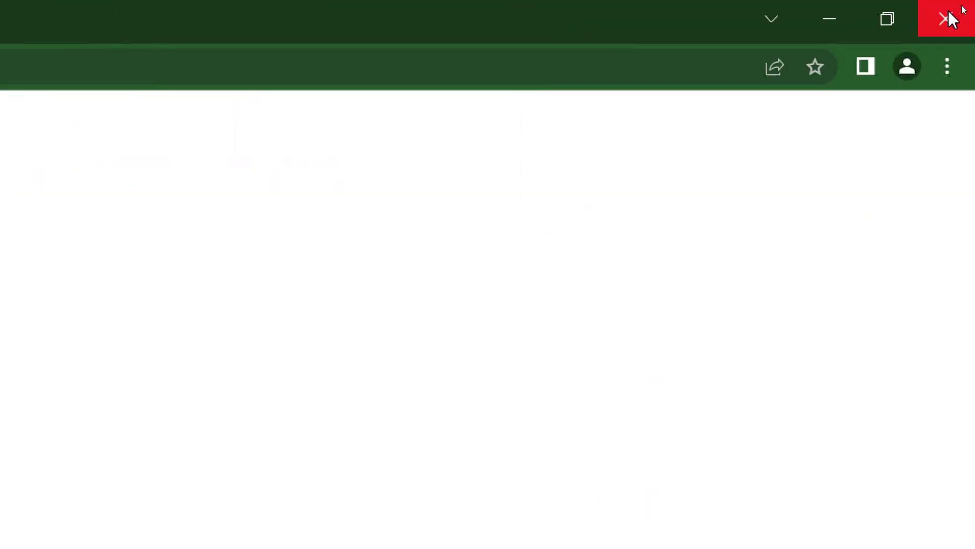
- Restart Chrome to confirm the pinned tabs return, and close the extra new tab
click(950, 17)
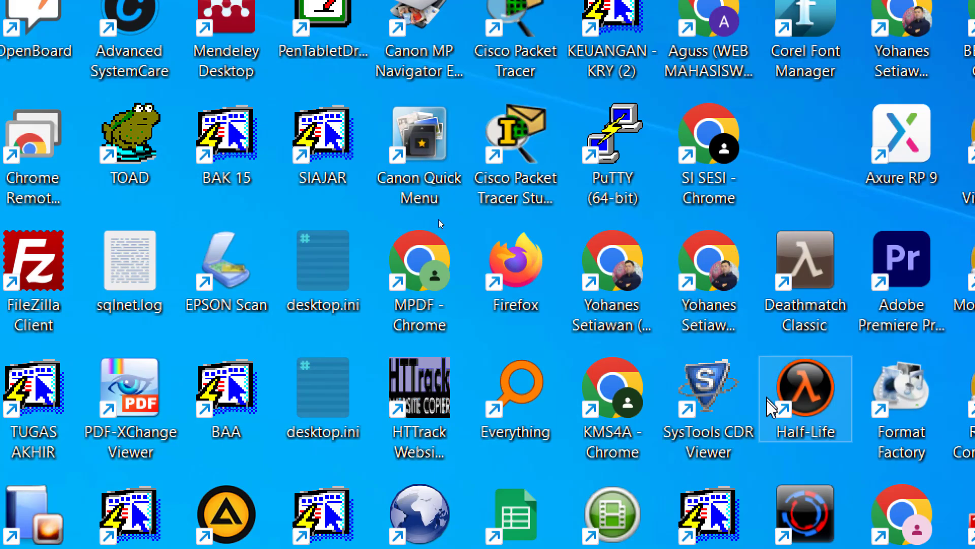
double_click(609, 406)
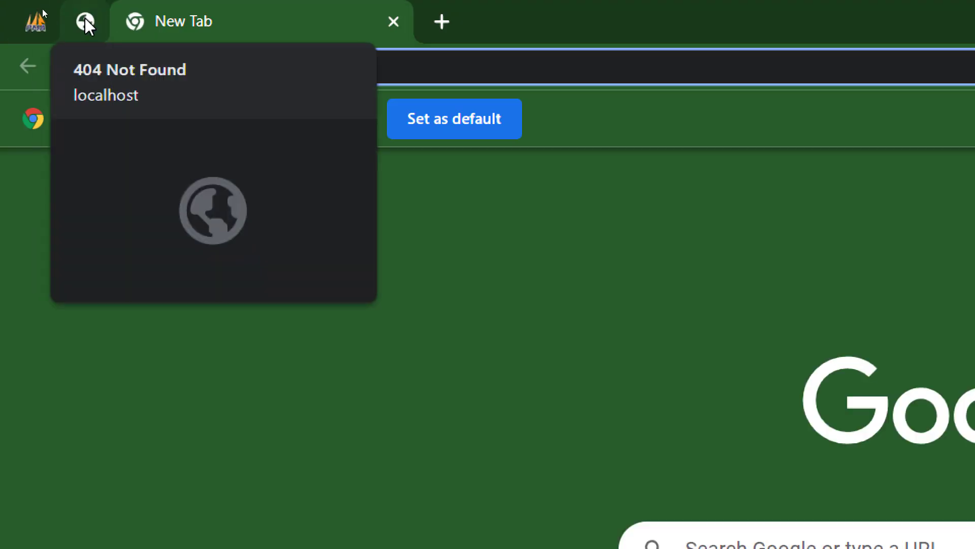
click(84, 17)
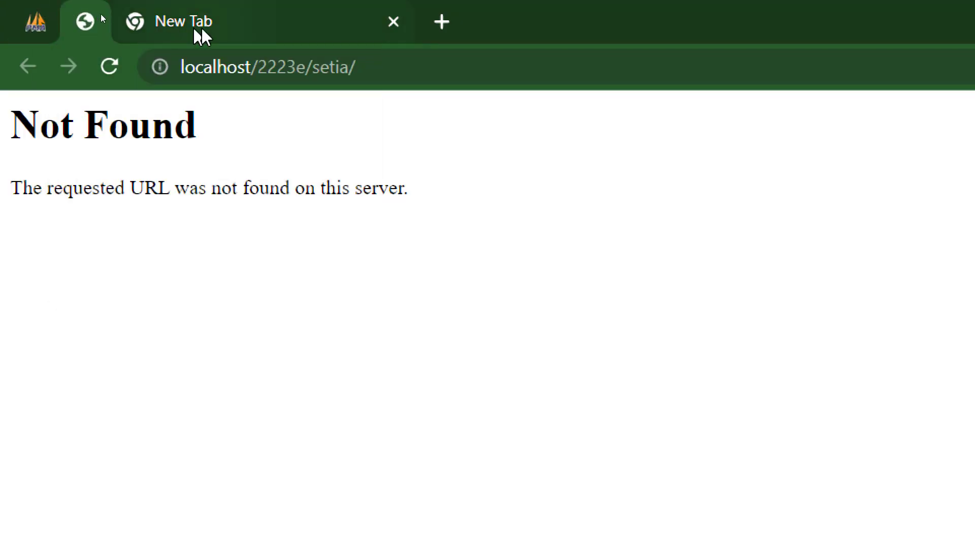
click(201, 24)
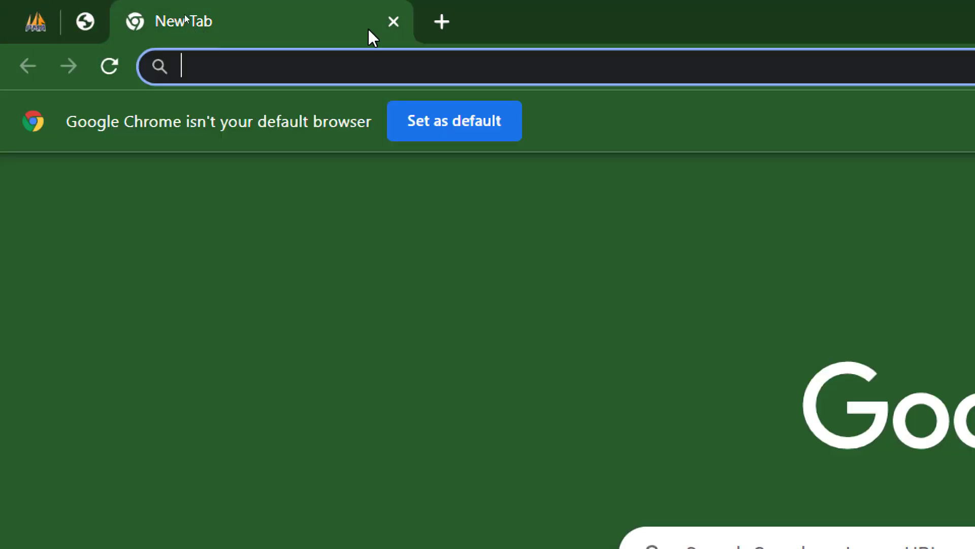
click(394, 21)
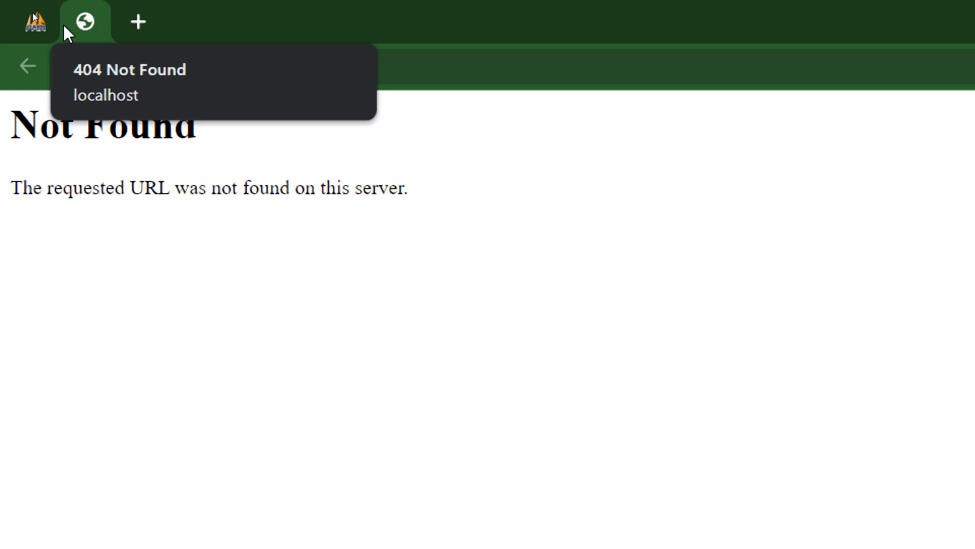
- Unpin the 404 and phpMyAdmin tabs and return the screen zoom to 100%
right_click(87, 26)
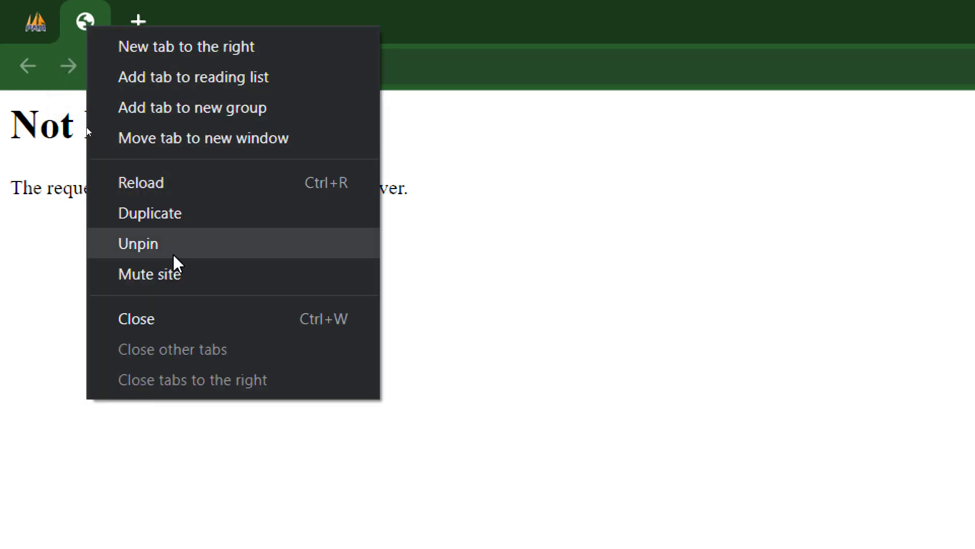
click(173, 248)
click(30, 20)
right_click(30, 20)
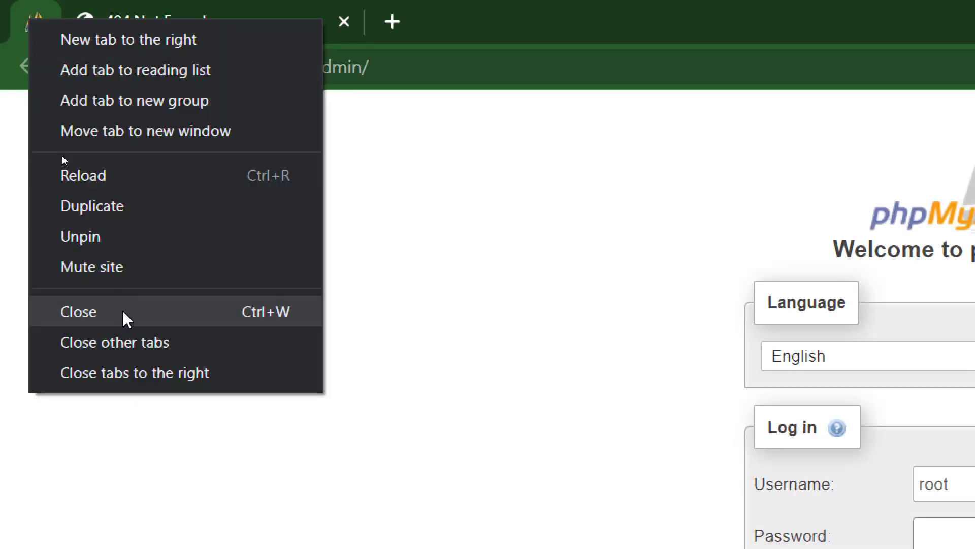
click(139, 237)
key(super+plus)
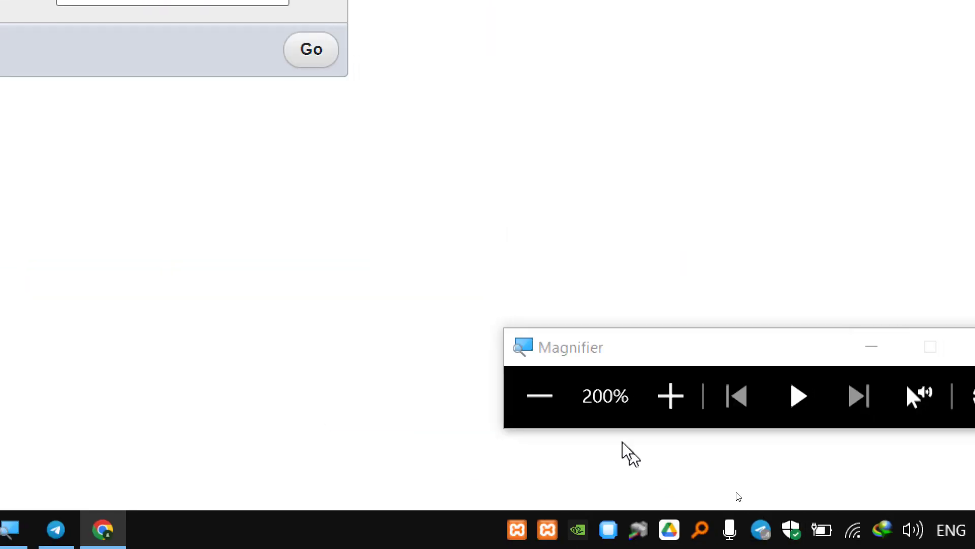
click(549, 404)
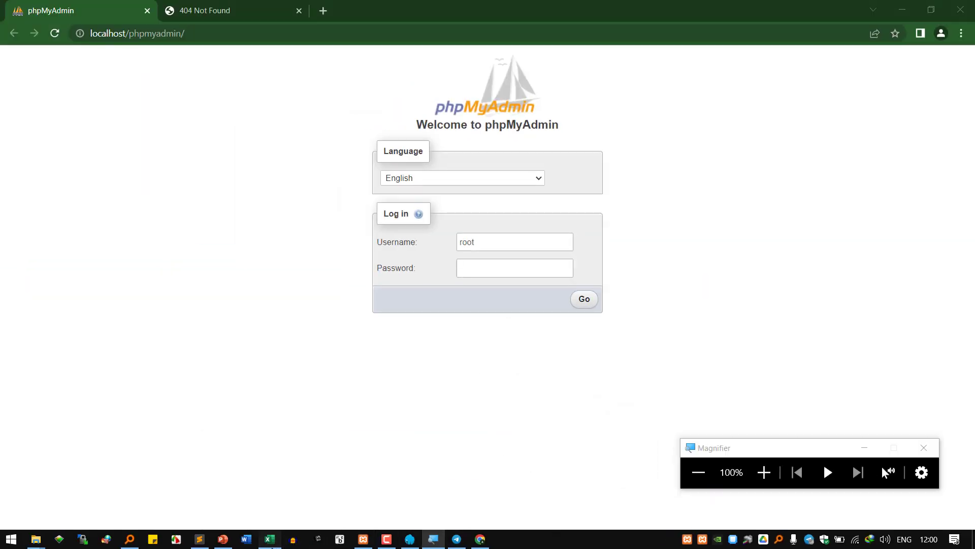
click(269, 539)
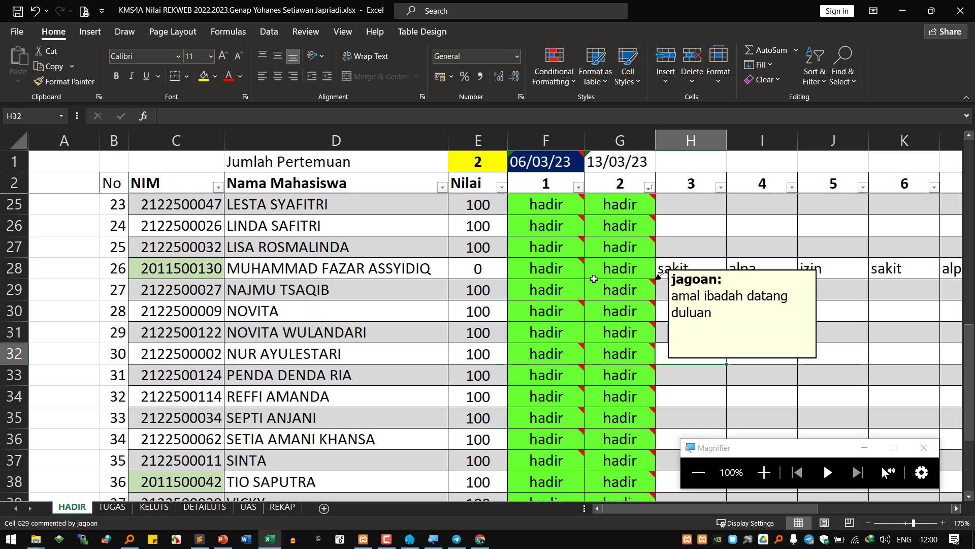
- Add the line 'mesti dipin biar selalu ada' to cell G26's comment, then minimize Excel
click(624, 218)
right_click(624, 218)
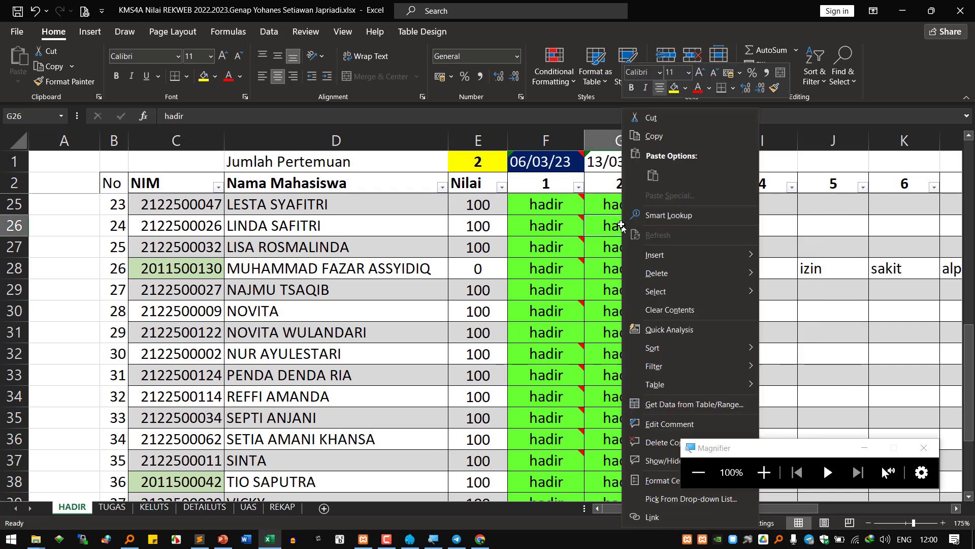
click(651, 423)
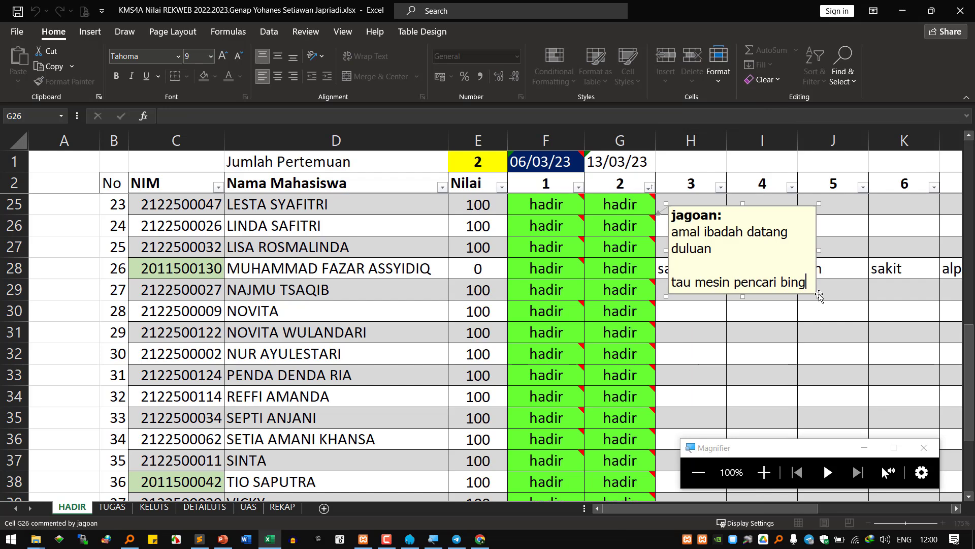
drag(818, 298, 853, 335)
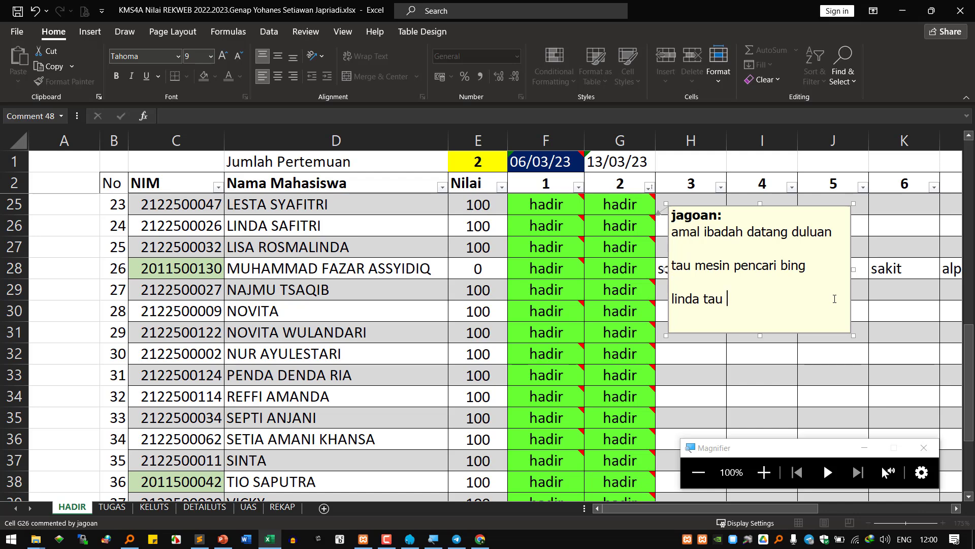
text(mesti dipin biar selalu ada)
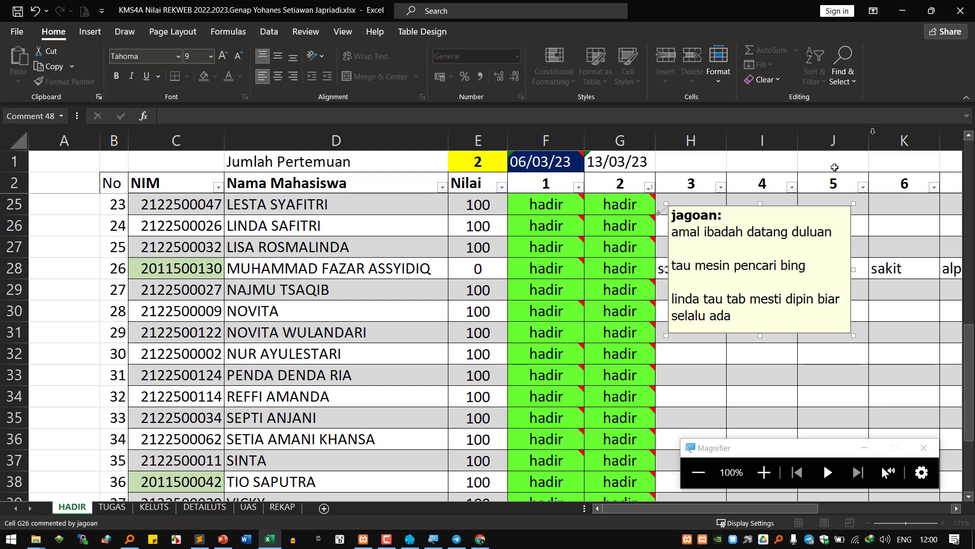
click(902, 264)
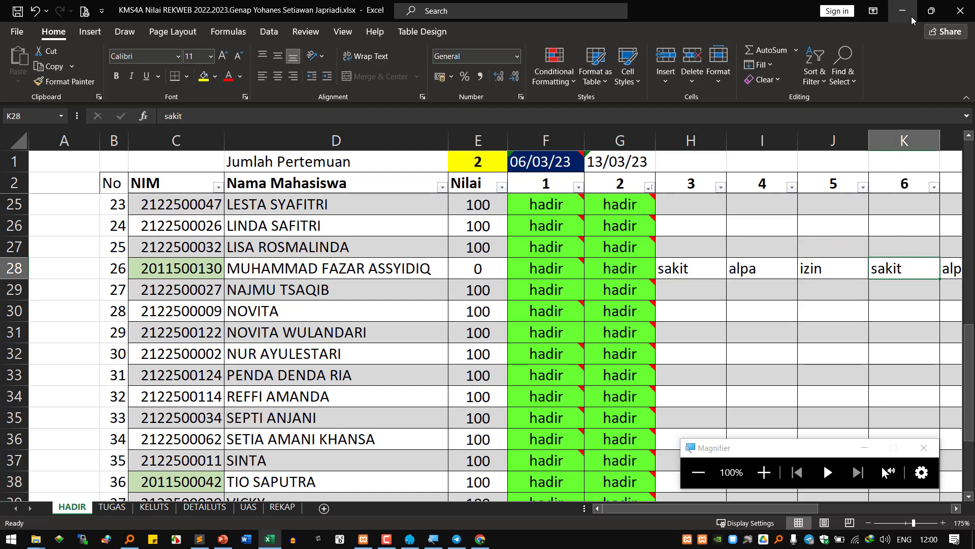
click(902, 10)
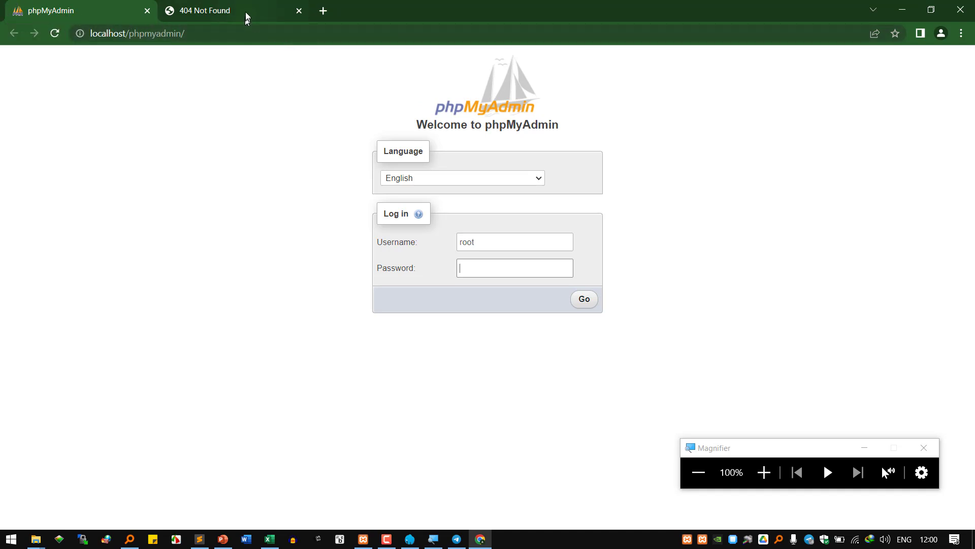
- Load the Google homepage in a new tab and open Chrome's Settings page
click(323, 11)
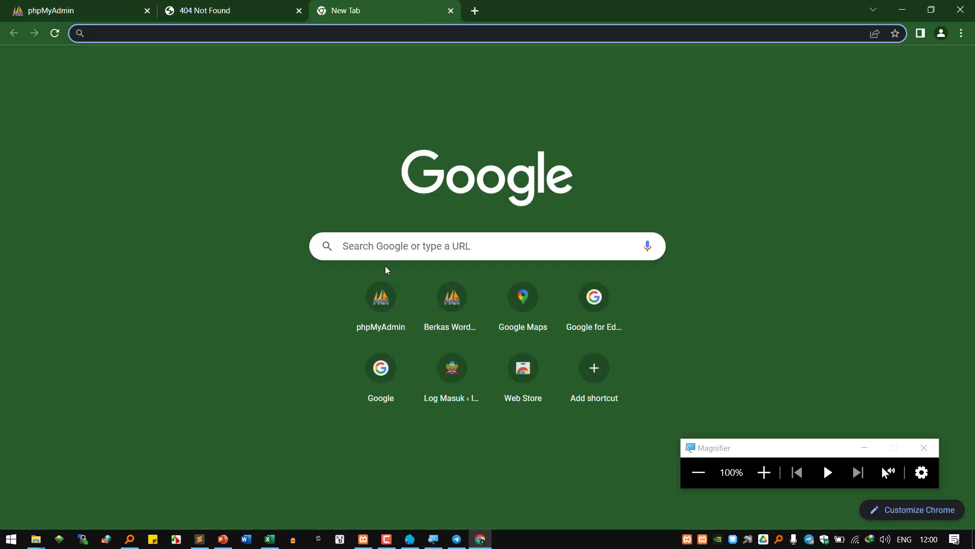
click(391, 394)
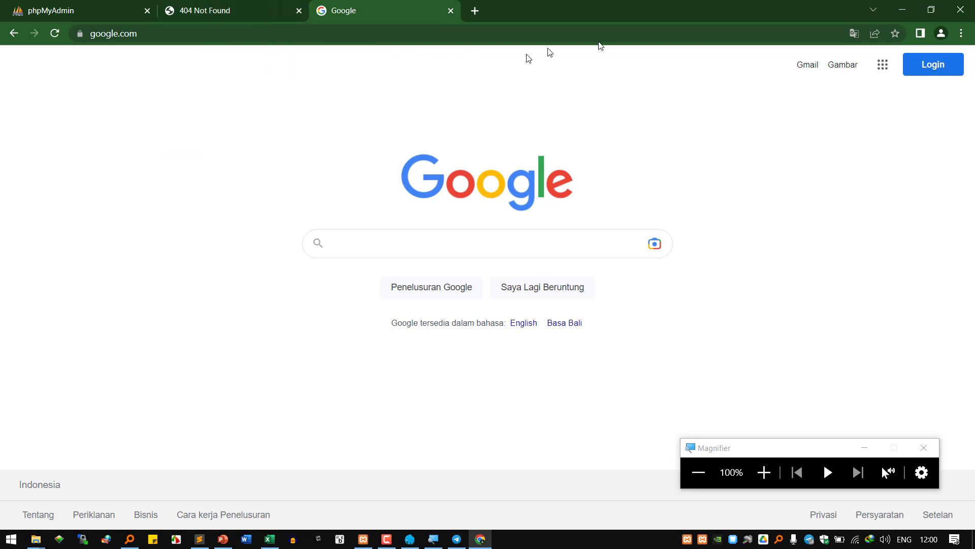
click(764, 473)
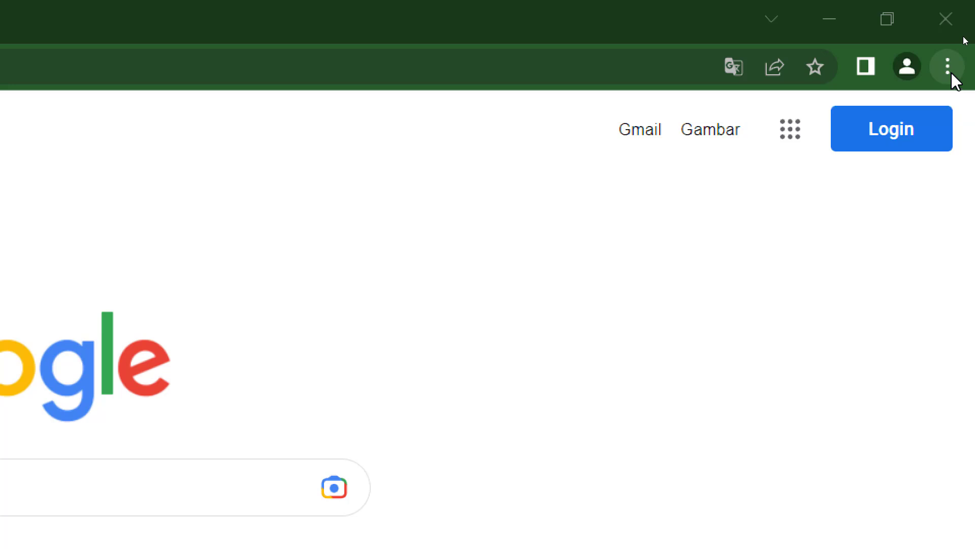
click(948, 67)
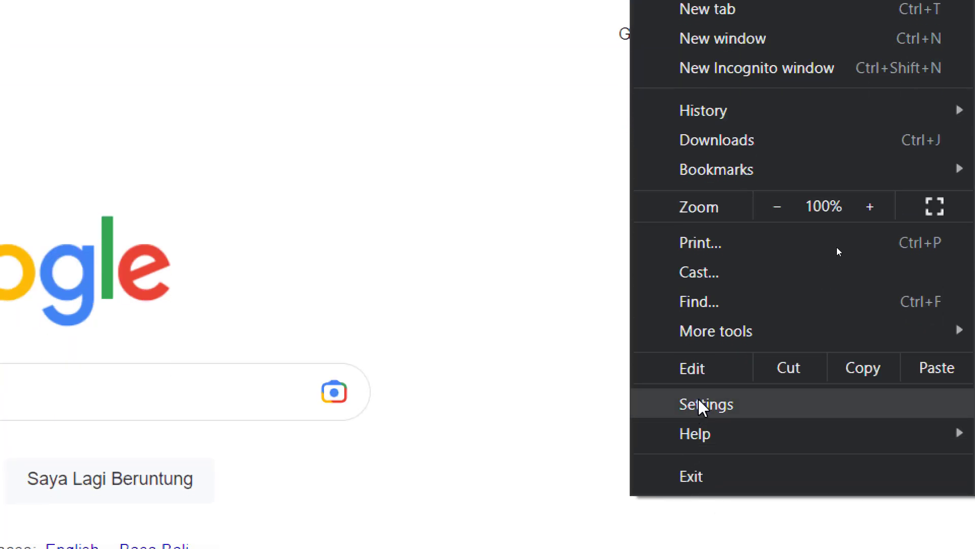
mouse_move(773, 423)
click(734, 409)
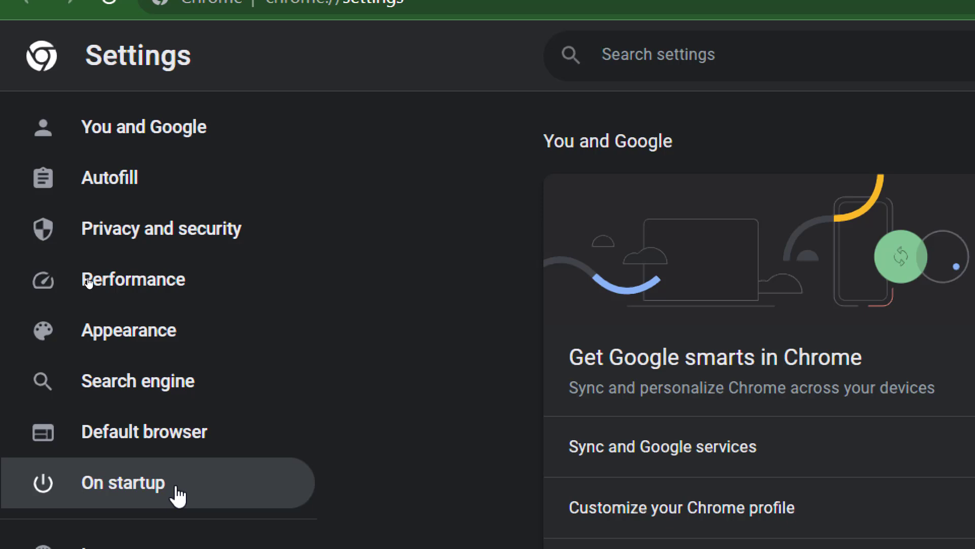
- Set Chrome's On startup option to 'Continue where you left off'
click(178, 495)
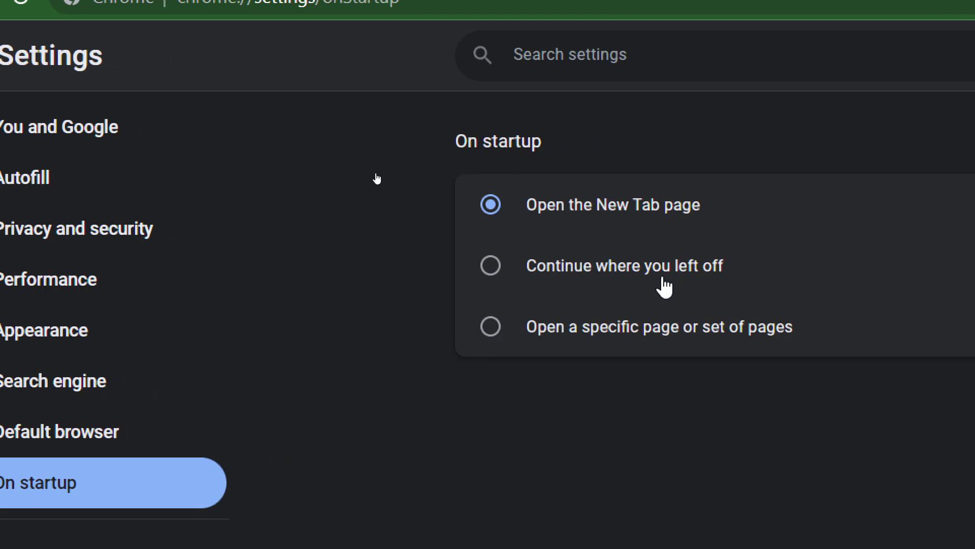
click(680, 269)
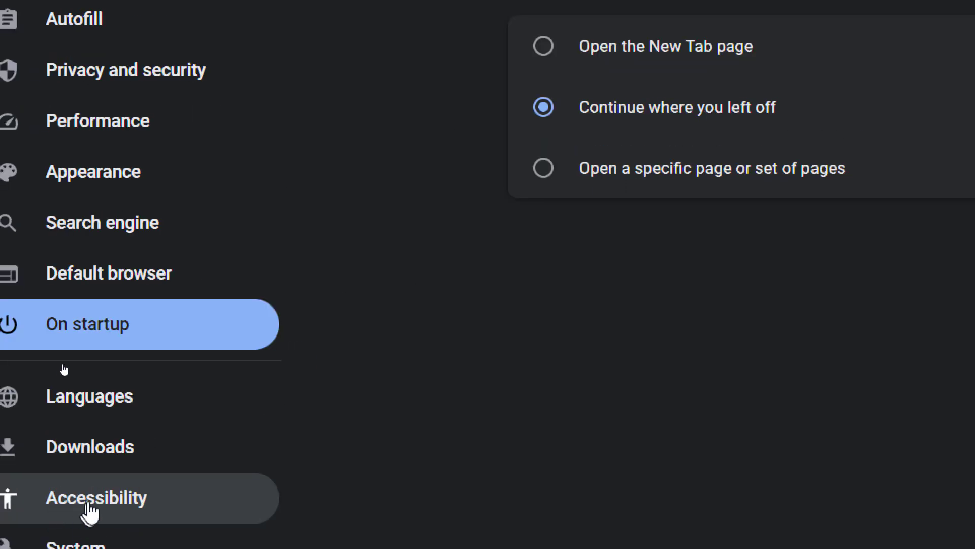
- Change the download location to D:\ and turn on asking where to save each file
click(144, 433)
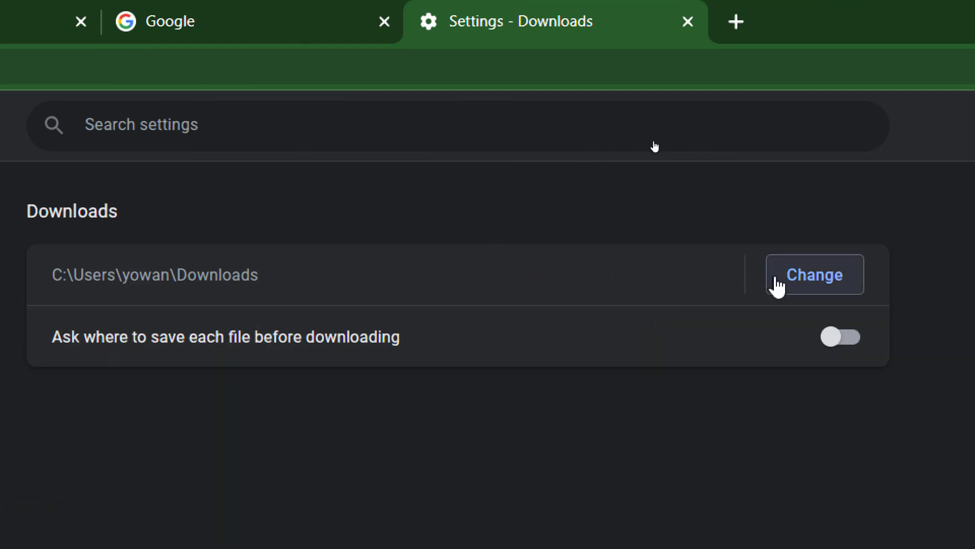
click(817, 292)
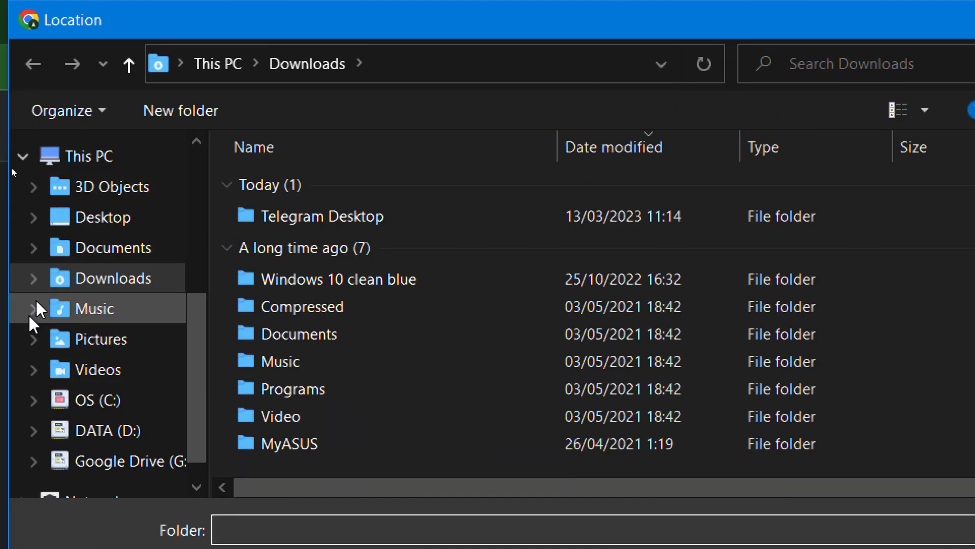
click(47, 438)
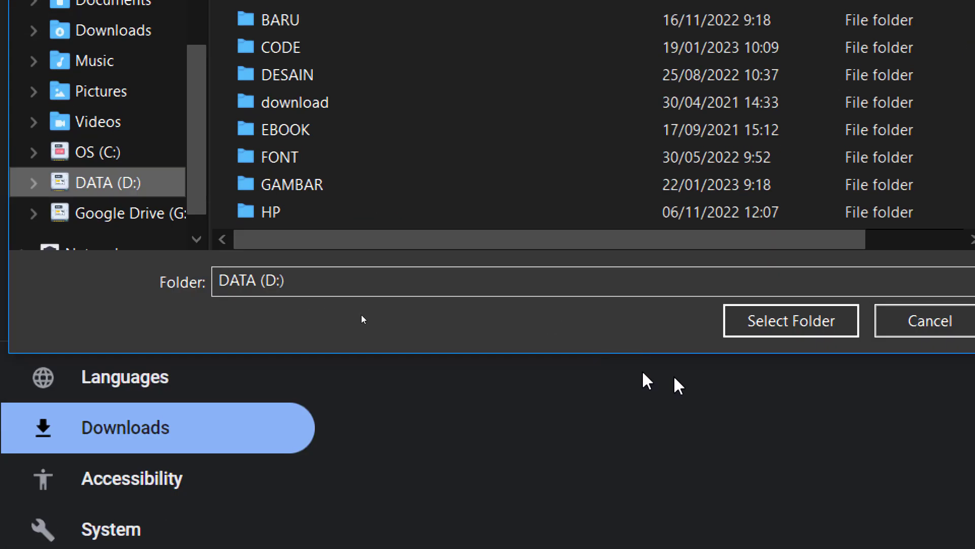
click(799, 327)
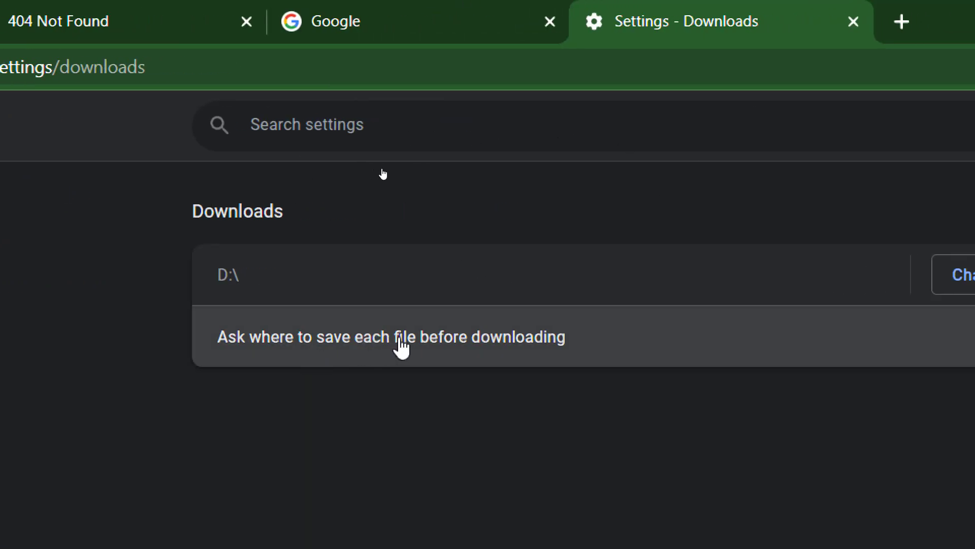
click(892, 348)
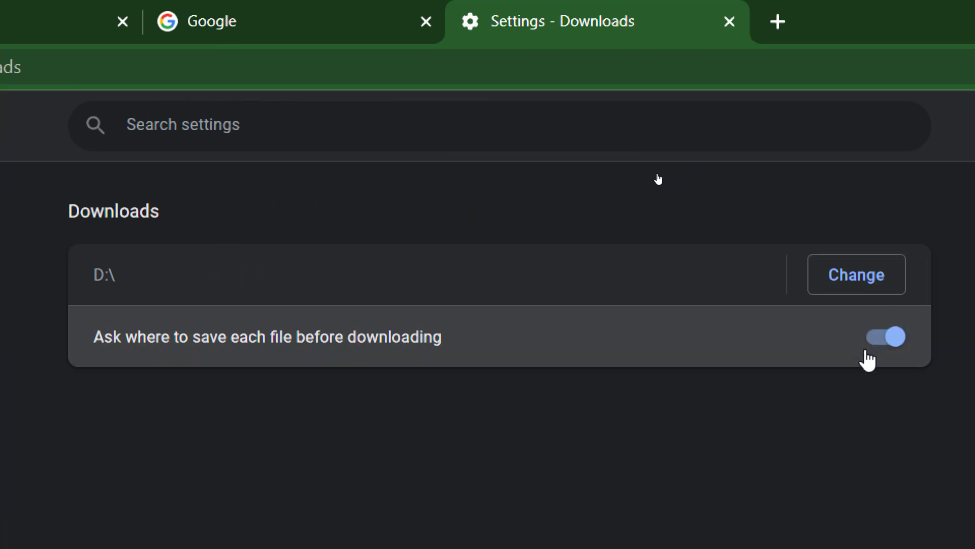
triple_click(105, 281)
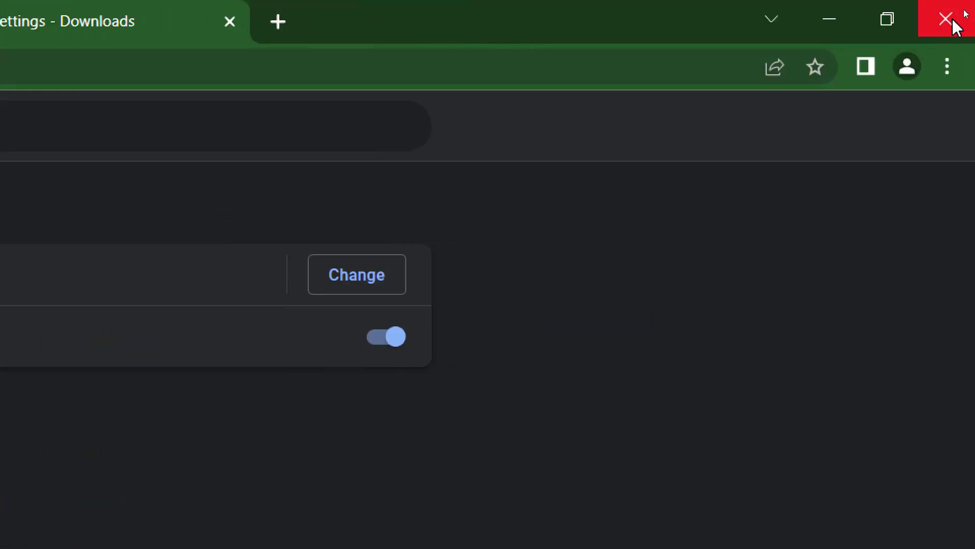
- Restart Chrome at 100% screen zoom and close the Settings tab
click(953, 23)
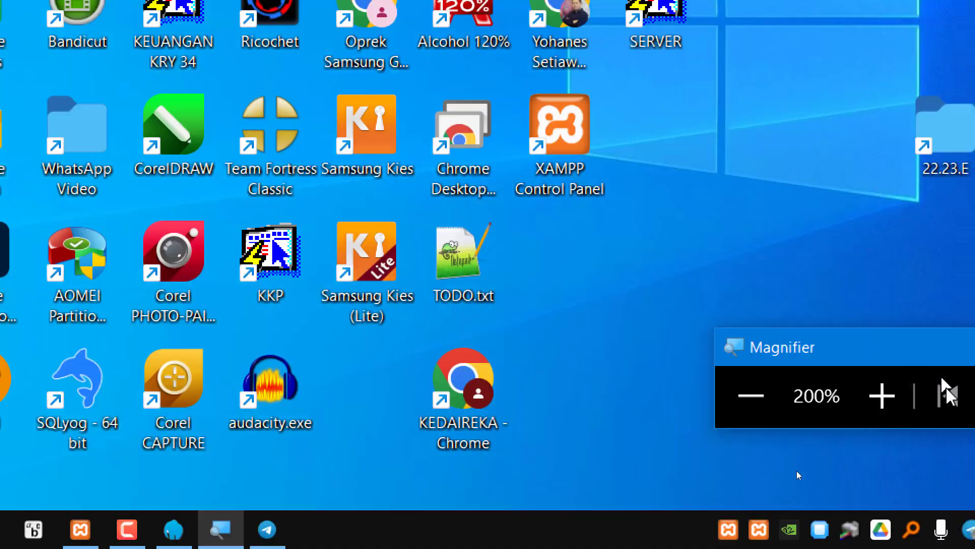
click(757, 401)
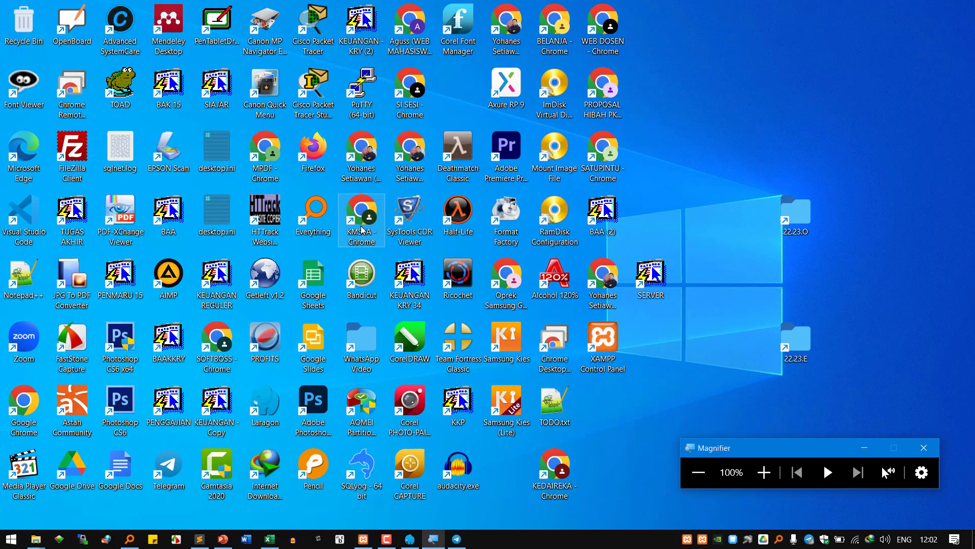
double_click(361, 229)
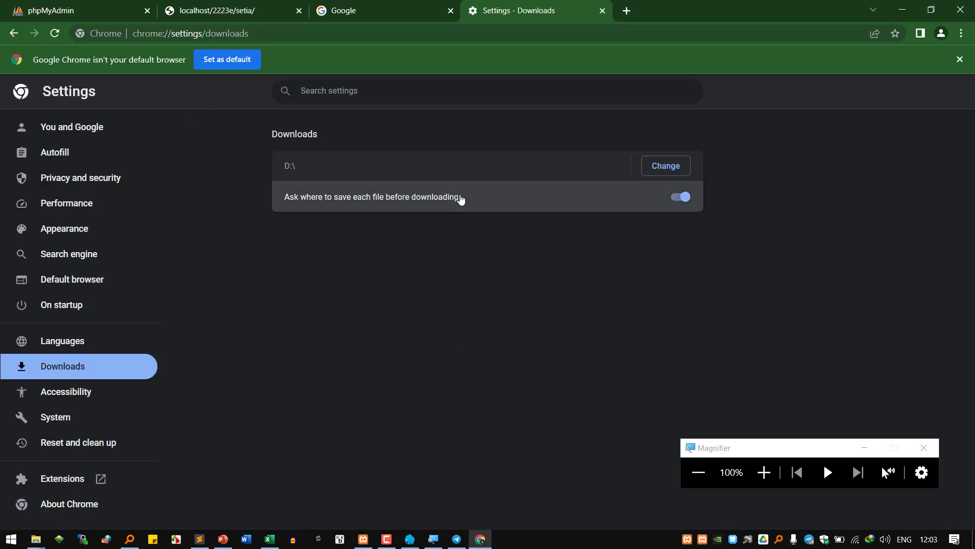
click(602, 11)
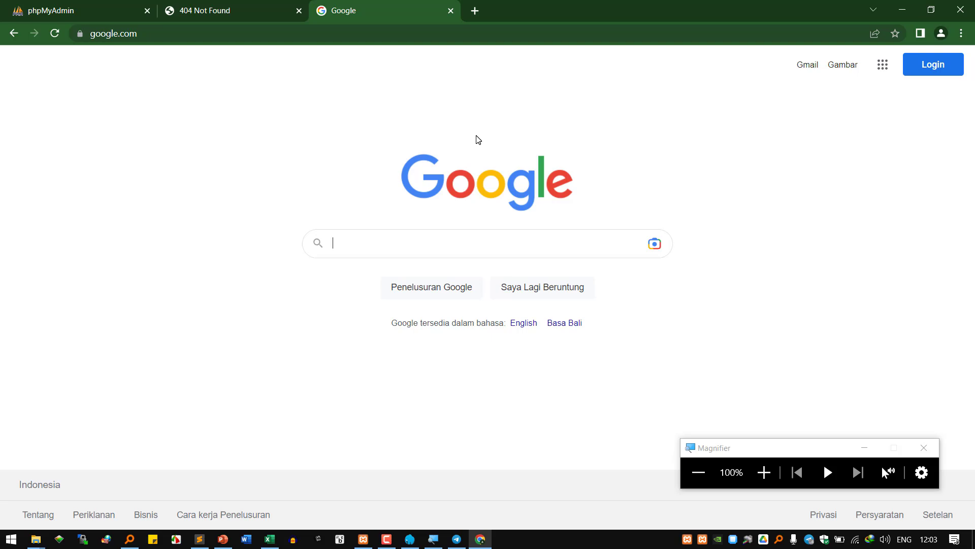
- Open a second Chrome profile window from the desktop, view its atmaluhur pages, then close it
key(super+d)
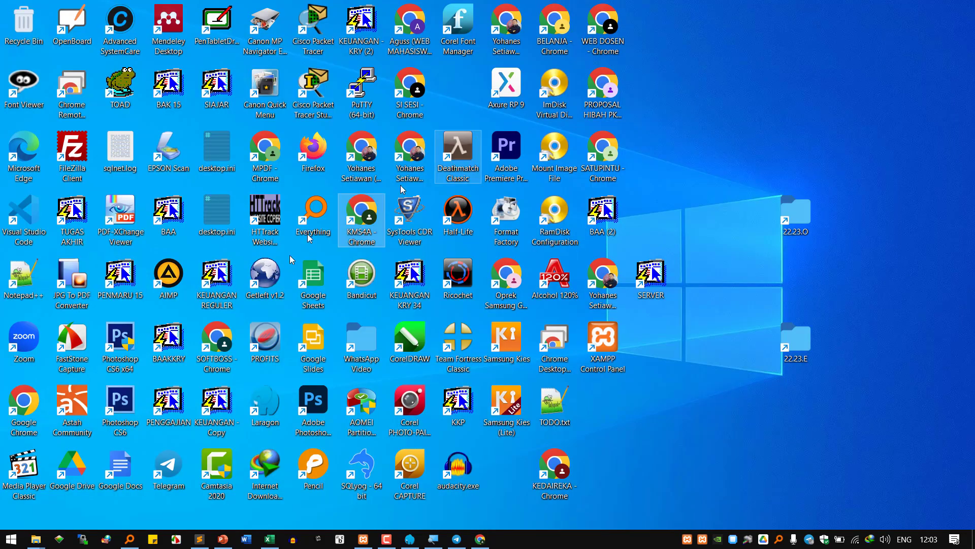
click(38, 414)
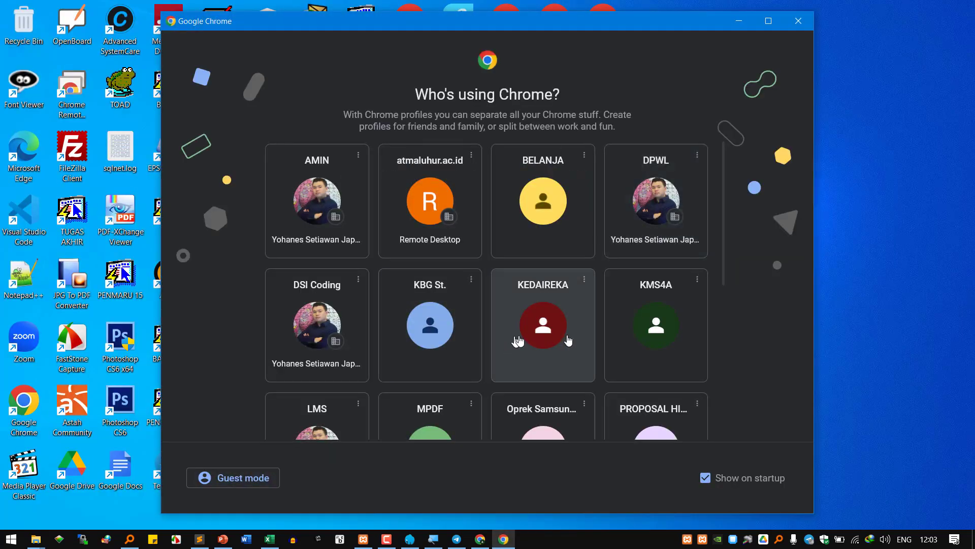
scroll(600, 339, down, 3)
click(294, 325)
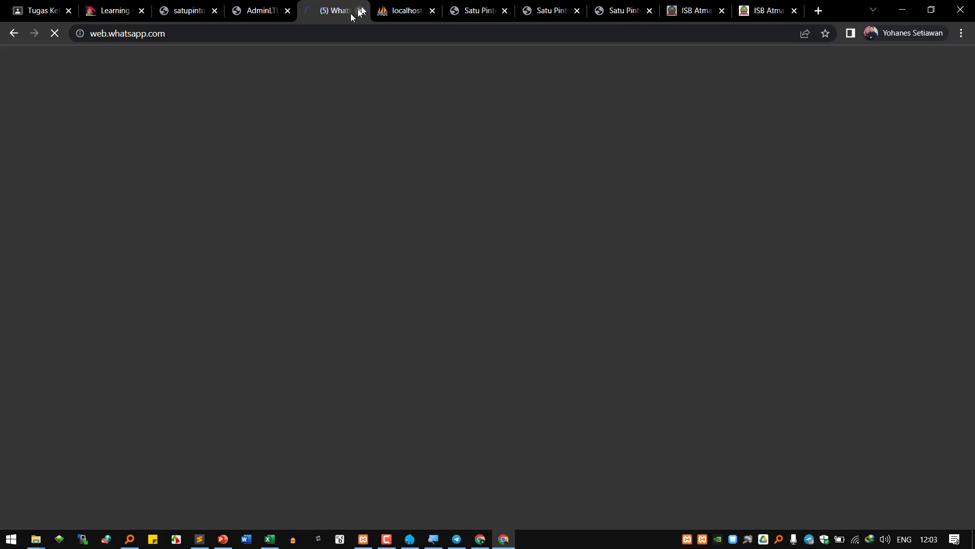
click(765, 12)
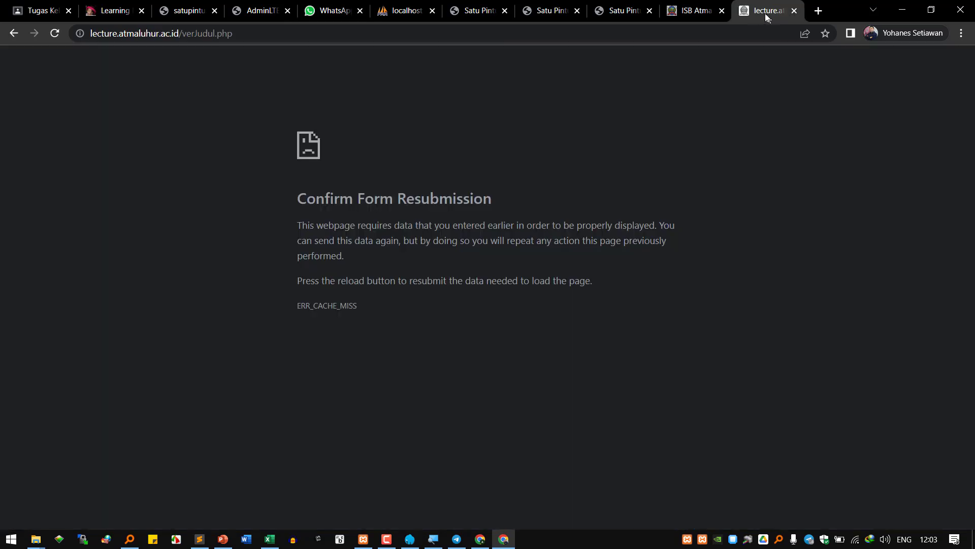
click(691, 10)
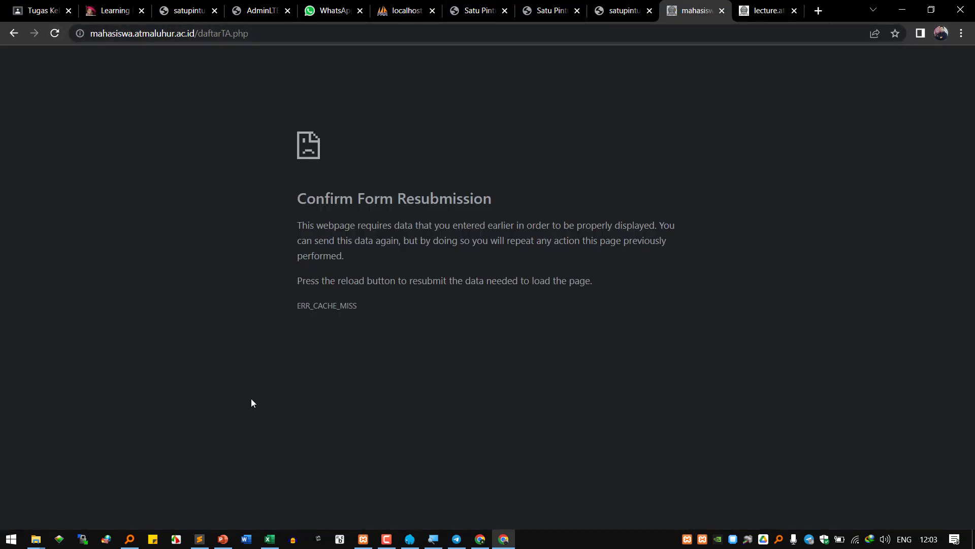
click(475, 500)
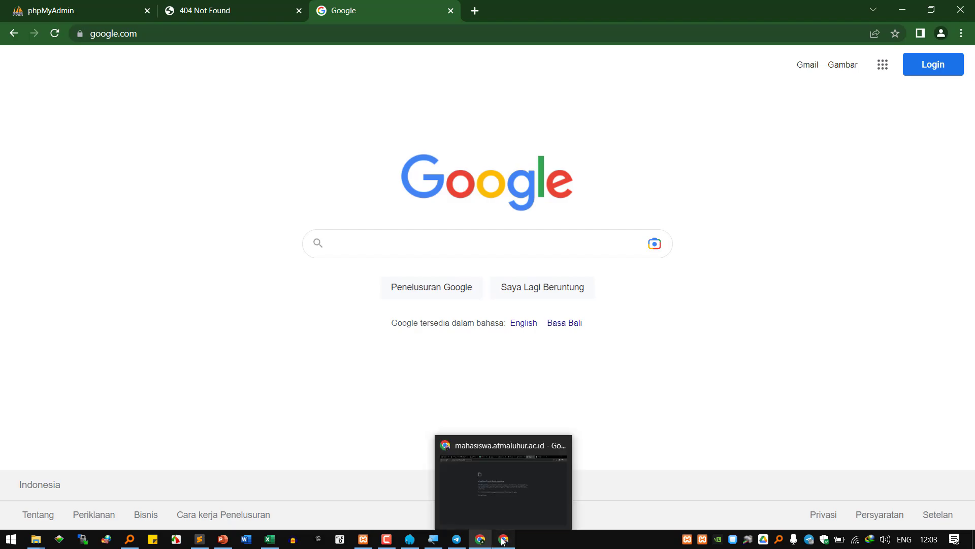
click(503, 472)
click(960, 9)
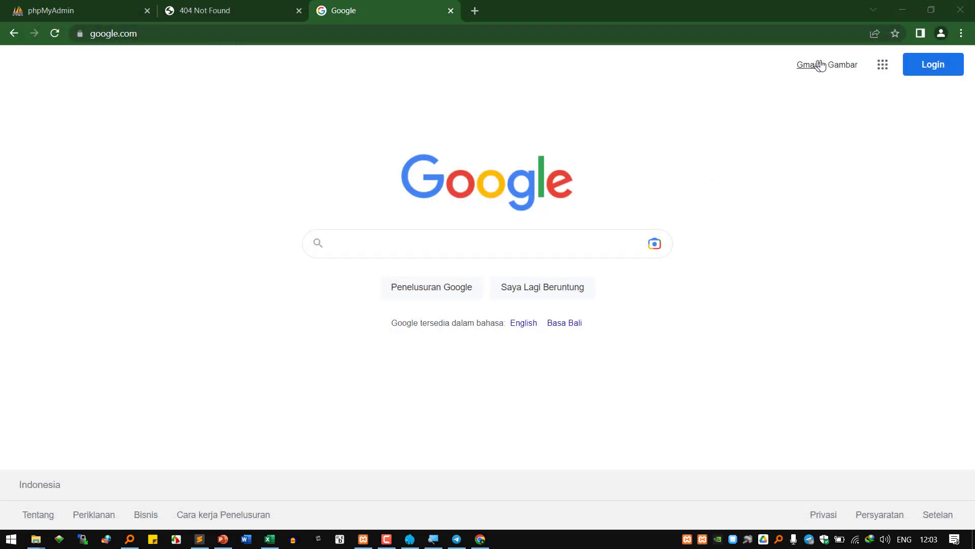
- Zoom the screen to 200% and open the profile menu, scrolled down to Add
click(940, 33)
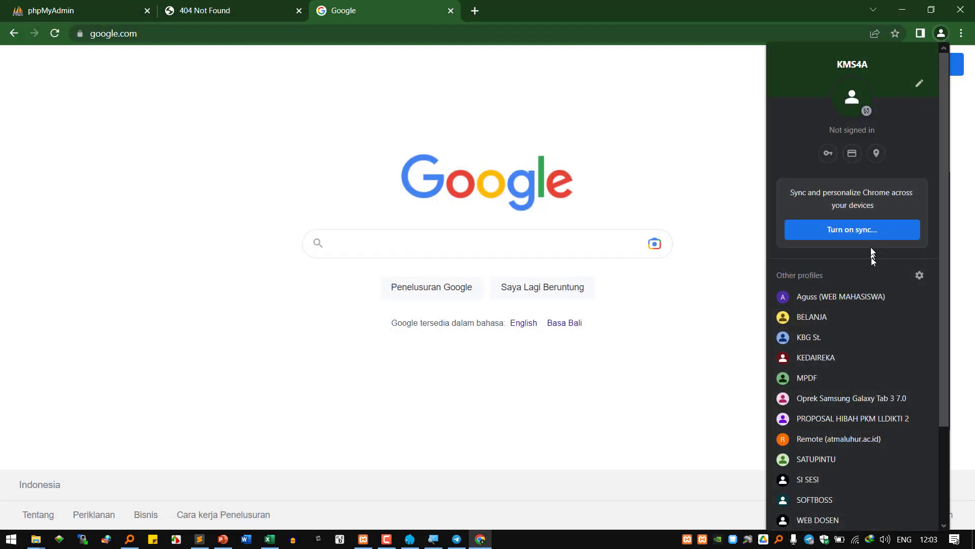
scroll(847, 289, down, 3)
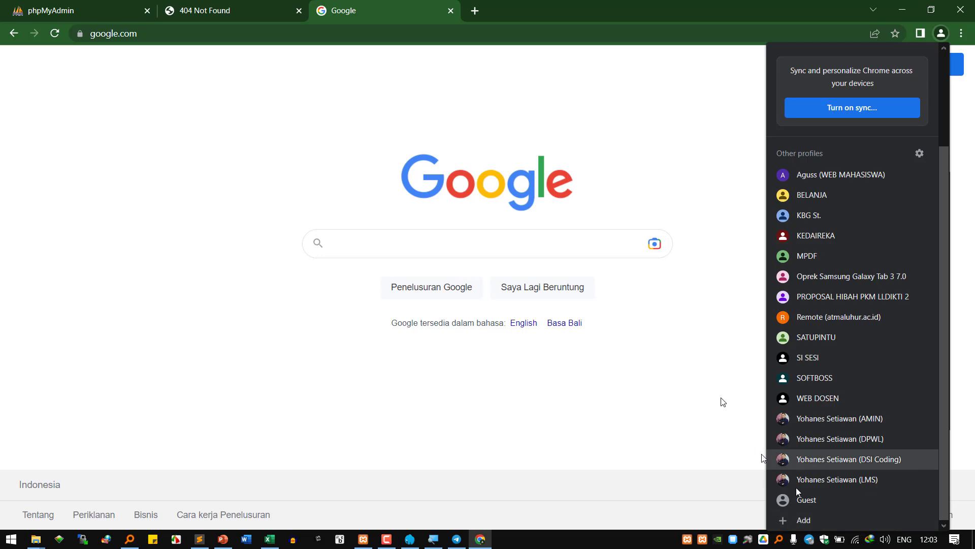
click(502, 450)
click(438, 538)
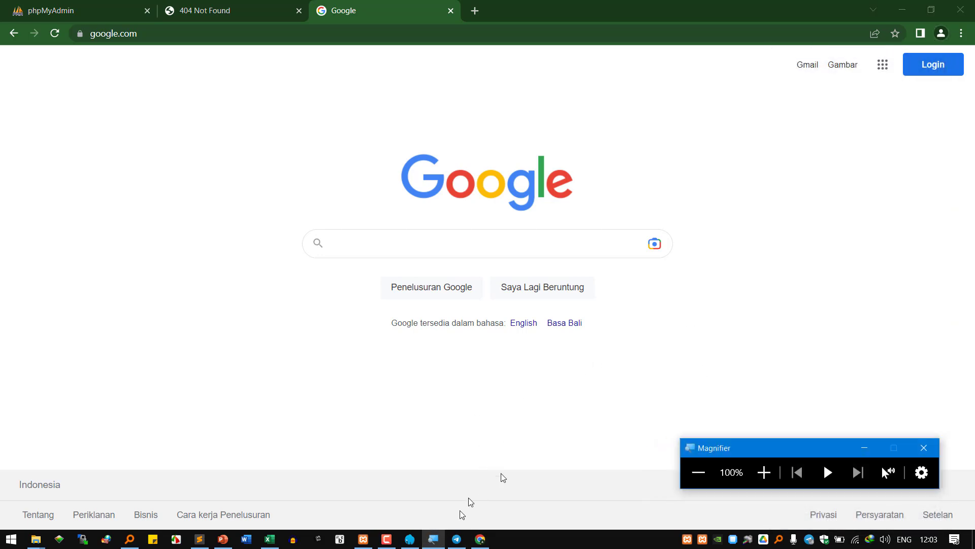
click(760, 474)
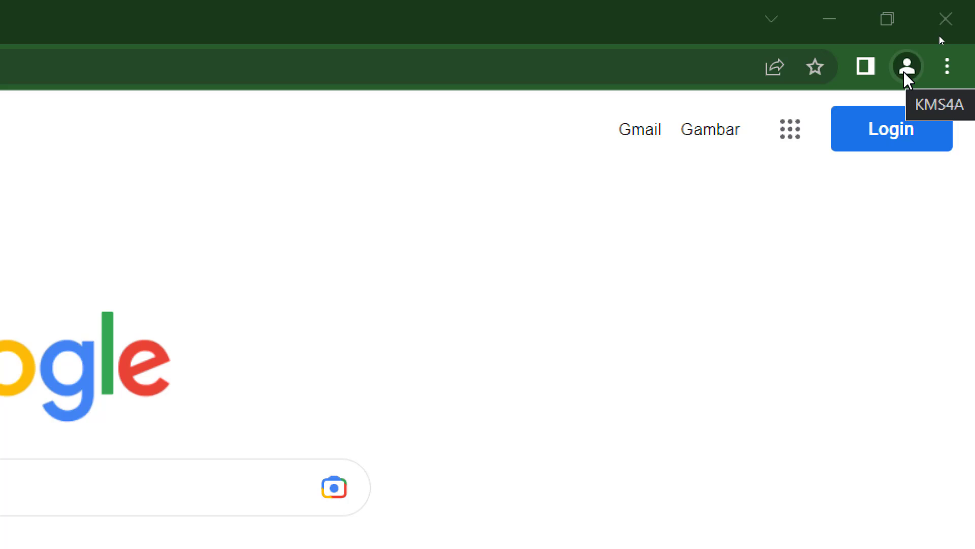
click(906, 71)
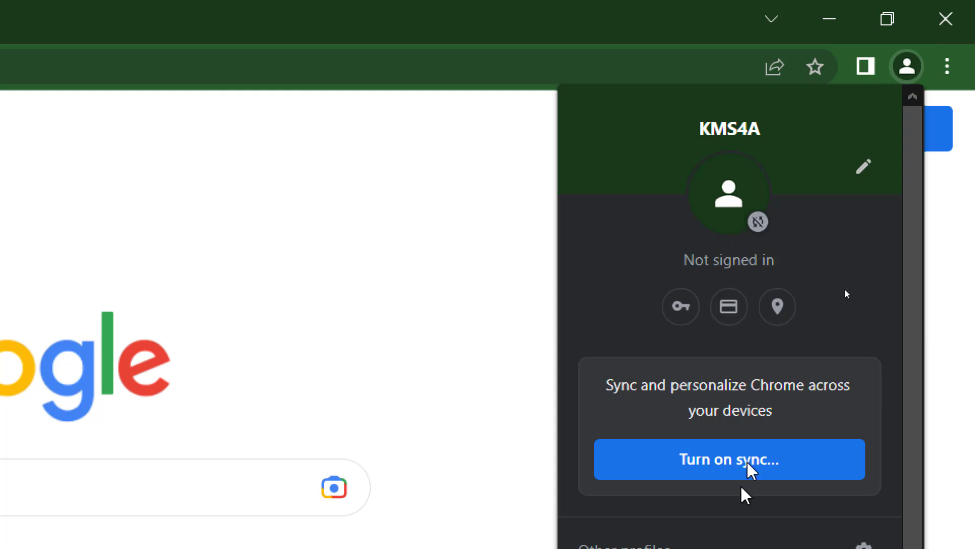
scroll(750, 447, down, 5)
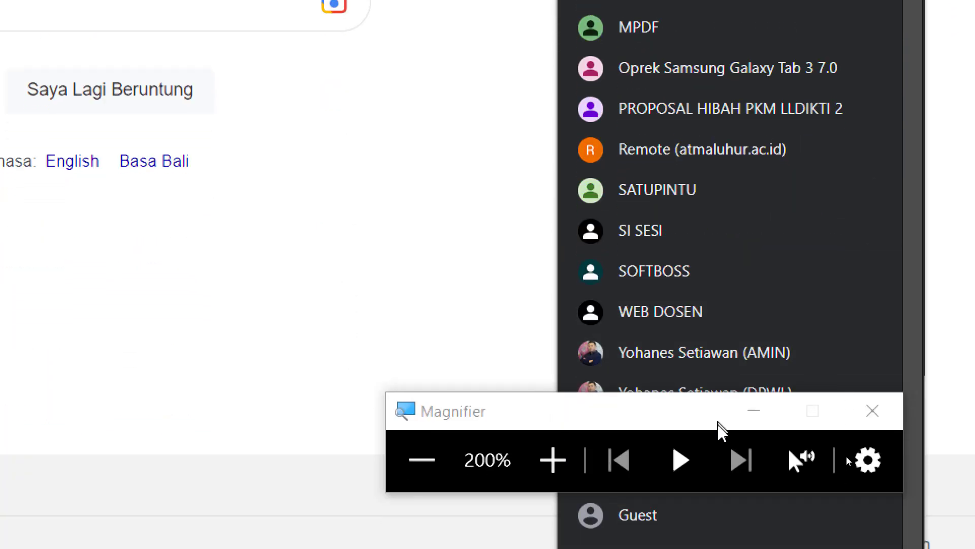
click(747, 412)
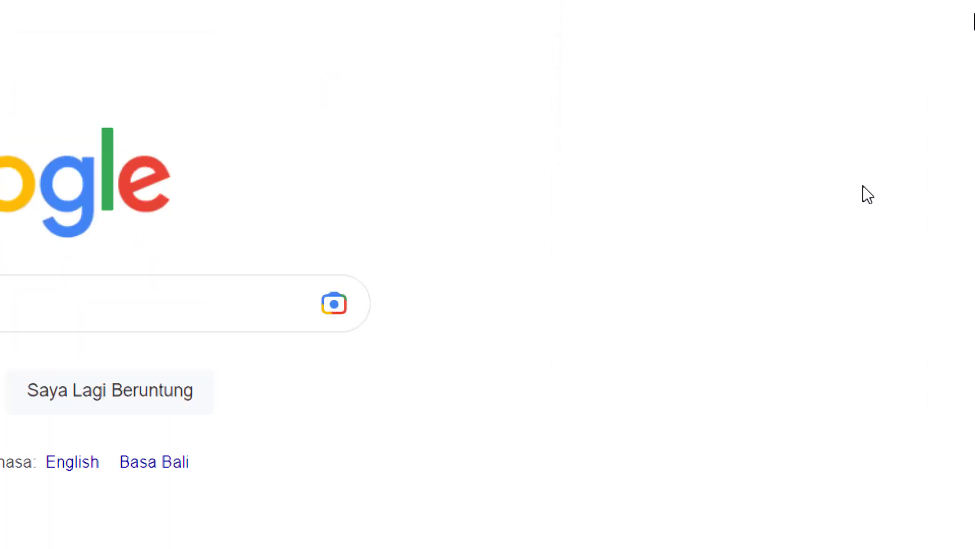
click(913, 26)
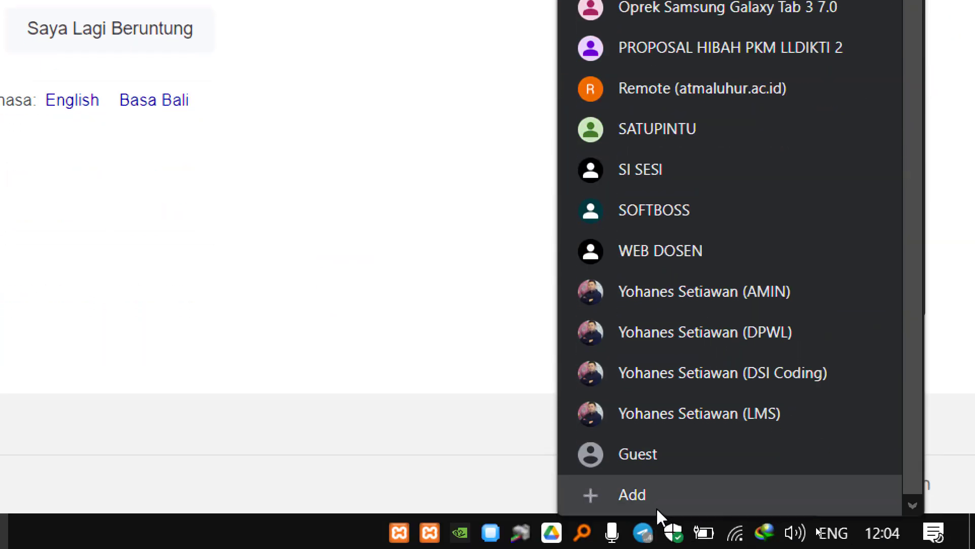
- Start a new Chrome profile without an account, then close the Customize profile dialog unnamed
click(656, 507)
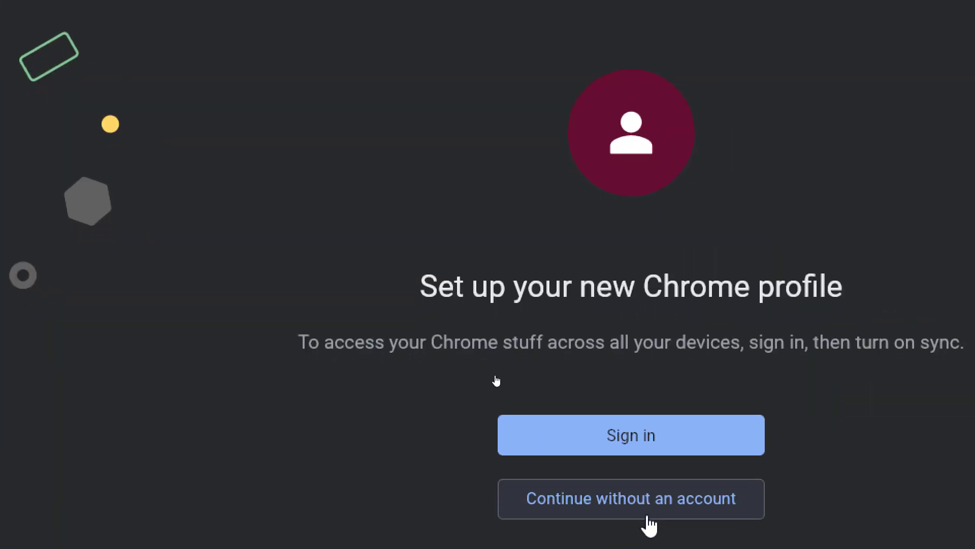
click(659, 523)
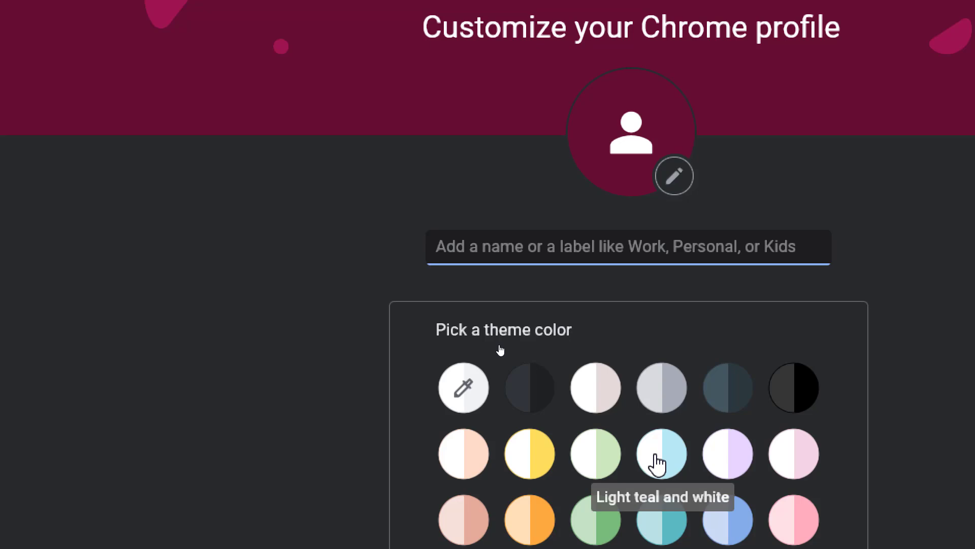
click(435, 239)
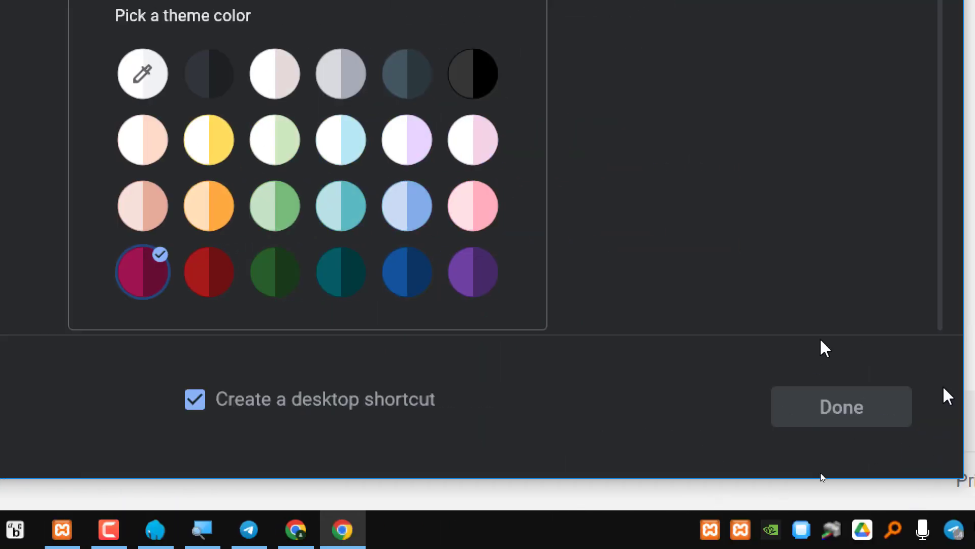
click(835, 407)
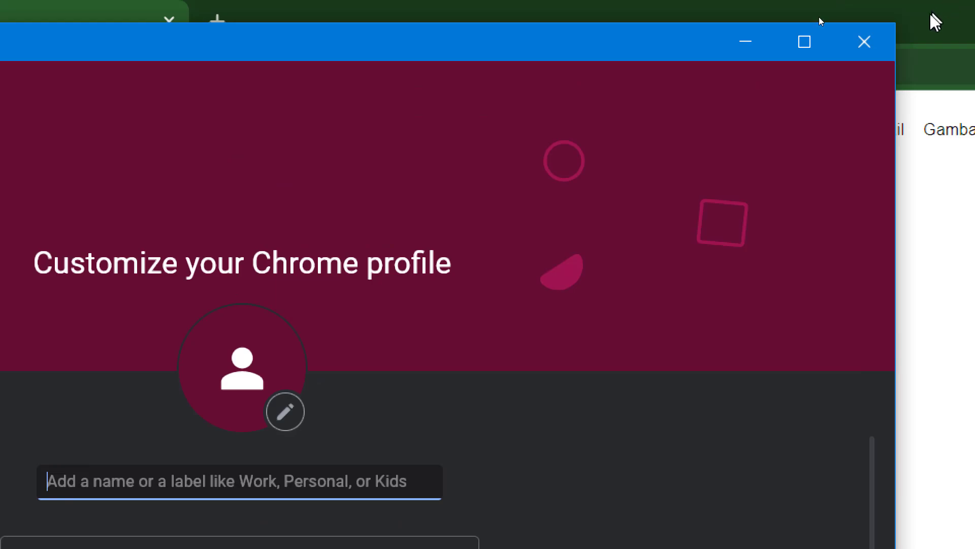
click(879, 41)
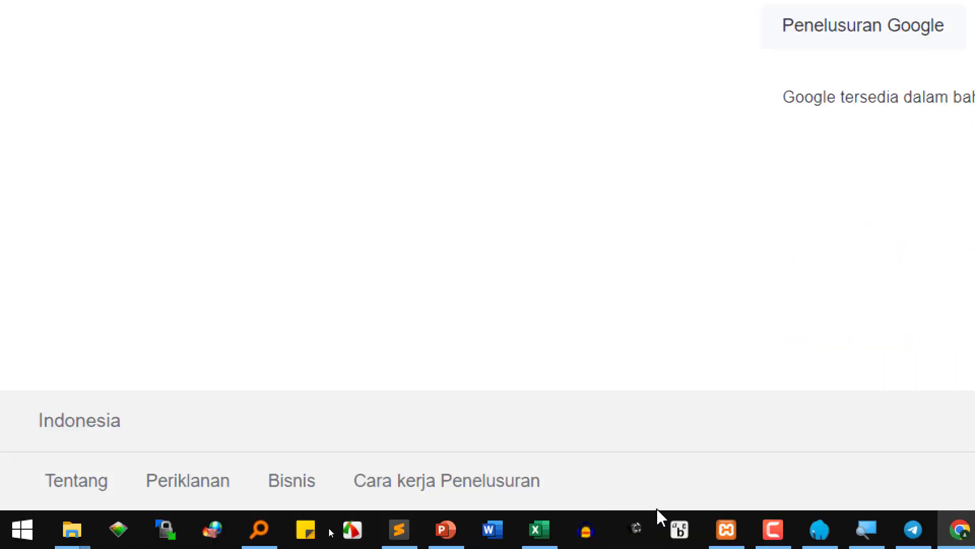
- Close the Downloads Explorer window and bring up the 2 - Instalasi folder window
click(447, 533)
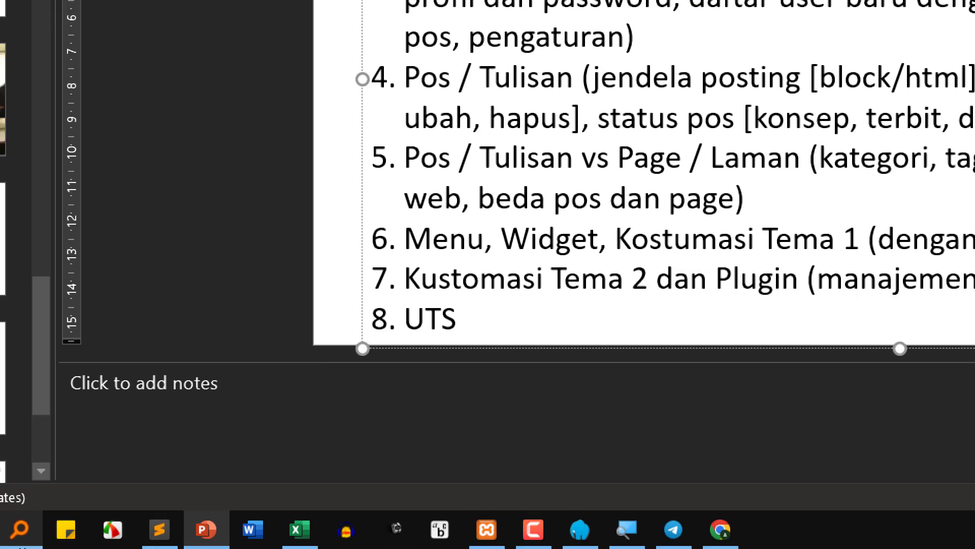
mouse_move(63, 527)
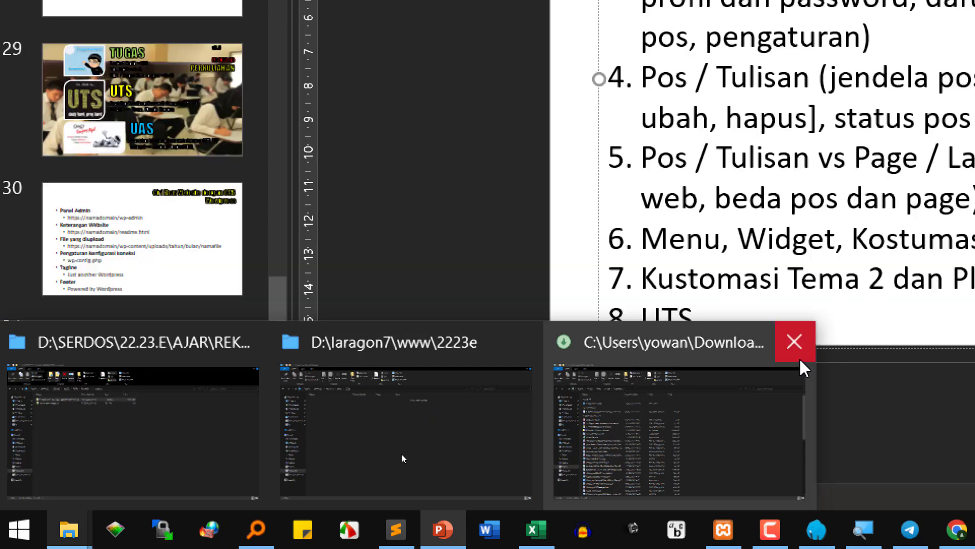
click(797, 342)
click(446, 420)
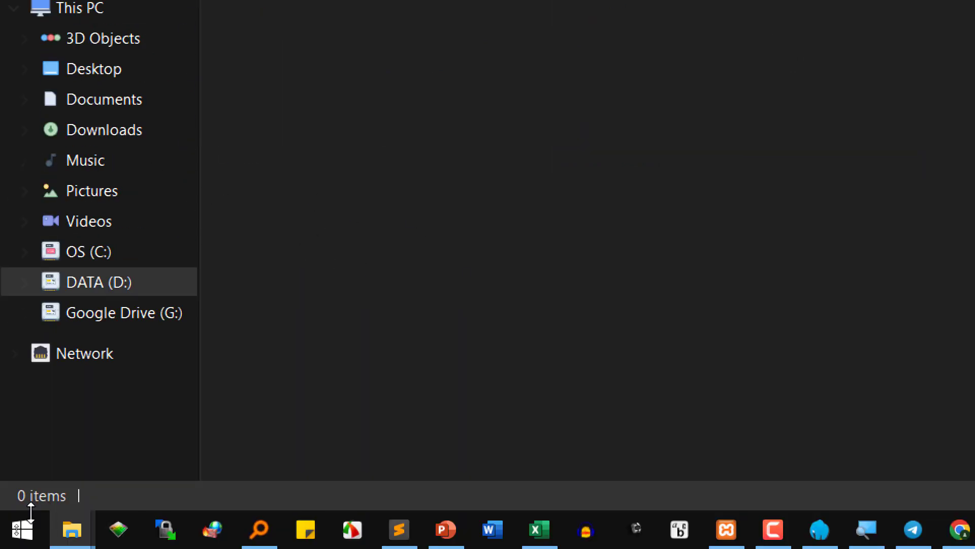
mouse_move(81, 542)
click(151, 446)
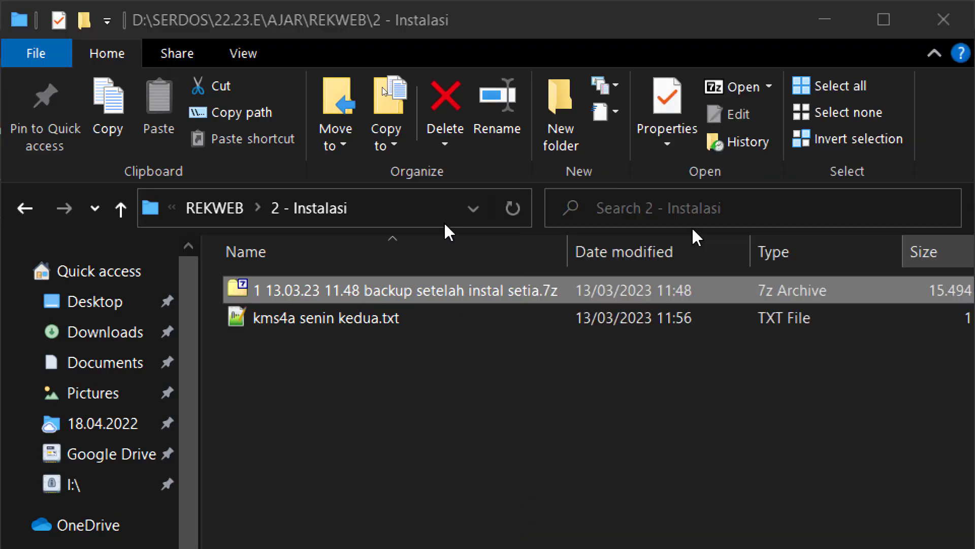
key(super+Tab)
click(217, 75)
key(alt+Tab)
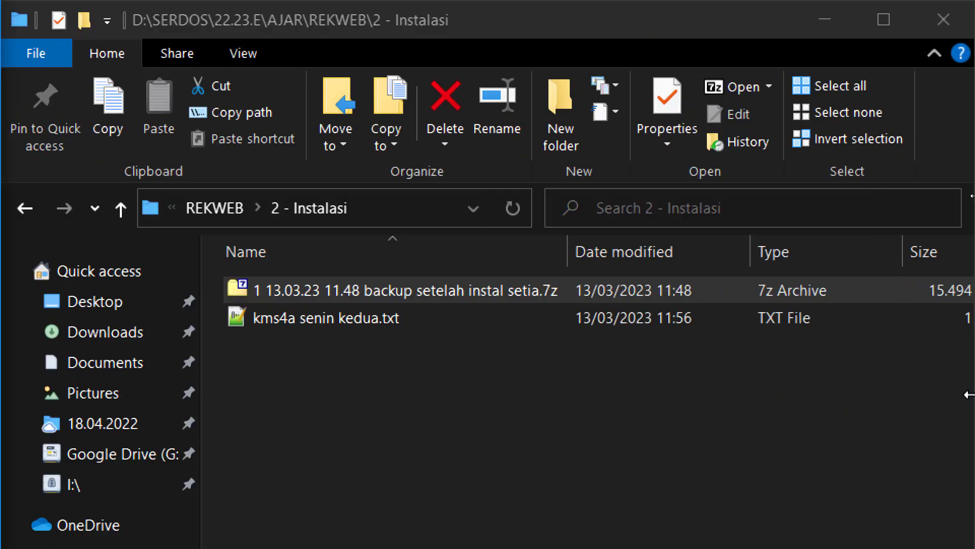
click(392, 301)
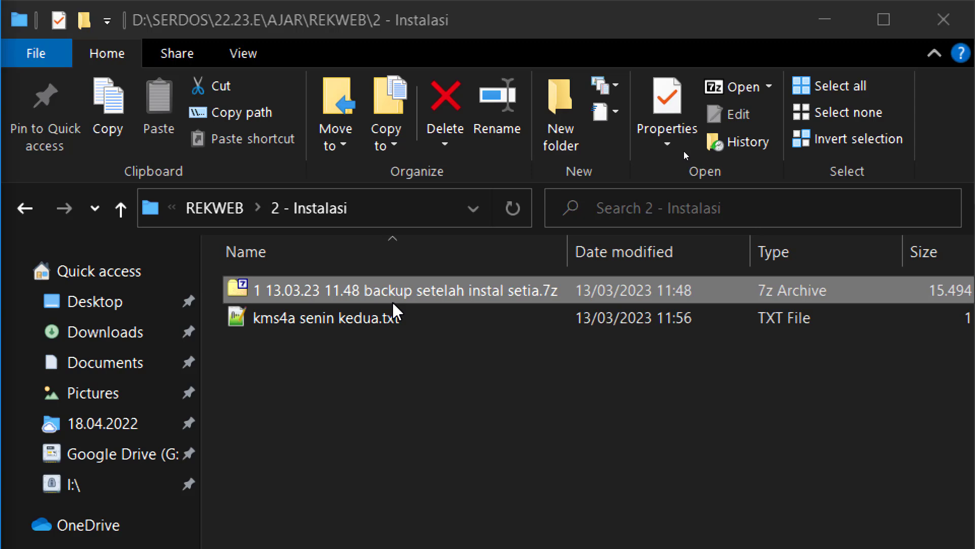
right_click(393, 303)
mouse_move(654, 487)
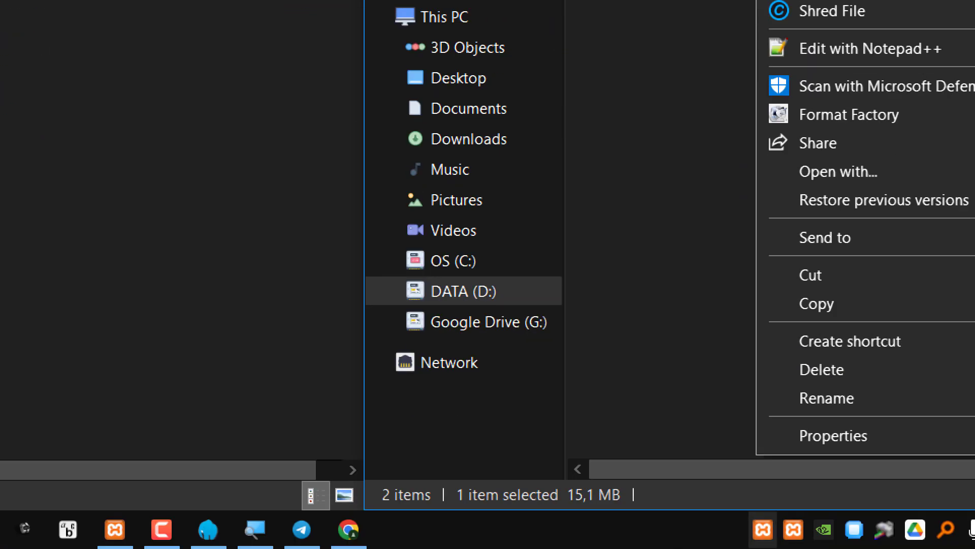
click(304, 531)
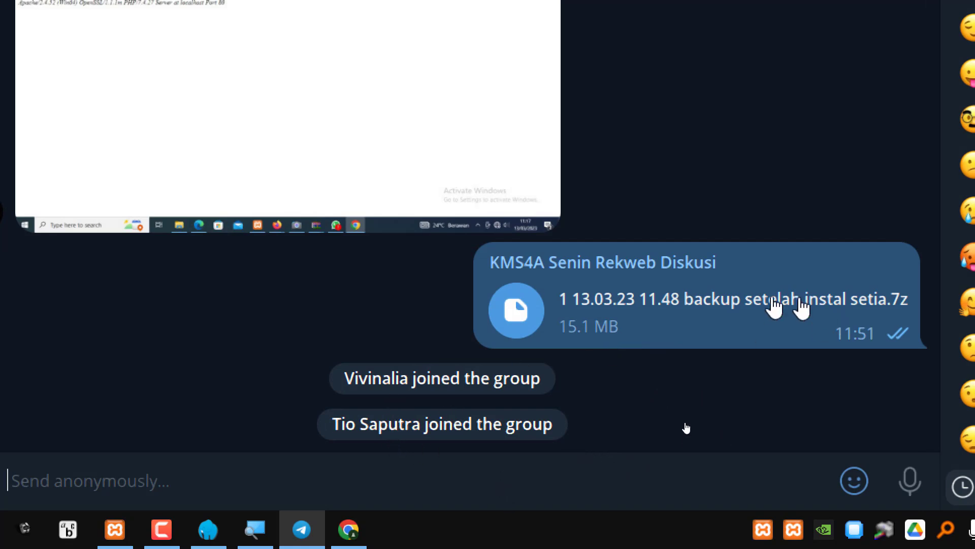
mouse_move(740, 310)
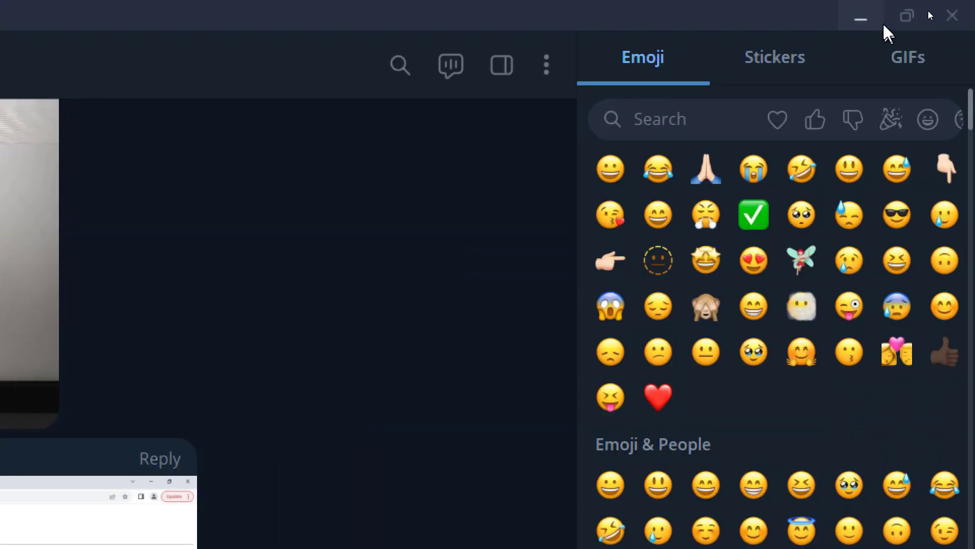
click(868, 15)
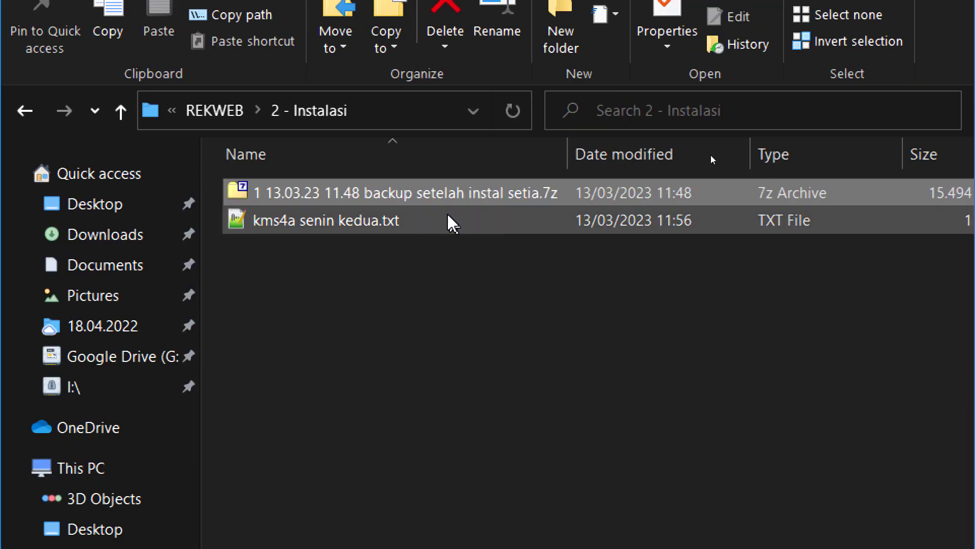
- Extract the backup .7z archive in place with 7-Zip, creating the setia folder
right_click(429, 199)
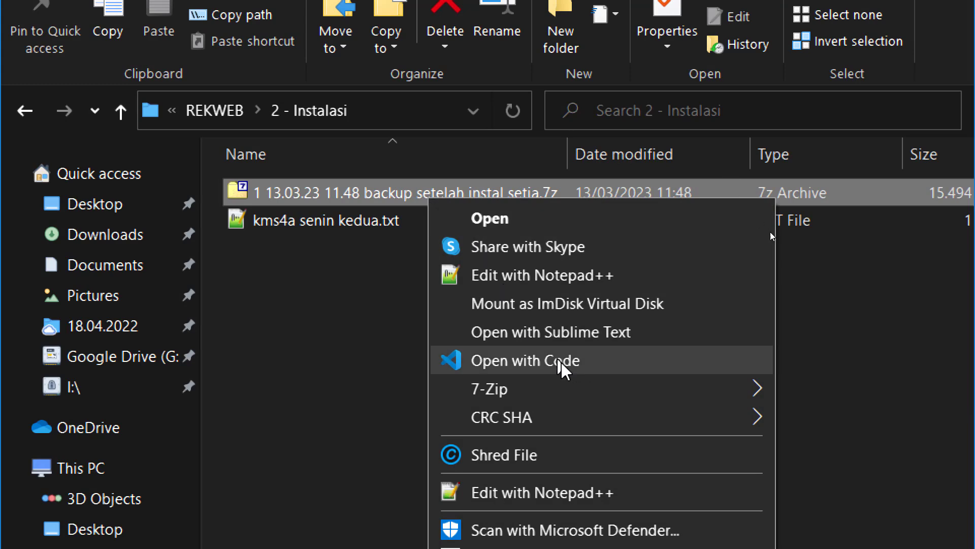
mouse_move(585, 397)
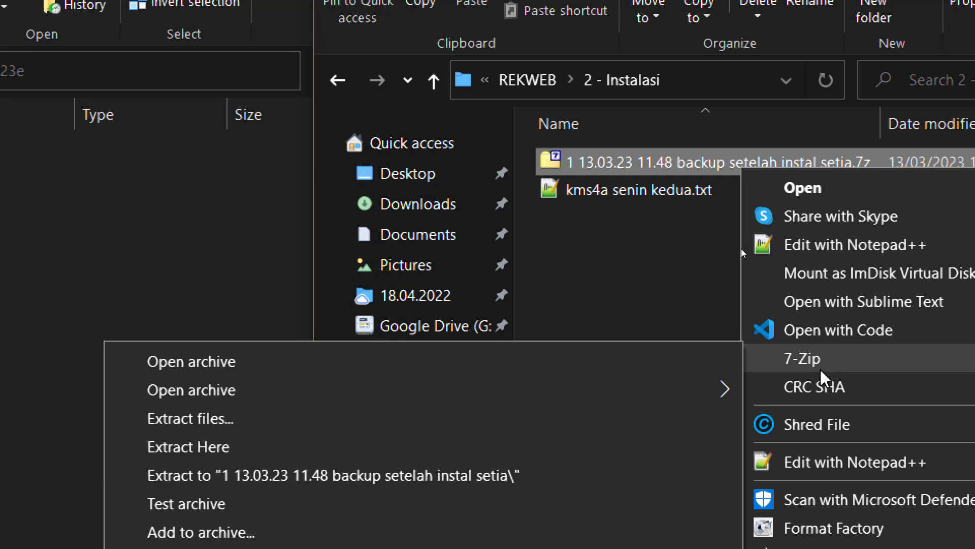
click(341, 446)
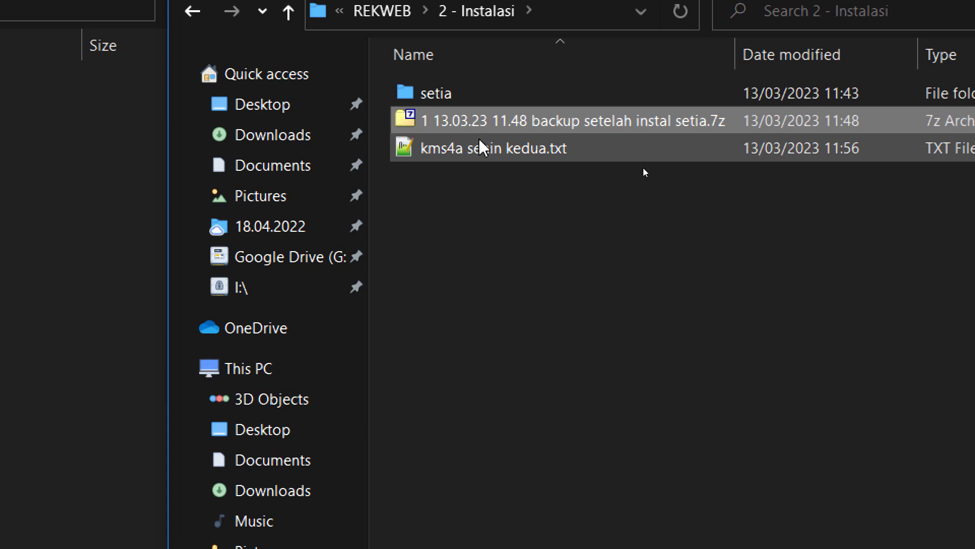
- Cut the extracted setia folder and paste it into the empty laragon7\www\2223e folder
click(452, 107)
mouse_move(459, 100)
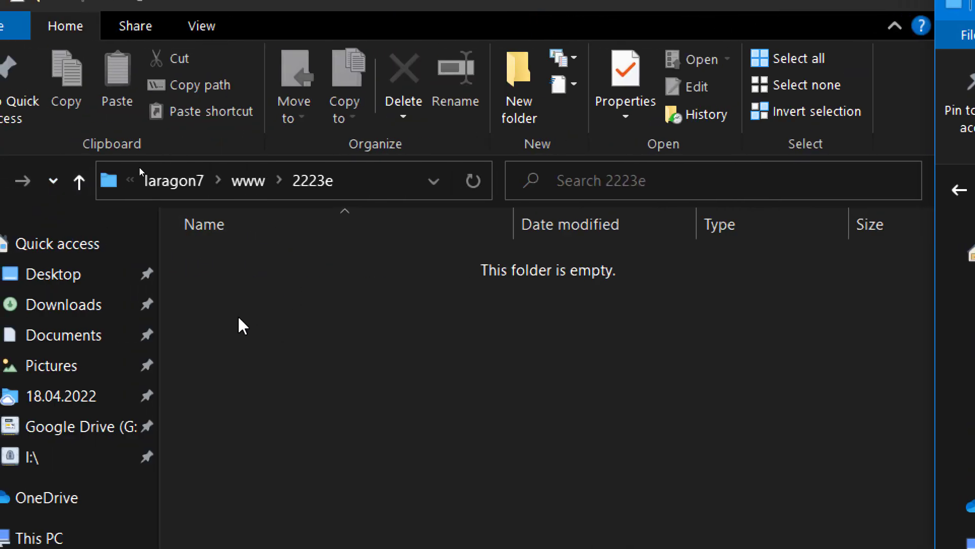
right_click(608, 276)
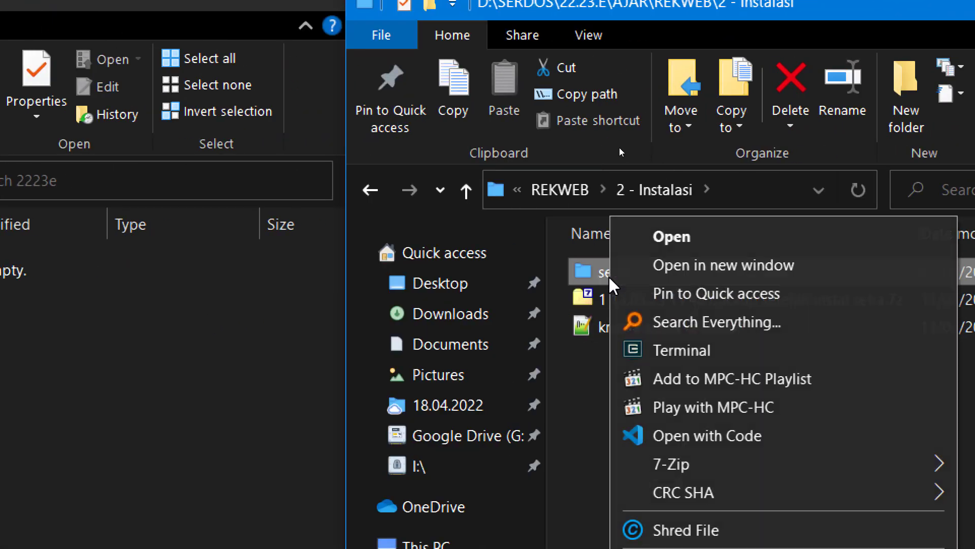
click(675, 503)
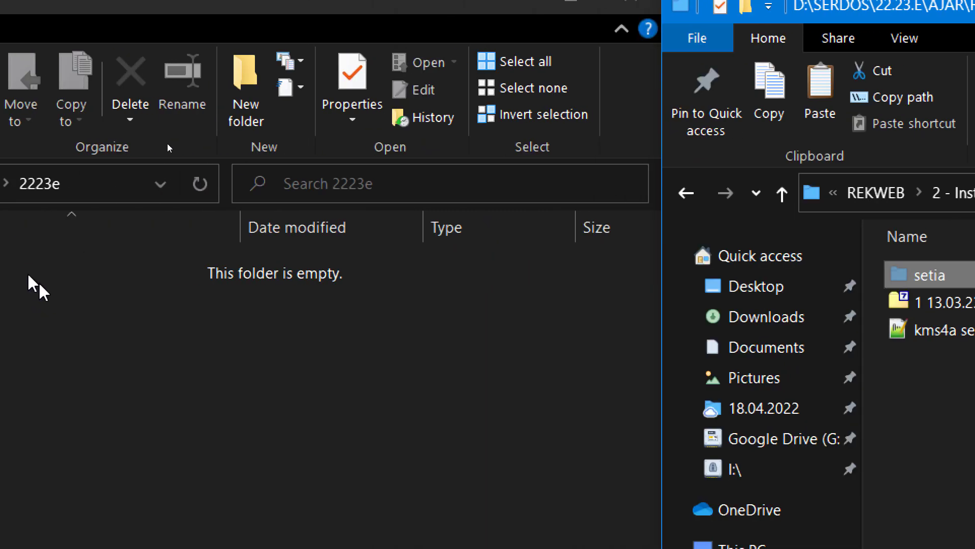
right_click(6, 335)
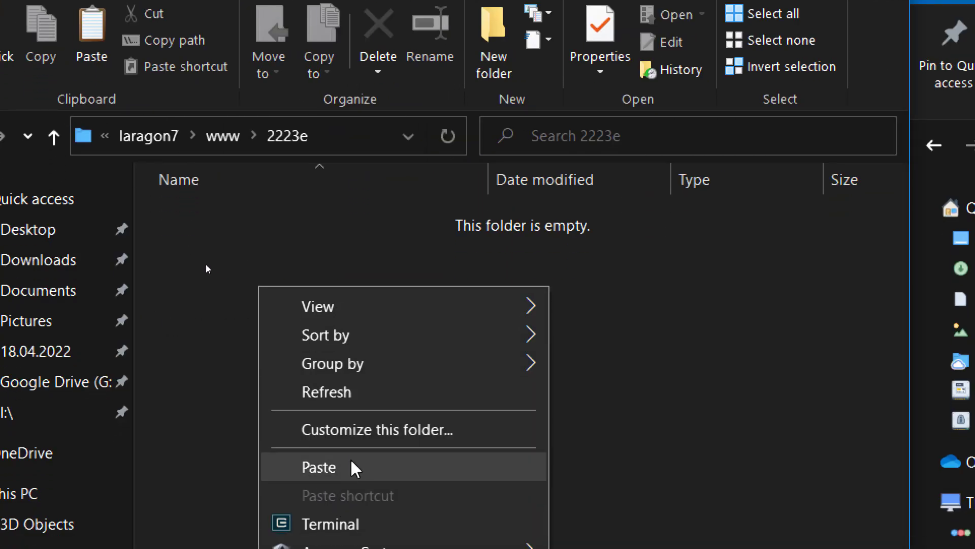
click(356, 467)
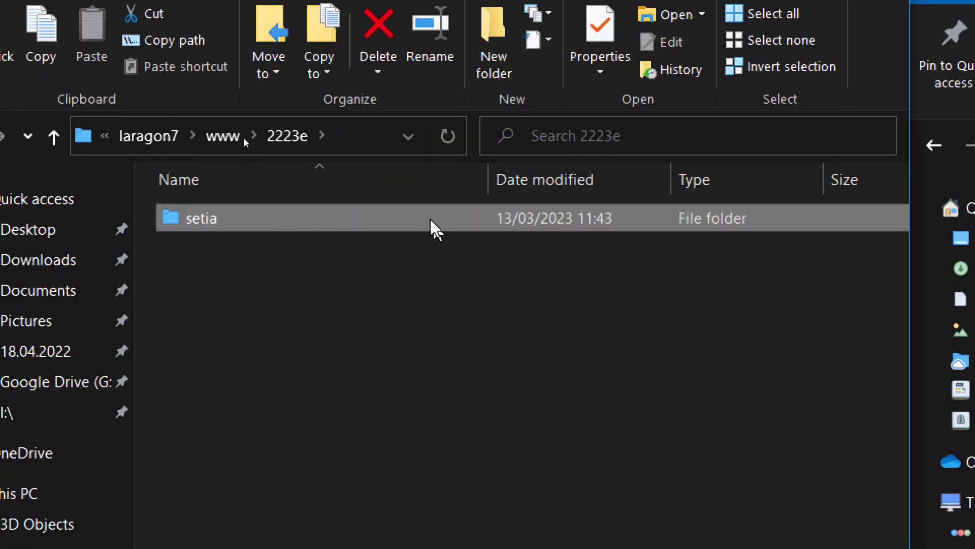
- Check the backup archive in 2 - Instalasi, then open setia\db inside 2223e
mouse_move(211, 229)
mouse_move(280, 228)
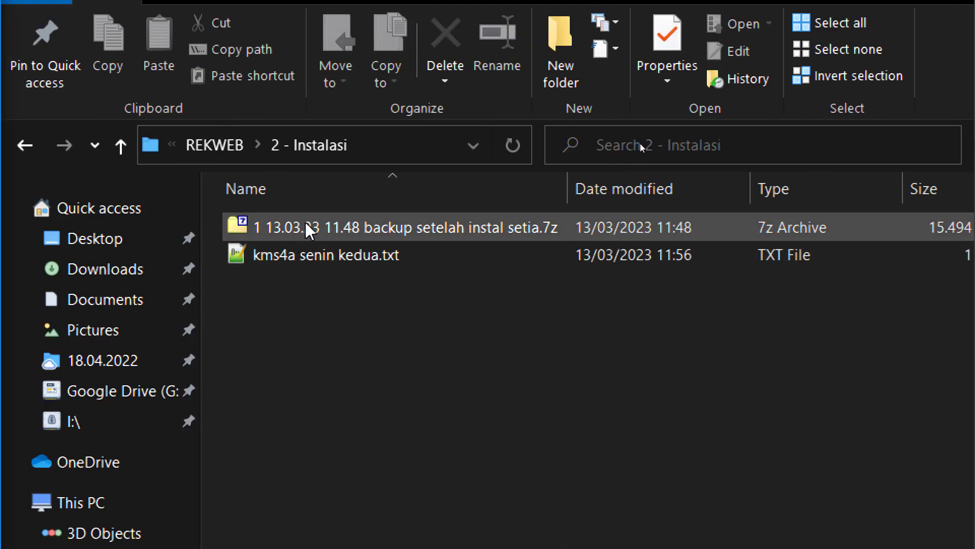
click(306, 225)
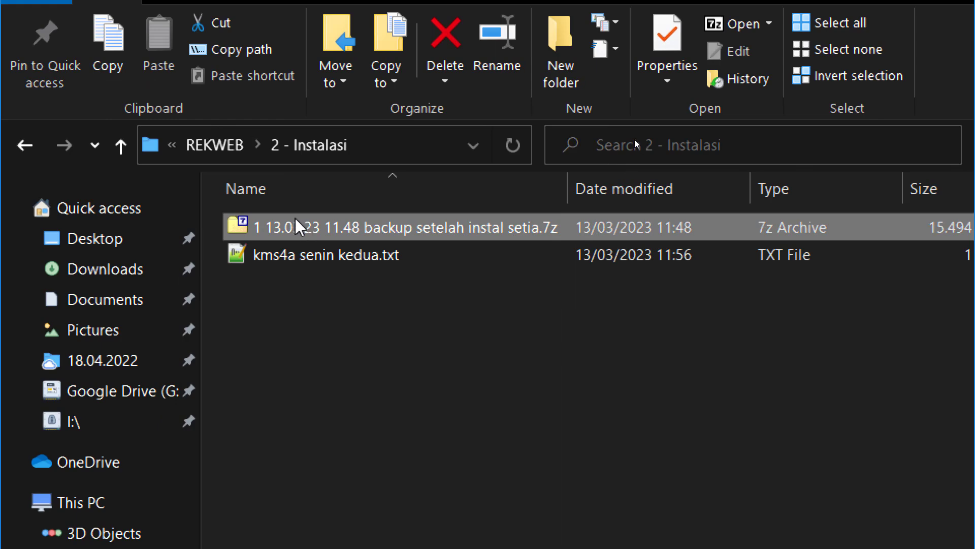
click(287, 257)
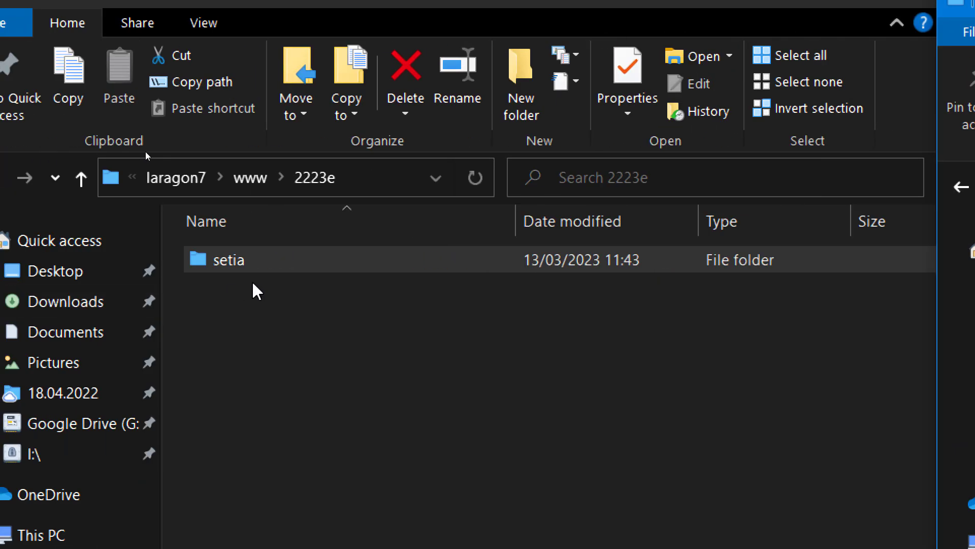
double_click(236, 260)
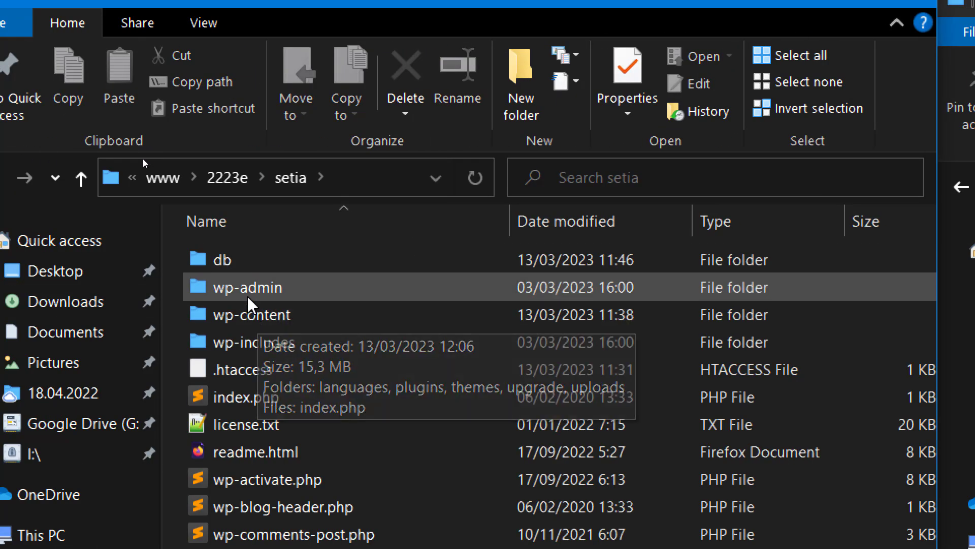
double_click(245, 270)
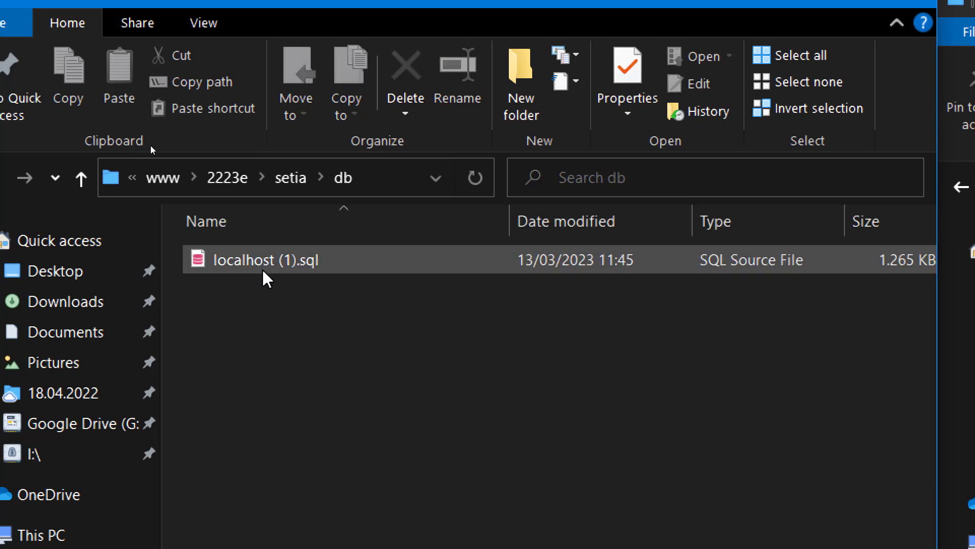
- Reload localhost/2223e/setia/ in Chrome, which now shows a database connection error
click(539, 528)
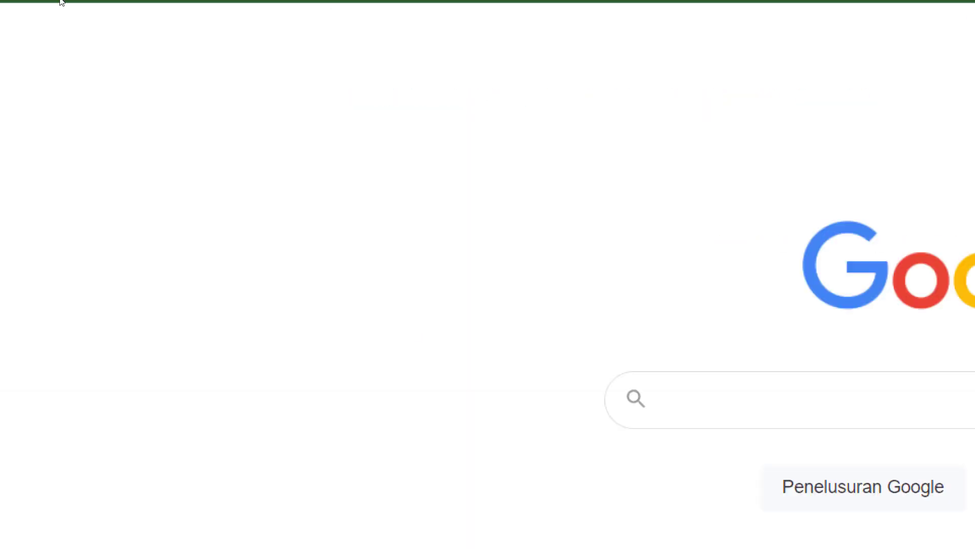
click(429, 26)
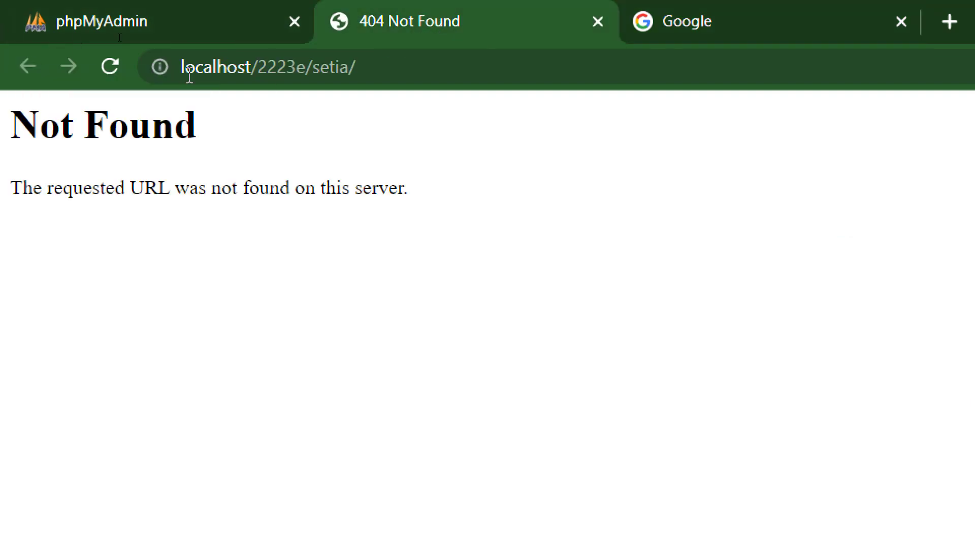
click(298, 67)
key(End)
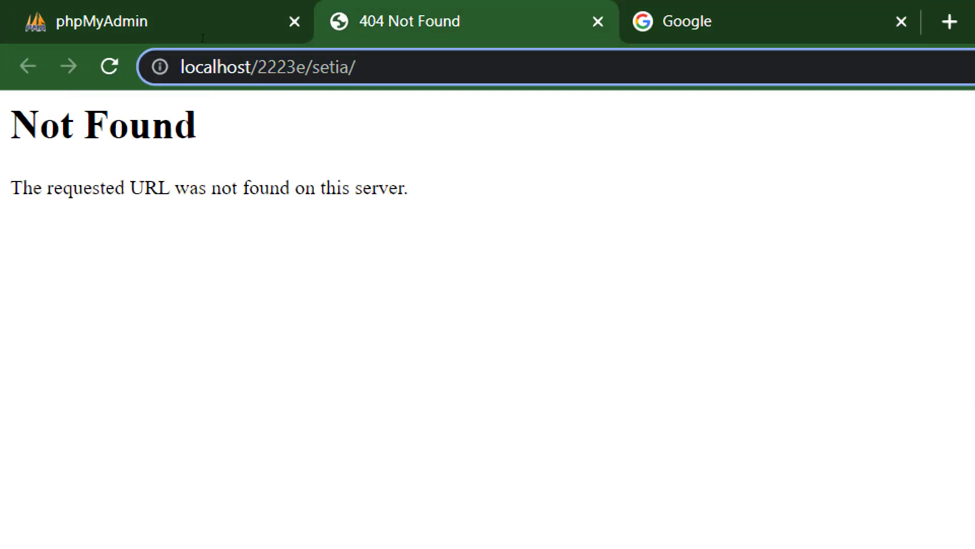
key(Return)
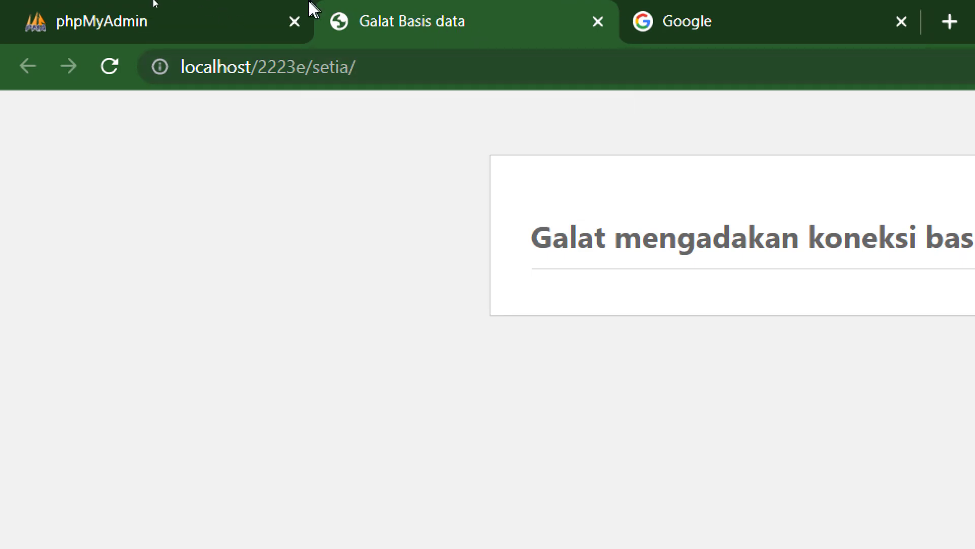
- Log in to phpMyAdmin and go to its home page
click(241, 22)
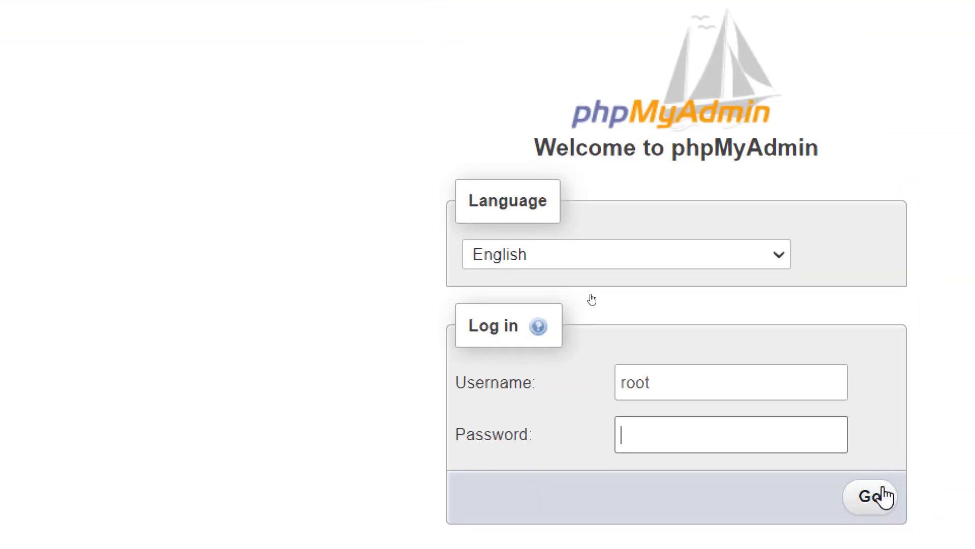
click(970, 536)
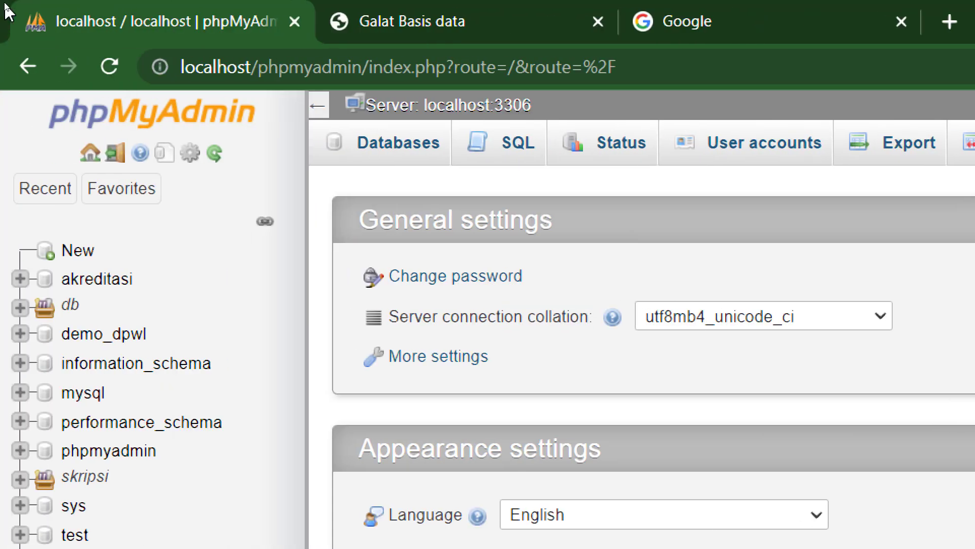
click(92, 154)
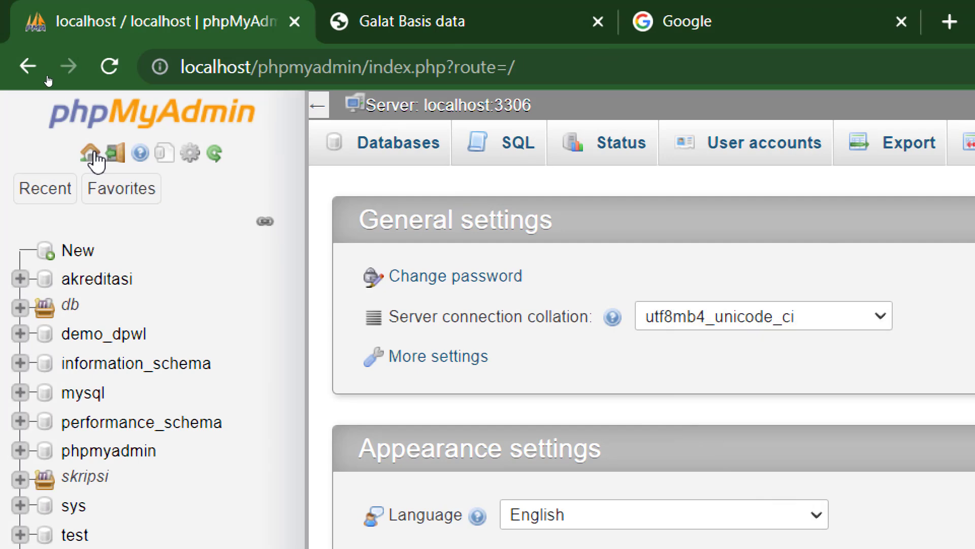
- Open phpMyAdmin's server Import page and start choosing an import file
click(89, 155)
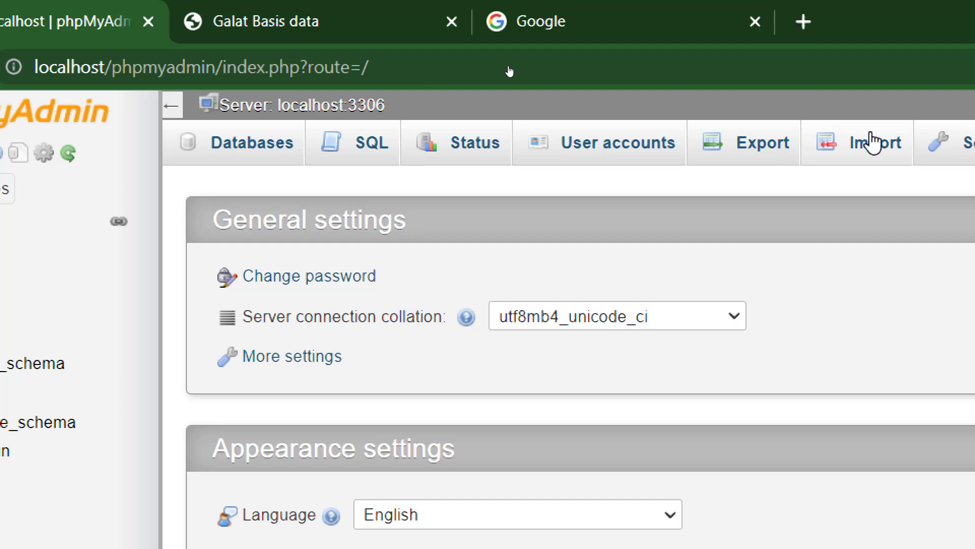
click(870, 149)
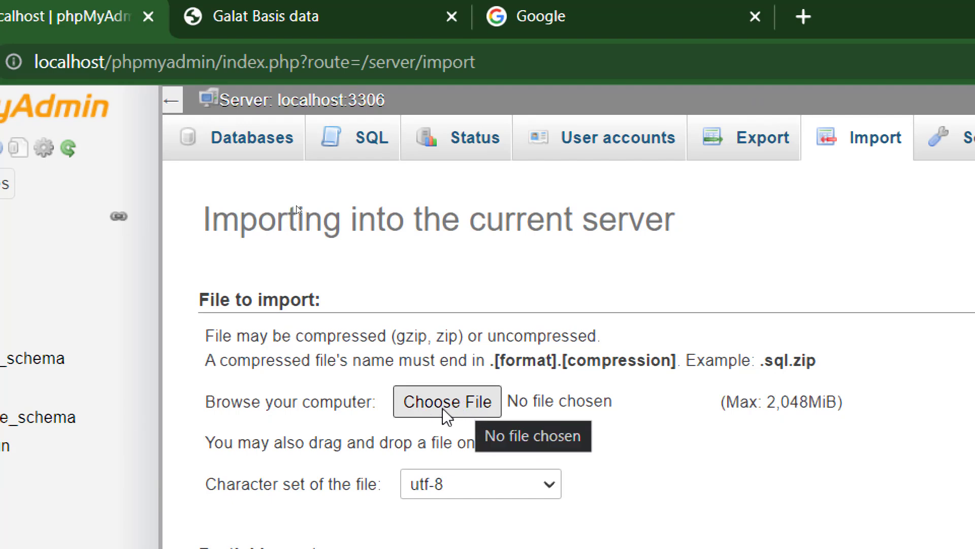
click(450, 404)
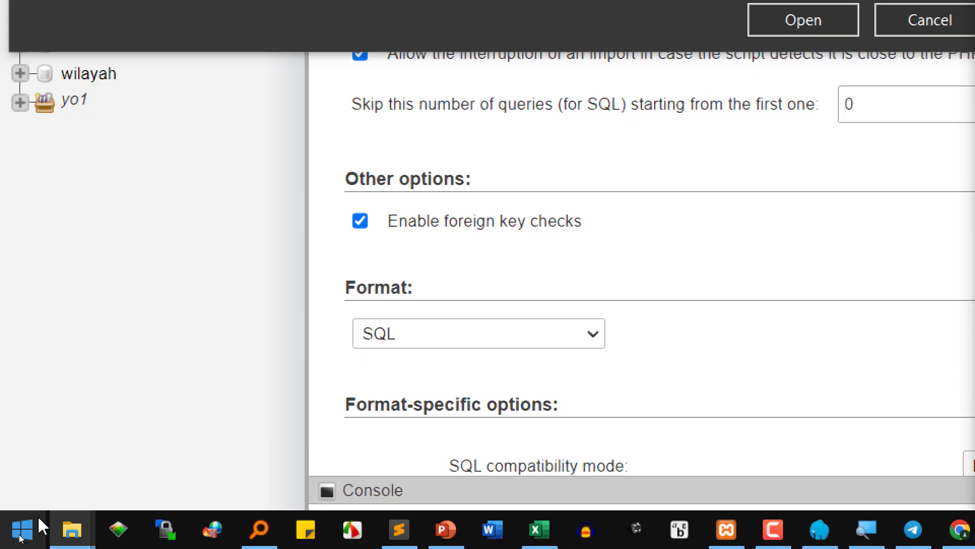
- Copy the setia\db folder path from File Explorer's address bar
mouse_move(72, 527)
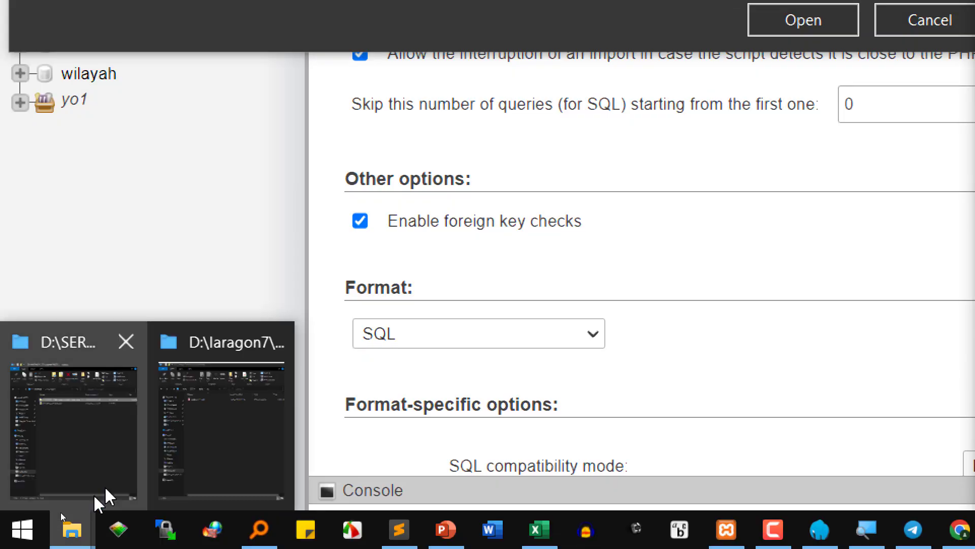
click(229, 392)
click(420, 199)
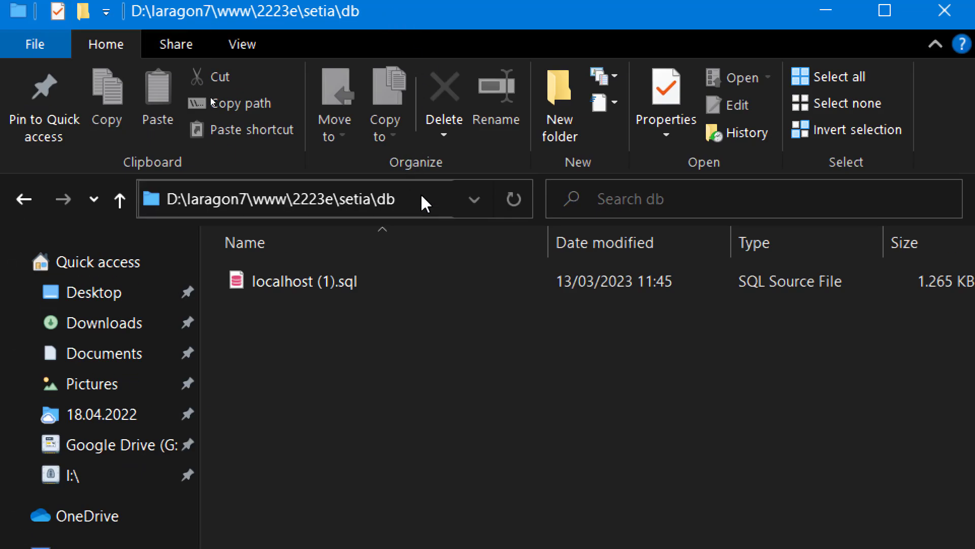
right_click(334, 191)
click(400, 262)
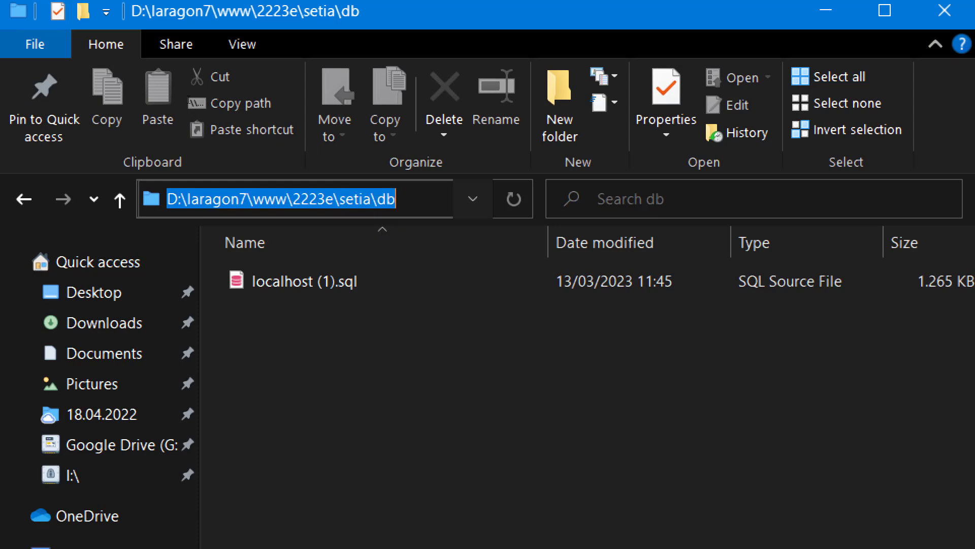
right_click(333, 200)
click(383, 268)
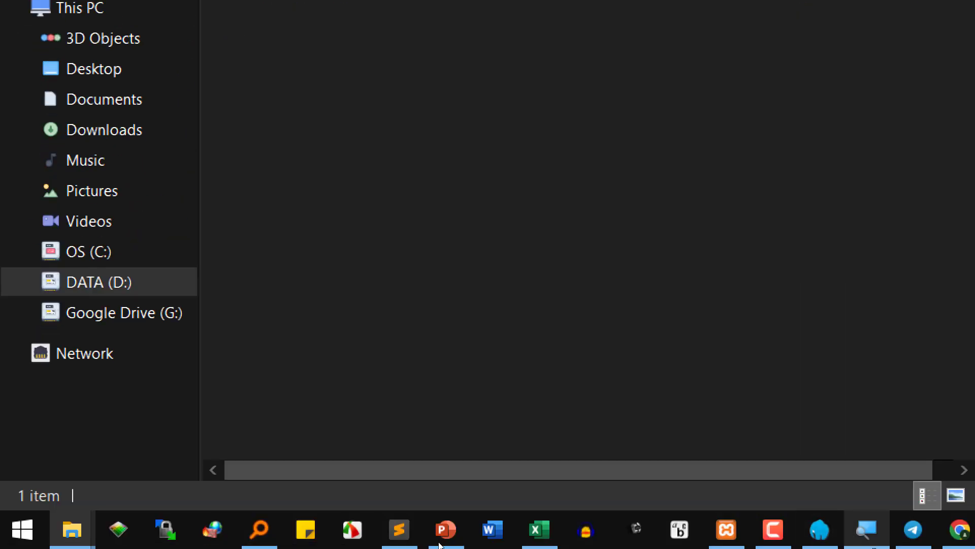
- Paste the db folder path into the file dialog and select localhost (1).sql
click(853, 528)
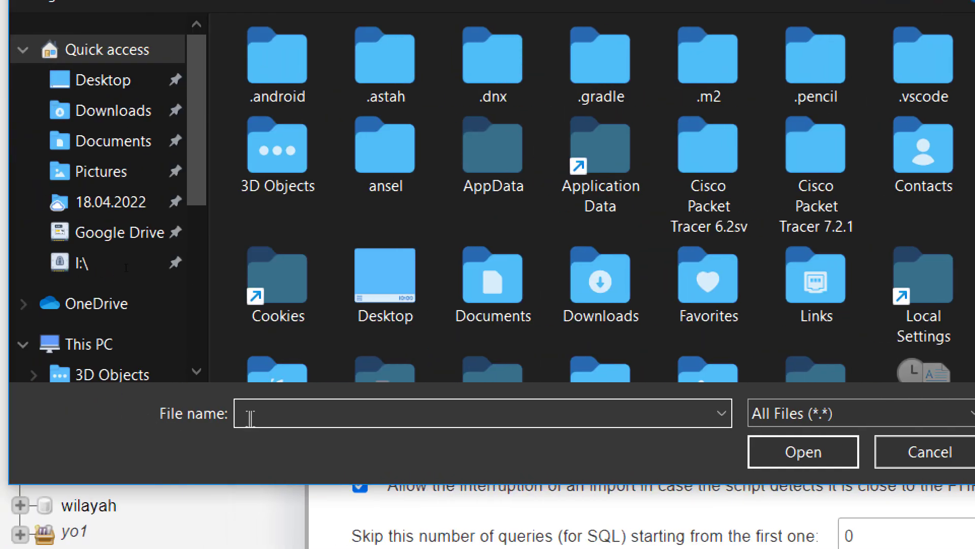
right_click(151, 132)
click(312, 509)
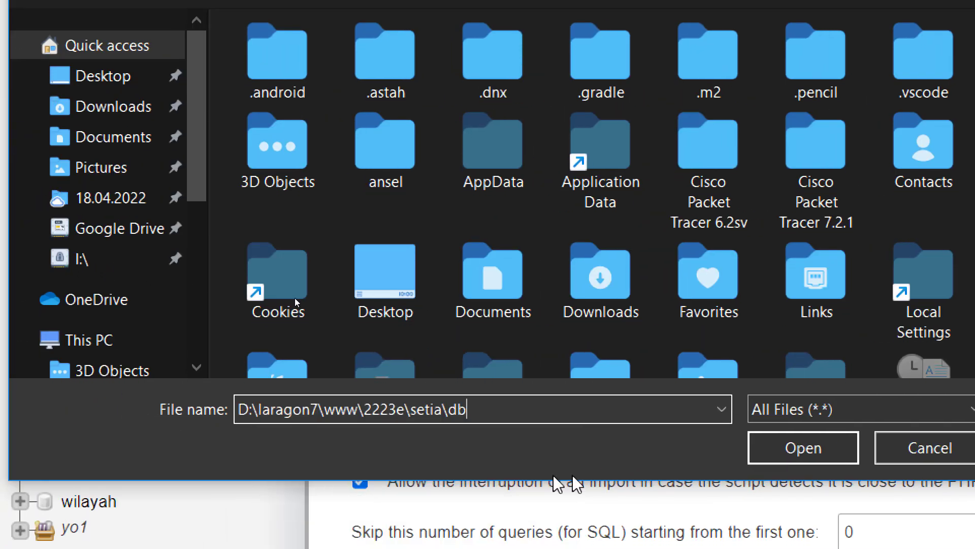
click(762, 448)
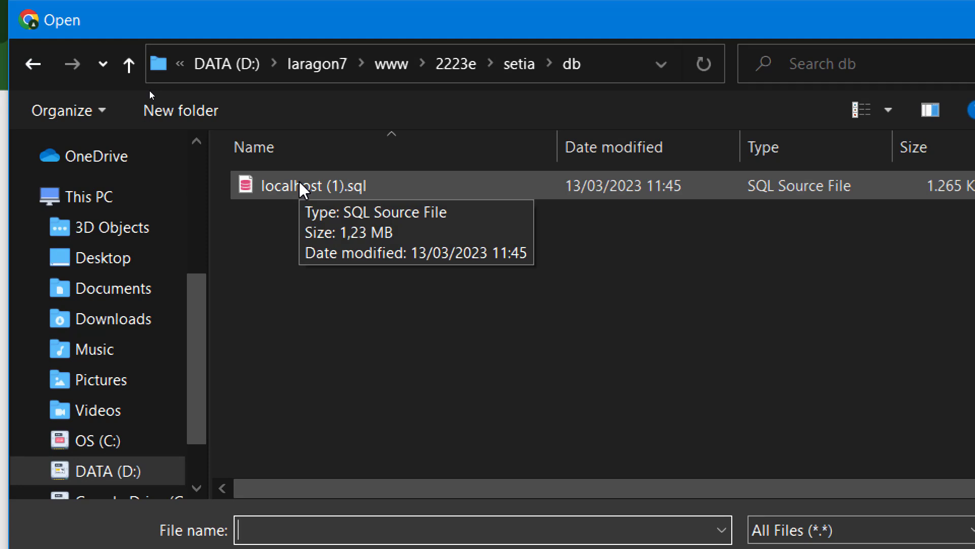
click(299, 180)
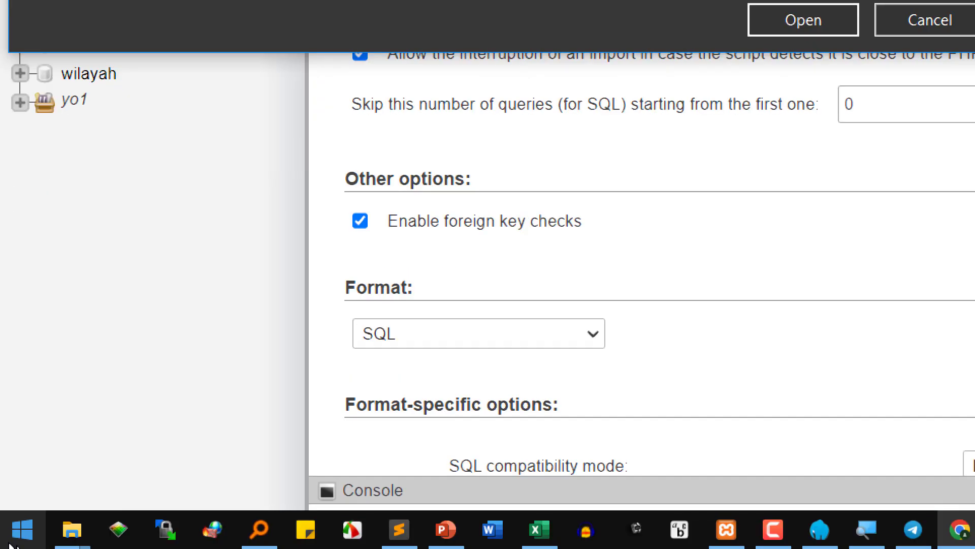
- Open the setia\db folder in the other File Explorer window
mouse_move(72, 529)
click(131, 495)
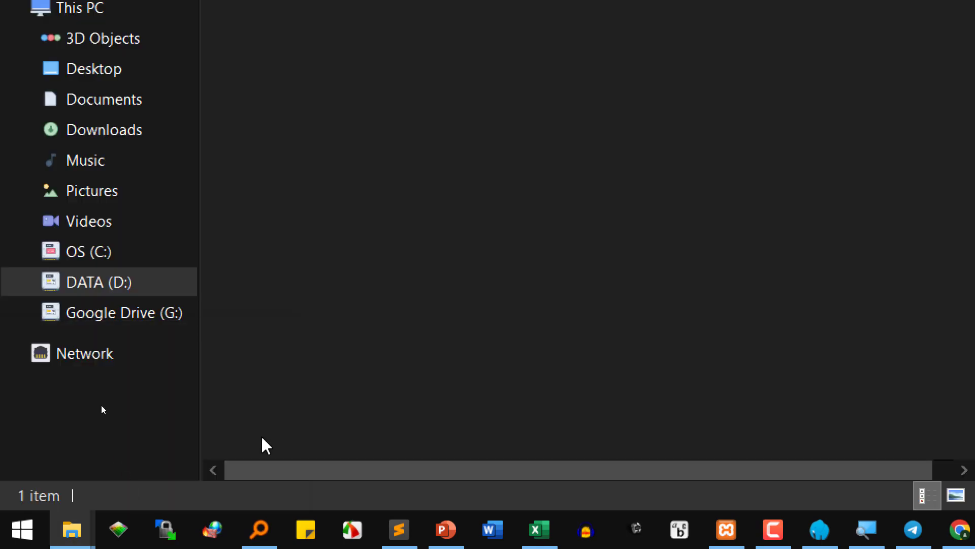
click(330, 169)
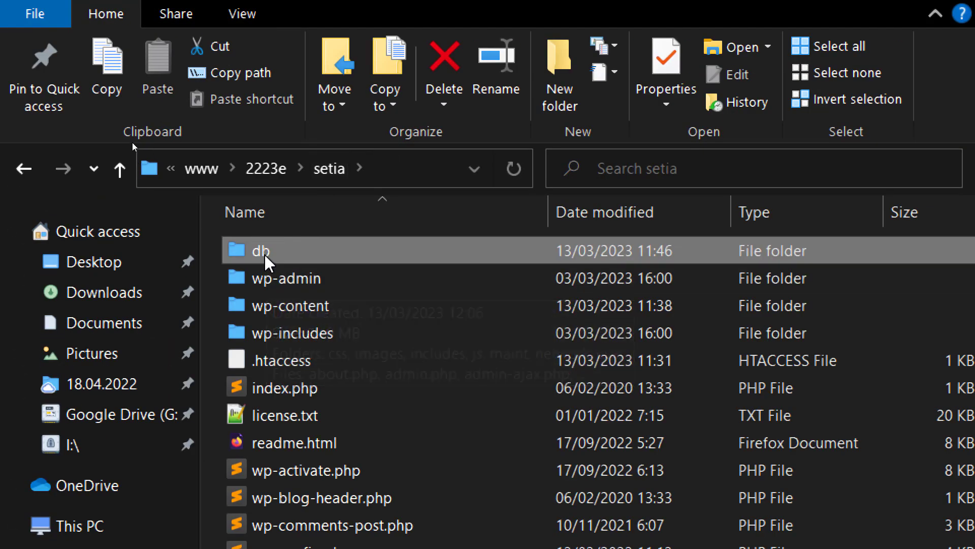
double_click(263, 253)
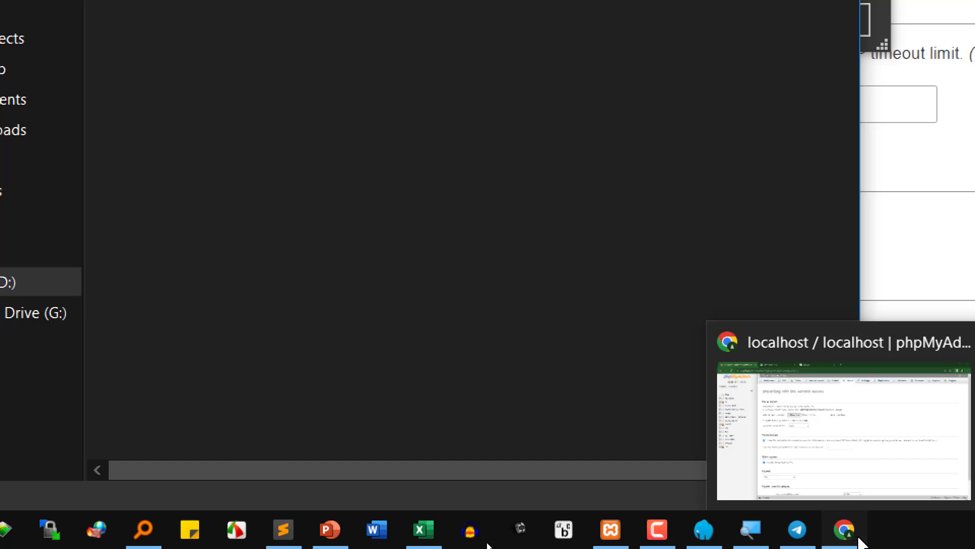
- Confirm localhost (1).sql and run the import, which succeeds with 62 queries executed
click(844, 529)
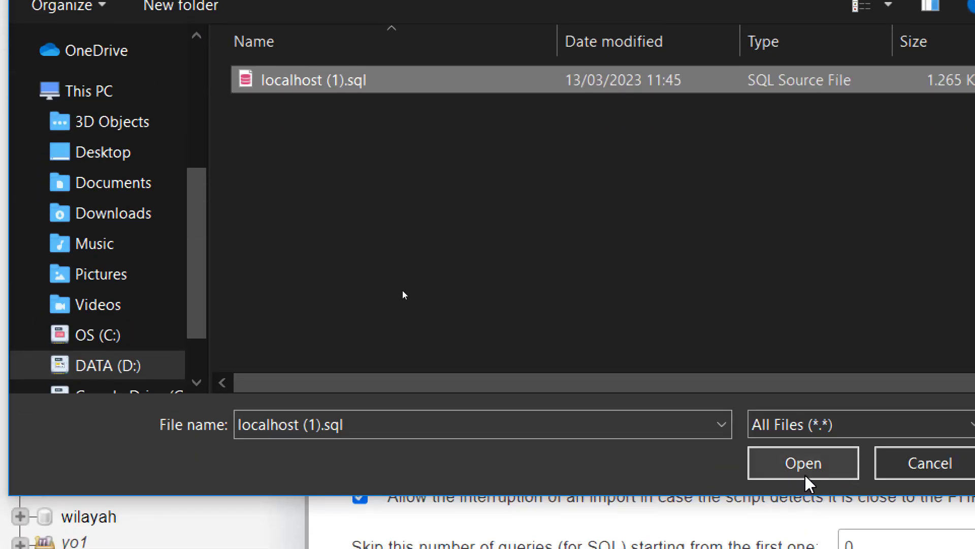
click(802, 473)
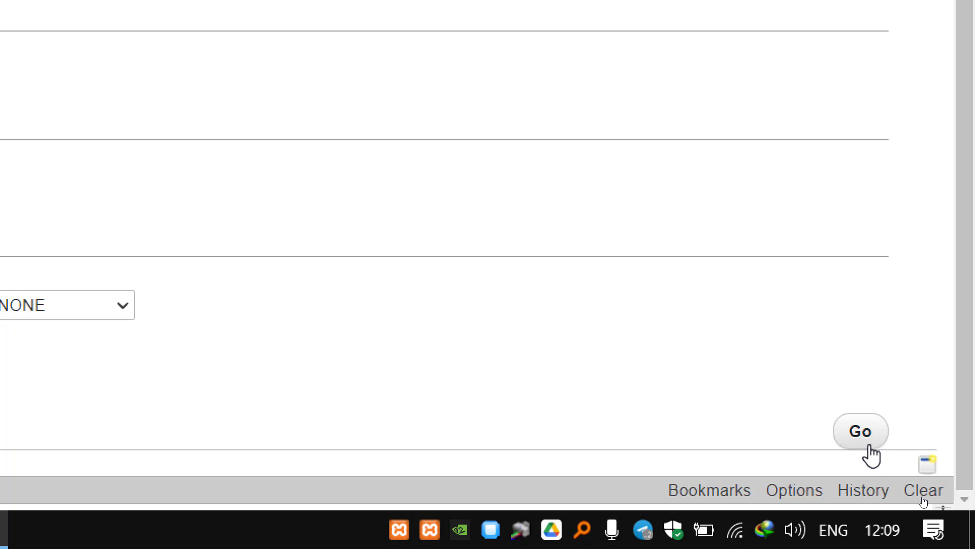
click(870, 448)
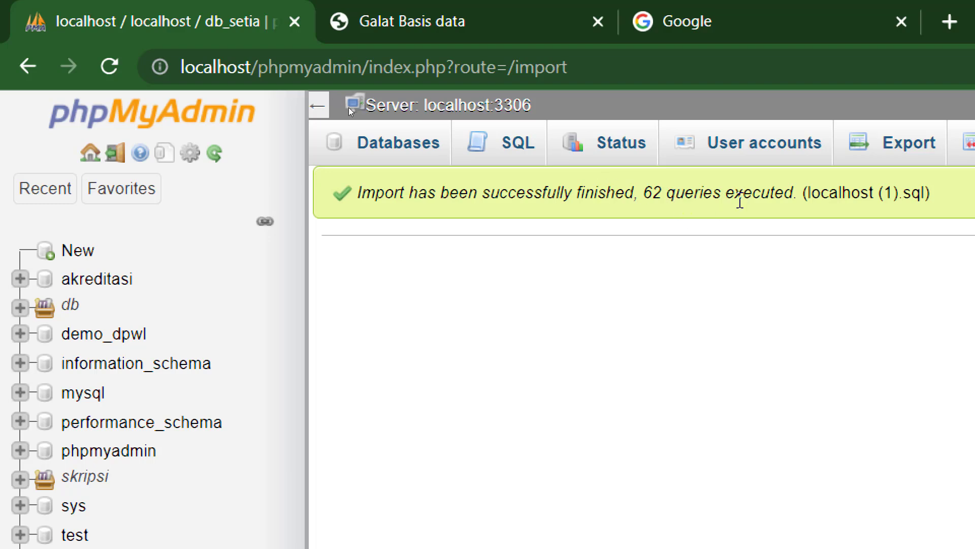
drag(395, 197, 912, 181)
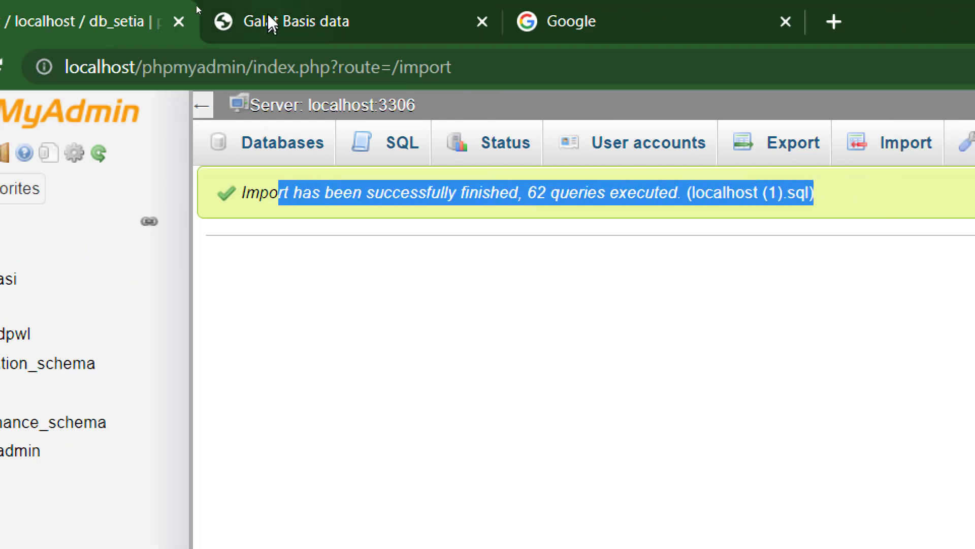
- Reload the Galat Basis data tab so localhost/2223e/setia/ shows the Mindblown blog
click(268, 16)
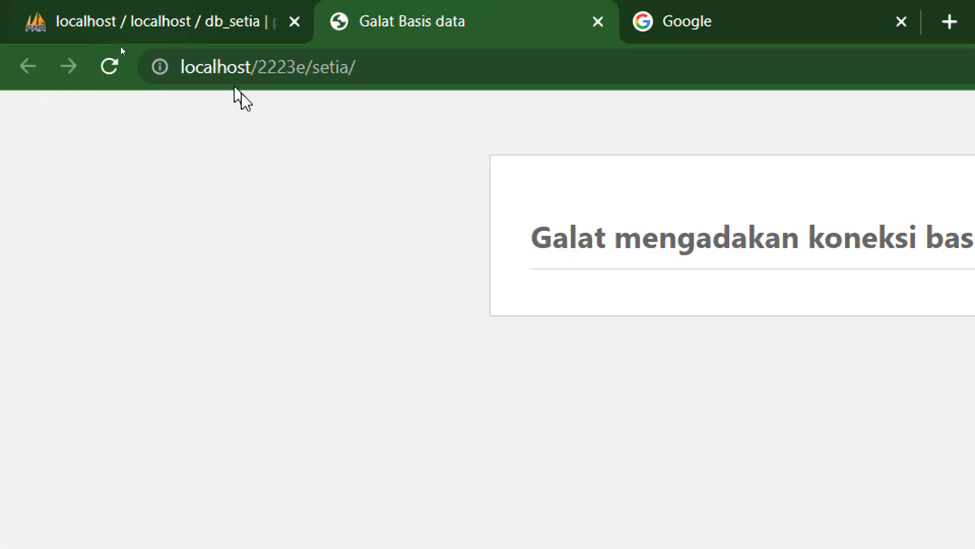
click(110, 67)
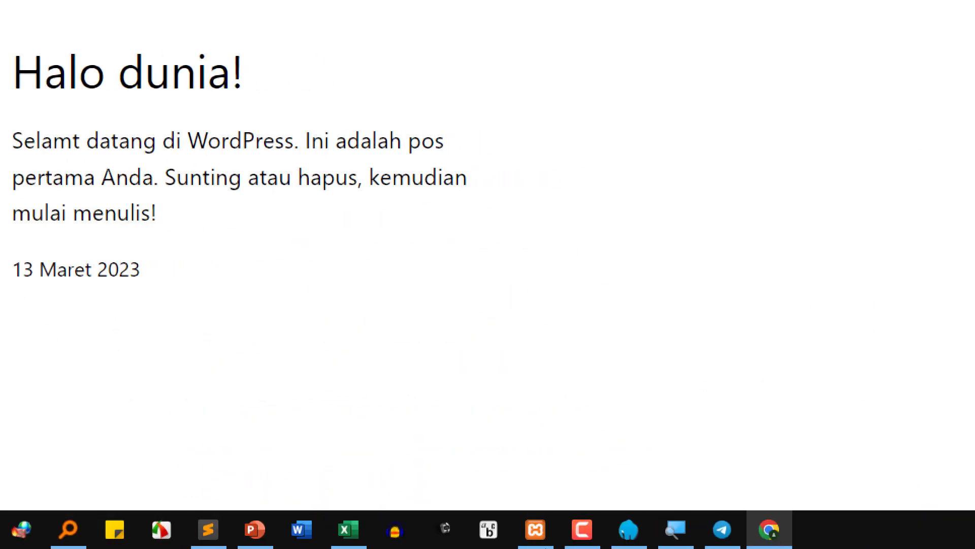
mouse_move(655, 539)
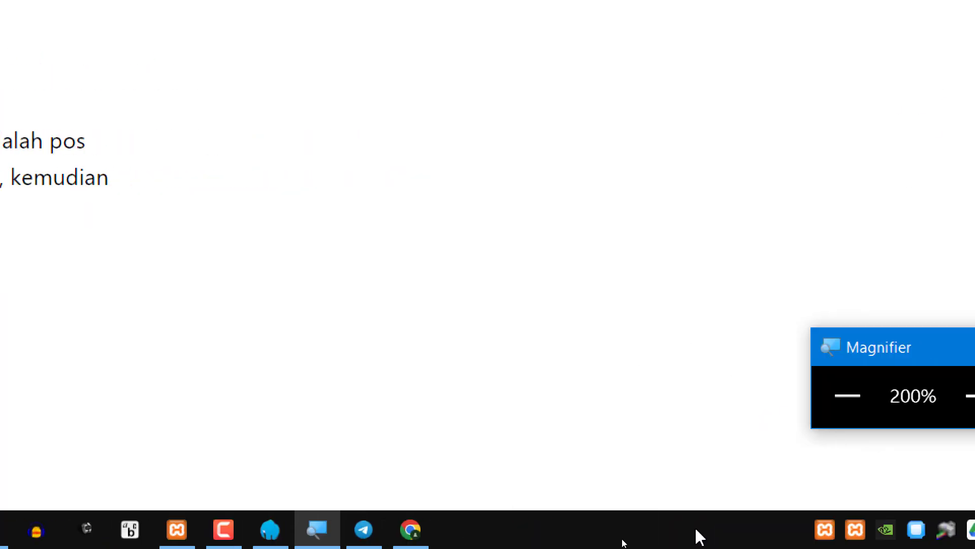
click(549, 484)
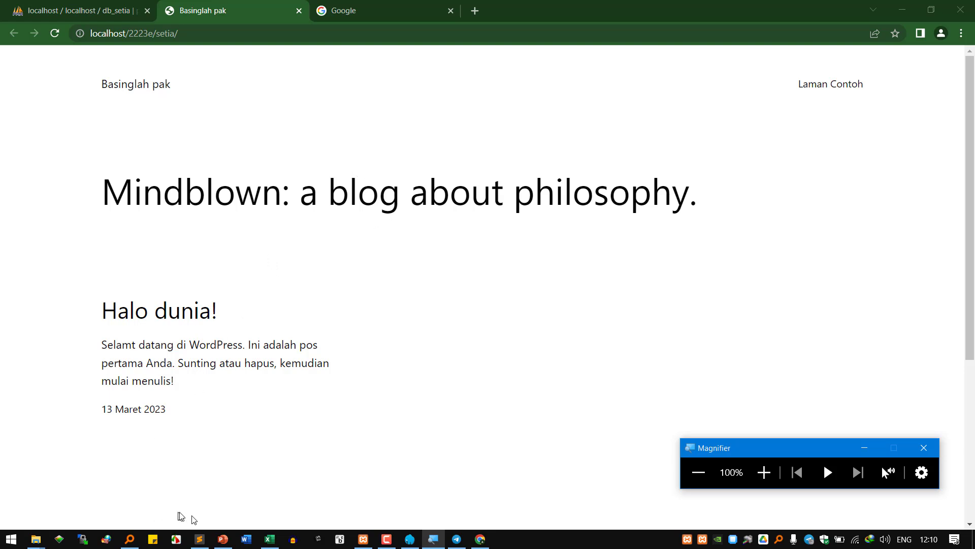
click(206, 539)
- Add note lines 'taruh ulang di dalam htdocs' and 'import ulang file sql di dalam folder db menggunakan phpmyadmin'
click(239, 432)
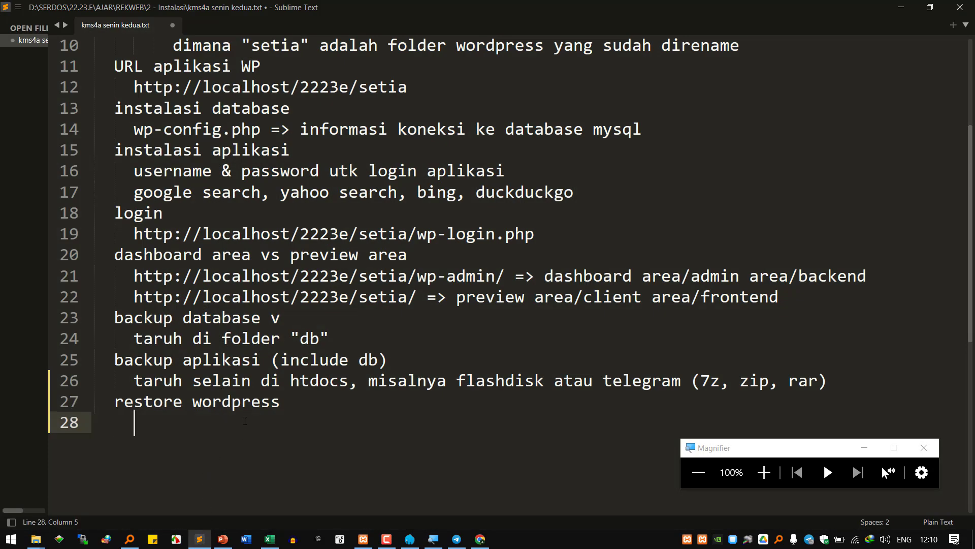
text(taruh ulang )
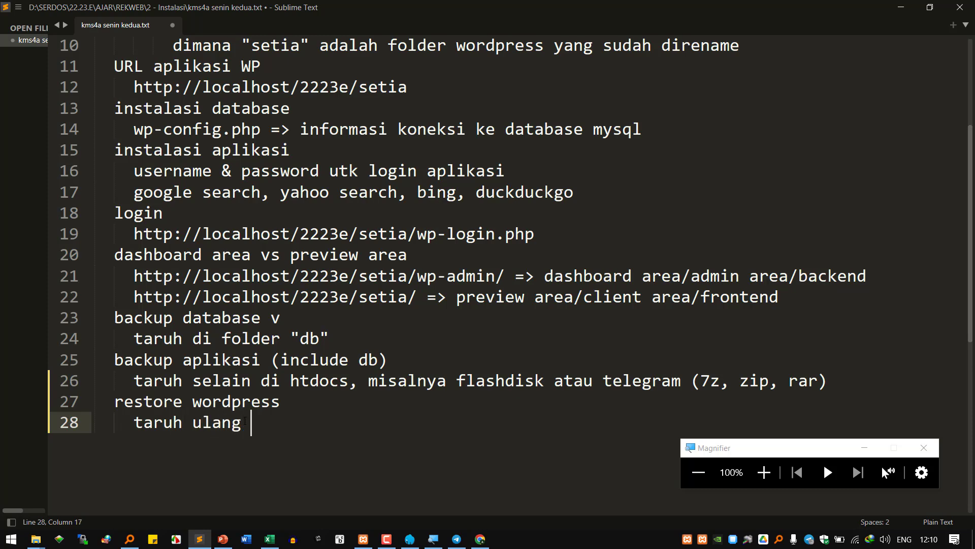
text(di dalam htdocs)
key(Return)
text(import ulang f)
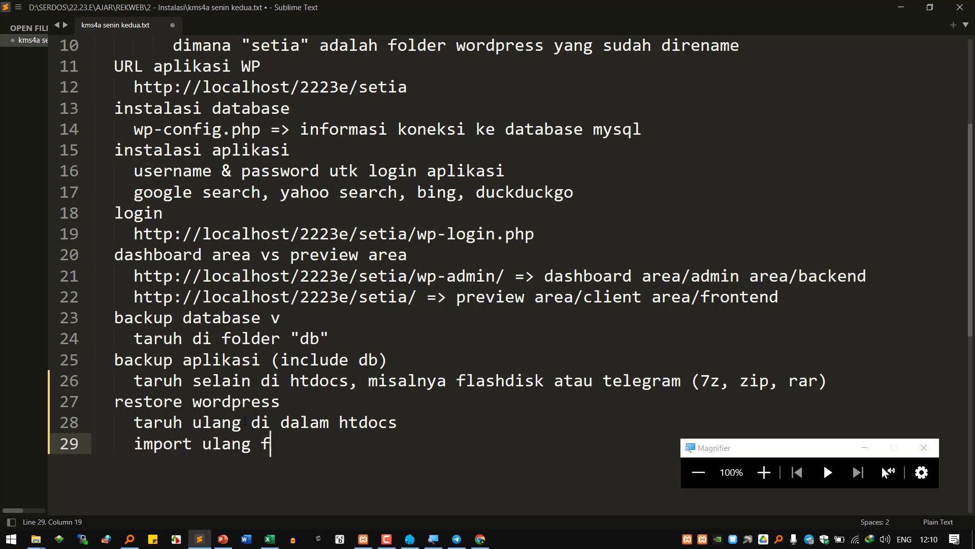
text(ile sql d)
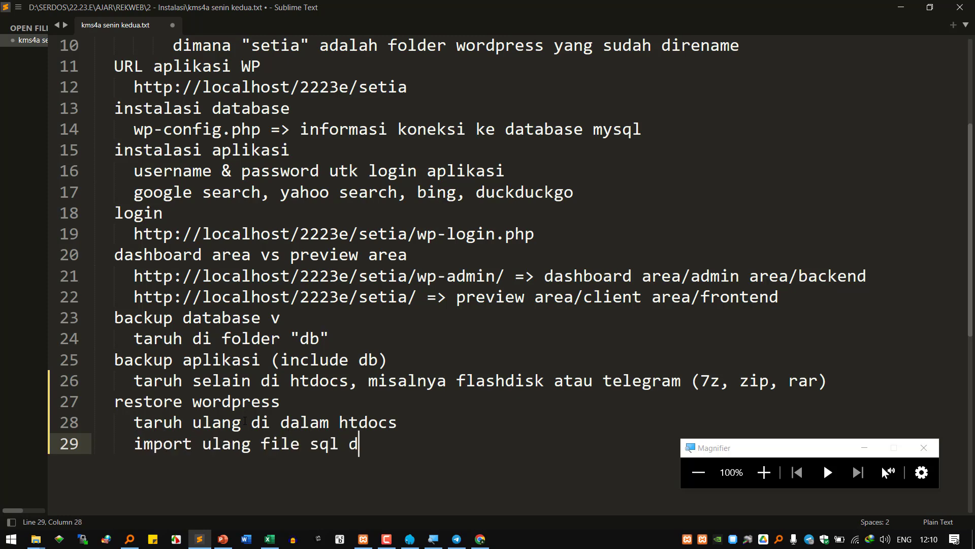
text(i dalam folder db me)
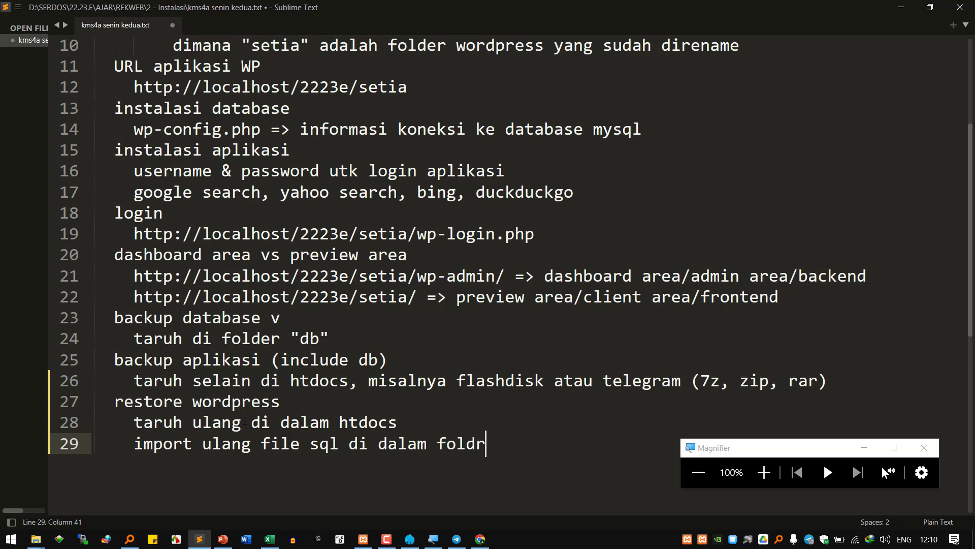
text(nggu)
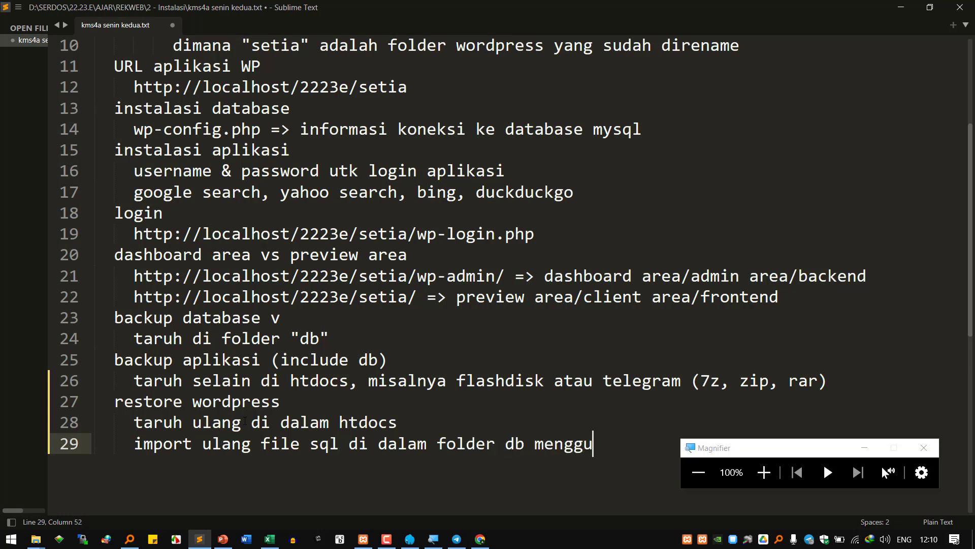
text(nakan phpmyadmin)
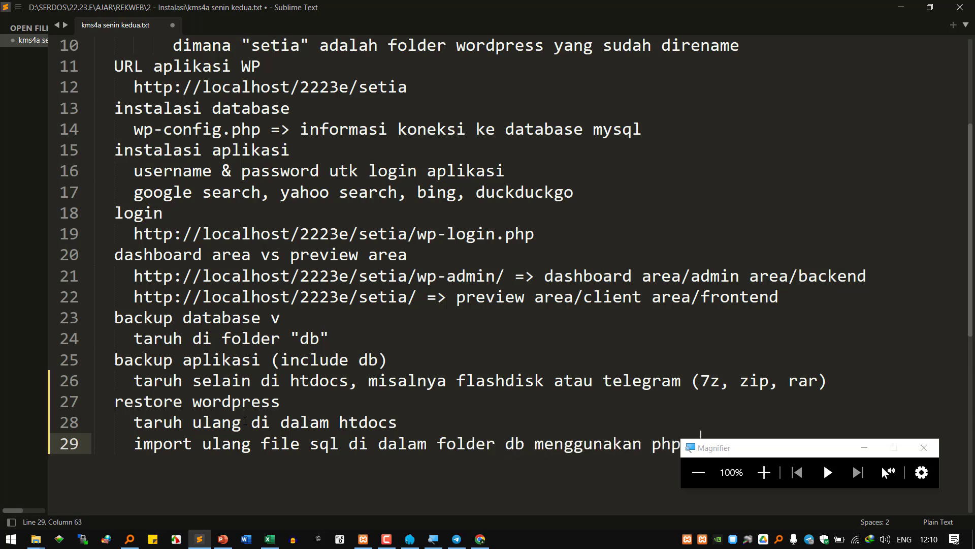
key(Return)
- Insert 'extract dulu file 7z, rar, atau zip' as the first line under restore wordpress
scroll(244, 421, down, 2)
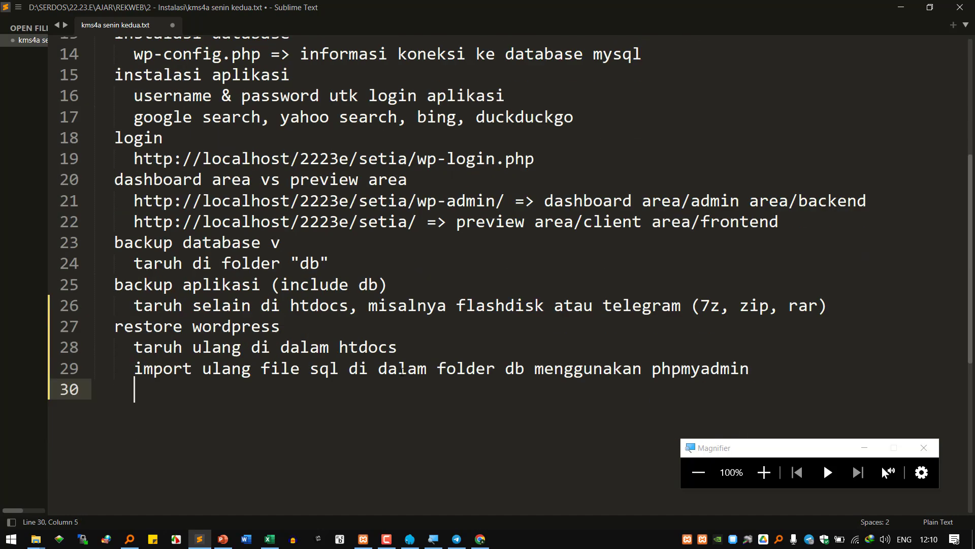
click(231, 284)
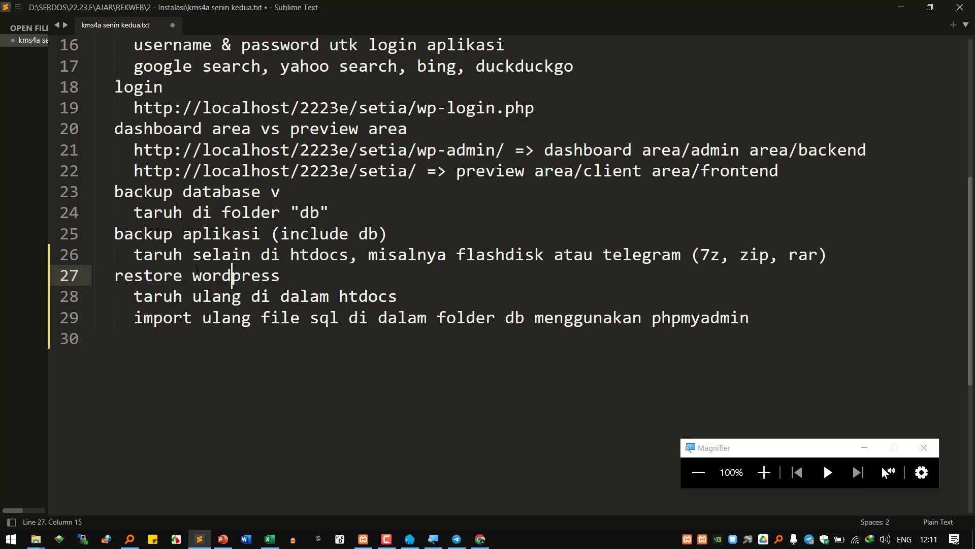
drag(162, 295, 234, 295)
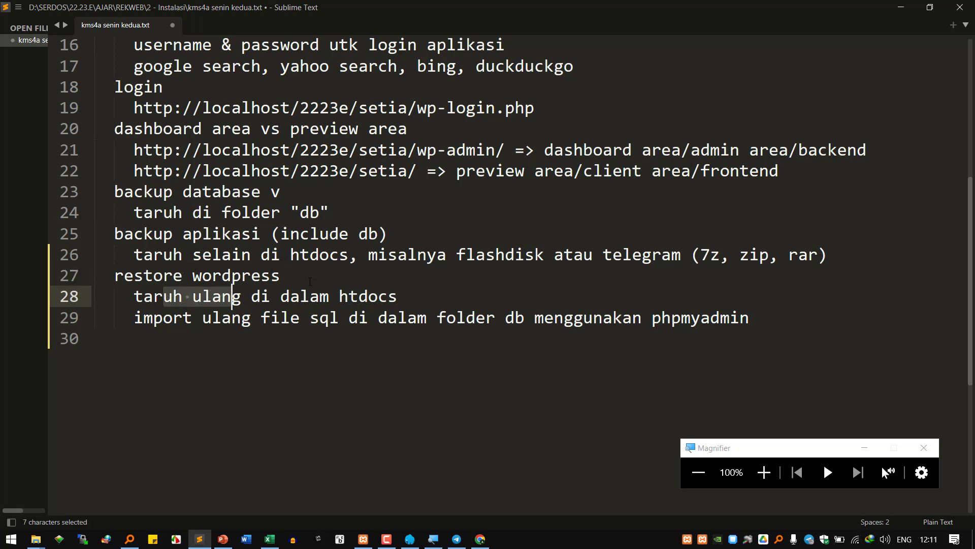
click(310, 281)
key(Return)
text(extract dulu file 7z, rar, atau)
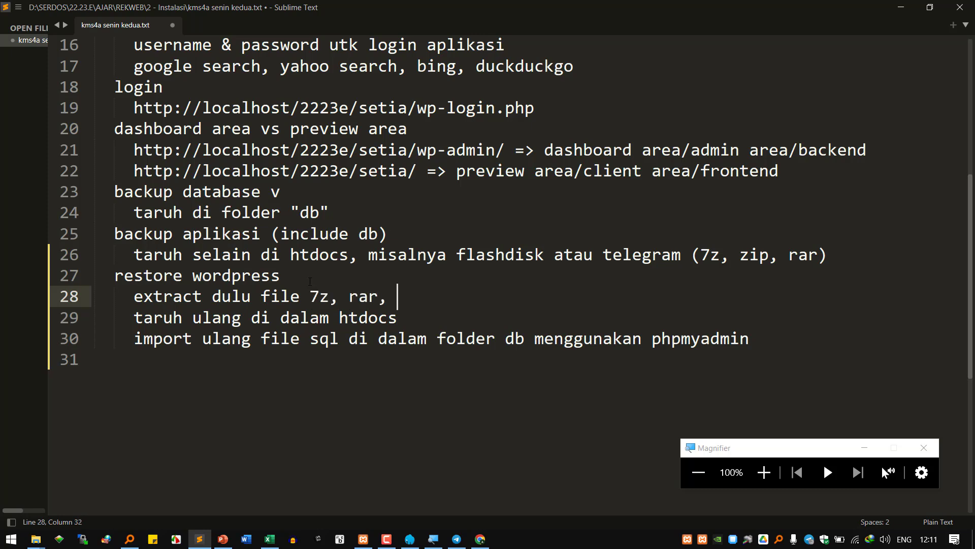